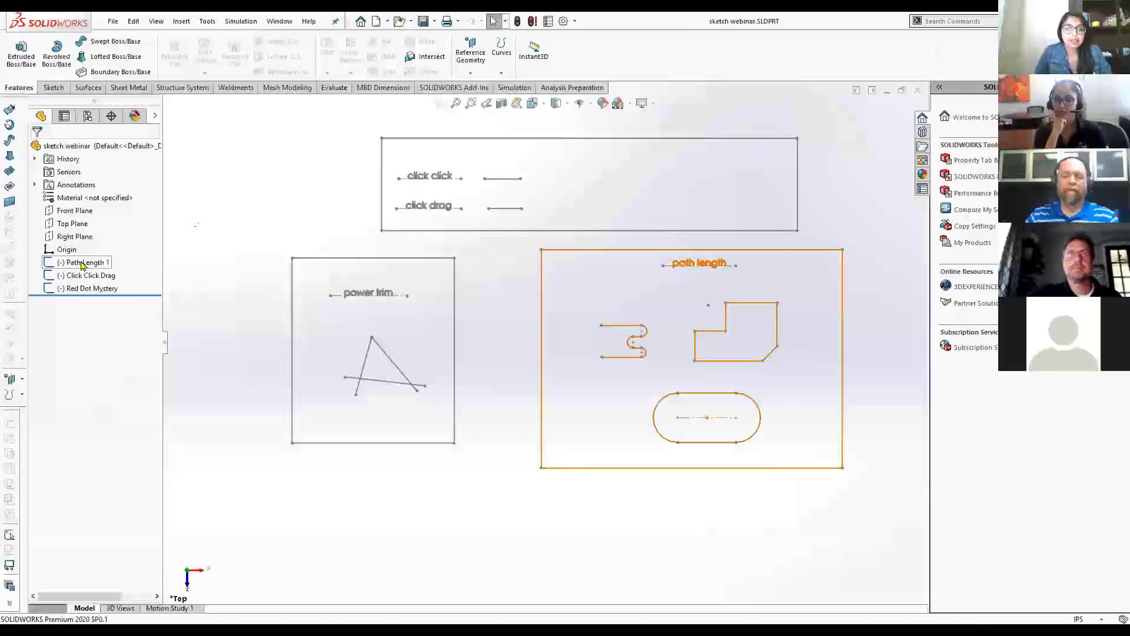
Step: Open the Click Click Drag sketch for editing
left_click(88, 275)
left_click(101, 236)
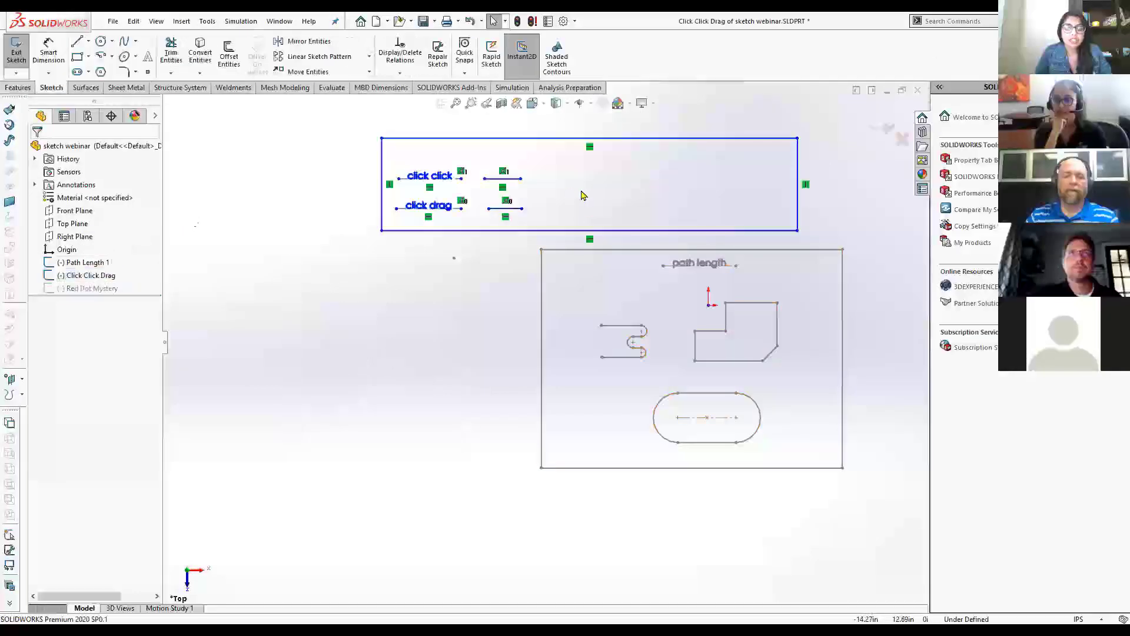
scroll(581, 194, "down", 4)
scroll(369, 205, "up", 2)
scroll(372, 206, "down", 1)
scroll(429, 253, "down", 1)
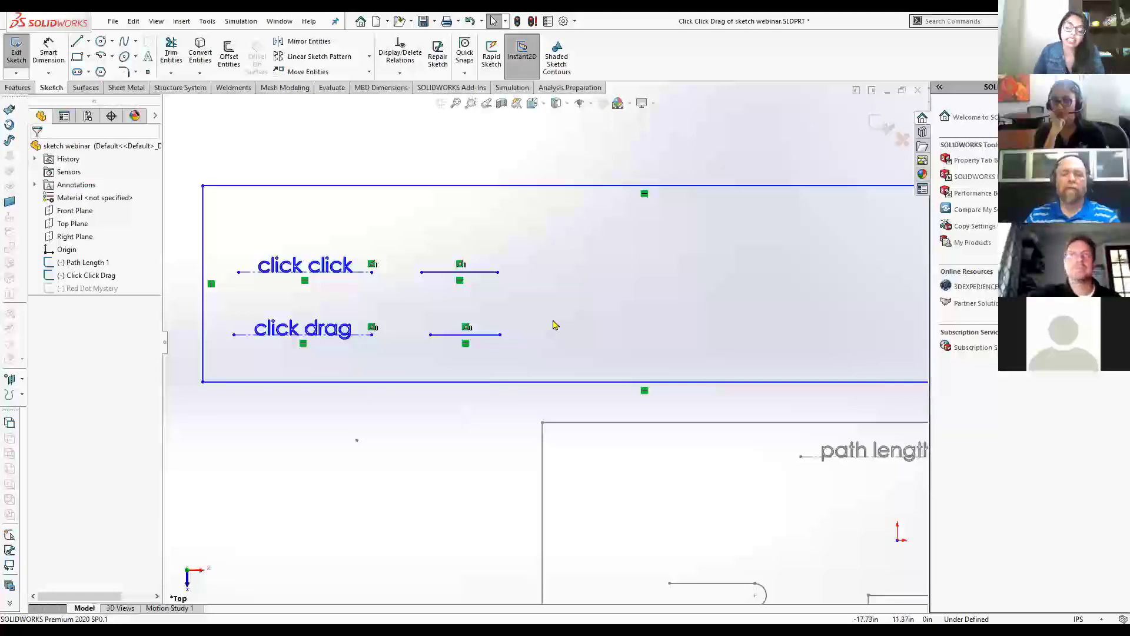
Step: Draw a closed six-sided outline of chained lines beside the click click sample line, starting with a horizontal base level with it
key("l")
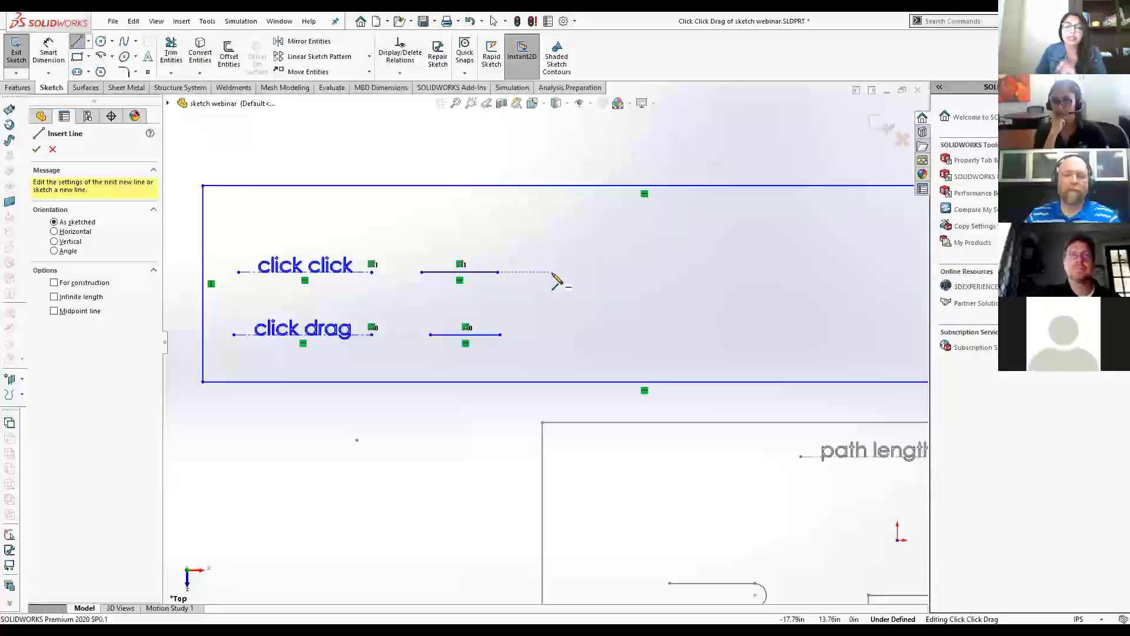
left_click(551, 272)
left_click(648, 272)
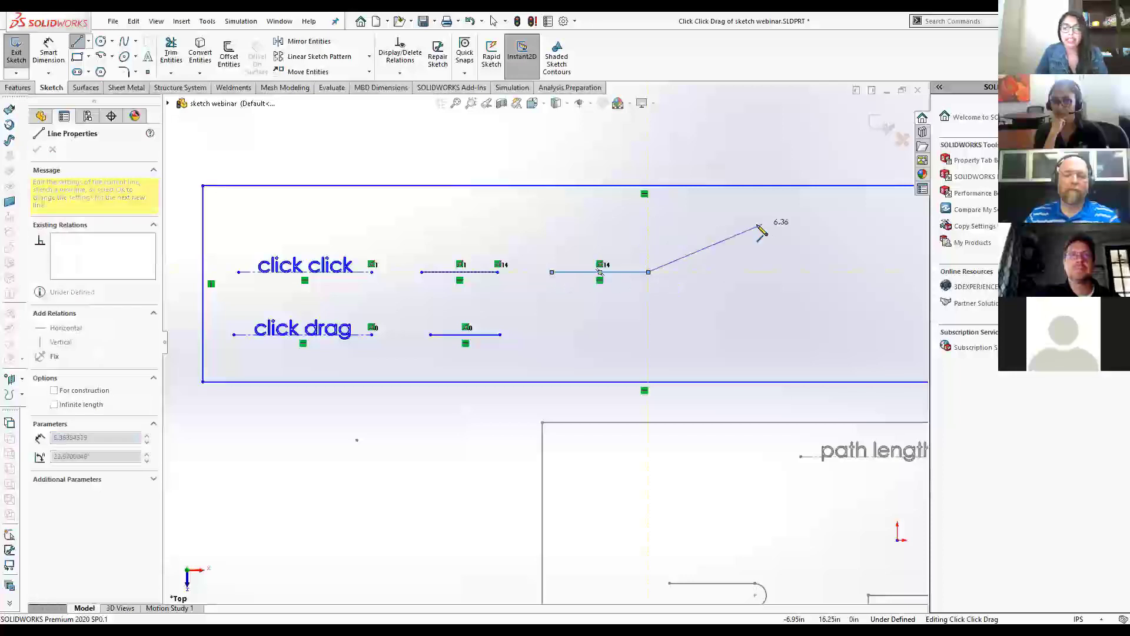
left_click(704, 225)
left_click(665, 210)
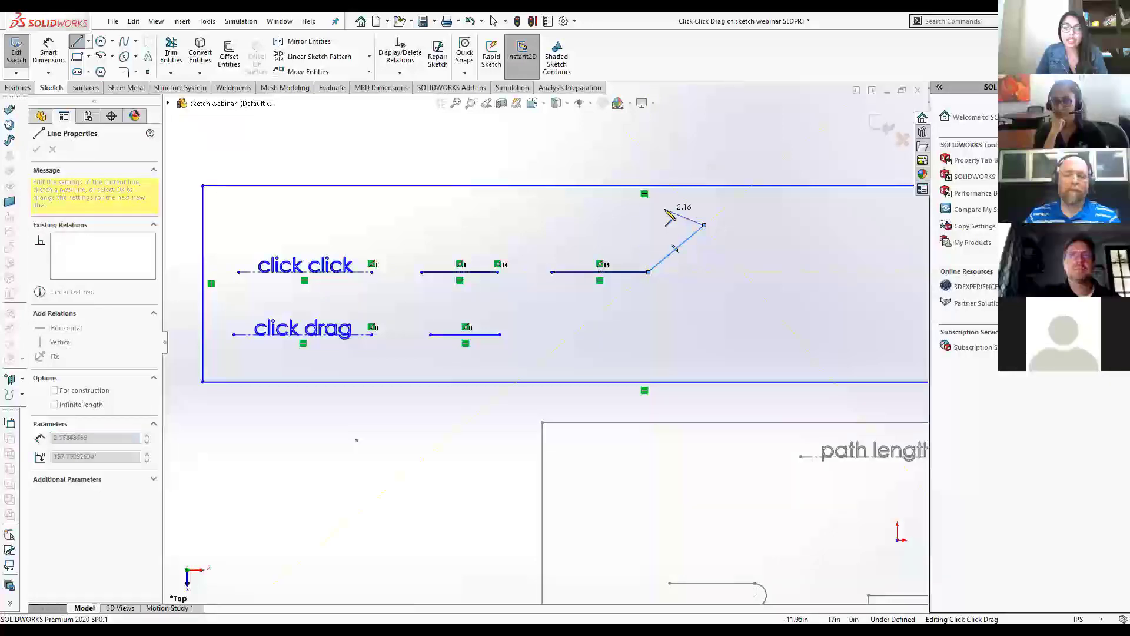
left_click(624, 243)
left_click(551, 237)
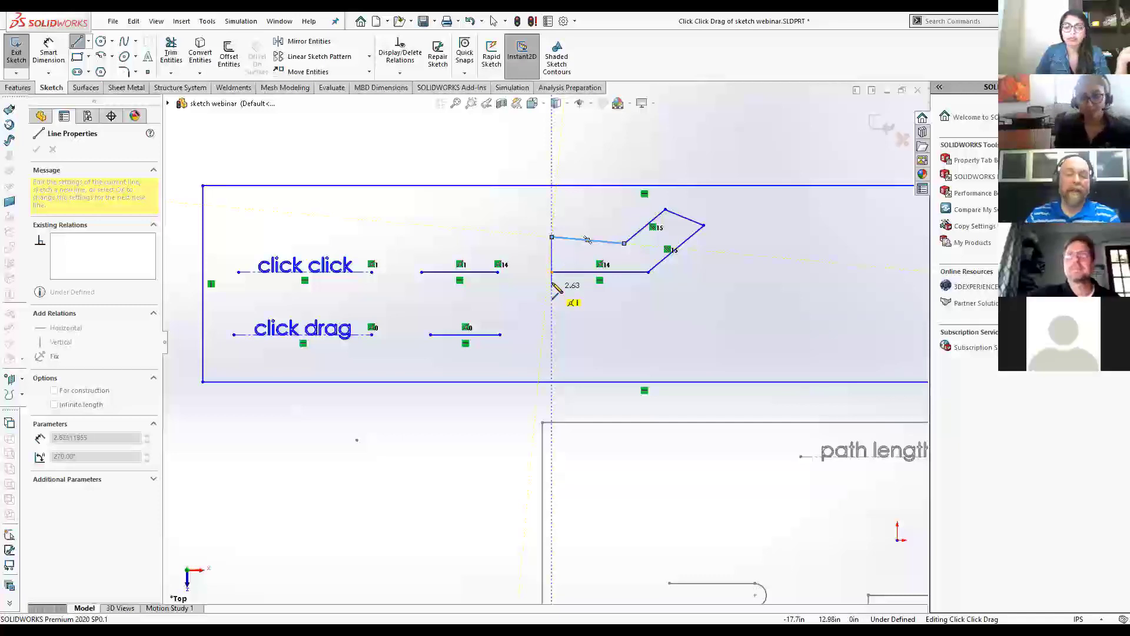
left_click(551, 272)
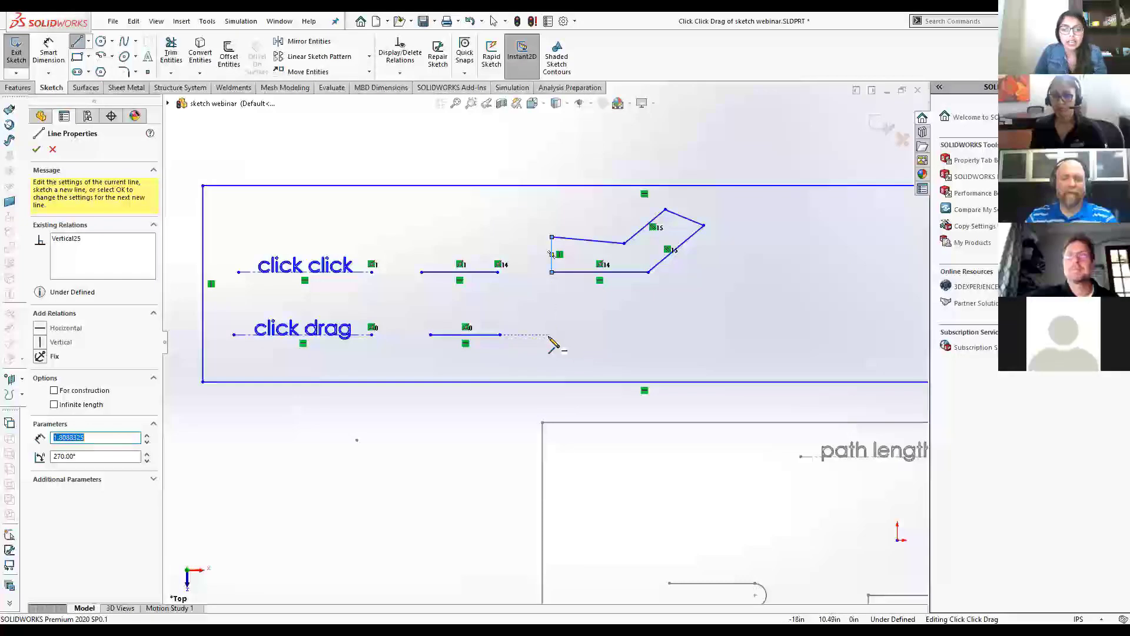
Step: Draw four separate horizontal lines in a row level with the click drag sample line, and exit the sketch
left_click_drag(552, 335, 665, 334)
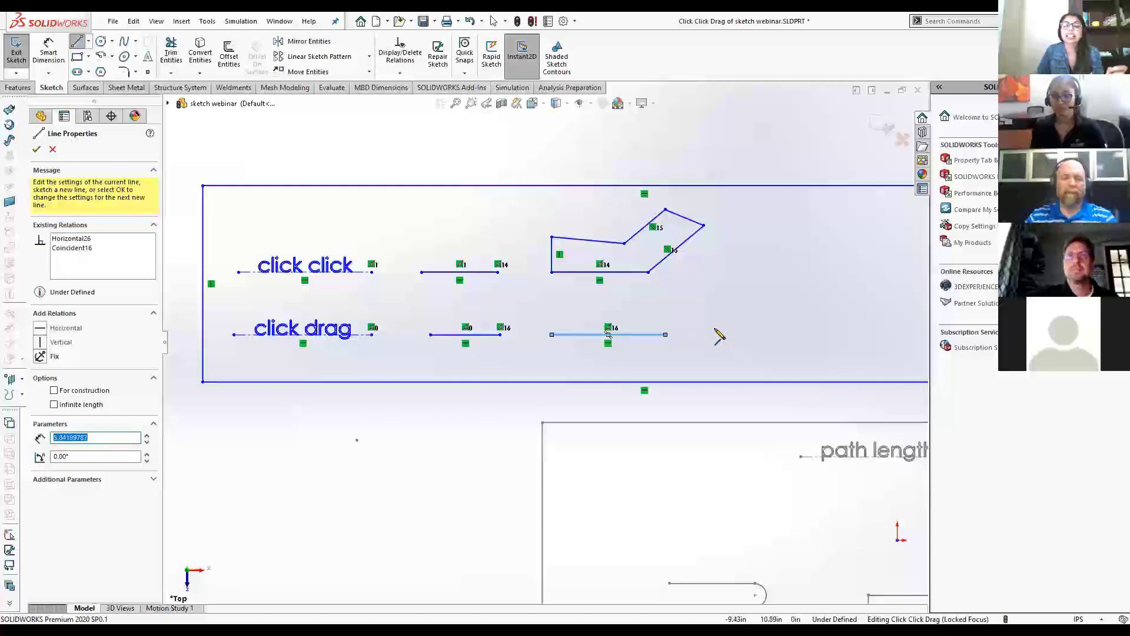
left_click_drag(694, 334, 869, 334)
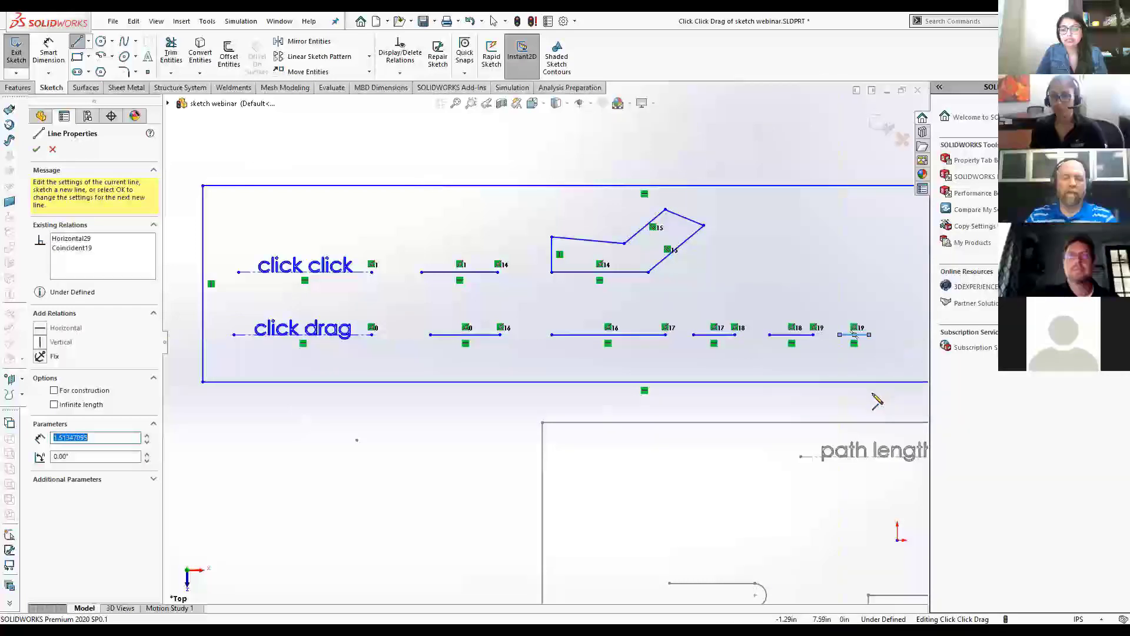
scroll(644, 362, "up", 1)
scroll(795, 353, "down", 3)
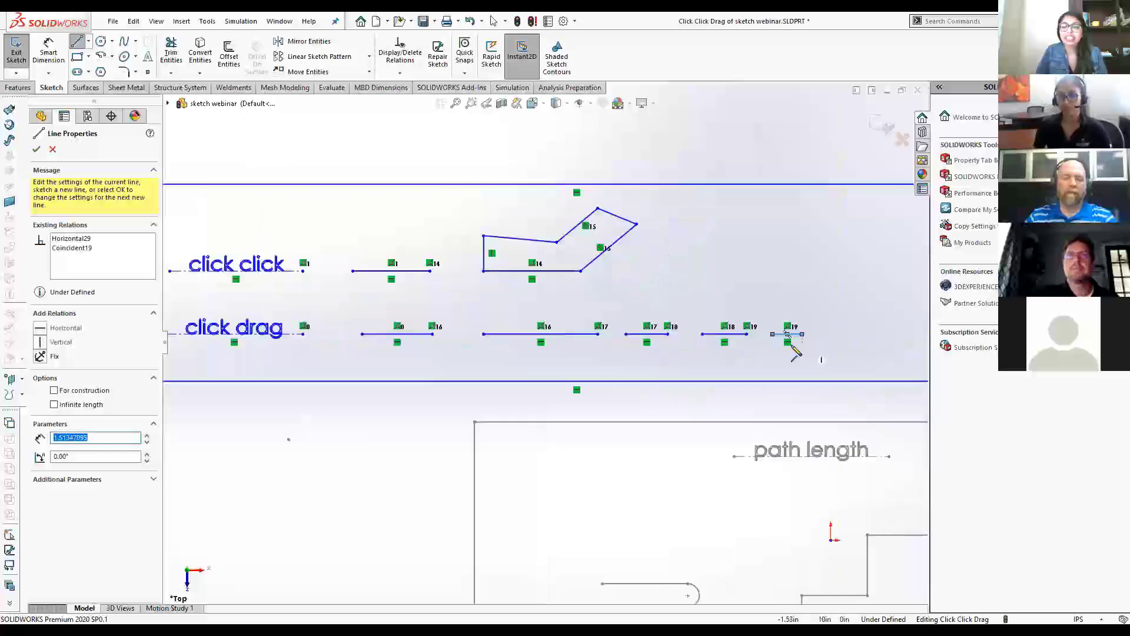
scroll(766, 351, "down", 1)
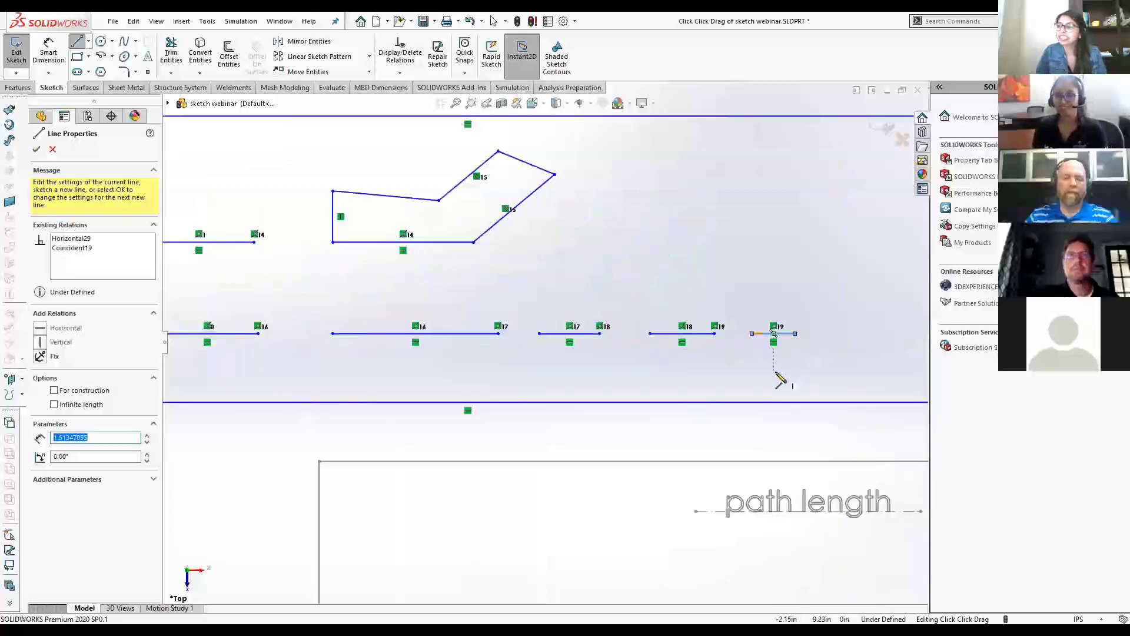
scroll(382, 336, "up", 5)
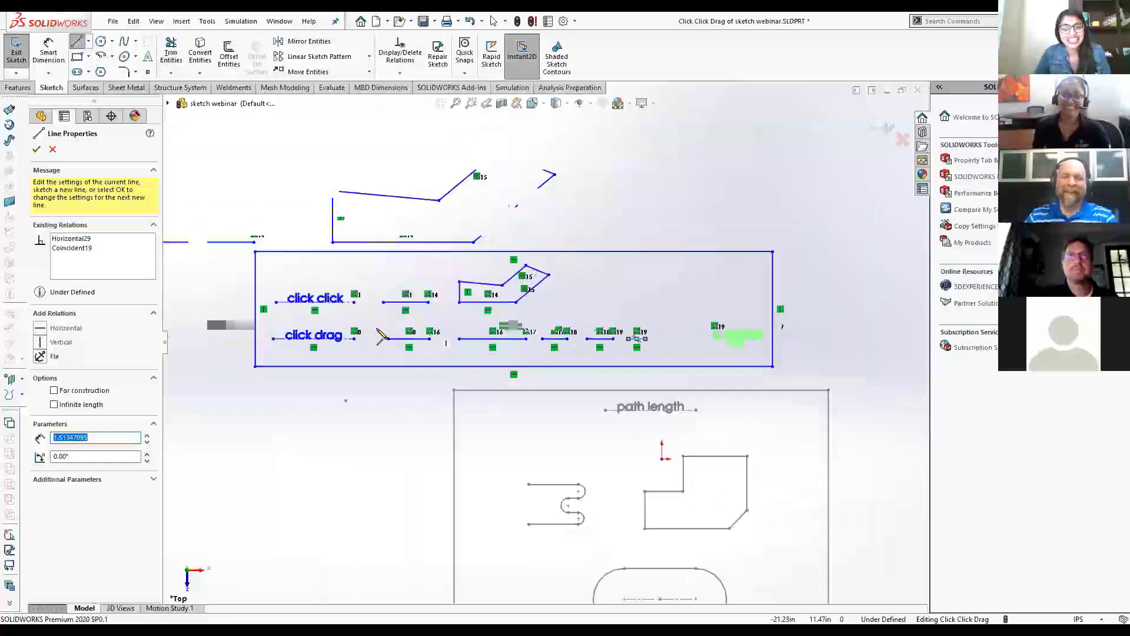
scroll(379, 338, "down", 3)
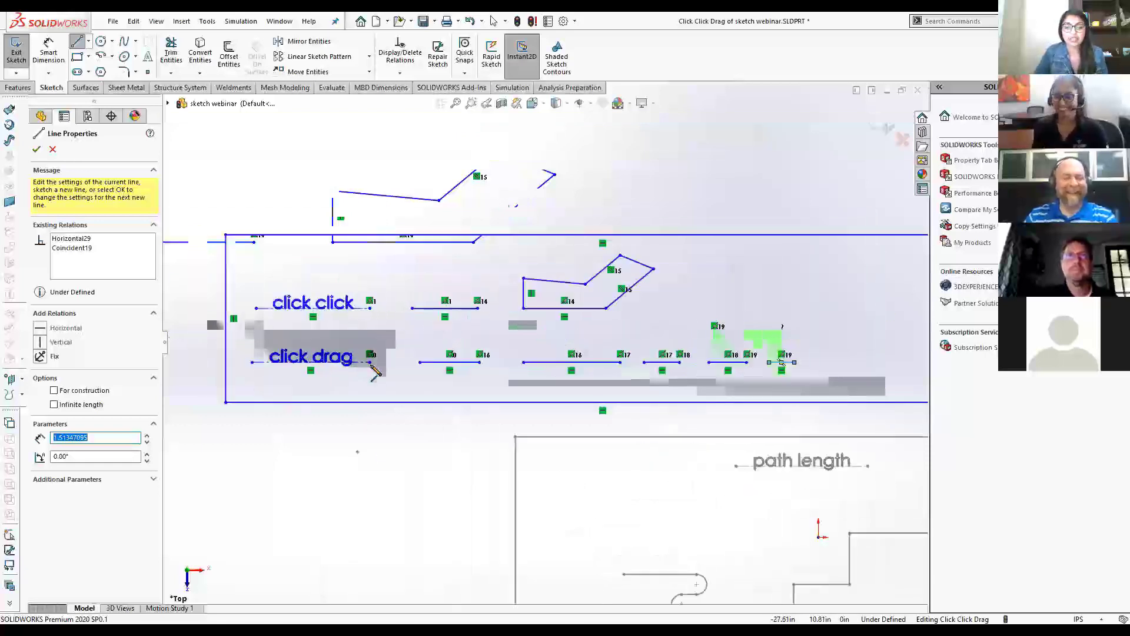
key("Escape")
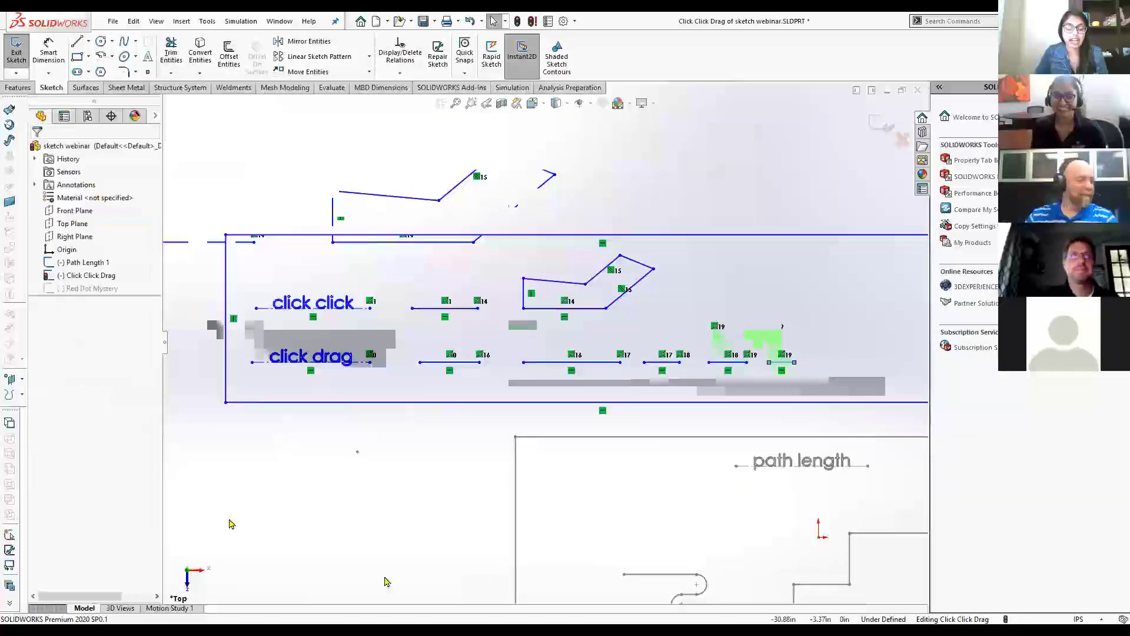
scroll(538, 338, "up", 5)
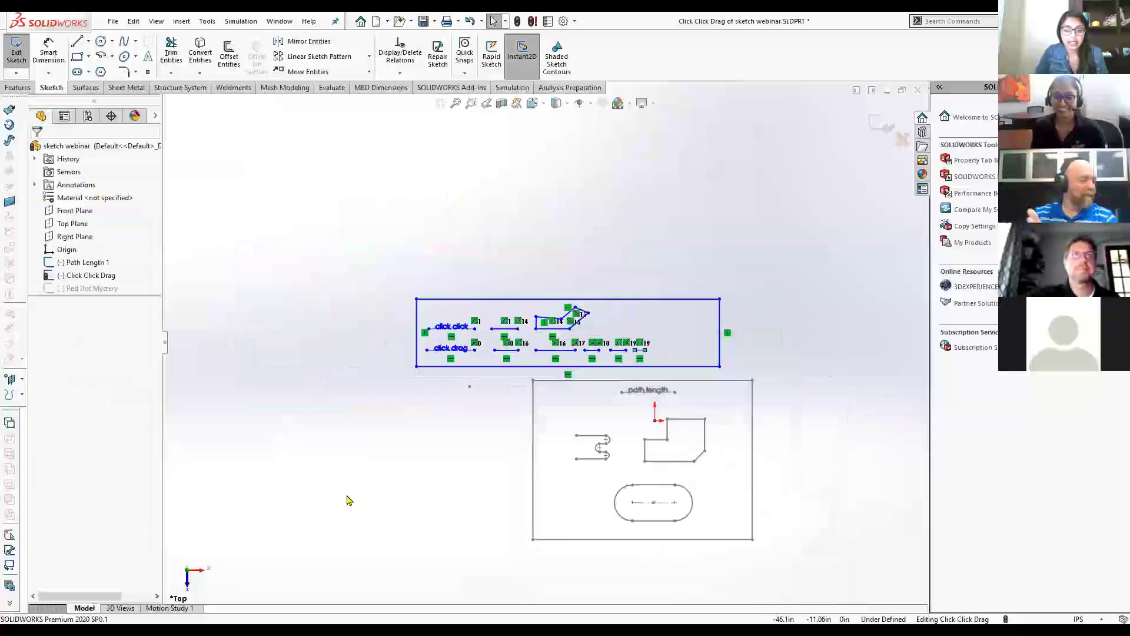
left_click(881, 124)
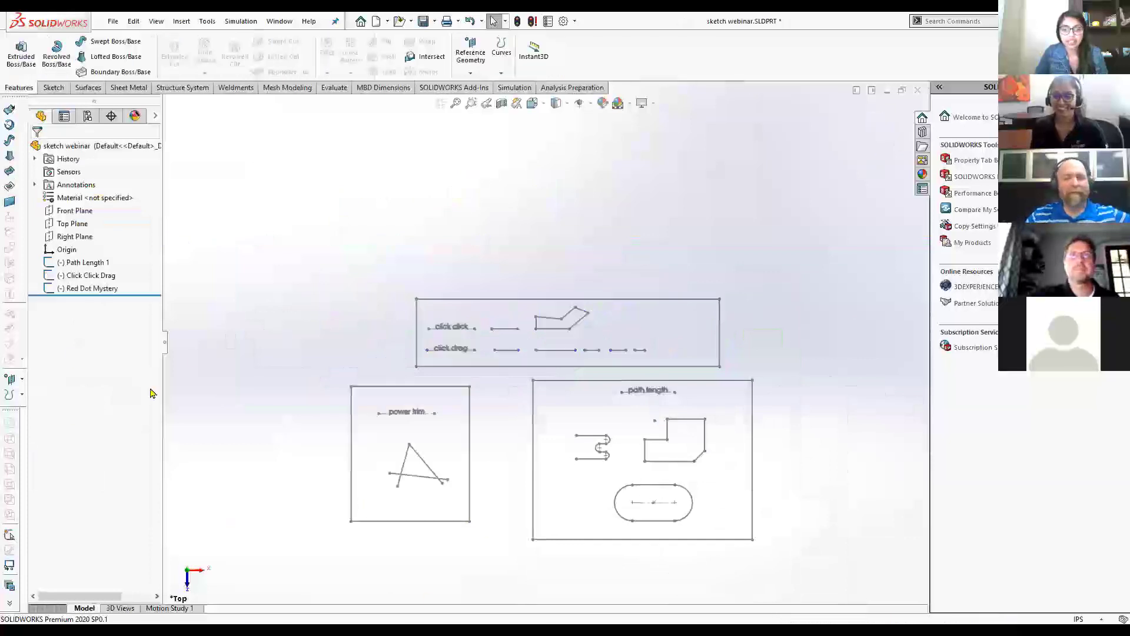
Step: Open the Path Length 1 sketch for editing
left_click(79, 263)
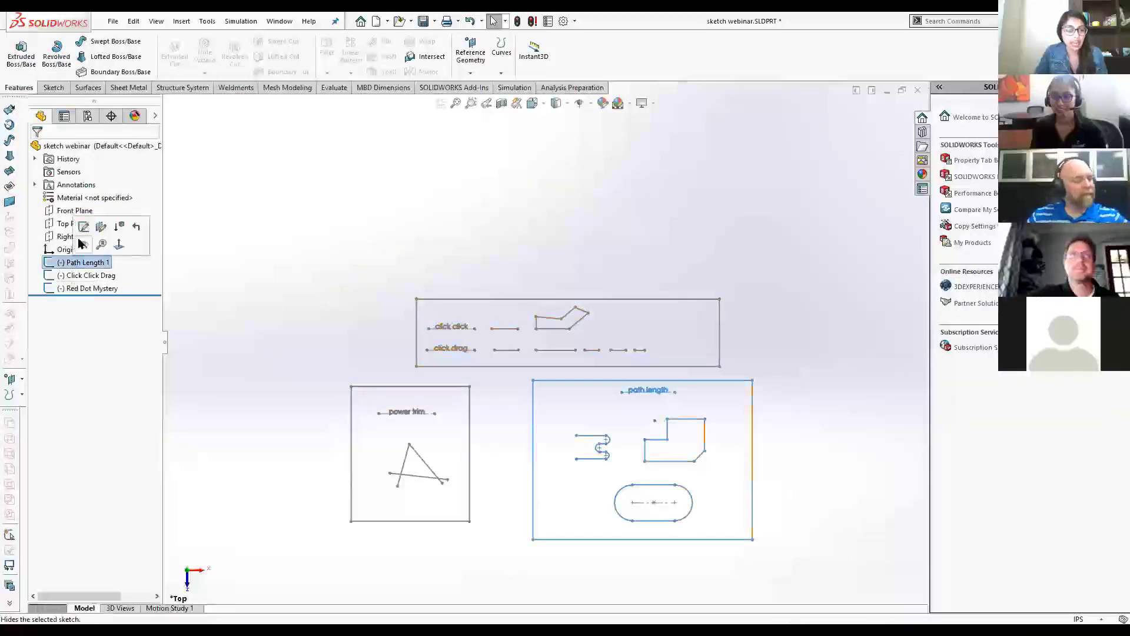
left_click(84, 226)
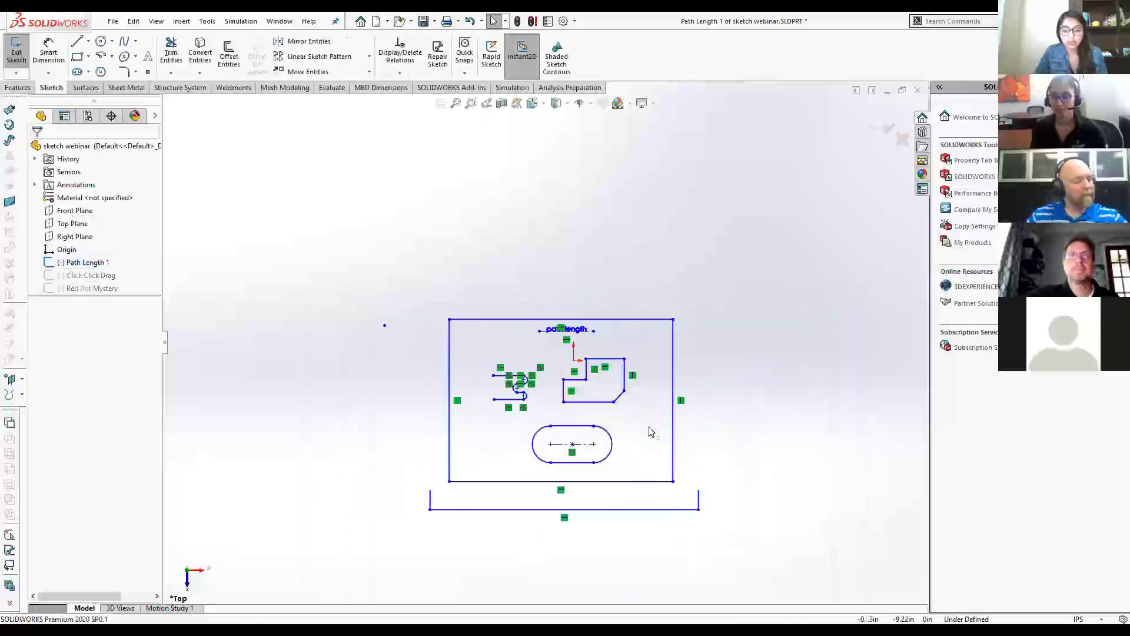
scroll(647, 432, "down", 4)
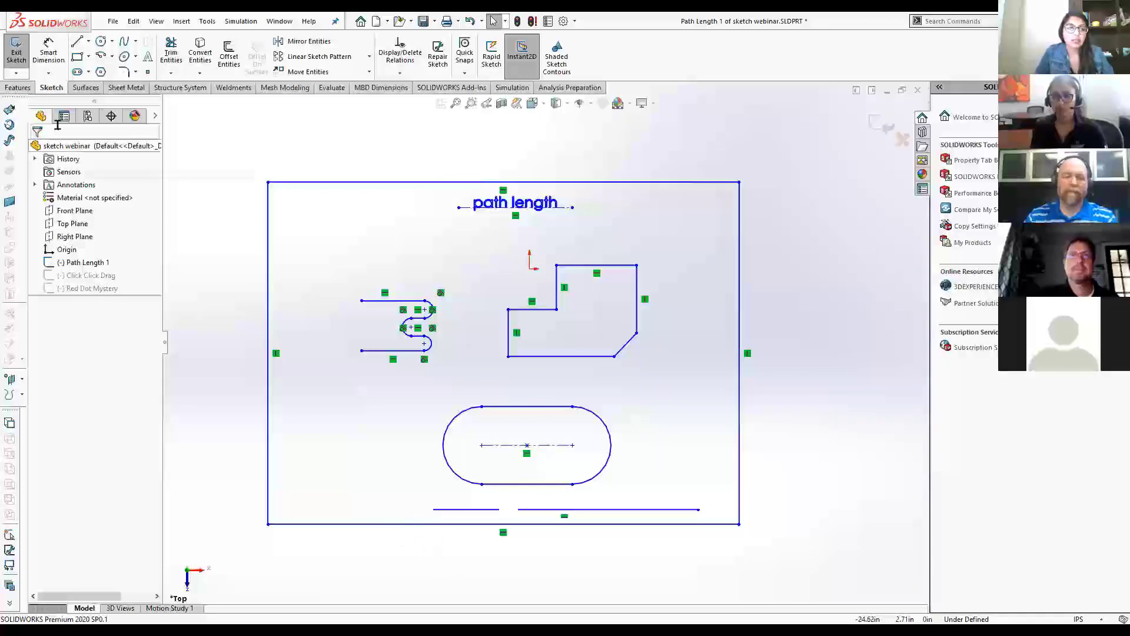
Step: Add a path length dimension to the whole open serpentine chain and place its text beside the chain's open side
left_click(47, 76)
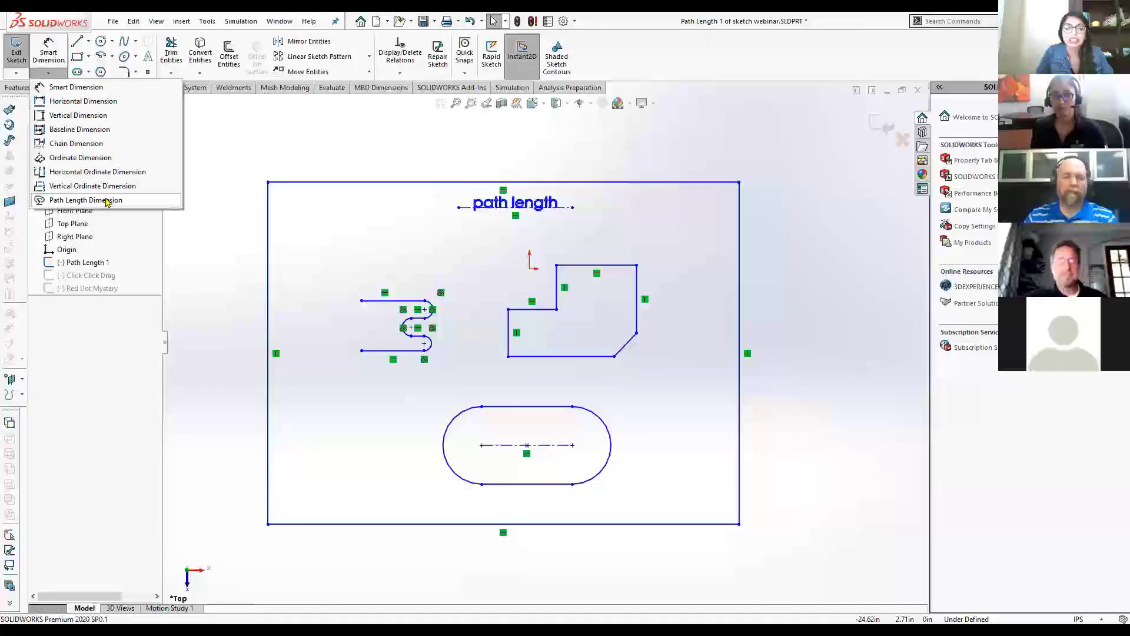
left_click(106, 202)
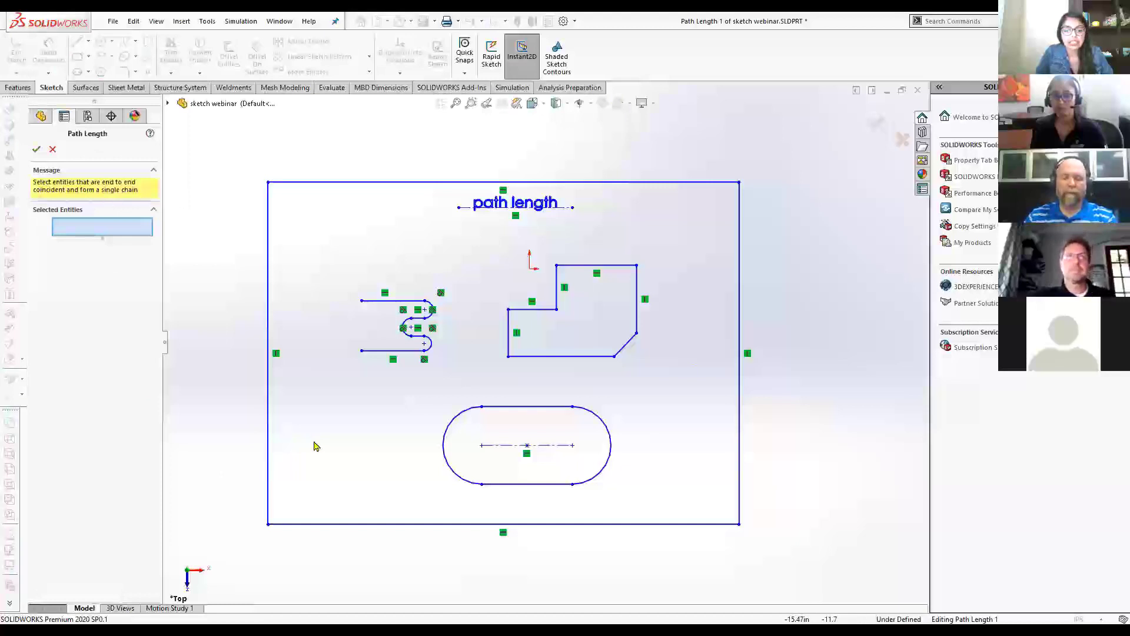
left_click_drag(325, 277, 449, 370)
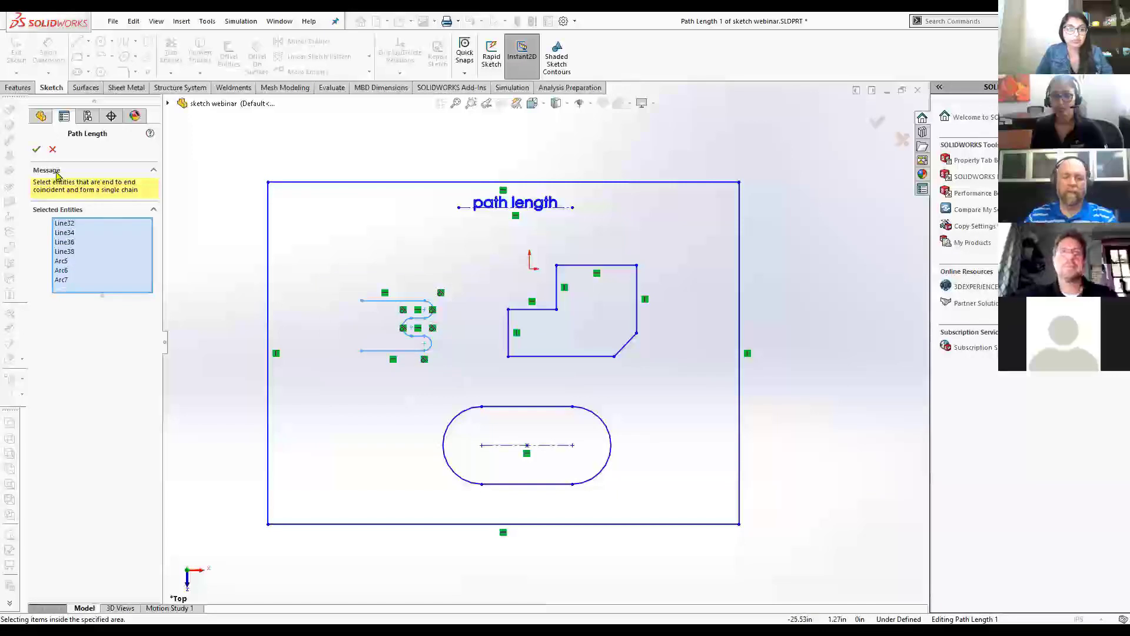
left_click(37, 151)
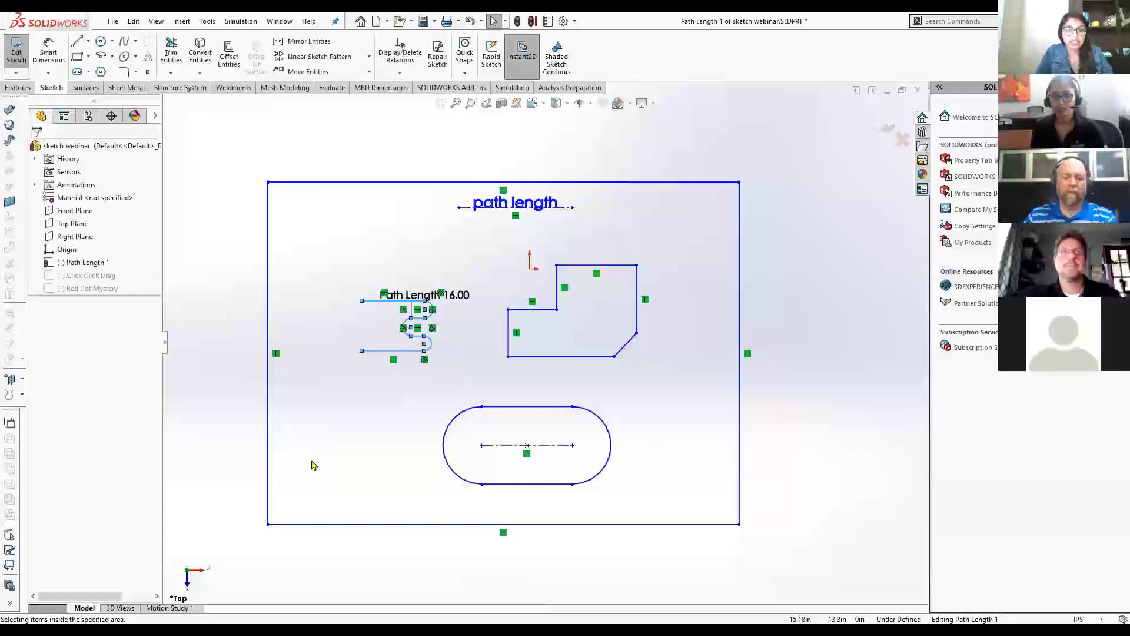
mouse_move(422, 296)
left_mouse_down()
mouse_move(333, 386)
mouse_move(326, 326)
left_mouse_up()
scroll(411, 311, "down", 2)
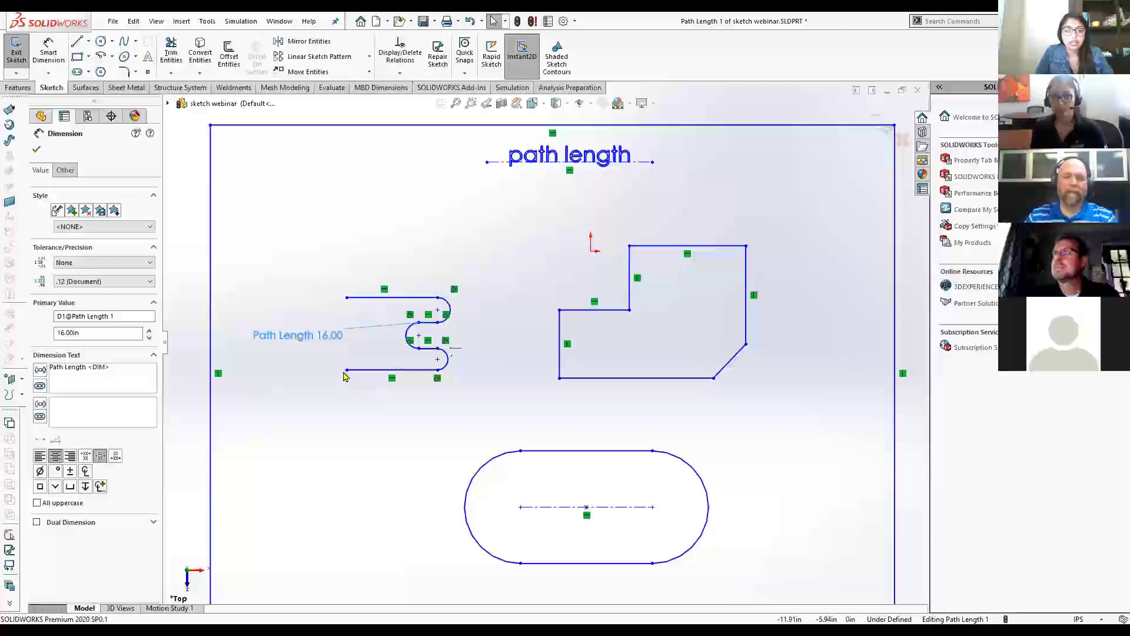
Step: Shorten the serpentine's lower line by moving its free end, and set the path length to 18 in
left_click_drag(347, 371, 360, 369)
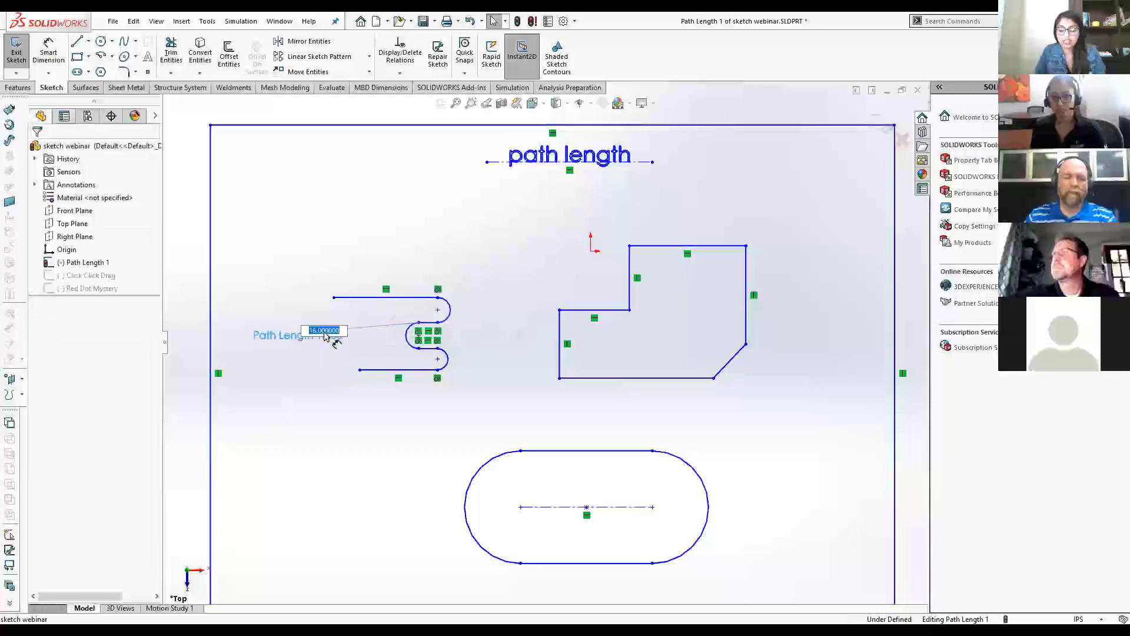
type("18")
key("Return")
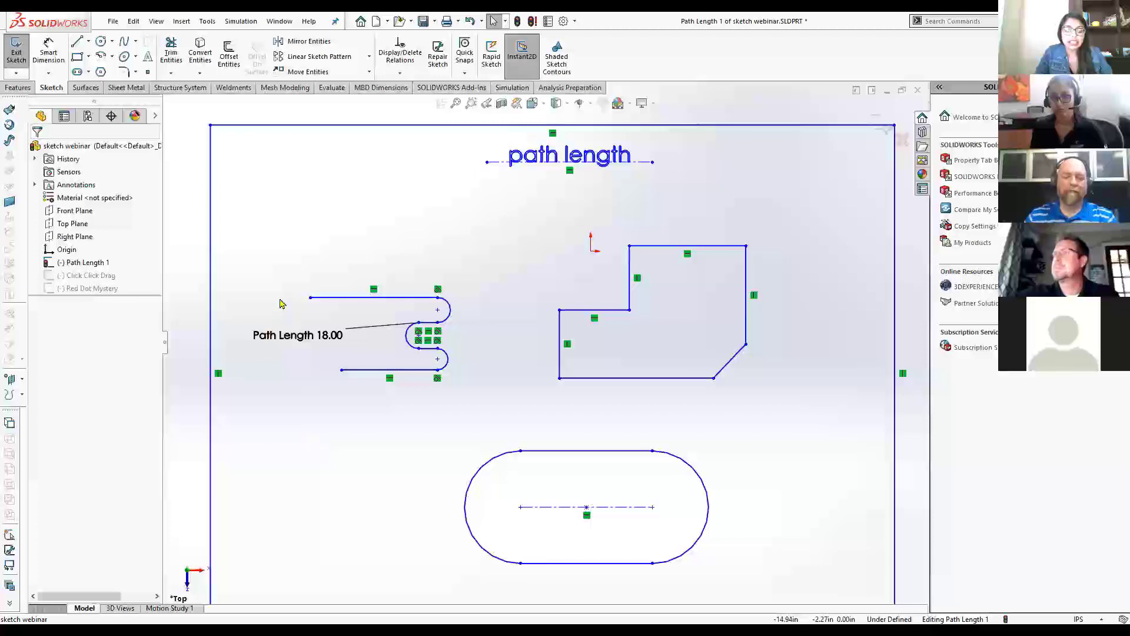
Step: Draw a vertical line upward from the free end of the serpentine's upper line, level with the stepped profile's top edge
key("l")
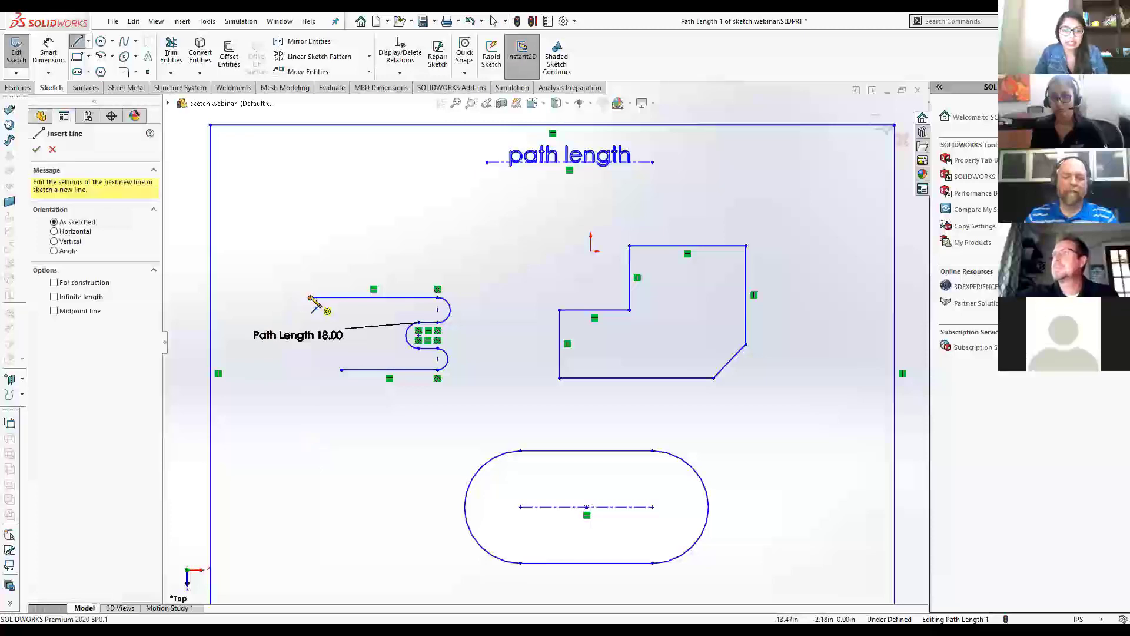
left_click(311, 297)
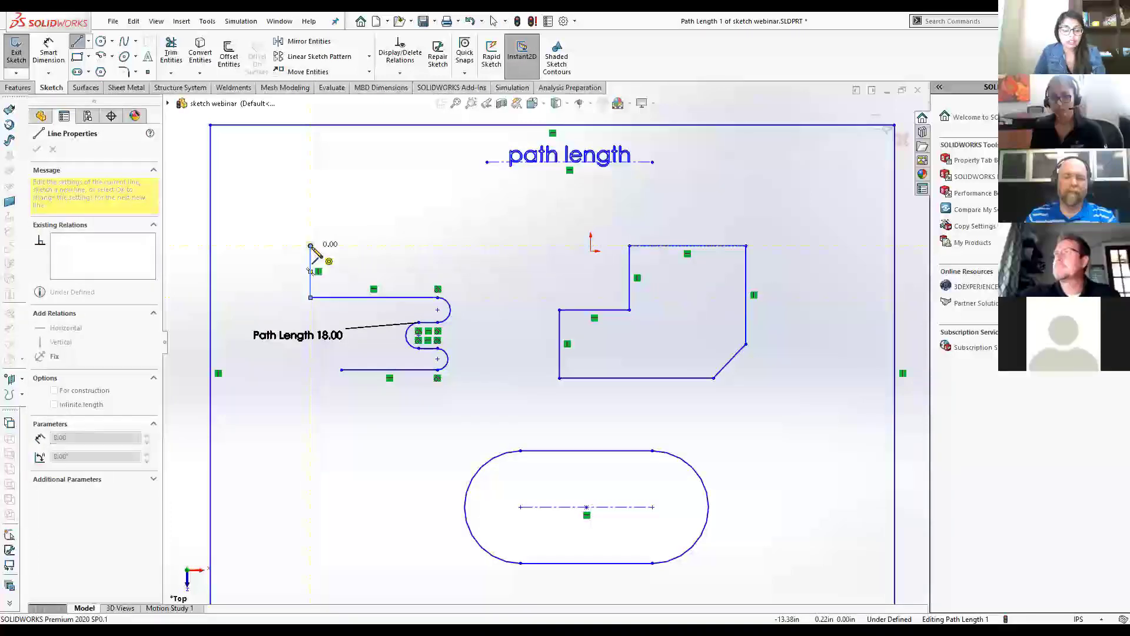
left_click(312, 245)
key("Escape")
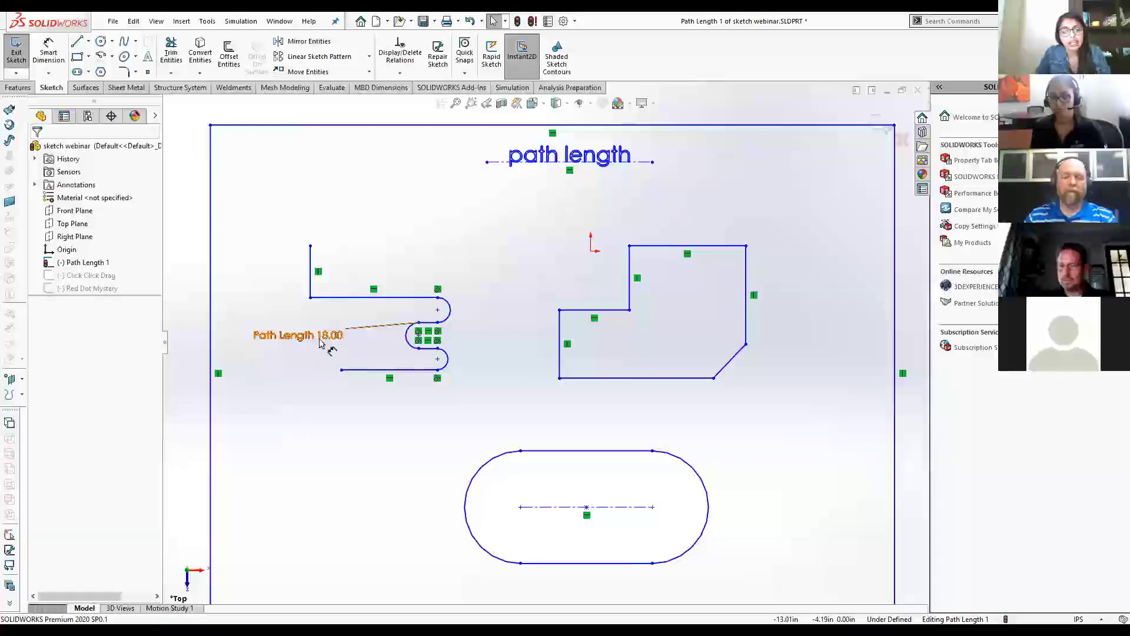
Step: Edit the serpentine's path to include the new vertical line, and move the path length text below the upper line
left_click(346, 302)
right_click(346, 302)
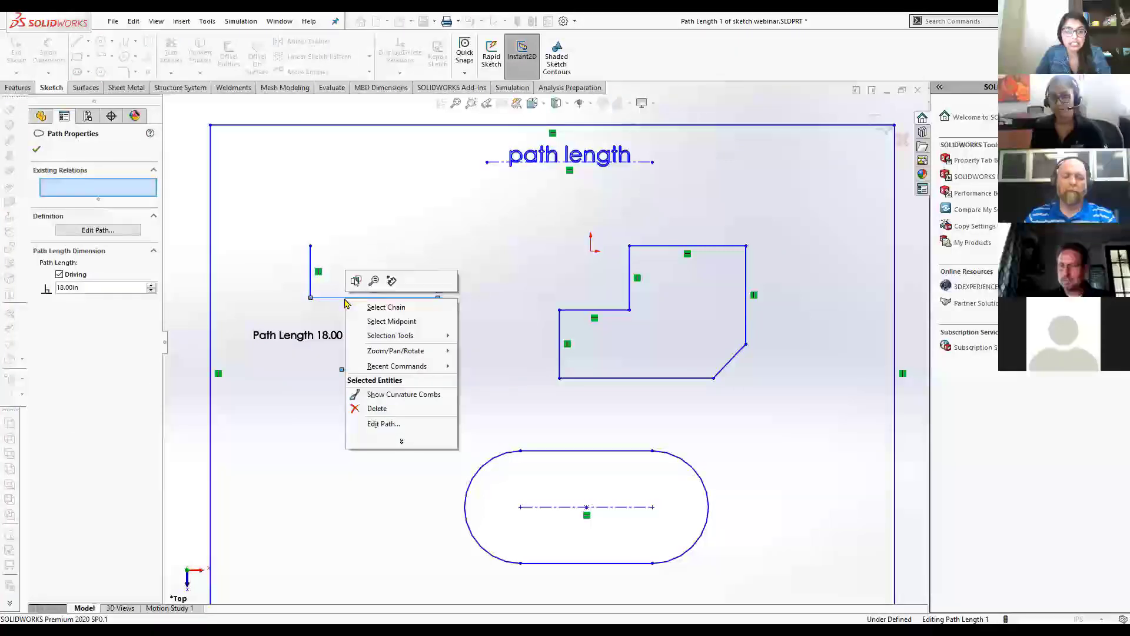
left_click(380, 424)
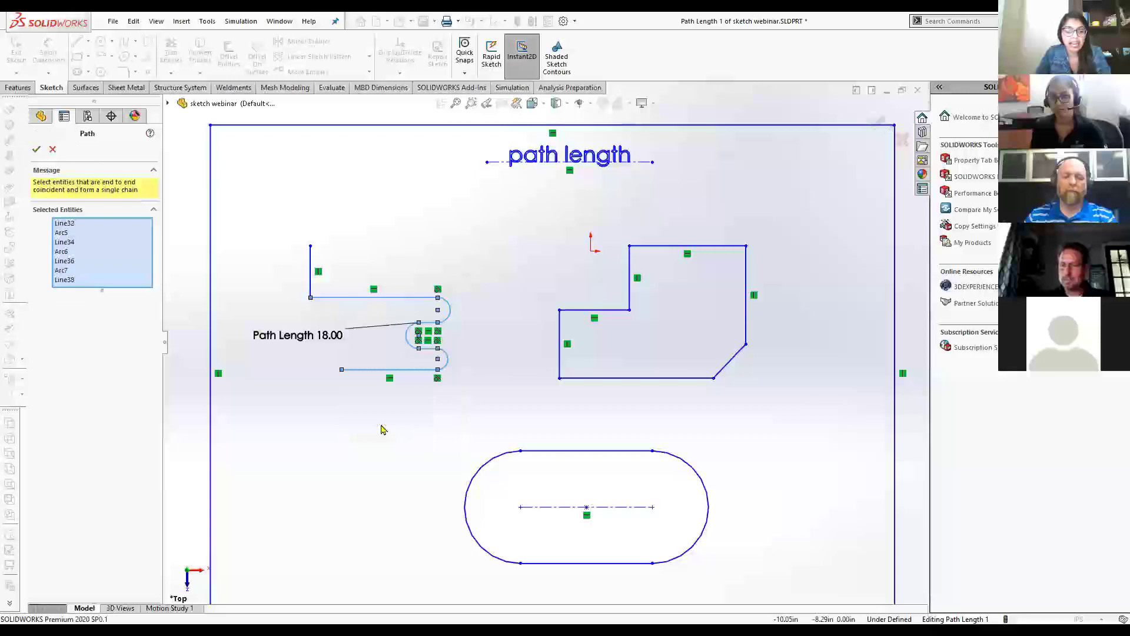
left_click(310, 289)
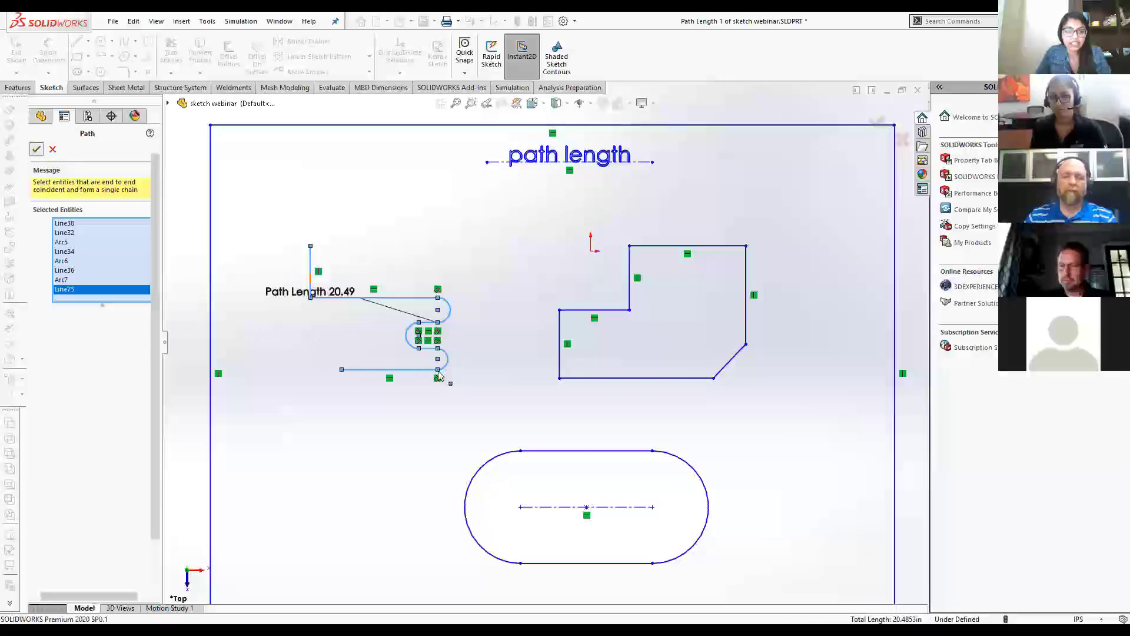
key("Return")
left_click_drag(295, 292, 295, 338)
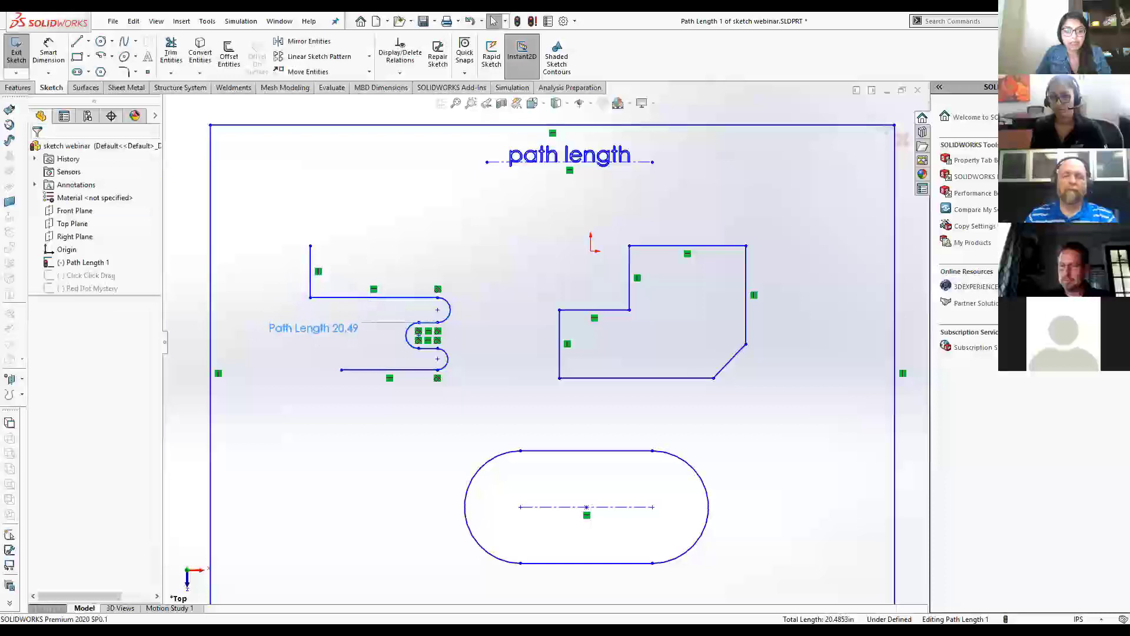
left_click(310, 412)
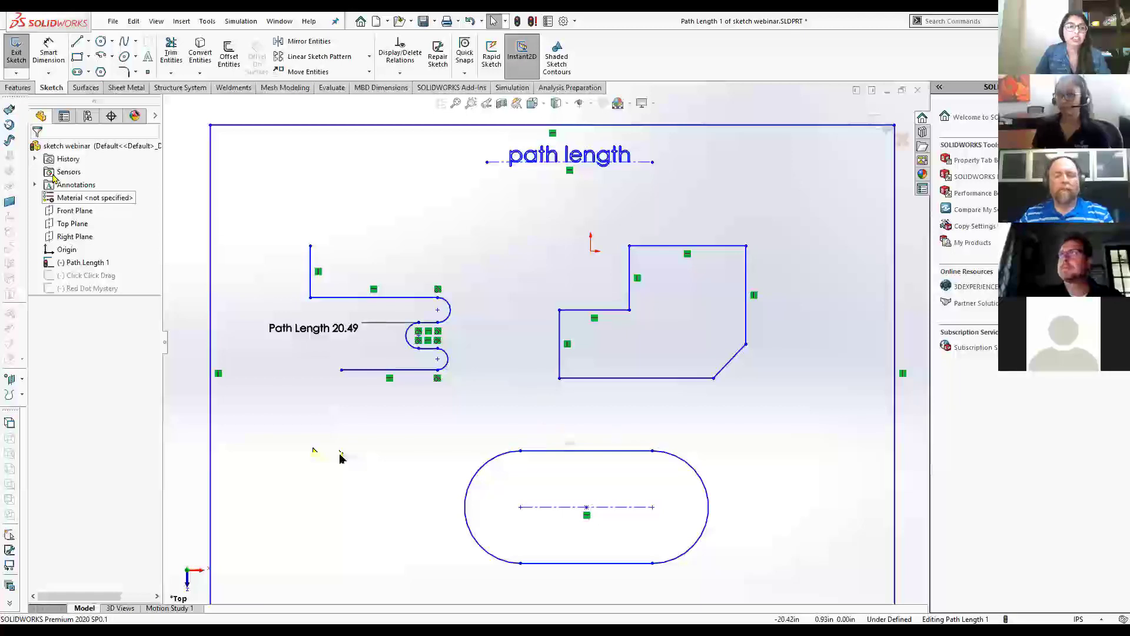
Step: Exit the path length sketch and look at the settings for adding a Dimension sensor, leaving without adding one
left_click(874, 123)
right_click(69, 171)
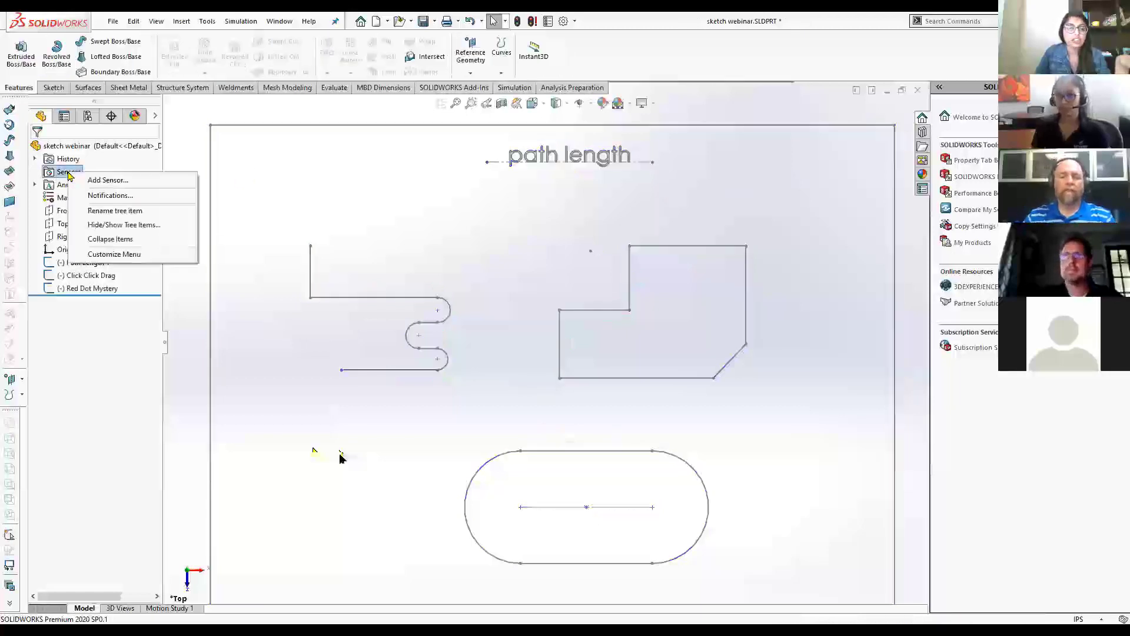
left_click(111, 181)
left_click(120, 186)
left_click(101, 212)
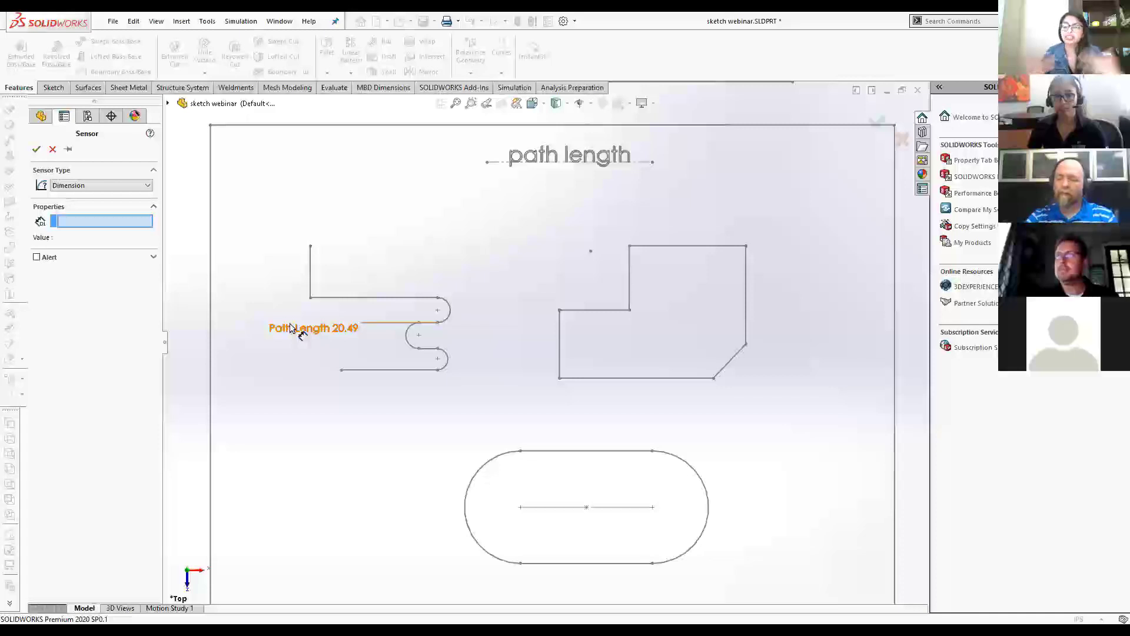
left_click(52, 150)
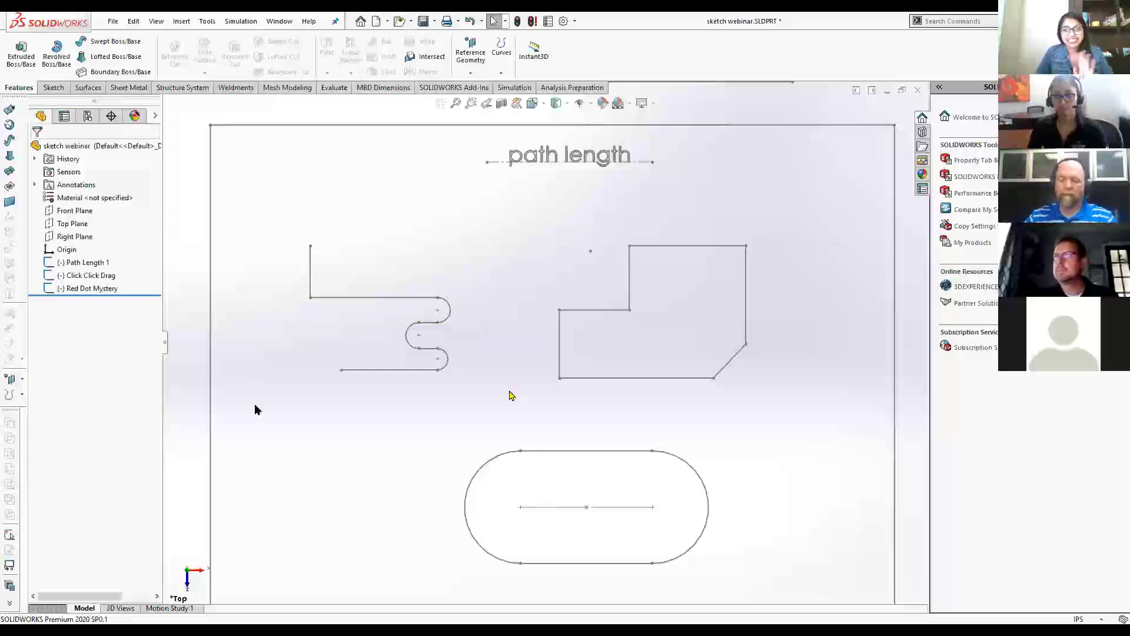
Step: Open the Red Dot Mystery sketch, which holds the power trim frame and crossing lines, for editing
scroll(499, 409, "up", 4)
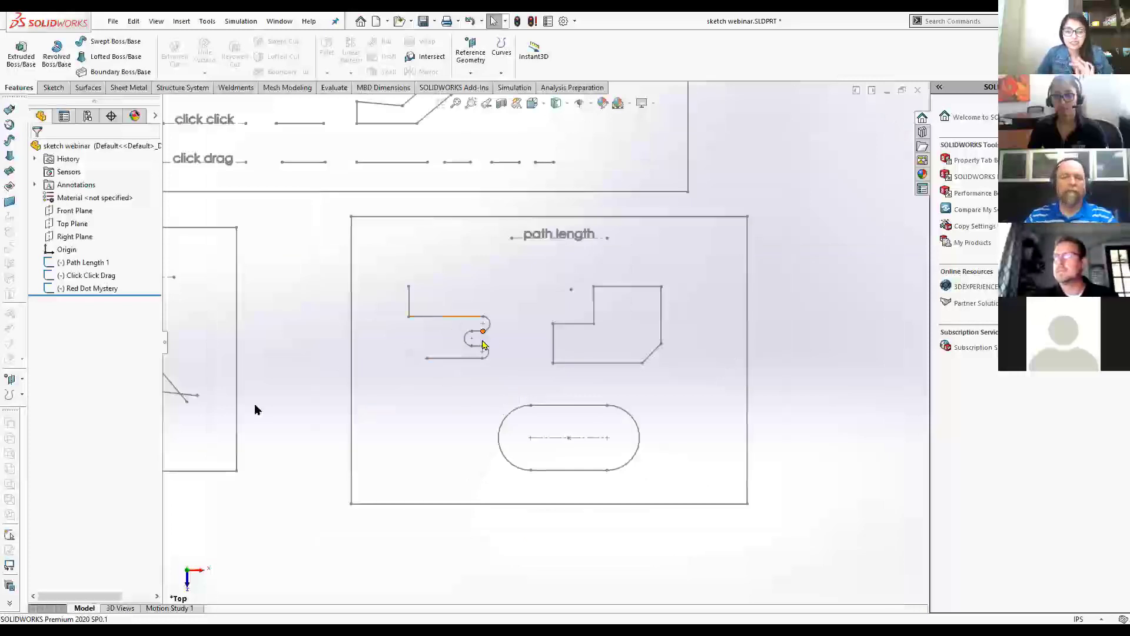
scroll(300, 399, "up", 2)
scroll(312, 399, "down", 2)
scroll(314, 398, "up", 4)
scroll(414, 315, "down", 3)
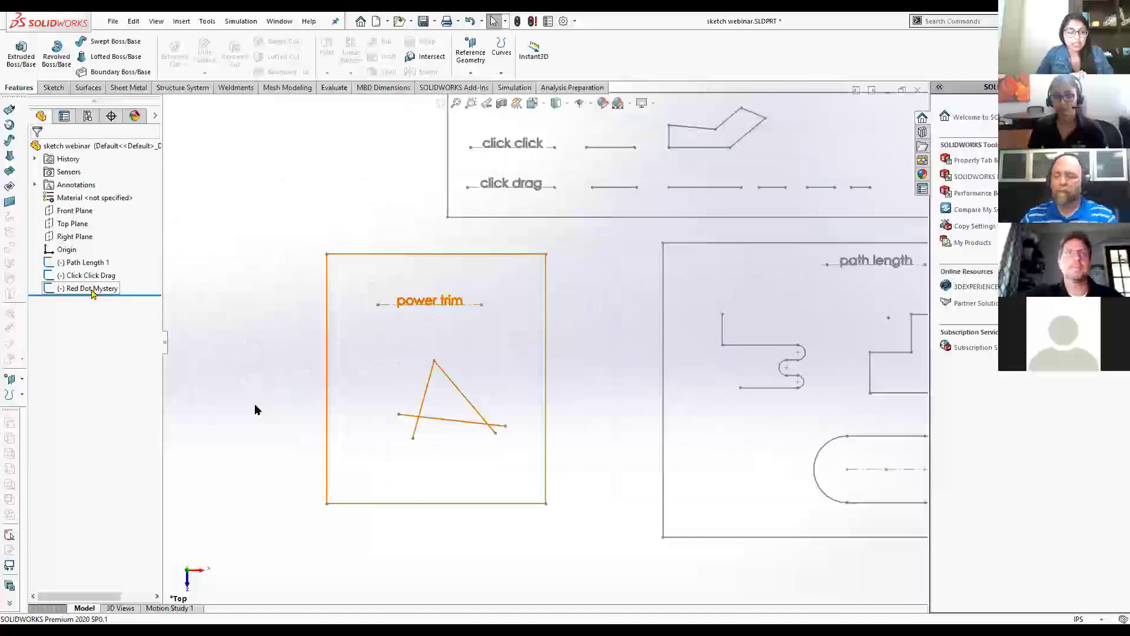
right_click(92, 288)
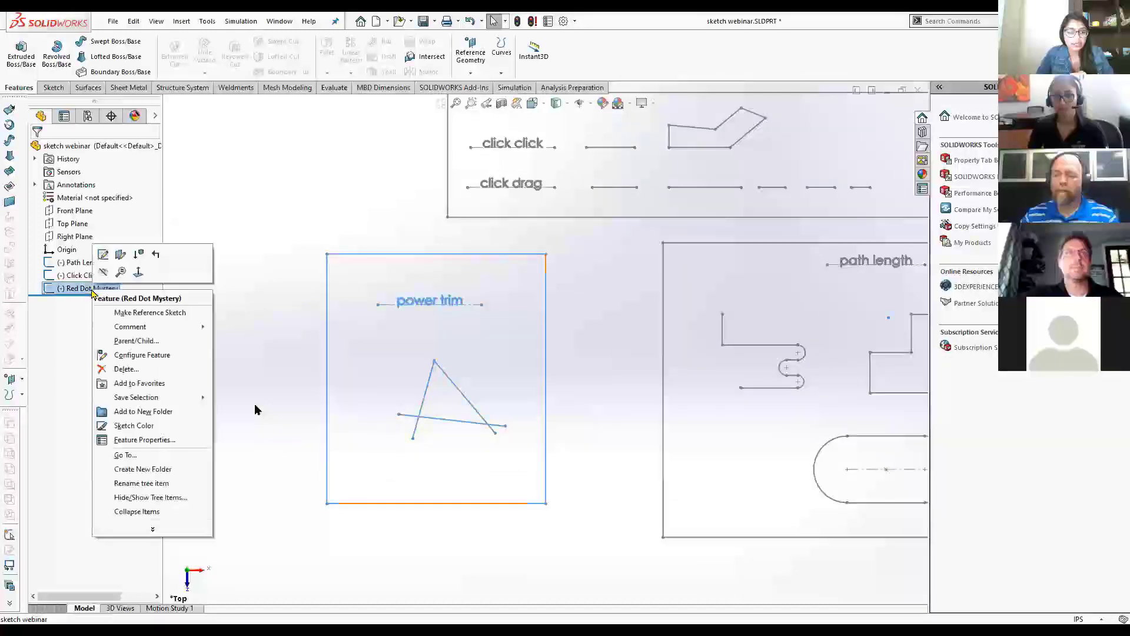
left_click(103, 255)
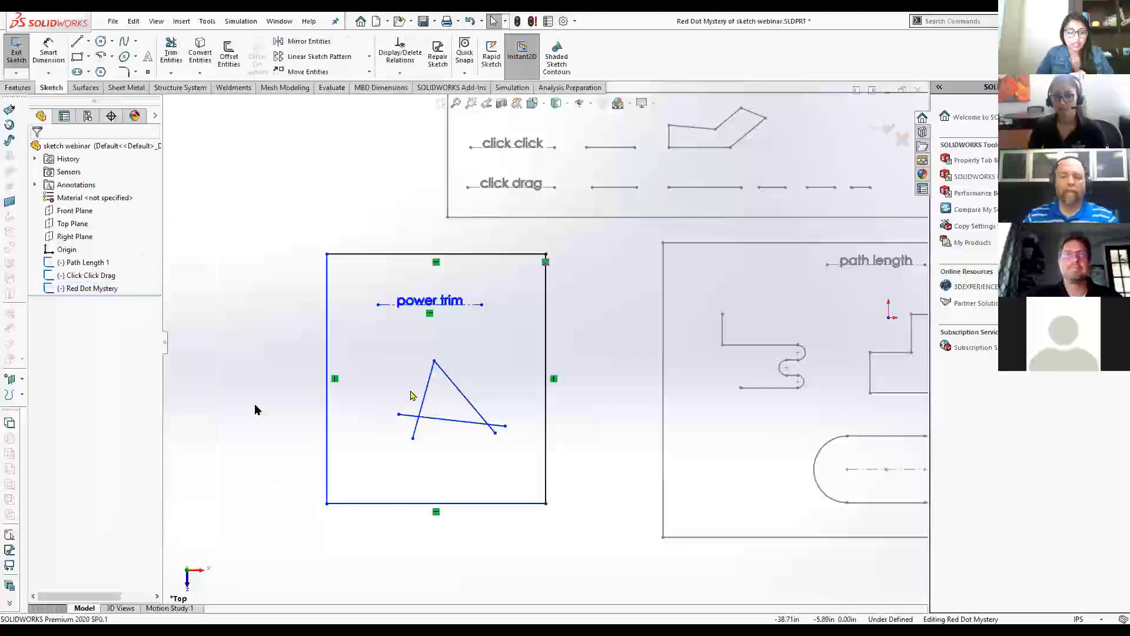
Step: Power trim the two line ends overhanging the triangle's lower-left corner, keeping the triangle's bottom side
scroll(411, 395, "down", 3)
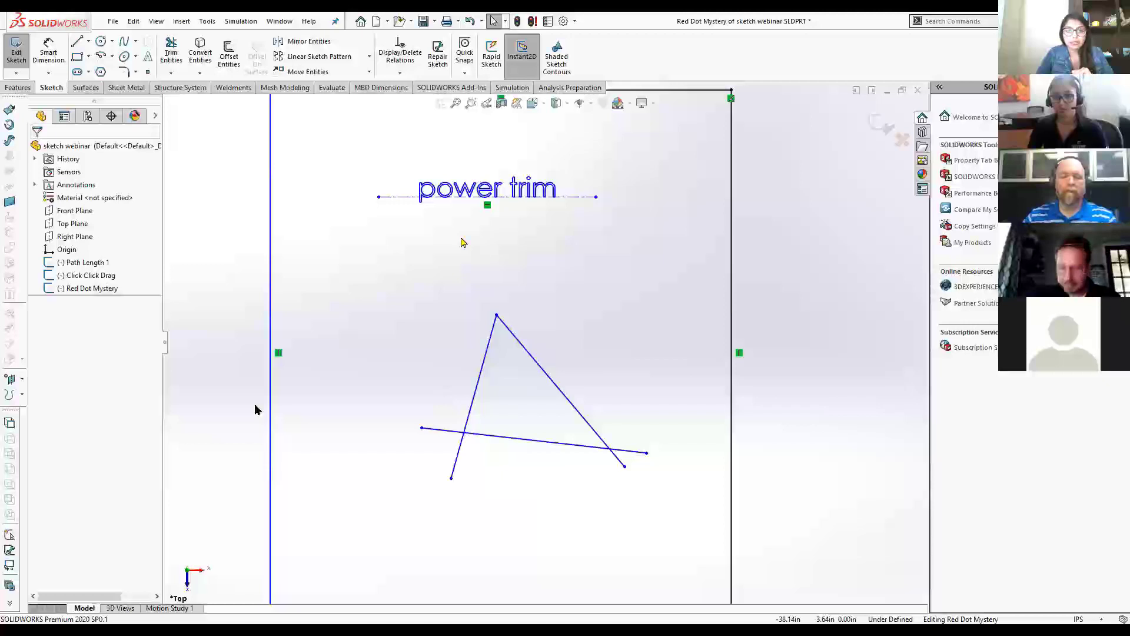
left_click(170, 54)
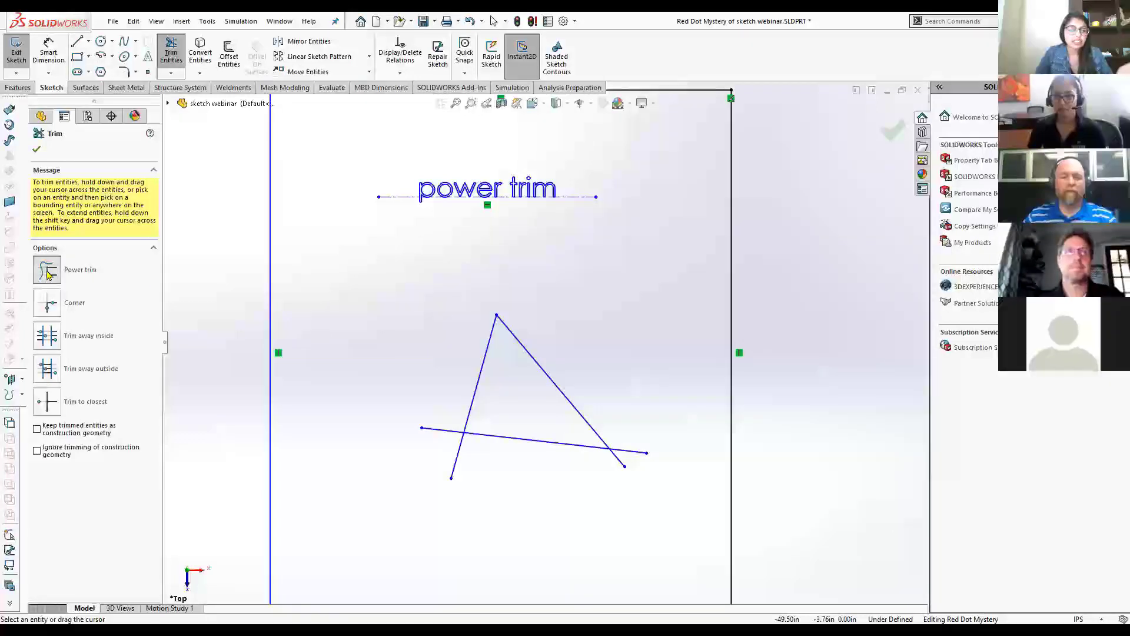
mouse_move(439, 393)
left_mouse_down()
mouse_move(461, 459)
mouse_move(514, 432)
left_mouse_up()
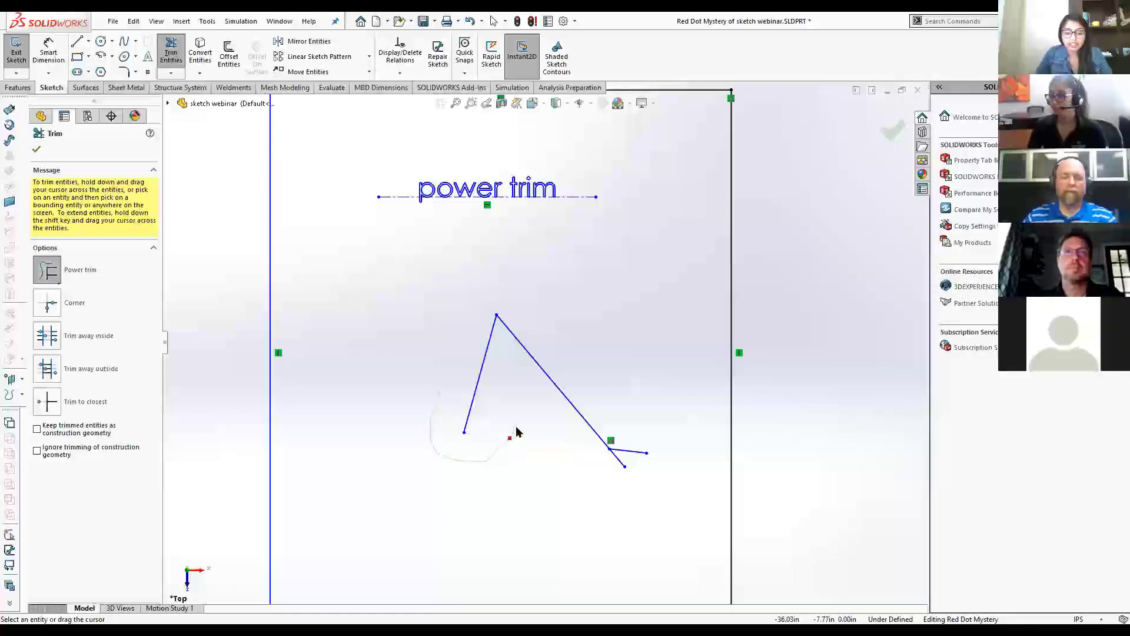
left_click_drag(516, 426, 436, 483)
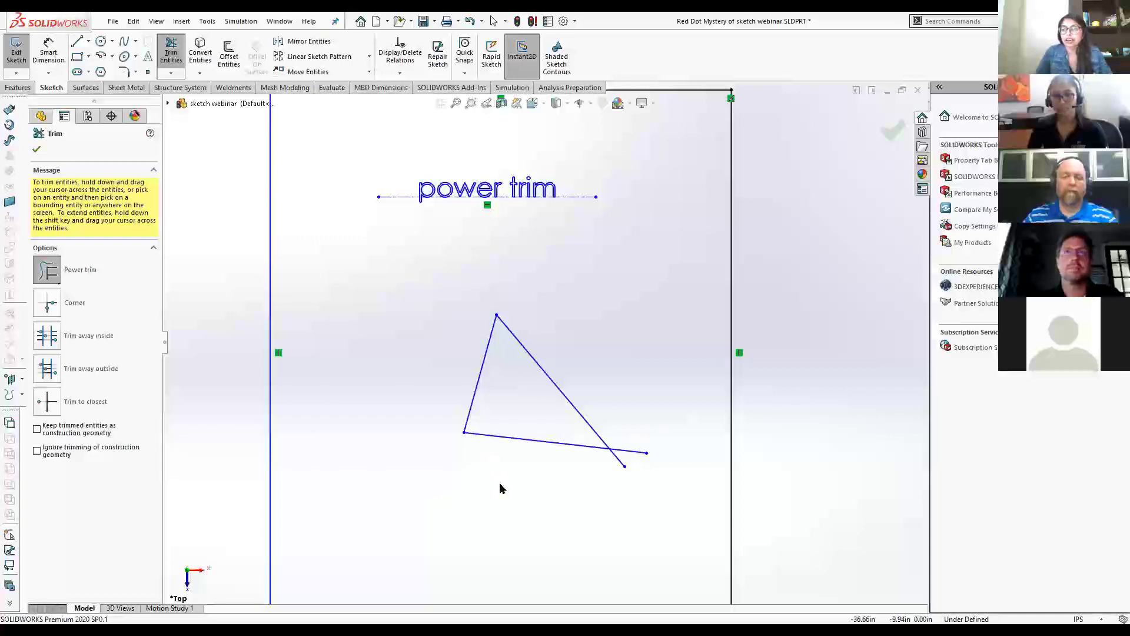
Step: Power trim the end of the triangle's bottom line that extends past its right side
scroll(480, 447, "down", 2)
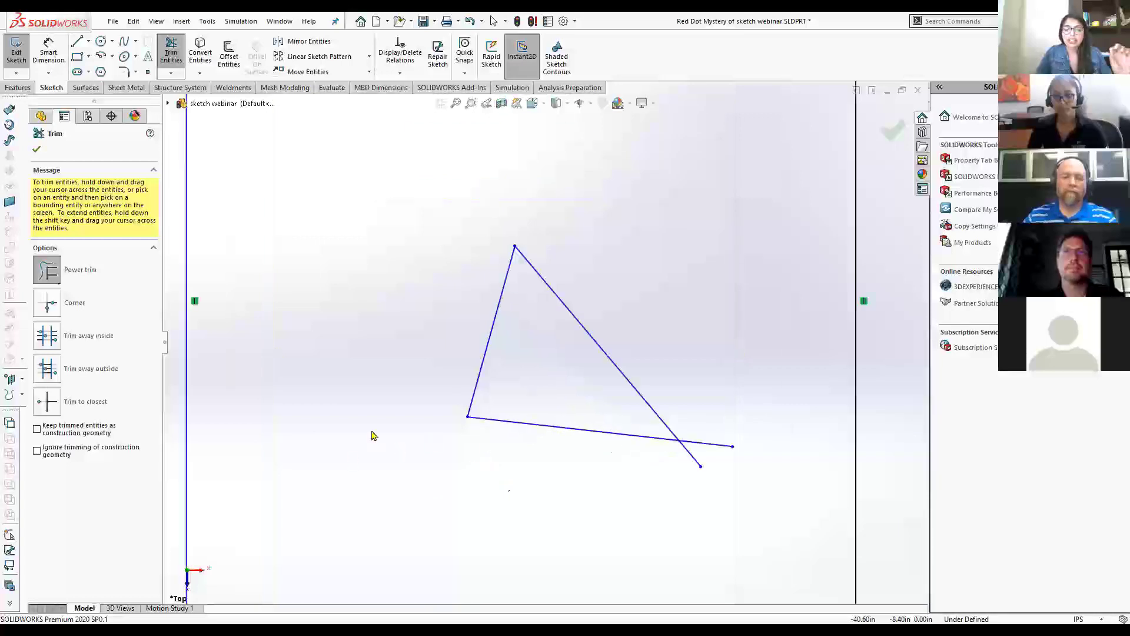
scroll(370, 433, "up", 1)
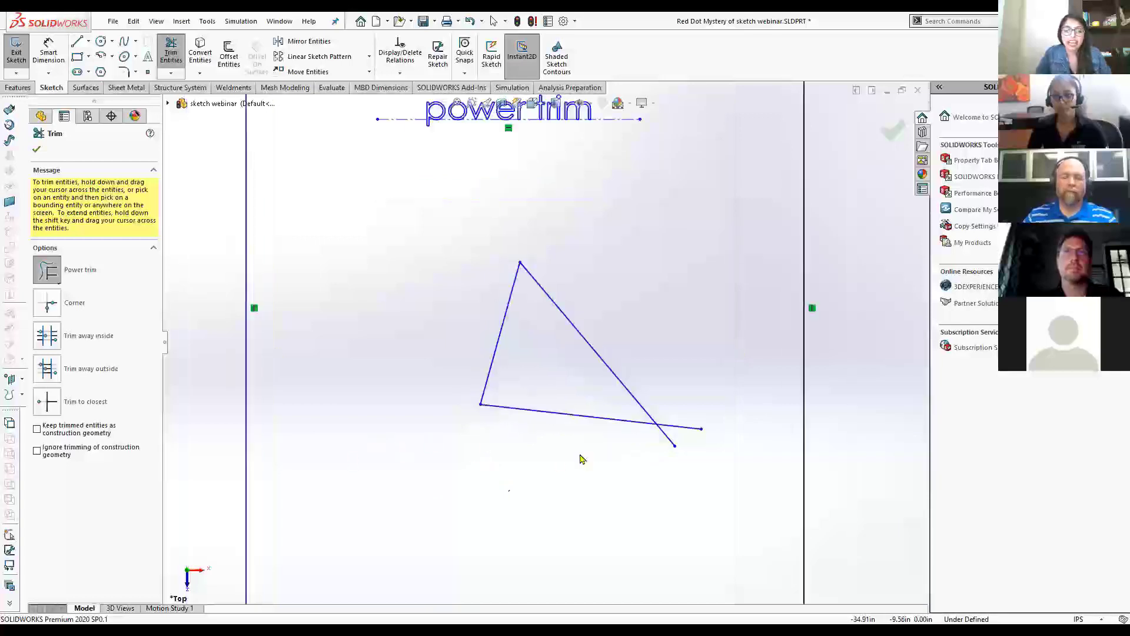
mouse_move(706, 400)
left_mouse_down()
mouse_move(650, 444)
mouse_move(702, 426)
mouse_move(726, 433)
left_mouse_up()
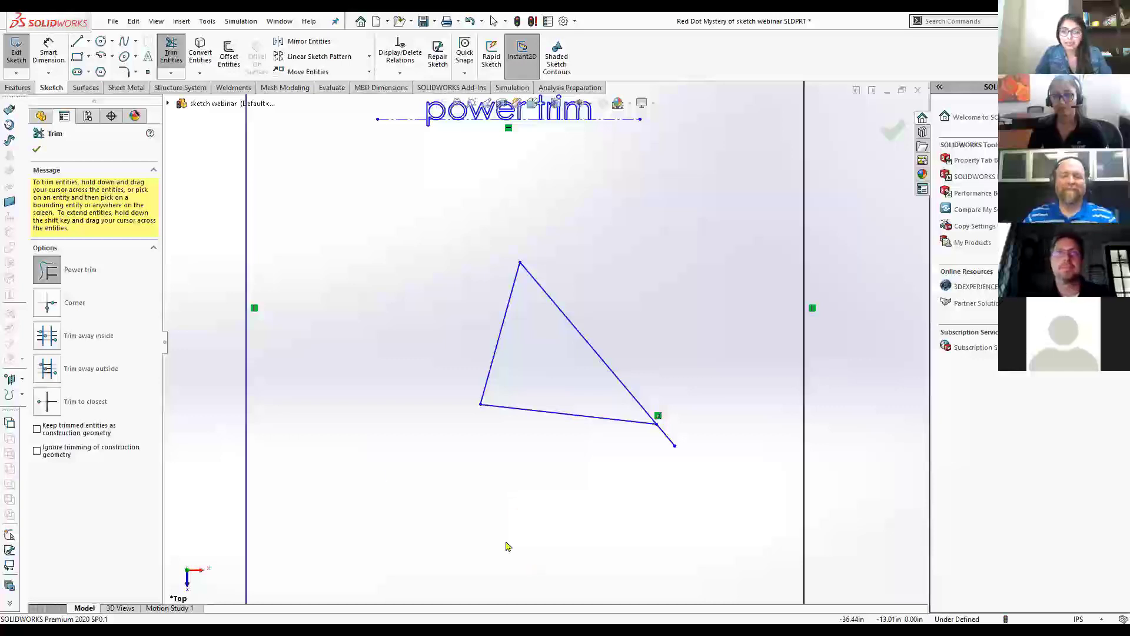
left_click(36, 148)
Step: Draw a horizontal line about 27.6 in long in the empty area below the power trim frame
key("f")
scroll(767, 404, "down", 4)
scroll(518, 374, "up", 3)
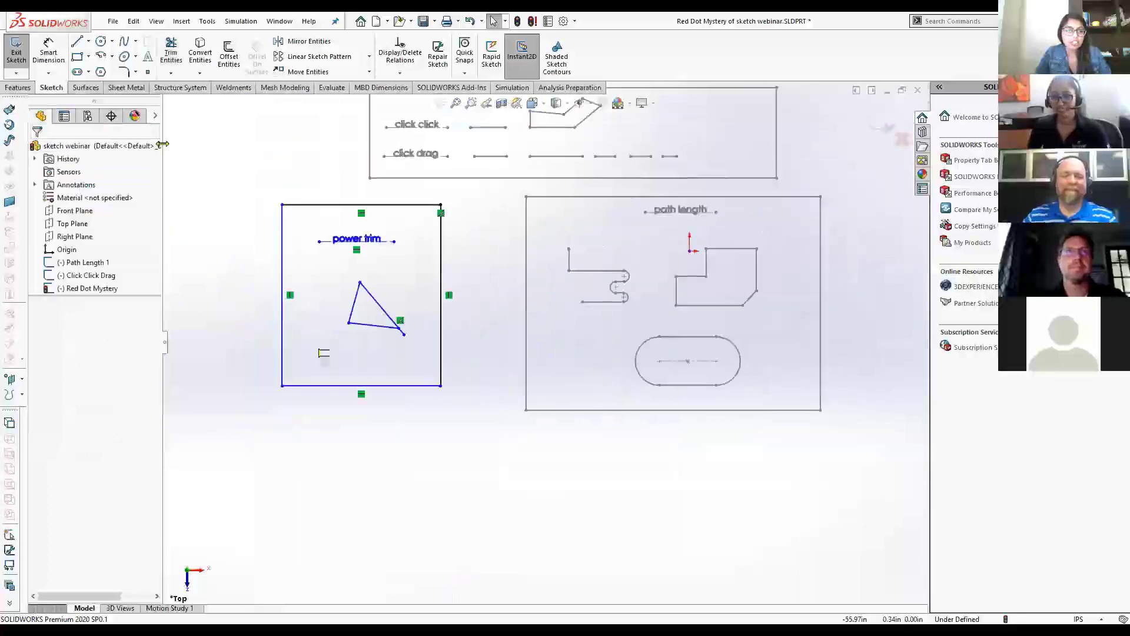
left_click(89, 41)
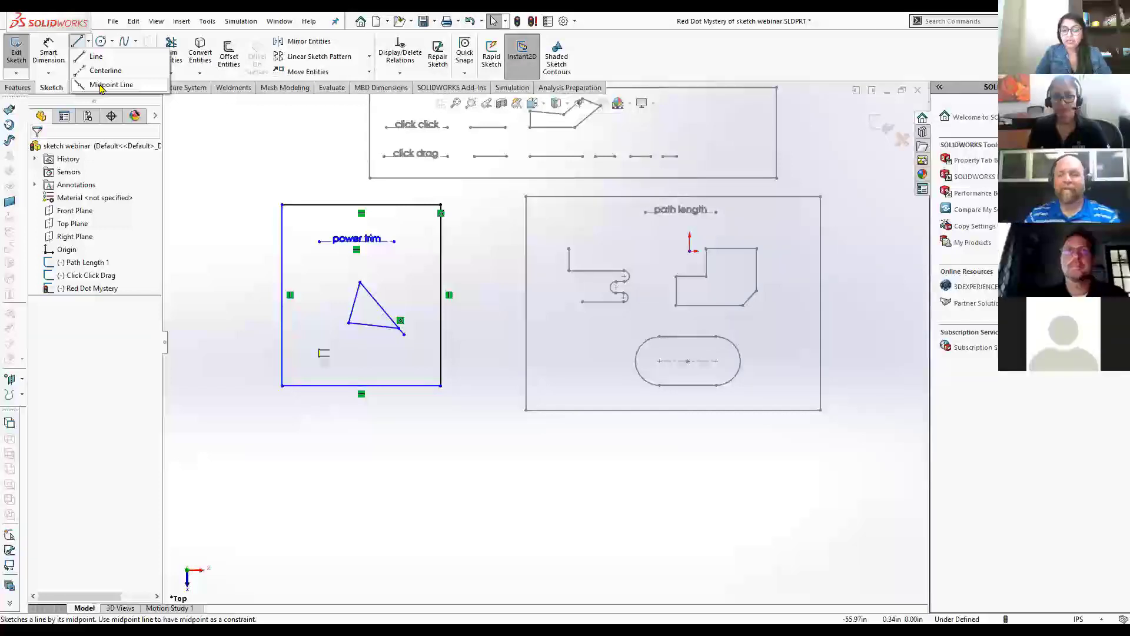
left_click(346, 493)
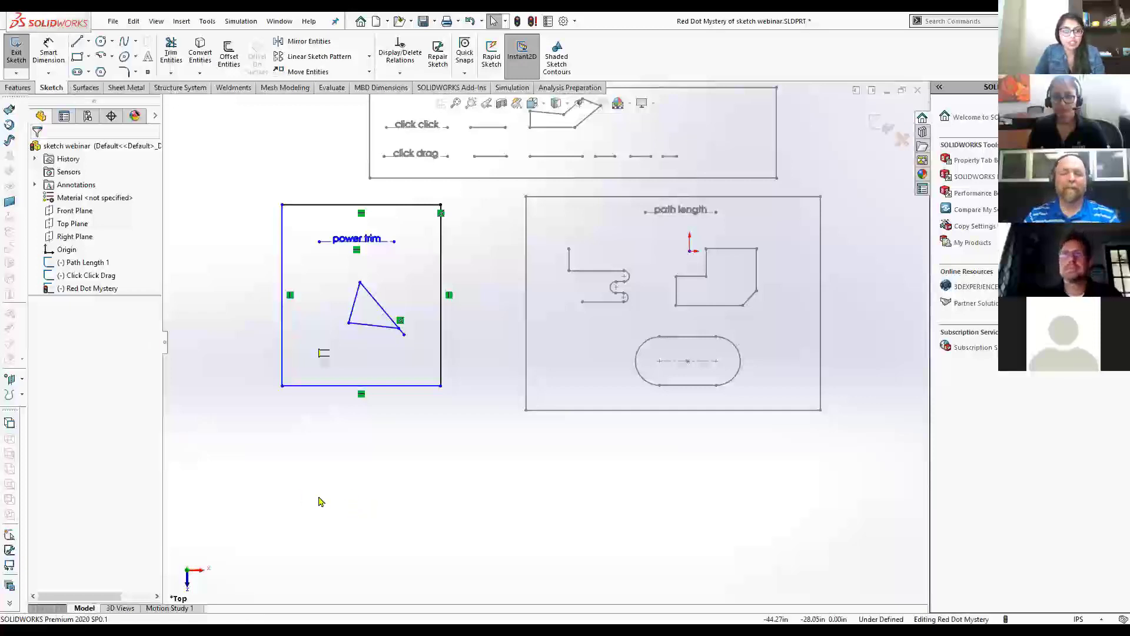
key("l")
left_click_drag(314, 494, 562, 495)
key("Escape")
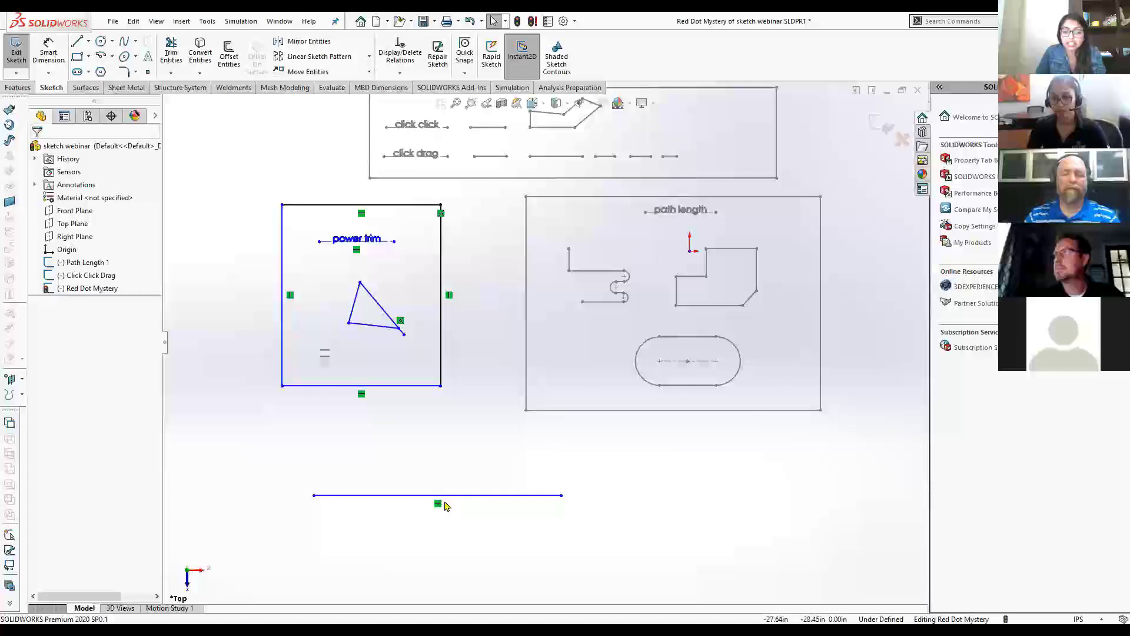
Step: Look at the commands available for the new horizontal line, including Select Midpoint
scroll(296, 288, "down", 7)
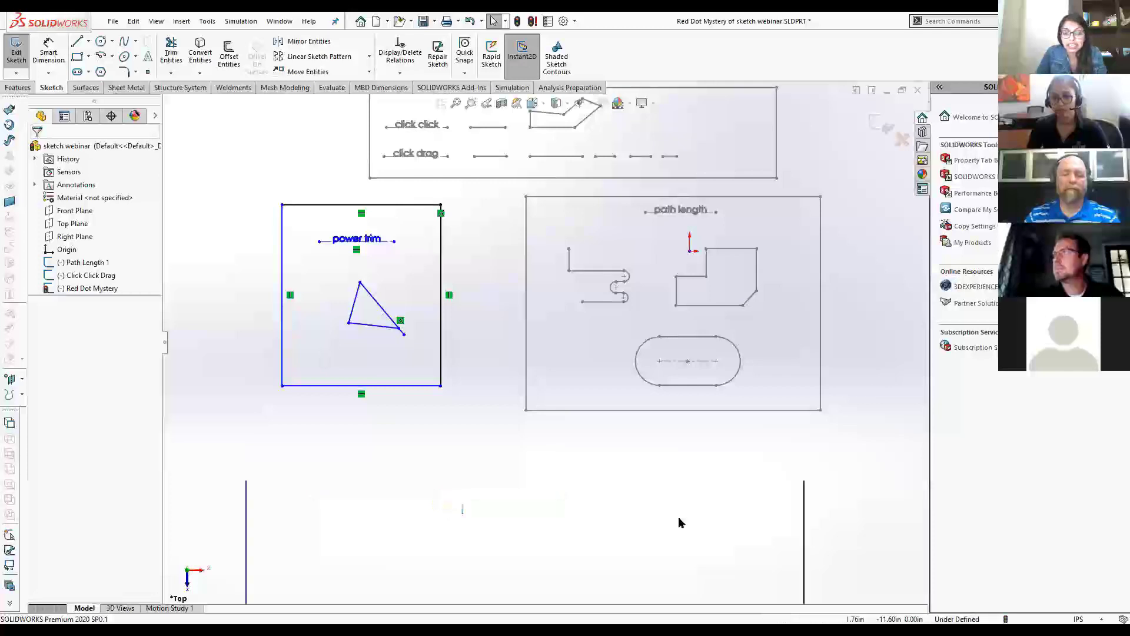
right_click(441, 495)
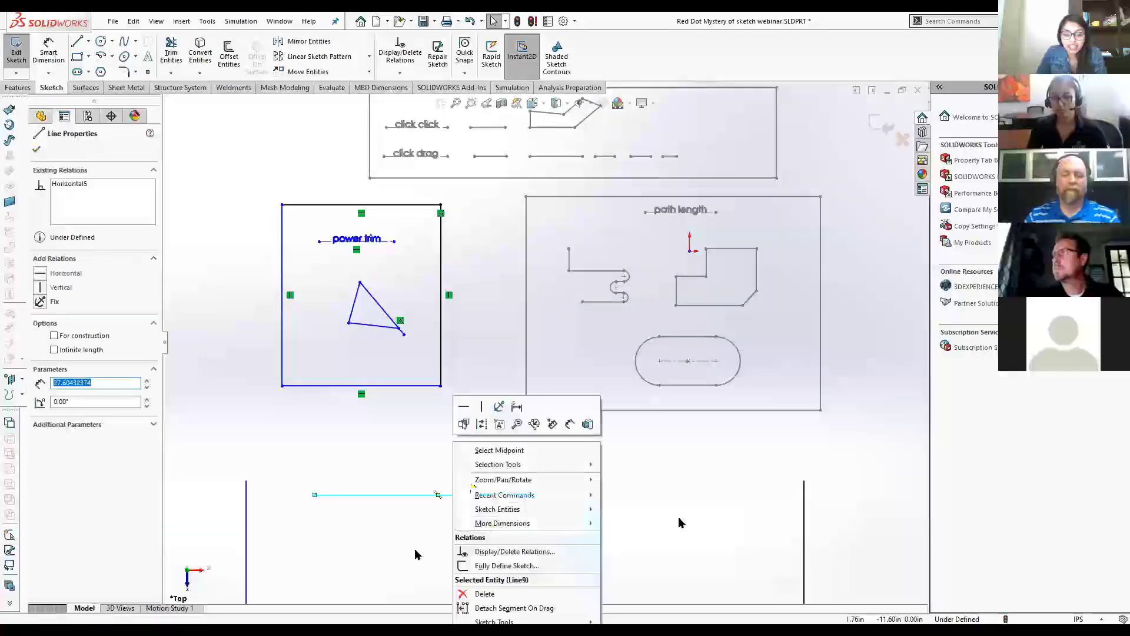
left_click(405, 574)
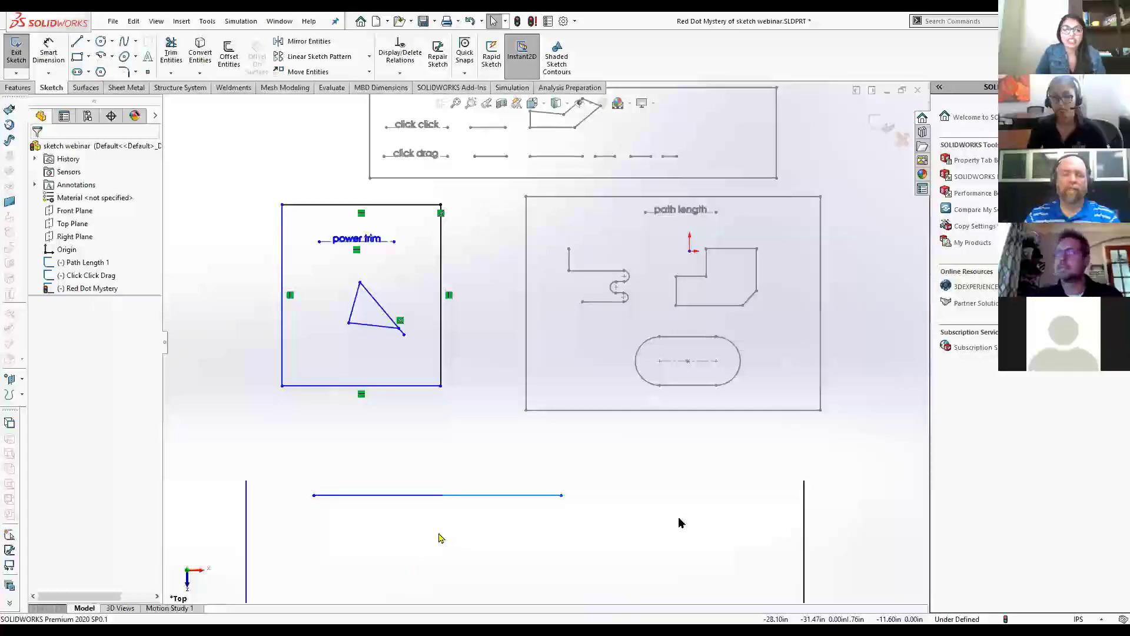
Step: Draw a vertical midpoint line centred on the right half of the horizontal line, extending about 11 in to each side
key("l")
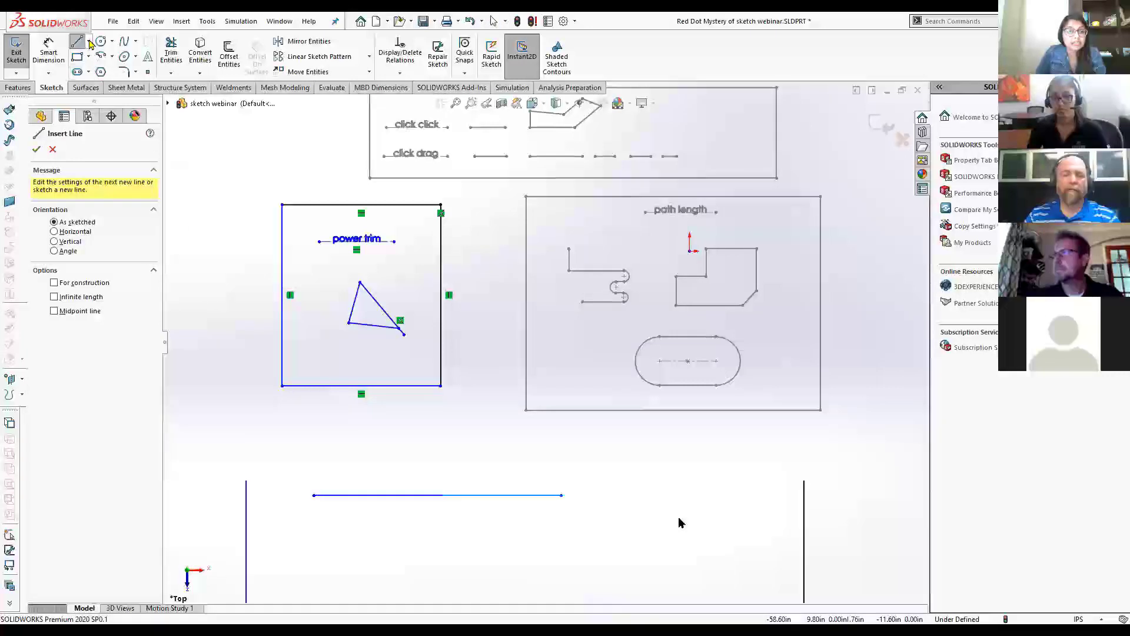
left_click(90, 42)
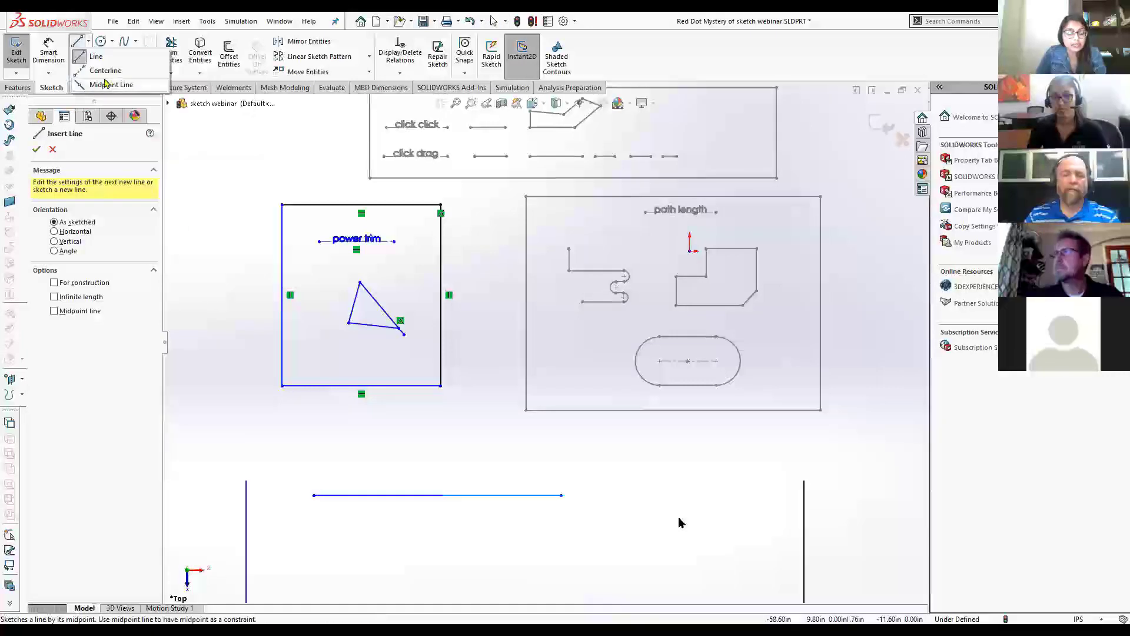
left_click(101, 391)
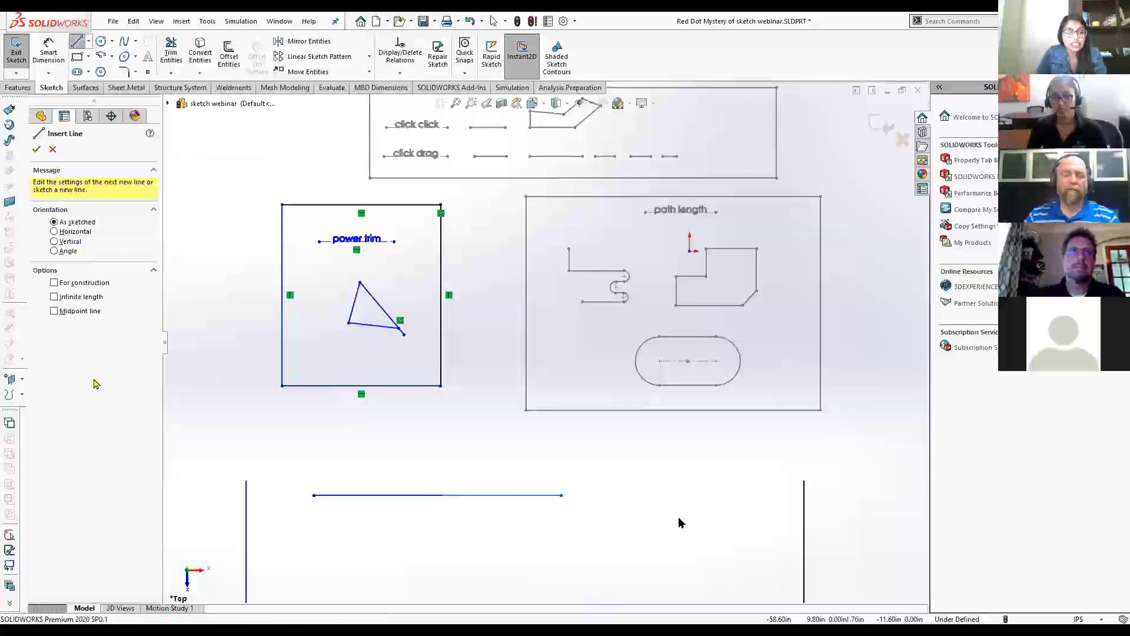
left_click(54, 312)
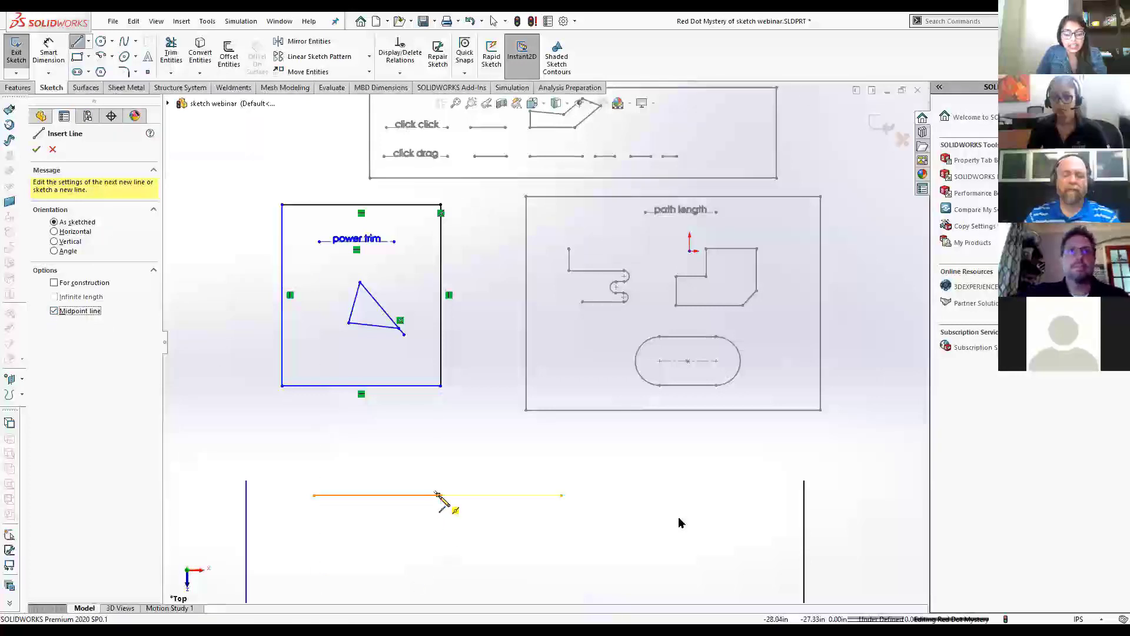
left_click(498, 497)
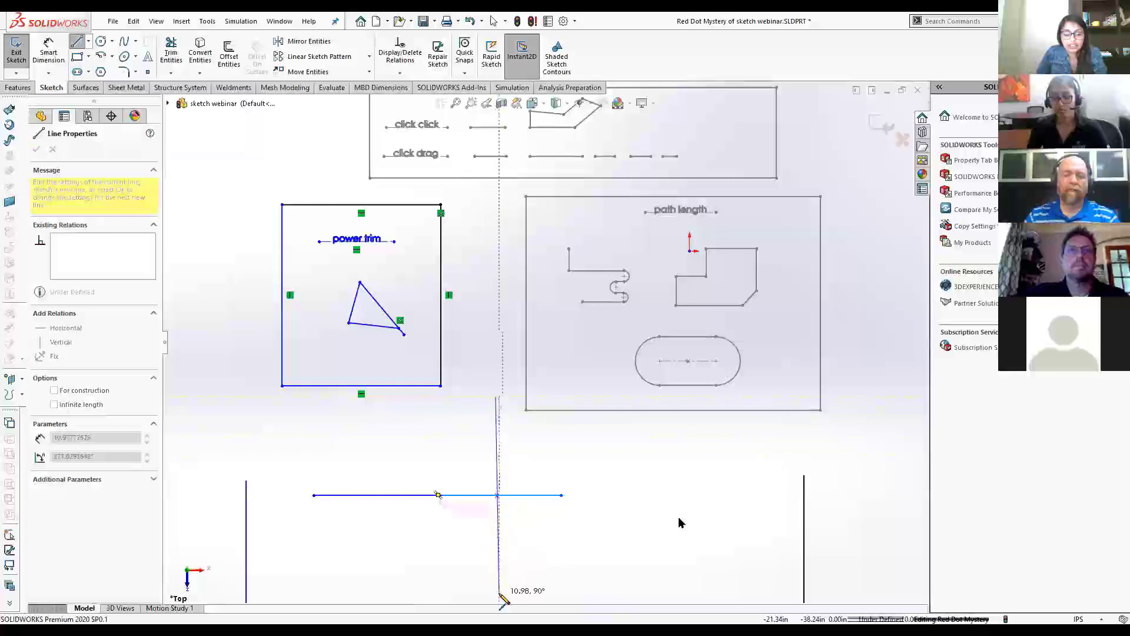
left_click(498, 593)
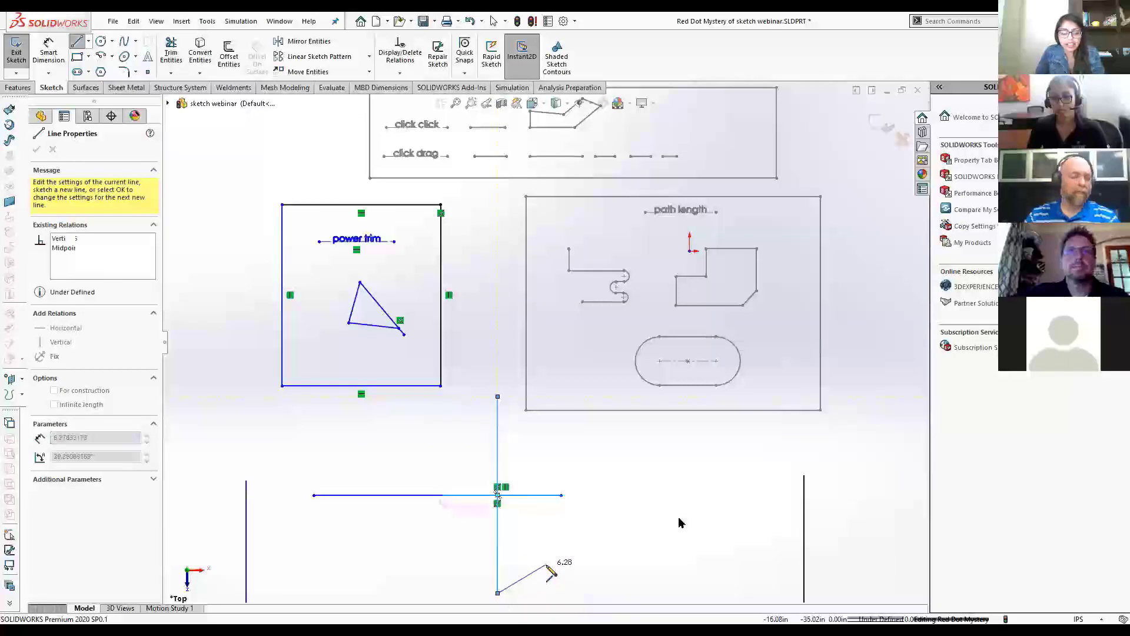
key("Escape")
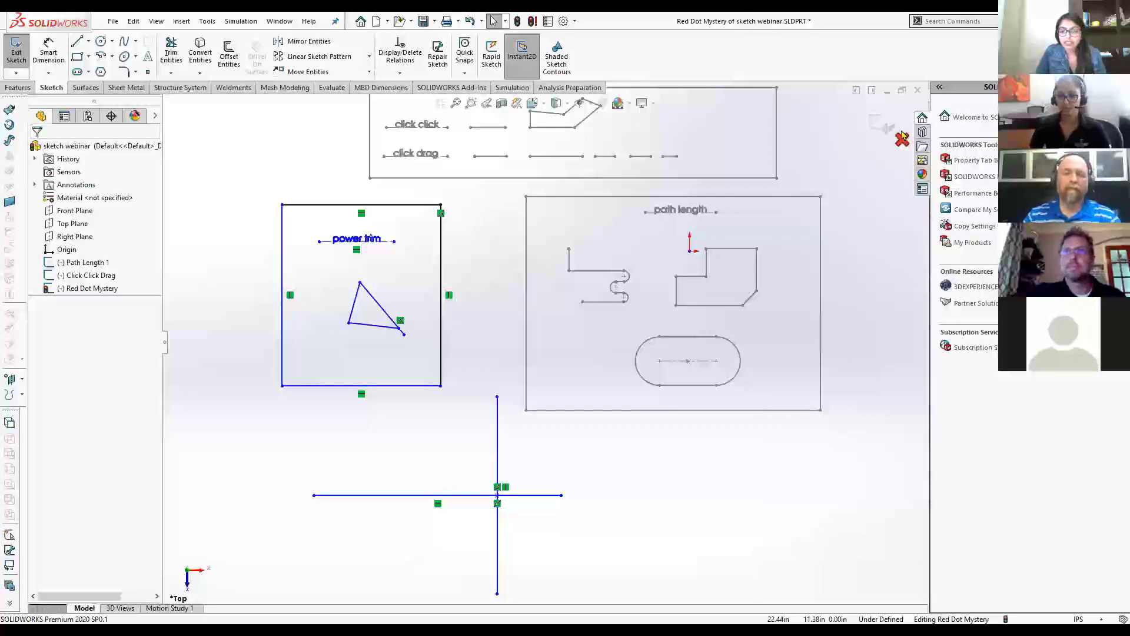
Step: Close the sketch webinar part without saving its changes, and open the Convert Entities part
left_click(881, 124)
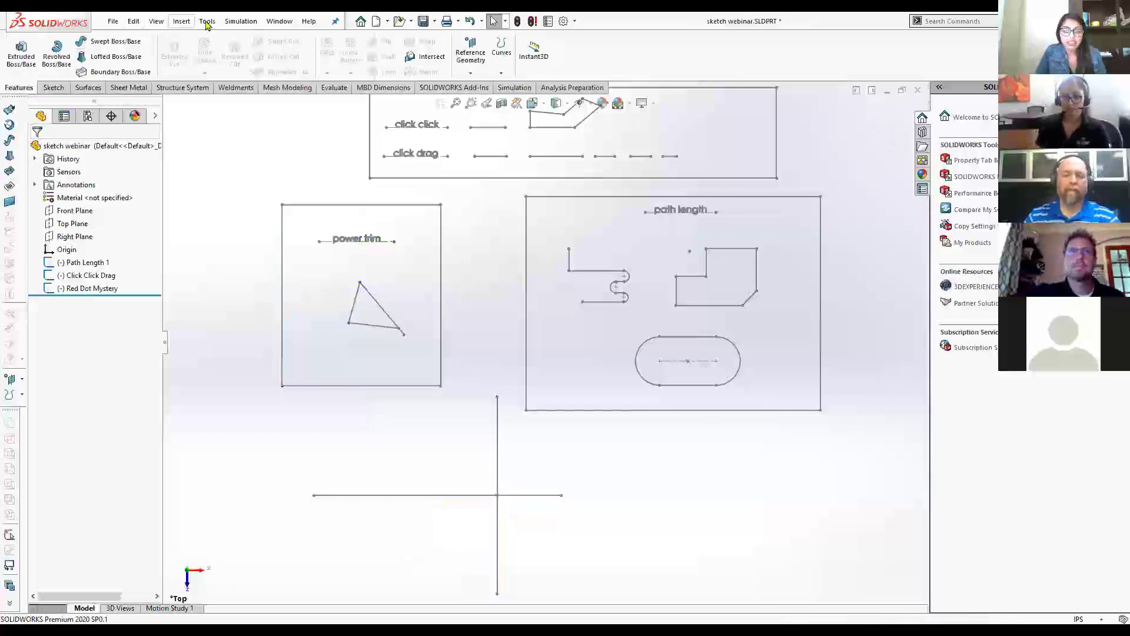
left_click(917, 90)
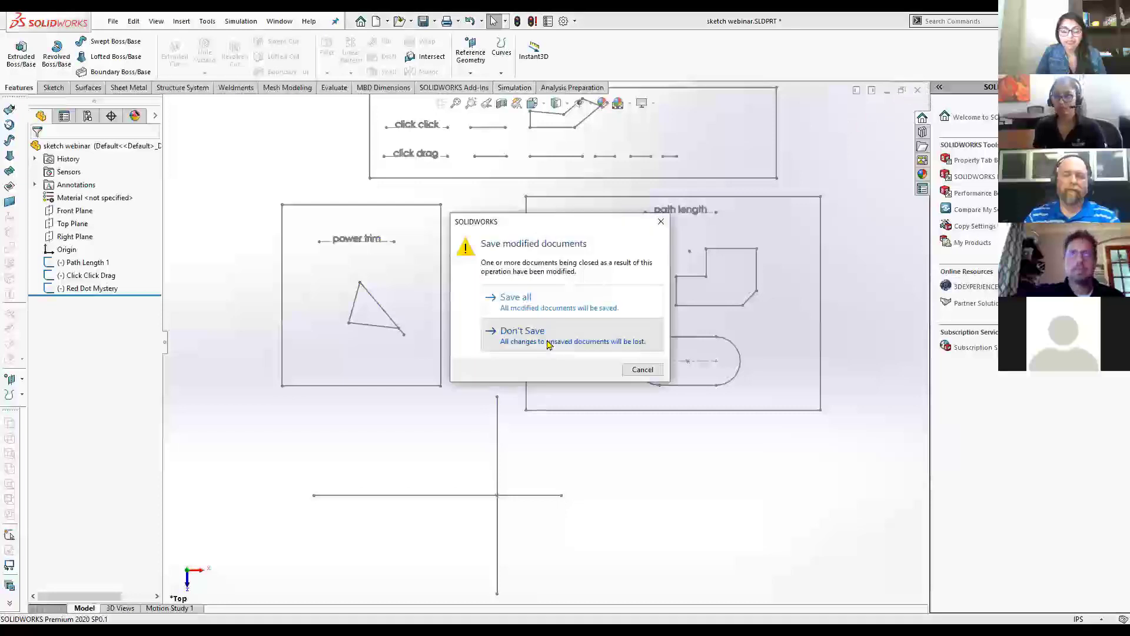
left_click(522, 331)
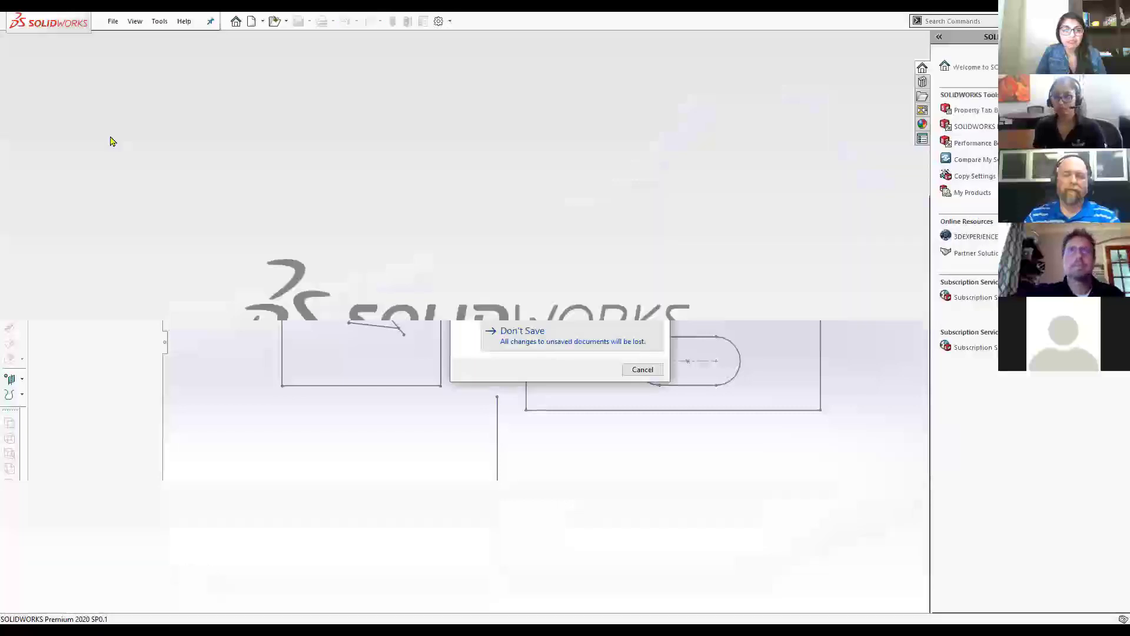
left_click(110, 22)
left_click(146, 88)
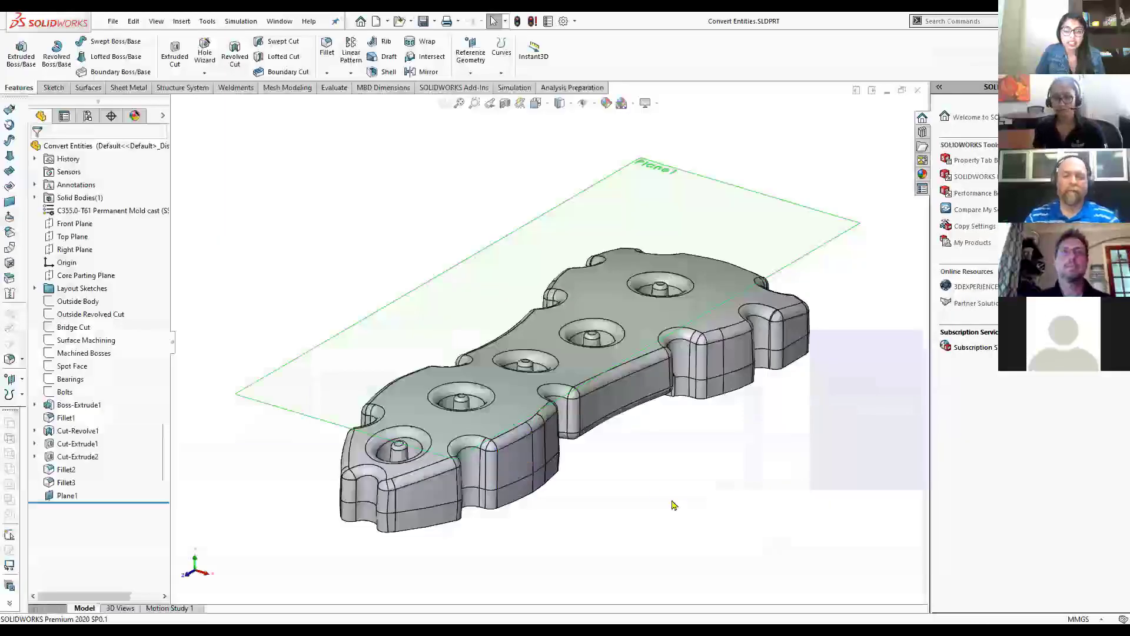
Step: Examine the cast body's five round pockets with posts, its scalloped sides and the plane above it from several angles
middle_click_drag(657, 490, 636, 497)
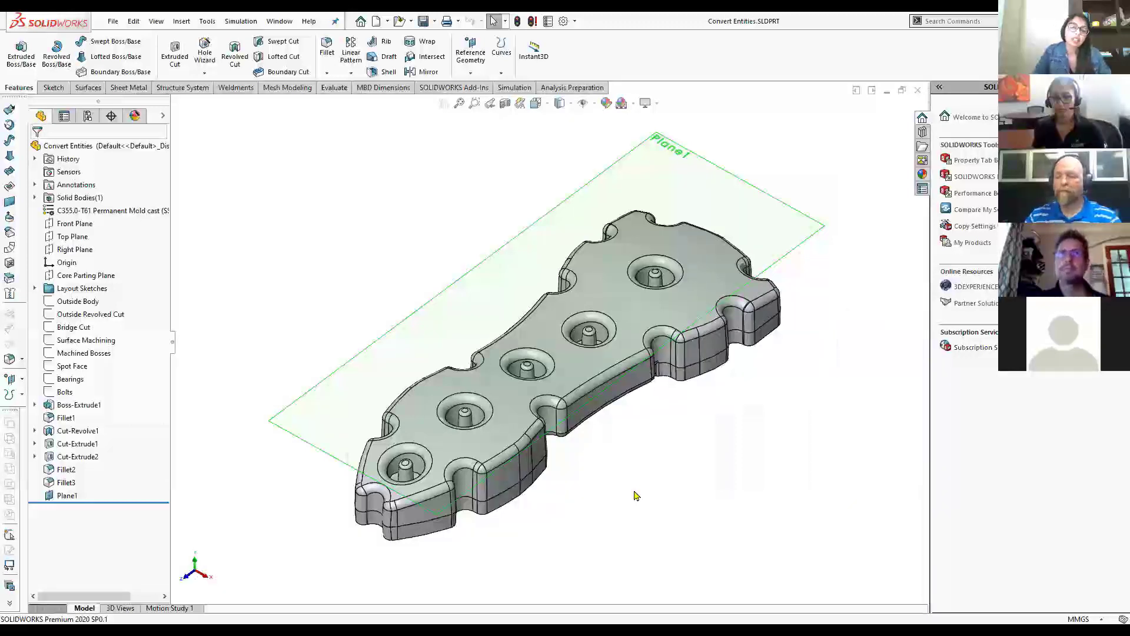
middle_click_drag(650, 482, 580, 409)
scroll(459, 397, "down", 5)
middle_click_drag(442, 395, 483, 423)
scroll(412, 424, "up", 4)
middle_click_drag(547, 280, 646, 179)
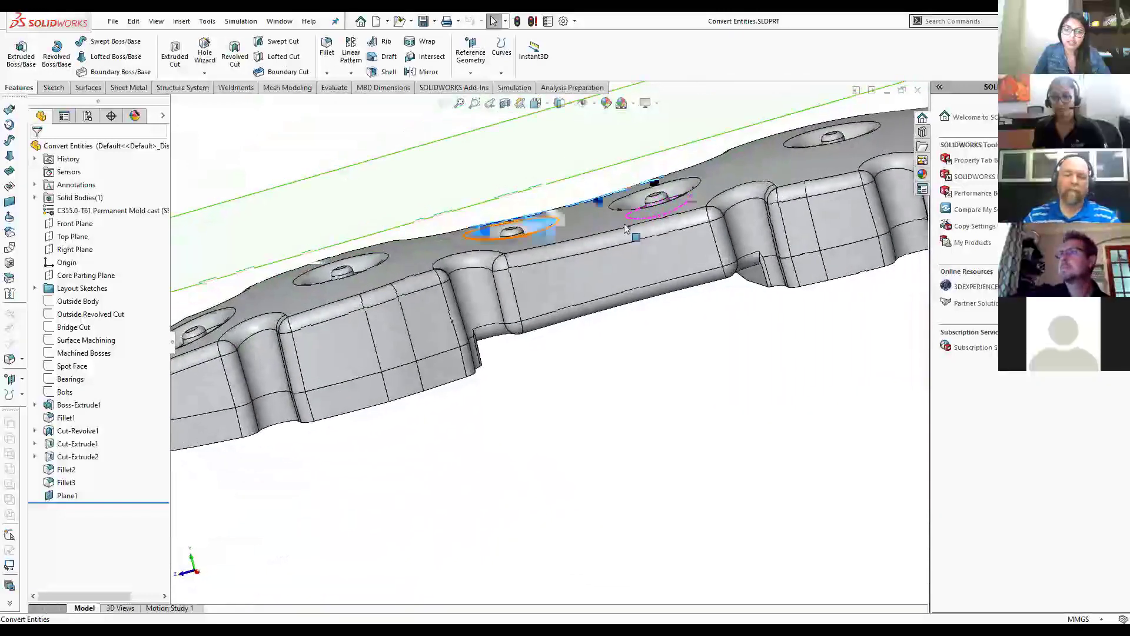
middle_click_drag(723, 194, 758, 277)
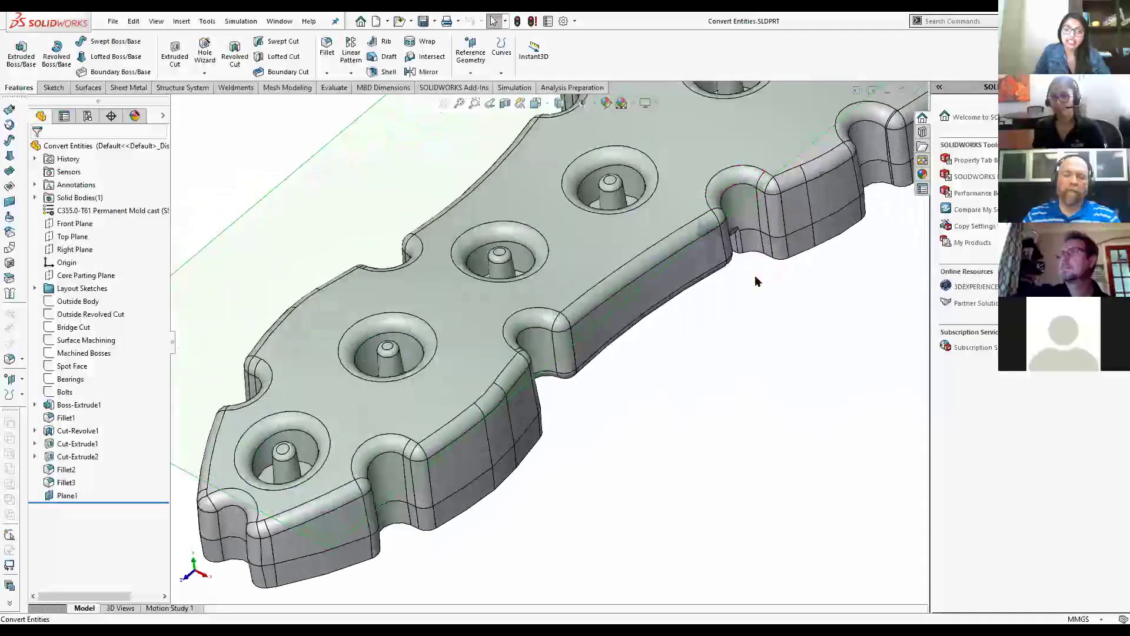
Step: Start a sketch on the plane above the cast body and convert the outline of the body's top face into it
scroll(757, 279, "up", 5)
middle_click_drag(600, 256, 564, 229)
right_click(531, 278)
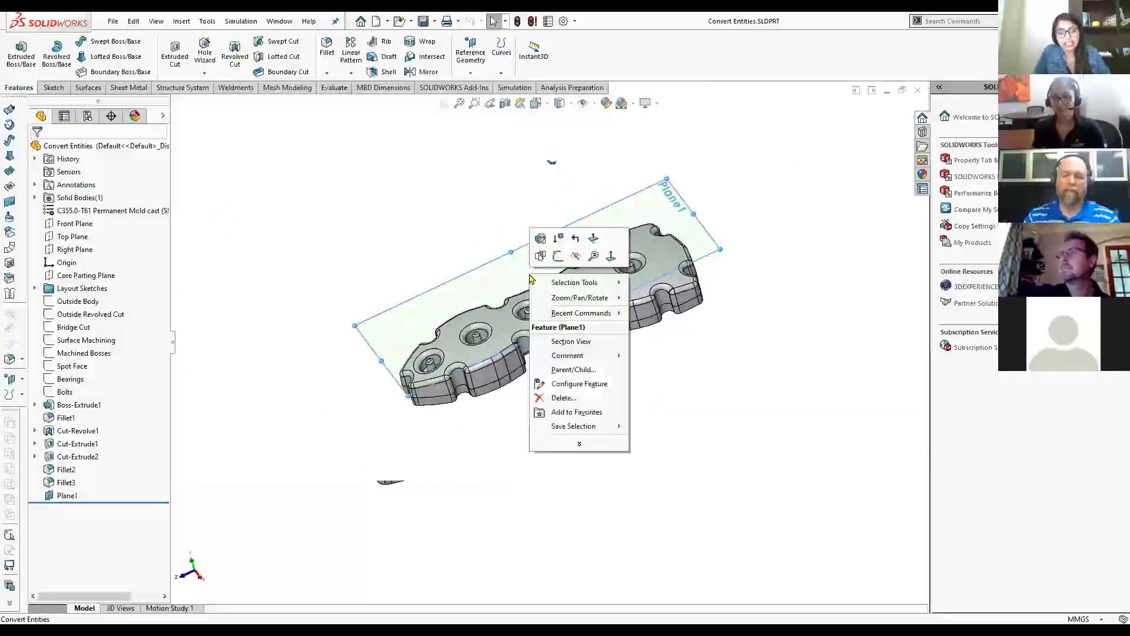
left_click(556, 257)
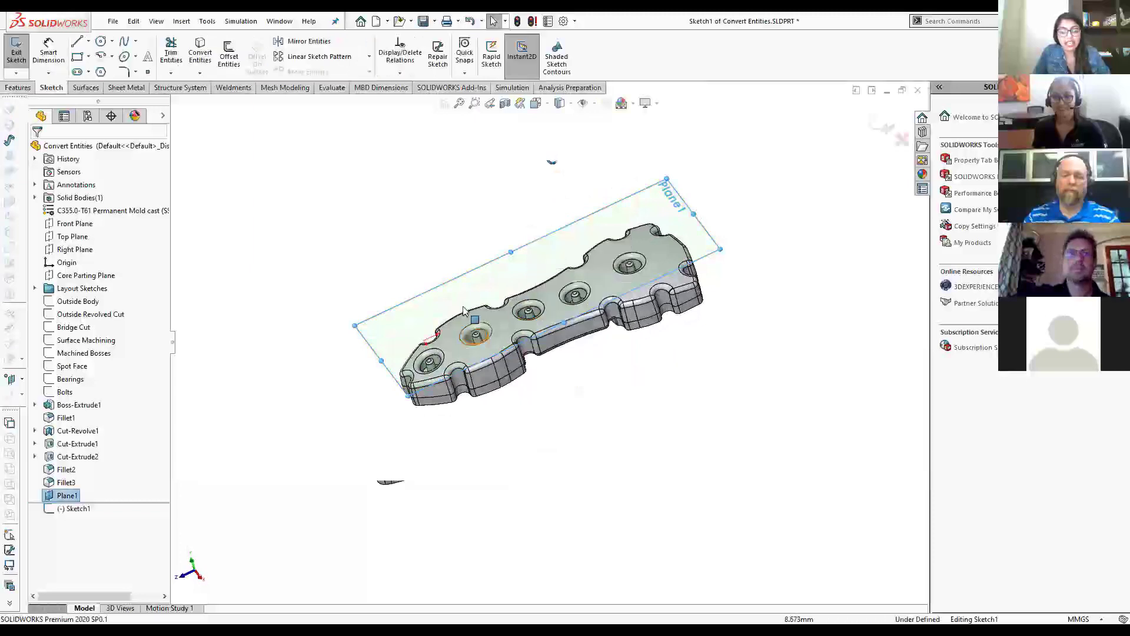
middle_click_drag(469, 275, 493, 345)
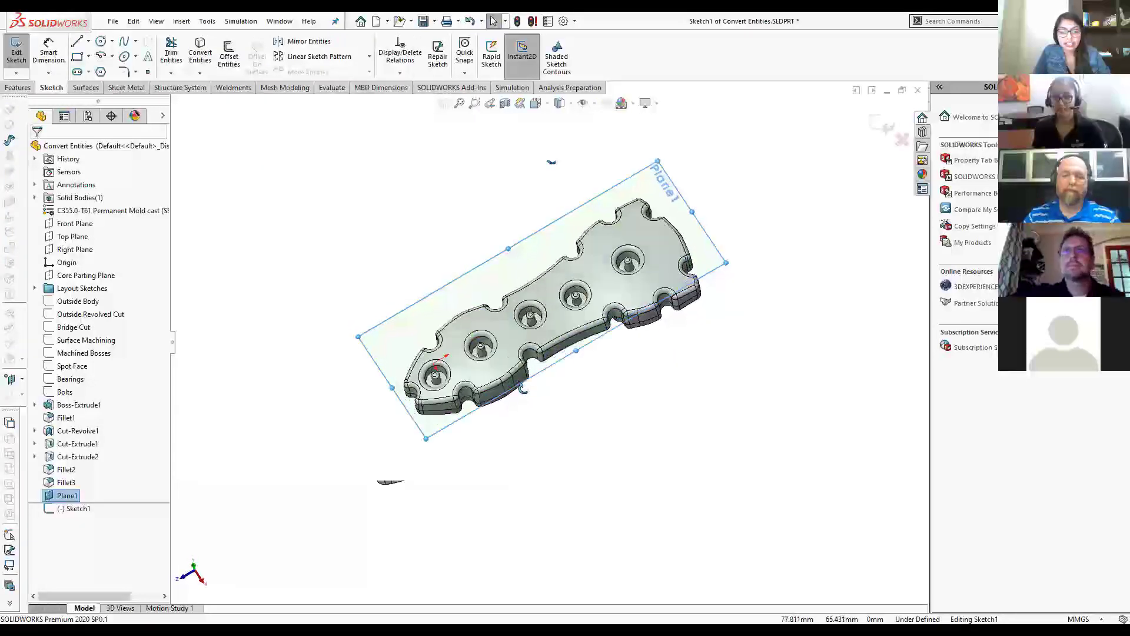
left_click(493, 370)
middle_click_drag(613, 428, 640, 328)
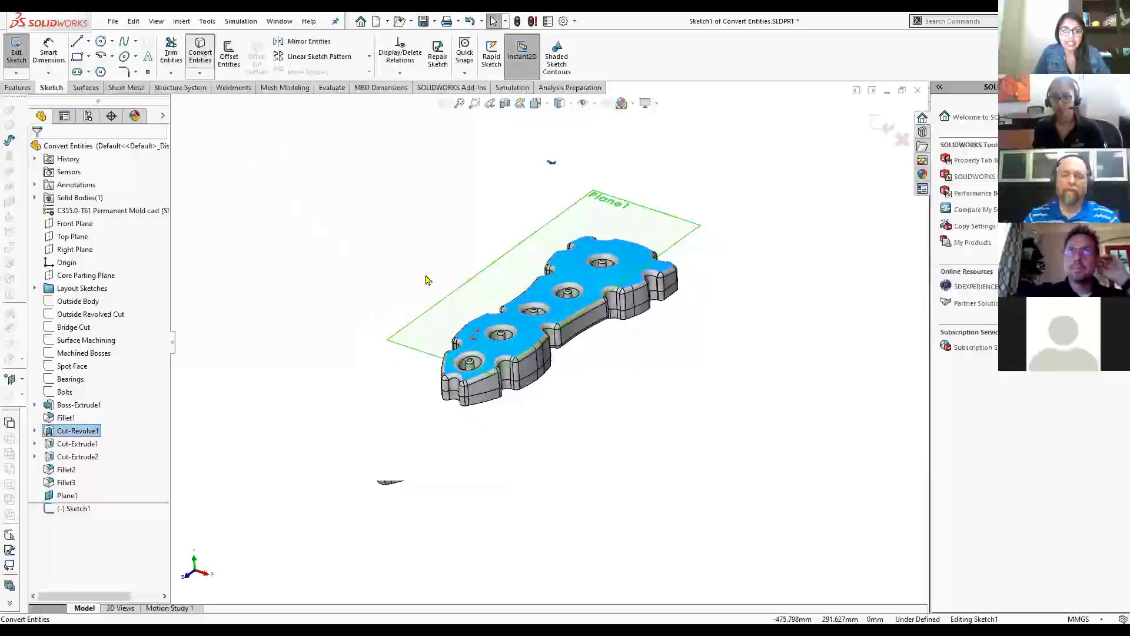
mouse_move(403, 233)
middle_mouse_down()
mouse_move(344, 169)
mouse_move(318, 172)
middle_mouse_up()
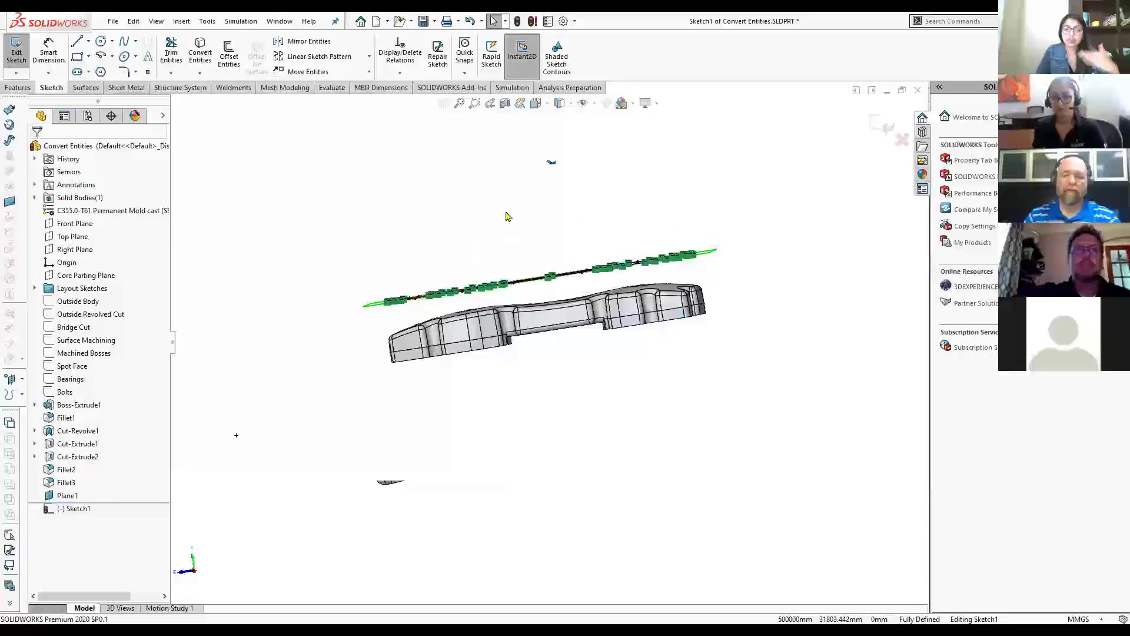
Step: Examine the converted outline on the plane against the cast body from above, from the side and from below
key("ctrl+8")
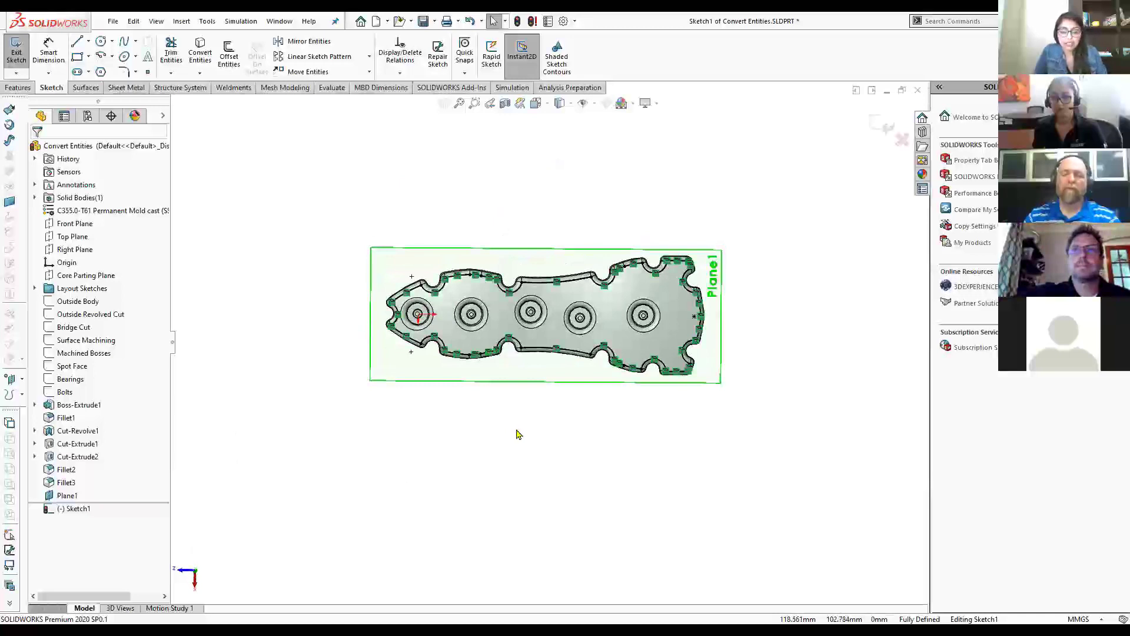
key("space")
left_click(545, 476)
scroll(520, 392, "down", 5)
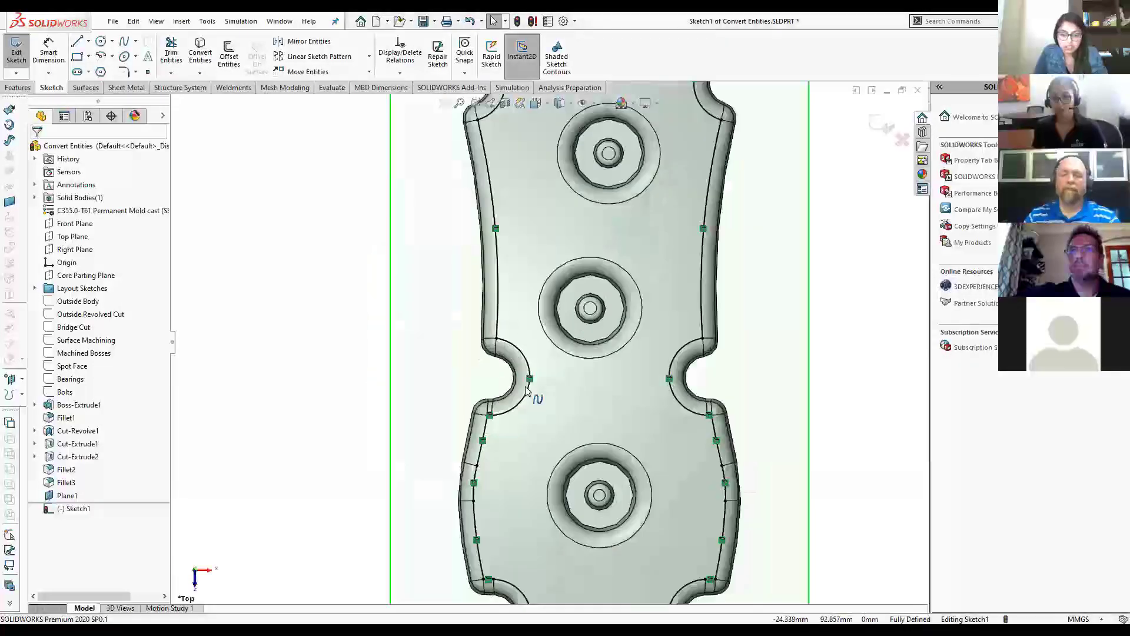
scroll(520, 391, "down", 2)
scroll(523, 412, "up", 5)
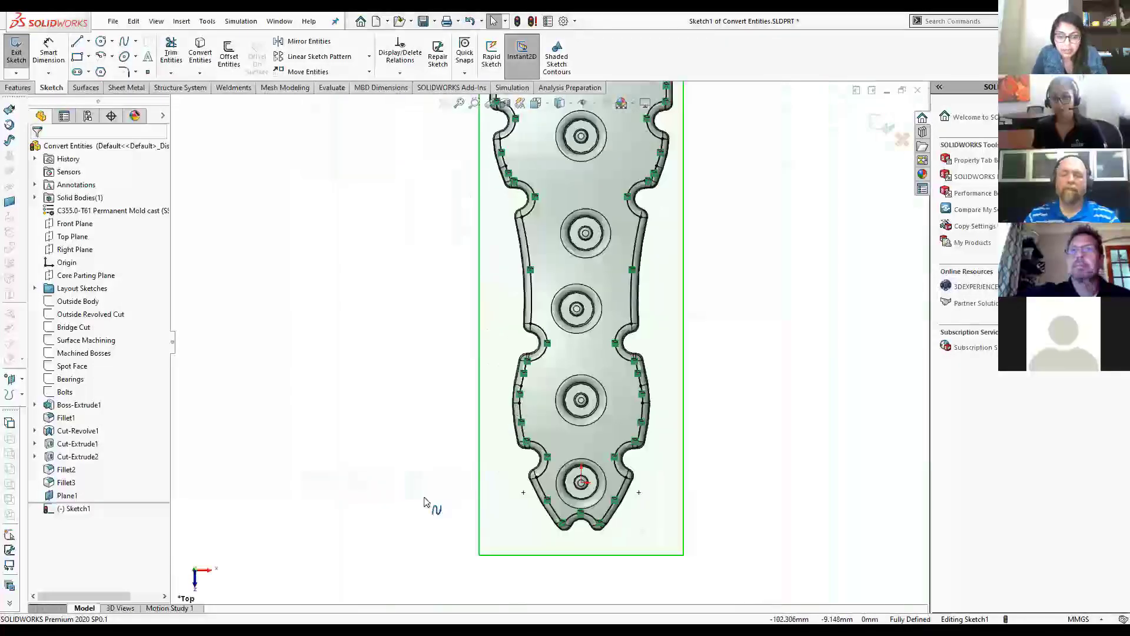
middle_click_drag(422, 501, 313, 431)
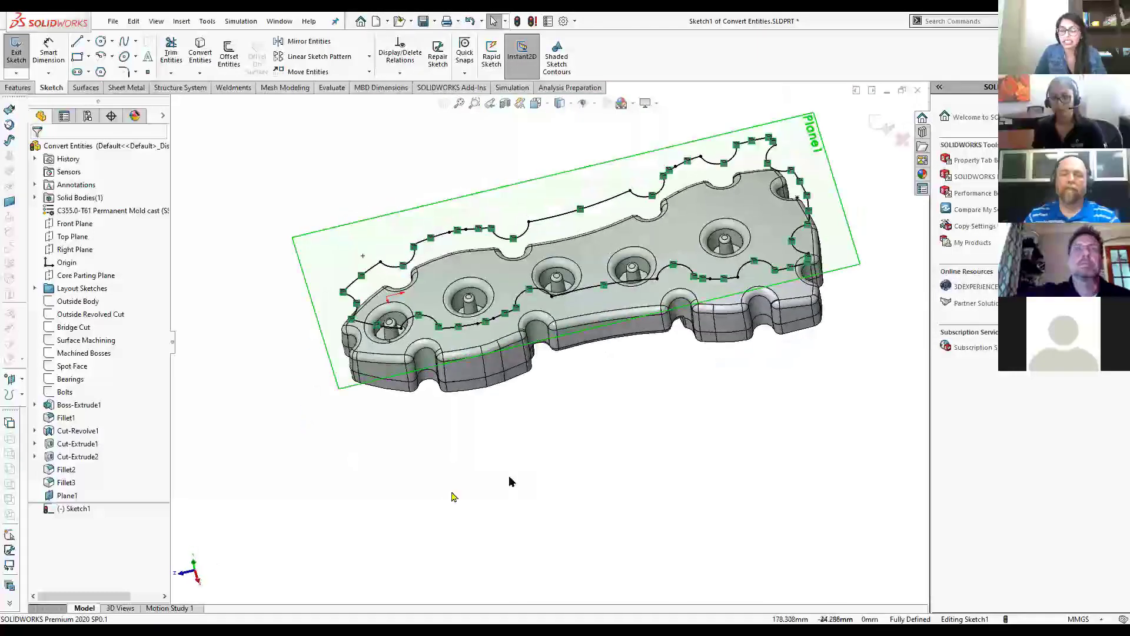
scroll(639, 497, "down", 2)
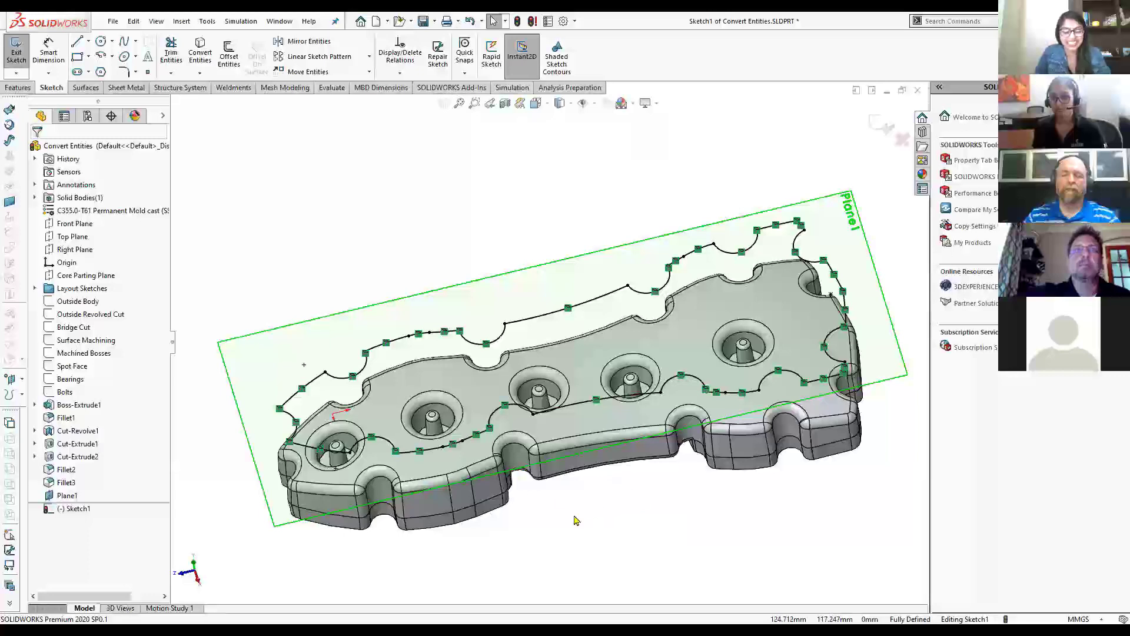
mouse_move(643, 492)
middle_mouse_down()
mouse_move(638, 396)
mouse_move(643, 412)
mouse_move(701, 408)
mouse_move(669, 453)
middle_mouse_up()
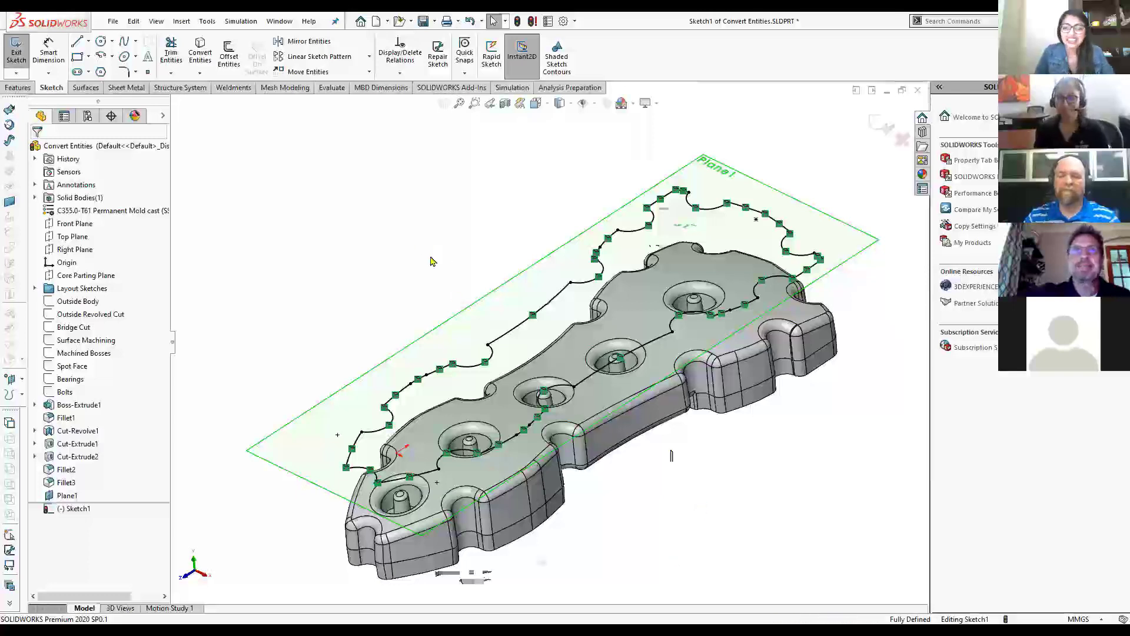
mouse_move(574, 486)
middle_mouse_down()
mouse_move(522, 456)
mouse_move(482, 392)
middle_mouse_up()
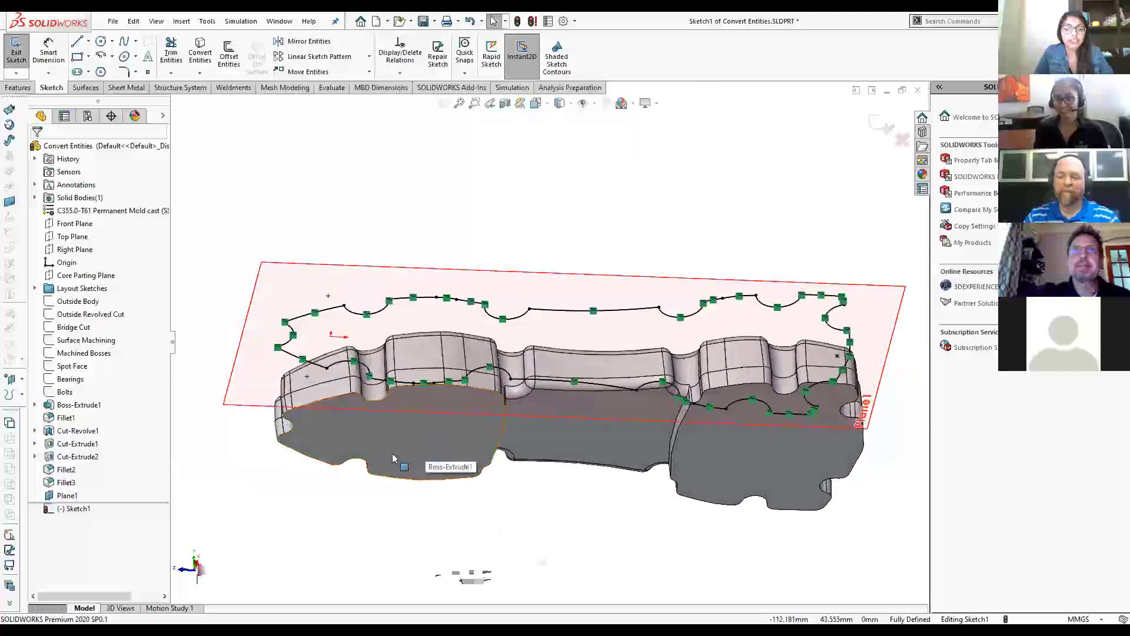
middle_click_drag(402, 341, 422, 475)
Step: Exit the sketch of the converted outline and discard its changes
right_click(422, 475)
left_click(703, 547)
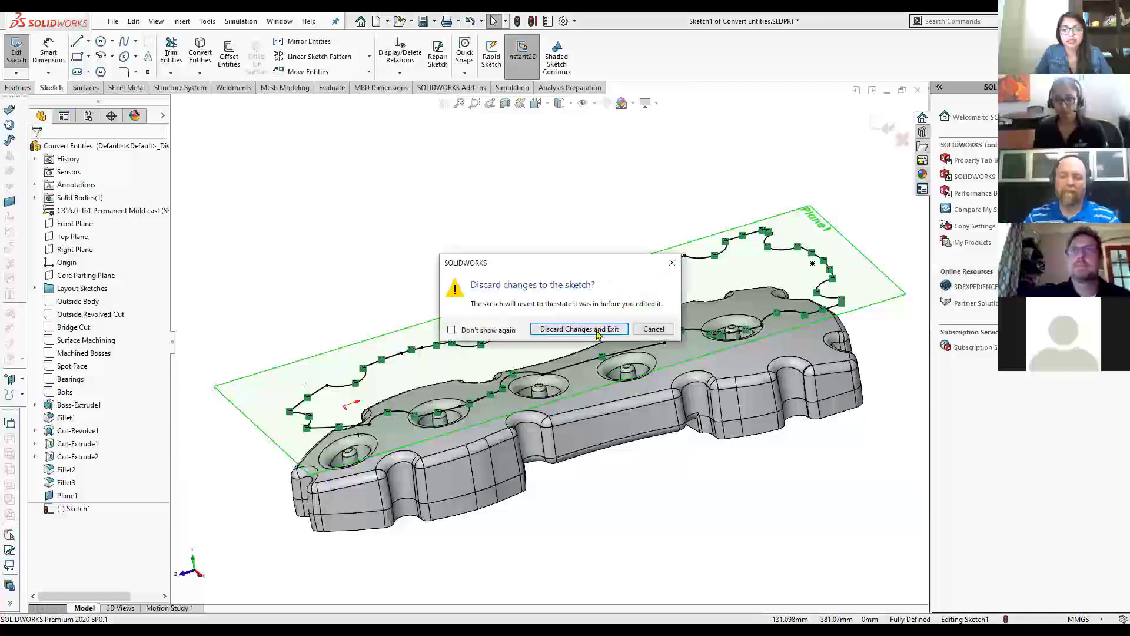
key("Return")
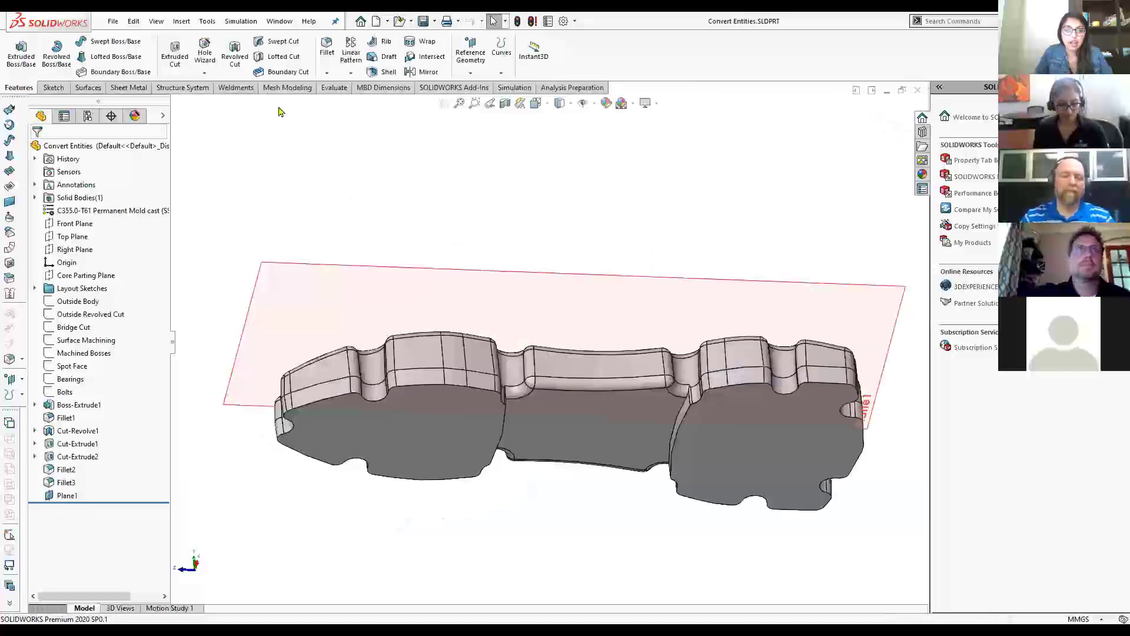
Step: Close the Convert Entities part and open the Intersection Curve part
left_click(112, 21)
mouse_move(133, 21)
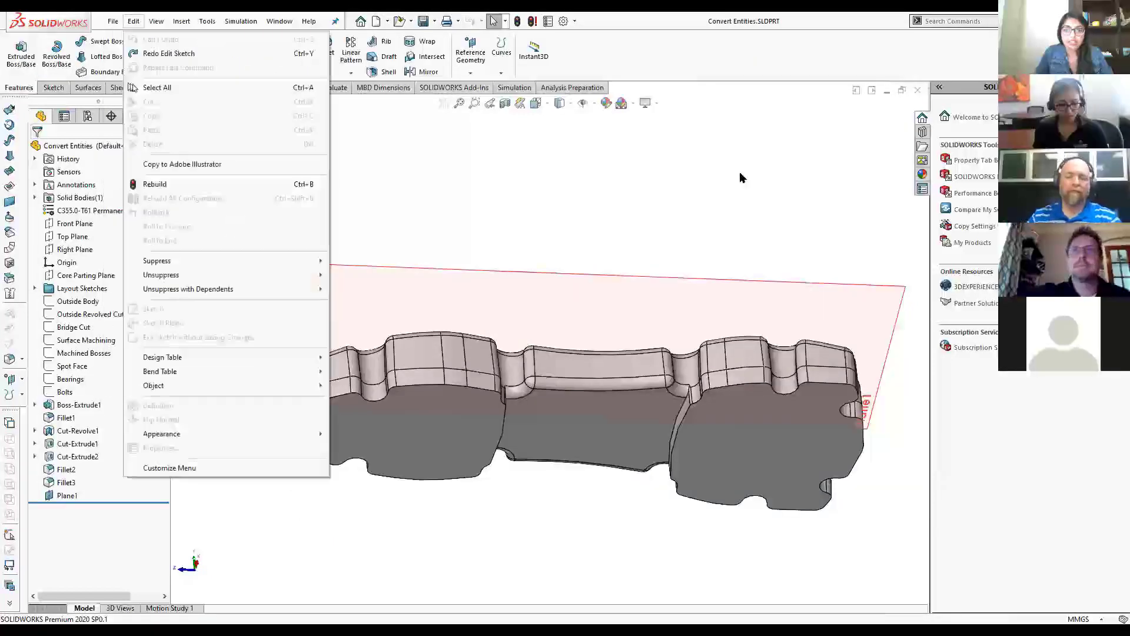
left_click(918, 90)
left_click(113, 20)
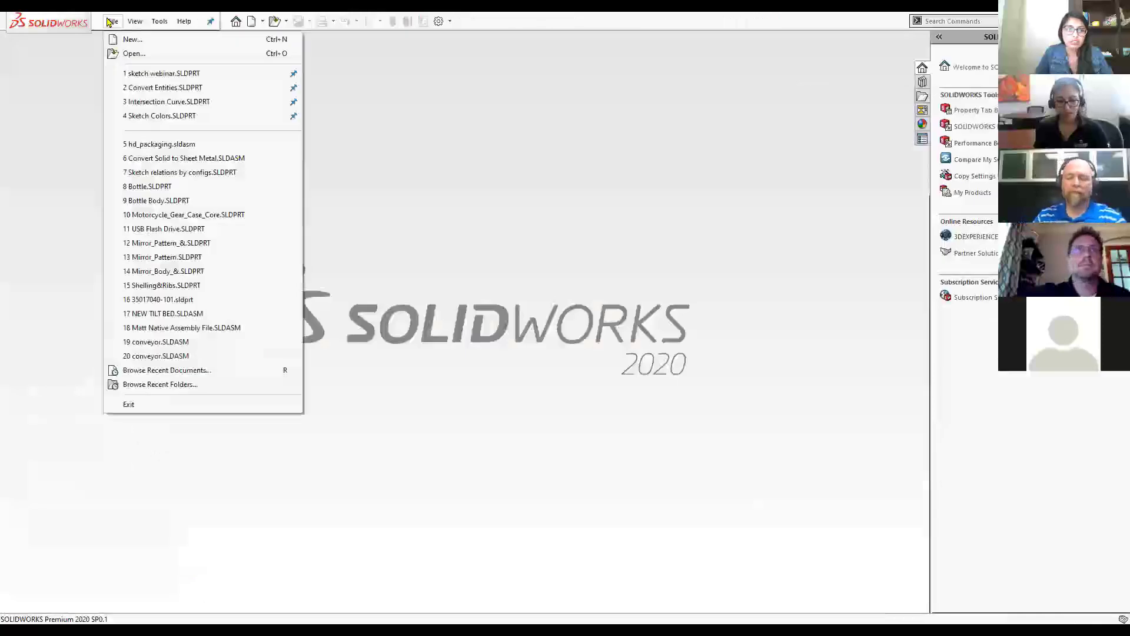
left_click(146, 103)
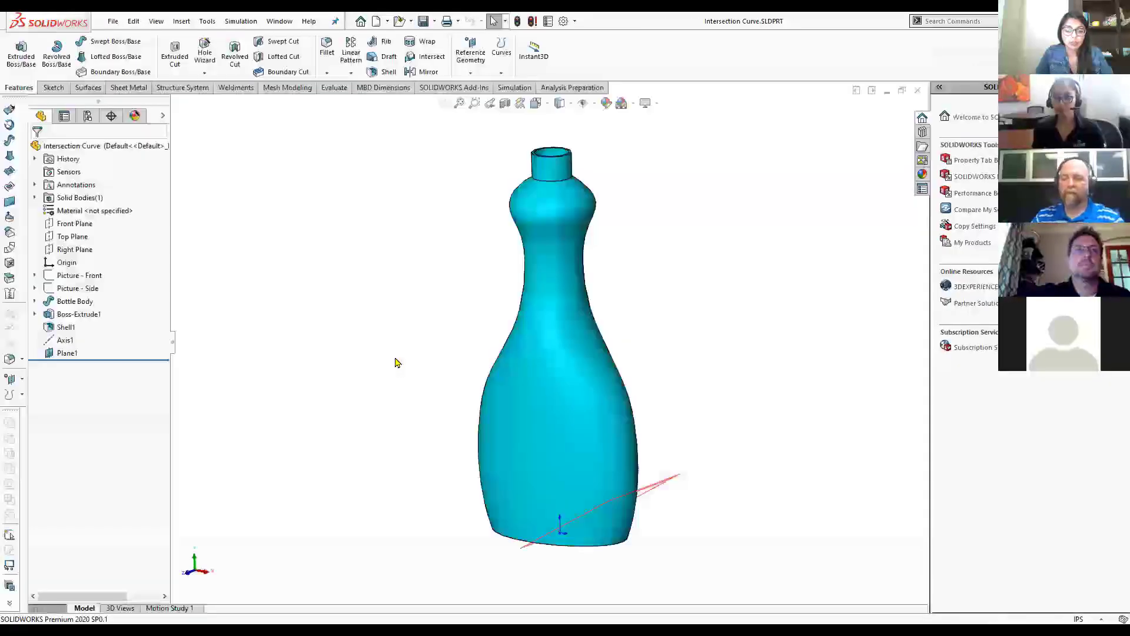
Step: Start a sketch on the angled plane that passes through the lower part of the bottle
middle_click_drag(396, 362, 477, 355)
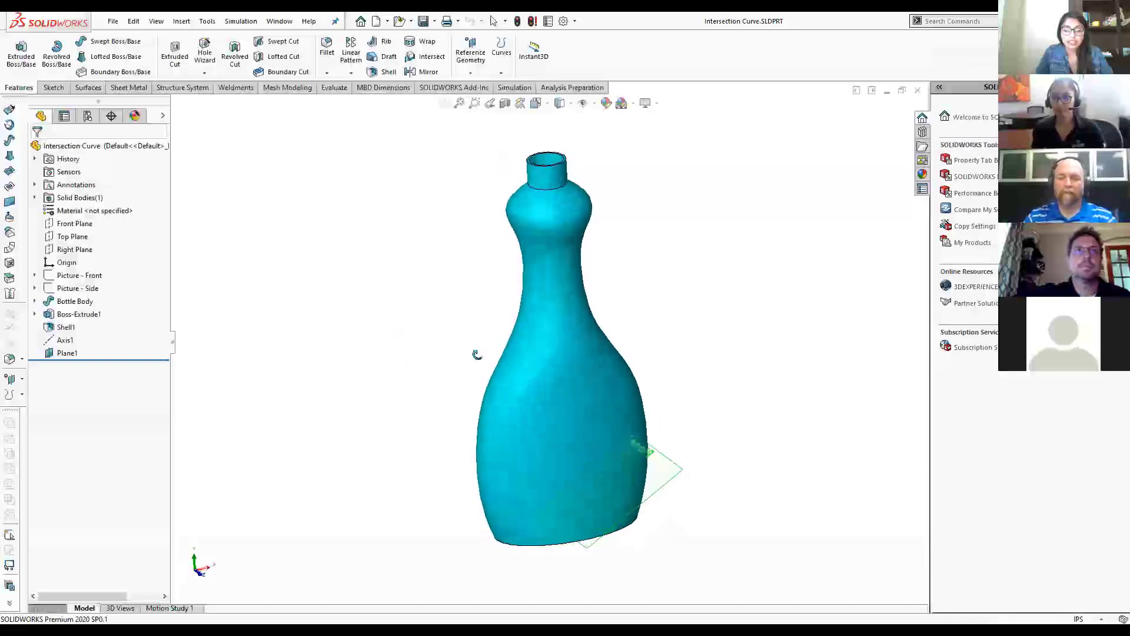
right_click(478, 356)
key("Escape")
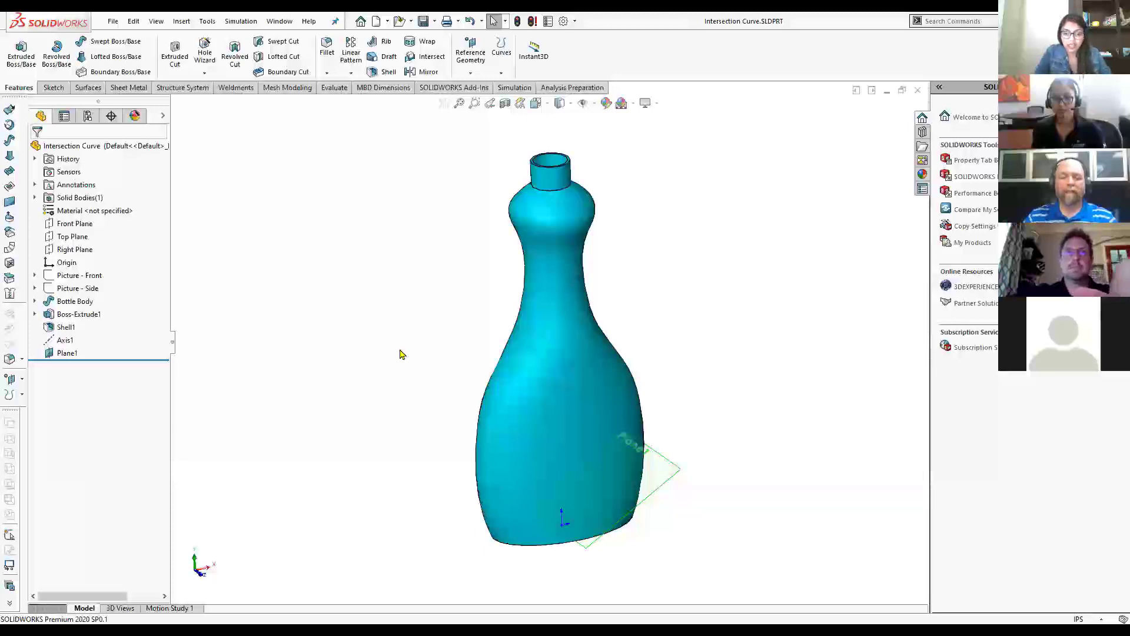
middle_click_drag(427, 375, 418, 348)
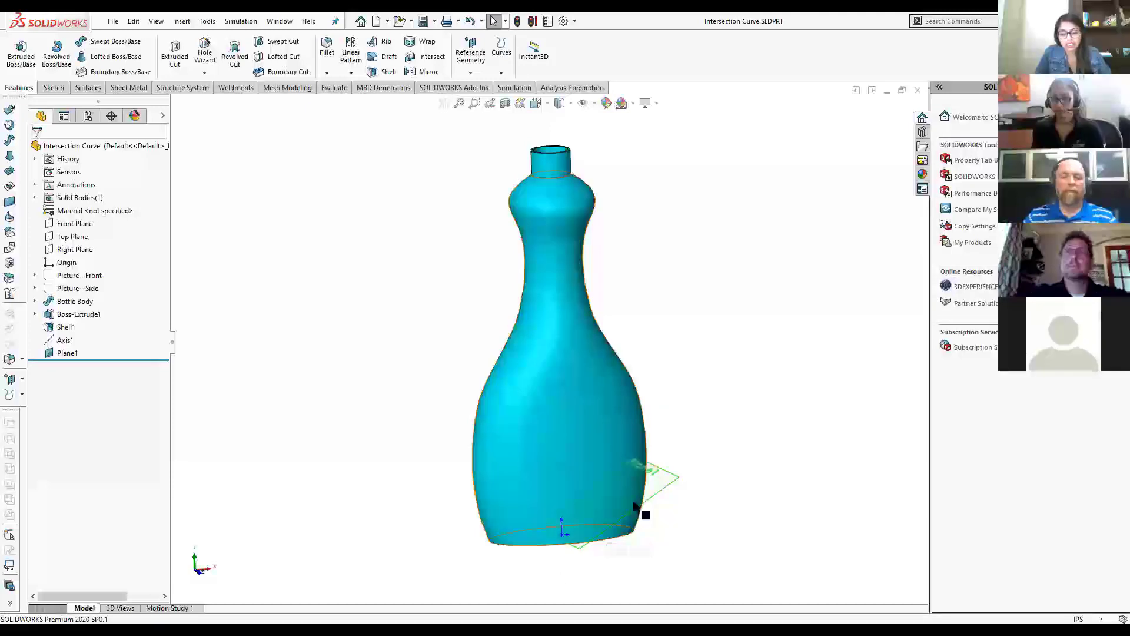
middle_click_drag(689, 486, 693, 492)
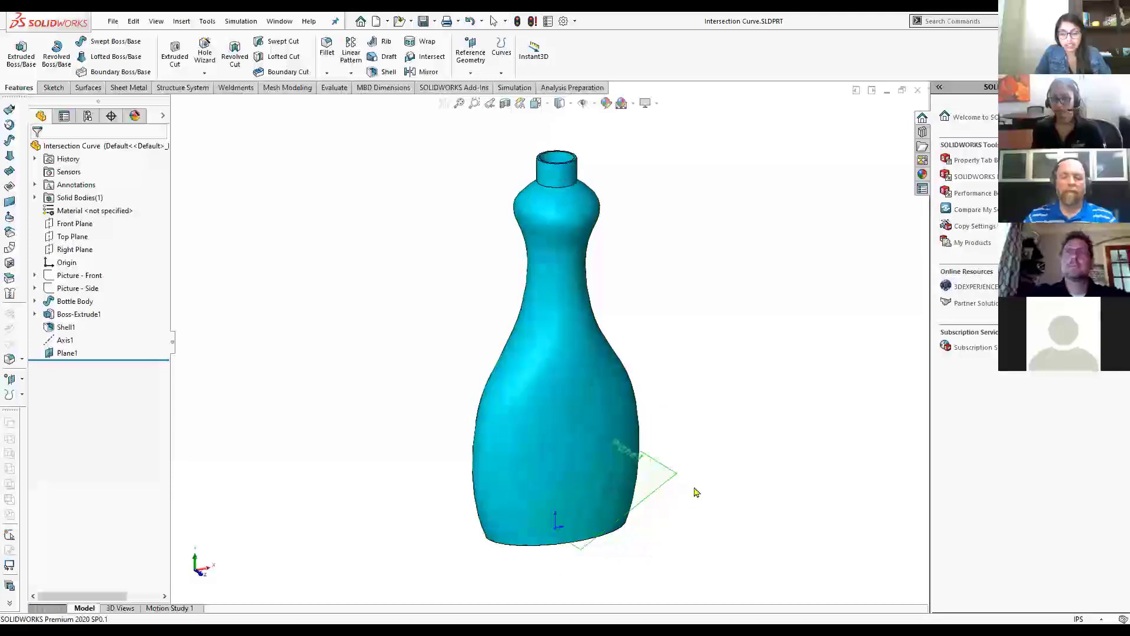
right_click(660, 475)
left_click(689, 455)
middle_click_drag(622, 565, 594, 550)
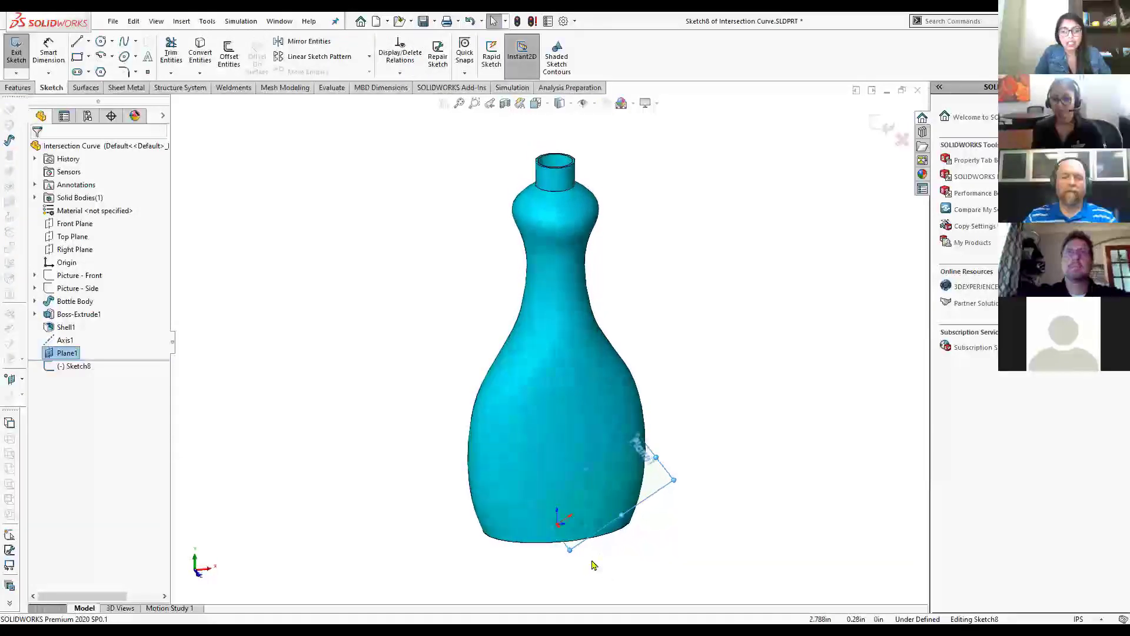
Step: Create intersection curves in the sketch where its plane cuts the bottle's side face and bottom face
left_click(199, 73)
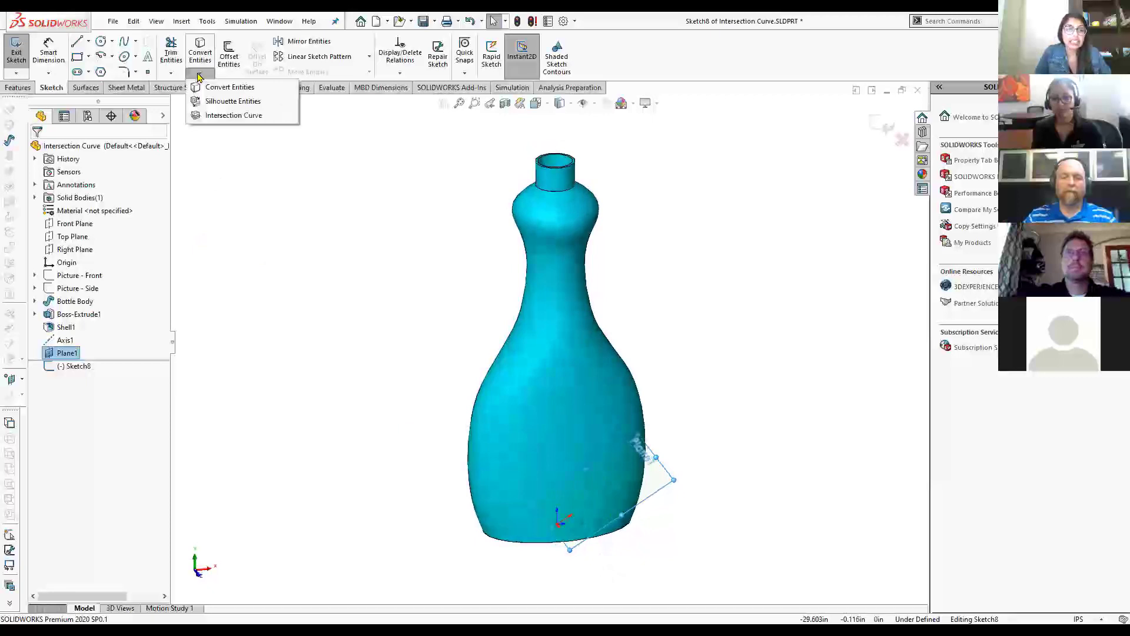
left_click(223, 116)
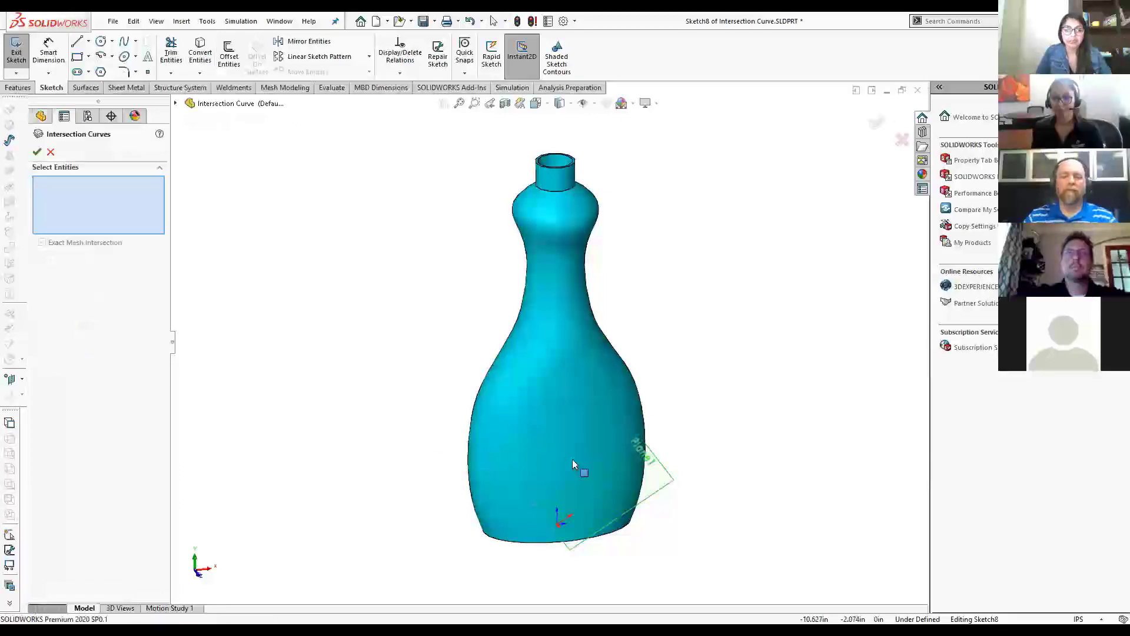
left_click(570, 420)
middle_click_drag(383, 430, 497, 538)
left_click(512, 475)
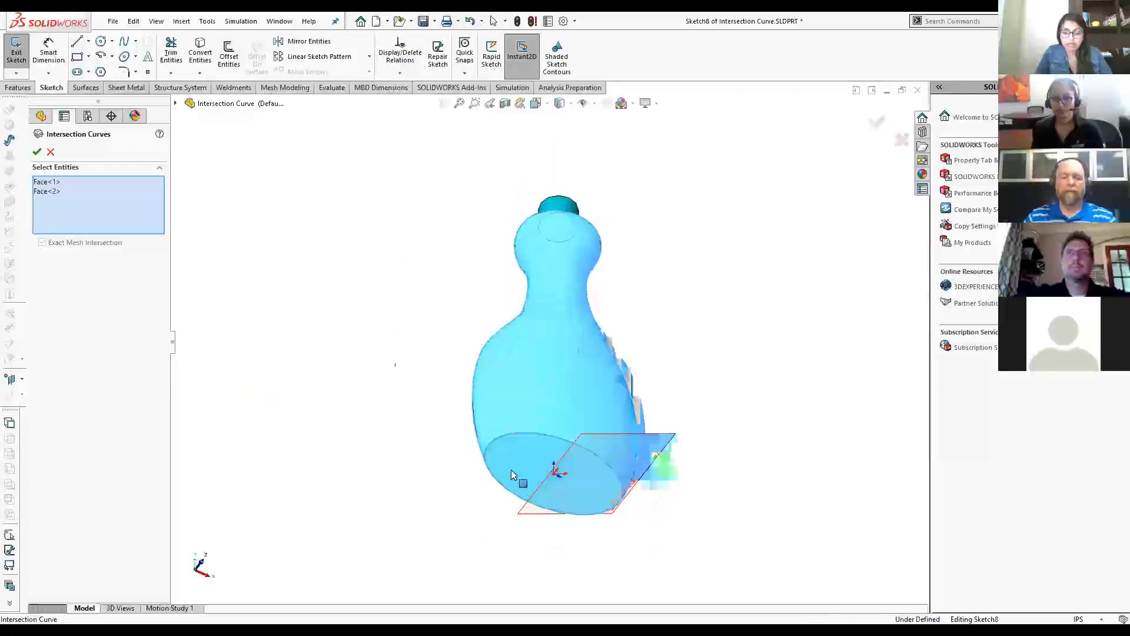
left_click(36, 152)
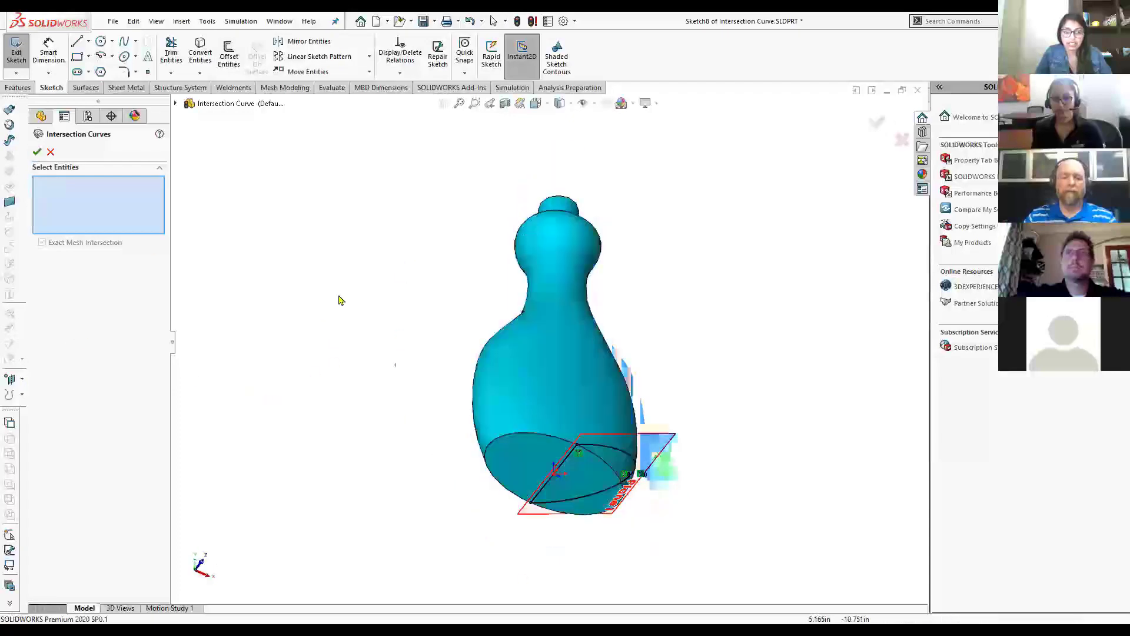
middle_click_drag(349, 297, 356, 492)
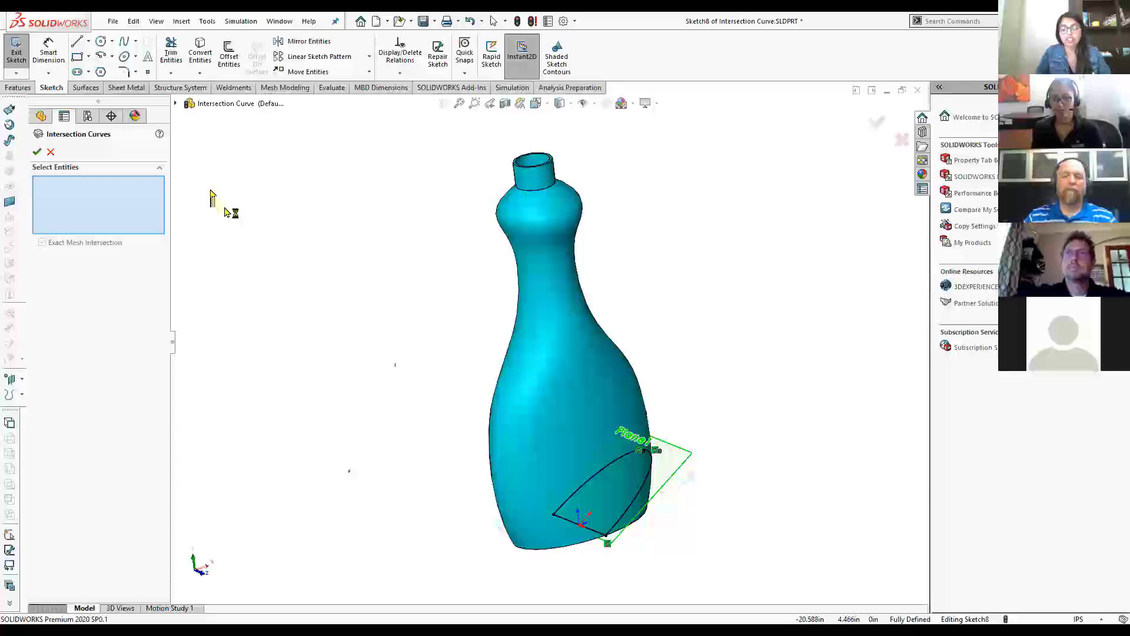
left_click(49, 152)
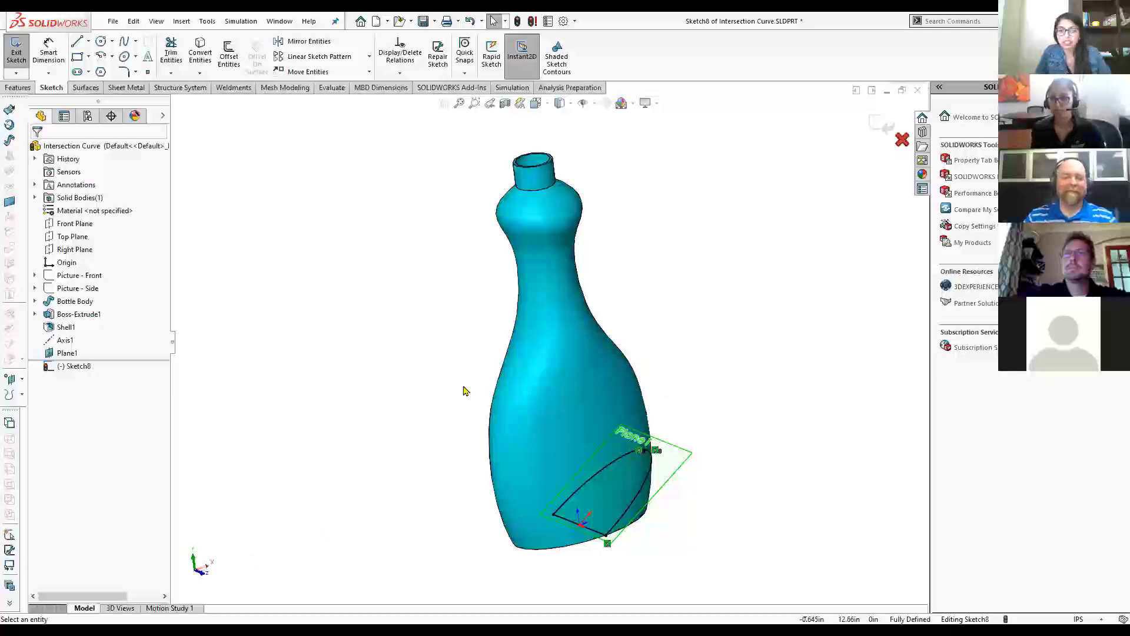
Step: Close the bottle part without keeping the intersection curve sketch, and open the Sketch Colors part
left_click(548, 327)
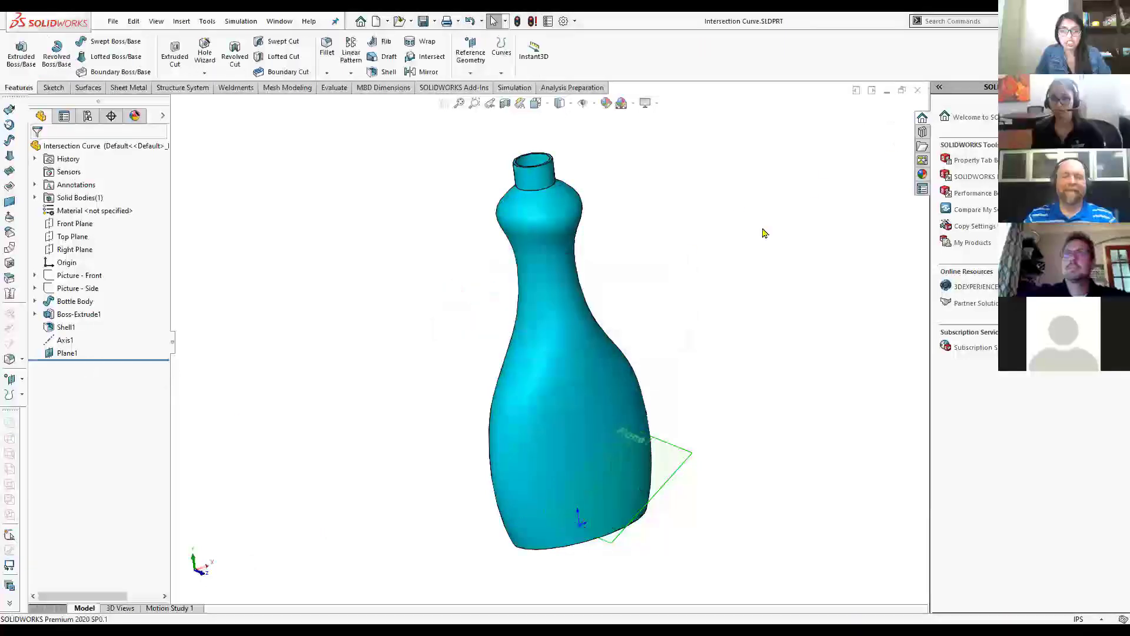
left_click(917, 90)
left_click(112, 22)
left_click(159, 116)
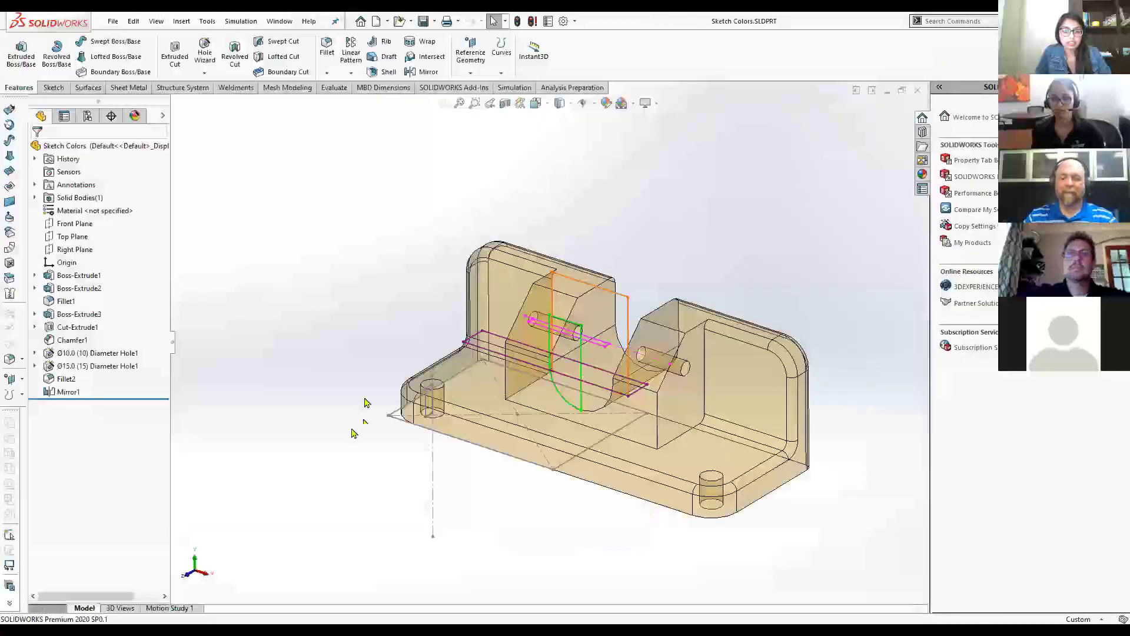
Step: Look over the bracket's coloured sketches and the commands that control the visibility of sketches
mouse_move(348, 350)
middle_mouse_down()
mouse_move(330, 343)
mouse_move(352, 433)
middle_mouse_up()
scroll(369, 389, "down", 2)
scroll(901, 338, "up", 3)
scroll(888, 337, "down", 1)
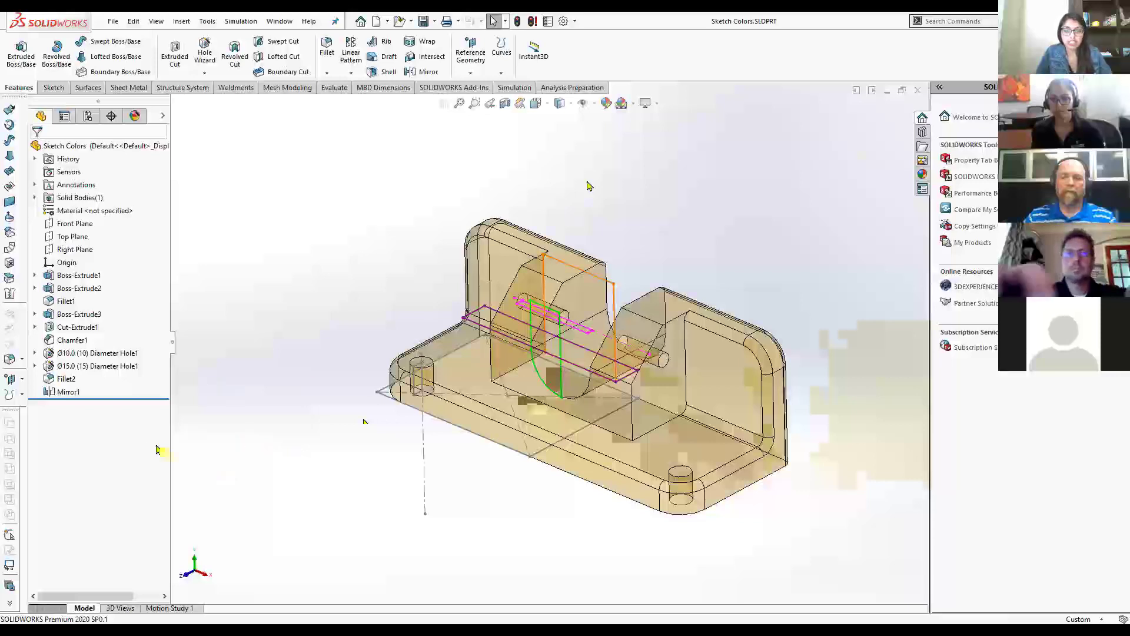
left_click(595, 104)
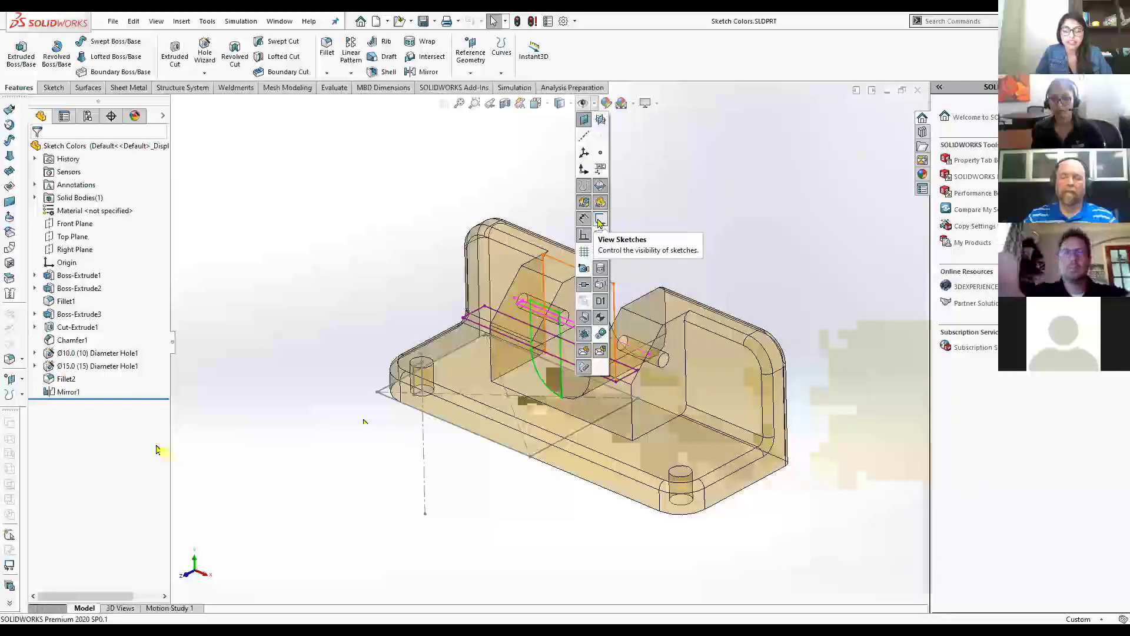
left_click(156, 21)
mouse_move(213, 127)
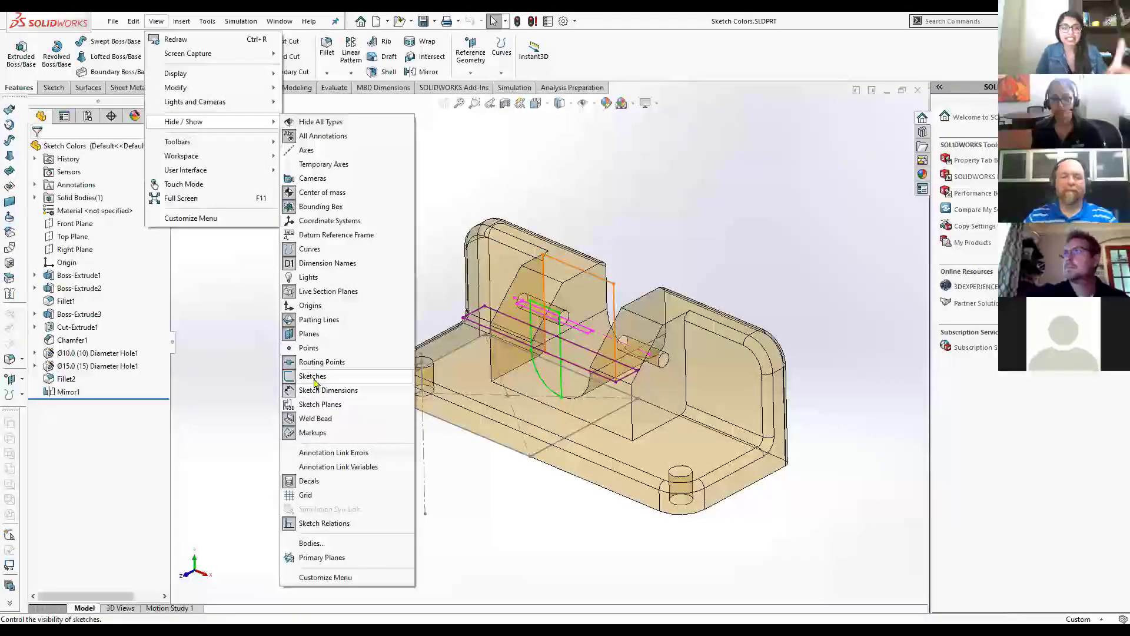
left_click(224, 372)
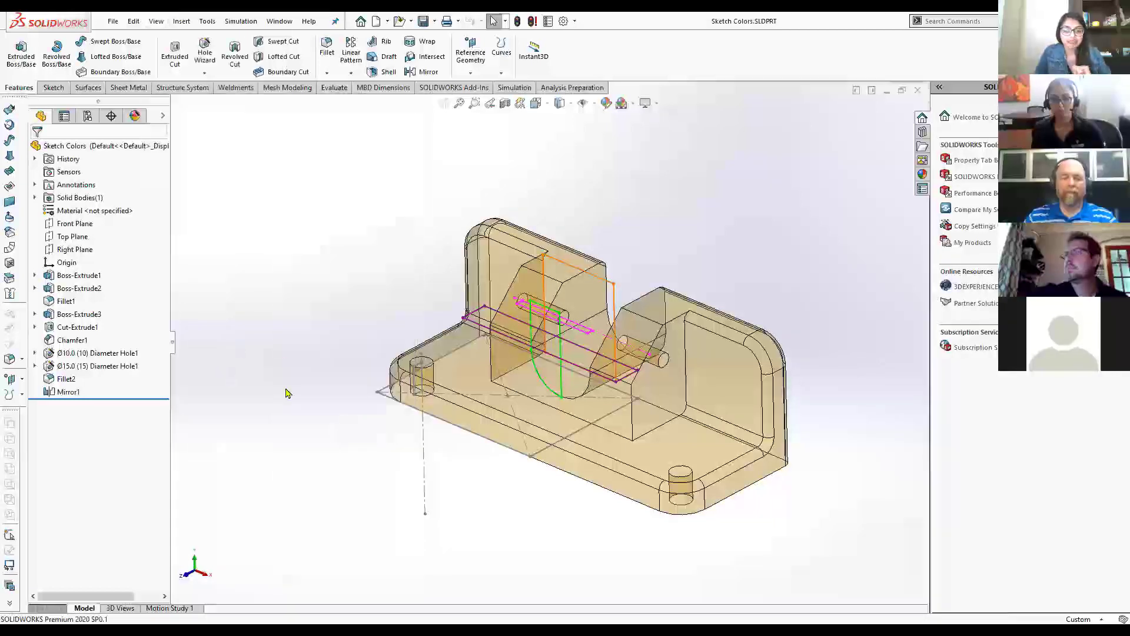
Step: Expand every extrude, cut and hole feature in the feature tree to list the sketches they contain
left_click(34, 365)
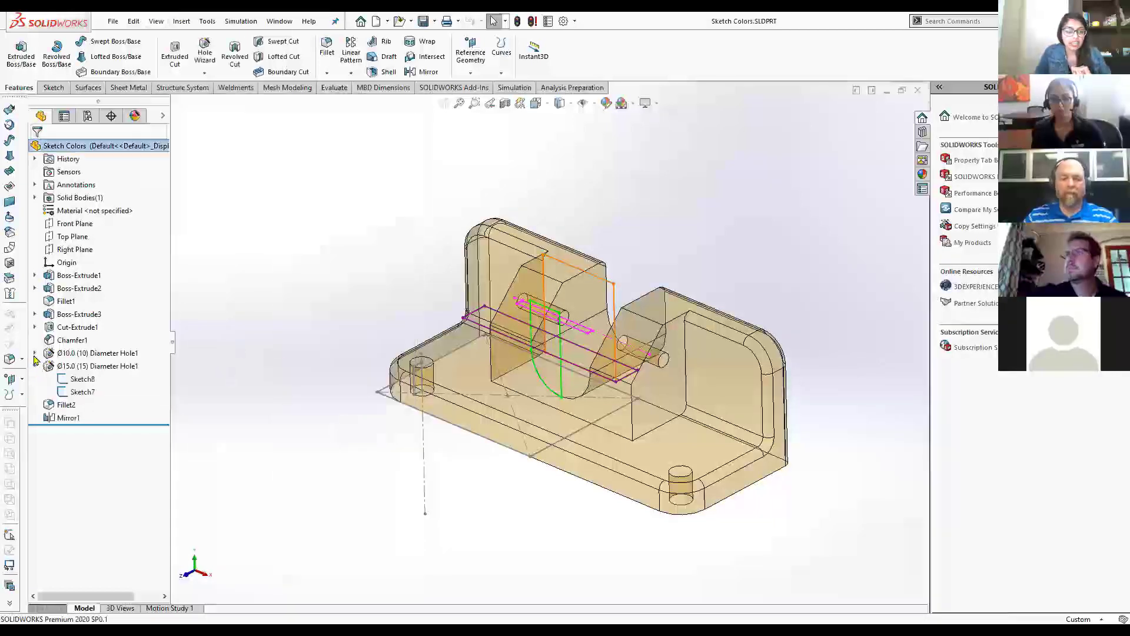
left_click(33, 353)
left_click(34, 328)
left_click(34, 315)
left_click(34, 287)
left_click(33, 275)
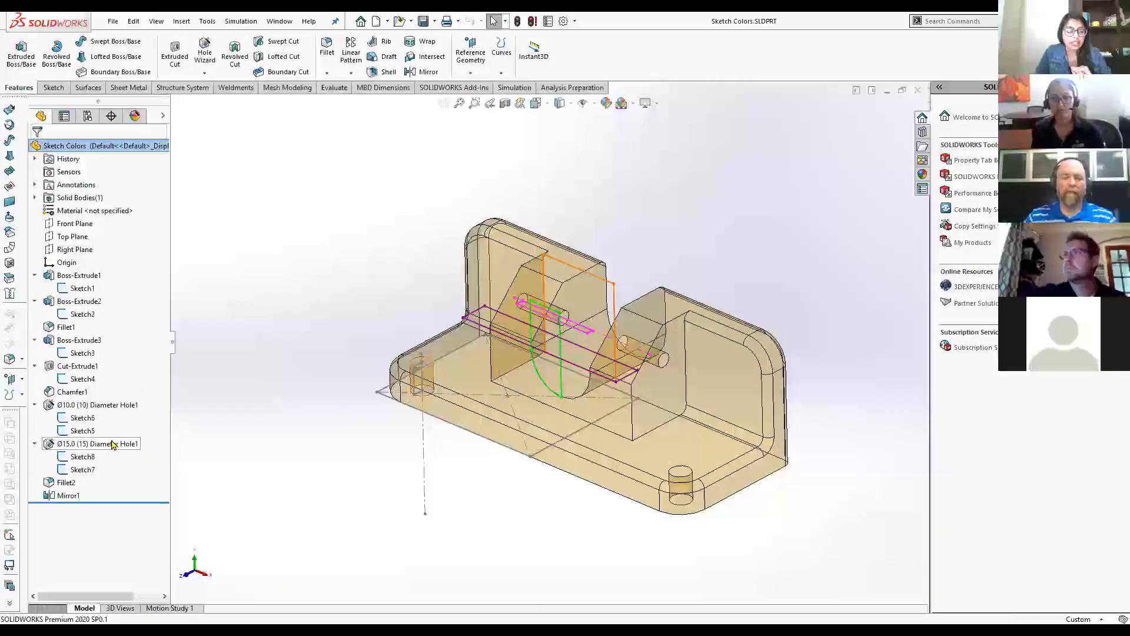
Step: Set the sketch color of Sketch7 and Sketch8, the two sketches of the 15 mm diameter hole, to blue
left_click(81, 468)
left_click(73, 456)
left_click(80, 471, "ctrl")
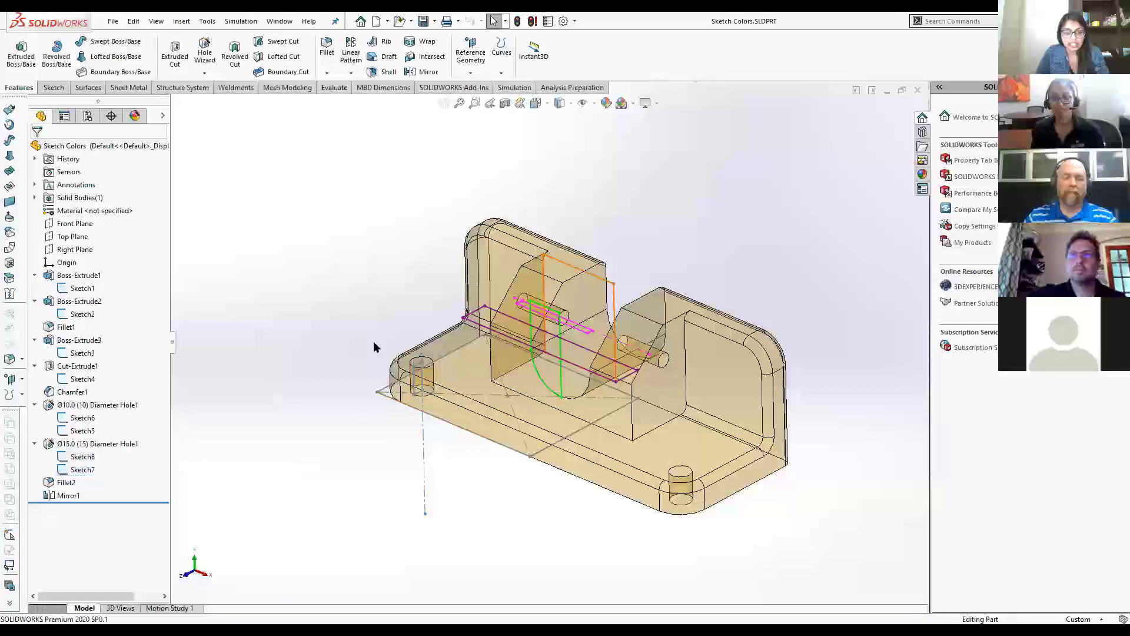
left_click(77, 471)
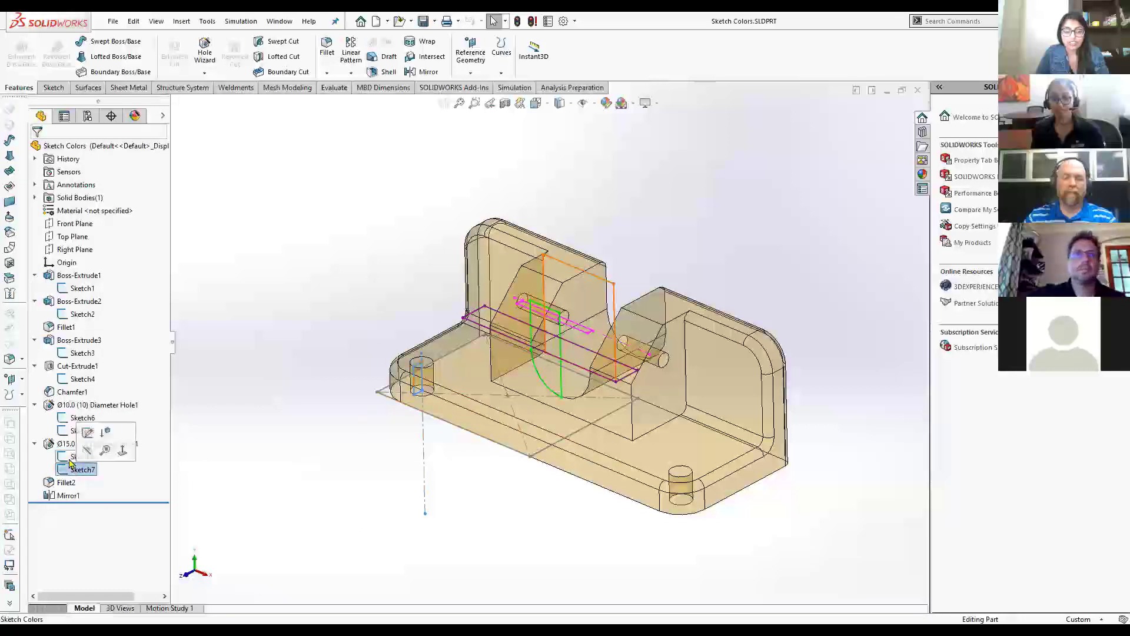
left_click(81, 456, "ctrl")
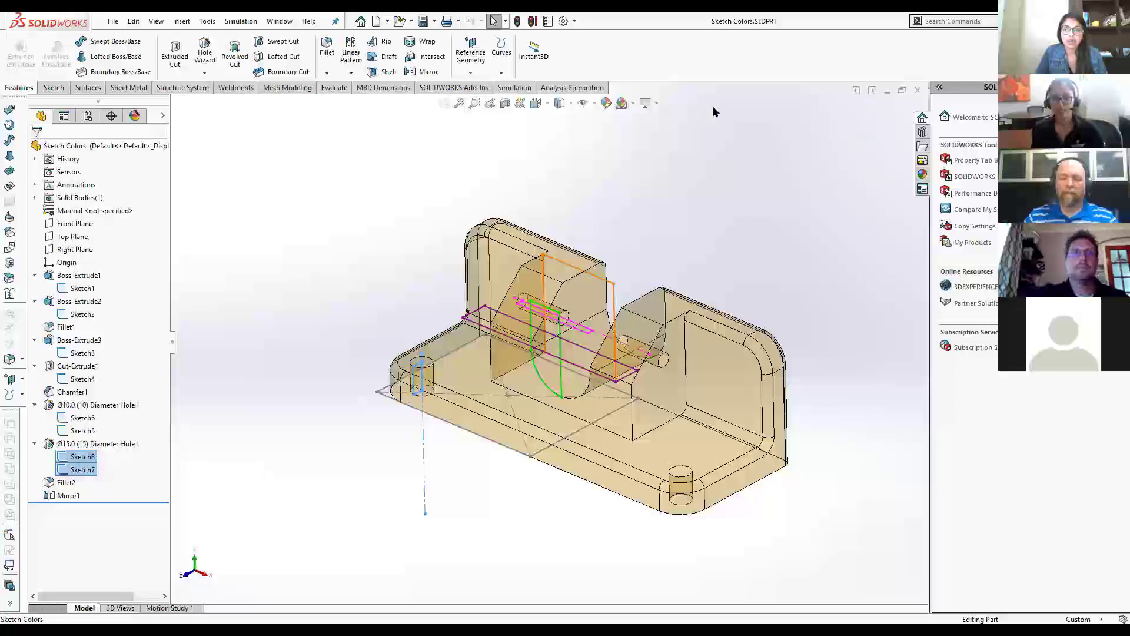
right_click(75, 468)
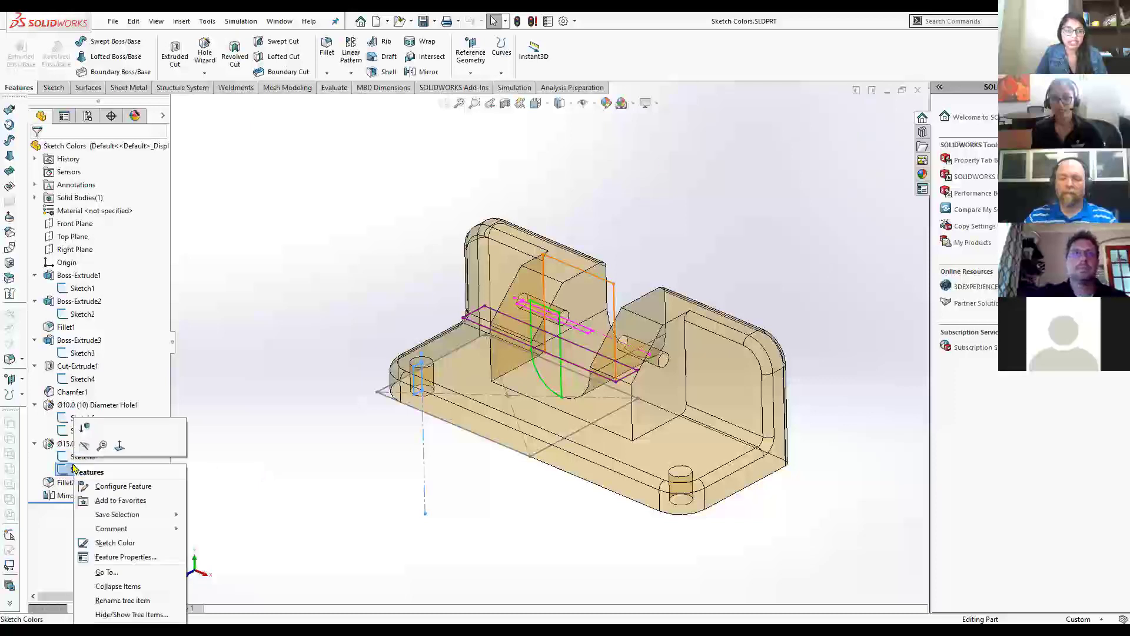
left_click(113, 542)
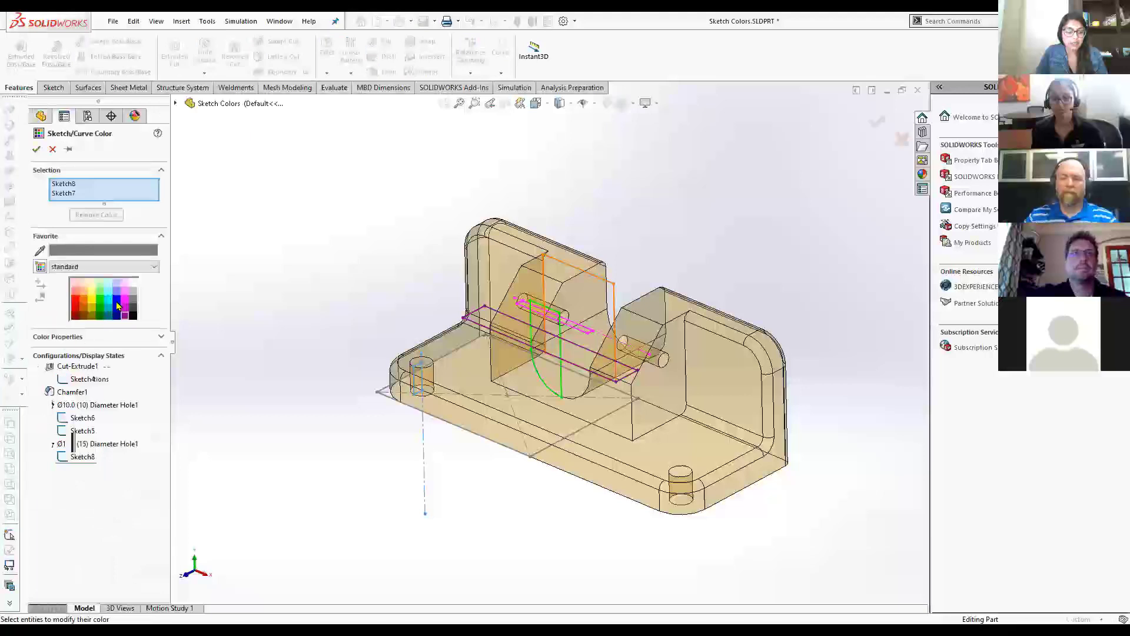
left_click(117, 305)
left_click(36, 149)
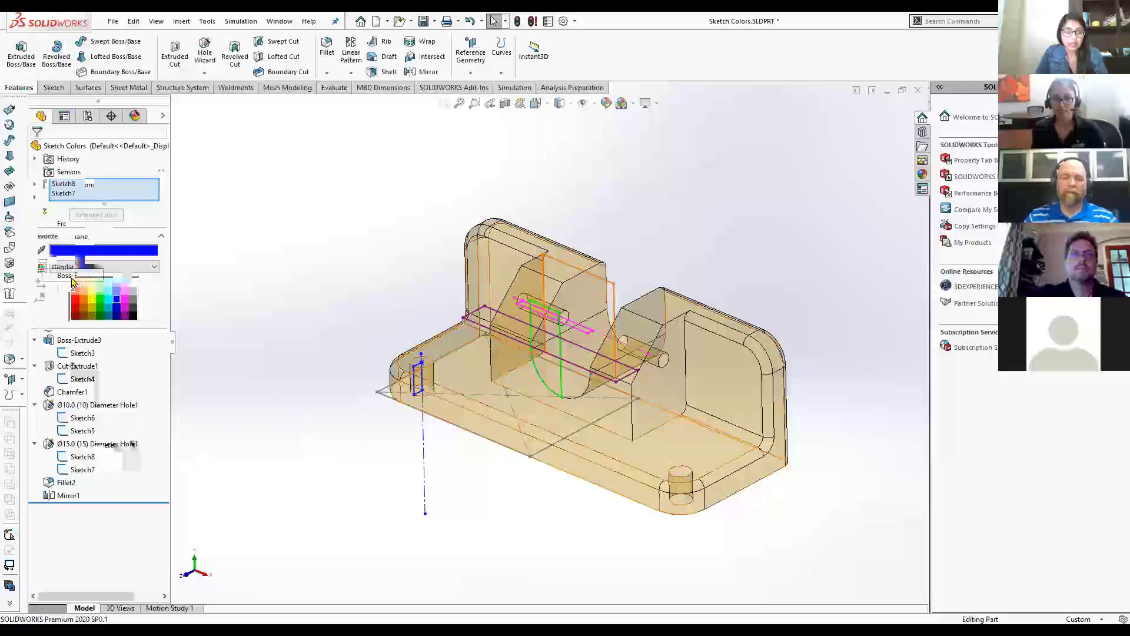
Step: Set the sketch color of Sketch1, the sketch of the first boss extrude, to red
left_click(73, 288)
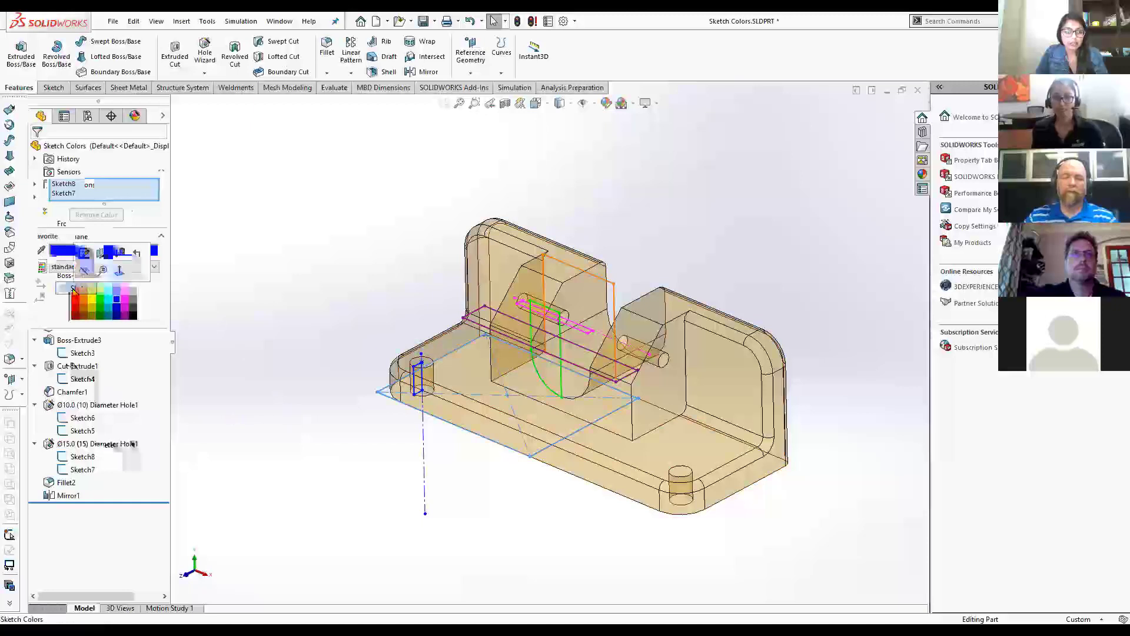
right_click(72, 288)
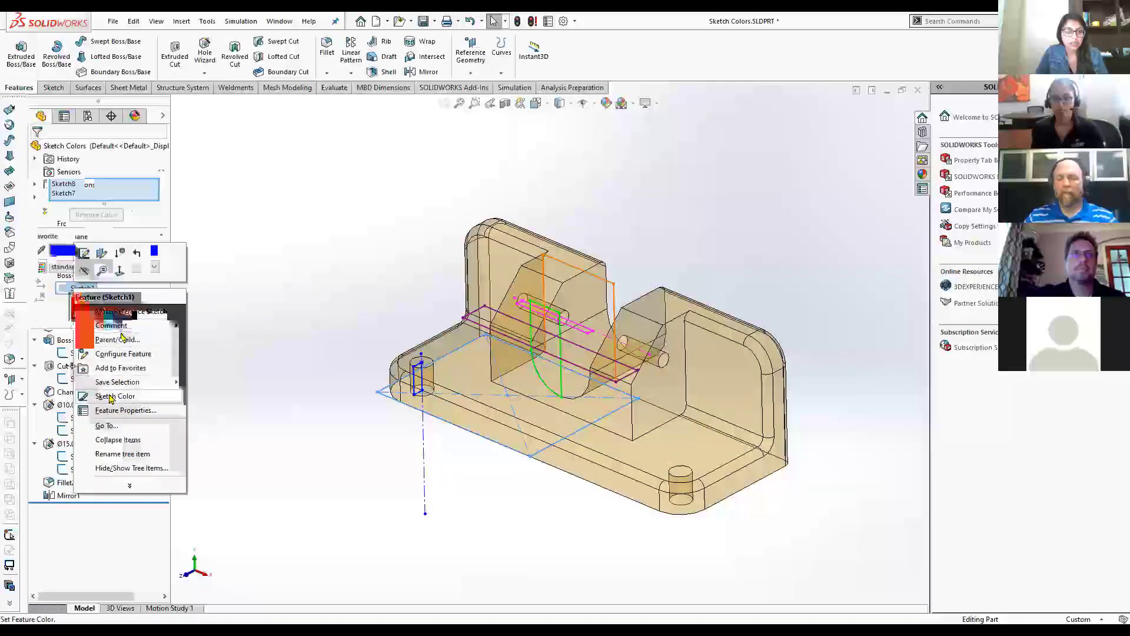
left_click(126, 396)
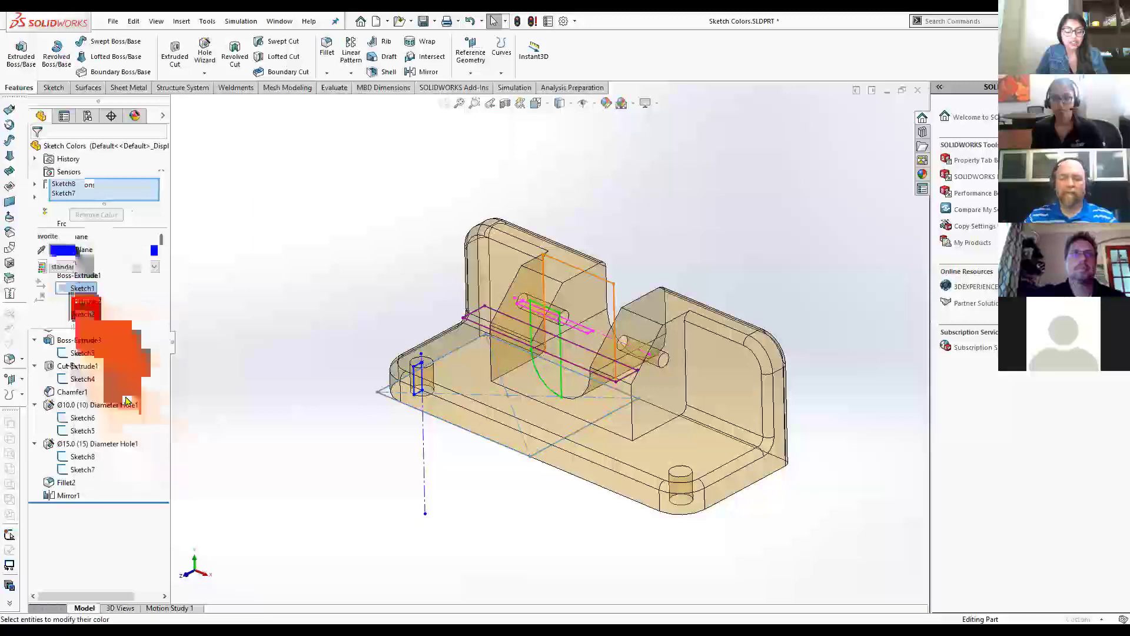
left_click(76, 301)
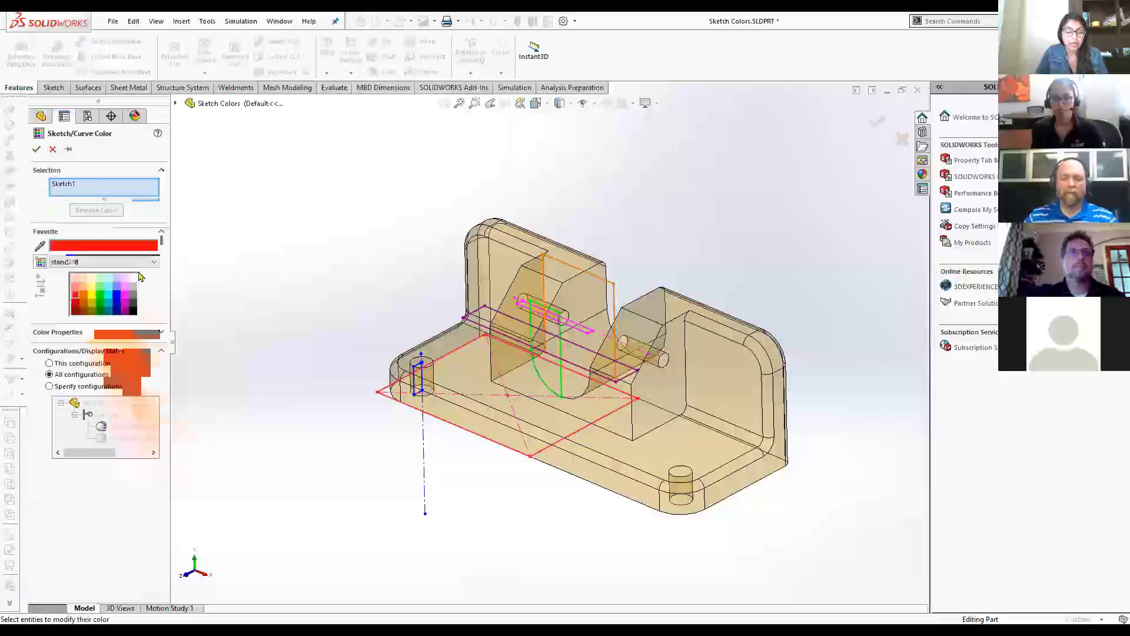
left_click(36, 149)
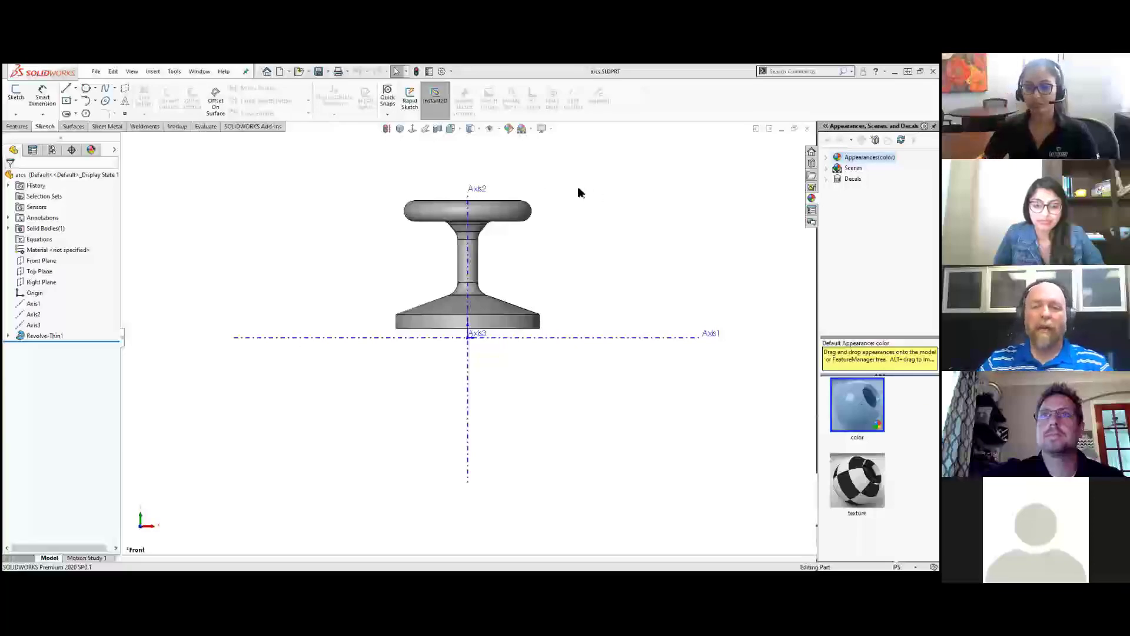
Step: Look over the part's mouse gesture wheel and the gesture guides for parts, sketches, assemblies and drawings in the customization settings
right_click_drag(579, 188, 598, 192)
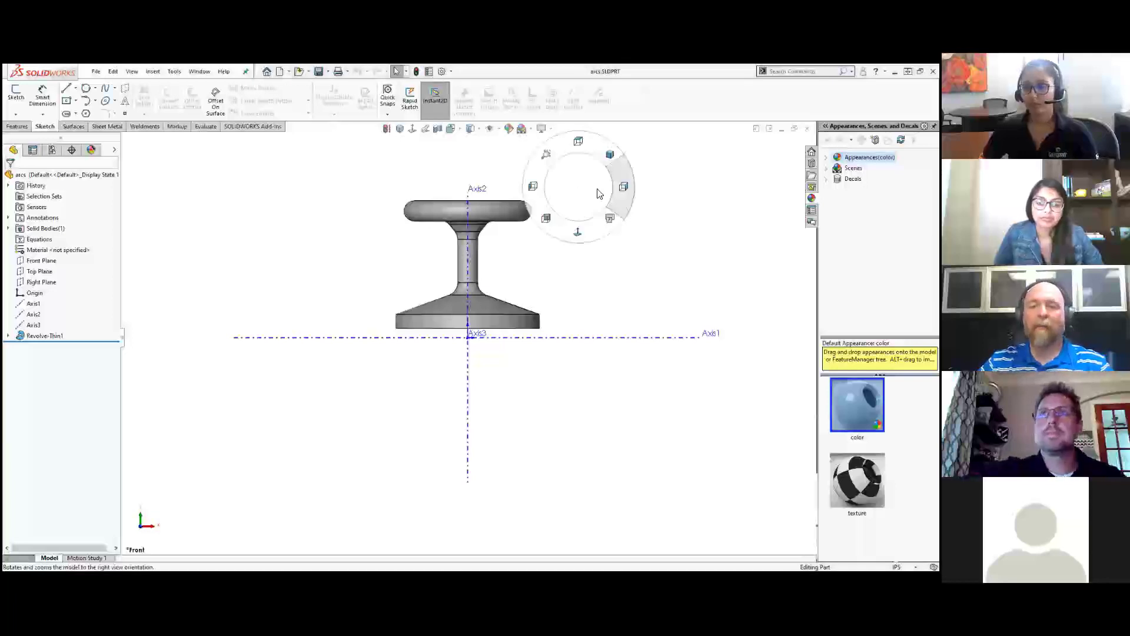
right_click_drag(597, 192, 597, 195)
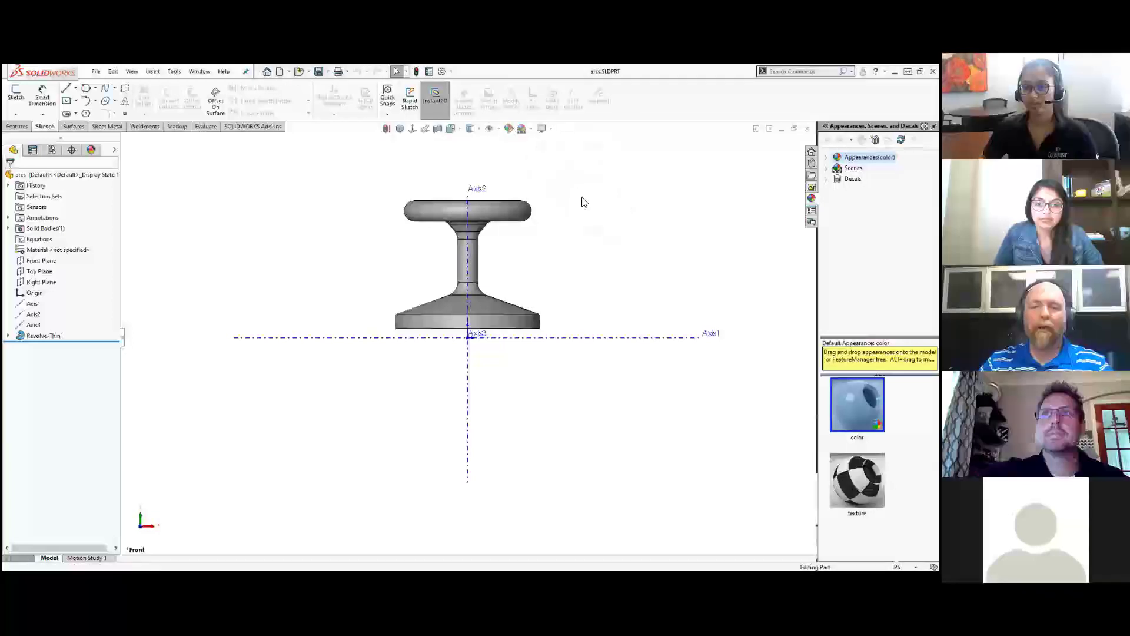
left_click(450, 71)
left_click(469, 98)
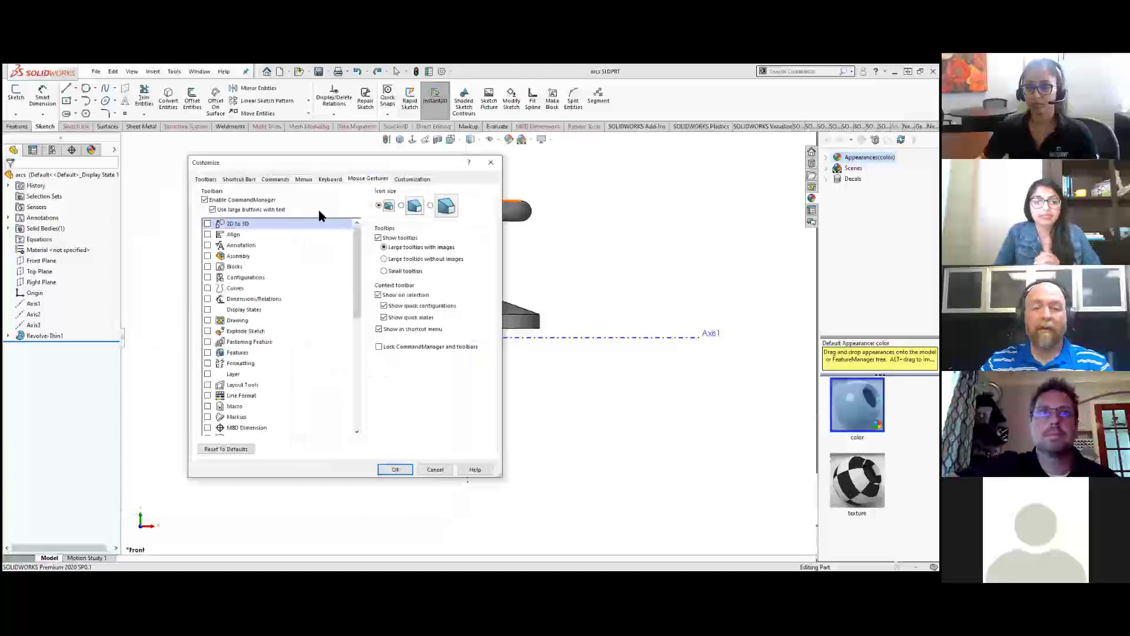
key("ctrl")
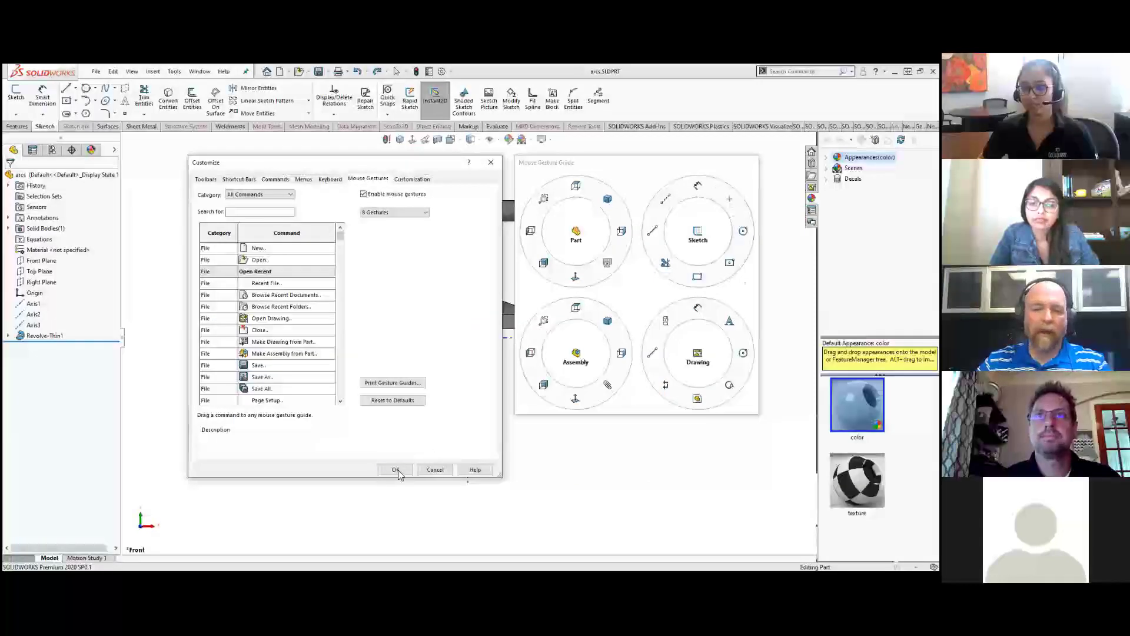
left_click(491, 163)
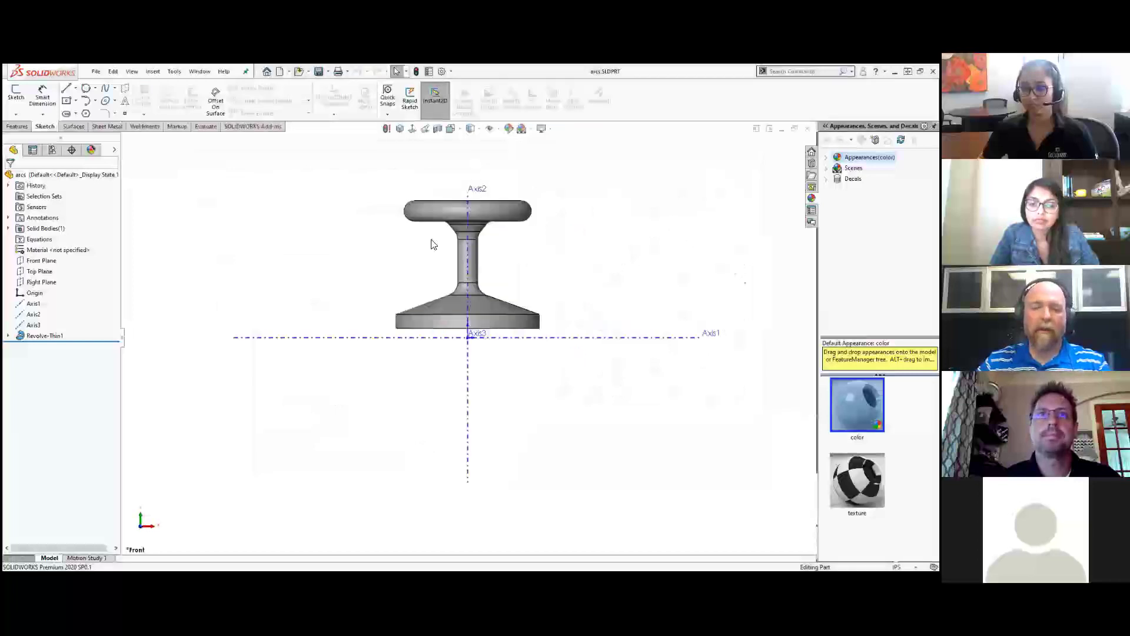
Step: Open the profile sketch of the thin revolve feature for editing
left_click(8, 336)
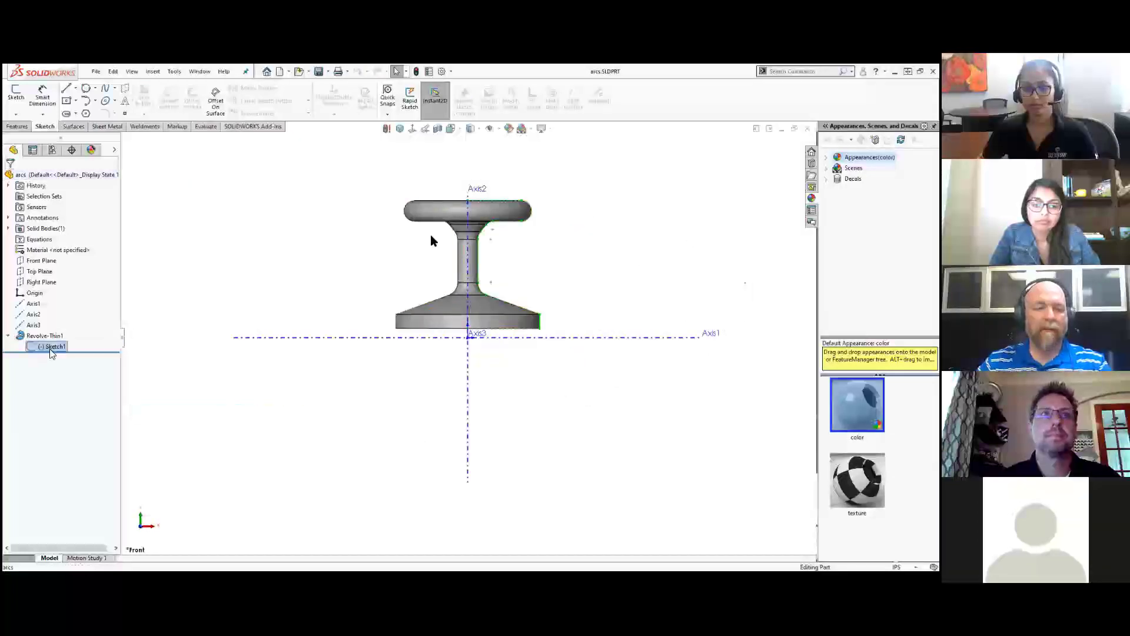
left_click(53, 346)
left_click(60, 321)
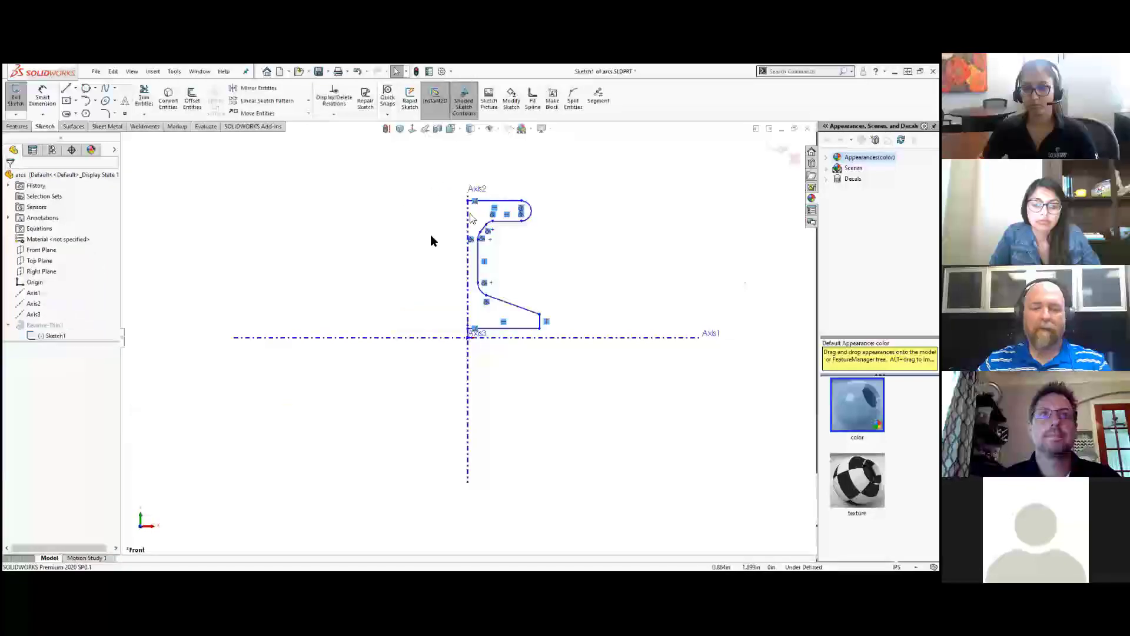
Step: Try out the sketch mouse gestures by starting the Line tool with one, and leave the tool without drawing
mouse_move(356, 224)
right_mouse_down()
mouse_move(409, 177)
mouse_move(364, 216)
mouse_move(406, 187)
right_mouse_up()
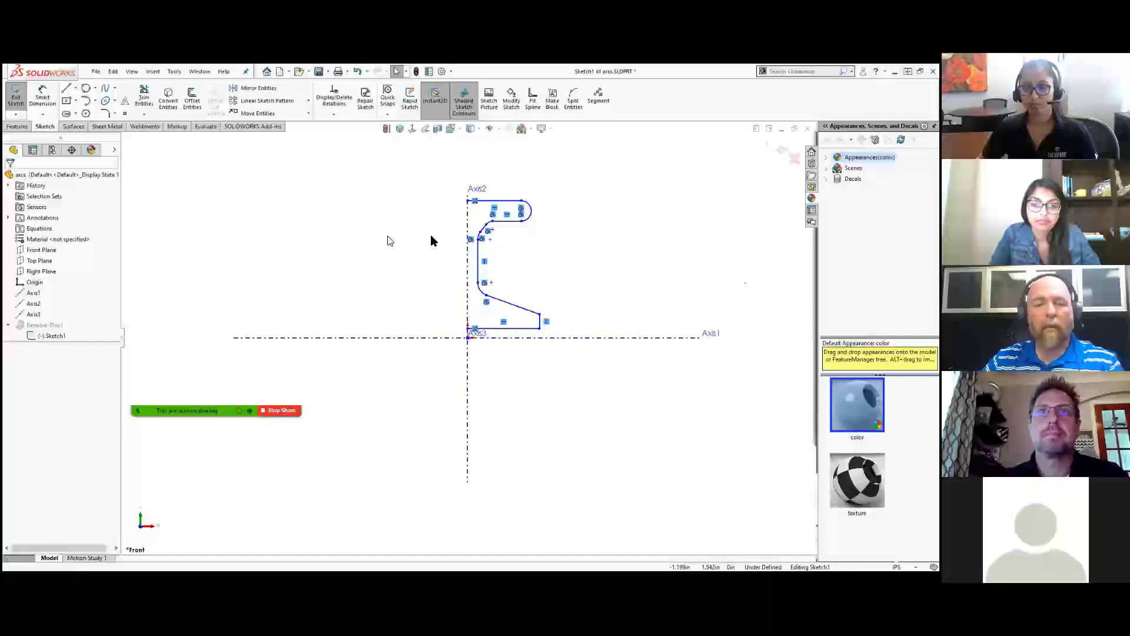
right_click(405, 186)
right_click_drag(361, 240, 364, 183)
right_click_drag(377, 228, 280, 227)
right_click_drag(377, 224, 318, 226)
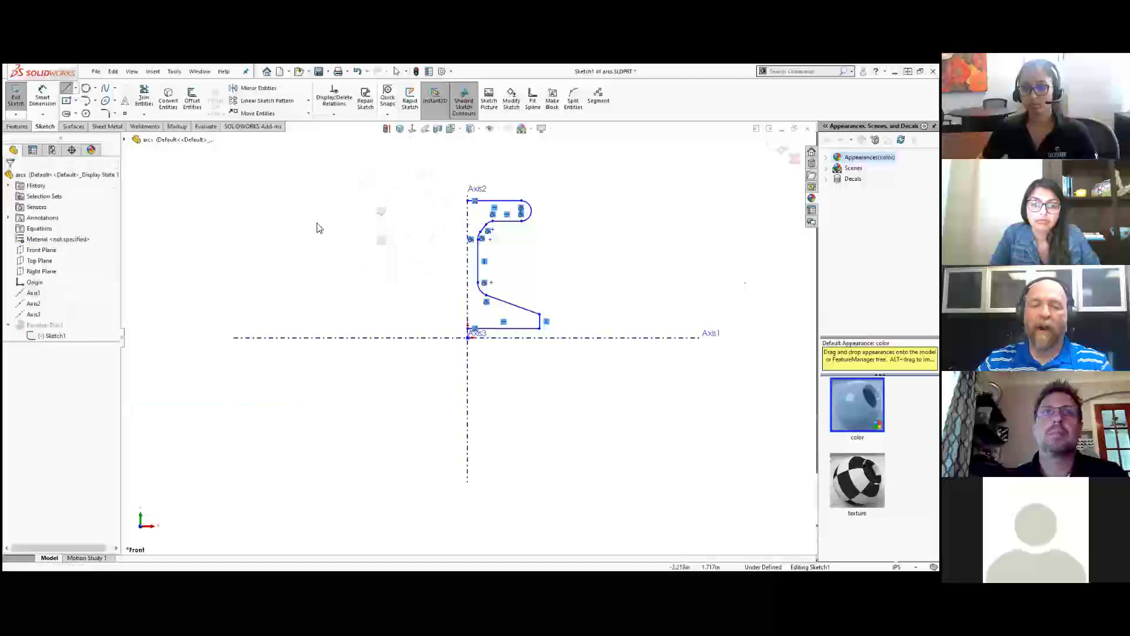
right_click_drag(389, 226, 307, 230)
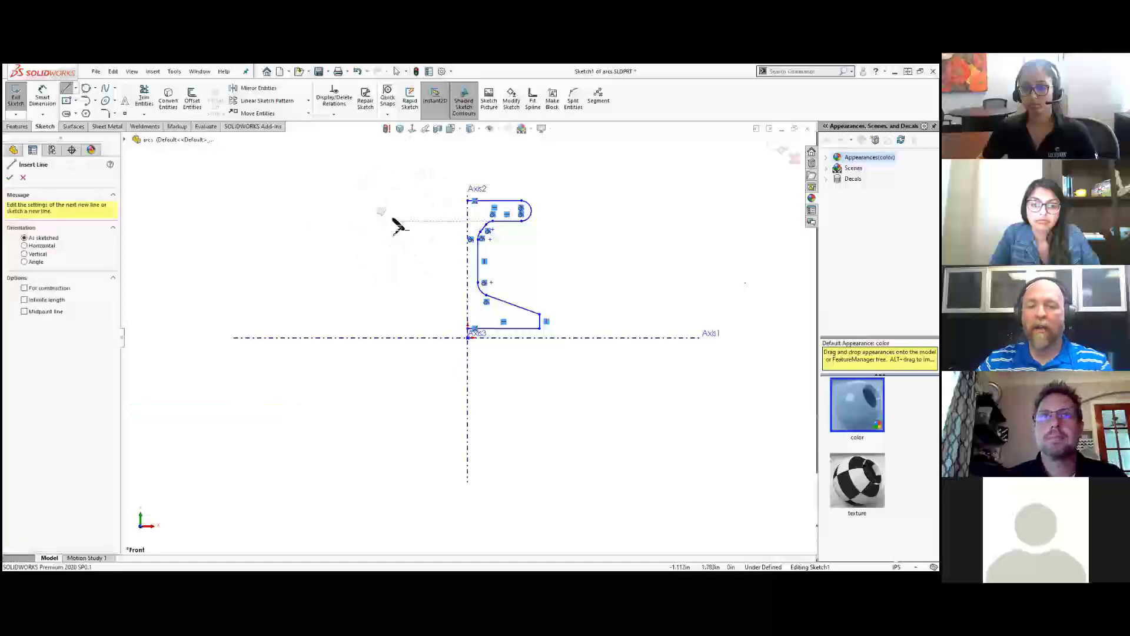
key("Escape")
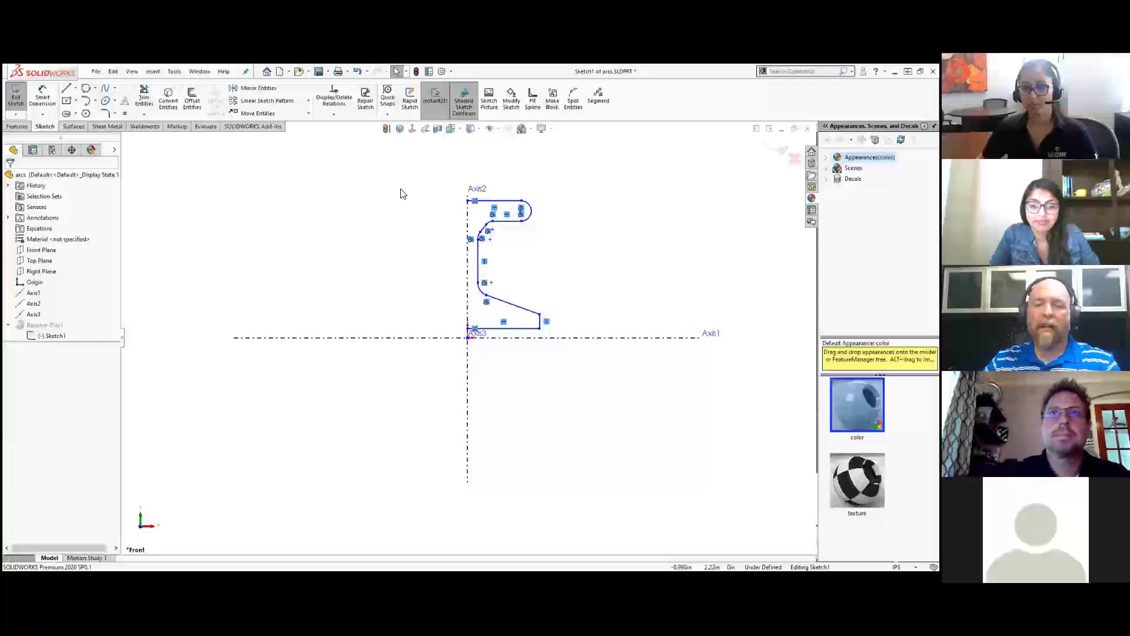
key("l")
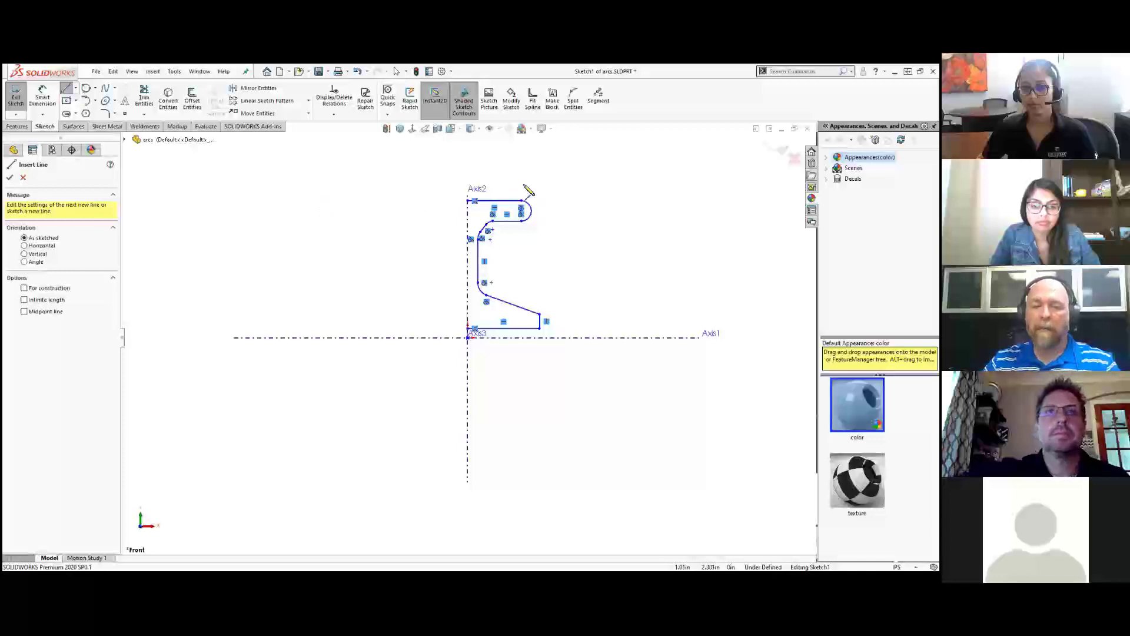
key("Escape")
Step: Delete all the lines and arcs of the existing revolve profile from the sketch
mouse_move(416, 175)
left_mouse_down()
mouse_move(581, 351)
mouse_move(637, 345)
left_mouse_up()
key("Delete")
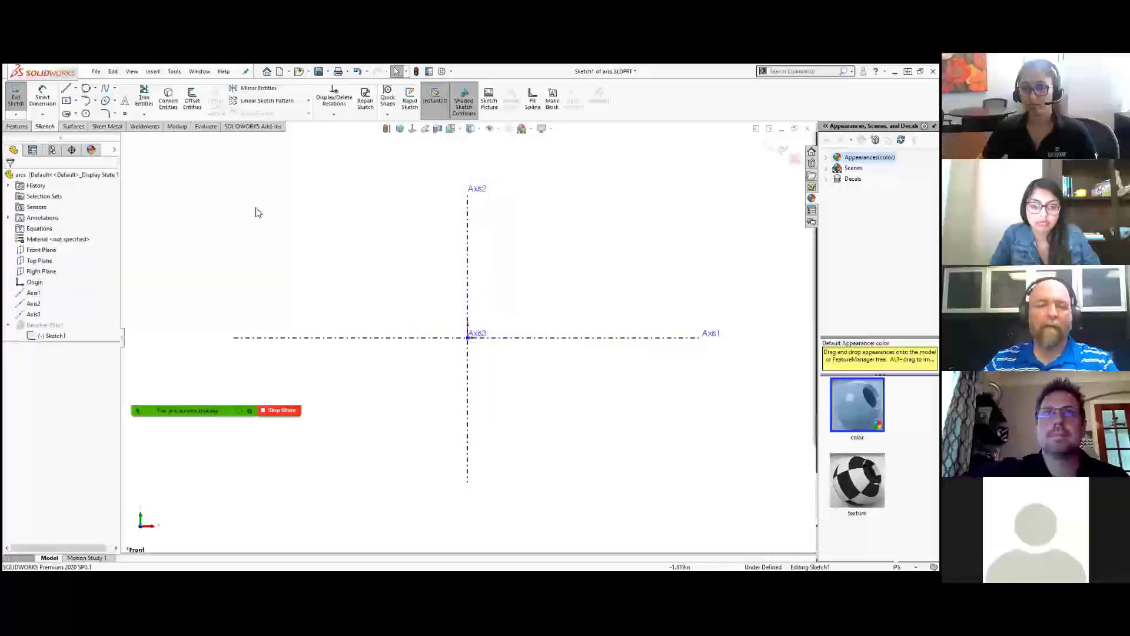
Step: Sketch a horizontal line about 0.97 in long from Axis2, a tangent semicircle at its end, and a short horizontal line back toward the axis
key("l")
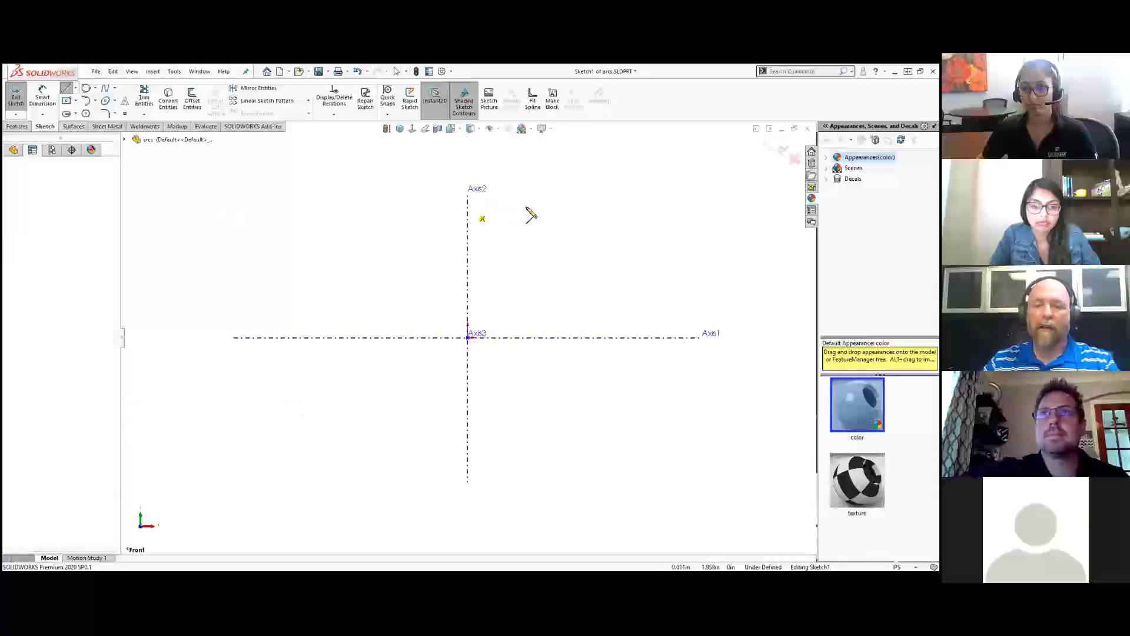
left_click(467, 206)
left_click(533, 206)
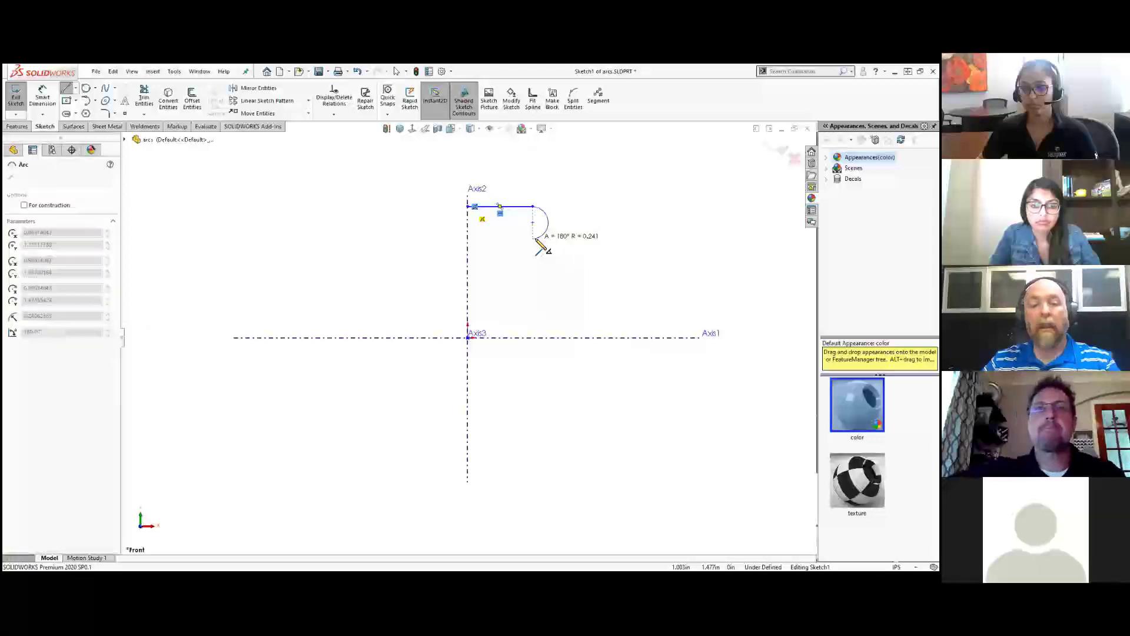
key("Escape")
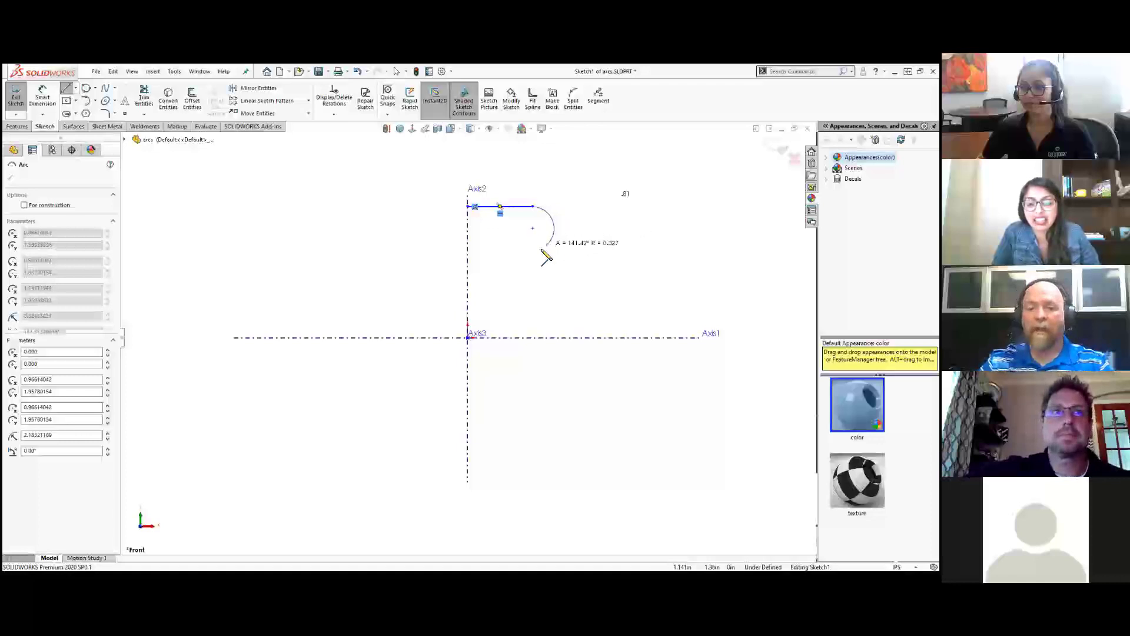
left_click(533, 229)
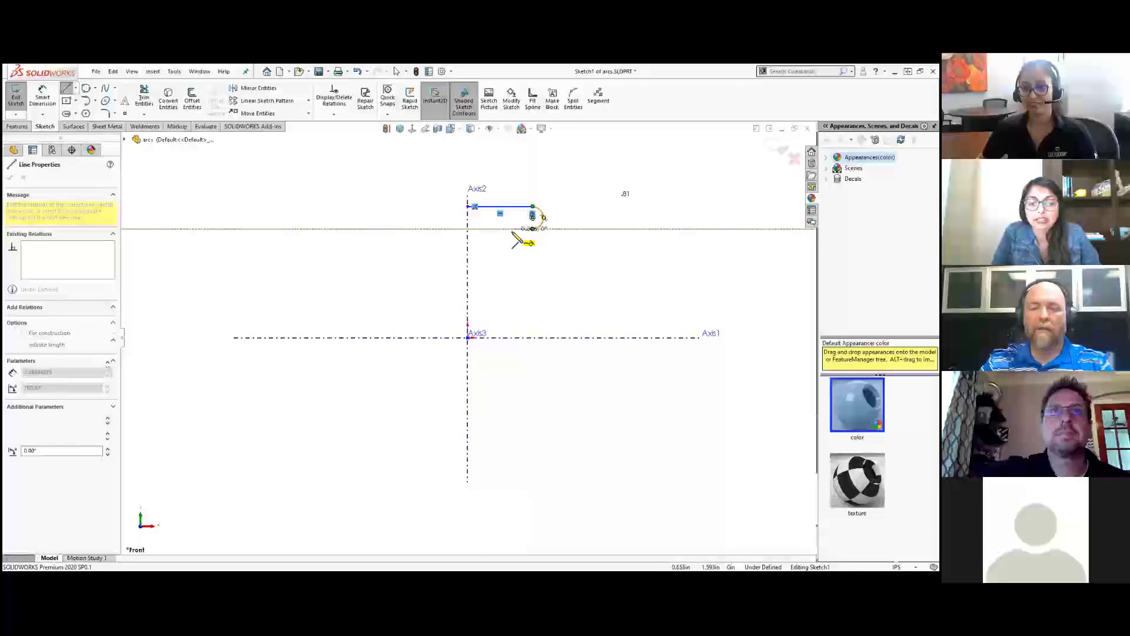
left_click(510, 230)
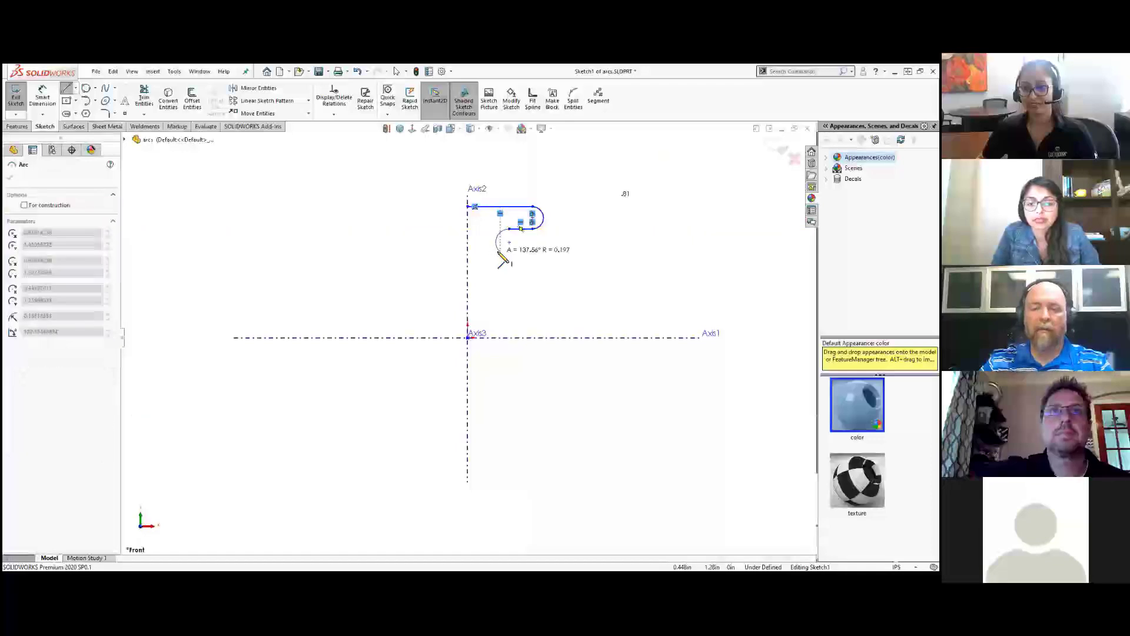
Step: Continue the profile with two tangent arcs forming an S-curve, a vertical line downward, and a slanted line ending on Axis1
left_click(500, 251)
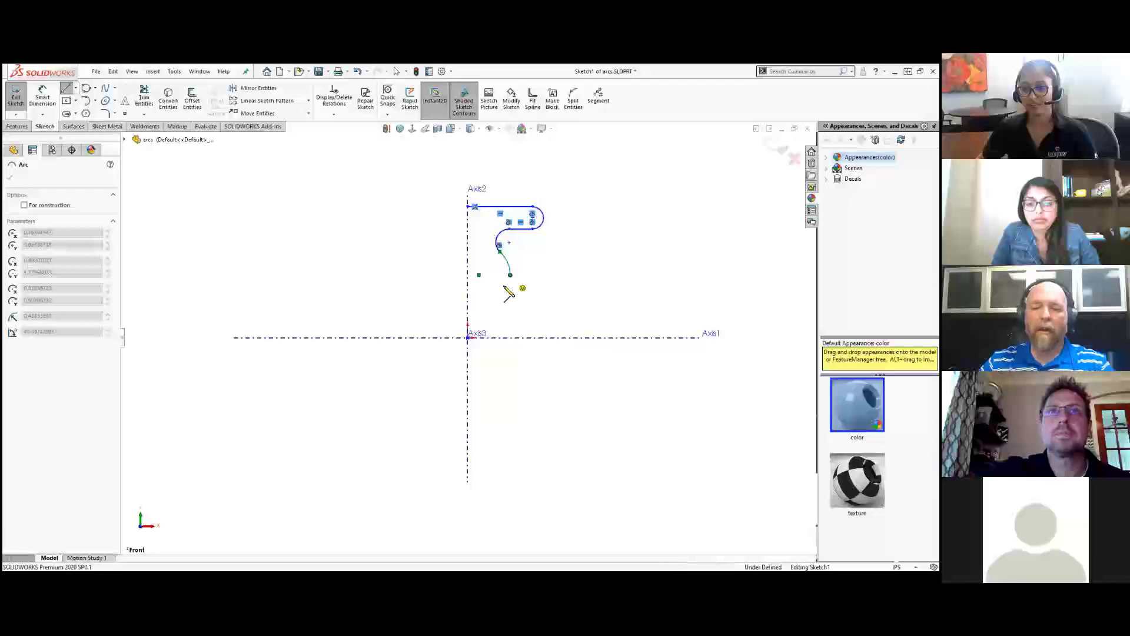
left_click(511, 277)
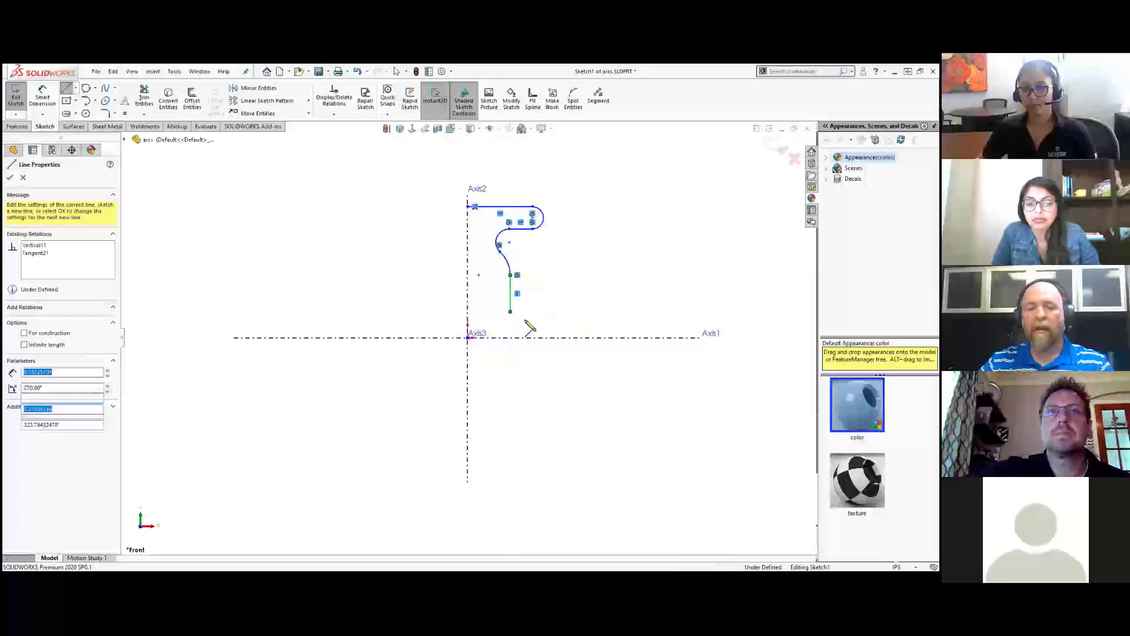
left_click(510, 312)
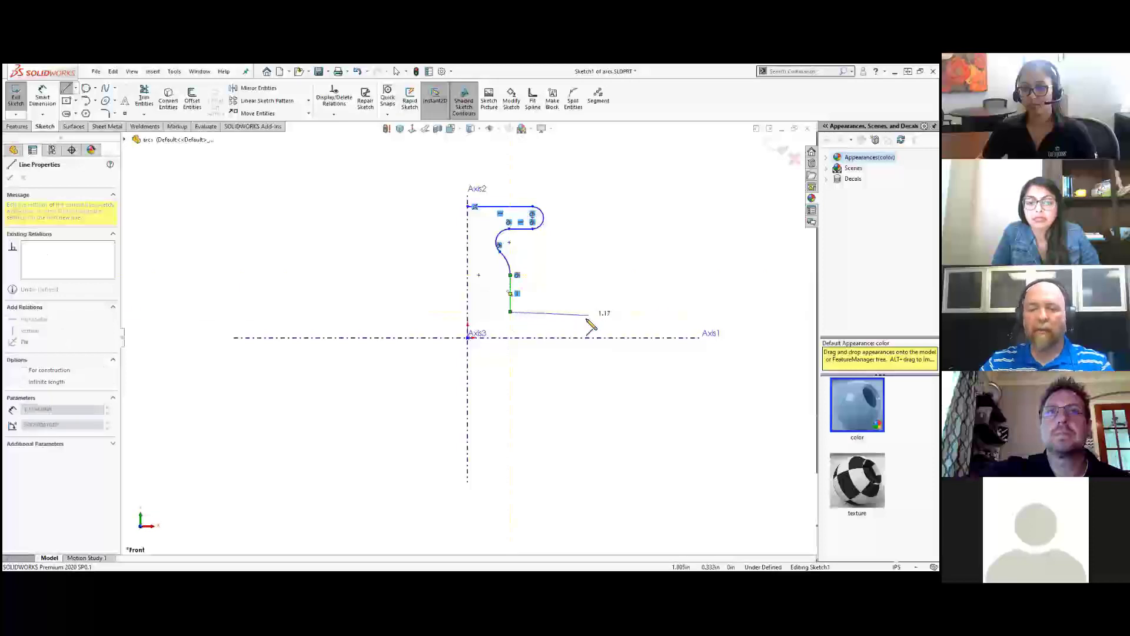
left_click(555, 337)
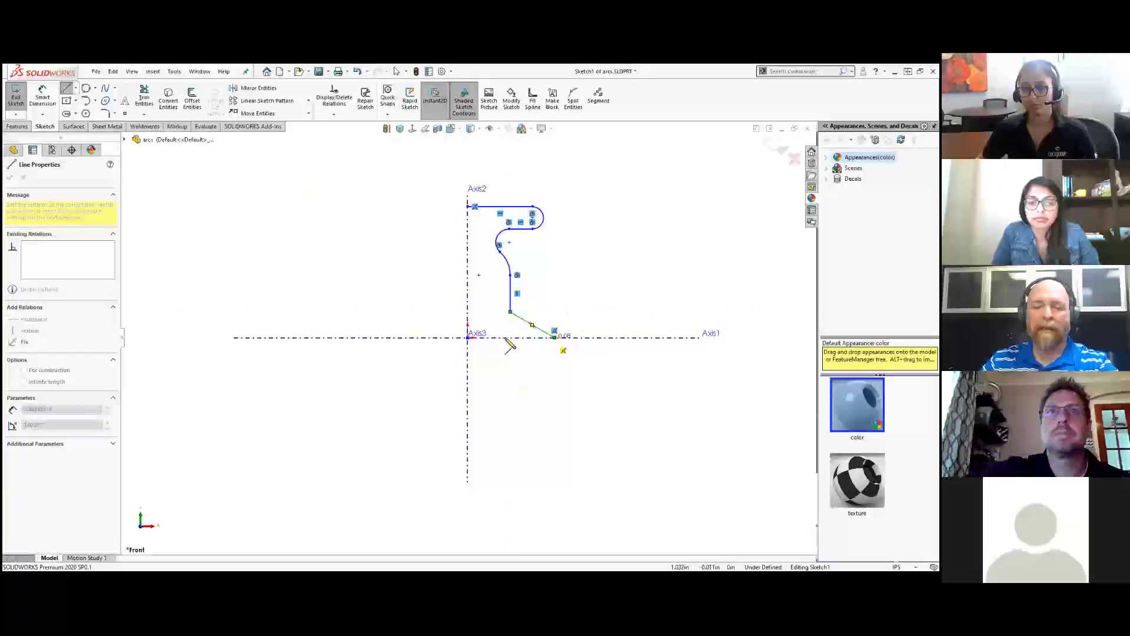
Step: Finish the profile with a horizontal line along Axis1 back to the origin, and exit the sketch to rebuild the revolve
left_click(467, 338)
key("Escape")
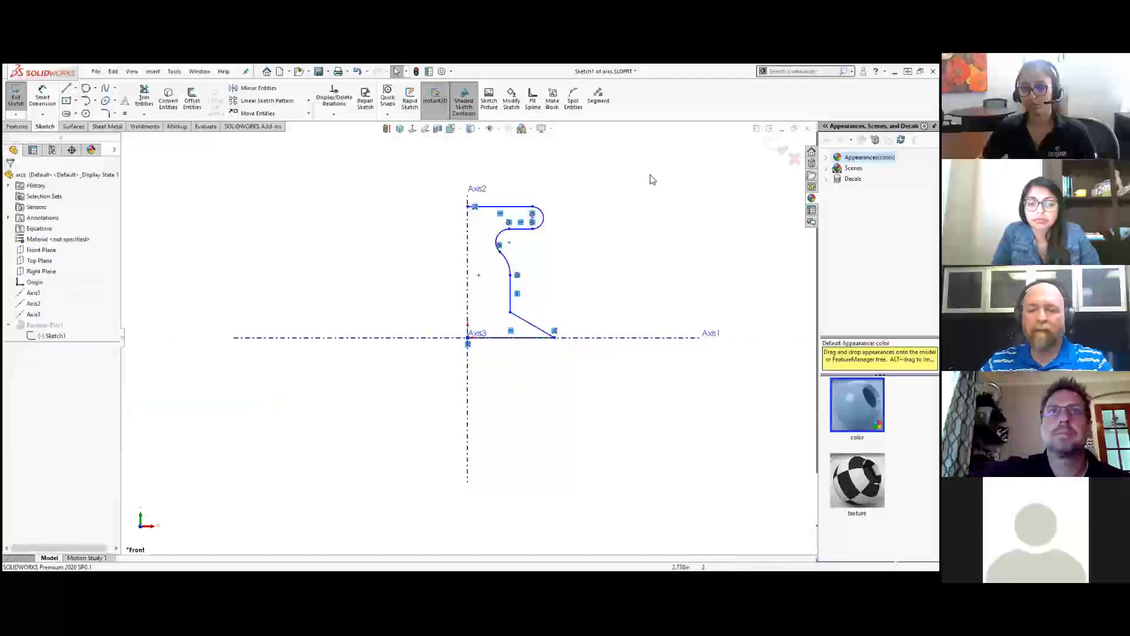
left_click(777, 147)
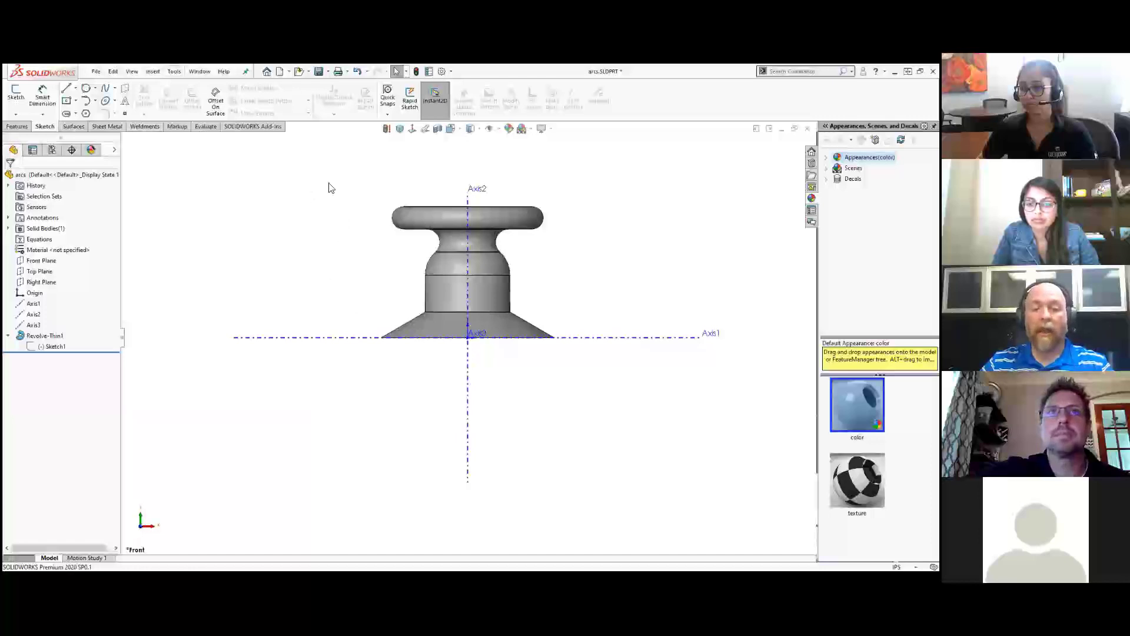
left_click(97, 103)
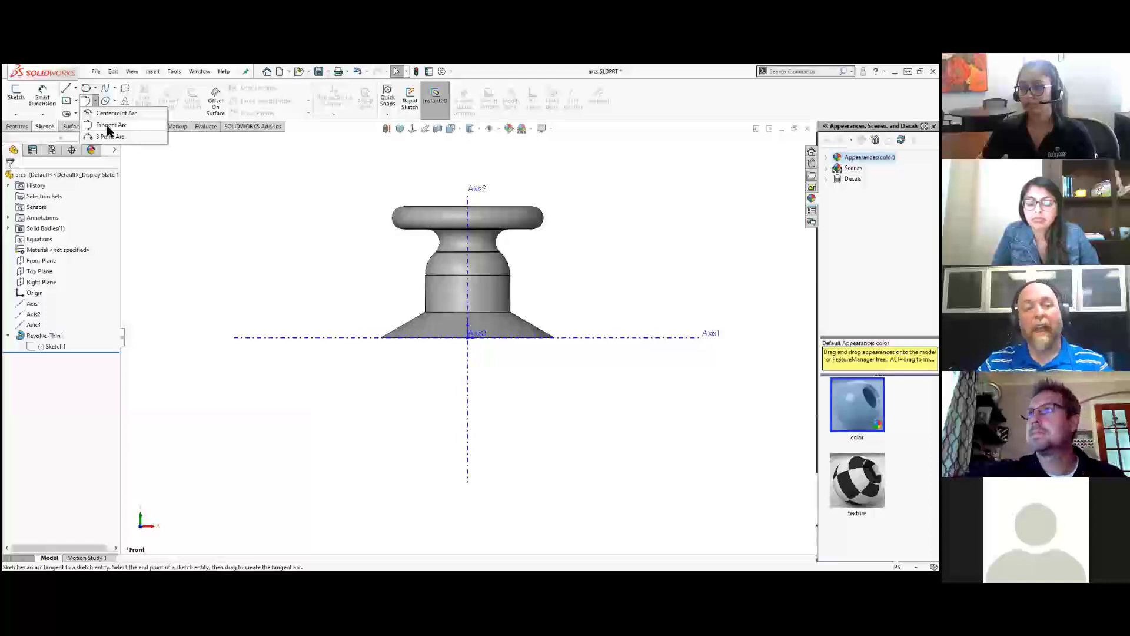
left_click(236, 236)
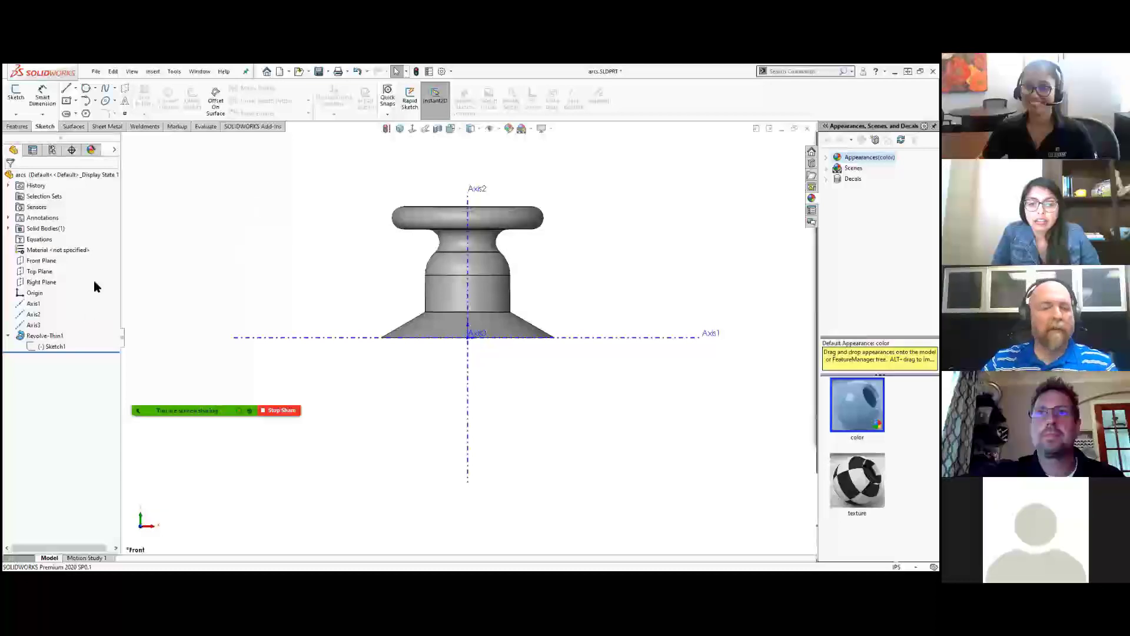
Step: On a new Front Plane sketch beside the revolved part, draw a slanted line about 0.96 in long and a tangent arc curving over from its upper end
left_click(50, 260)
left_click(47, 248)
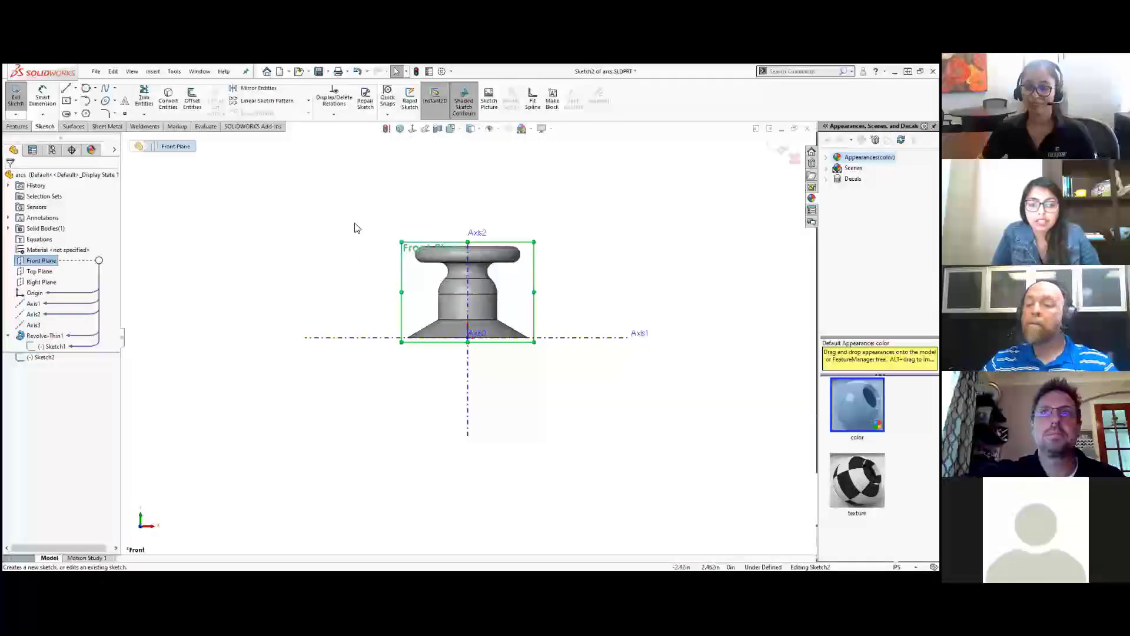
key("l")
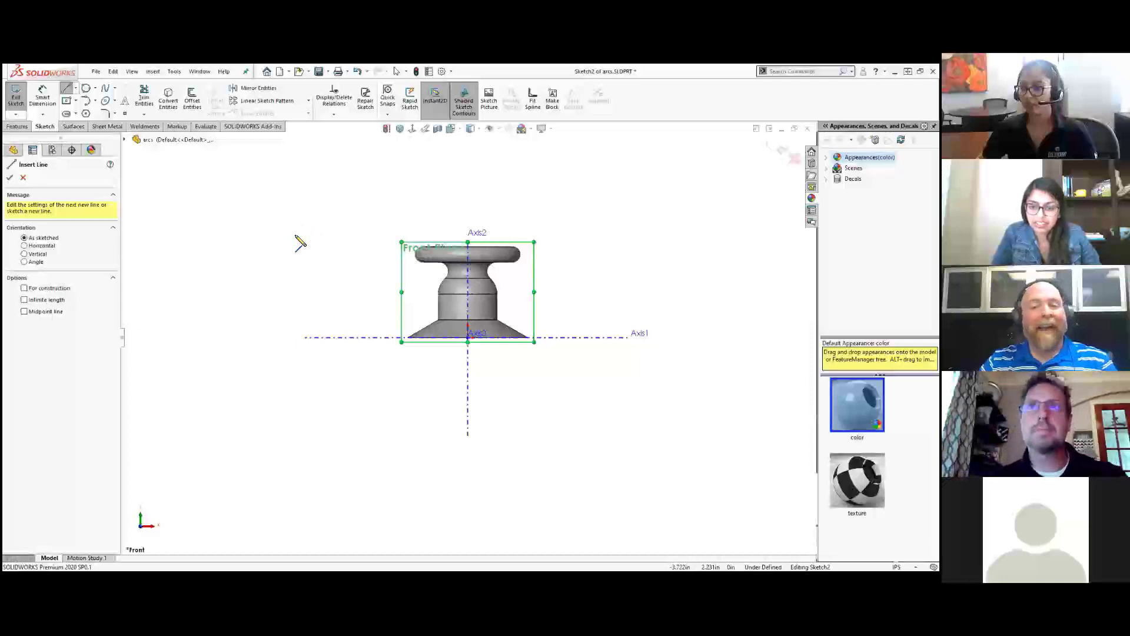
left_click(301, 257)
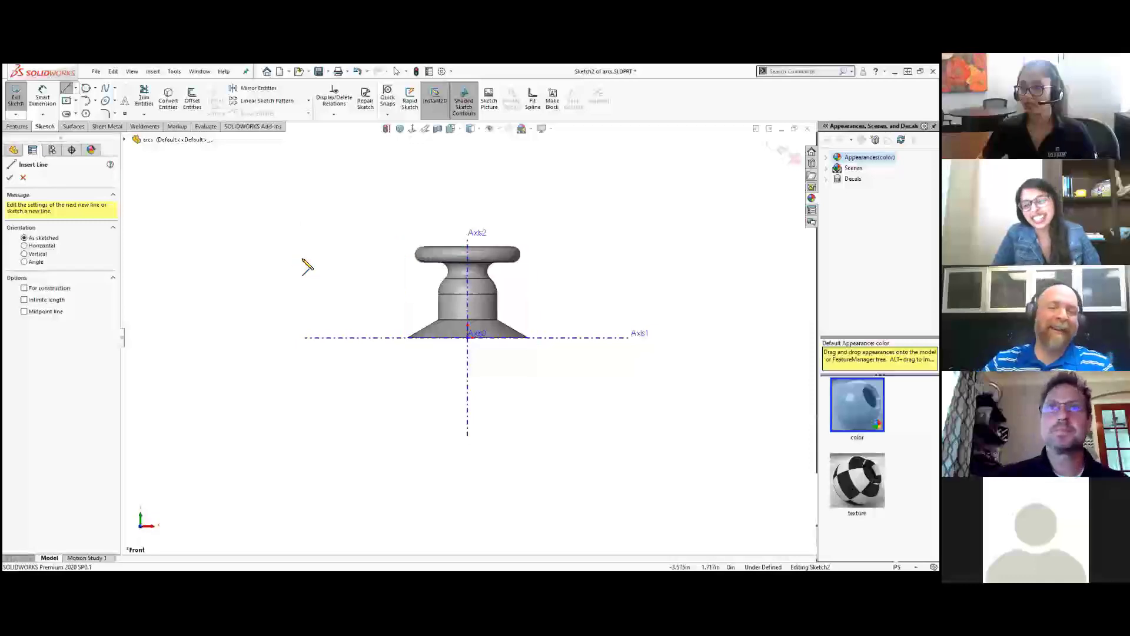
left_click(285, 216)
double_click(285, 216)
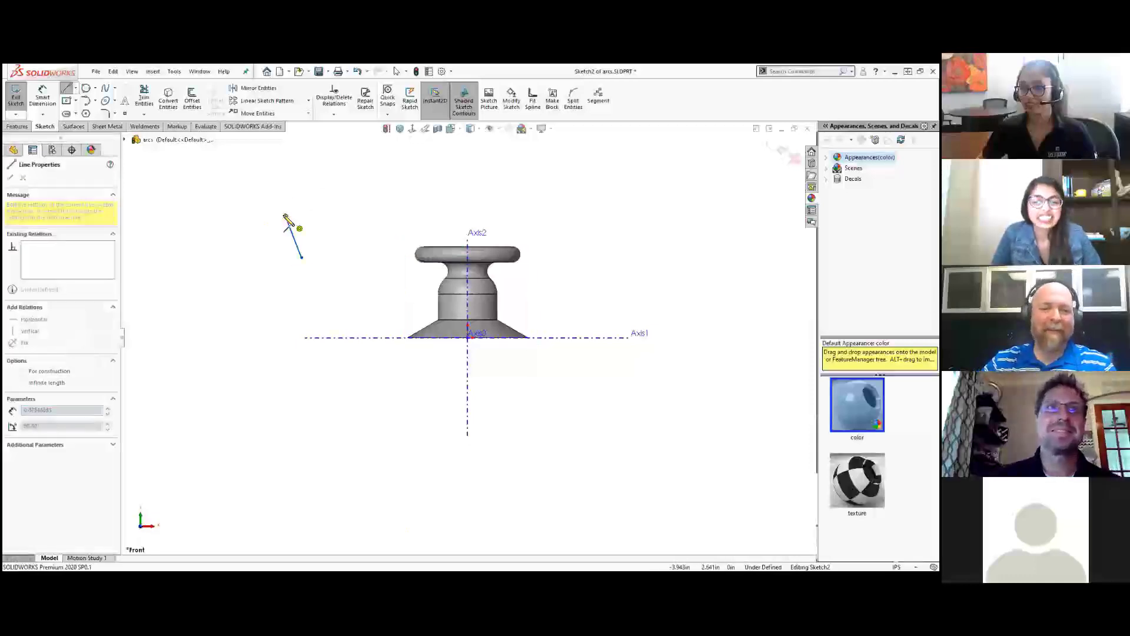
left_click(241, 216)
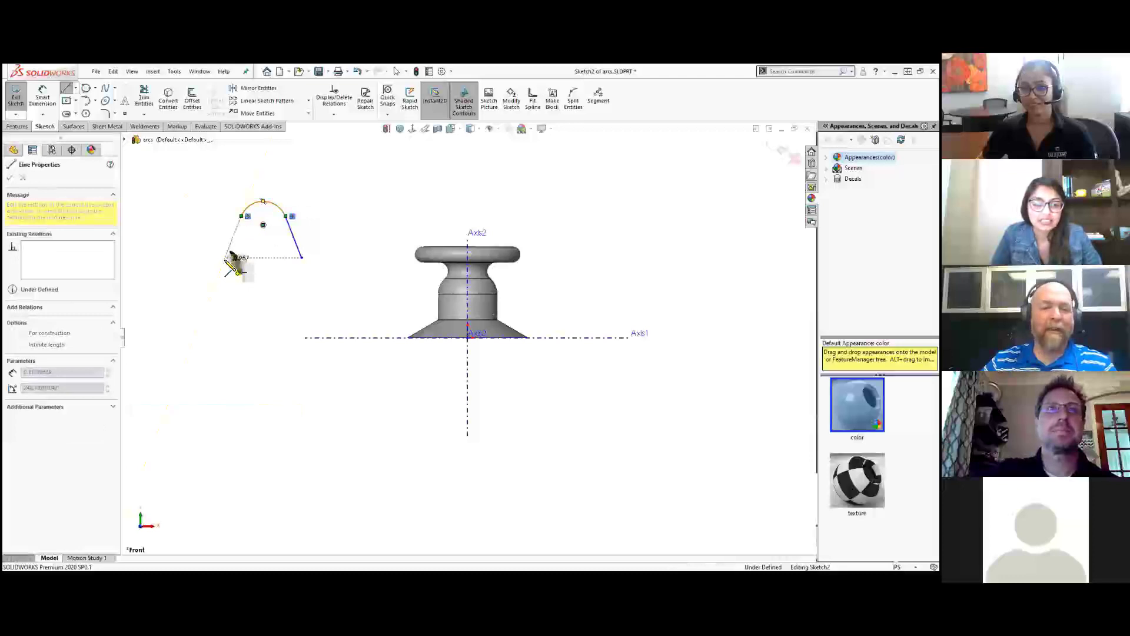
Step: Complete the teardrop outline with a mirrored slanted line about 0.96 in long and a larger tangent arc below, and exit the sketch
double_click(227, 258)
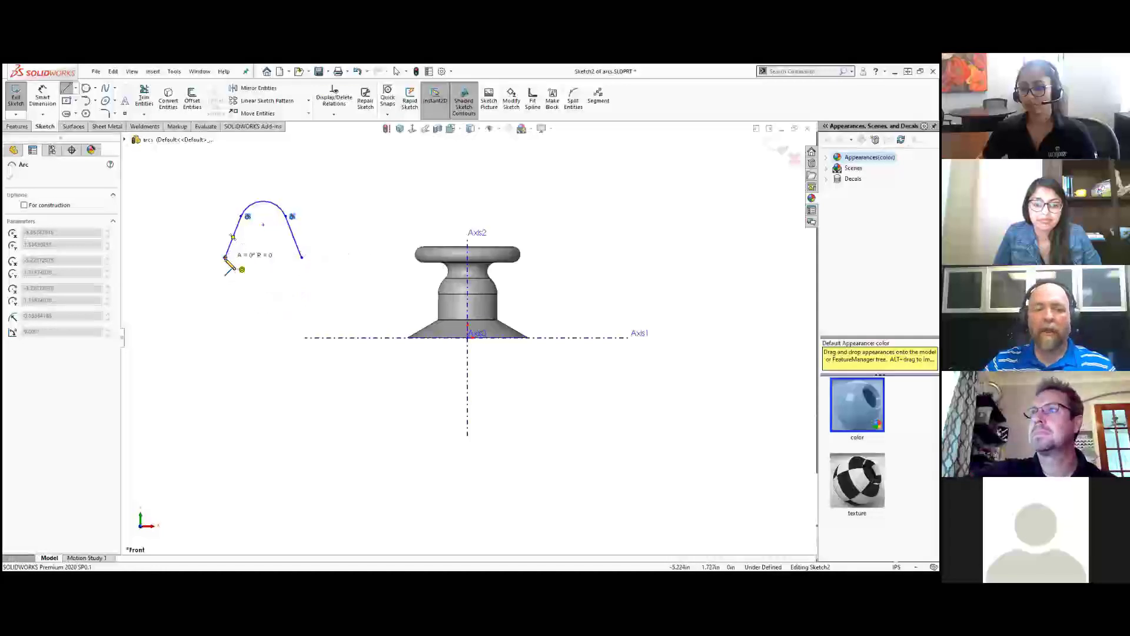
left_click(302, 259)
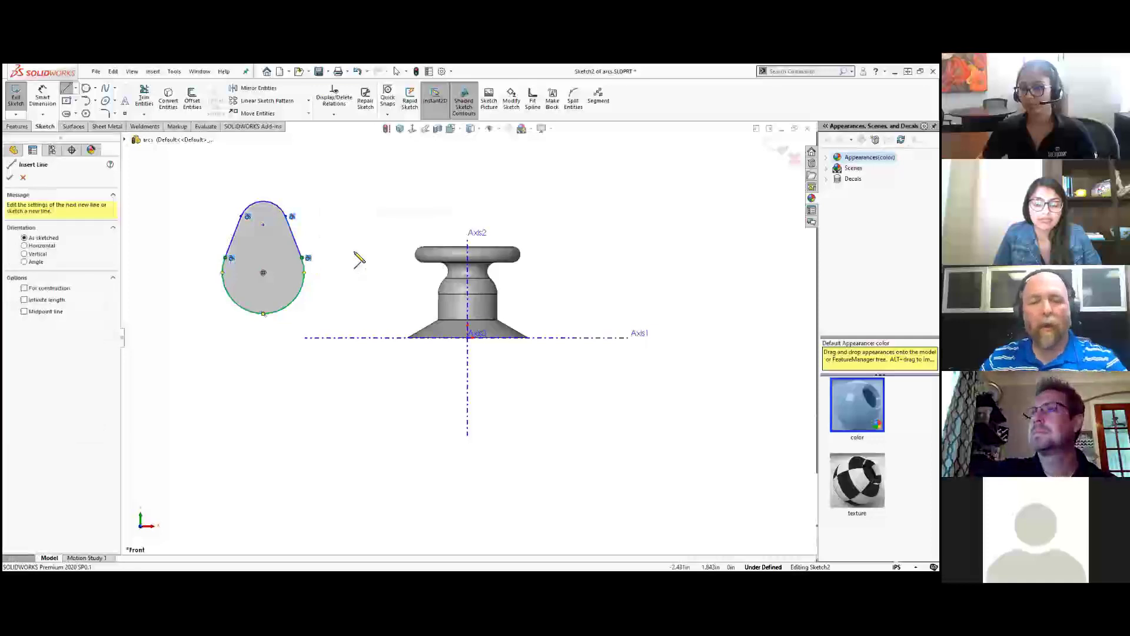
key("Escape")
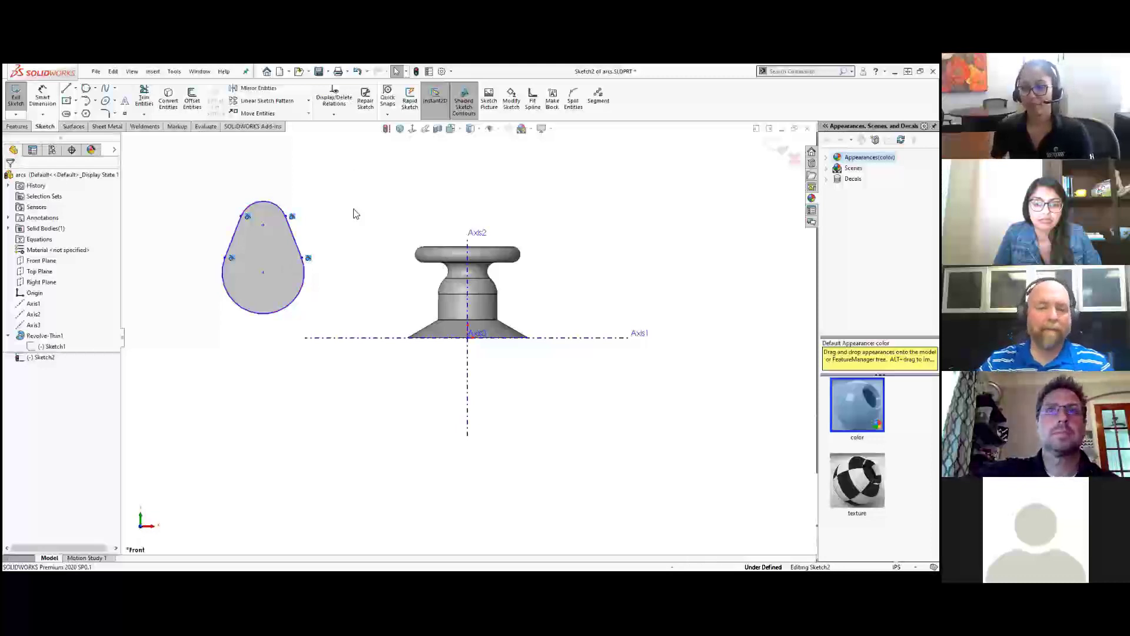
left_click(759, 156)
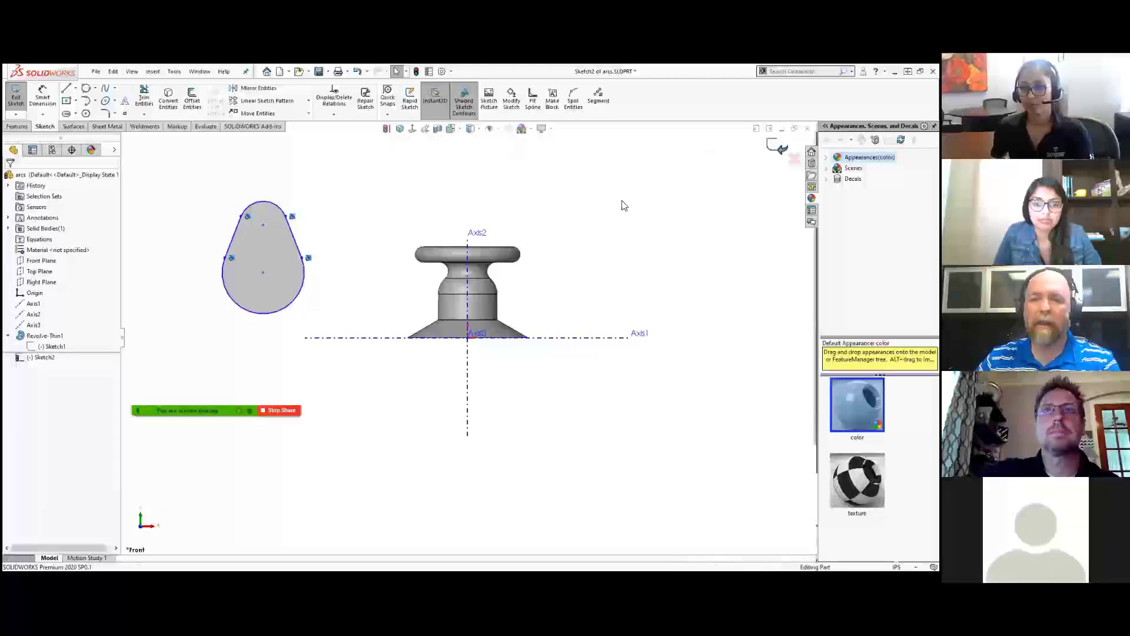
Step: Reopen the teardrop sketch for editing and look up the View Sketch Relations option among the visibility settings
left_click(295, 243)
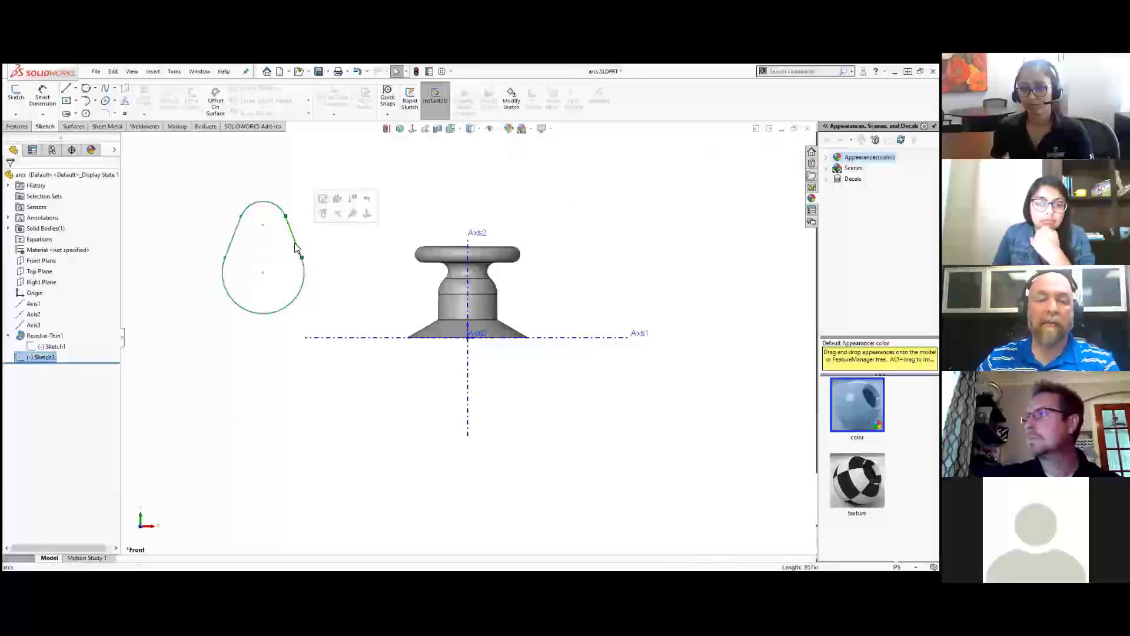
left_click(322, 200)
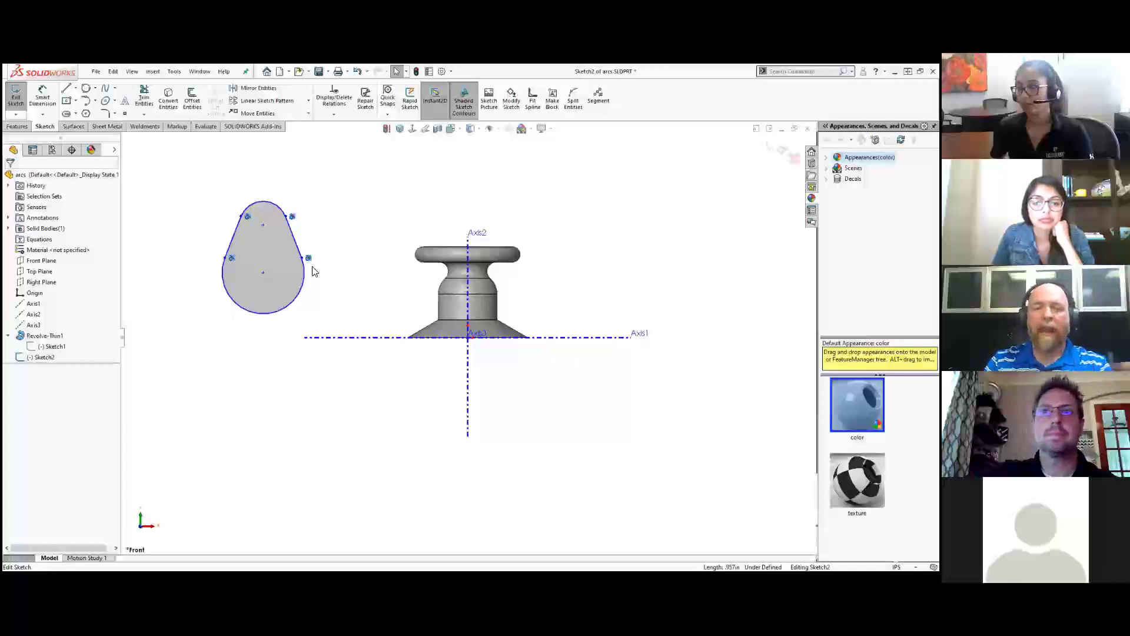
left_click(488, 130)
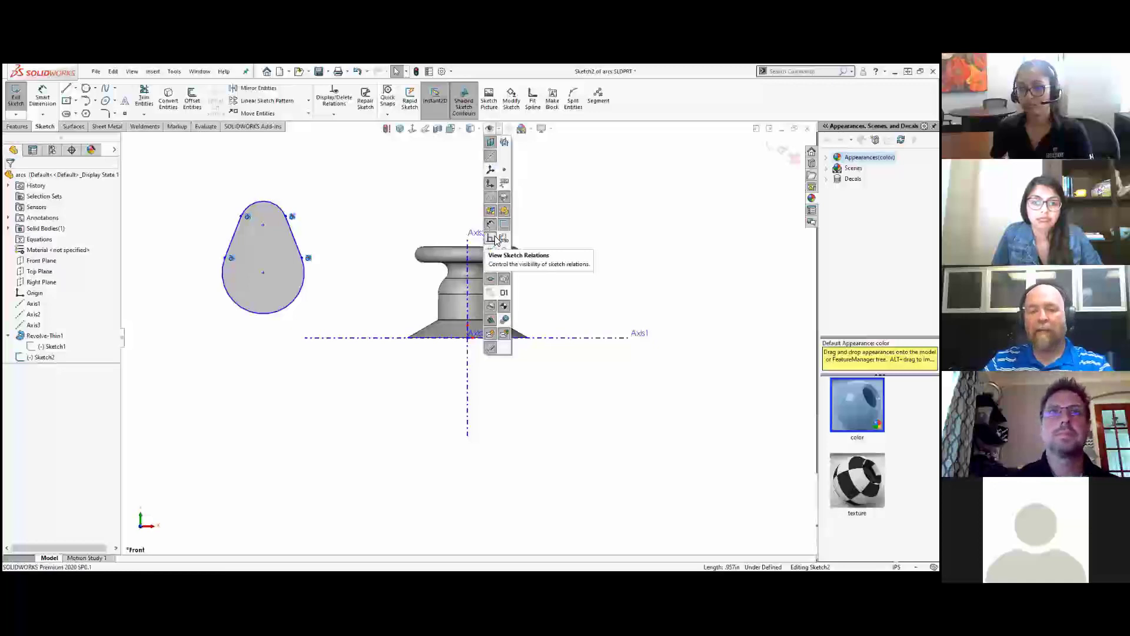
Step: Assign R as the keyboard shortcut for Sketch Relations visibility, replacing the Browse Recent Documents assignment, and exit the teardrop sketch
left_click(452, 72)
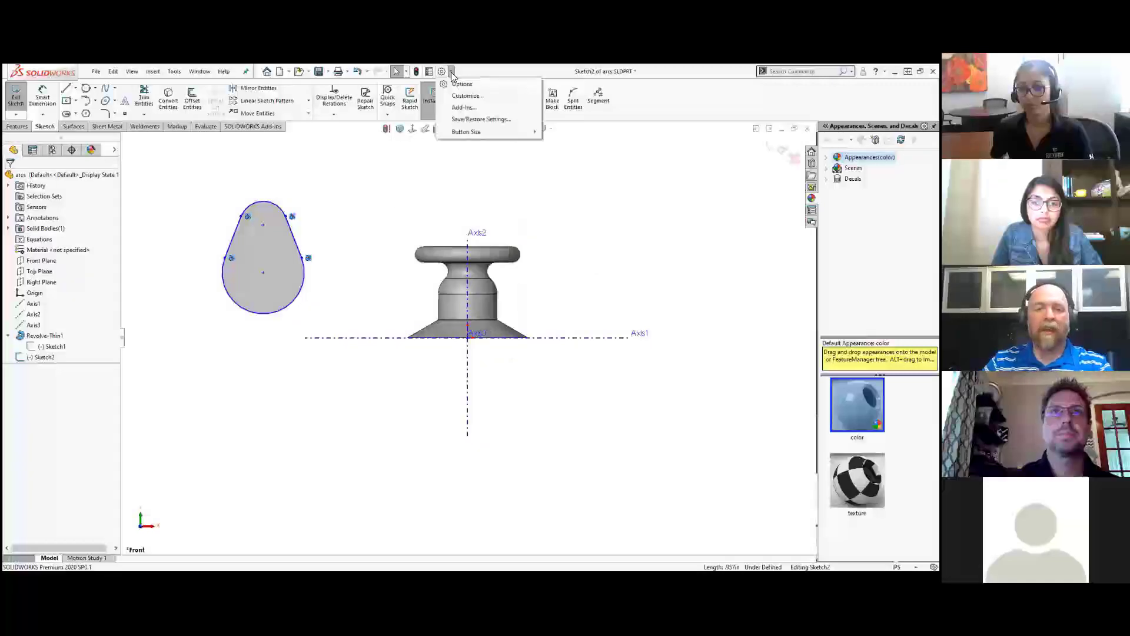
left_click(467, 96)
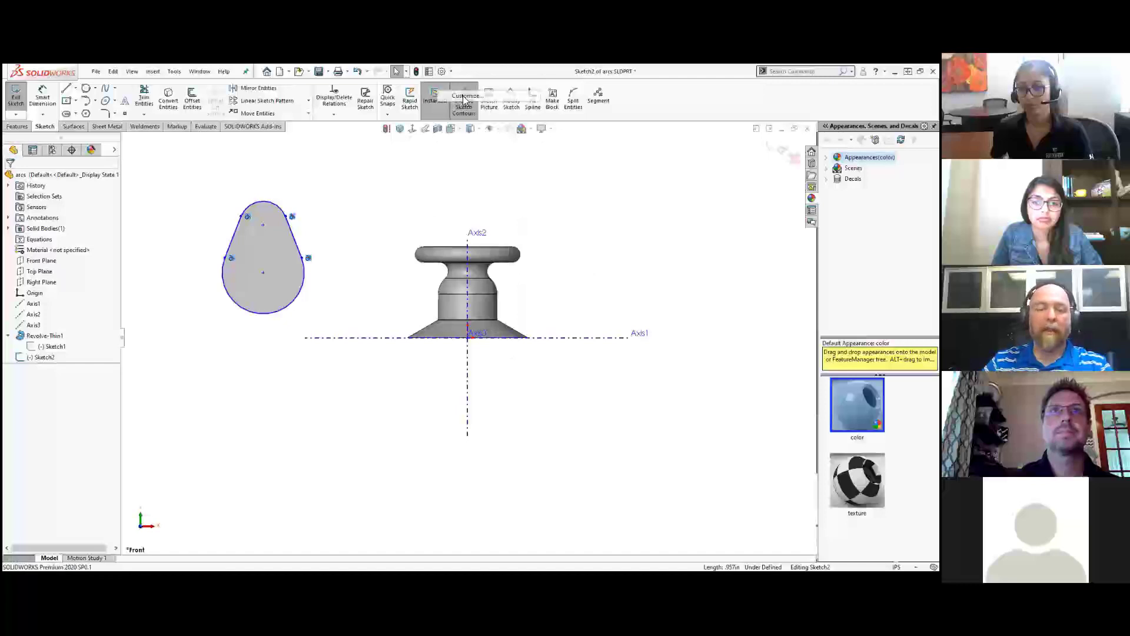
left_click(330, 179)
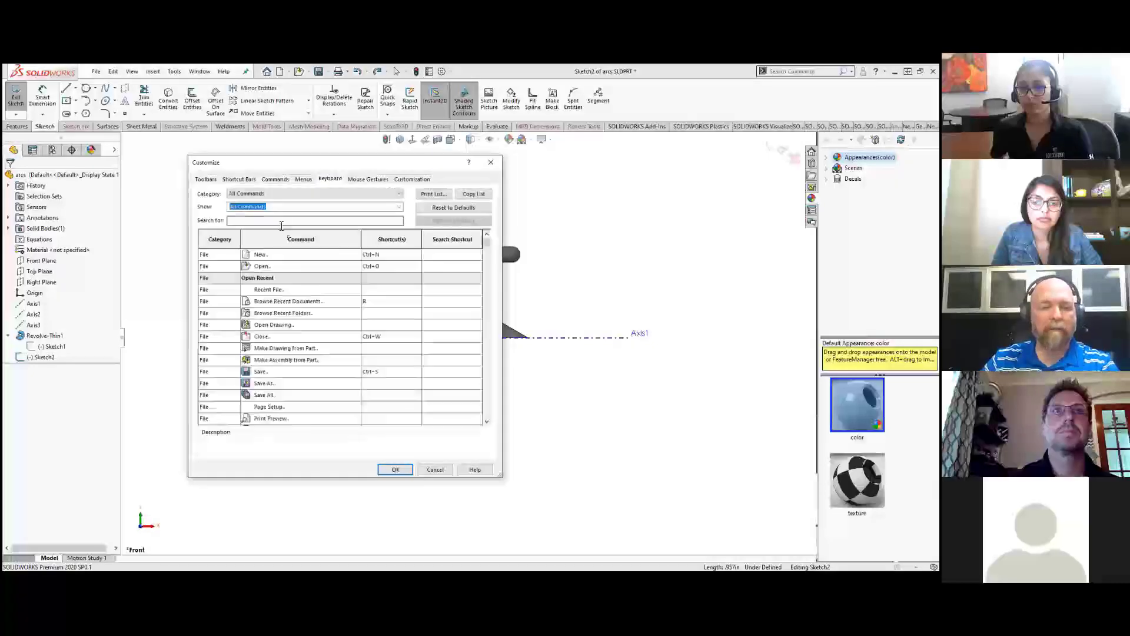
type("ske")
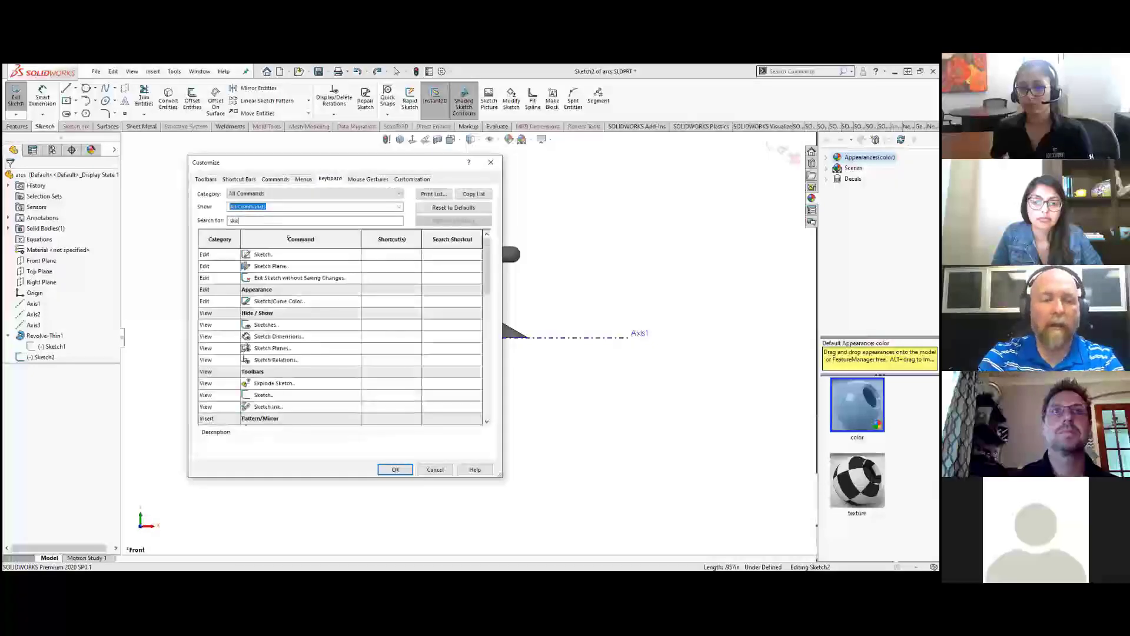
type("tch re")
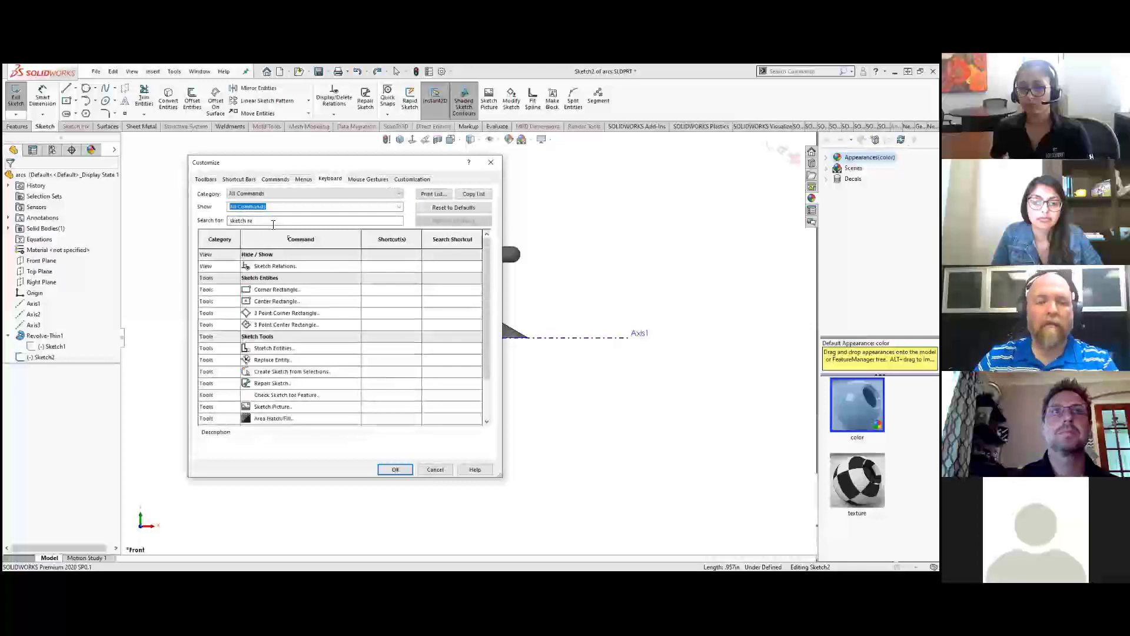
left_click(404, 266)
key("r")
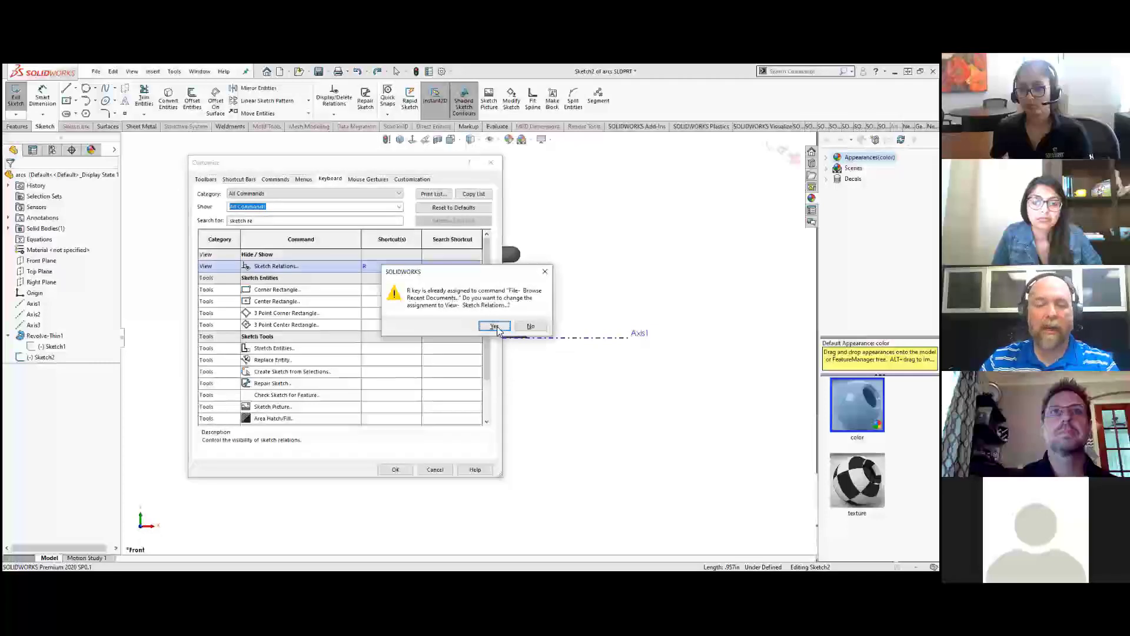
left_click(495, 326)
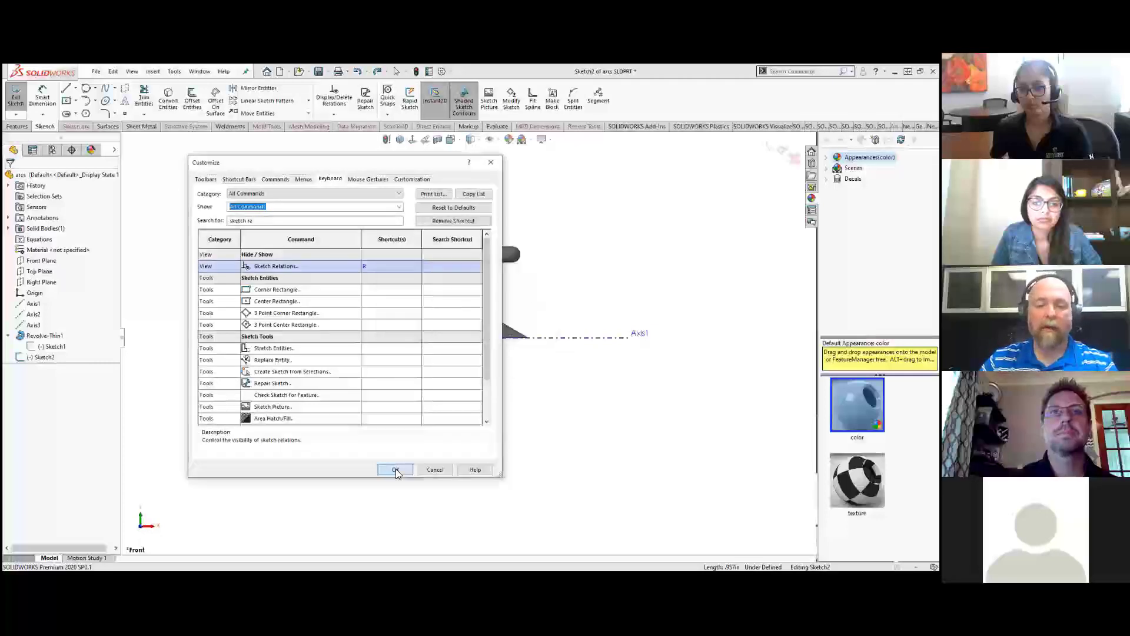
left_click(395, 470)
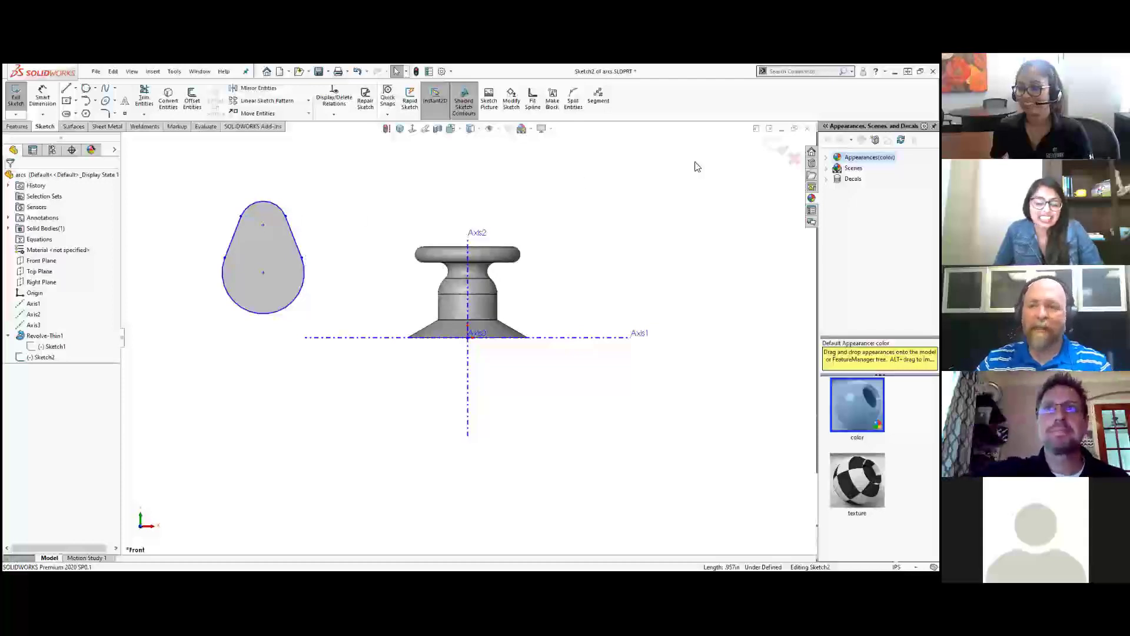
left_click(778, 148)
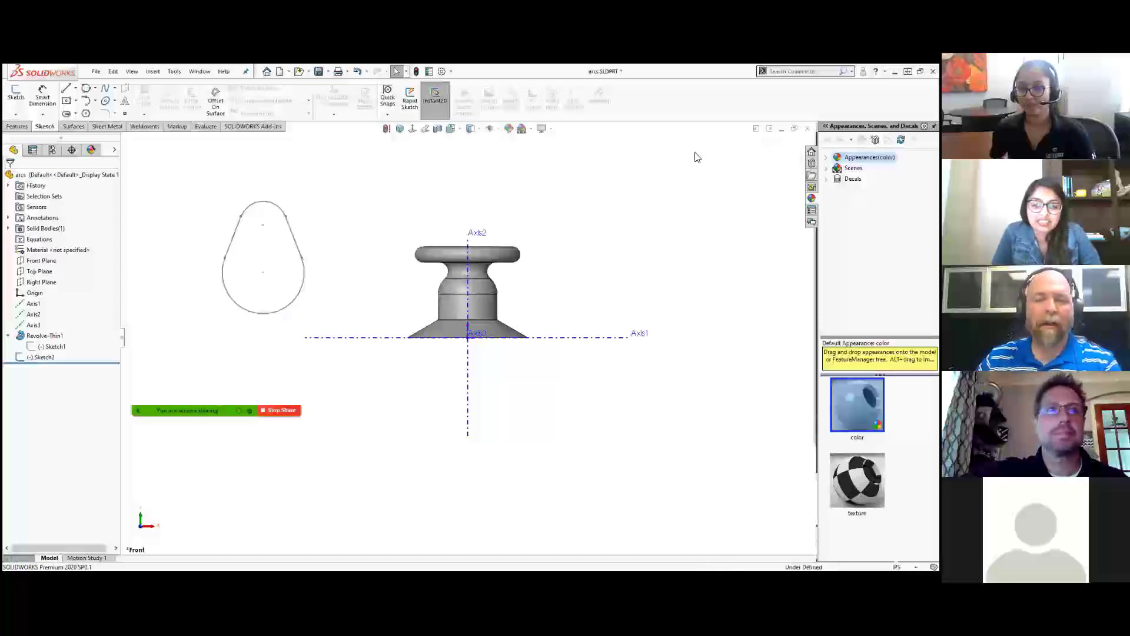
Step: Switch to the Selection Set part, expand its saved selection sets, and preview the geometry of Sketch1
left_click(455, 310)
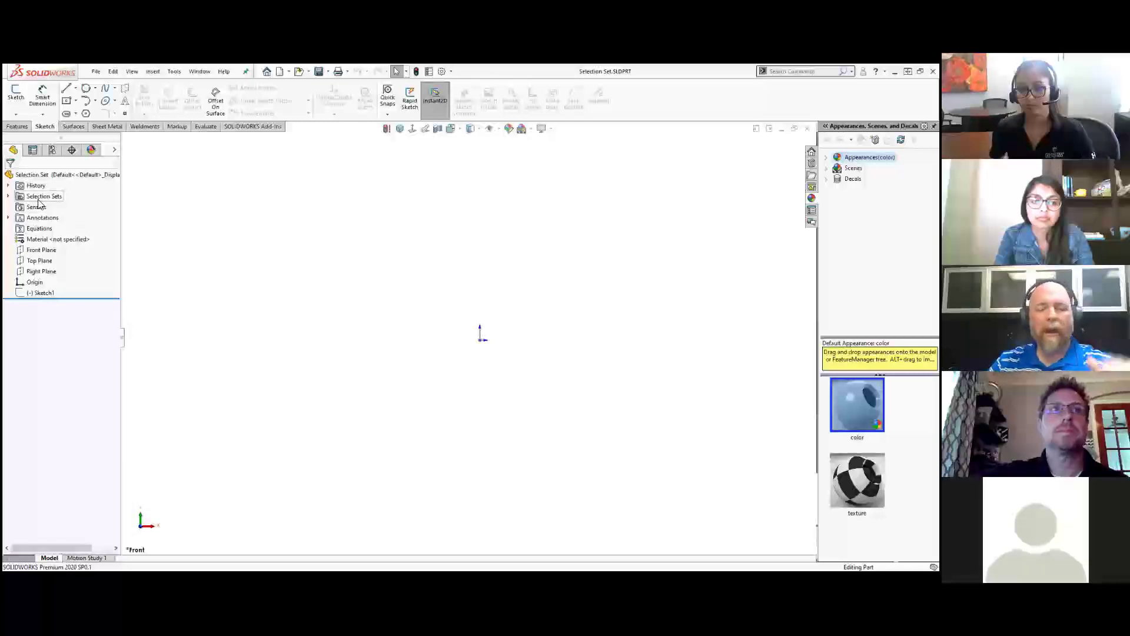
left_click(8, 197)
left_click(41, 313)
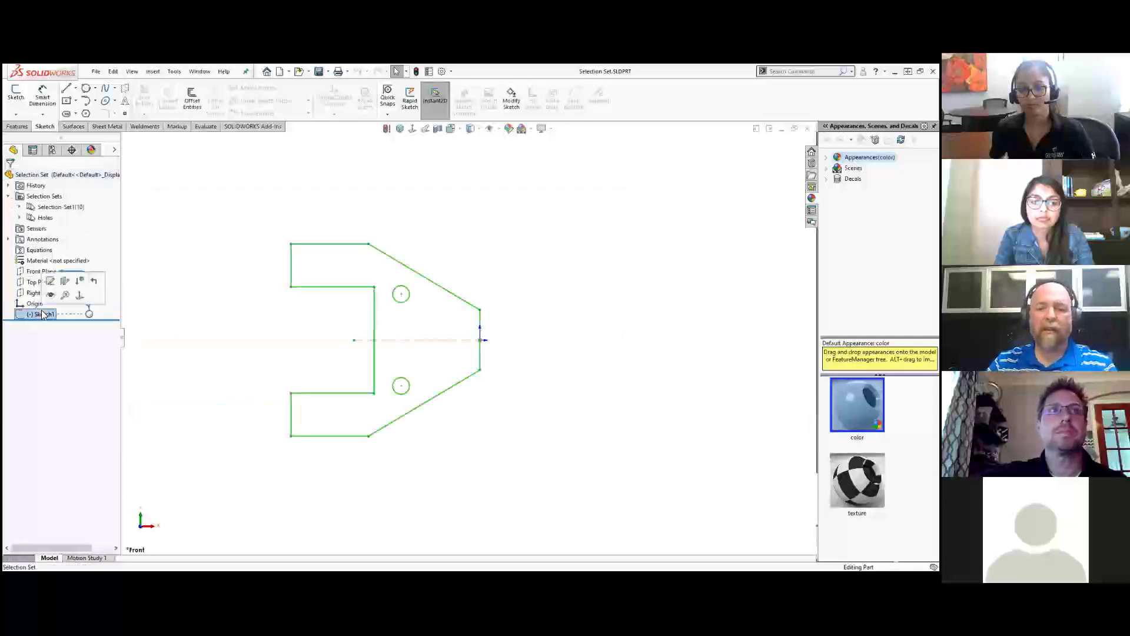
left_click(149, 218)
Step: Extrude the plate outline and its two holes from Selection-Set1(10) as a blind boss 0.100 in deep
left_click(66, 207)
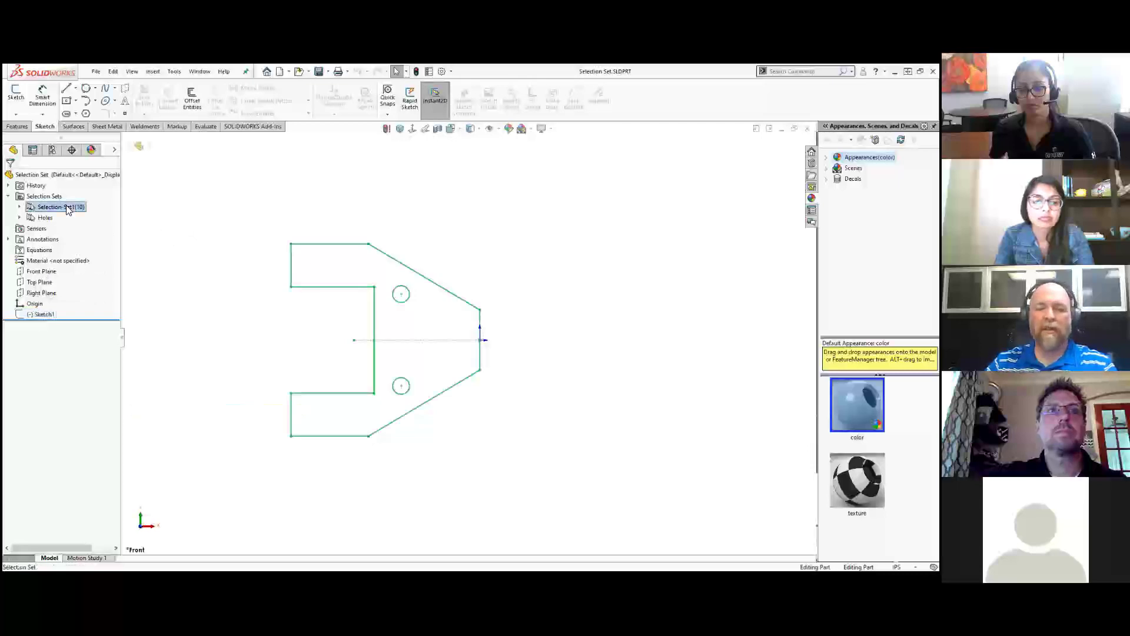
left_click(17, 126)
left_click(20, 98)
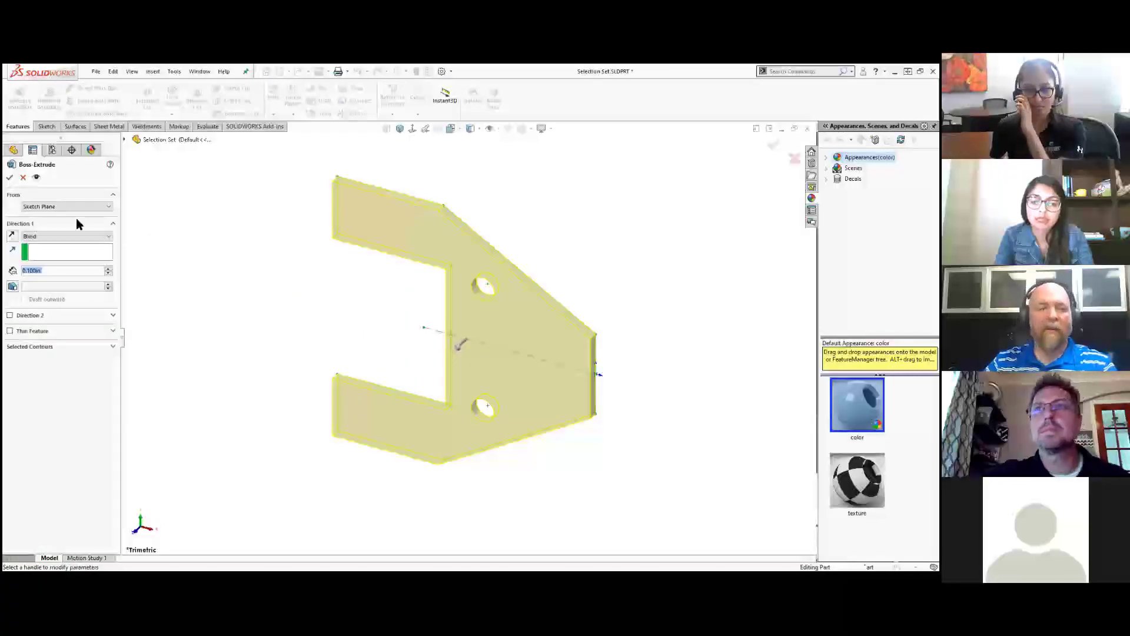
left_click(10, 178)
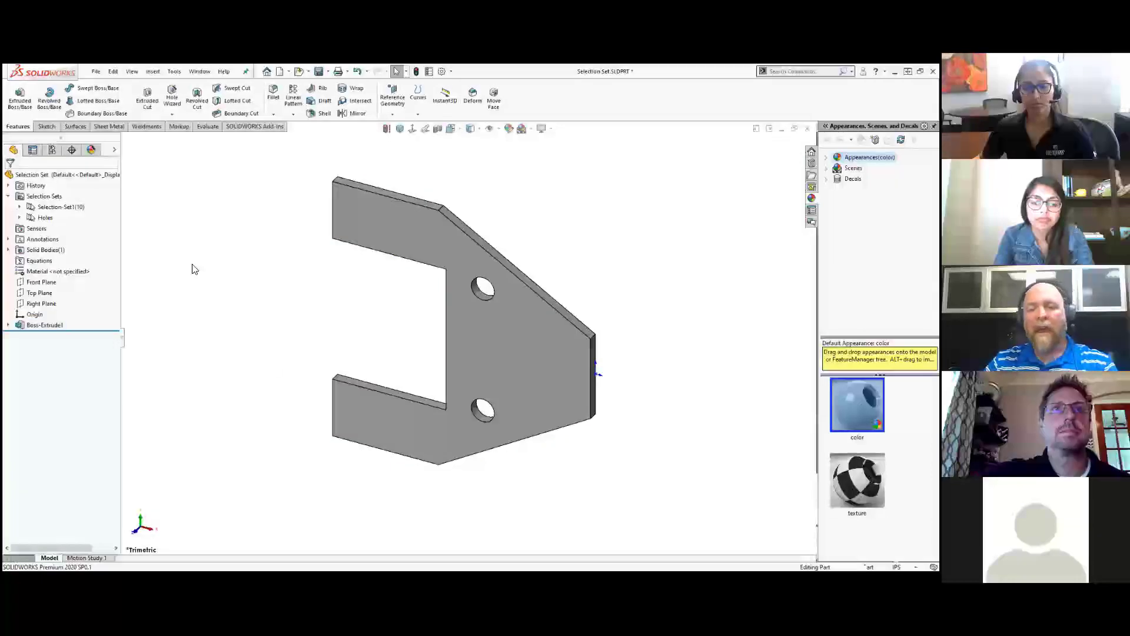
left_click(43, 218)
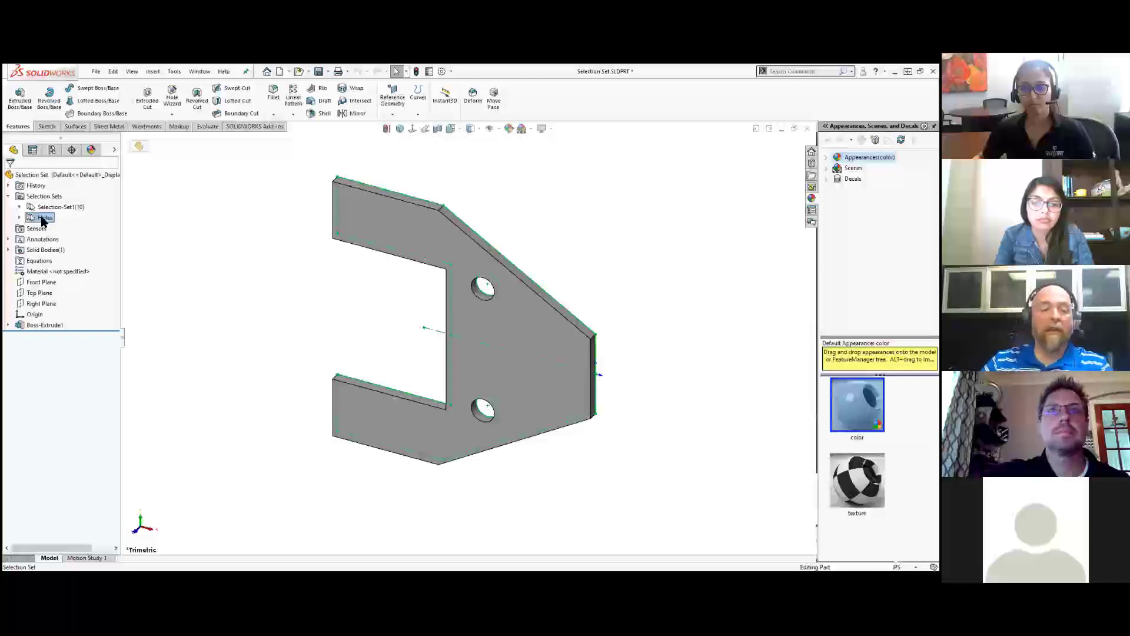
left_click(19, 98)
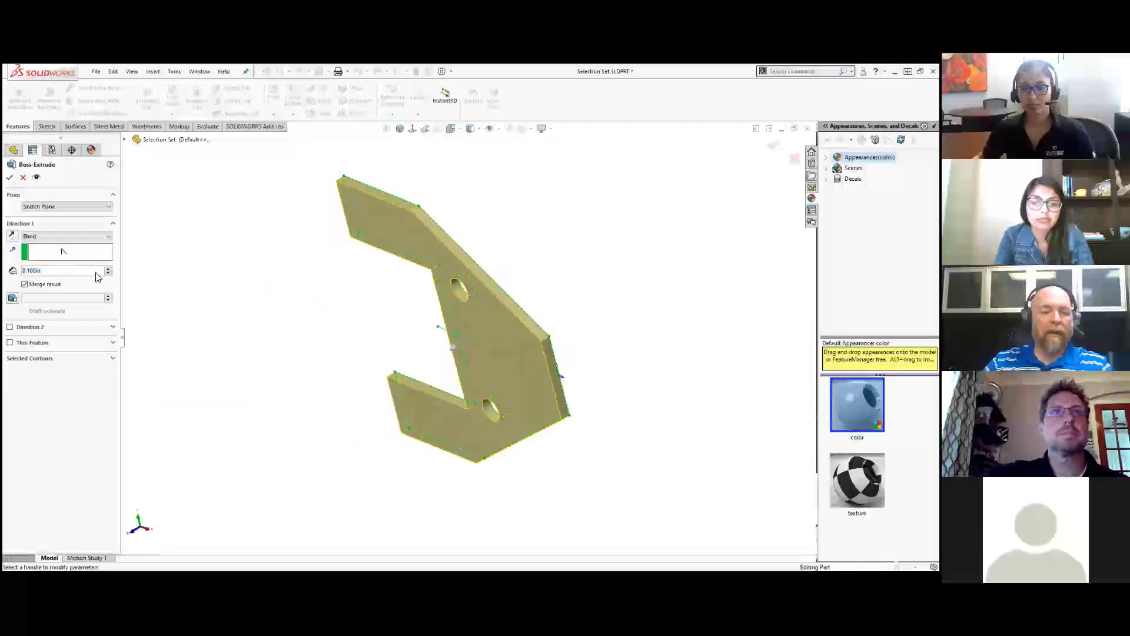
left_click(110, 269)
left_click(110, 269)
left_click(110, 269)
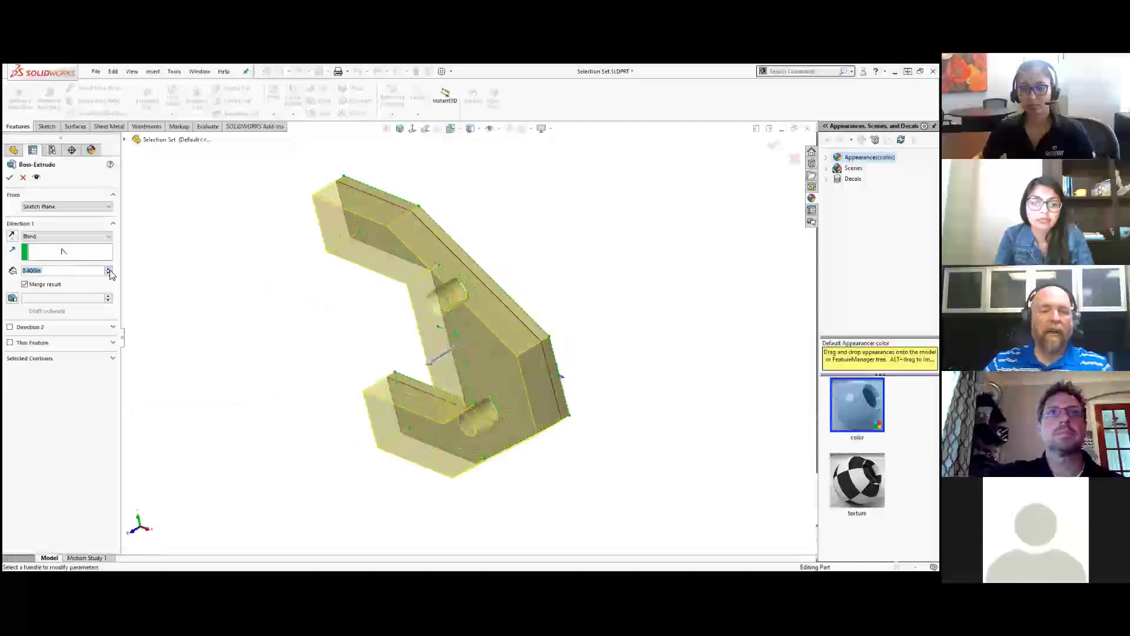
left_click(109, 269)
left_click(109, 269)
left_click(109, 269)
left_click(23, 177)
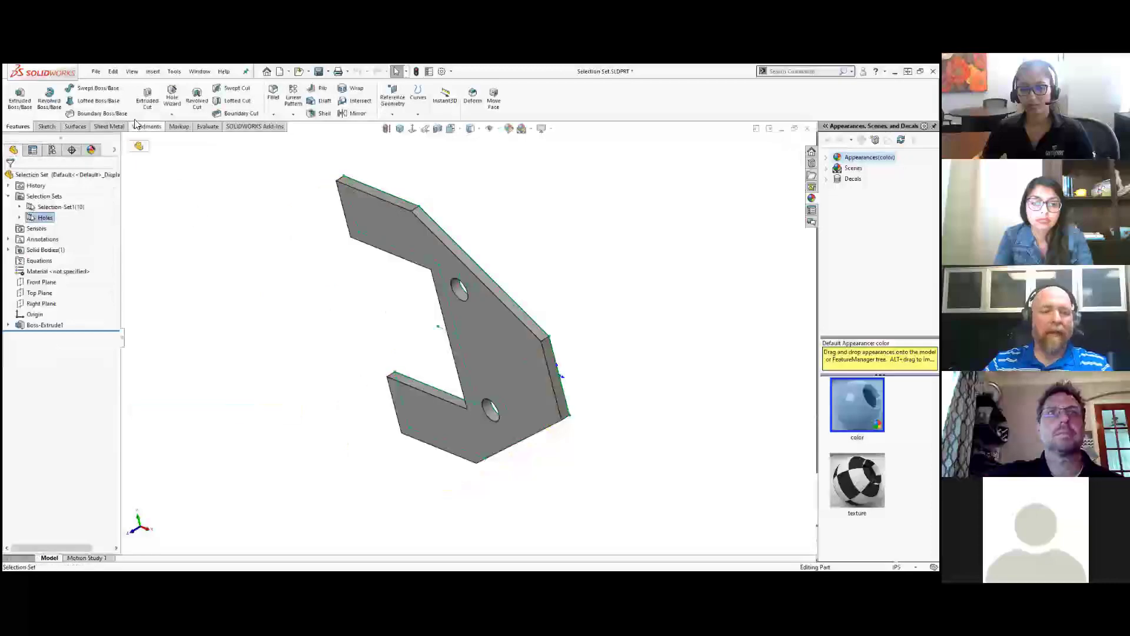
Step: Try a boss extrusion from the Holes selection set, cancel it, and inspect the two sketch segments stored in the set
left_click(23, 97)
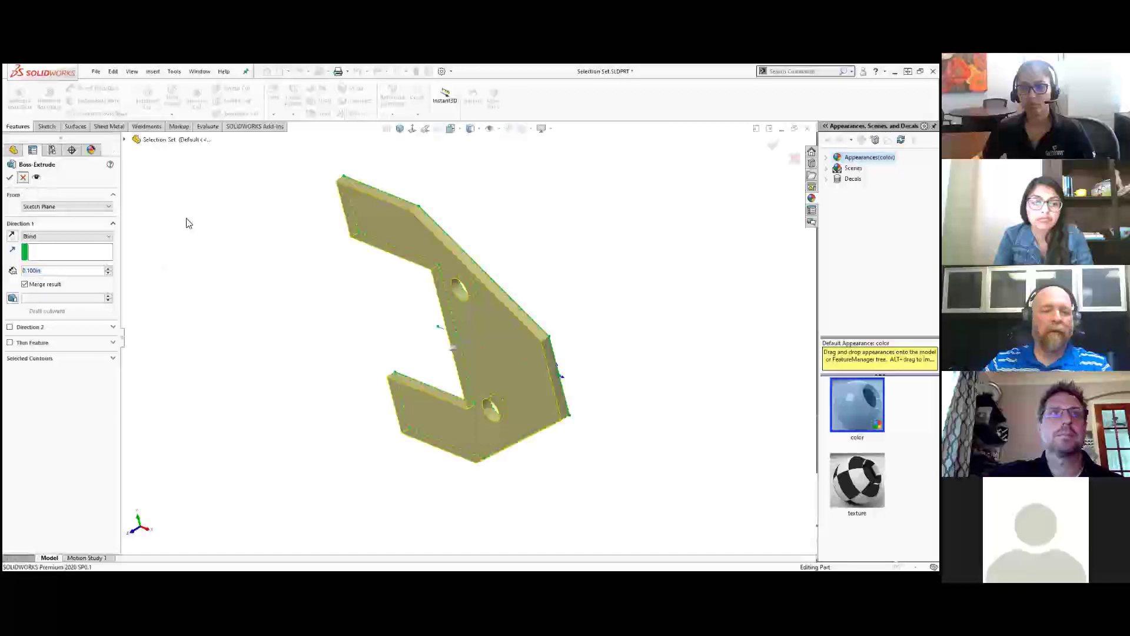
left_click(23, 177)
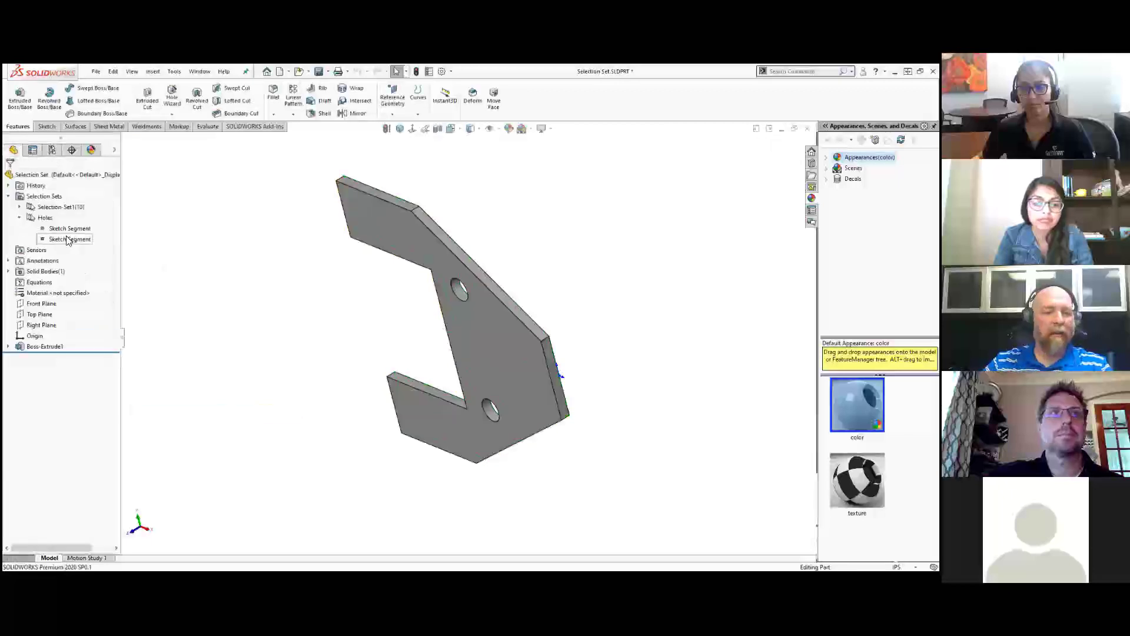
left_click(19, 217)
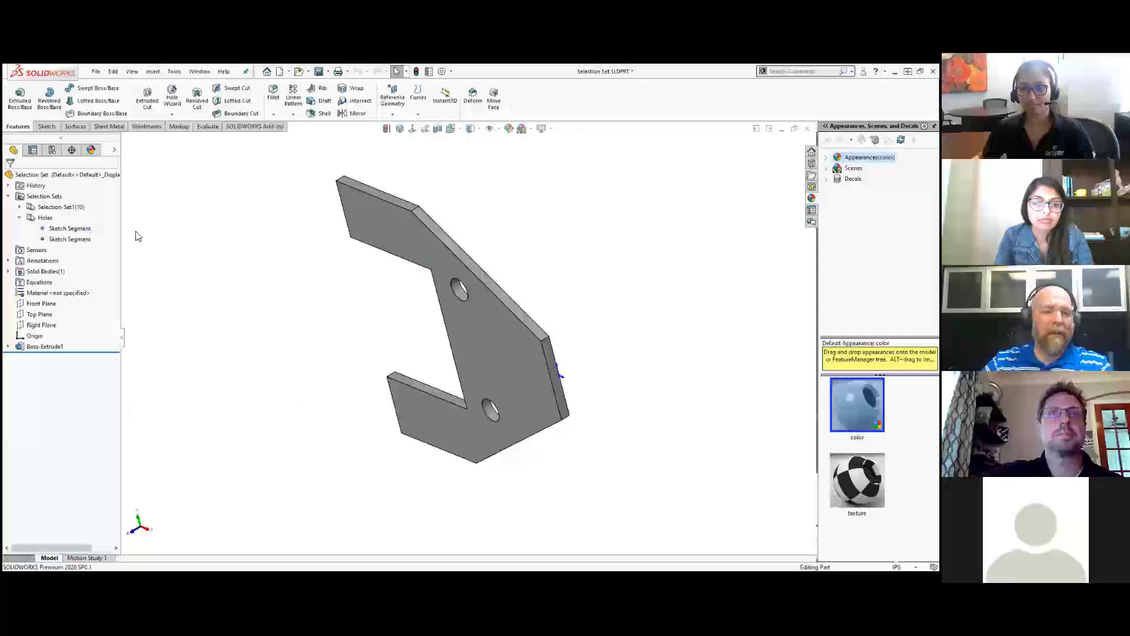
left_click(19, 217)
left_click(19, 217)
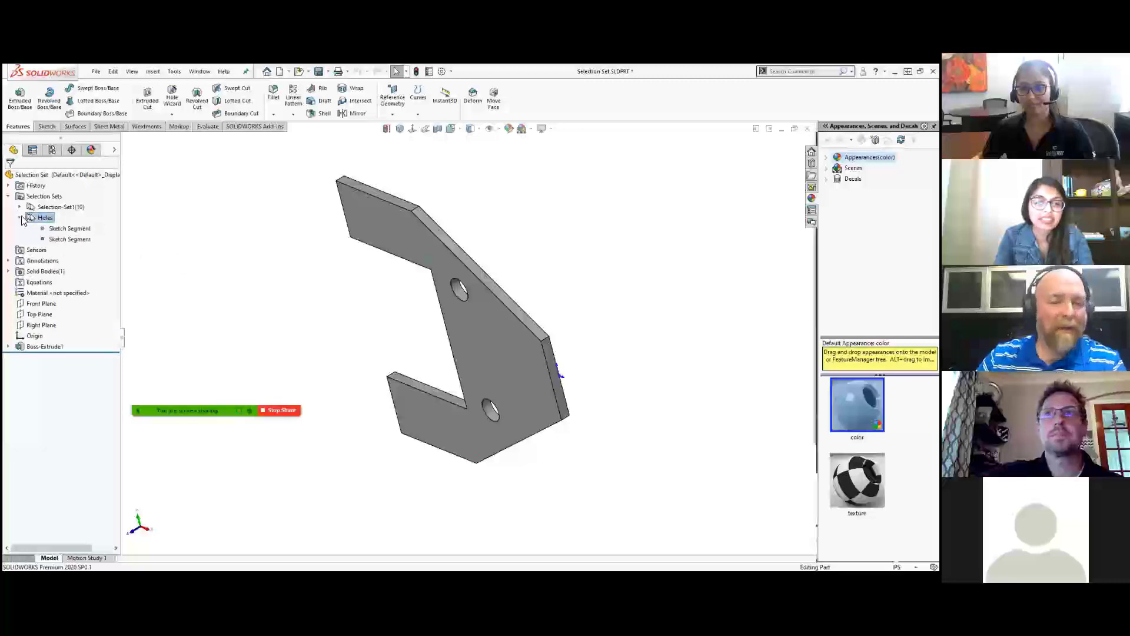
left_click(67, 228)
left_click(71, 239)
left_click(77, 229)
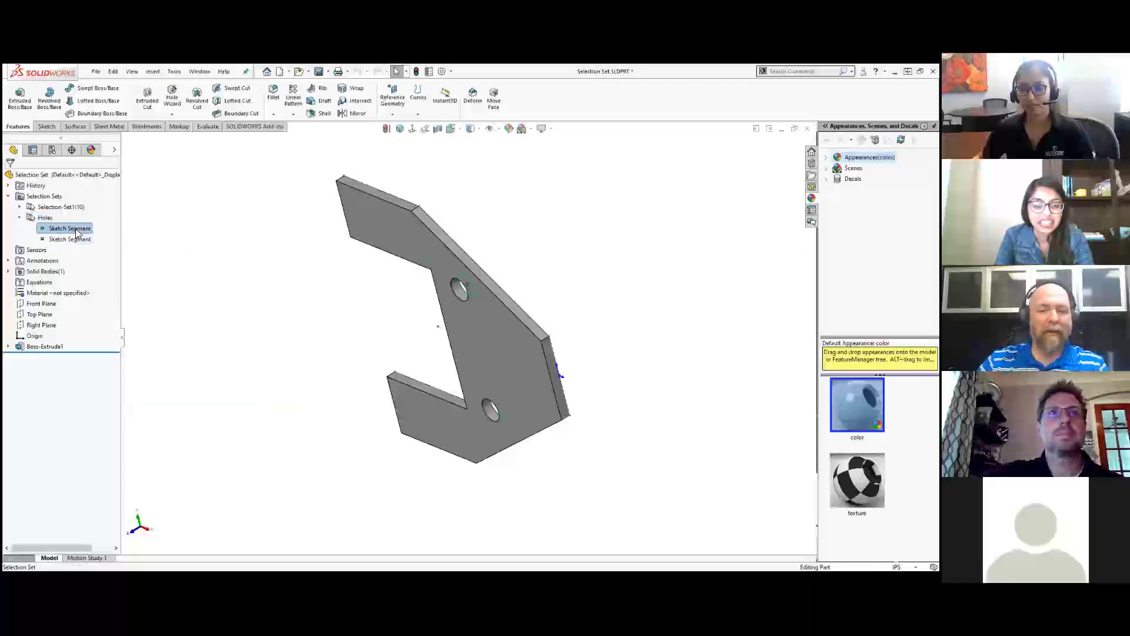
Step: Retry the boss extrusion with the whole Holes selection set chosen, cancel it, and collapse the set
left_click(41, 217)
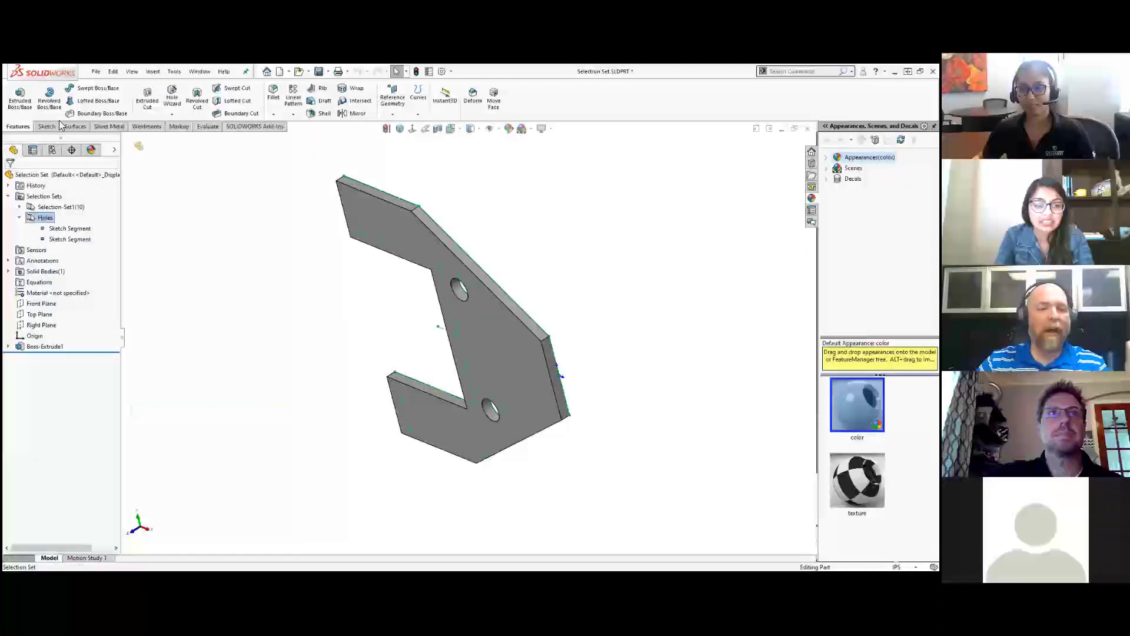
left_click(20, 97)
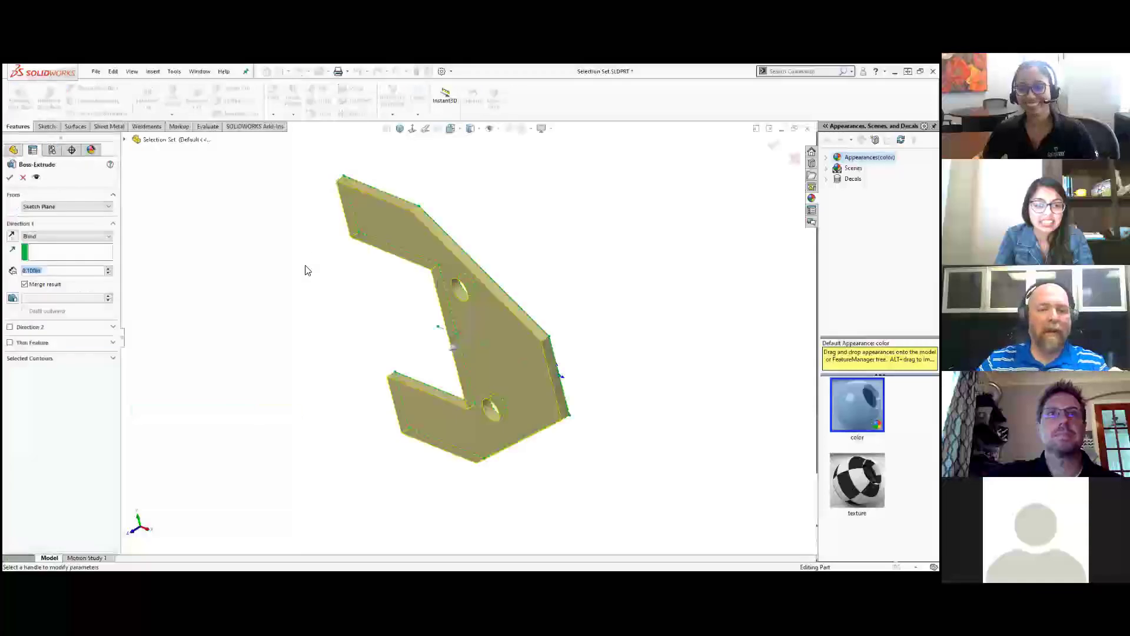
left_click(24, 178)
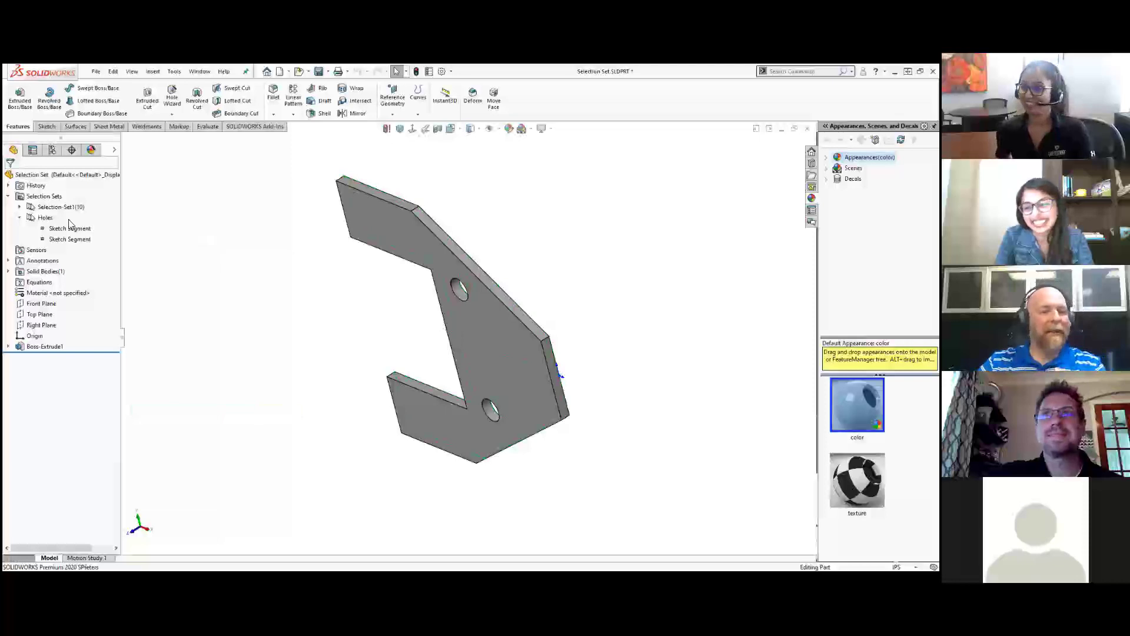
left_click(20, 217)
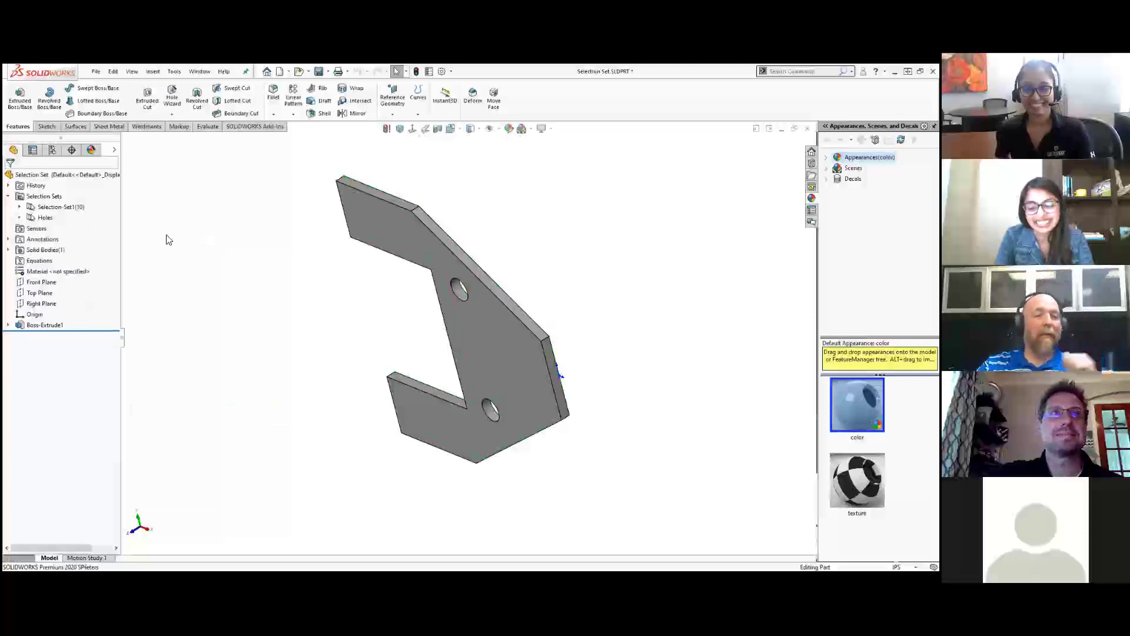
Step: Delete the Boss-Extrude1 feature while keeping its sketch, and show Sketch1 in the model
left_click(67, 207)
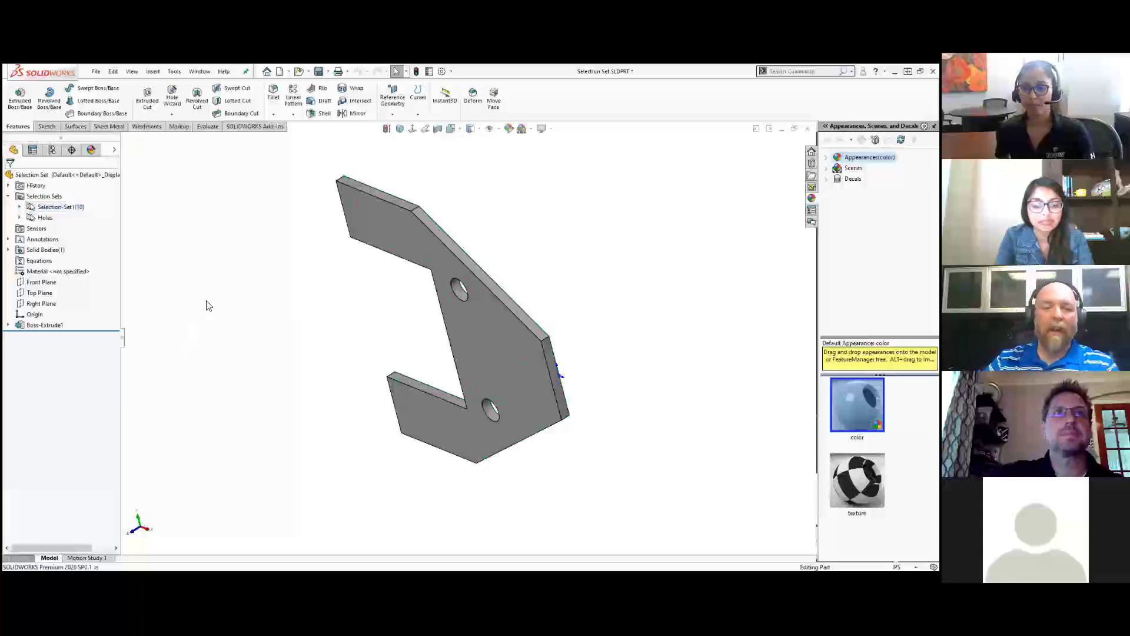
left_click(71, 326)
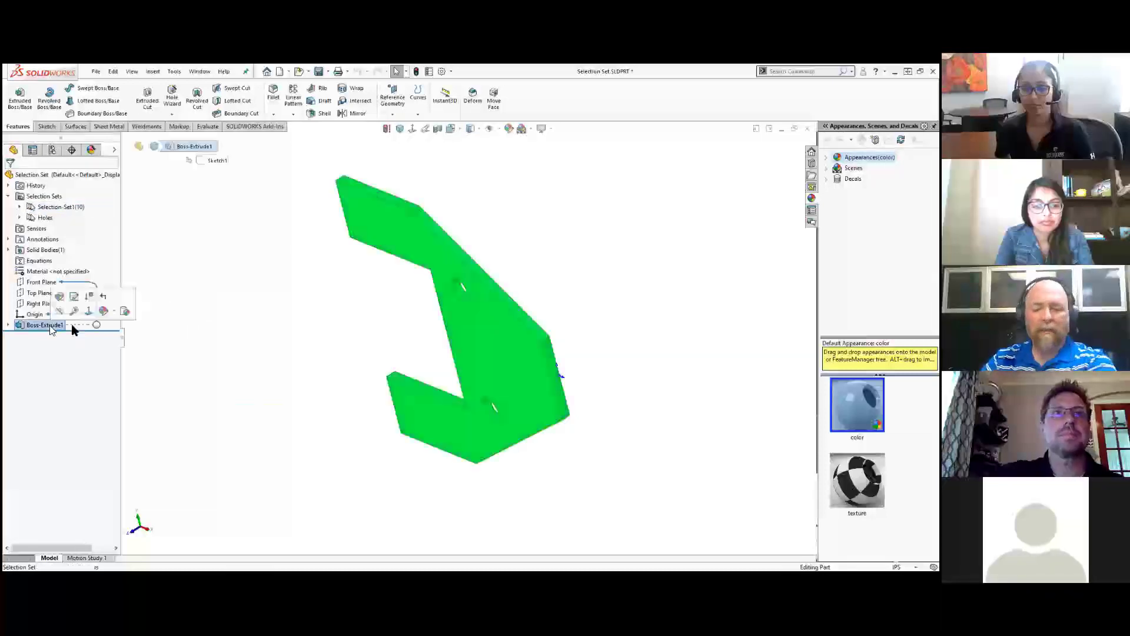
key("Delete")
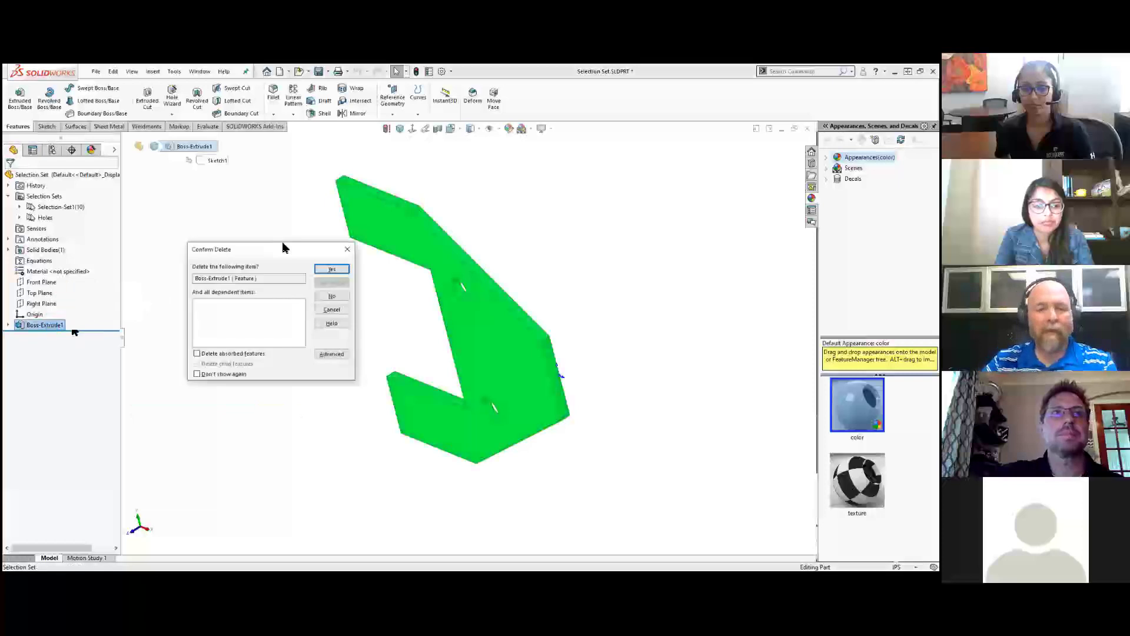
left_click(331, 271)
left_click(44, 313)
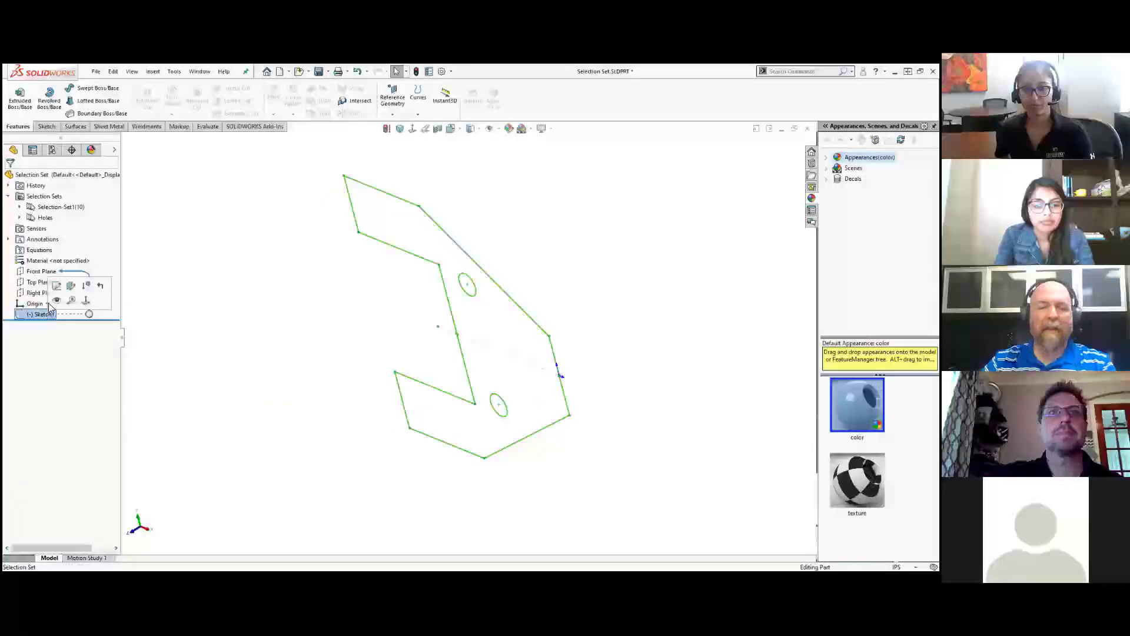
left_click(57, 302)
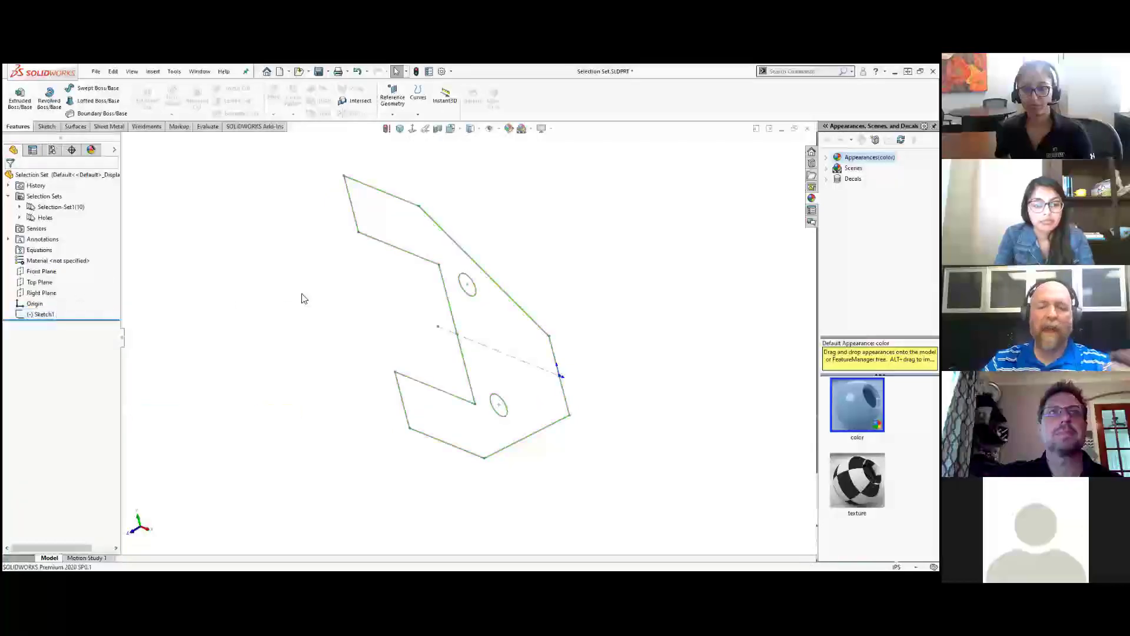
Step: Select the long slanted outline line and the adjoining upper line, and look up the Save Selection options for a new selection set
left_click(467, 255)
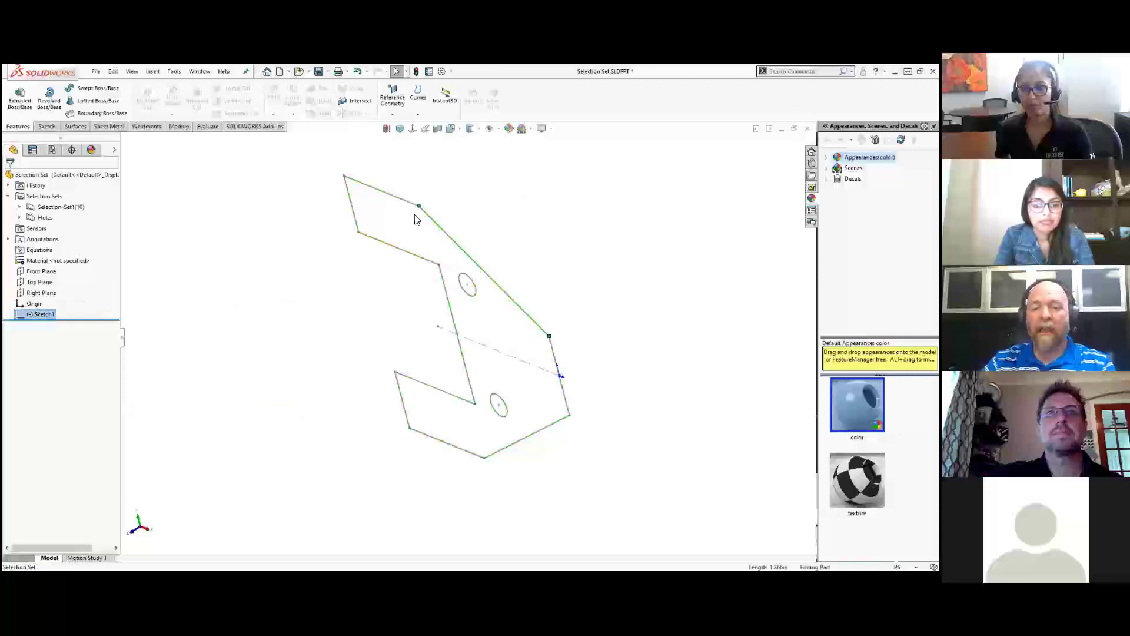
left_click(400, 203, "ctrl")
right_click(521, 225)
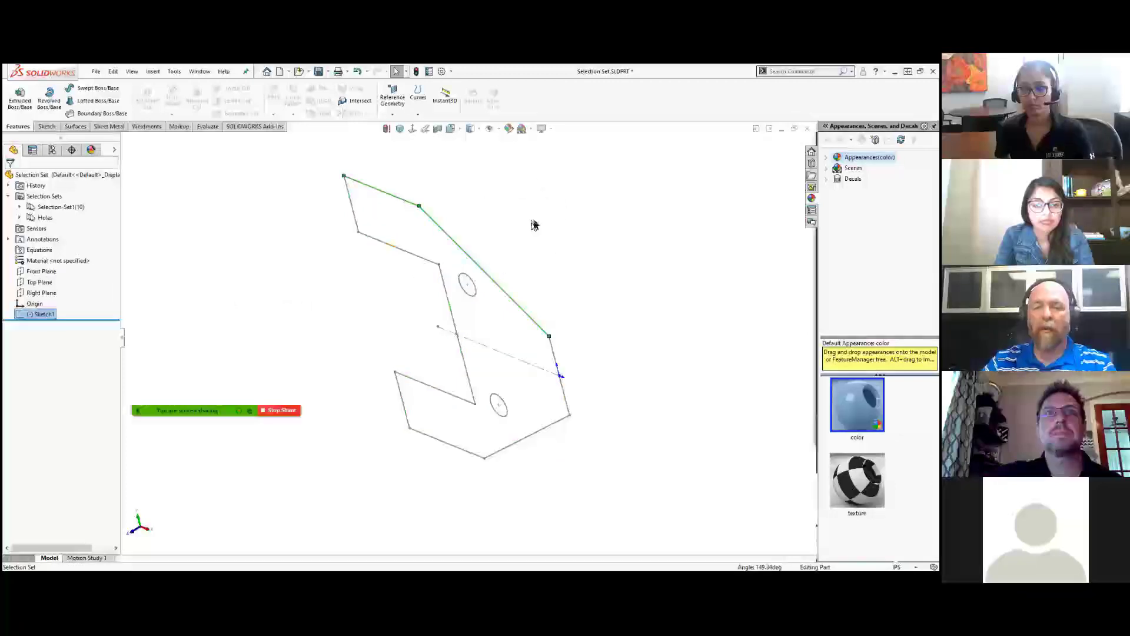
mouse_move(579, 314)
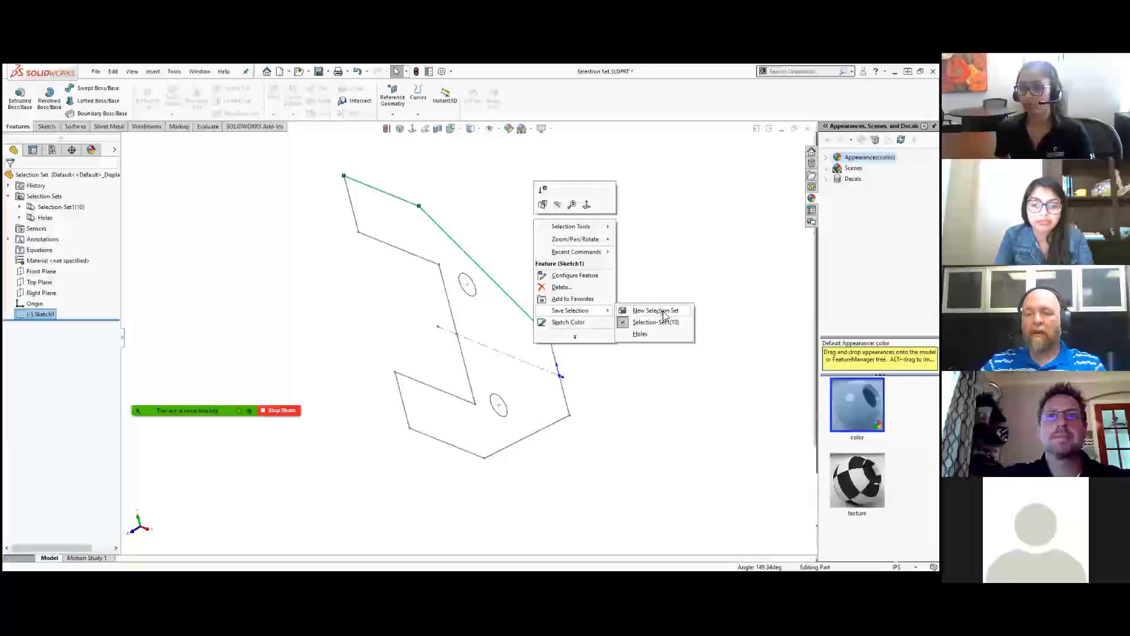
left_click(681, 248)
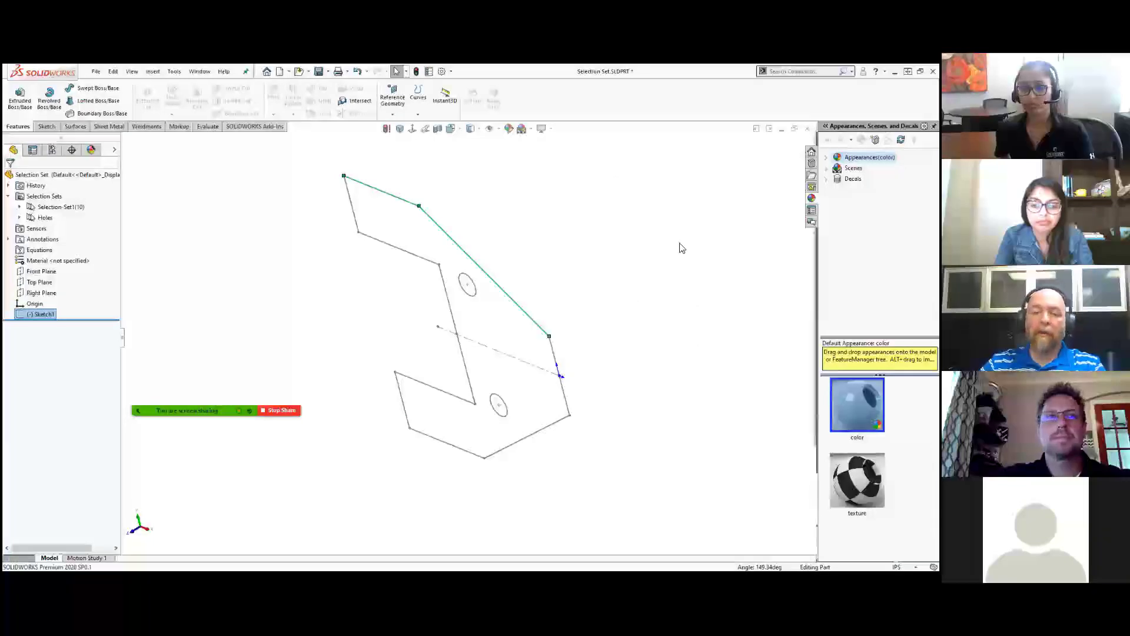
Step: Hide Sketch1 and close the Selection Set part to return to the Instant2D part
left_click(360, 253)
left_click(37, 314)
left_click(32, 312)
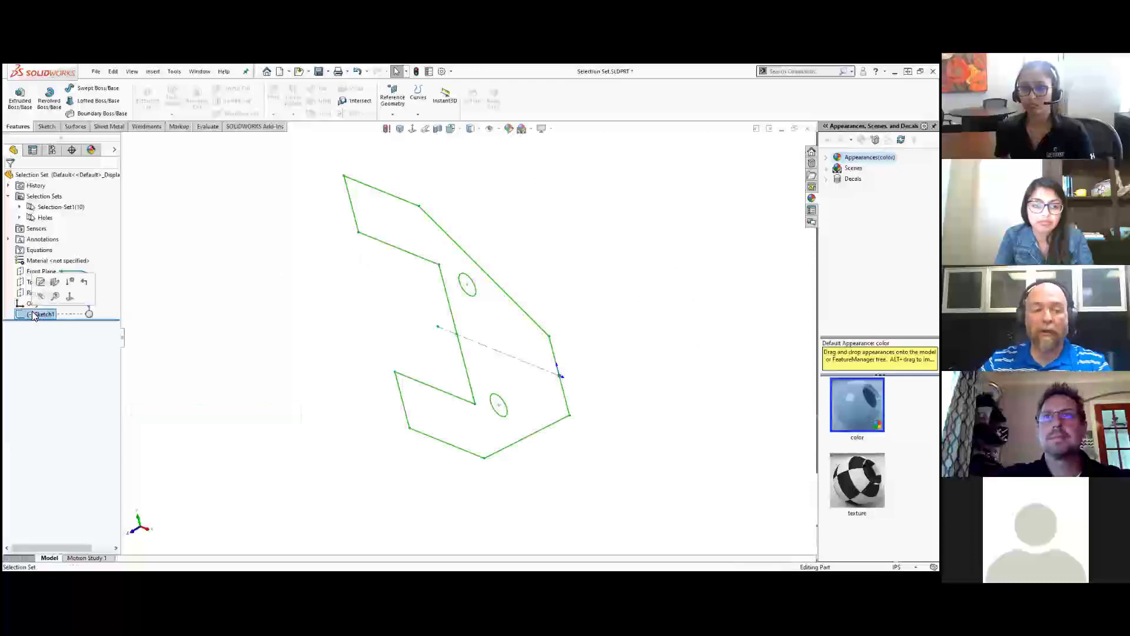
left_click(37, 298)
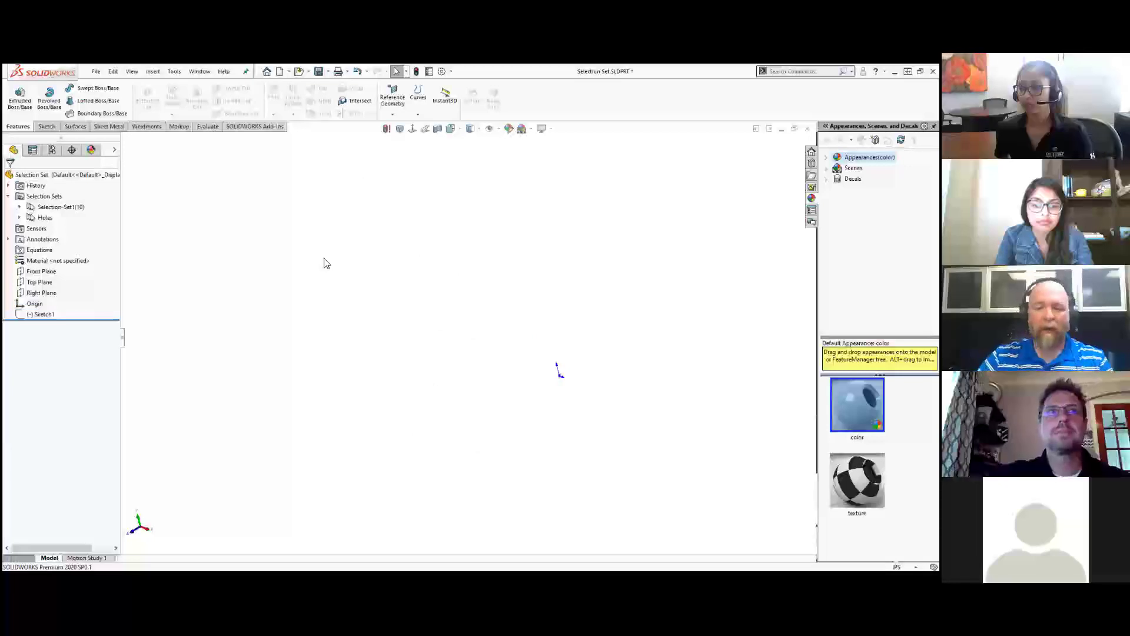
left_click(807, 128)
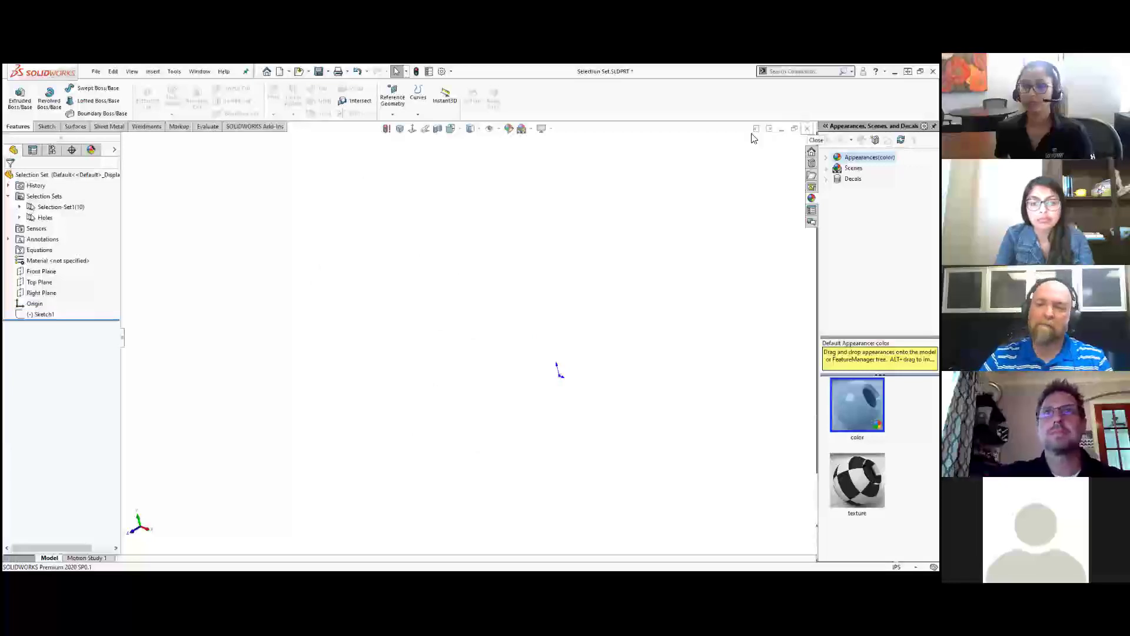
left_click(443, 327)
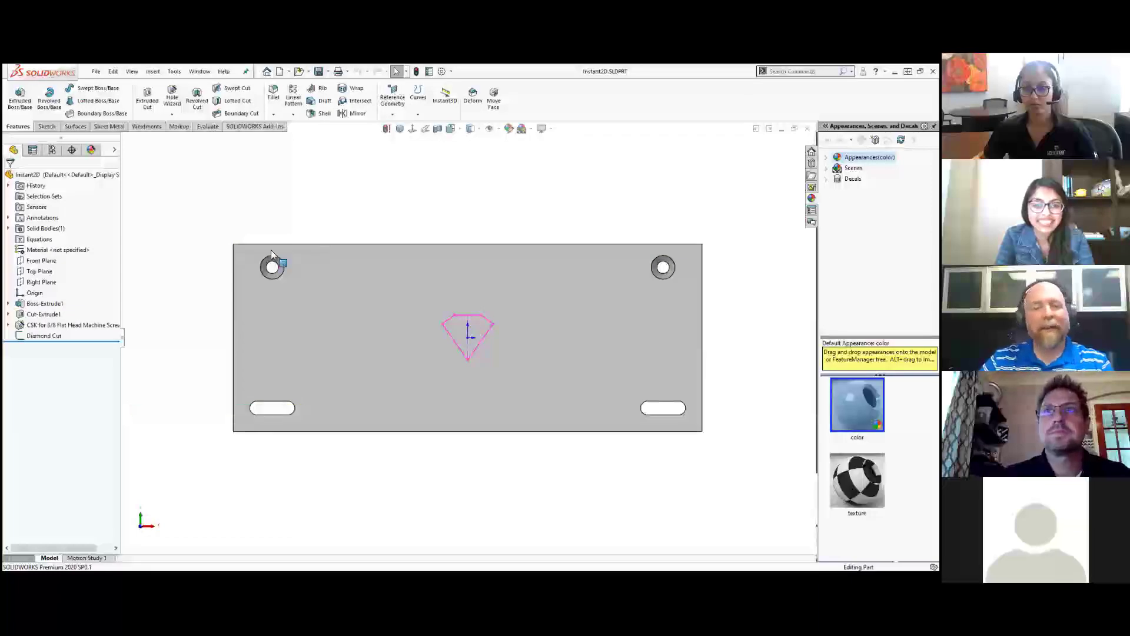
Step: Open the Diamond Cut sketch for editing with Instant2D active
left_click(50, 336)
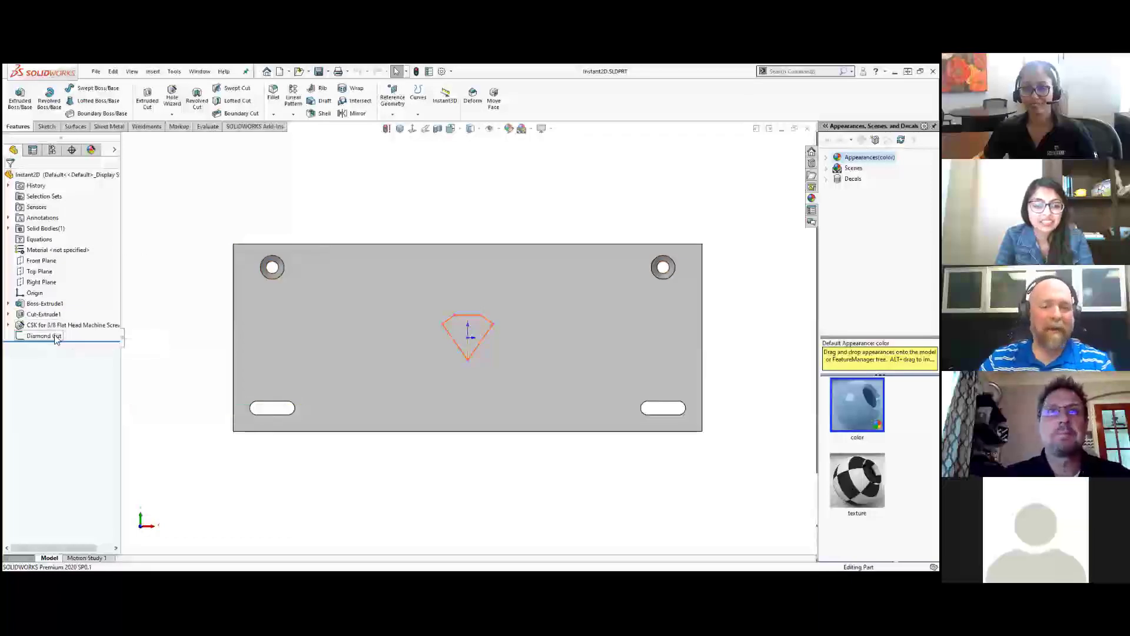
left_click(63, 306)
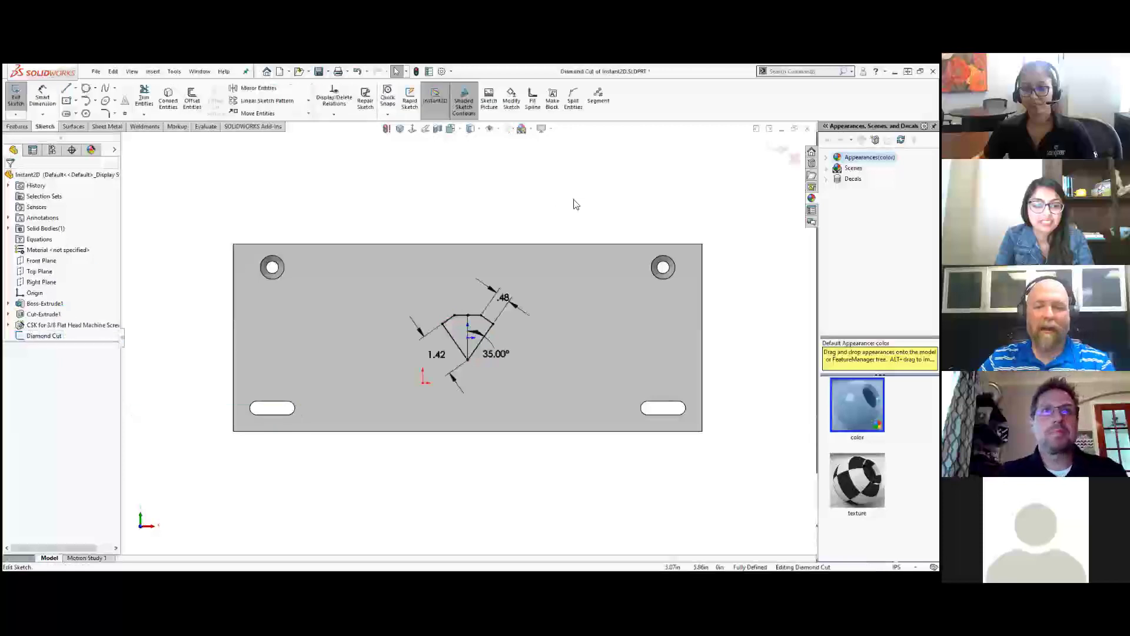
scroll(494, 201, "down", 3)
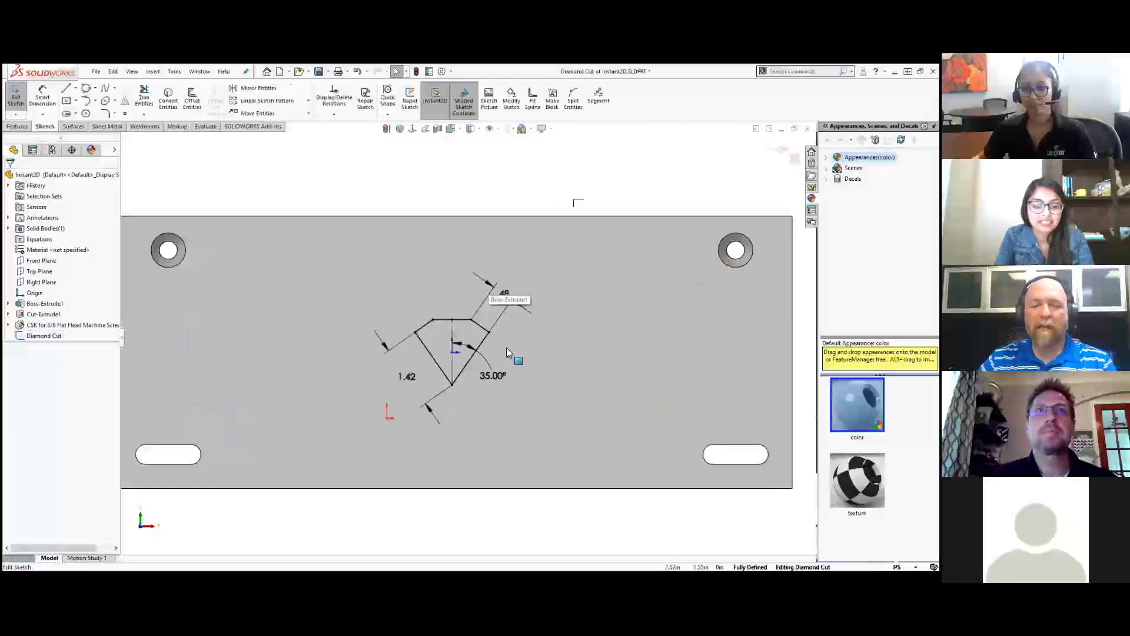
left_click(436, 99)
Step: Open the 0.48 in dimension for in-place editing and in the Modify dialog, cancelling both without a change
double_click(499, 268)
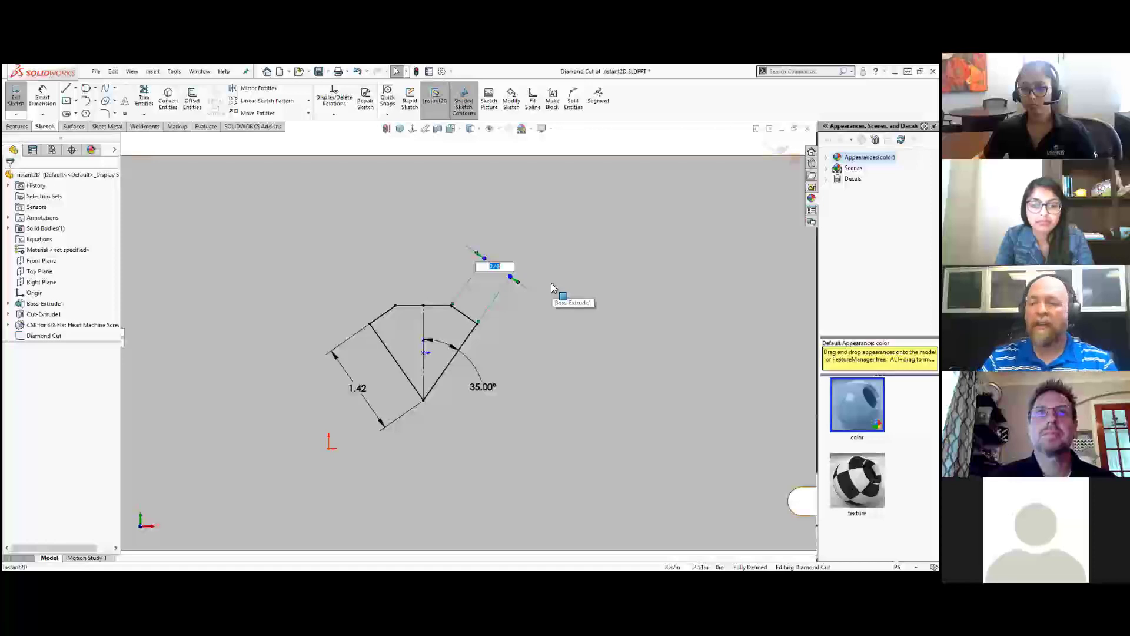
left_click(592, 140)
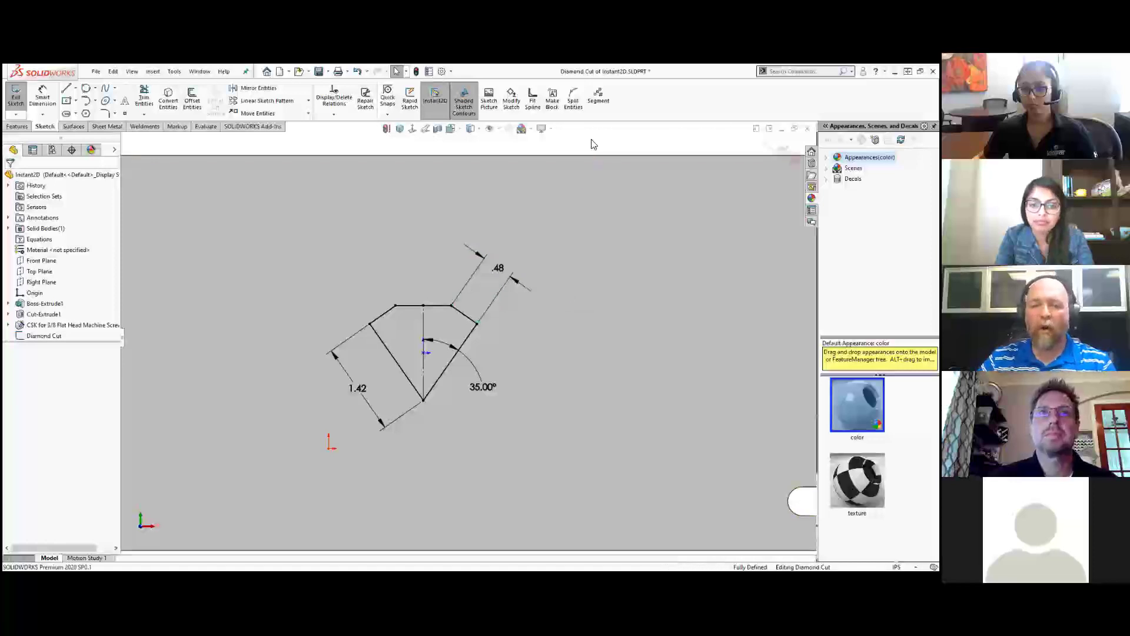
left_click(499, 269)
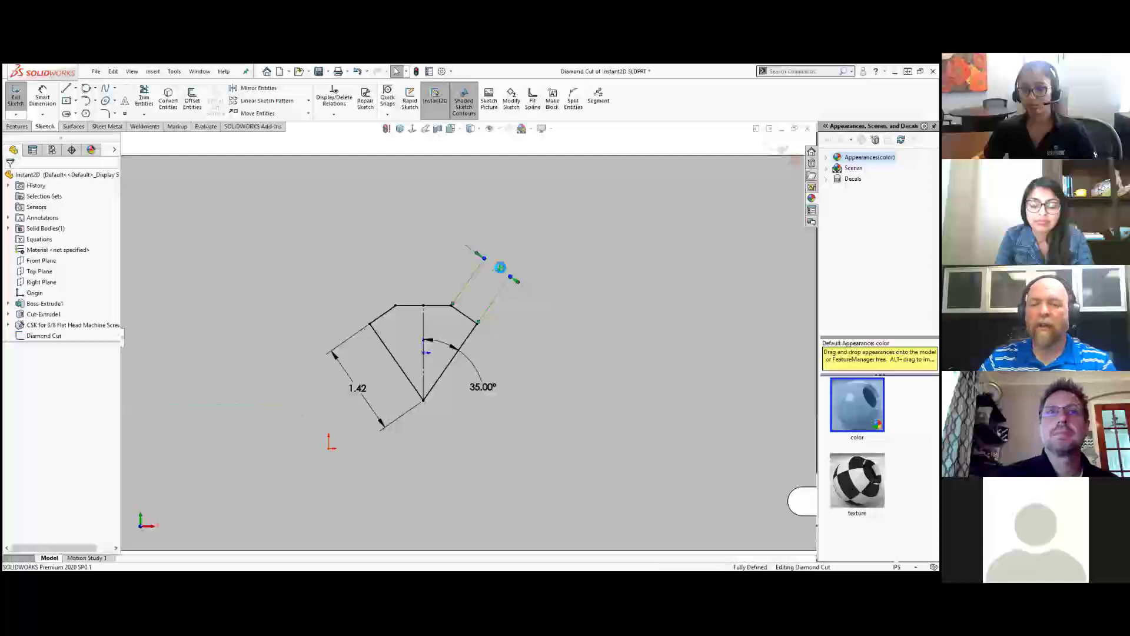
double_click(500, 269)
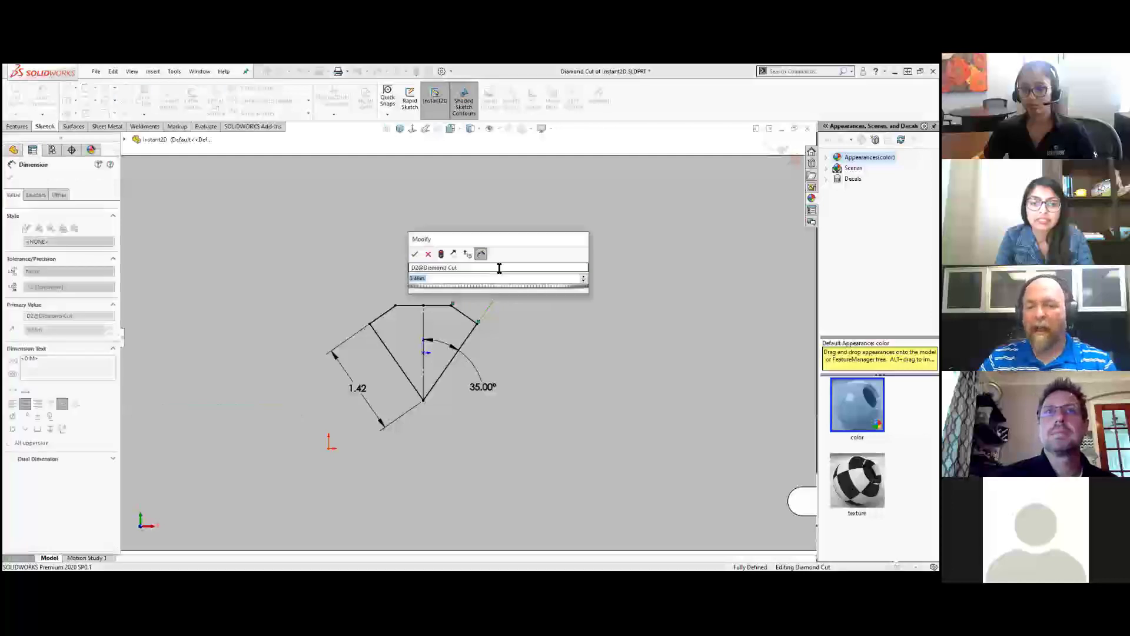
left_click(428, 254)
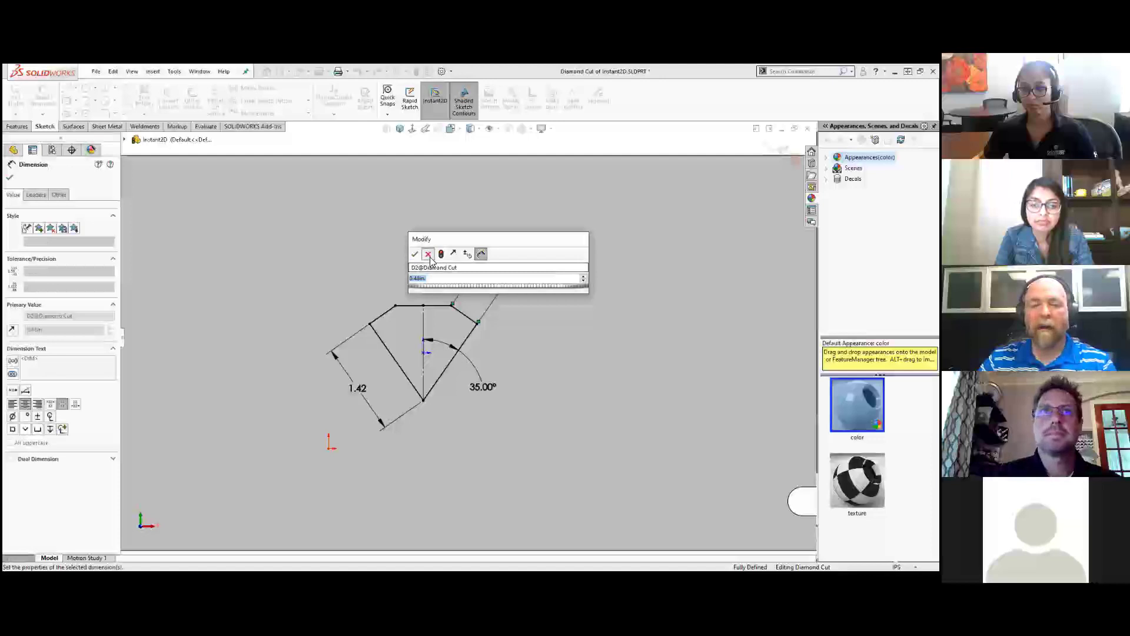
Step: Use the Instant2D handles to set the diamond's short slanted edge to 0.65 in and its angle from the centerline to 45°
left_click(503, 270)
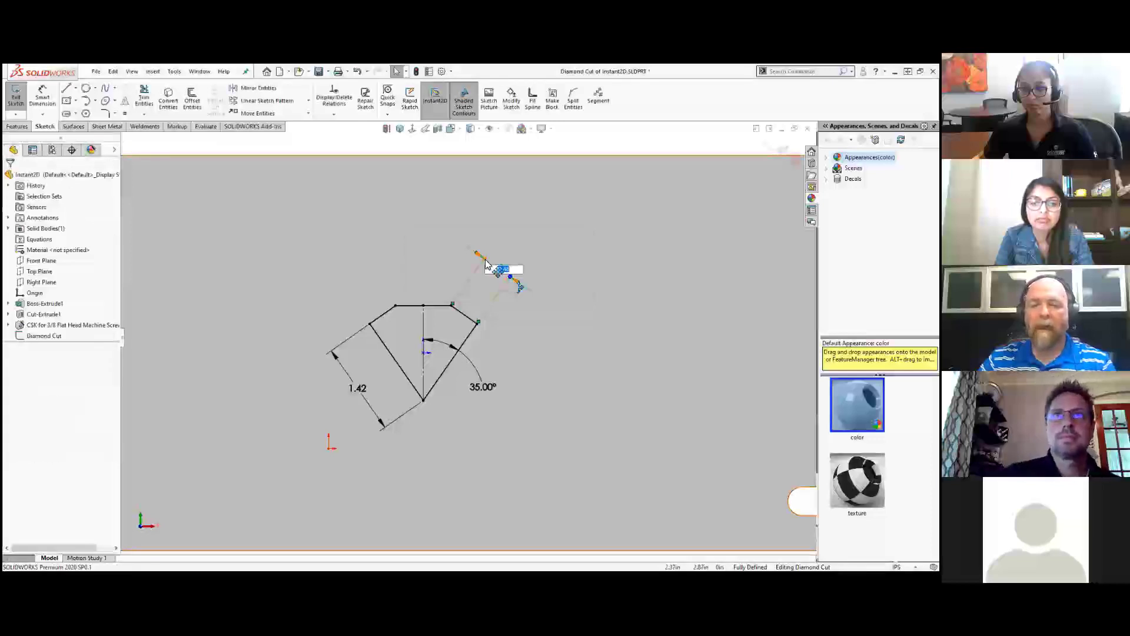
mouse_move(486, 265)
left_mouse_down()
mouse_move(486, 242)
mouse_move(494, 248)
left_mouse_up()
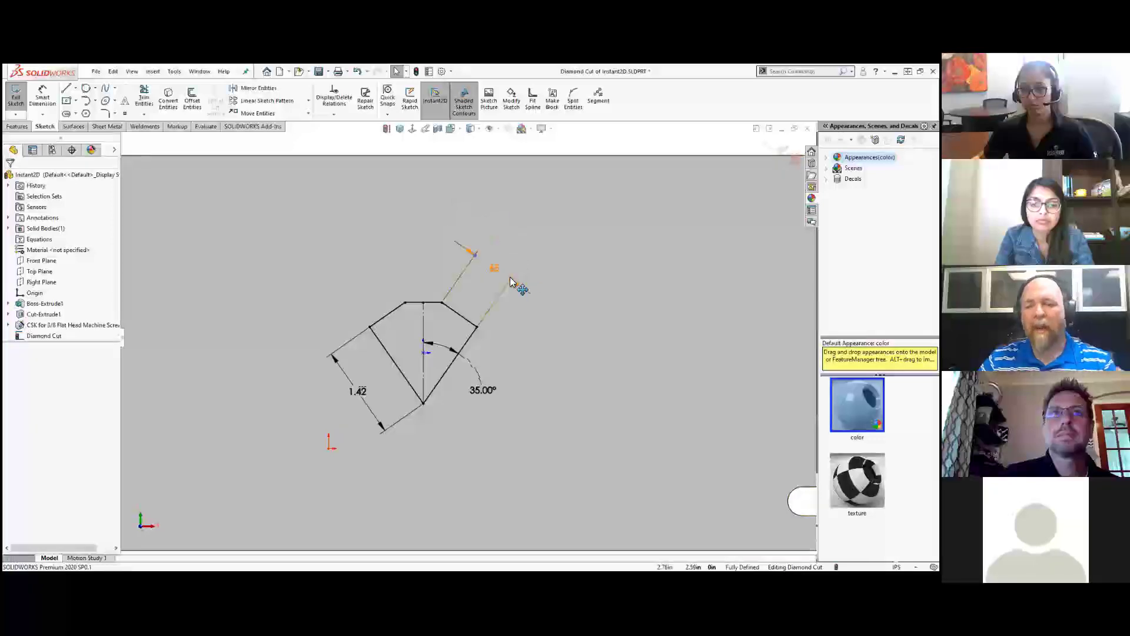
scroll(484, 295, "down", 3)
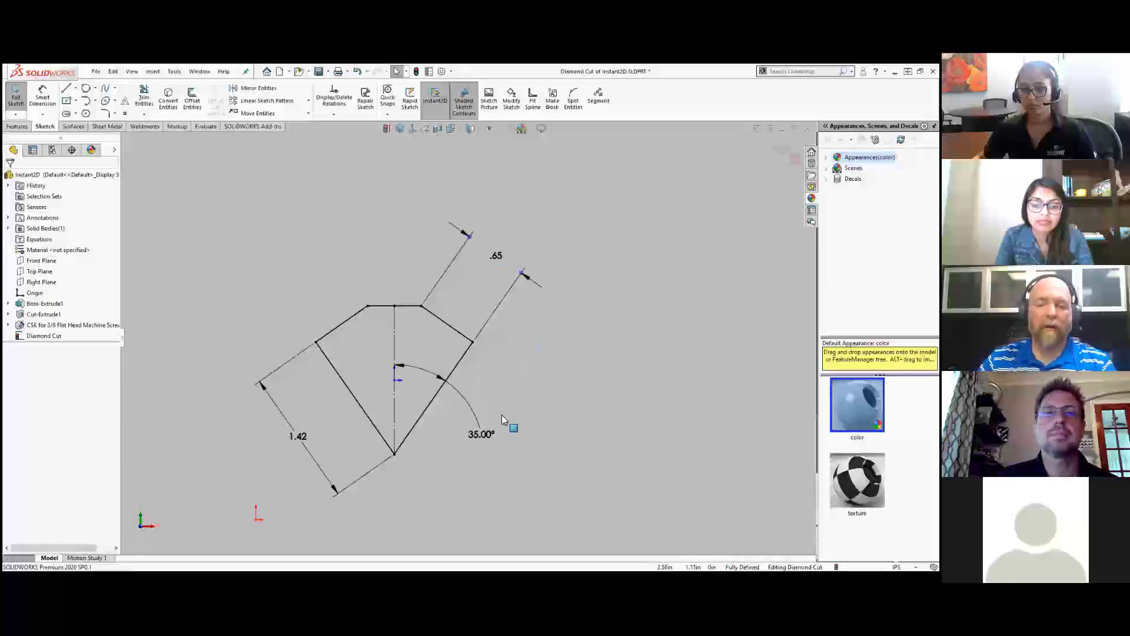
left_click(490, 435)
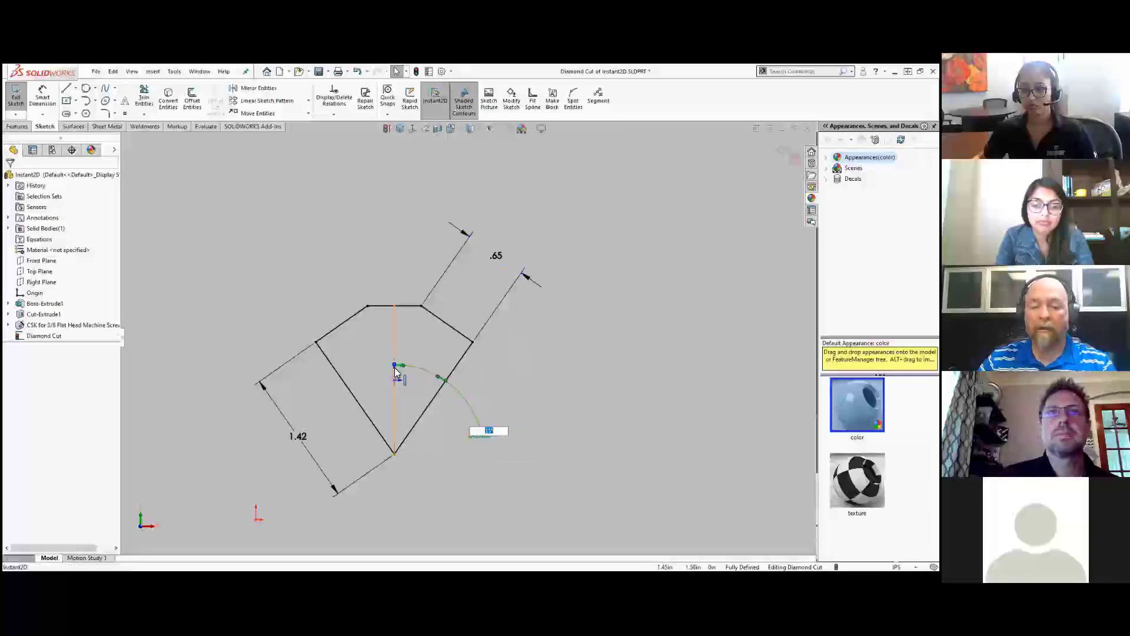
mouse_move(394, 365)
left_mouse_down()
mouse_move(425, 358)
mouse_move(382, 345)
left_mouse_up()
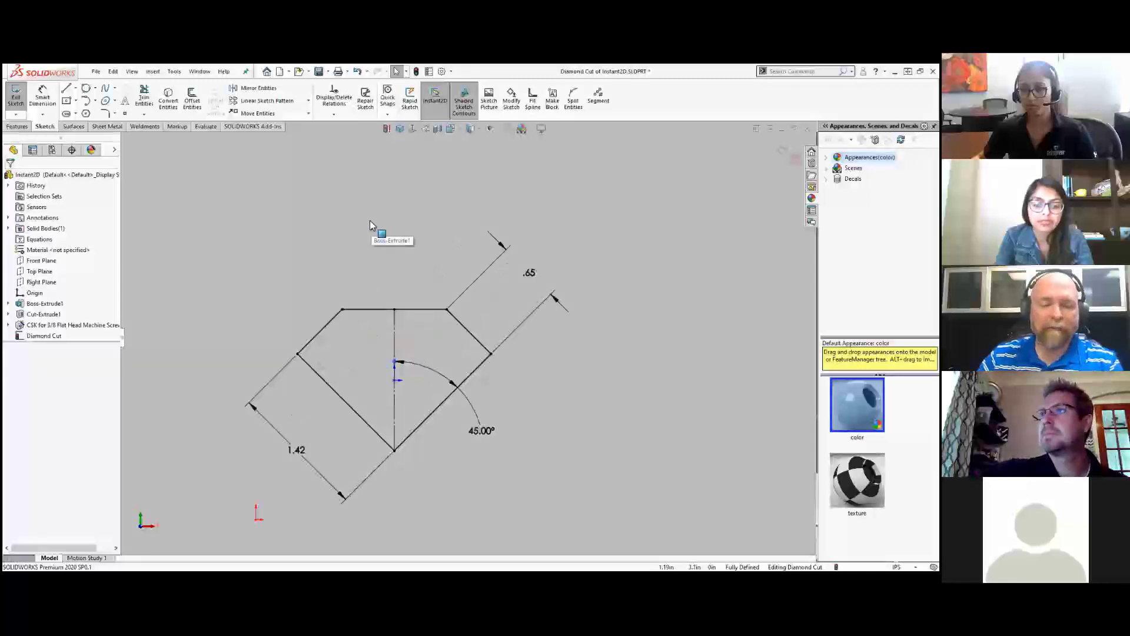
Step: Use Instant2D to set the diamond's long lower slanted edge to 1.5 in
left_click(322, 274)
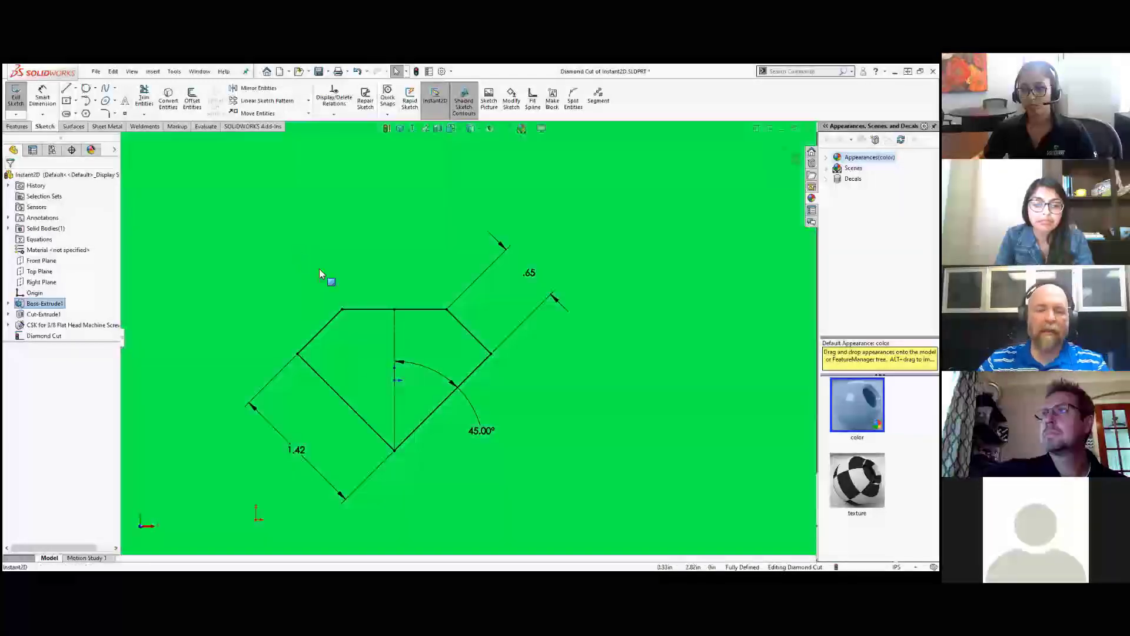
left_click(301, 450)
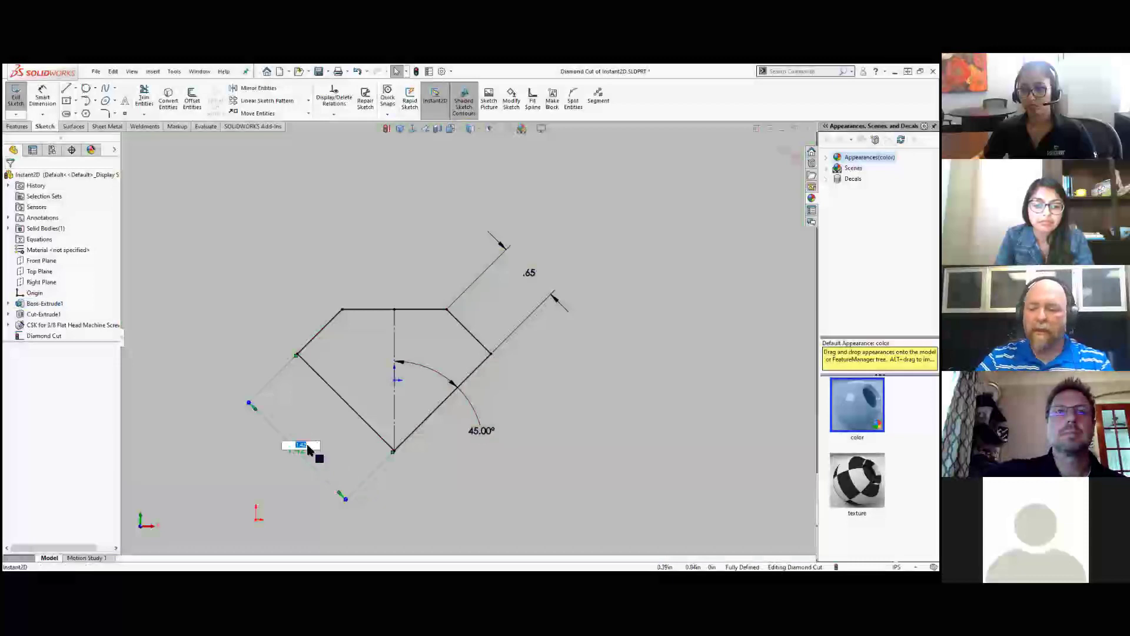
type("1.5")
key("Return")
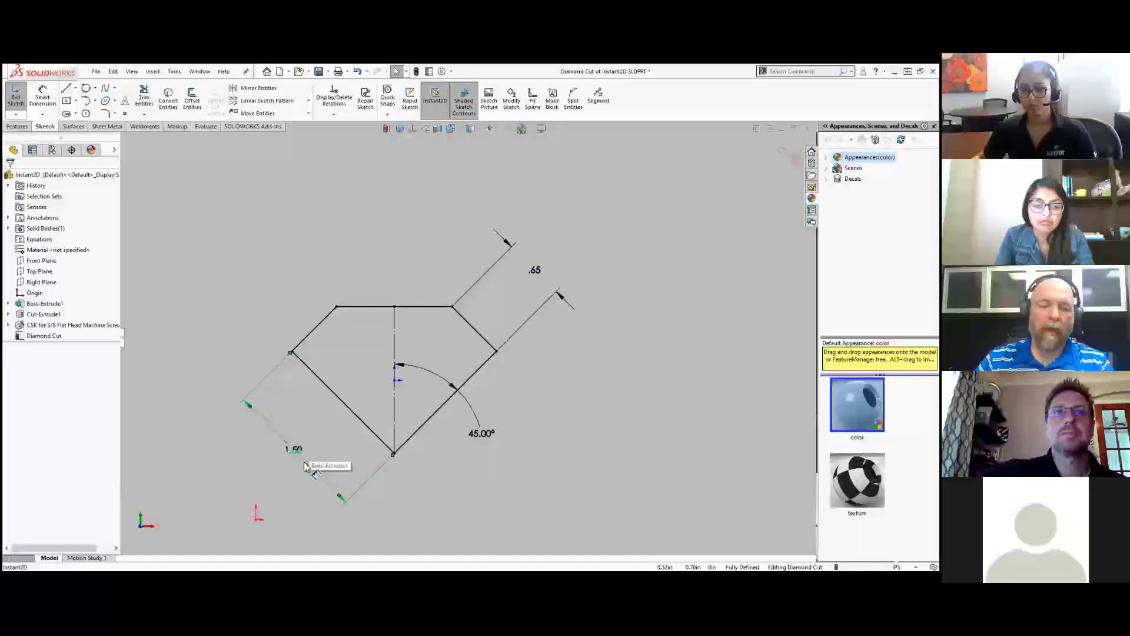
left_click(321, 272)
scroll(330, 265, "up", 5)
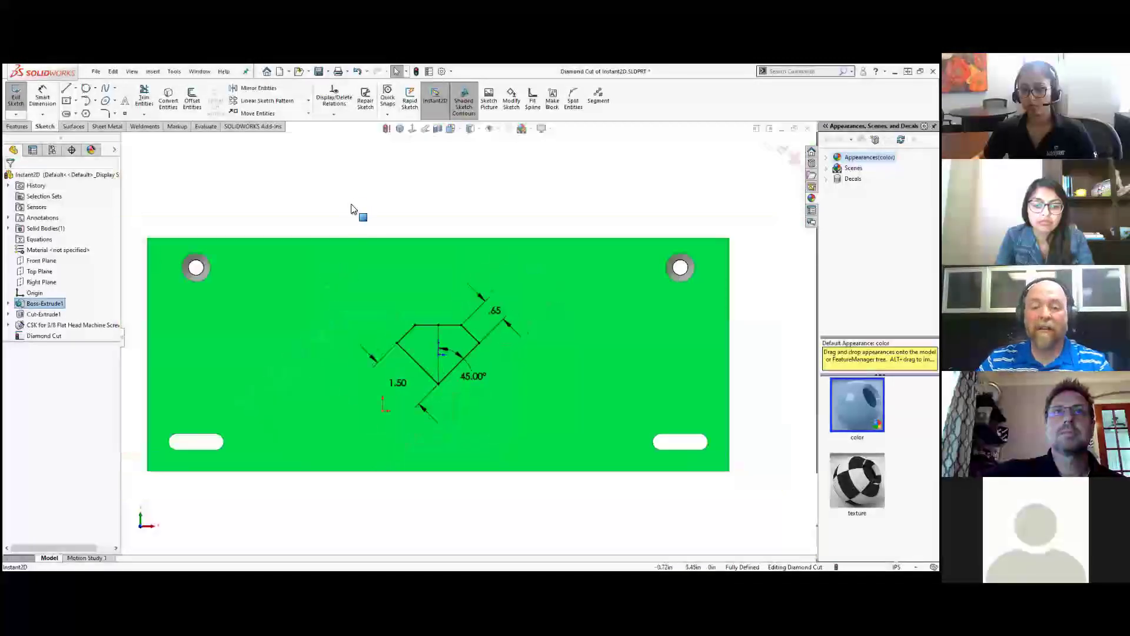
left_click(354, 199)
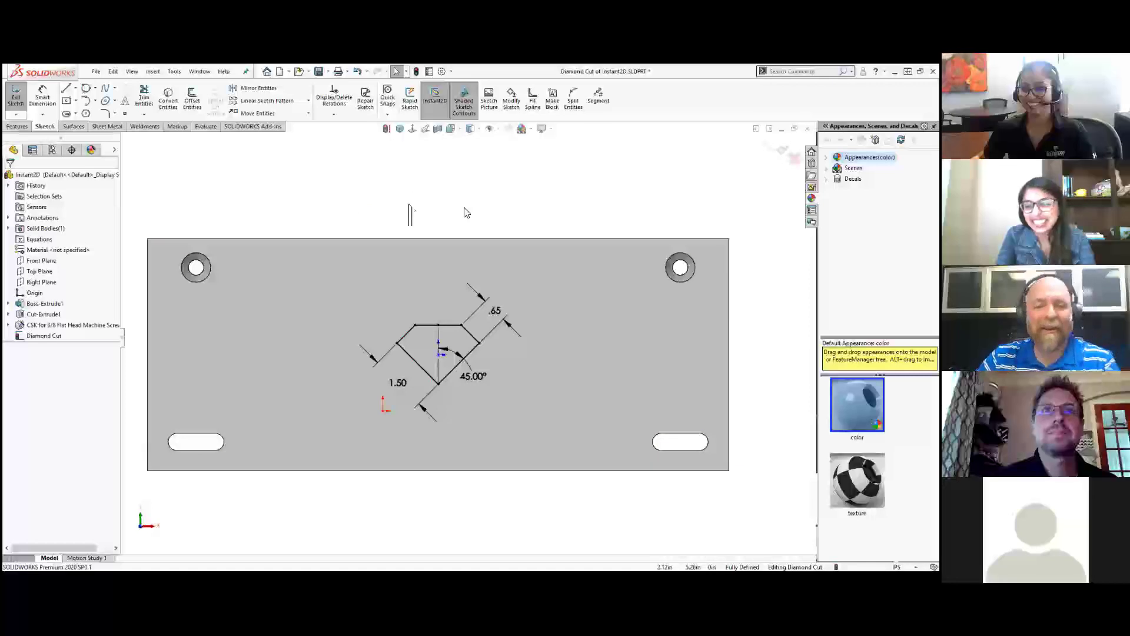
Step: Reposition the 45° angle dimension, switch it to its explementary angle, and pull the arc closer to the diamond's lower vertex
scroll(461, 401, "down", 4)
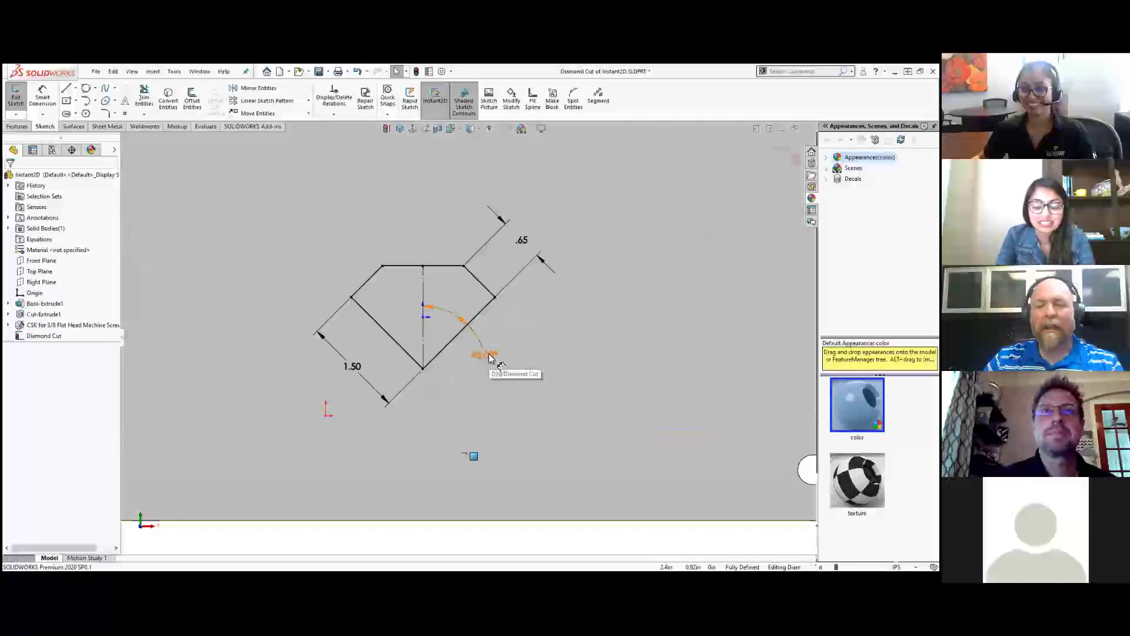
mouse_move(490, 361)
left_mouse_down()
mouse_move(486, 333)
mouse_move(458, 311)
mouse_move(489, 352)
left_mouse_up()
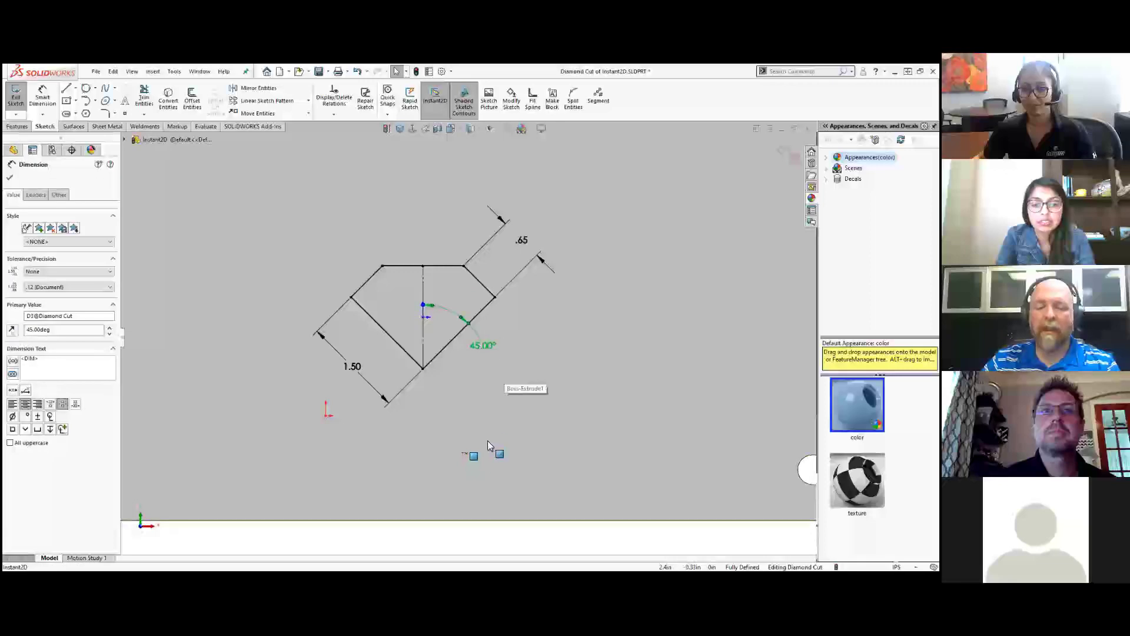
left_click(488, 531)
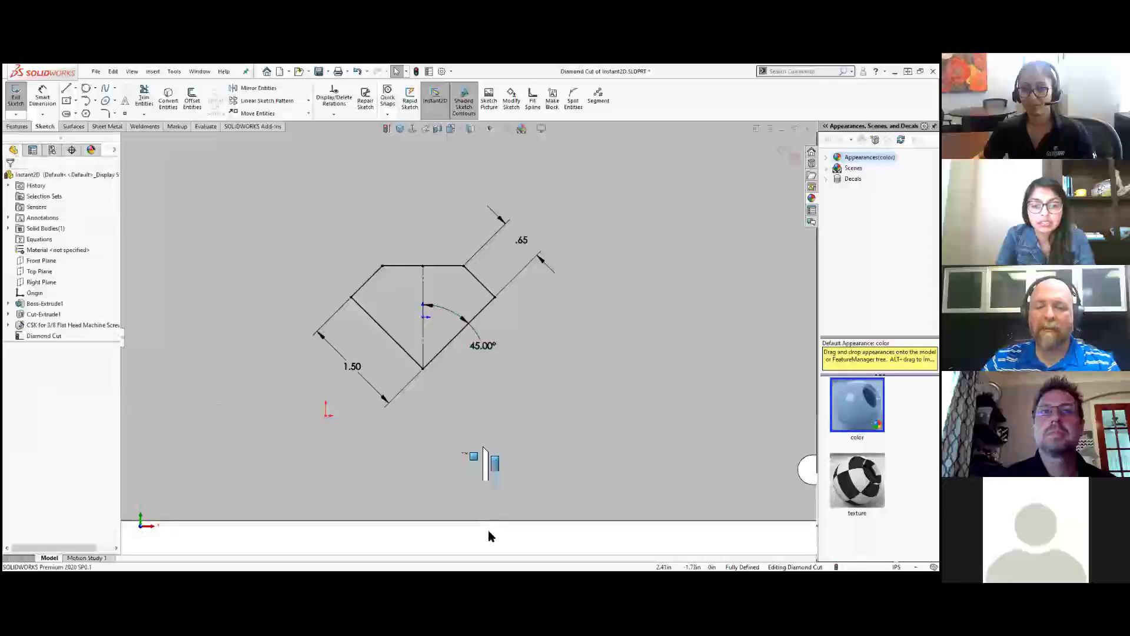
right_click(485, 349)
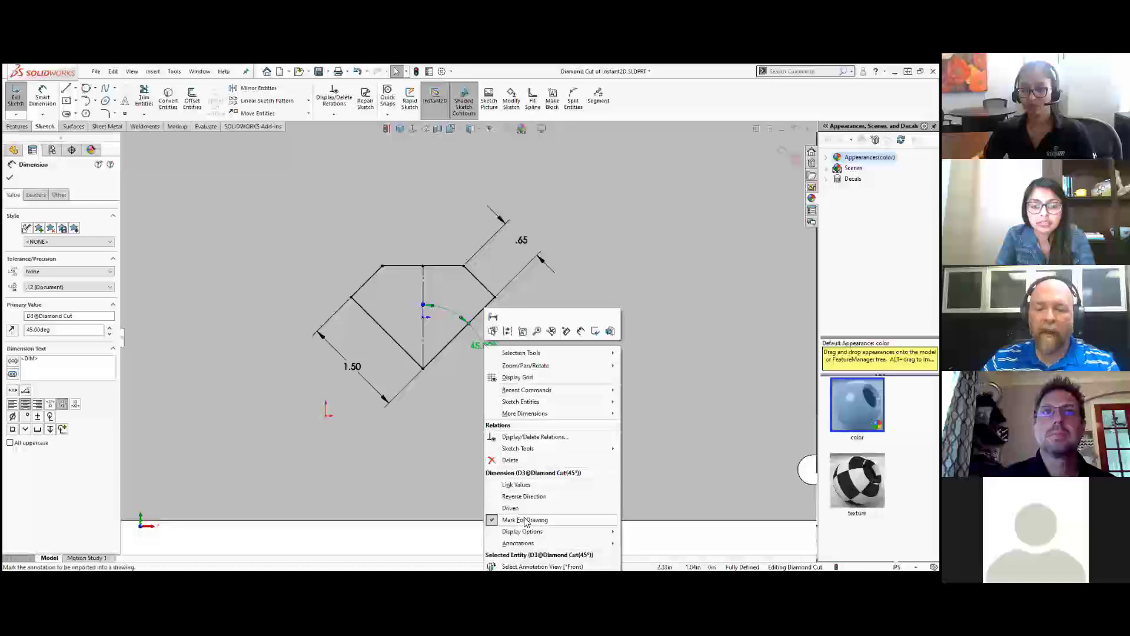
mouse_move(532, 533)
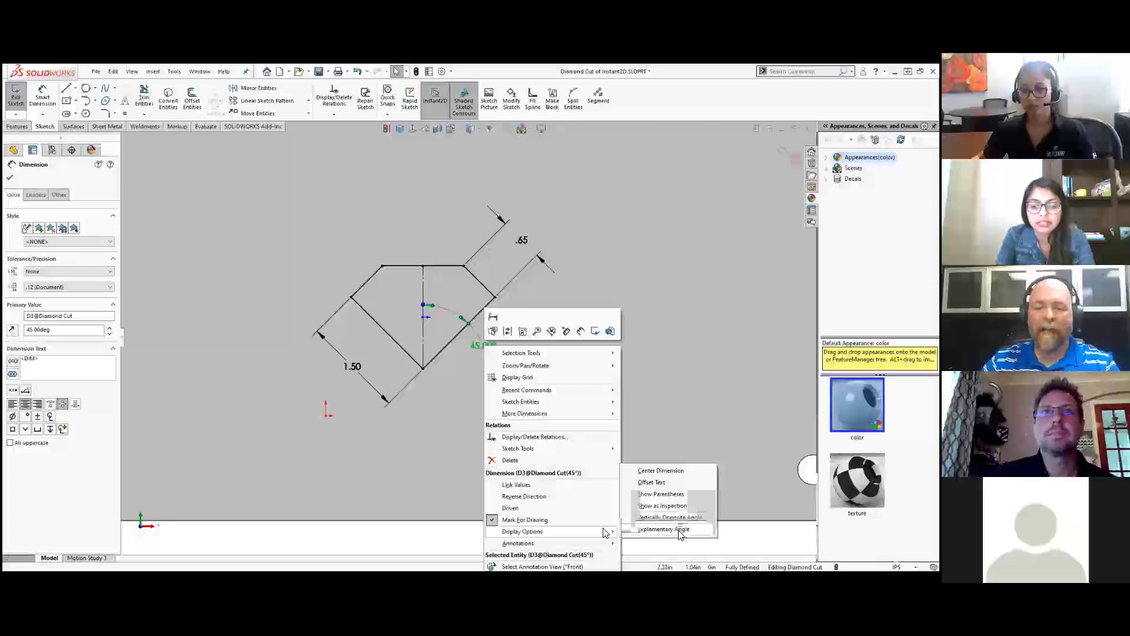
left_click(680, 530)
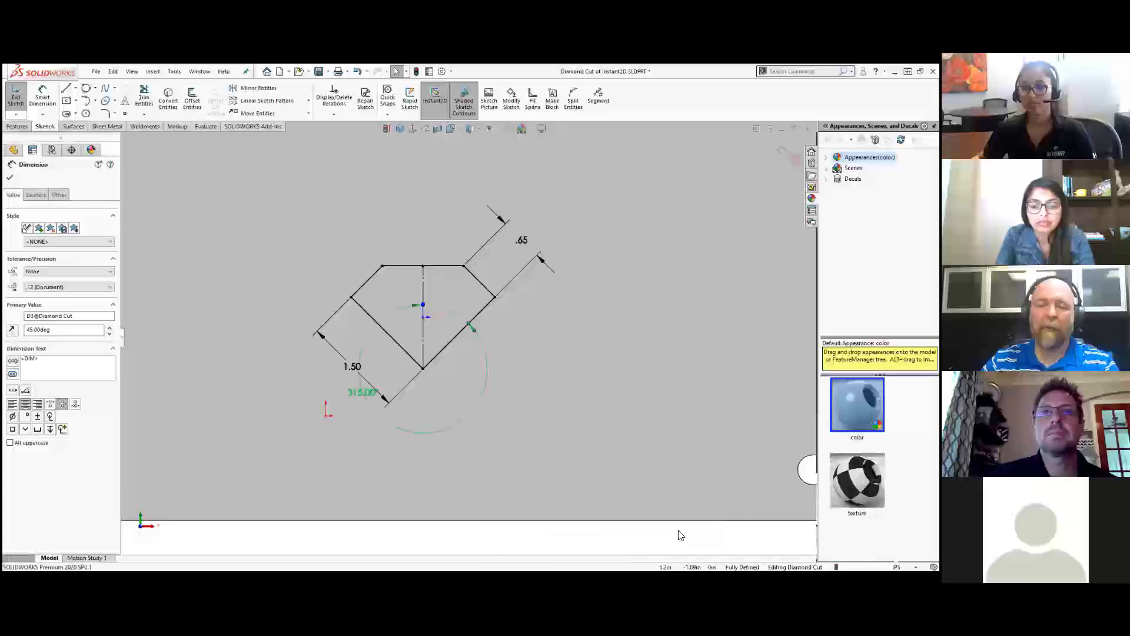
left_click(342, 432)
mouse_move(390, 390)
left_mouse_down()
mouse_move(434, 362)
mouse_move(403, 390)
mouse_move(387, 370)
left_mouse_up()
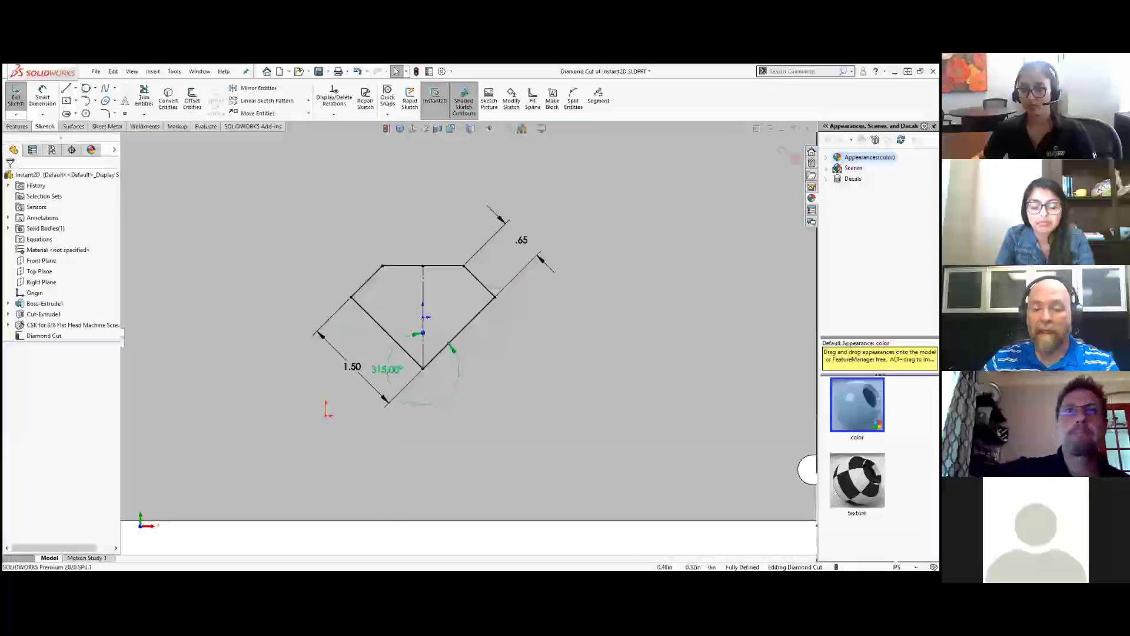
Step: Switch the 315° dimension back with the Explementary Angle option and place its text inside the diamond
right_click(390, 371)
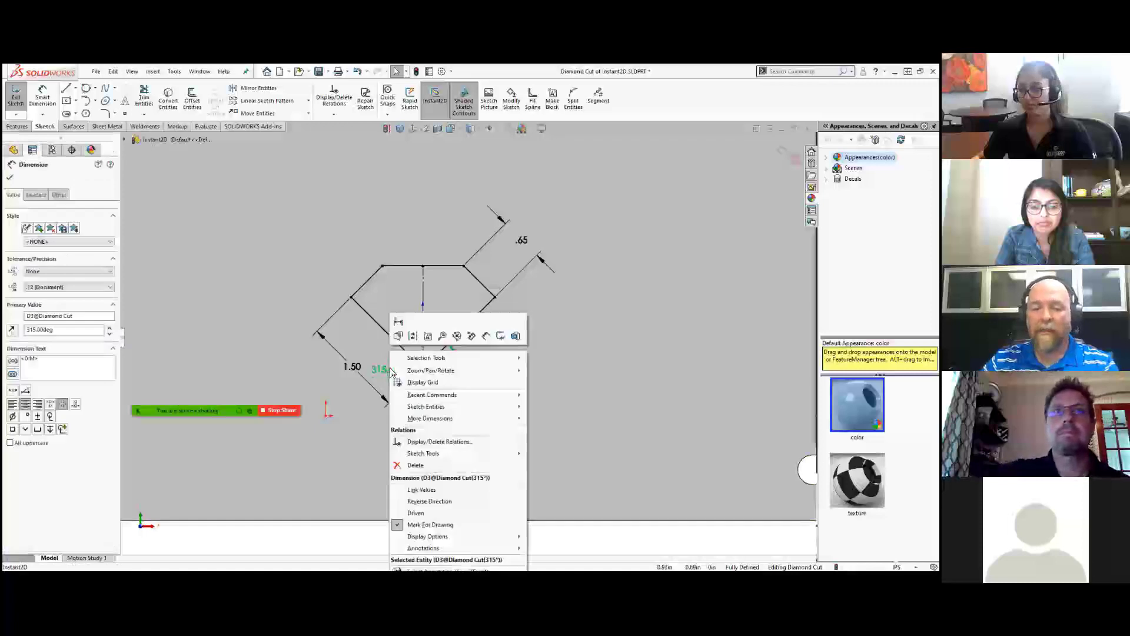
mouse_move(453, 537)
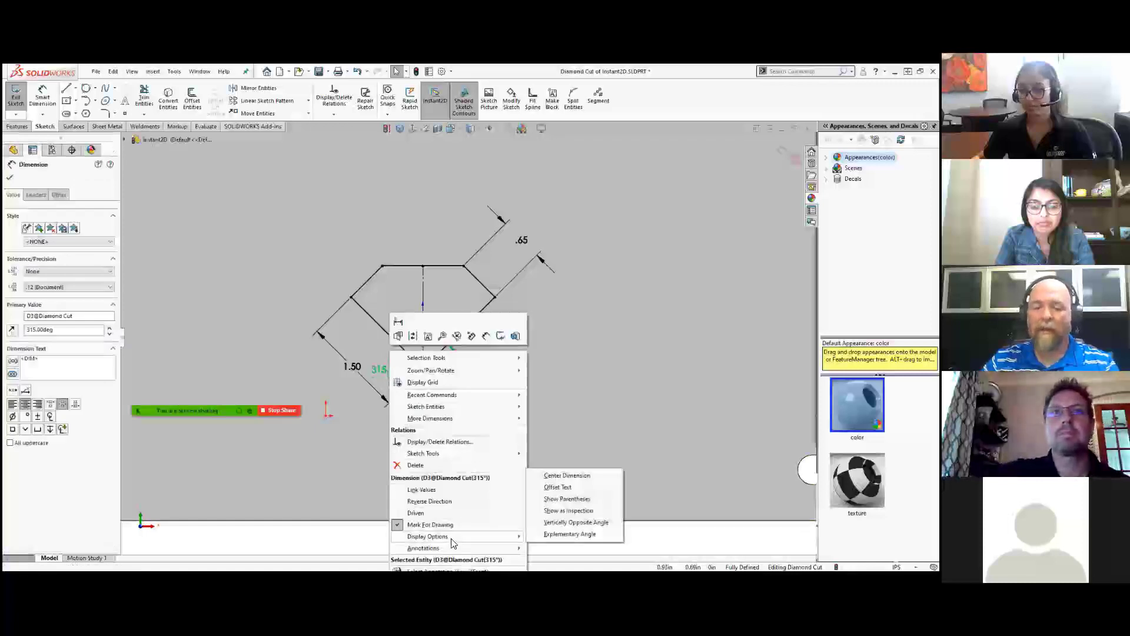
left_click(571, 535)
left_click_drag(459, 330, 451, 312)
left_click(510, 539)
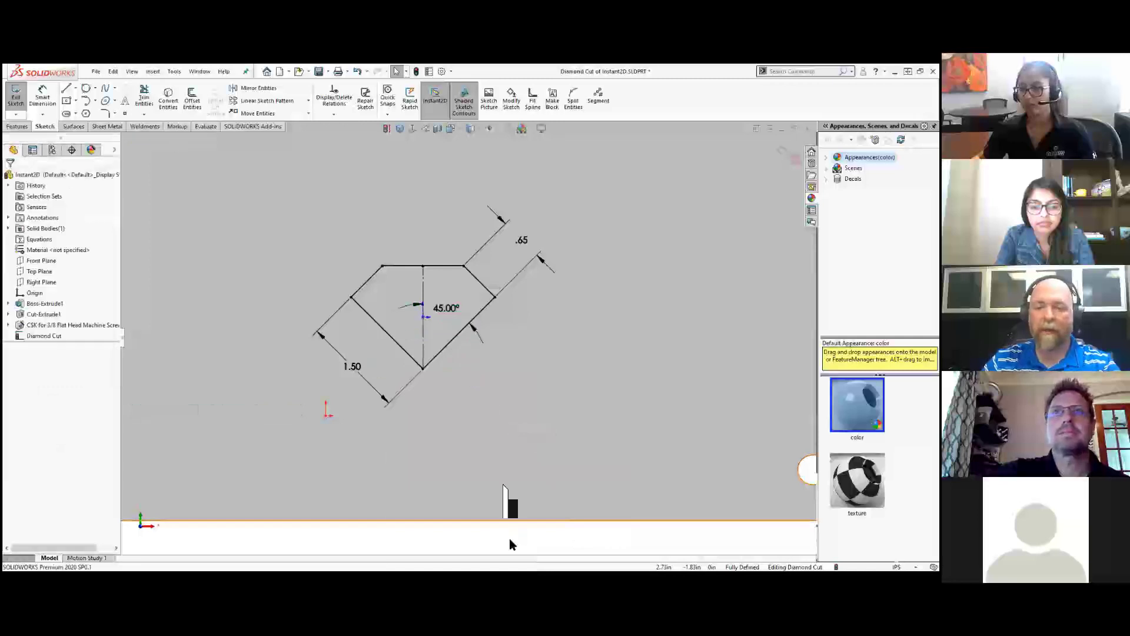
Step: Exit the Diamond Cut sketch and close the Instant2D part without saving the changes
scroll(505, 412, "up", 2)
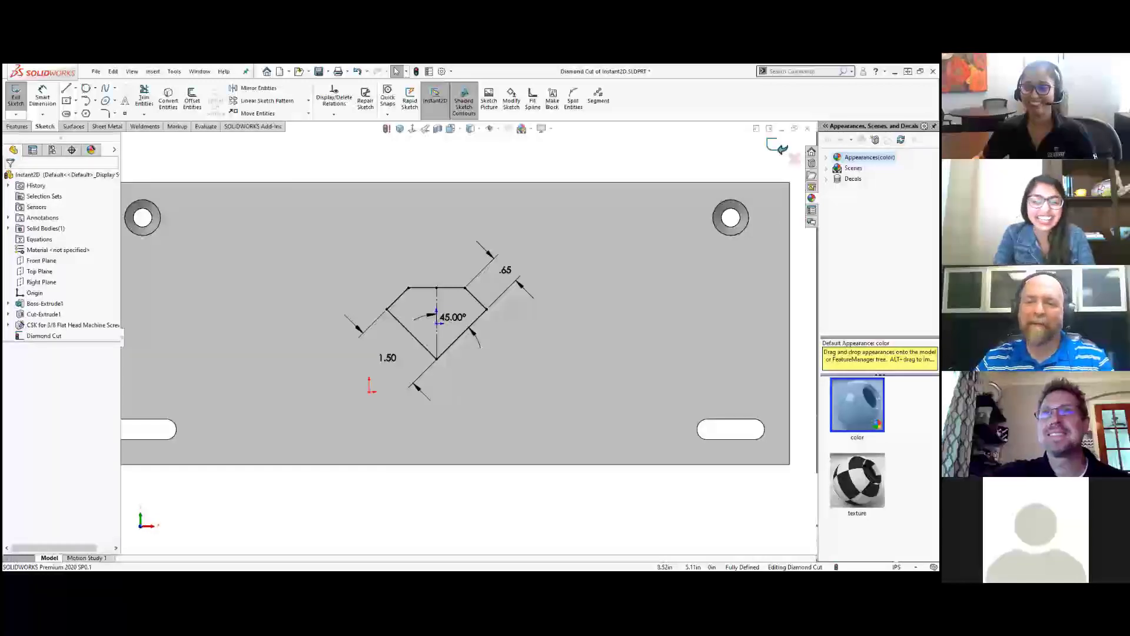
left_click(778, 146)
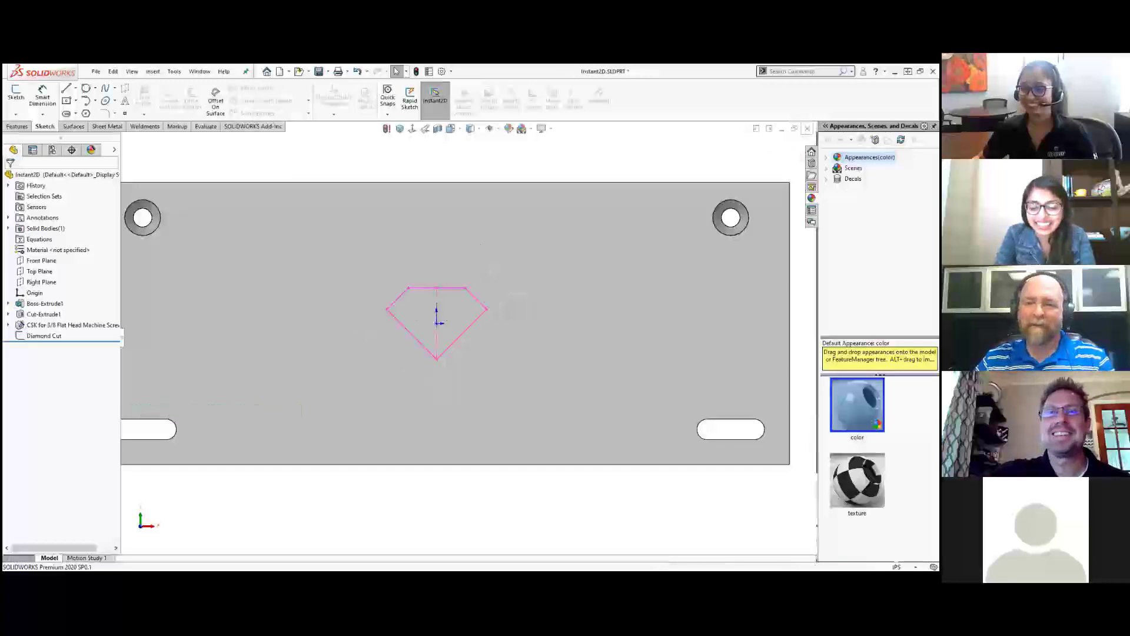
key("ctrl+w")
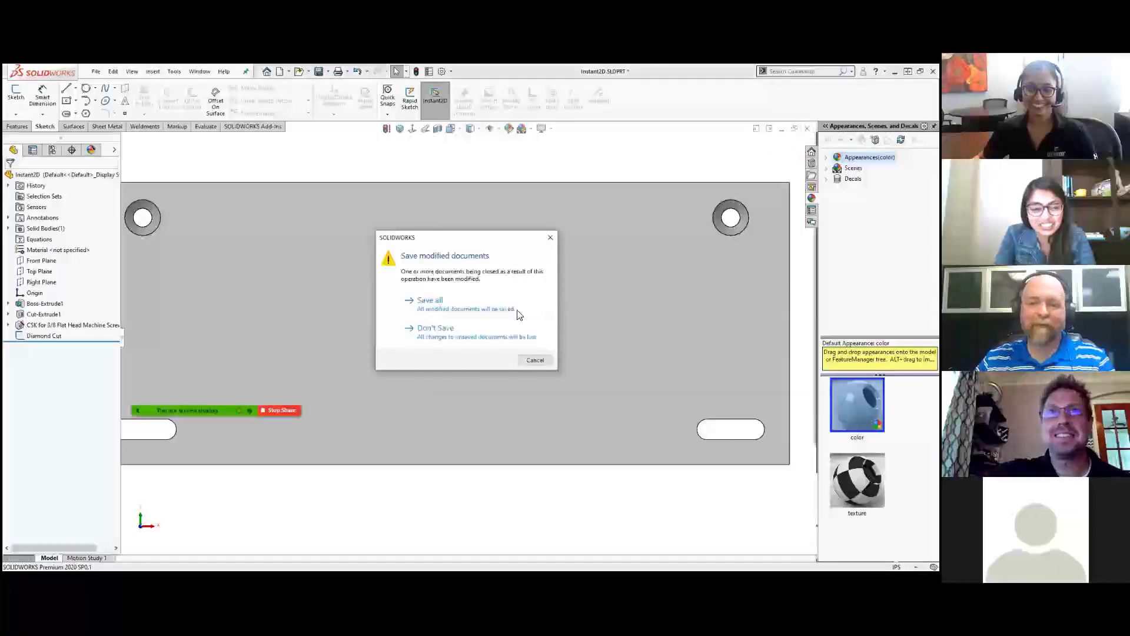
left_click(491, 340)
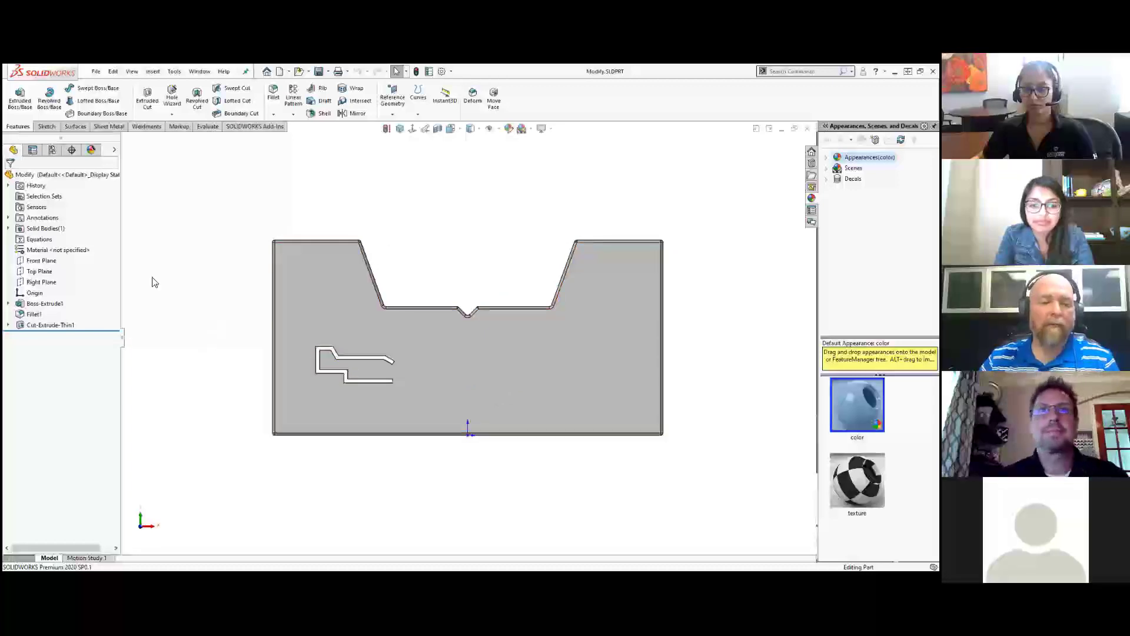
Step: Open Sketch2 under the thin cut extrude of the Modify part for editing
left_click(54, 332)
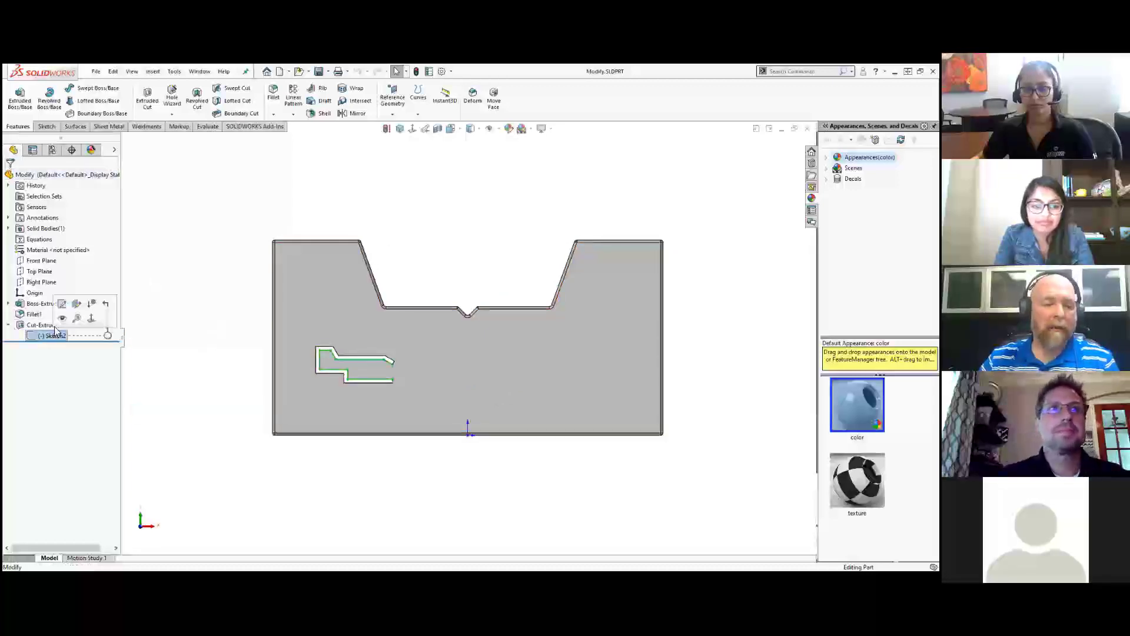
left_click(62, 303)
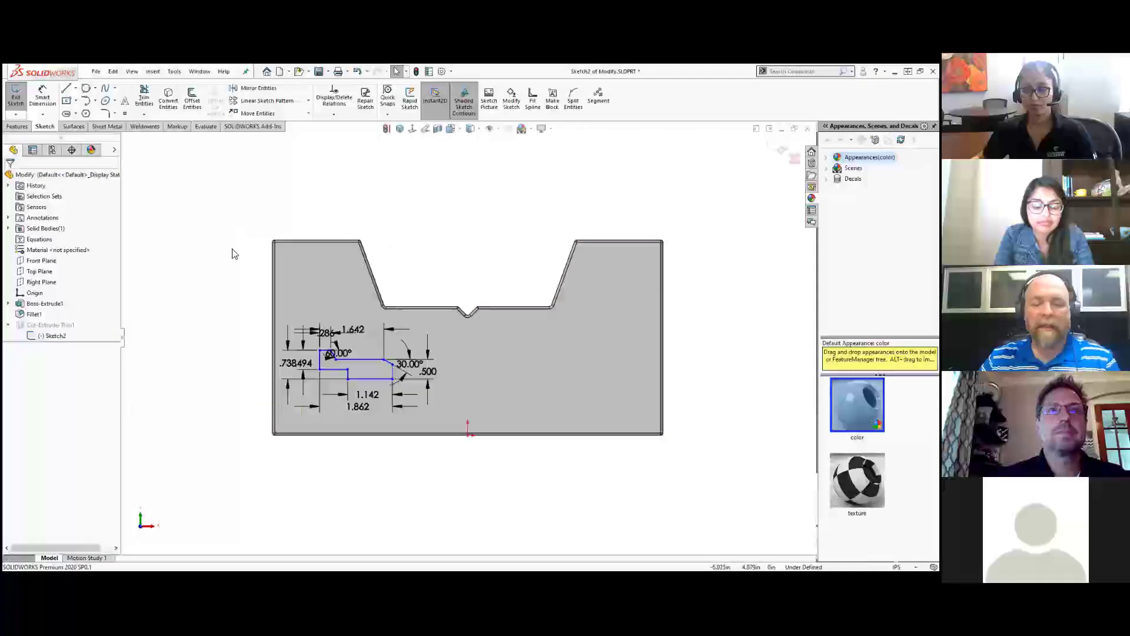
scroll(234, 253, "up", 3)
scroll(340, 371, "down", 1)
scroll(340, 370, "down", 1)
scroll(502, 429, "down", 2)
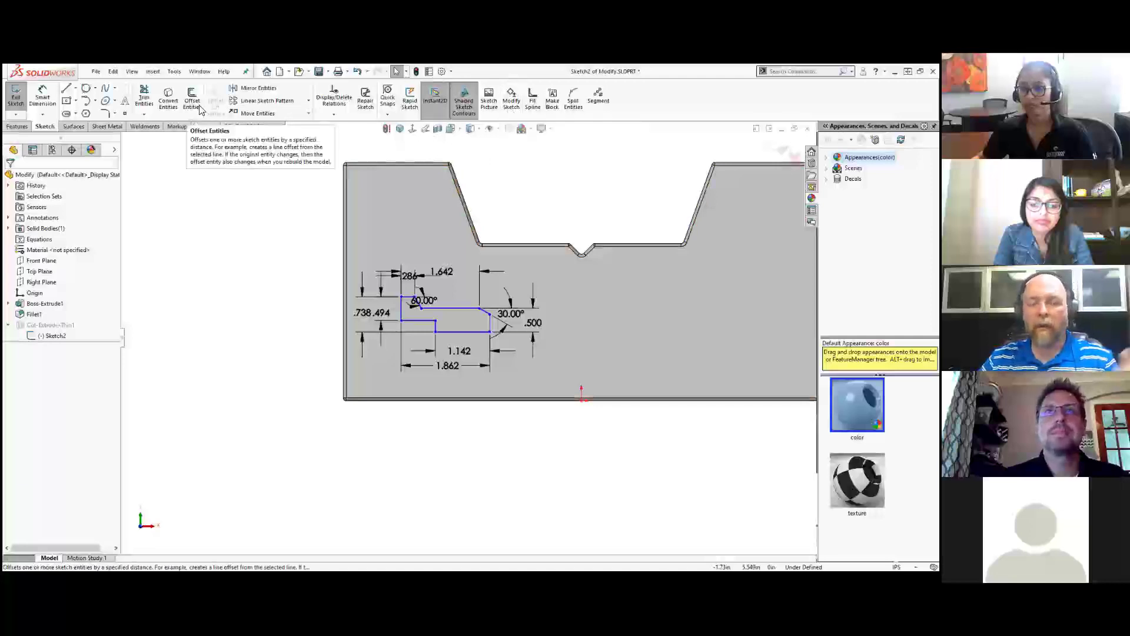
Step: Search the commands for "mod" to locate Modify Sketch, and close the search without choosing one
left_click(794, 72)
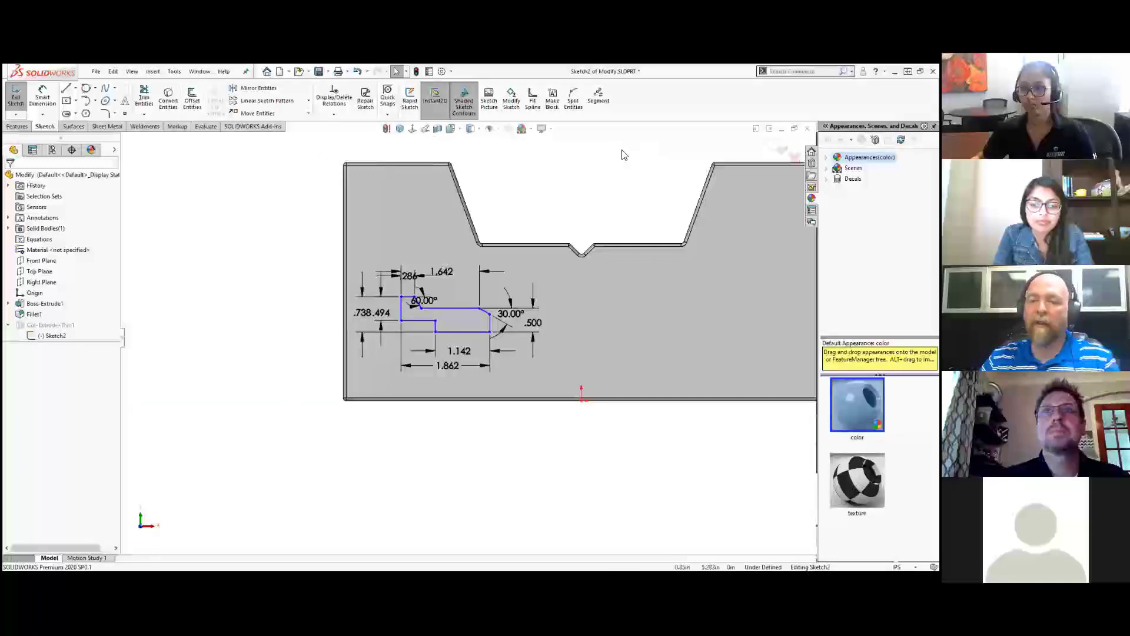
key("s")
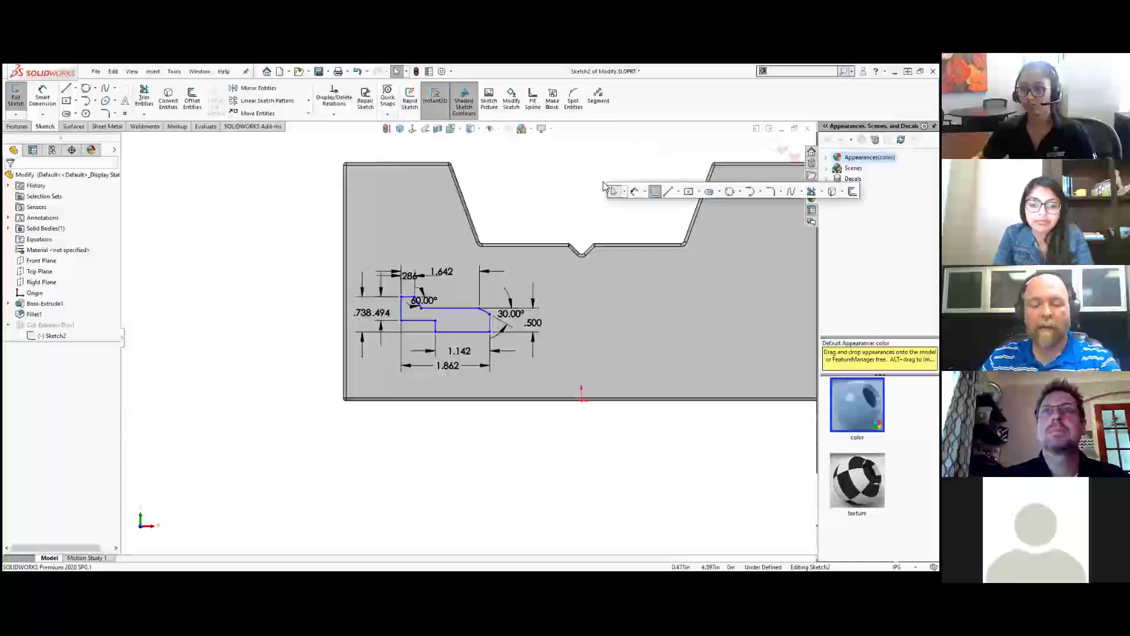
type("mod")
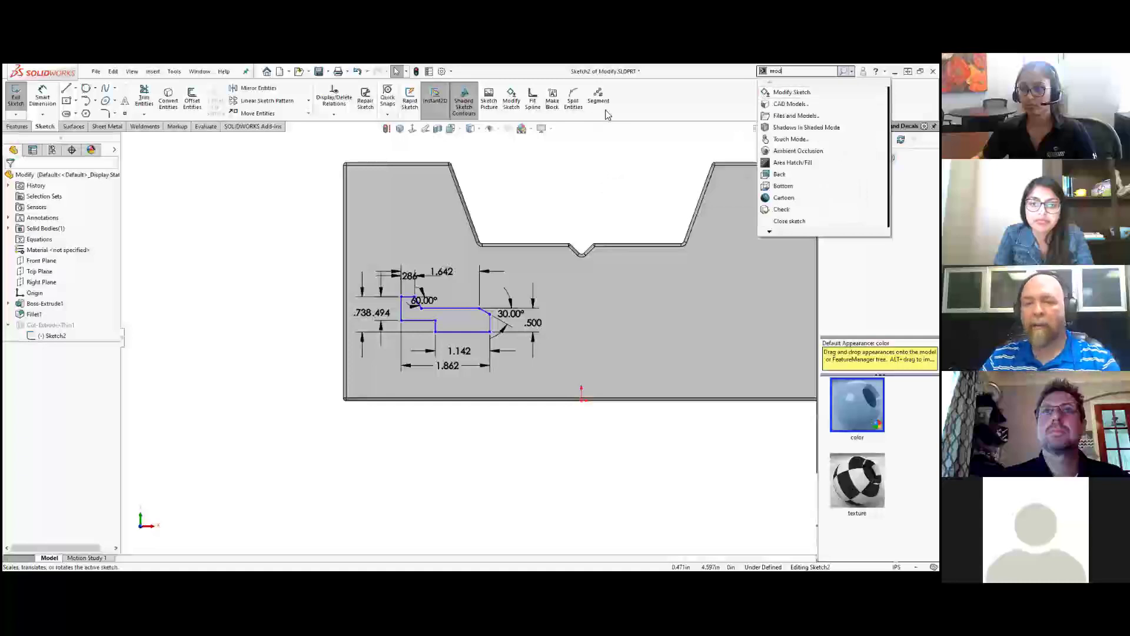
left_click(635, 112)
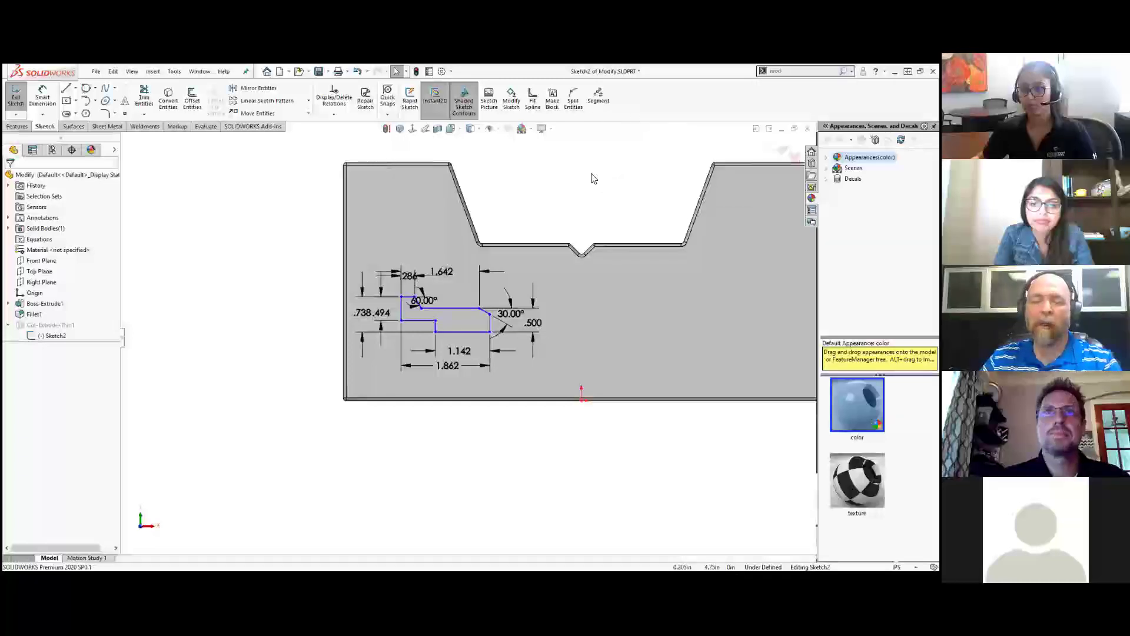
Step: Start Modify Sketch, move the whole sketch slightly right and up on the plate, and try rotating it
left_click(512, 101)
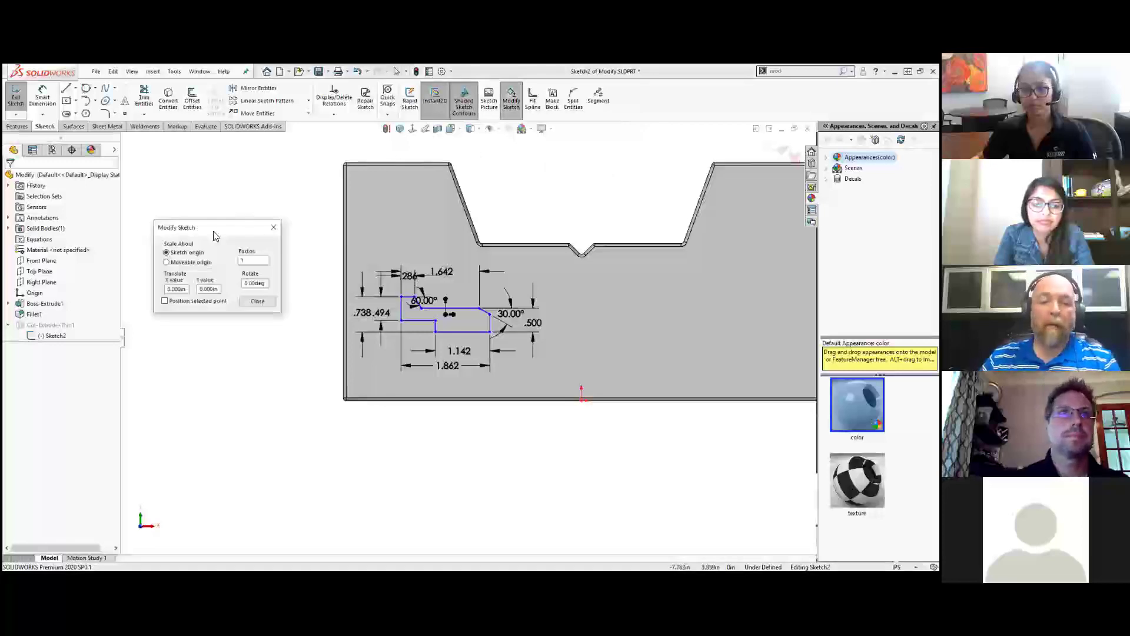
left_click_drag(220, 225, 228, 190)
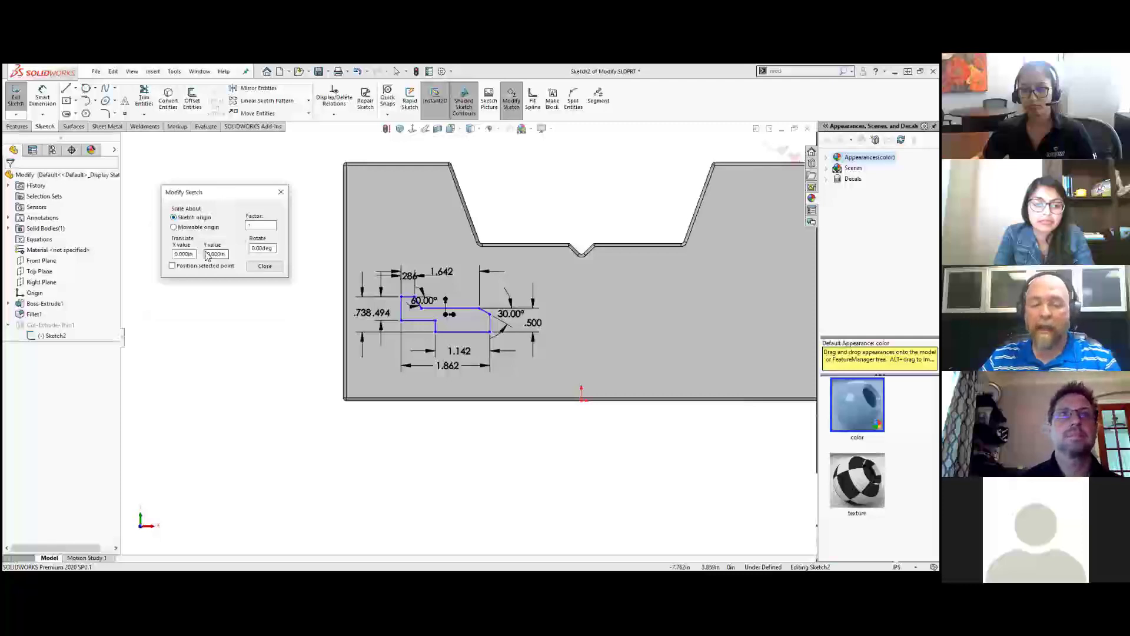
left_click(259, 225)
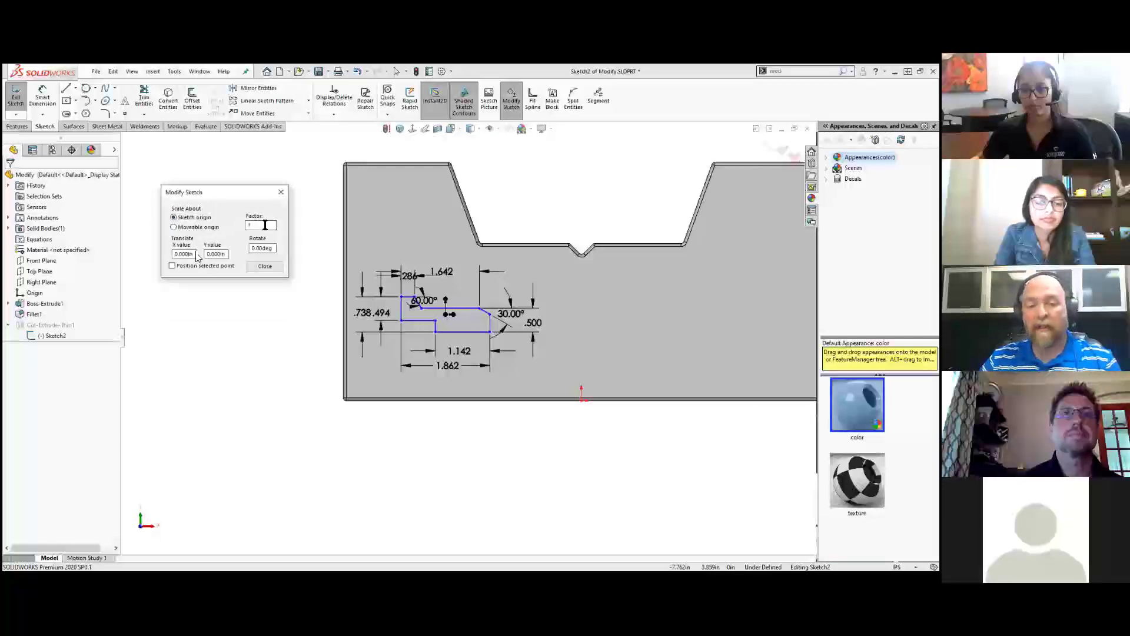
left_click(264, 248)
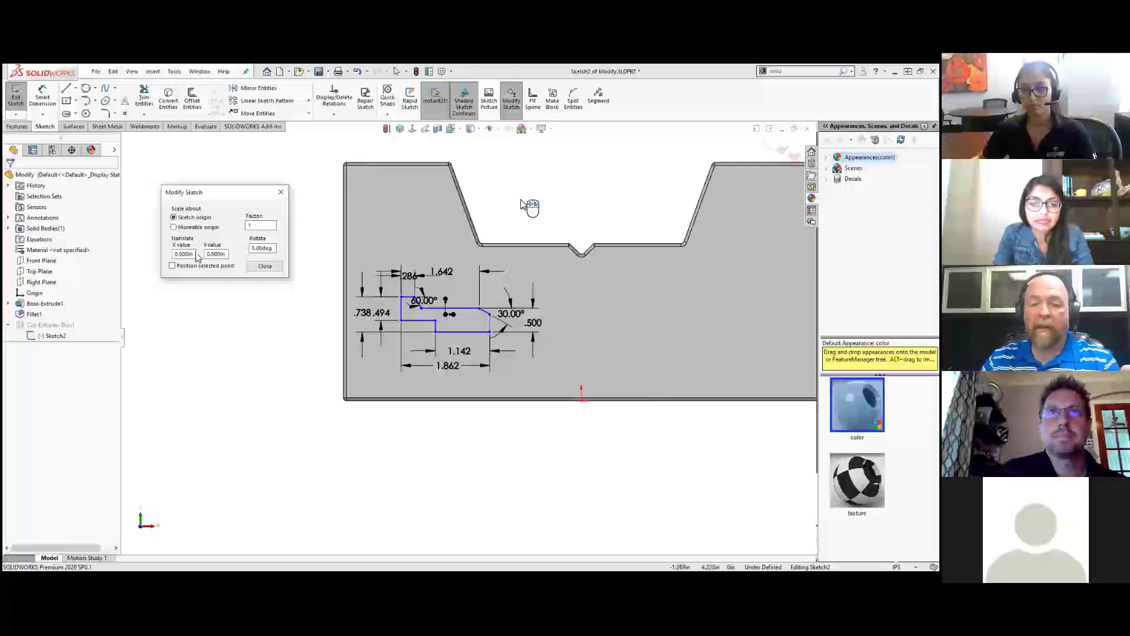
mouse_move(520, 205)
left_mouse_down()
mouse_move(587, 185)
mouse_move(626, 197)
mouse_move(558, 196)
mouse_move(642, 191)
mouse_move(556, 215)
mouse_move(625, 191)
mouse_move(565, 192)
left_mouse_up()
mouse_move(565, 192)
right_mouse_down()
mouse_move(580, 209)
mouse_move(581, 265)
mouse_move(522, 182)
mouse_move(568, 211)
mouse_move(580, 247)
mouse_move(577, 297)
mouse_move(545, 346)
mouse_move(555, 278)
mouse_move(518, 263)
right_mouse_up()
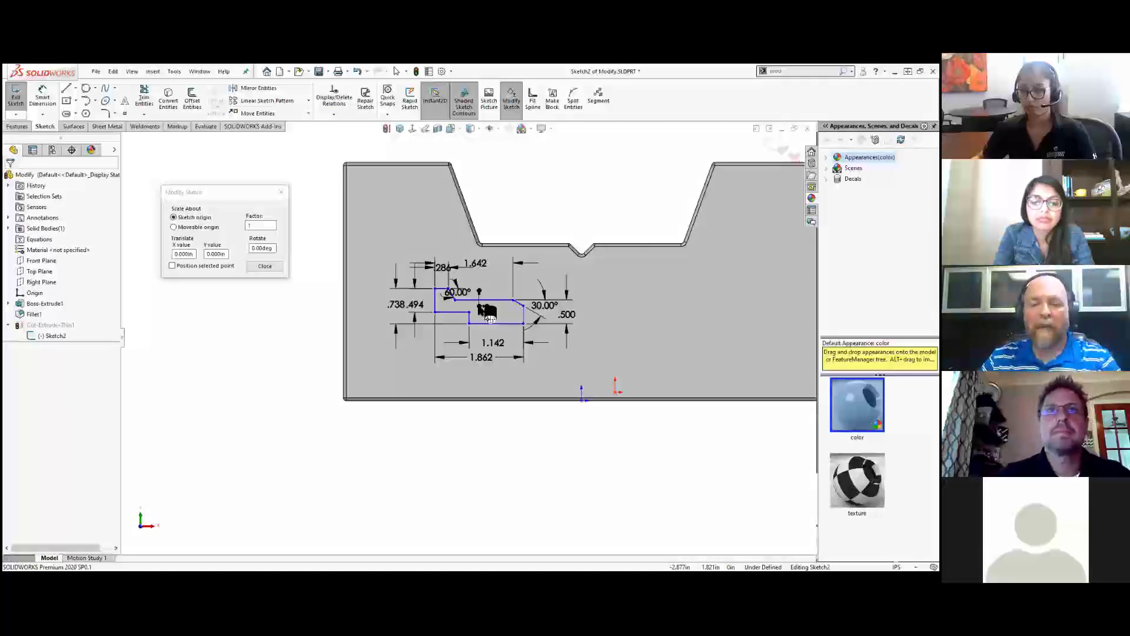
Step: Flip the sketch about both axes, then vertically twice using the Modify Sketch handles, shifting it slightly up and left between the vertical flips
right_click(479, 306)
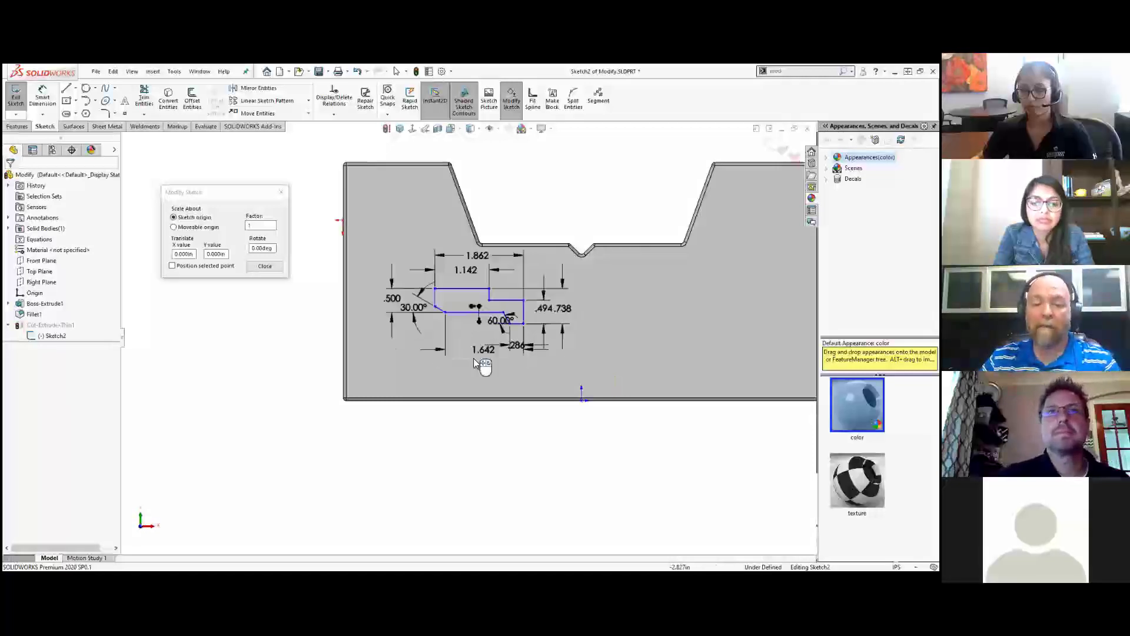
left_click(479, 321)
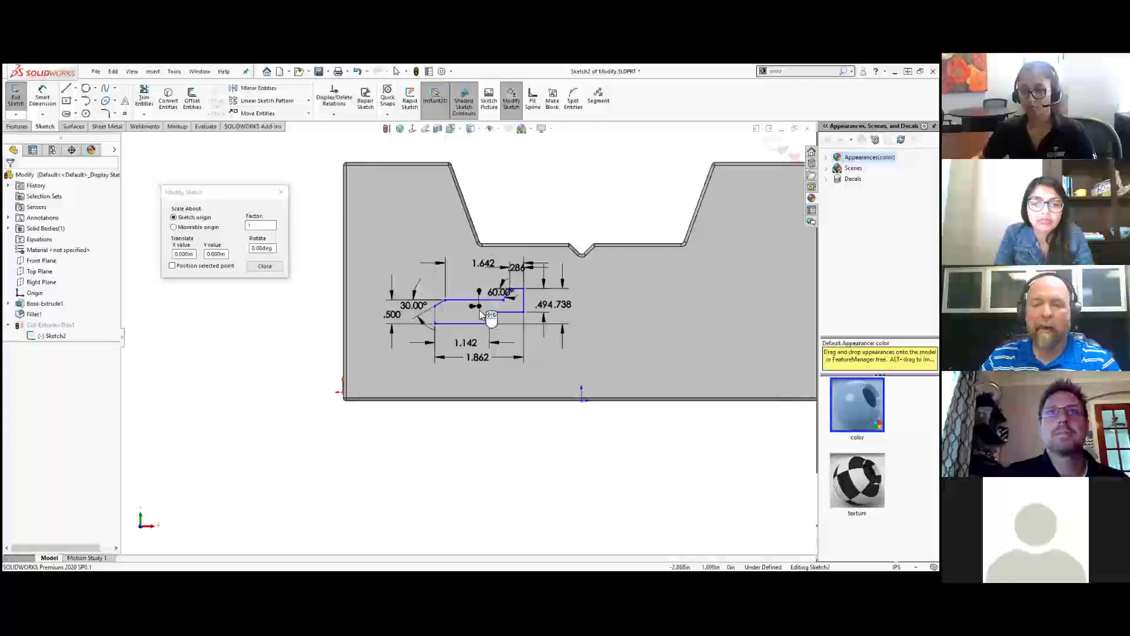
mouse_move(478, 290)
left_mouse_down()
mouse_move(498, 303)
mouse_move(470, 281)
left_mouse_up()
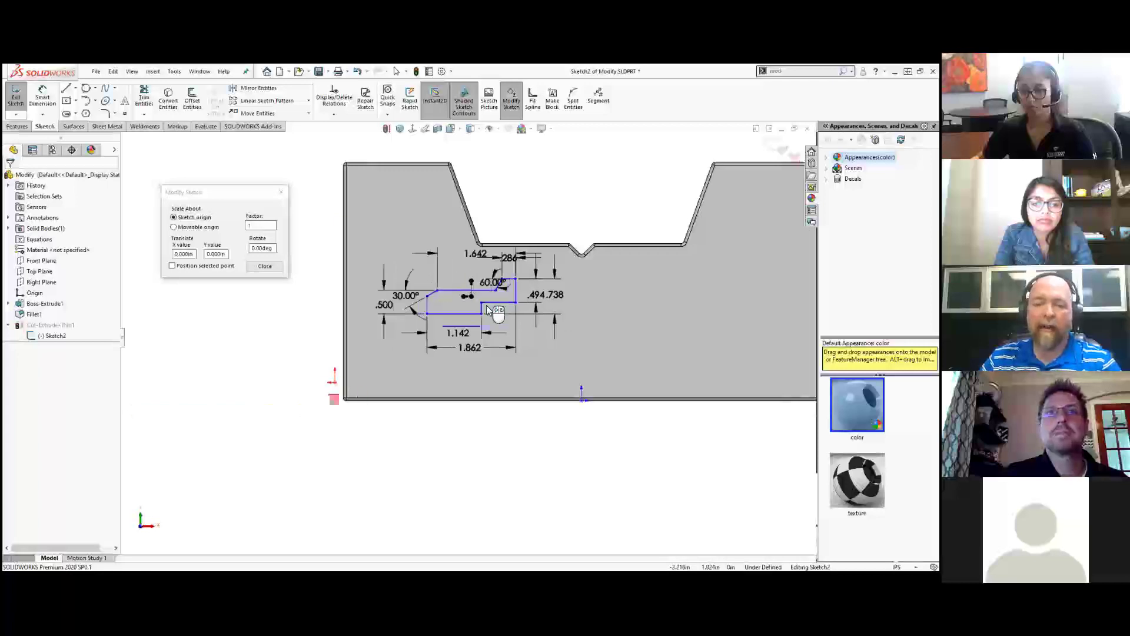
left_click(465, 296)
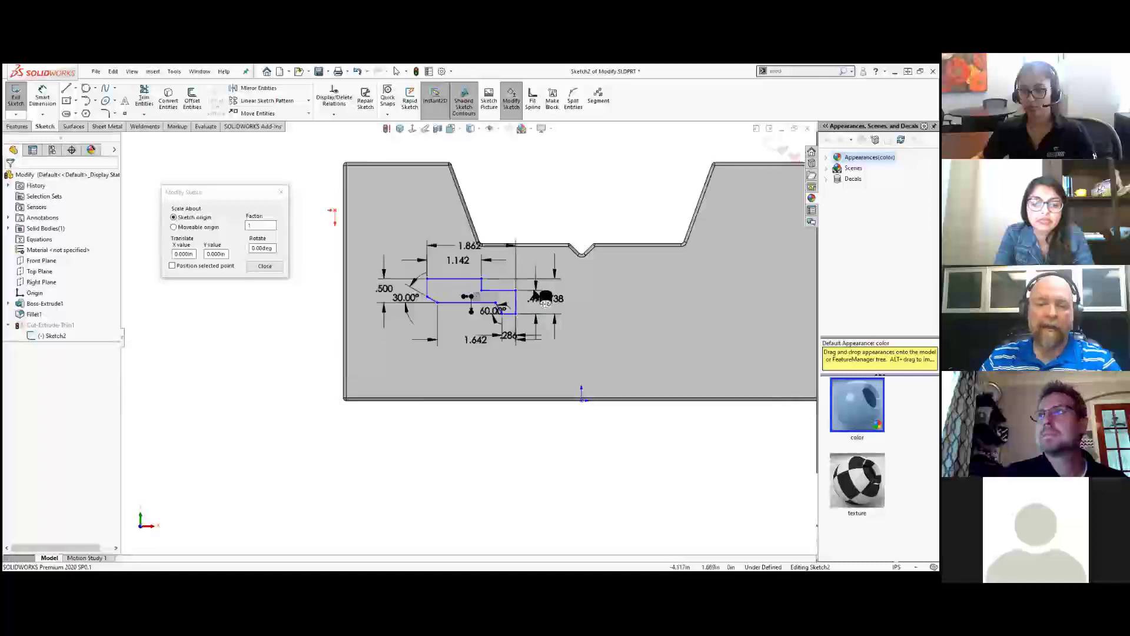
Step: Flip the sketch vertically with the Modify Sketch handles and move it right across the plate, below the right sloped edge of the notch
left_click(470, 311)
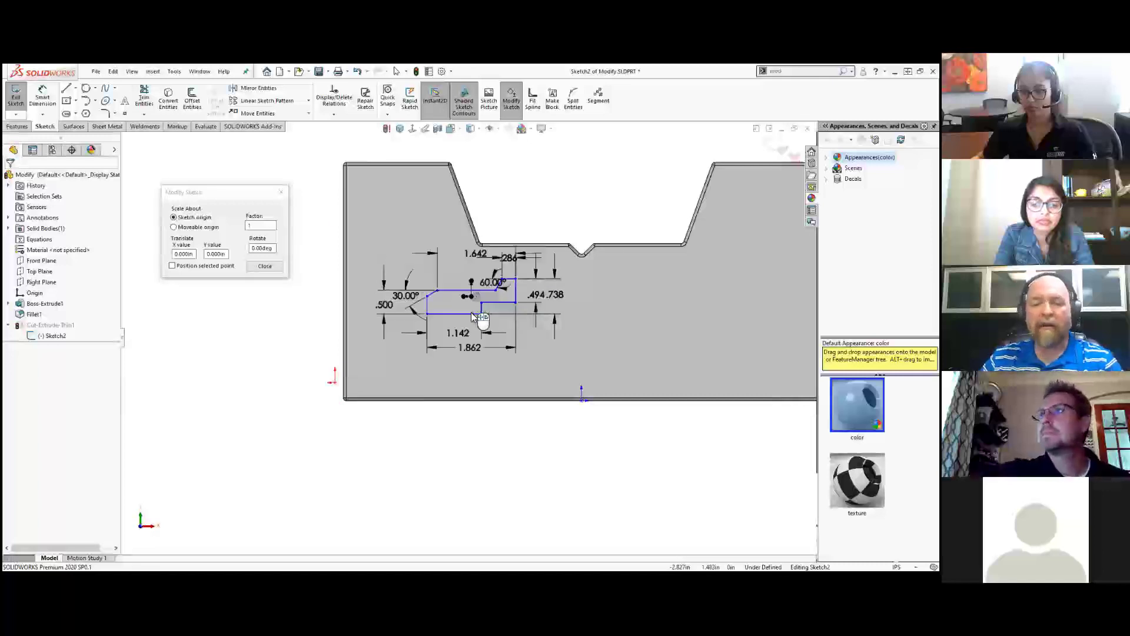
mouse_move(582, 298)
left_mouse_down()
mouse_move(603, 317)
mouse_move(767, 287)
left_mouse_up()
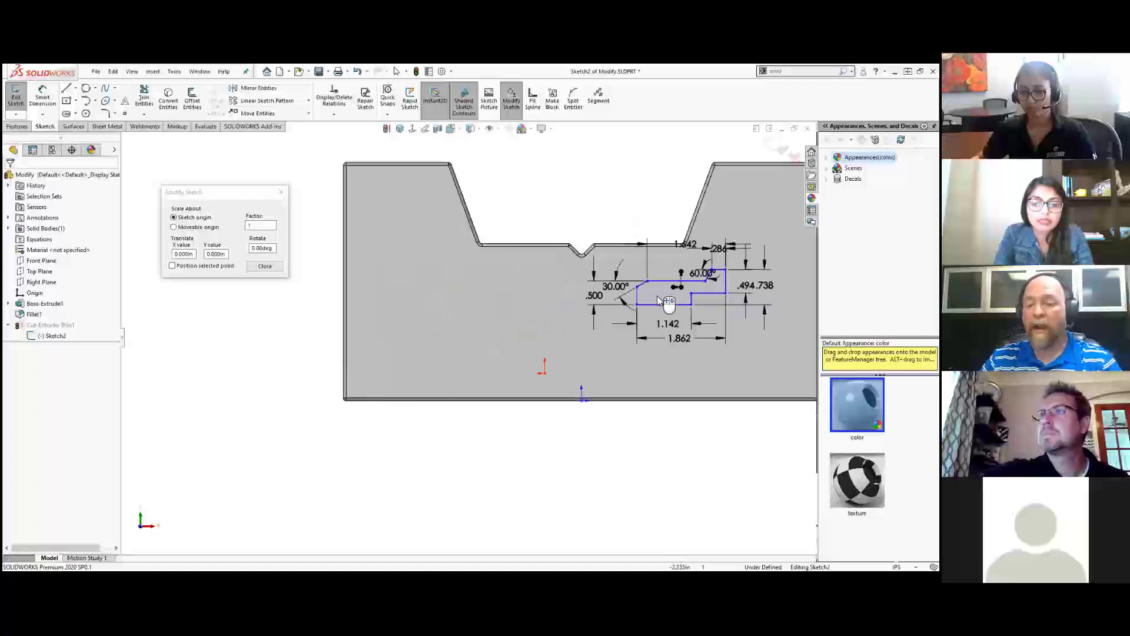
scroll(643, 300, "down", 6)
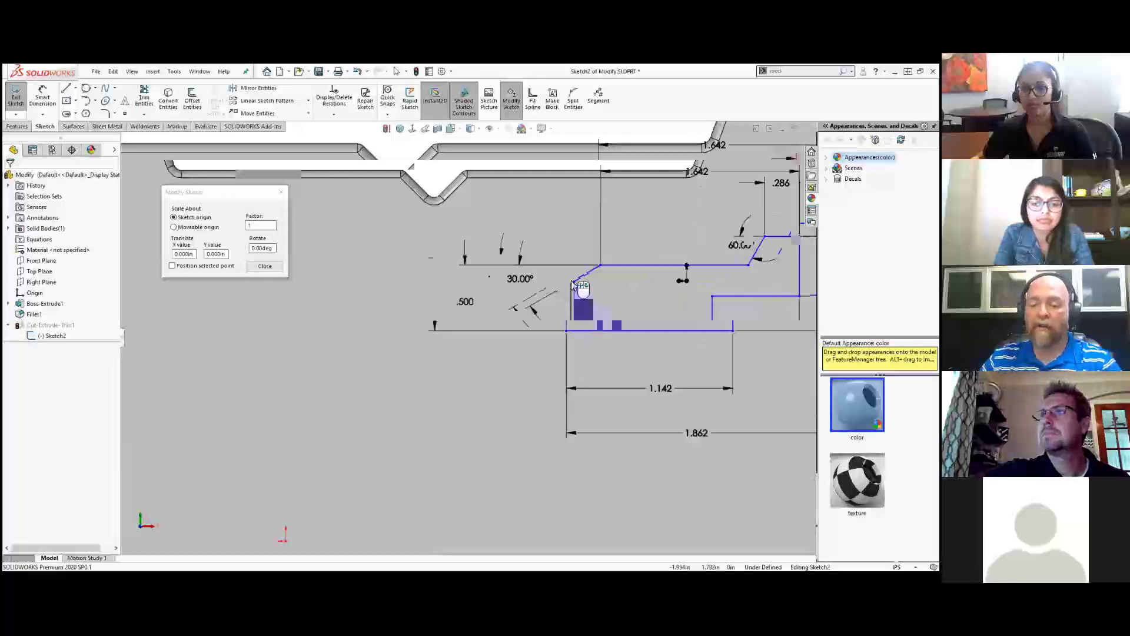
scroll(574, 288, "up", 6)
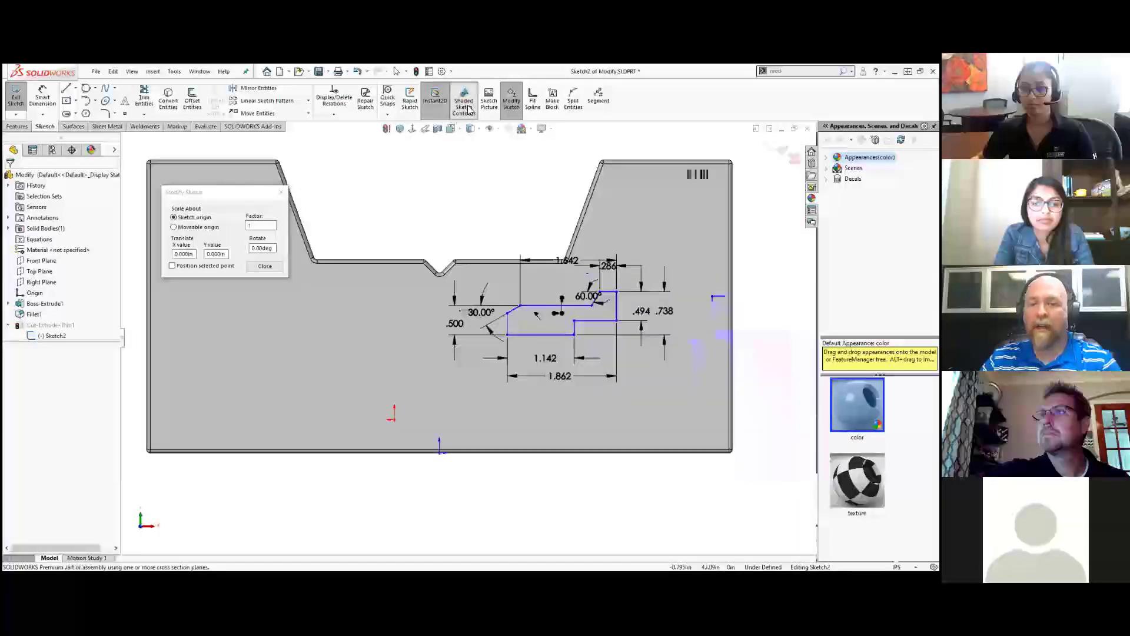
Step: Close Modify Sketch and exit Sketch2
left_click(469, 109)
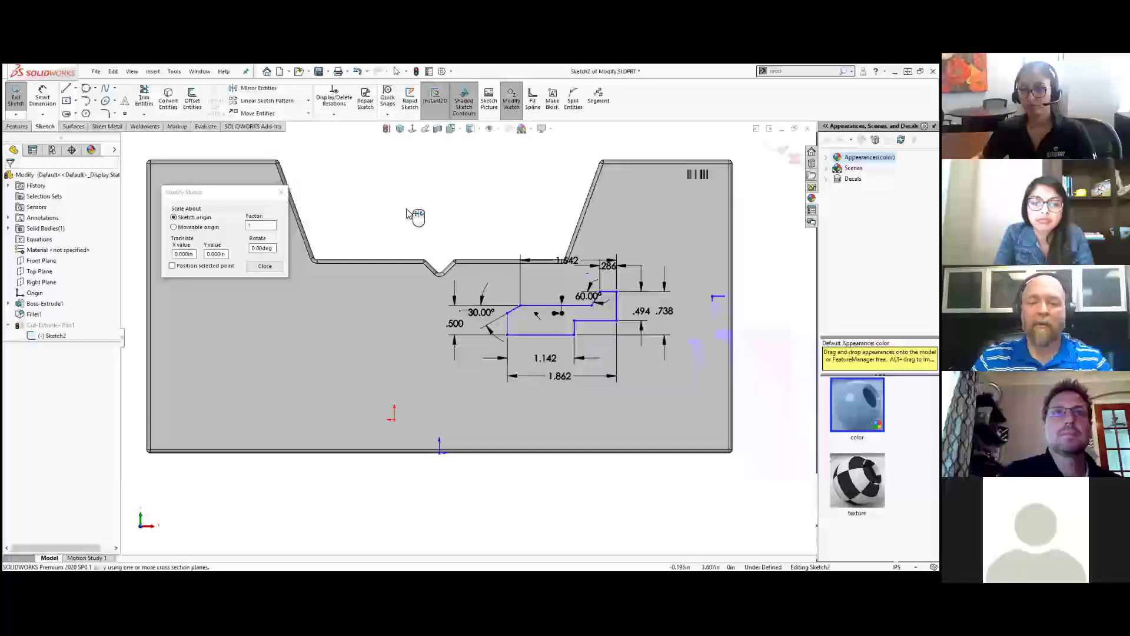
left_click(272, 270)
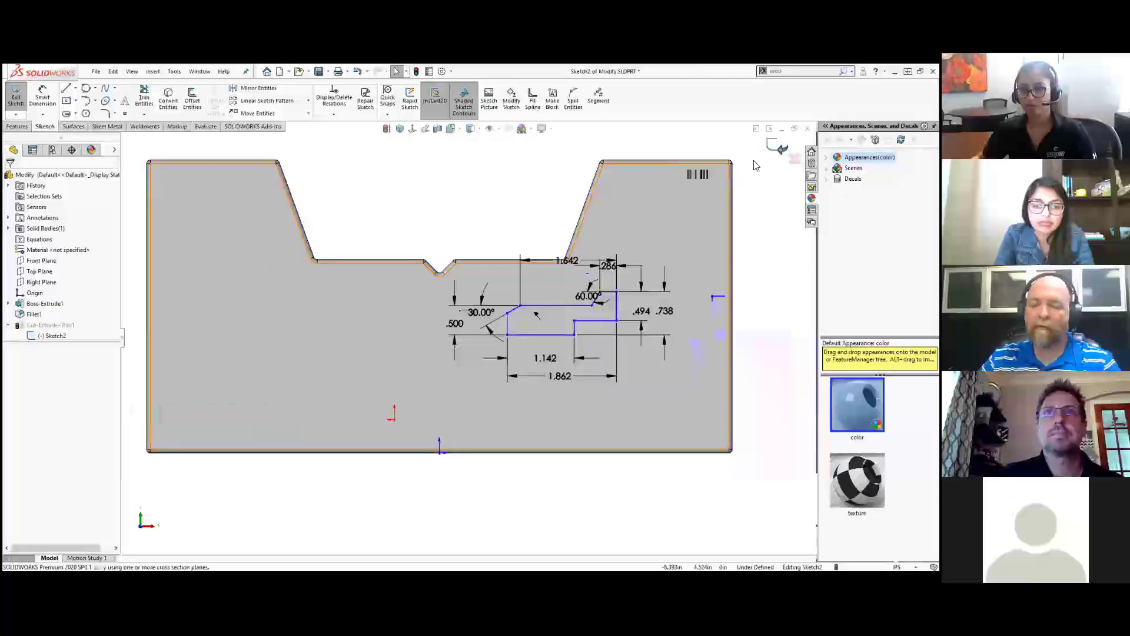
left_click(774, 147)
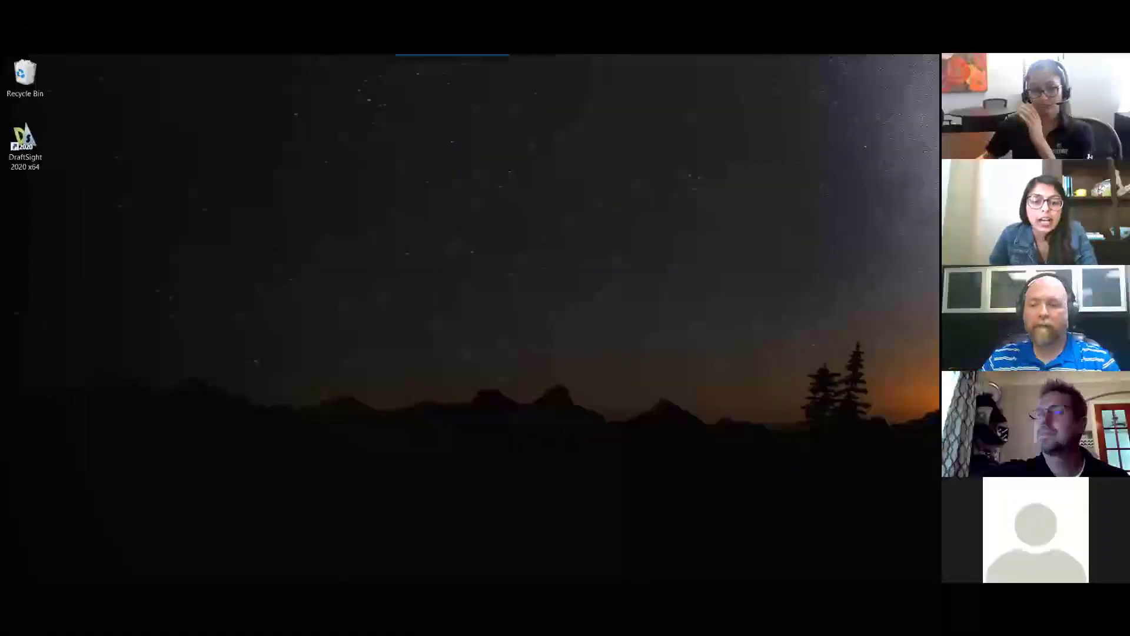
Step: Switch to the Flow Body part and open Sketch1 of the central revolved body for editing
key("alt+Tab")
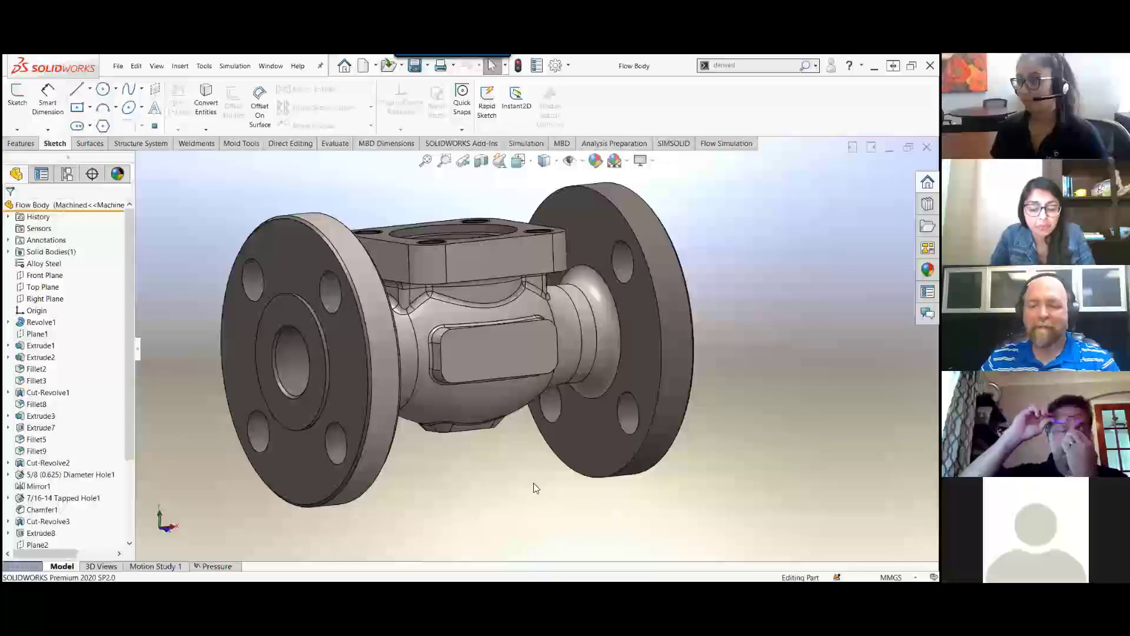
mouse_move(517, 471)
middle_mouse_down()
mouse_move(538, 483)
mouse_move(508, 482)
middle_mouse_up()
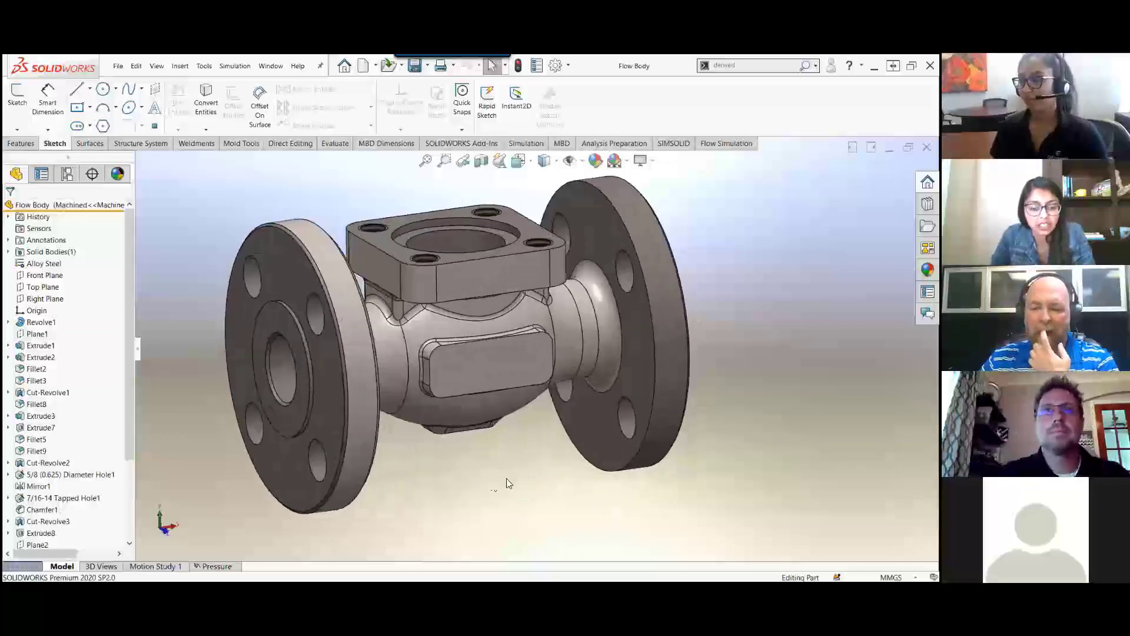
left_click(425, 411)
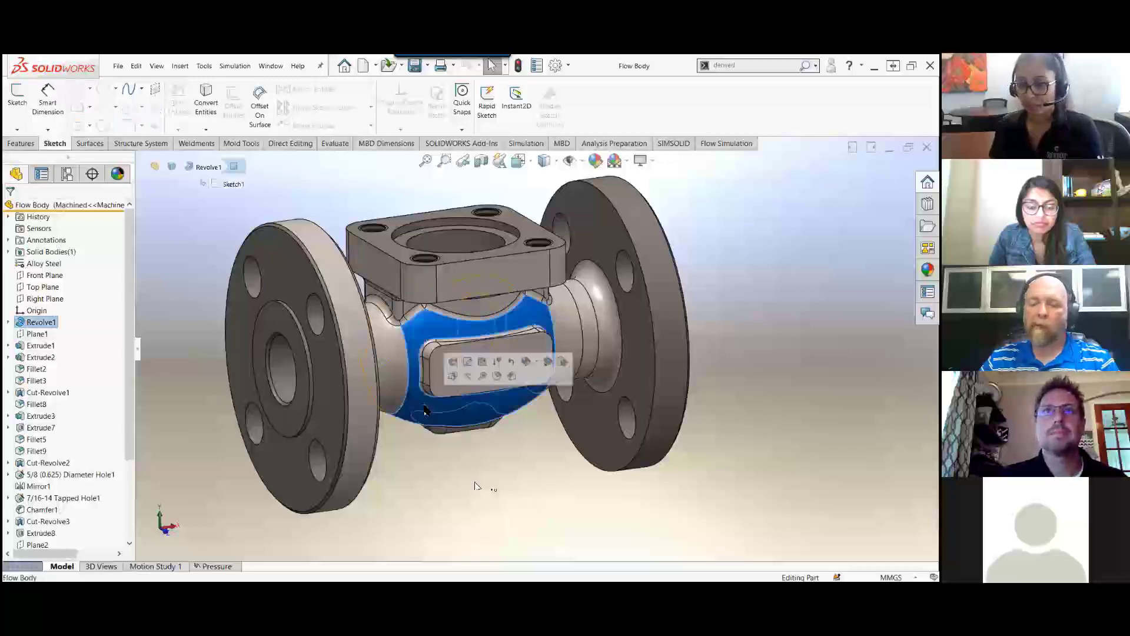
left_click(512, 417)
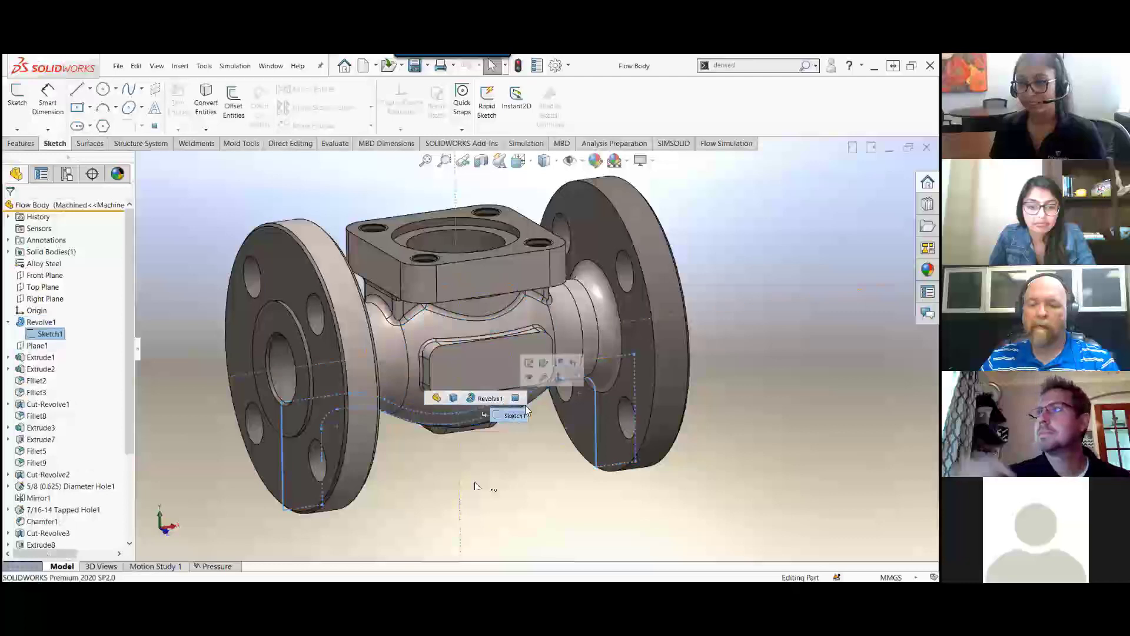
left_click(529, 363)
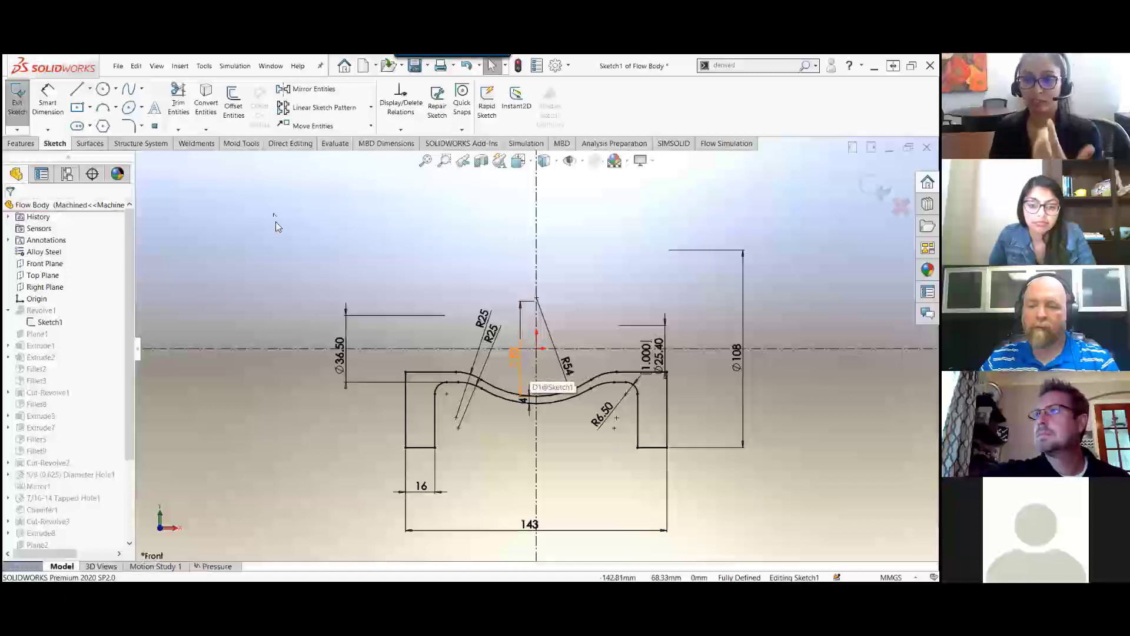
Step: Sketch a corner rectangle 25 mm high and 100 mm wide above the left side of the profile, entering both dimensions while drawing
right_click_drag(229, 287, 216, 259)
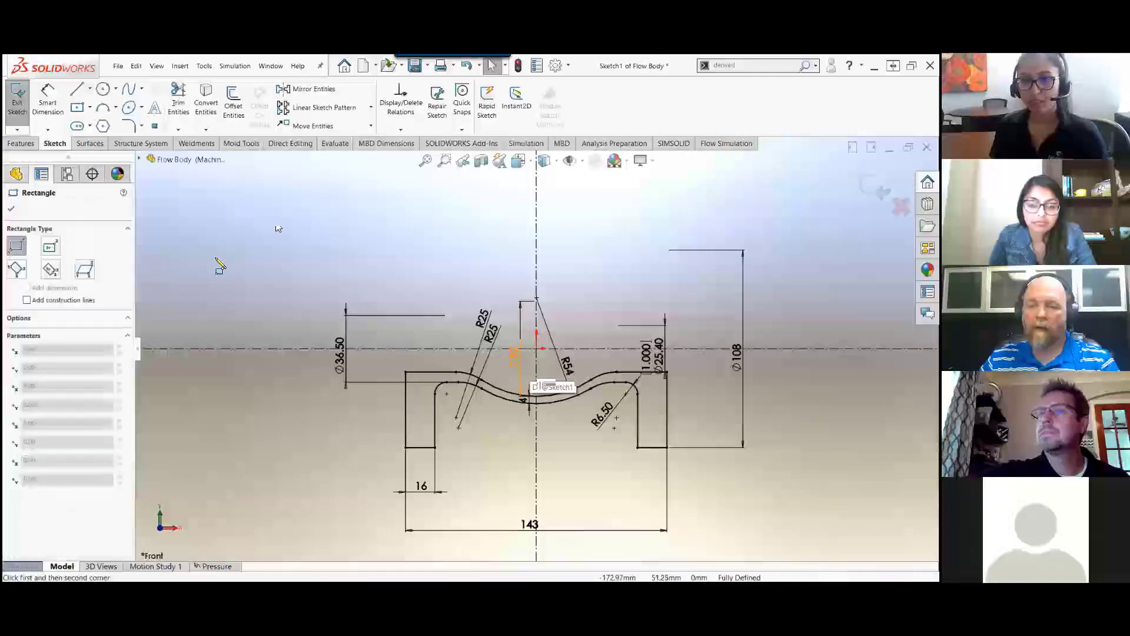
left_click(204, 216)
type("25")
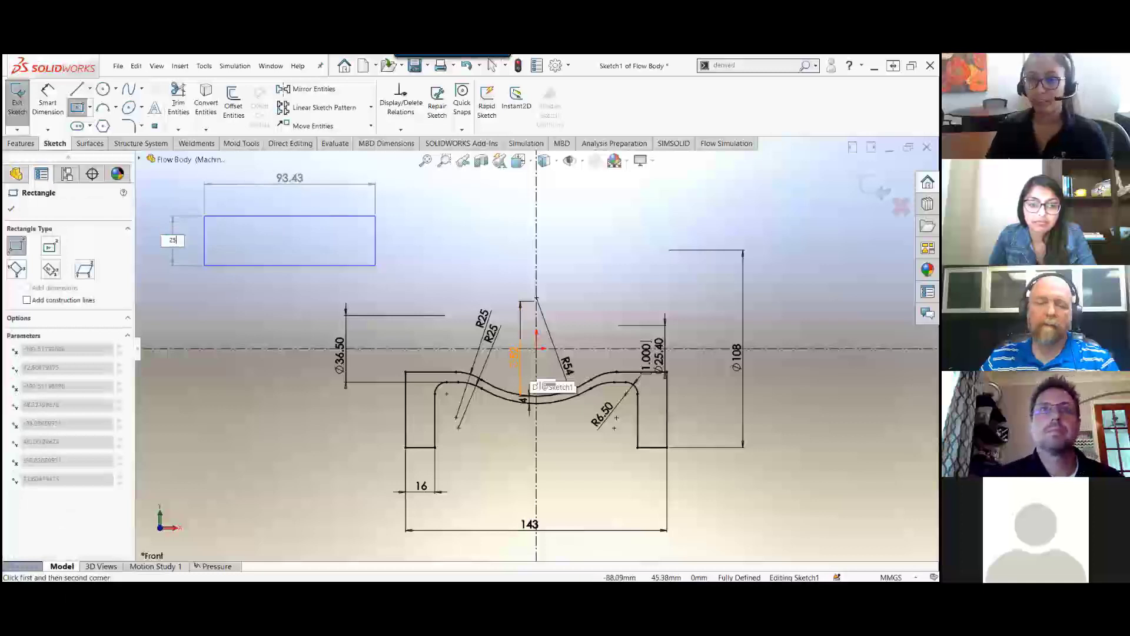
key("Return")
type("100")
key("Return")
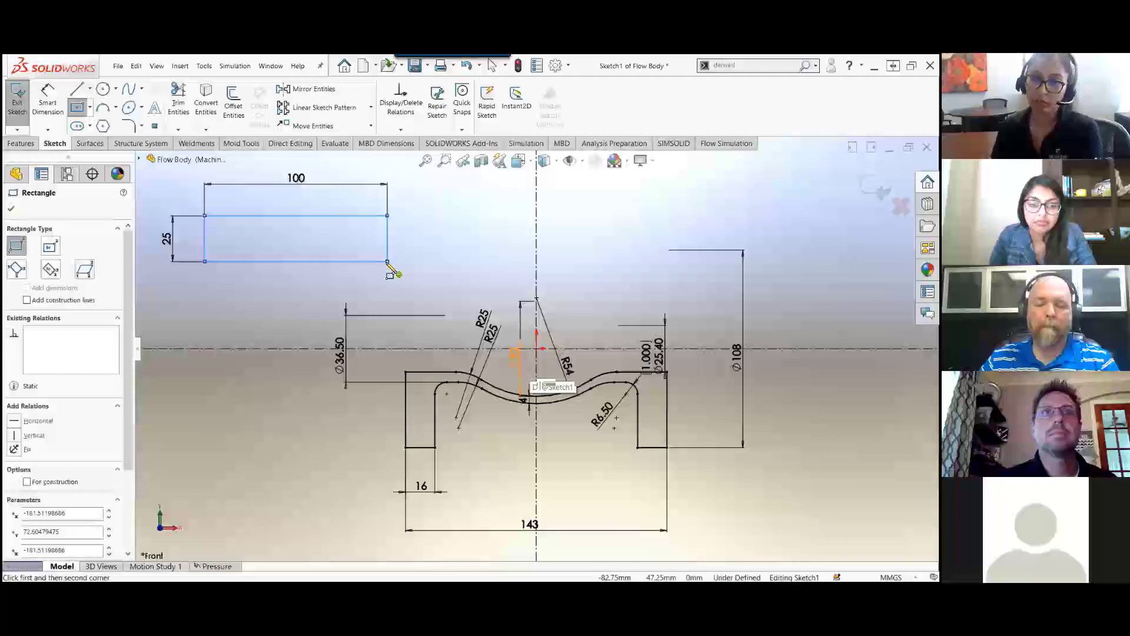
key("Escape")
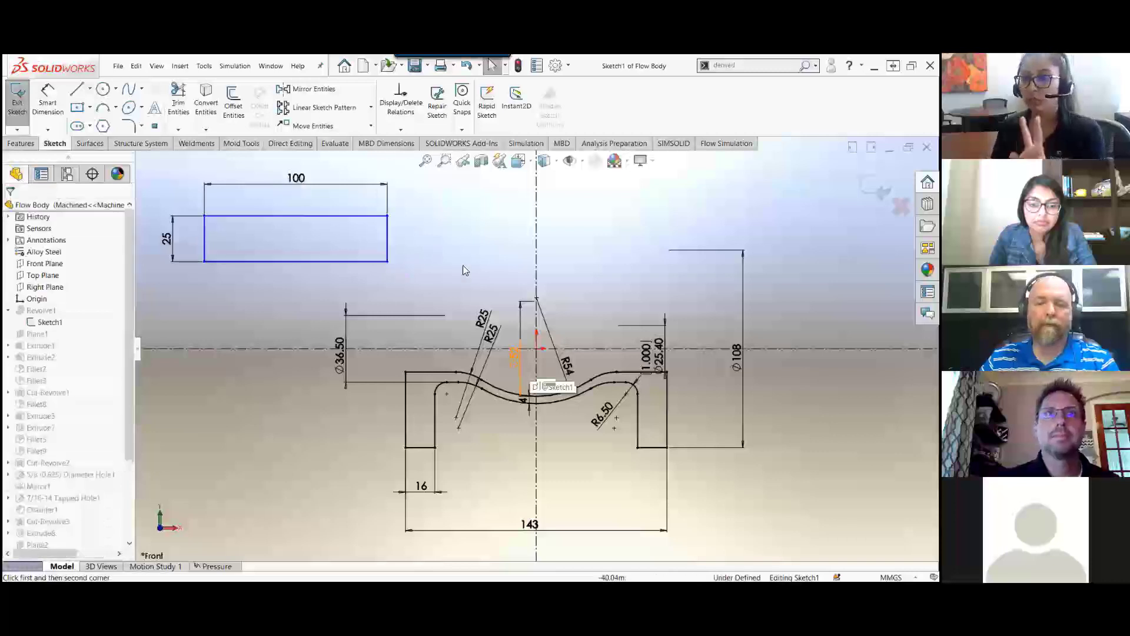
Step: Examine the sketch system options for auto-rotating the view, on-screen numeric input and creating dimensions only when a value is entered
left_click(556, 67)
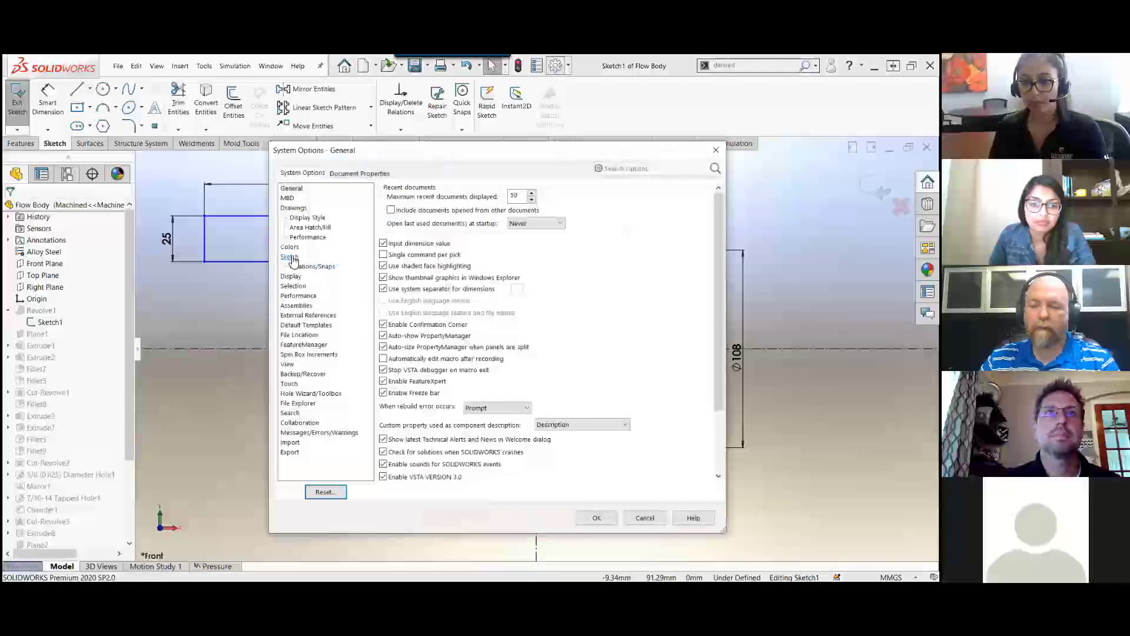
left_click(289, 256)
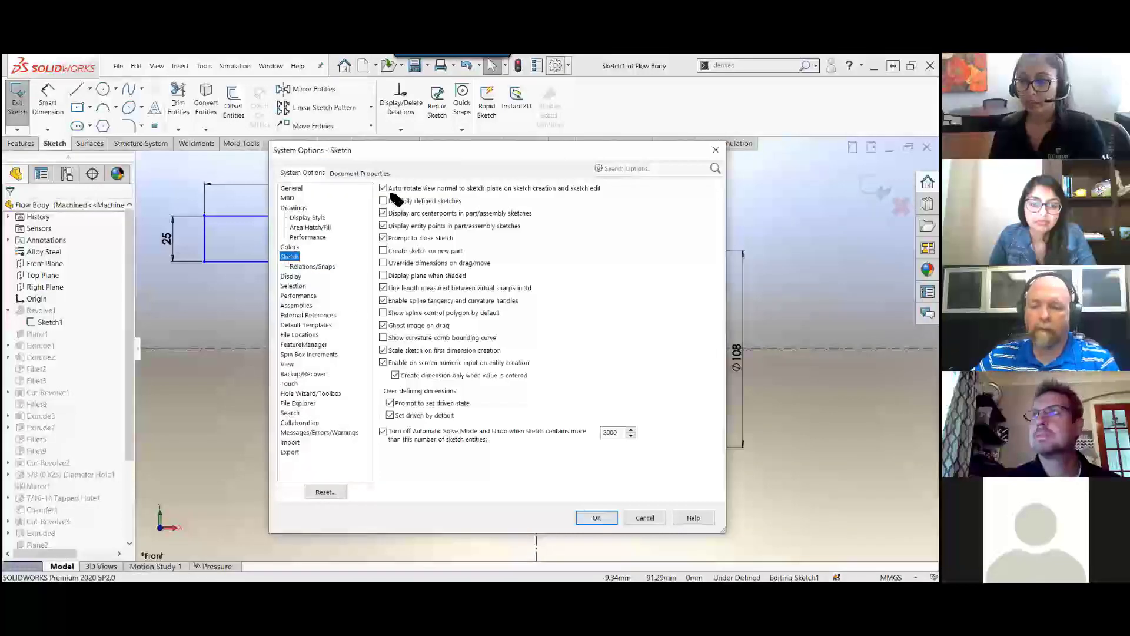
left_click_drag(390, 194, 454, 195)
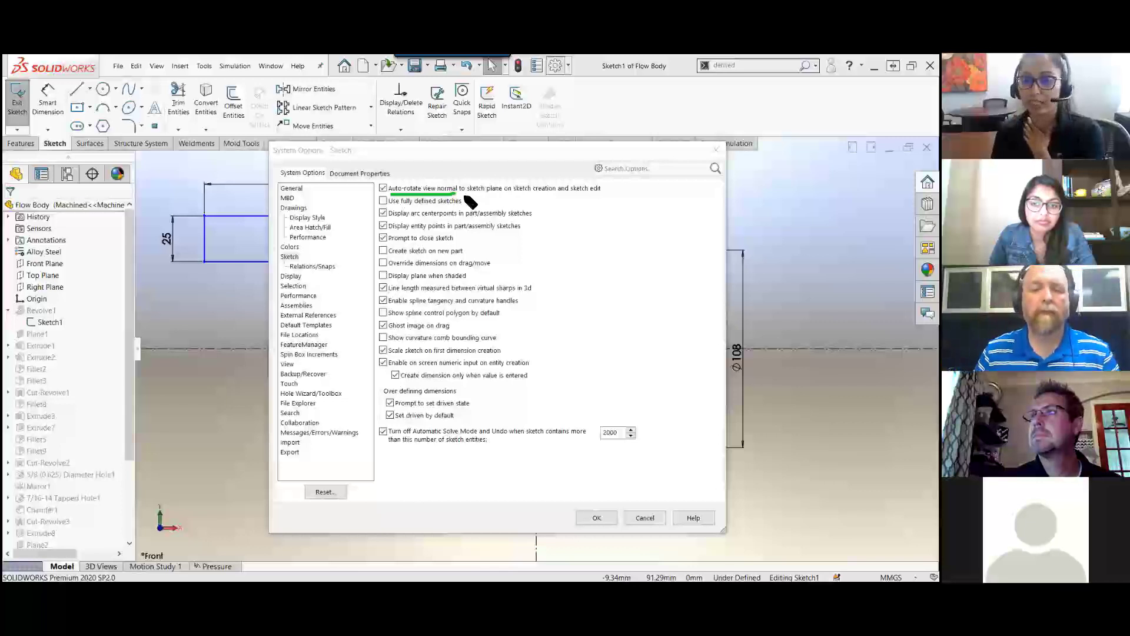
left_click_drag(509, 195, 604, 199)
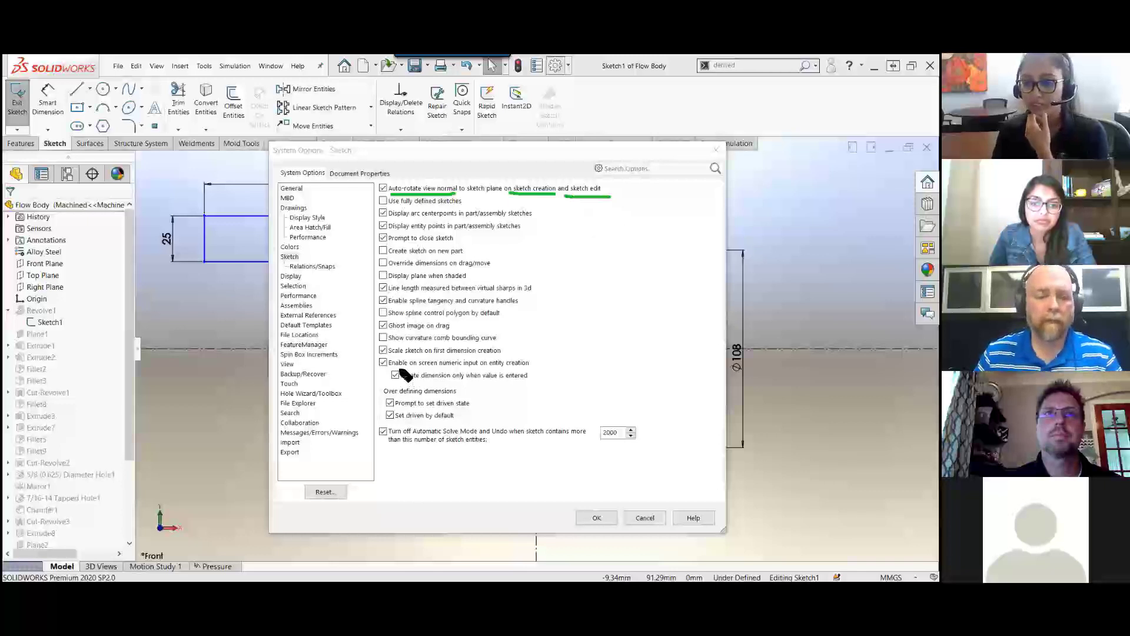
left_click_drag(402, 371, 532, 370)
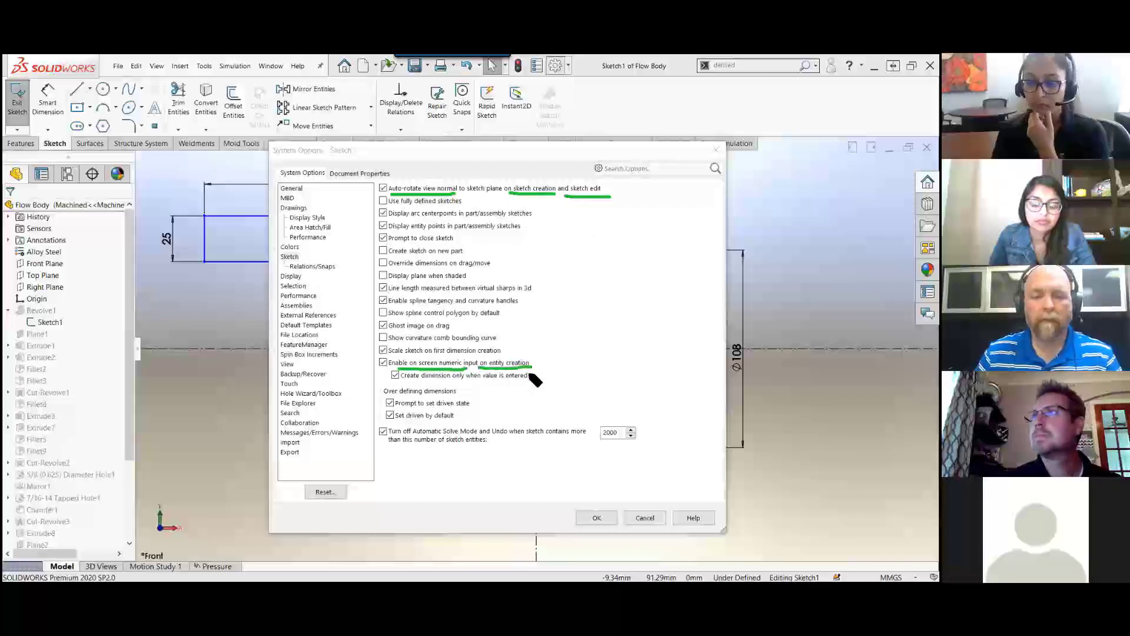
left_click_drag(400, 383, 510, 383)
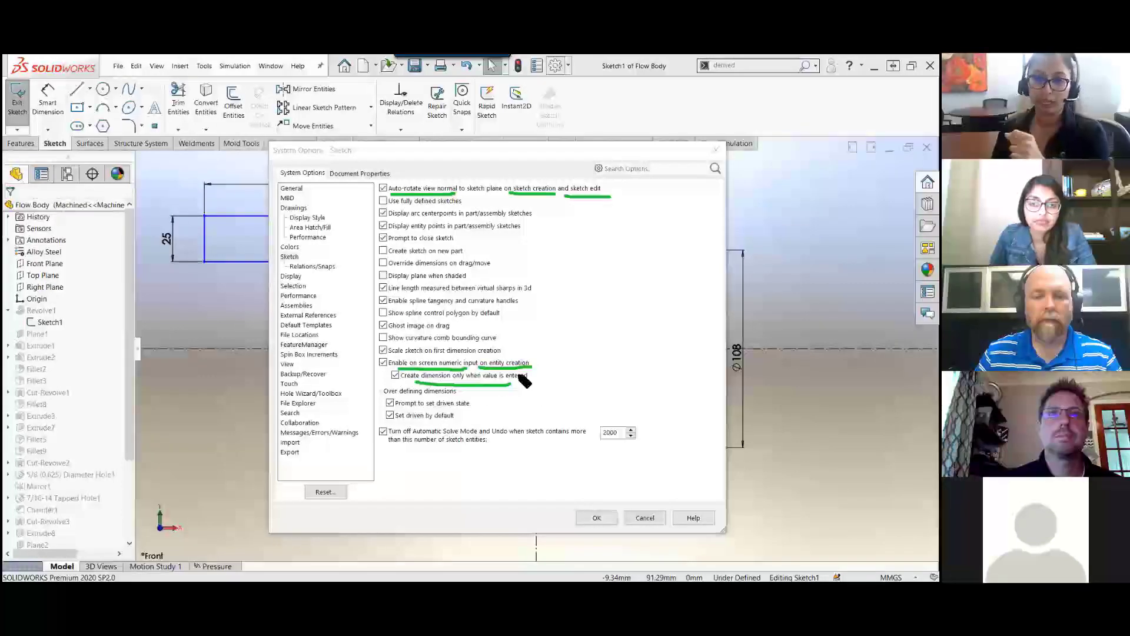
mouse_move(534, 388)
left_mouse_down()
mouse_move(547, 369)
mouse_move(530, 390)
left_mouse_up()
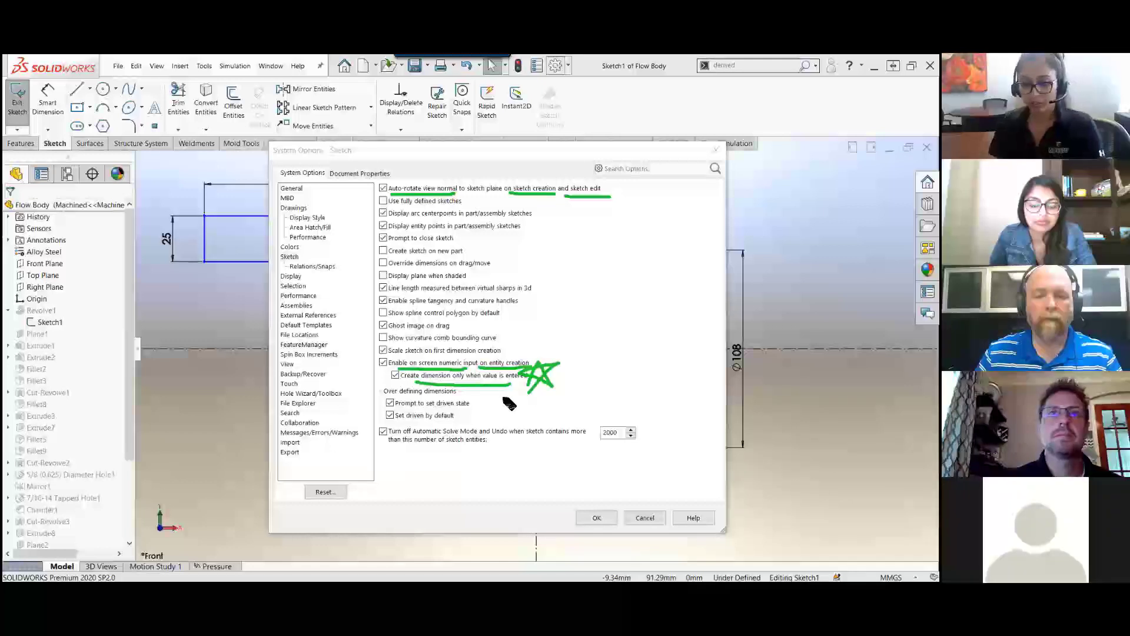
key("Escape")
left_click(597, 518)
Step: Sketch a second rectangle 25 mm high and about 63 mm wide, ending on the vertical centerline, and shift the 100 mm rectangle slightly left and up
right_click_drag(256, 302, 261, 394)
left_click(421, 251)
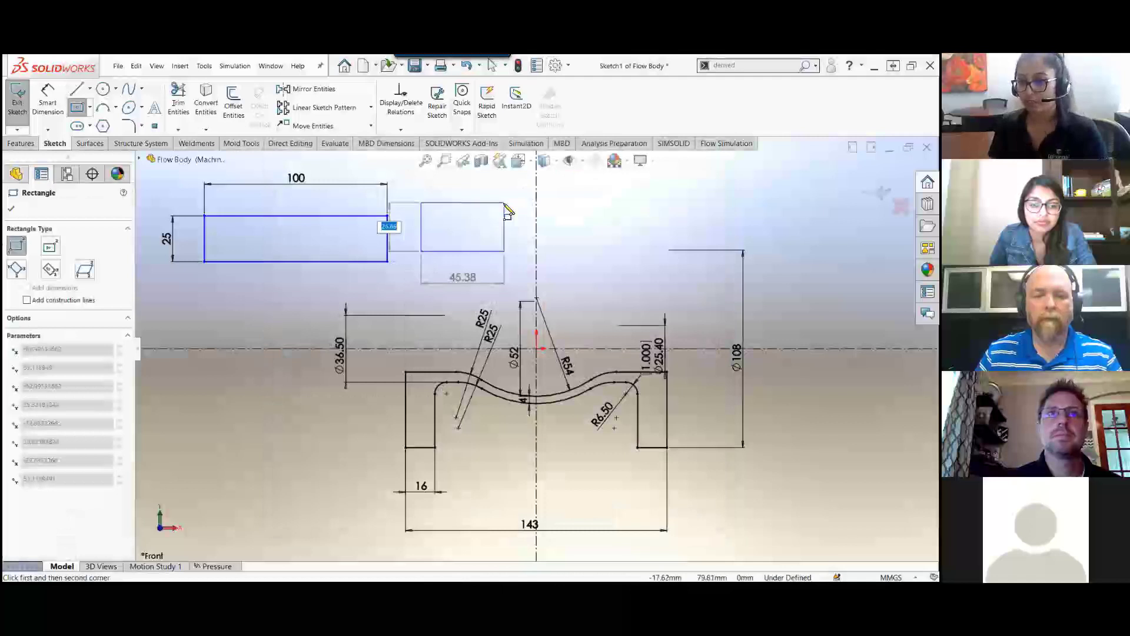
type("25")
key("Tab")
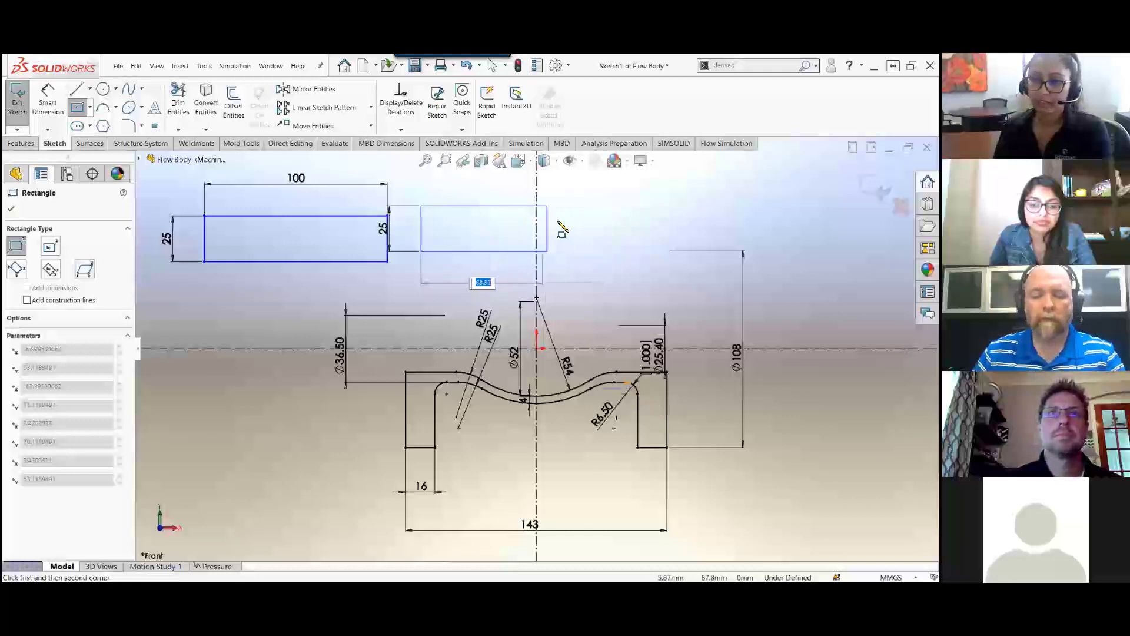
left_click(536, 206)
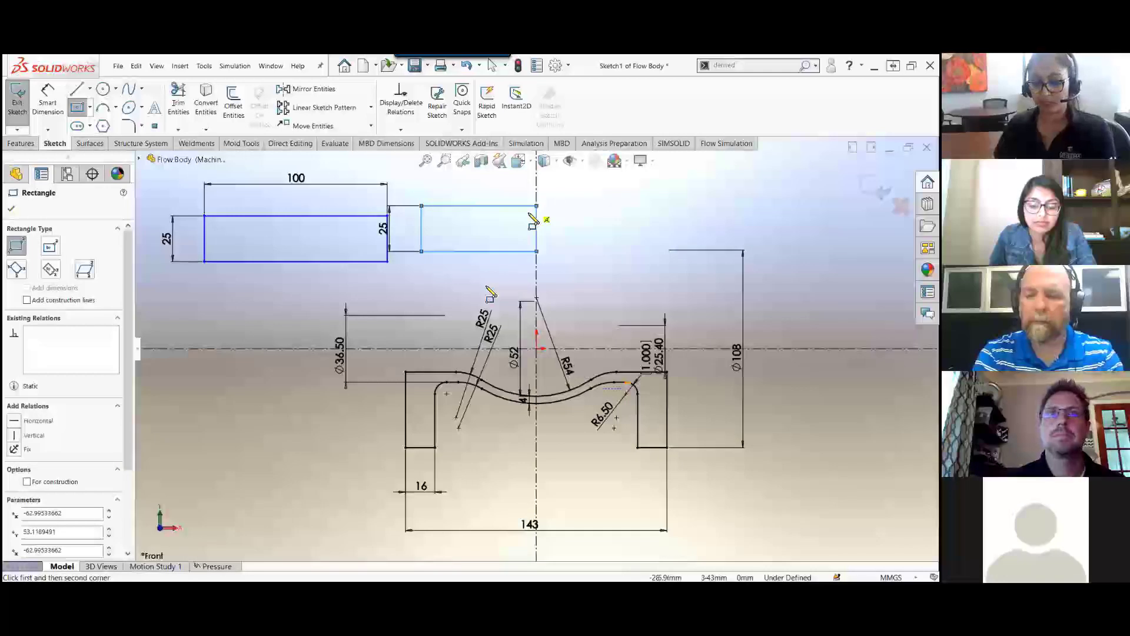
key("Escape")
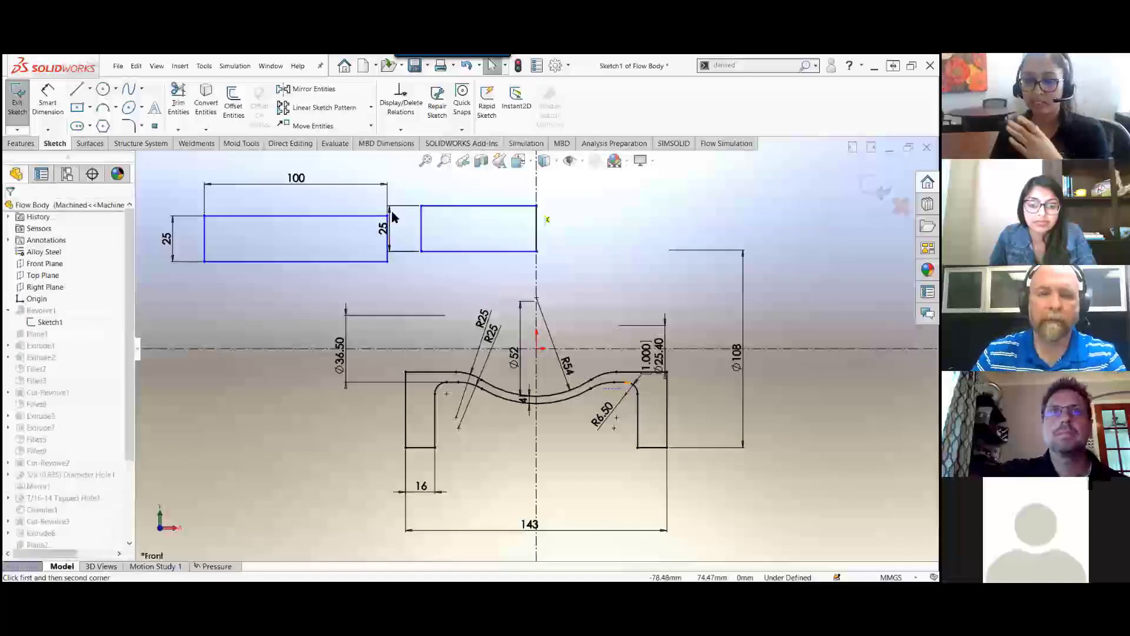
mouse_move(389, 216)
left_mouse_down()
mouse_move(424, 237)
mouse_move(369, 214)
left_mouse_up()
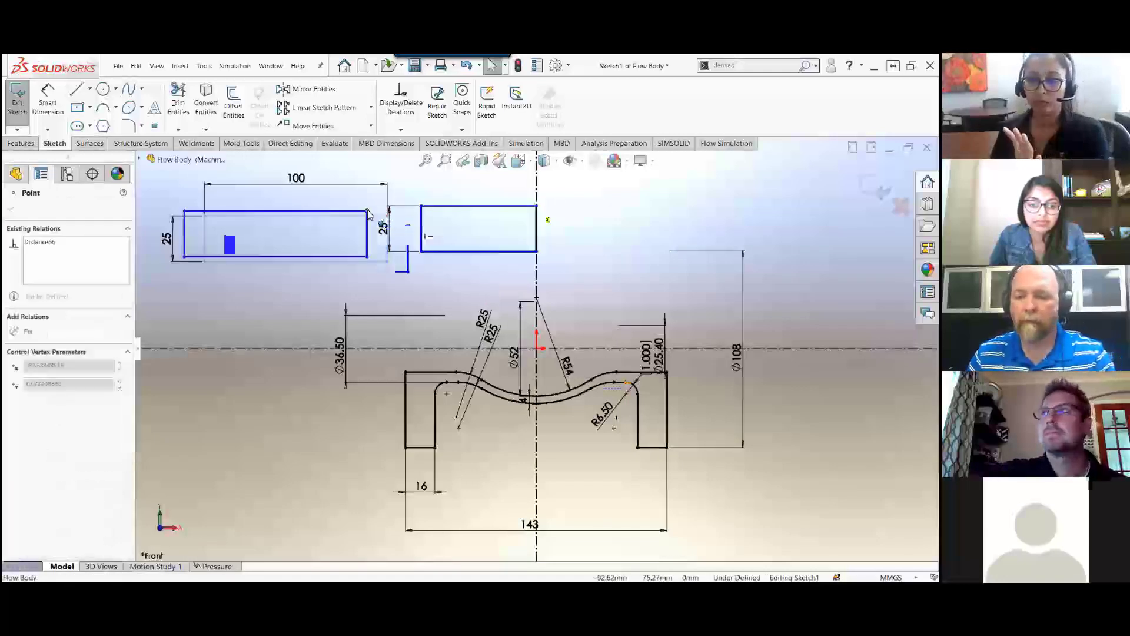
left_click(372, 277)
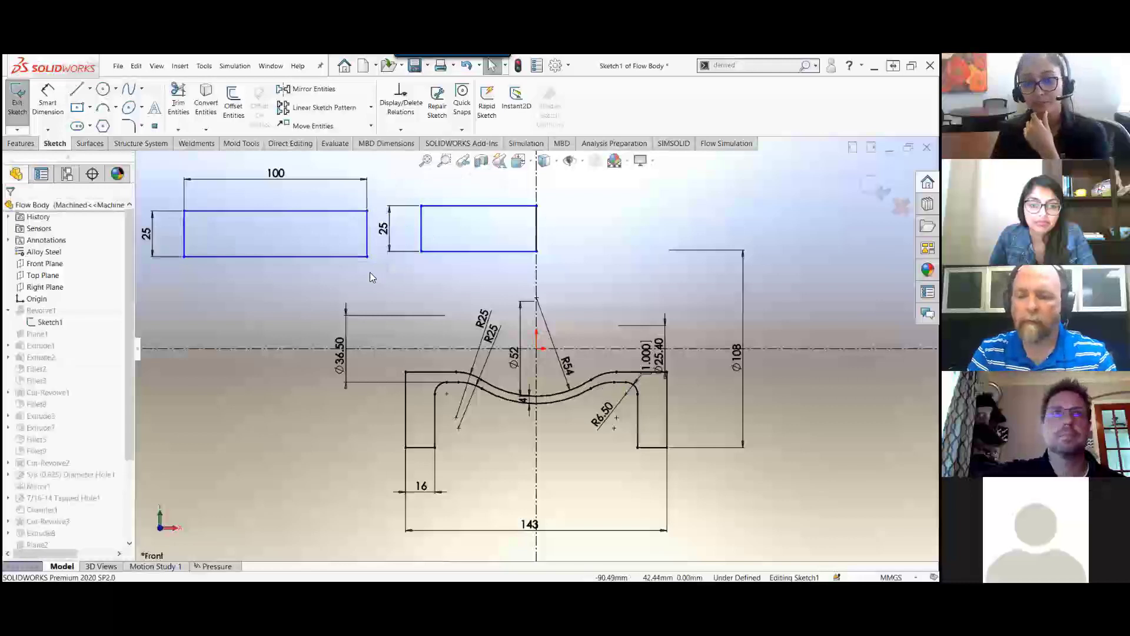
Step: Review the sketch page of the system options again and close the options without changing any setting
left_click(555, 65)
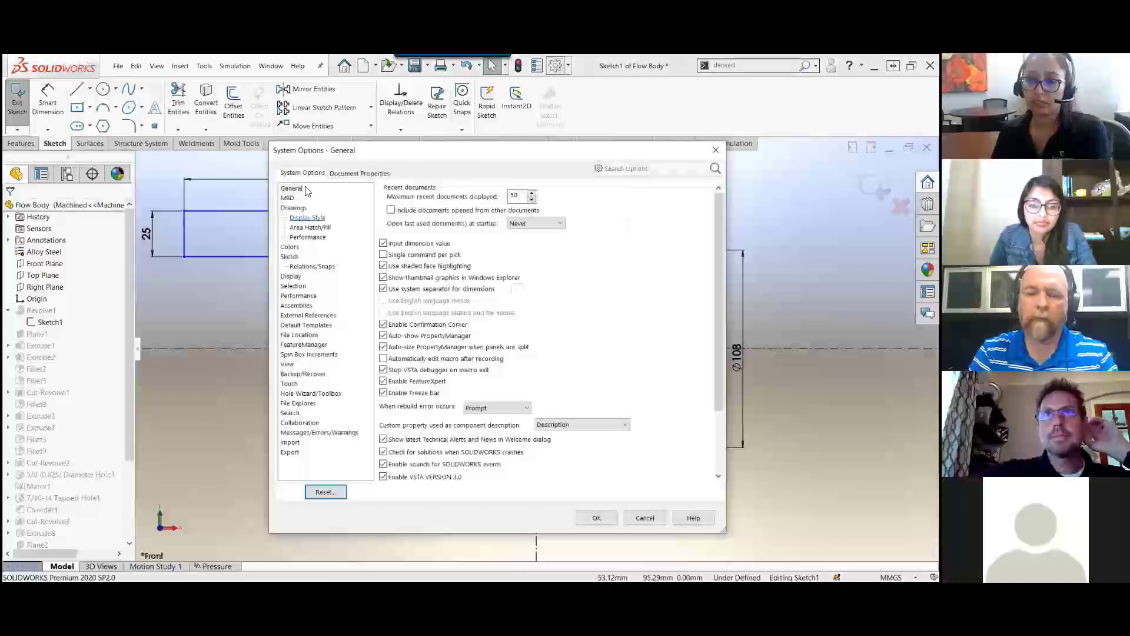
left_click(289, 256)
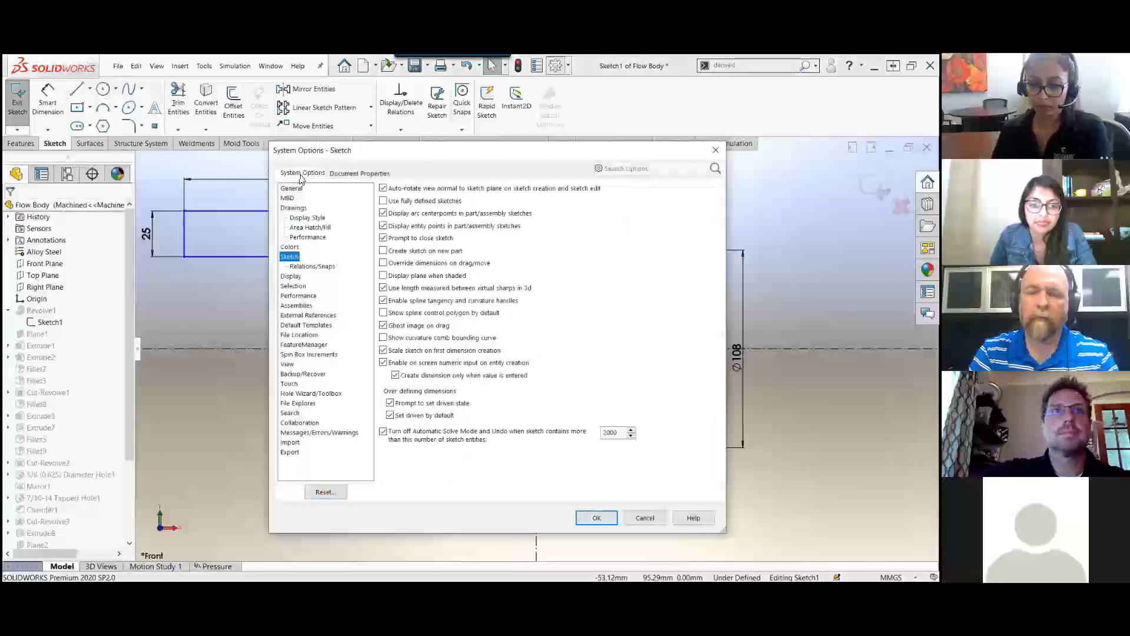
key("ctrl")
key("ctrl")
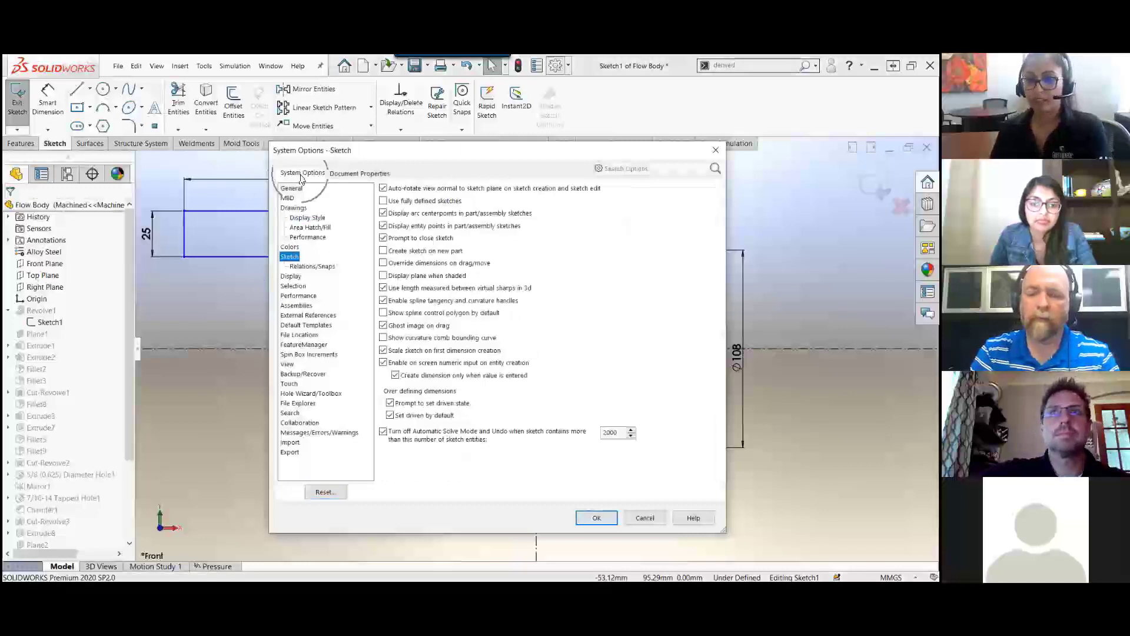
mouse_move(145, 158)
left_mouse_down()
mouse_move(154, 199)
mouse_move(234, 180)
mouse_move(259, 206)
left_mouse_up()
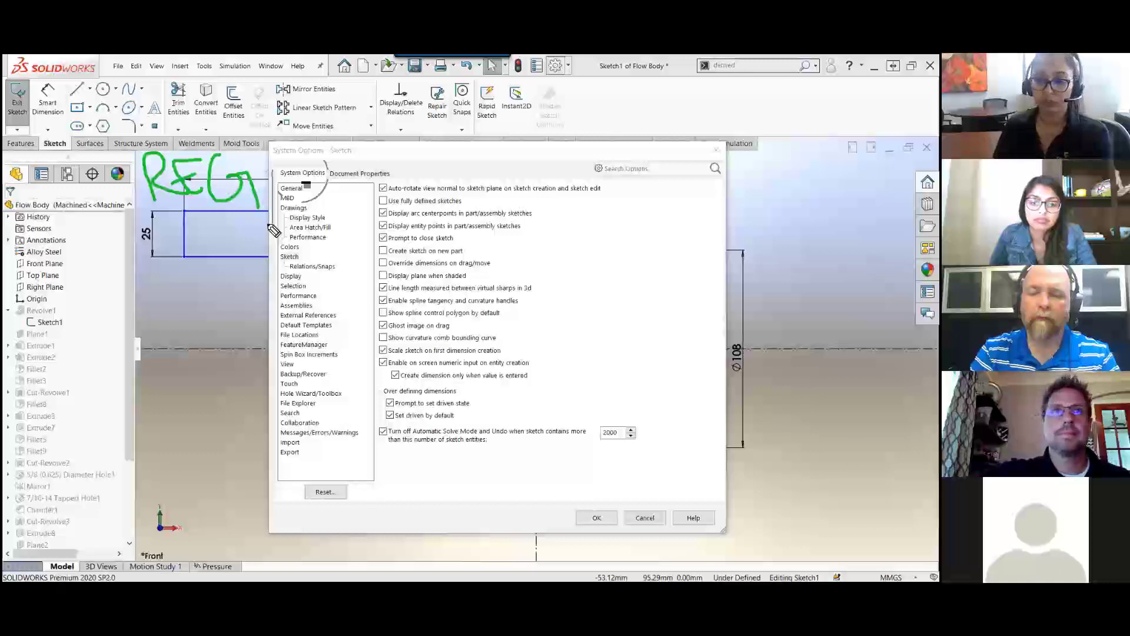
key("Escape")
left_click(717, 150)
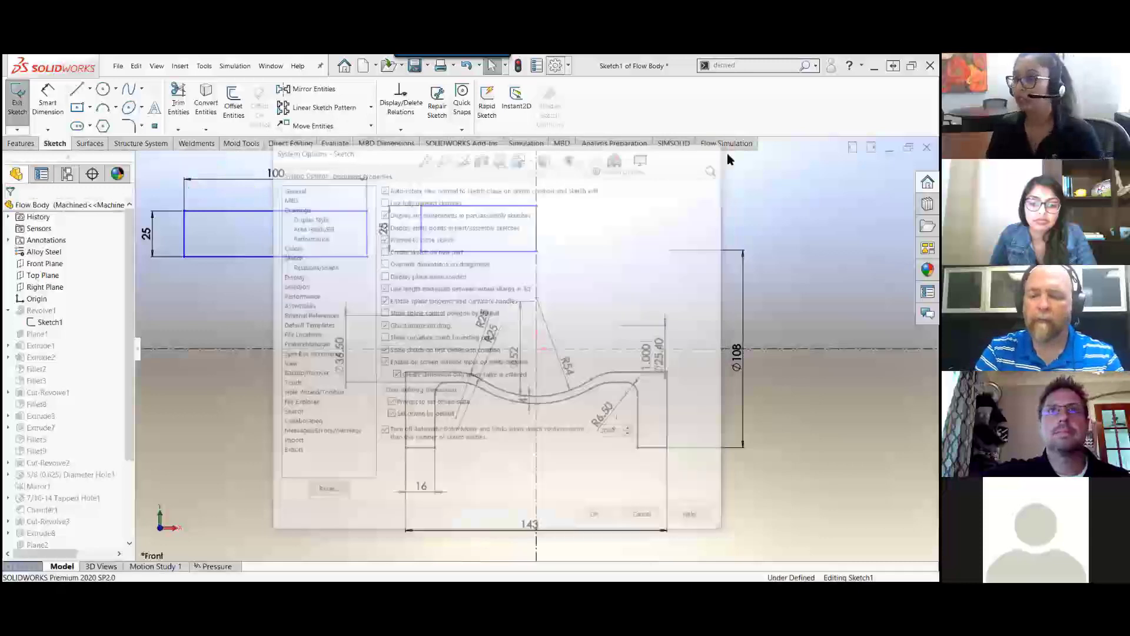
Step: Examine which settings the Copy Settings Wizard can save to a file and close the wizard without saving
left_click(927, 203)
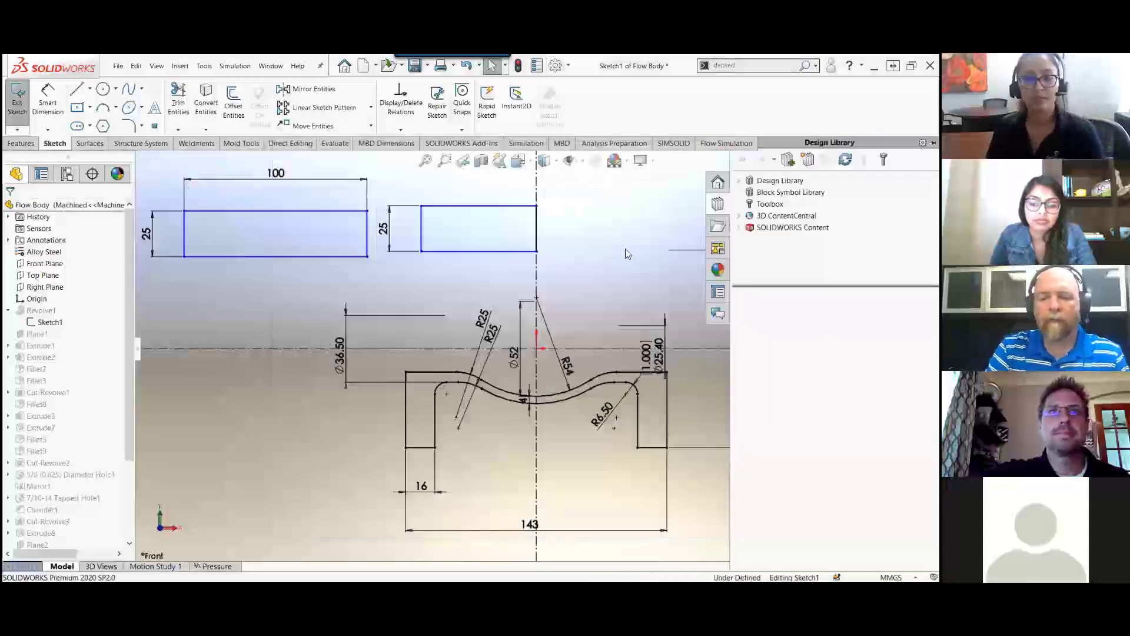
left_click(717, 182)
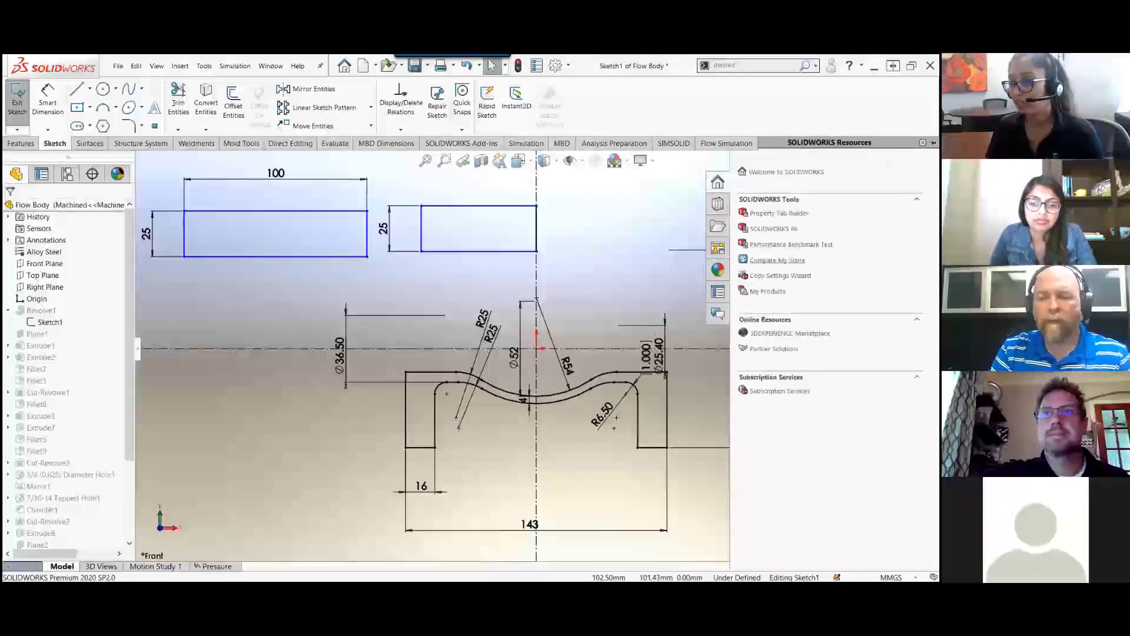
left_click(779, 275)
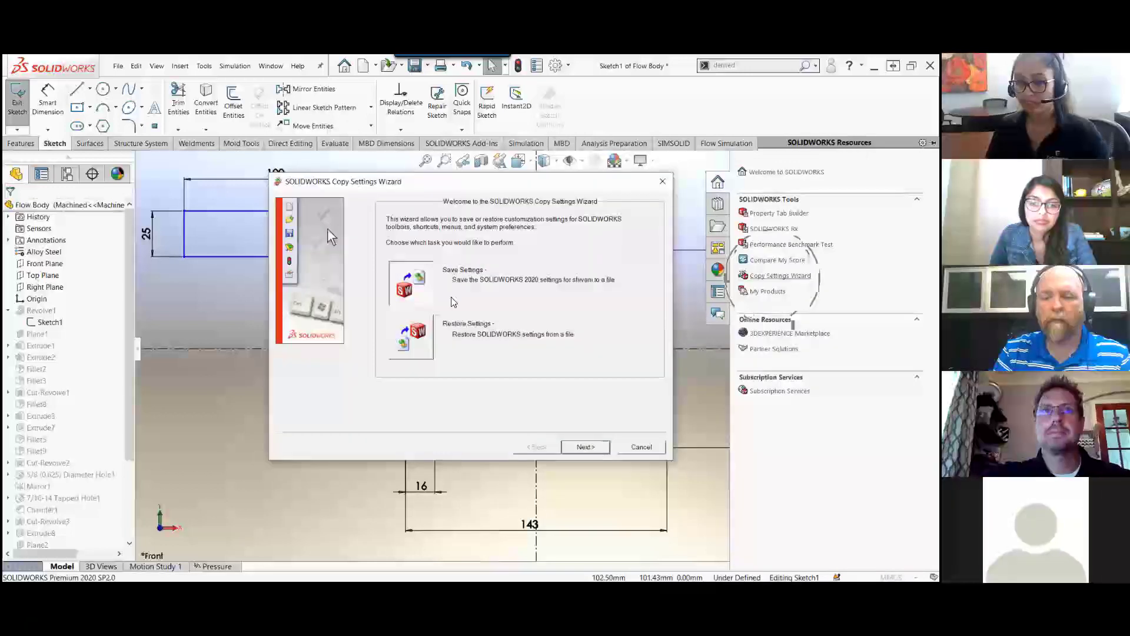
left_click(585, 446)
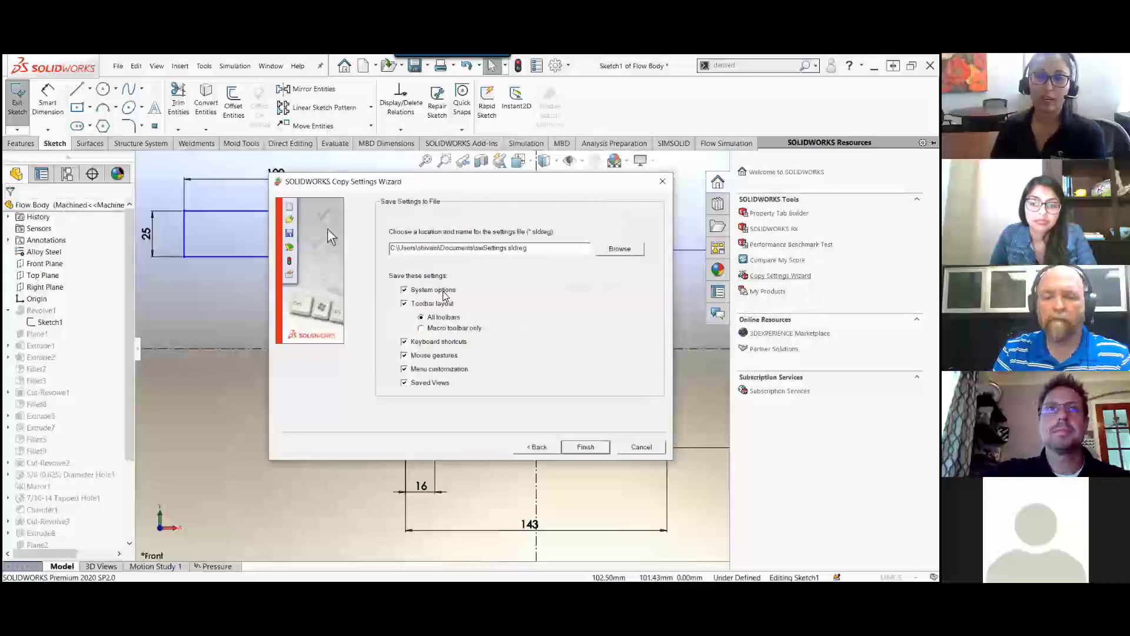
left_click(663, 181)
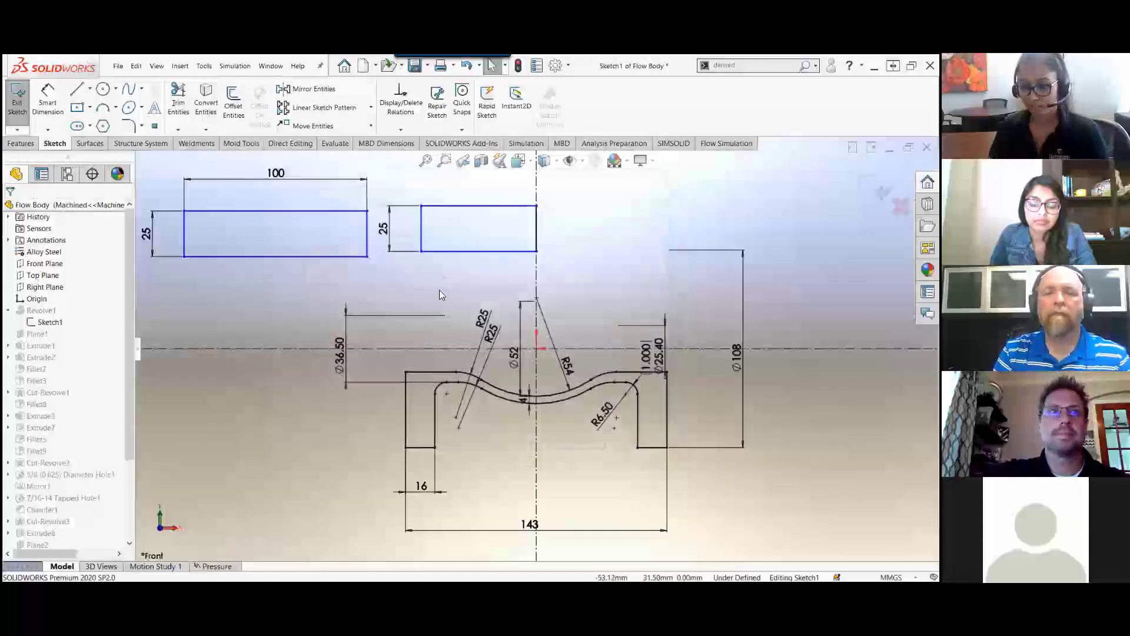
Step: Exit the profile sketch and switch the feature tree to a flat list
double_click(242, 401)
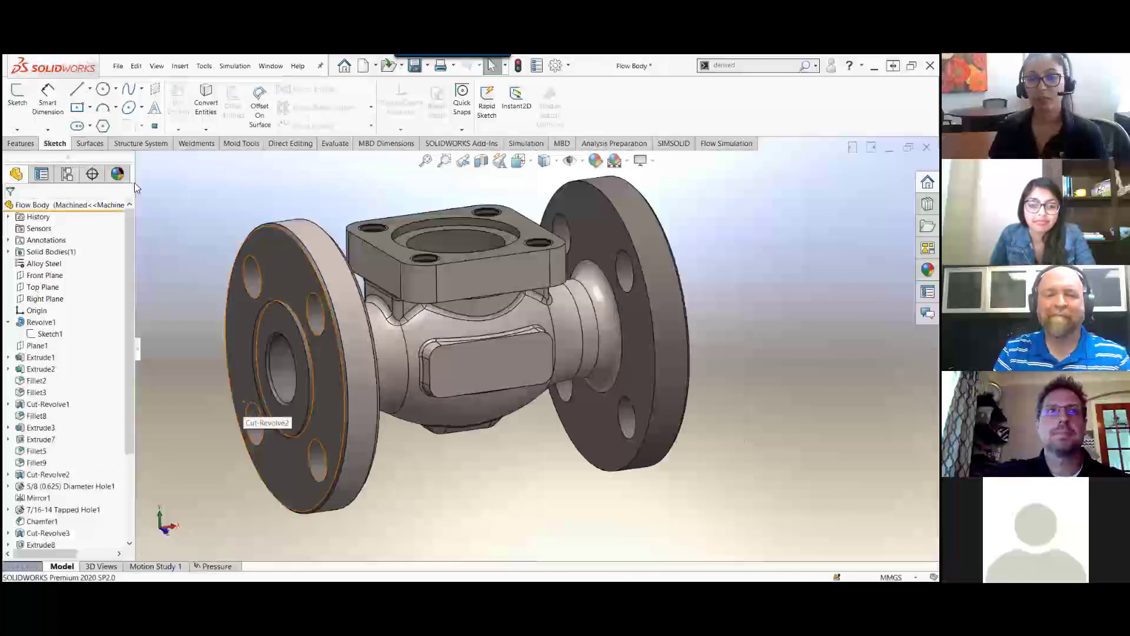
scroll(449, 276, "up", 1)
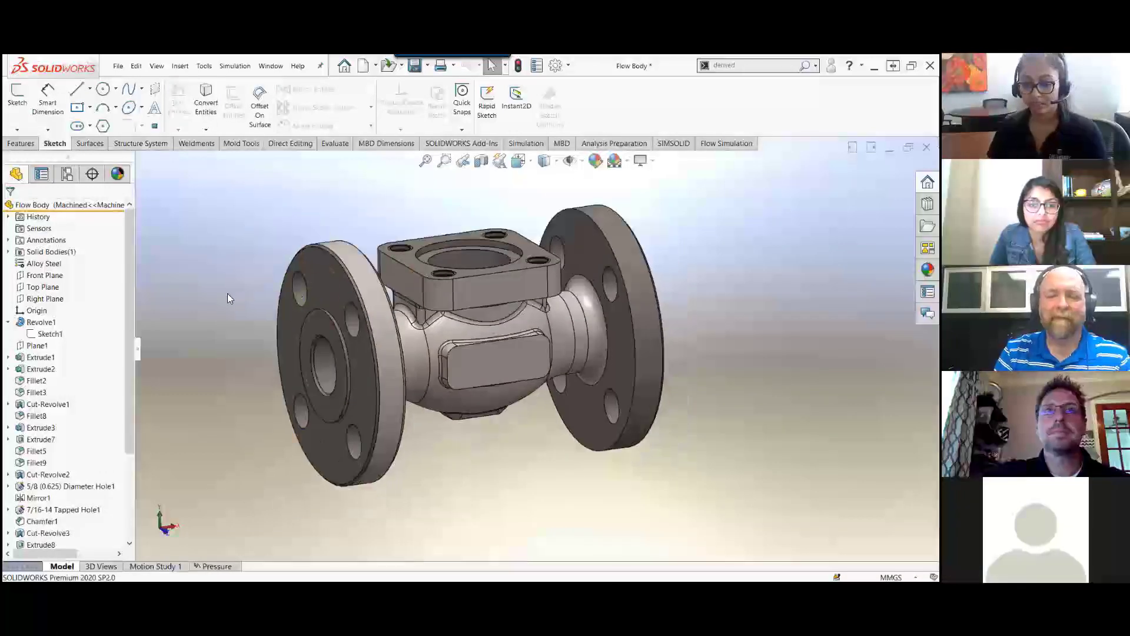
key("ctrl+t")
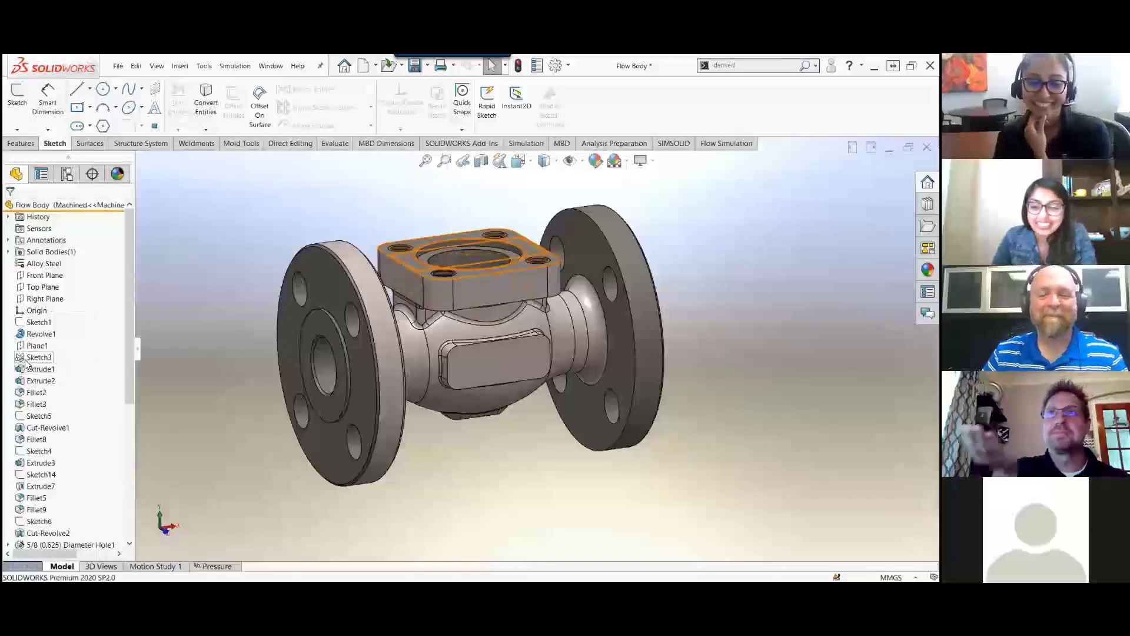
Step: Open the name of Sketch3 for editing in the feature tree several times
mouse_move(25, 363)
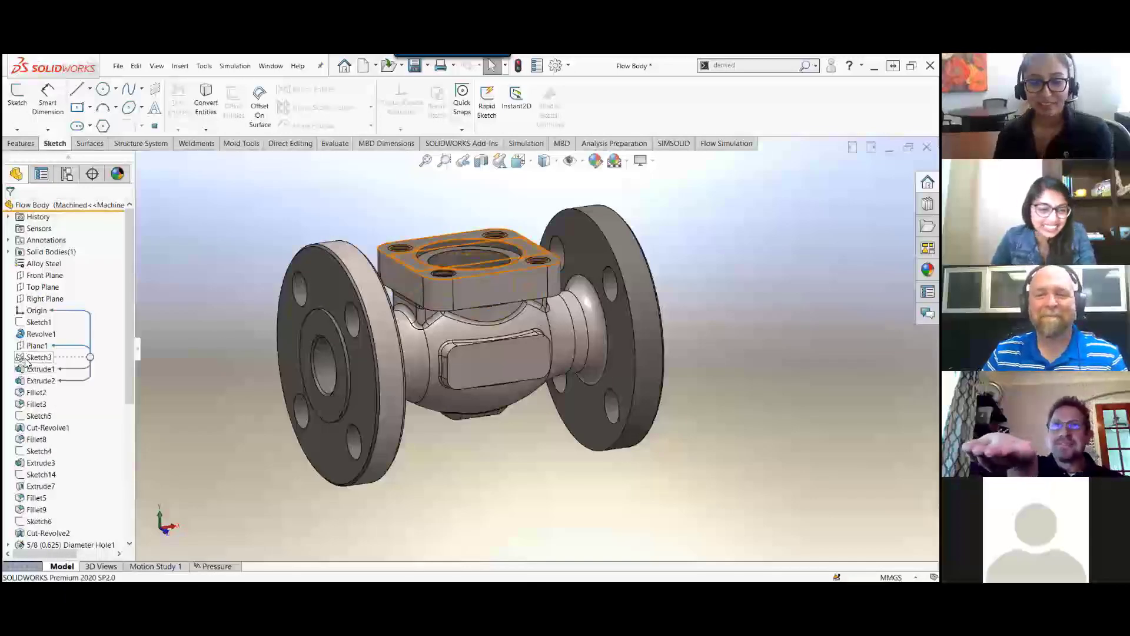
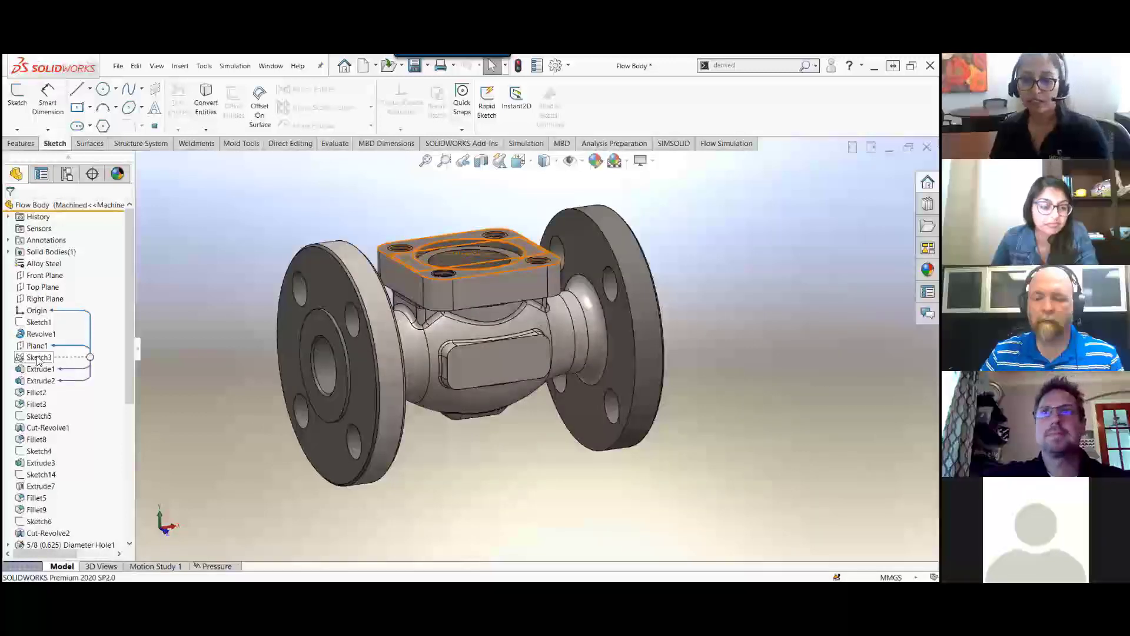
right_click(37, 357)
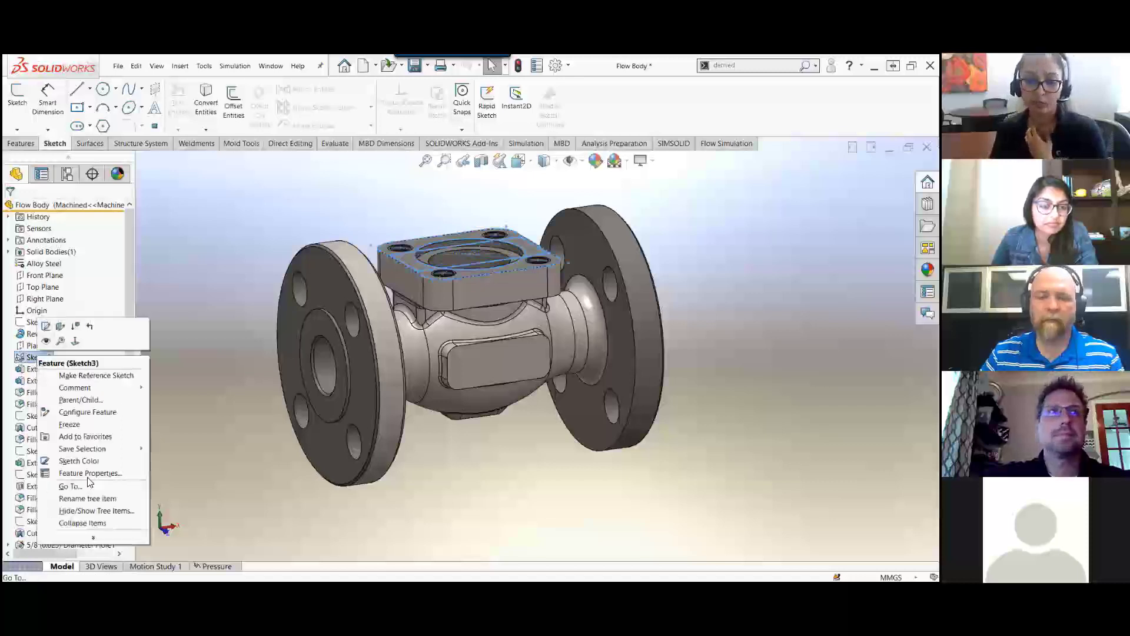
left_click(213, 292)
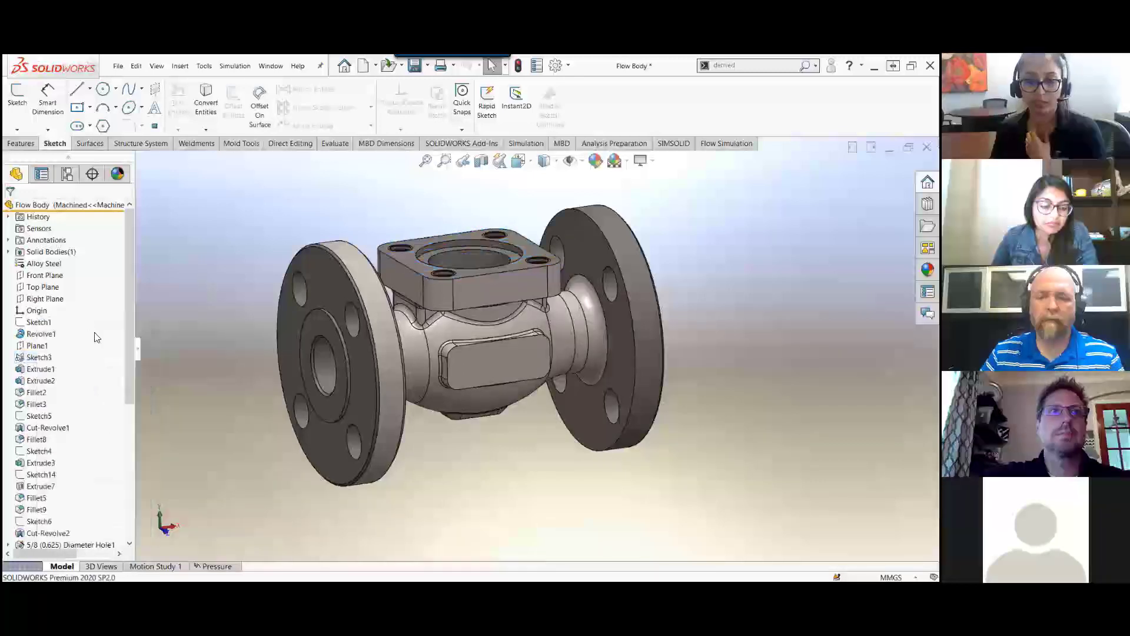
left_click(37, 357)
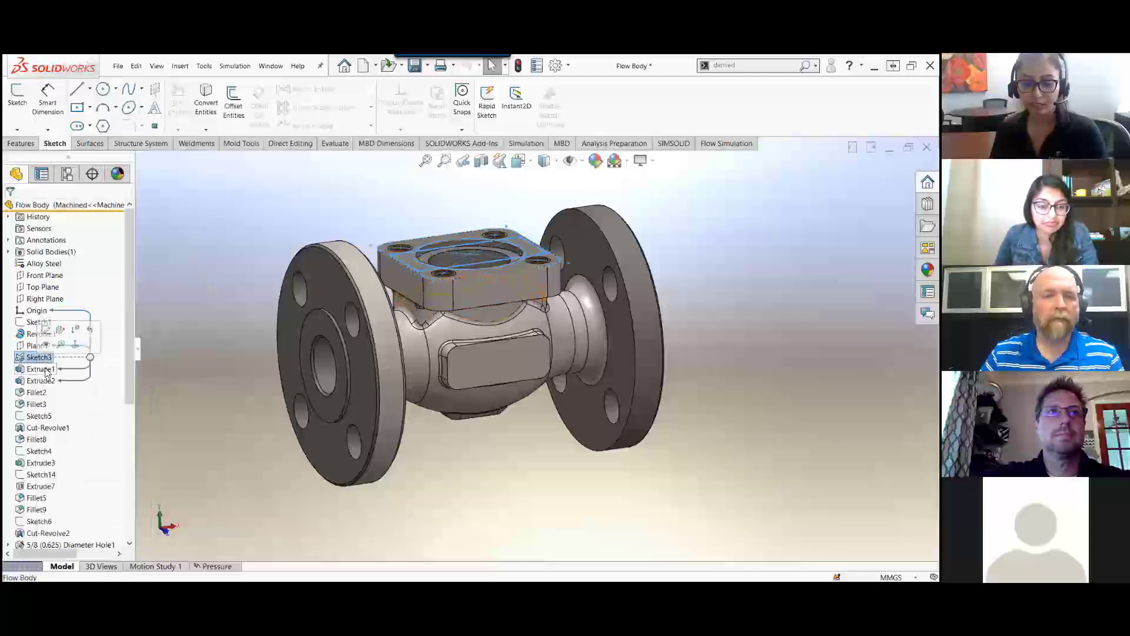
left_click(37, 357)
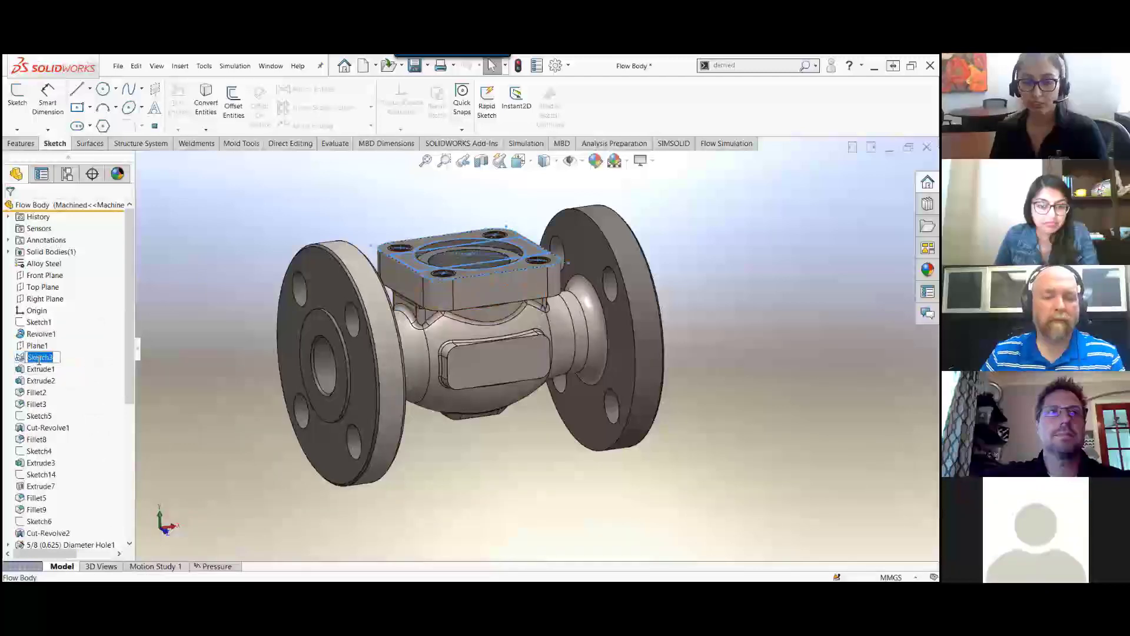
left_click(153, 357)
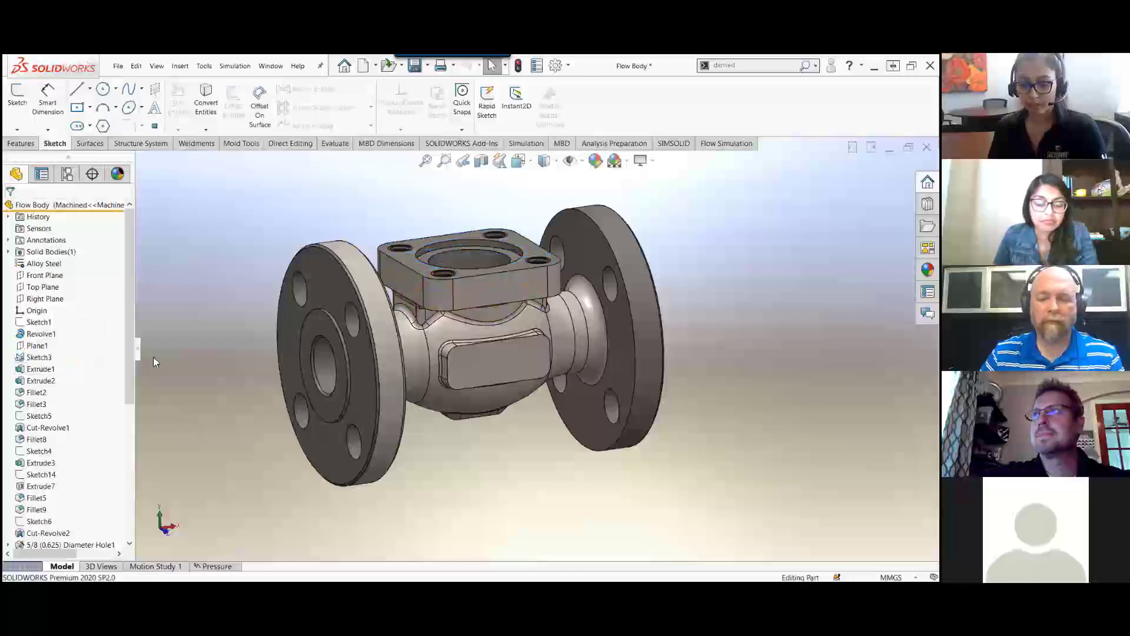
mouse_move(148, 336)
left_mouse_down()
mouse_move(198, 329)
mouse_move(210, 357)
left_mouse_up()
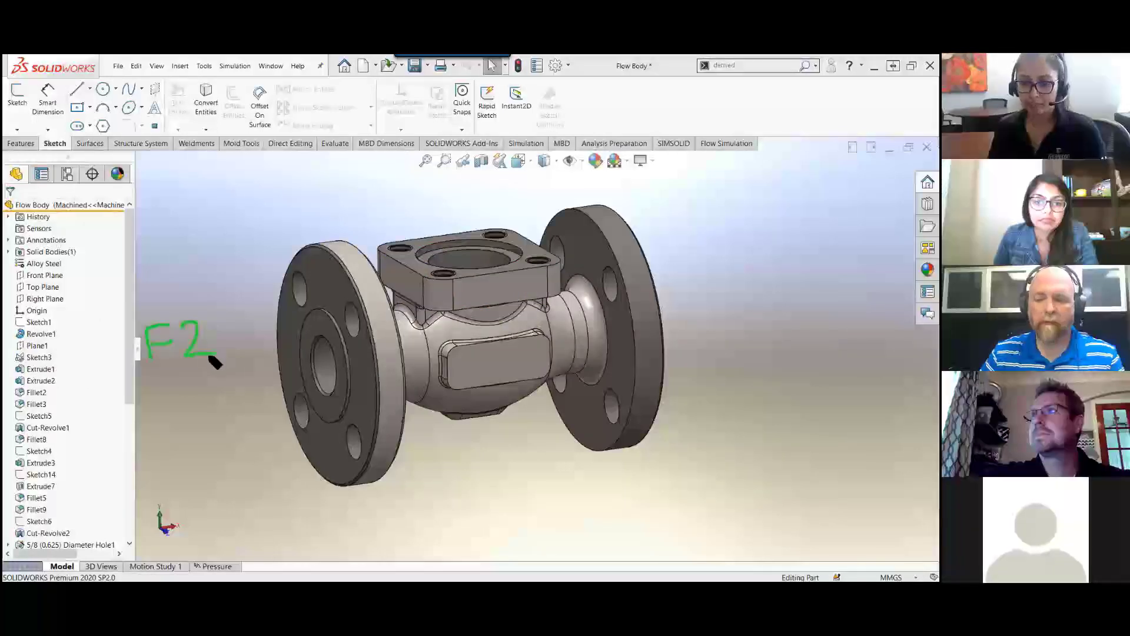
left_click(39, 358)
key("F2")
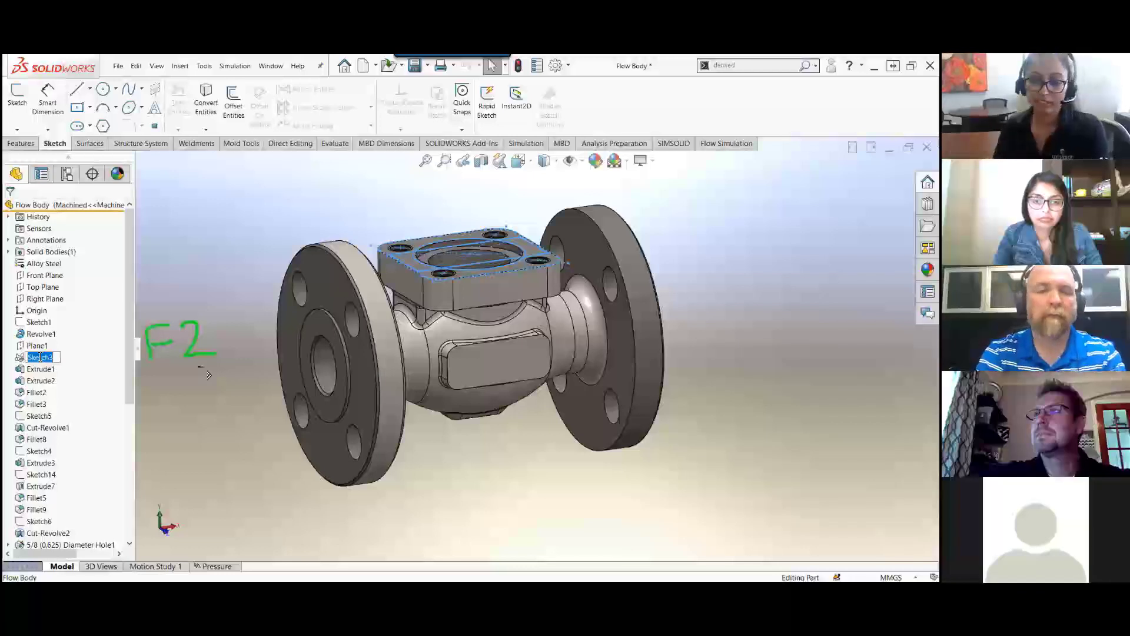
left_click(153, 375)
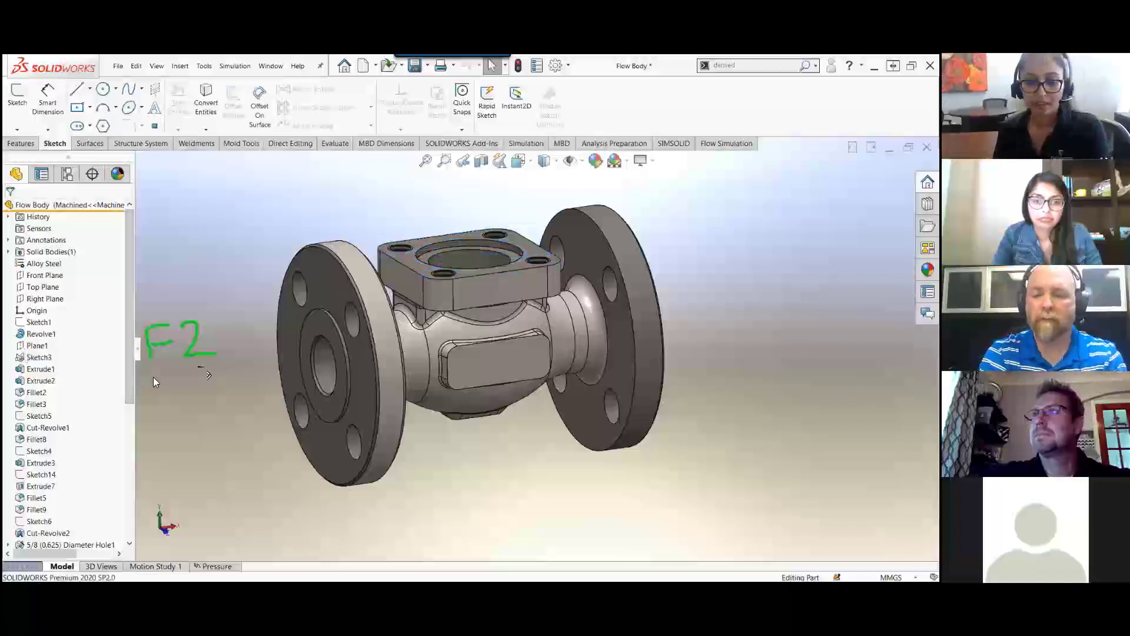
left_click(34, 359)
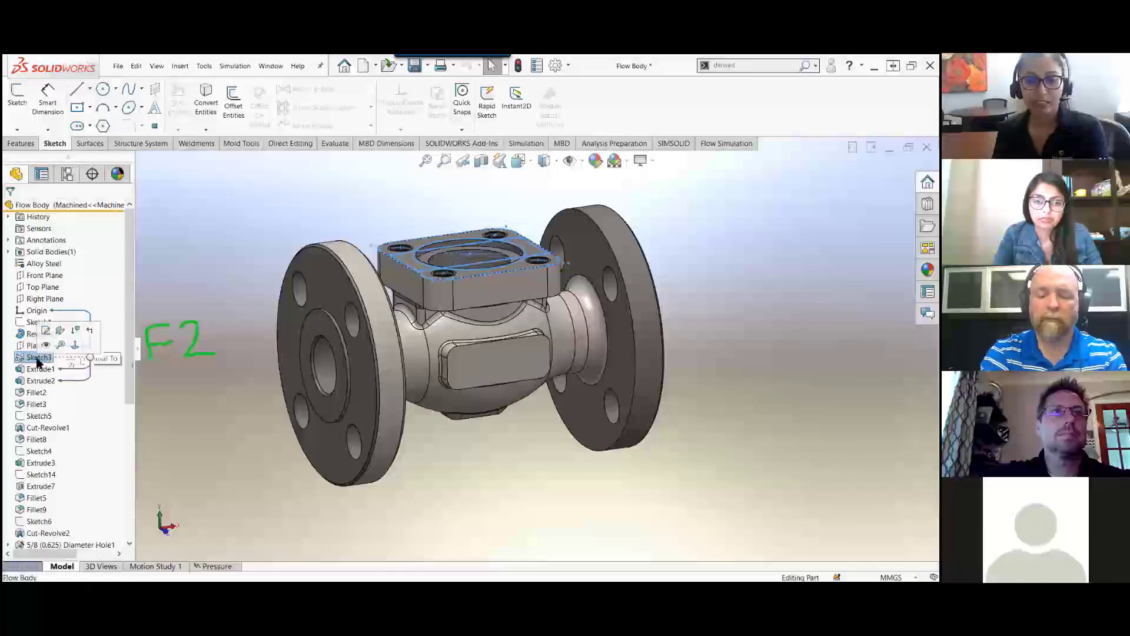
key("F2")
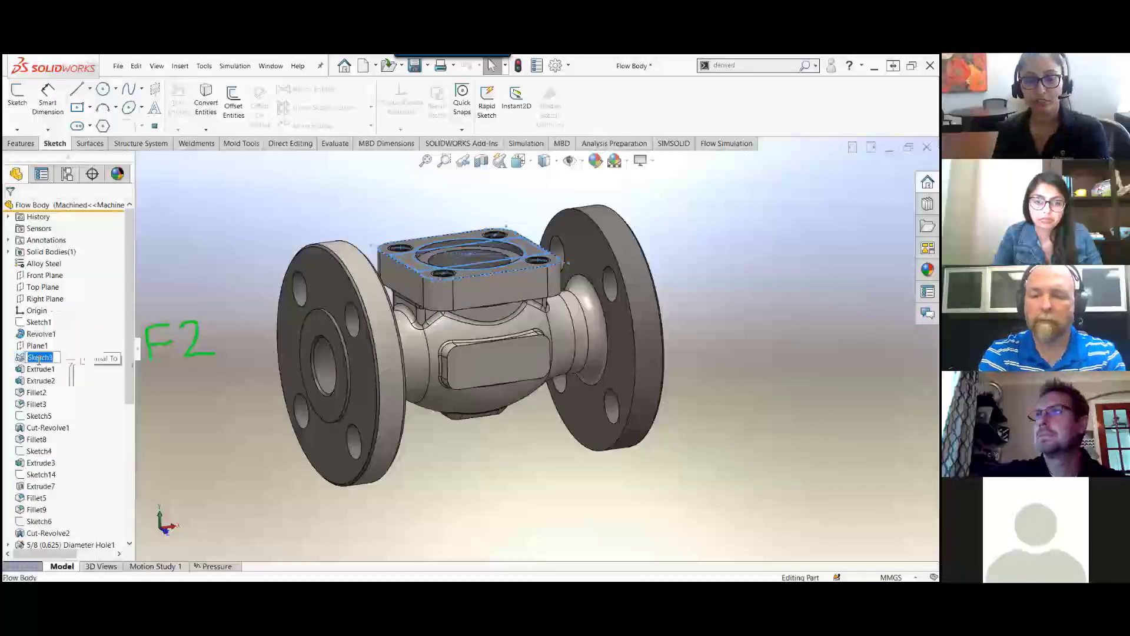
left_click(173, 380)
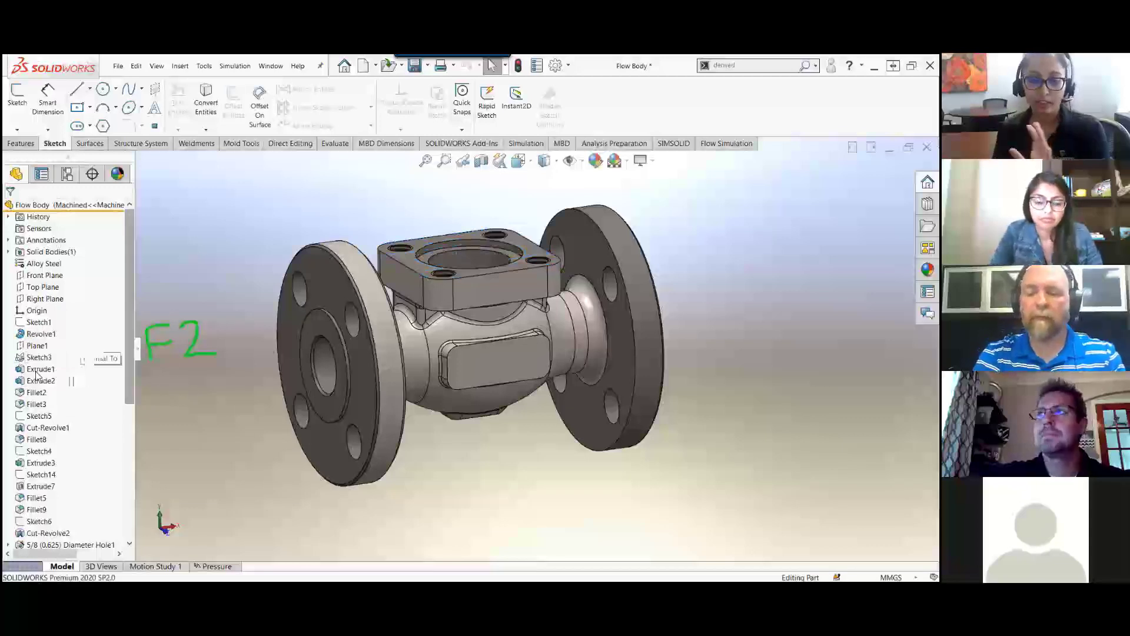
left_click(21, 360)
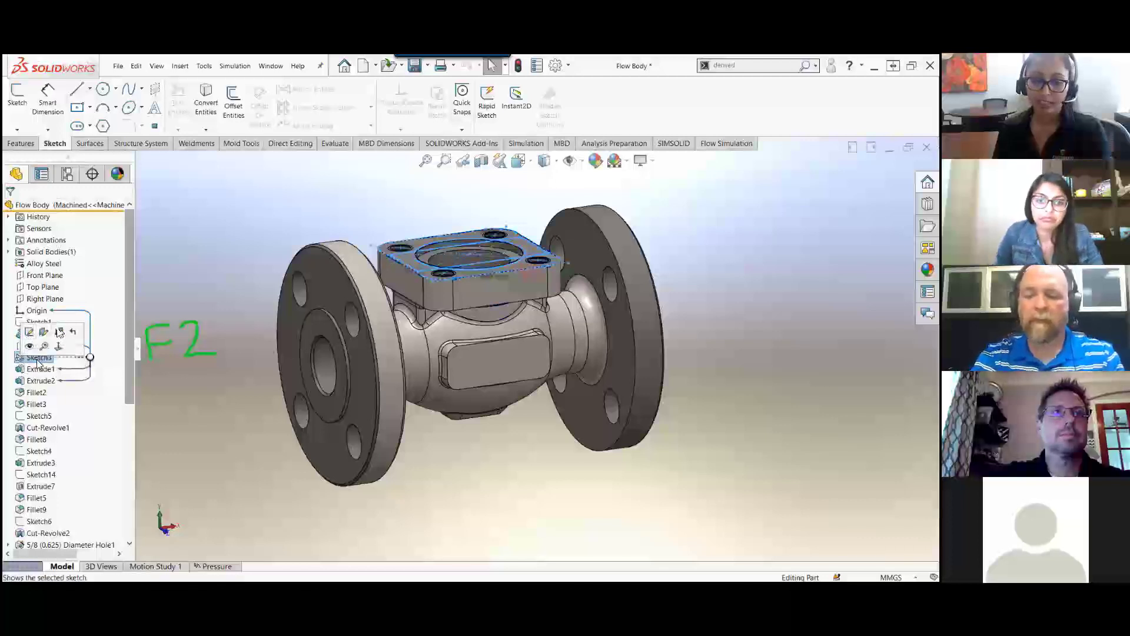
key("F2")
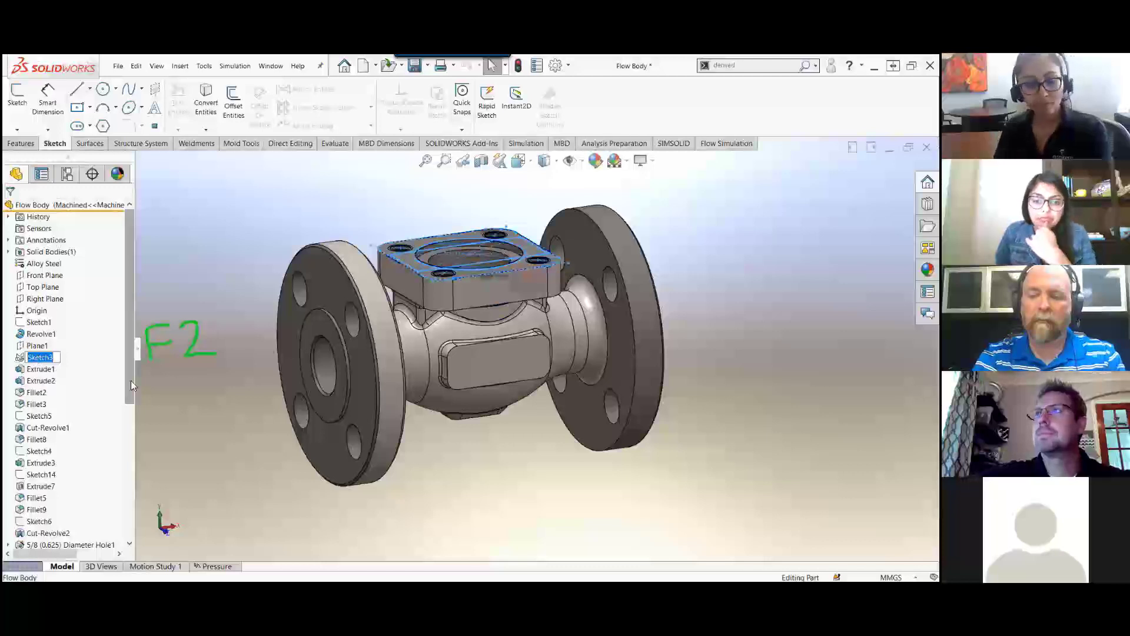
left_click(175, 374)
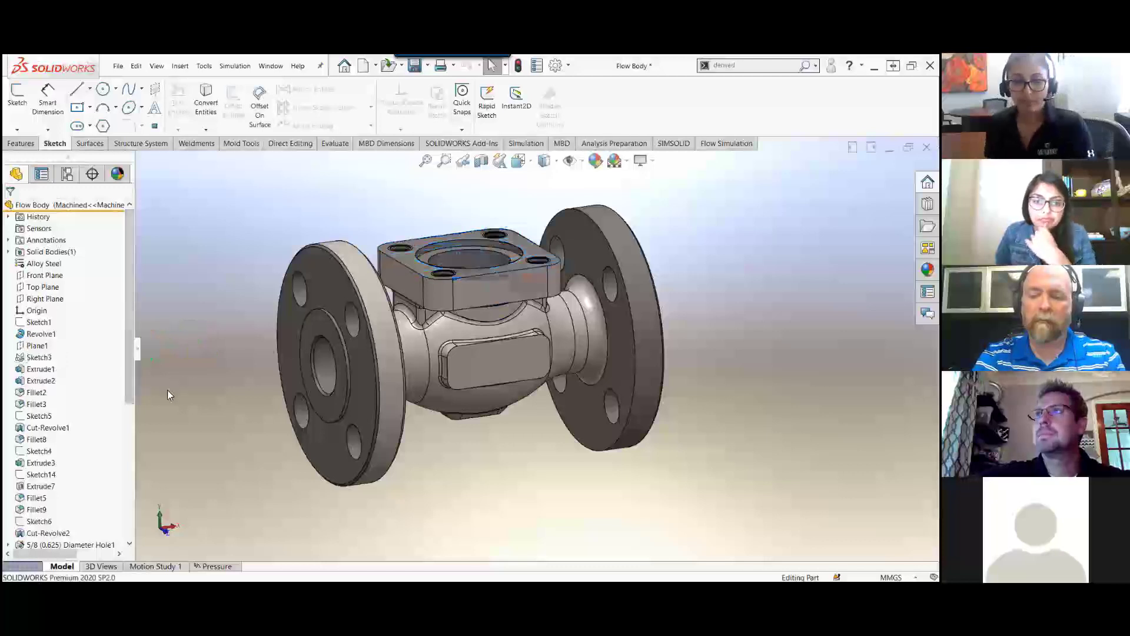
Step: Copy Sketch3, paste it onto the Front Plane and open the pasted sketch for editing
right_click(40, 358)
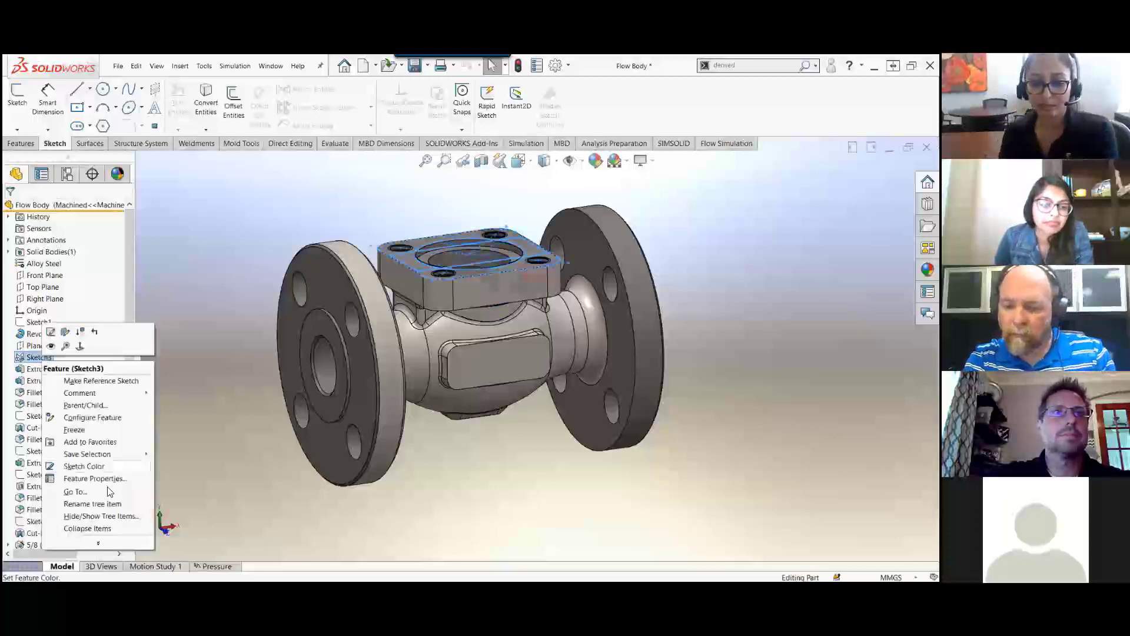
left_click(100, 545)
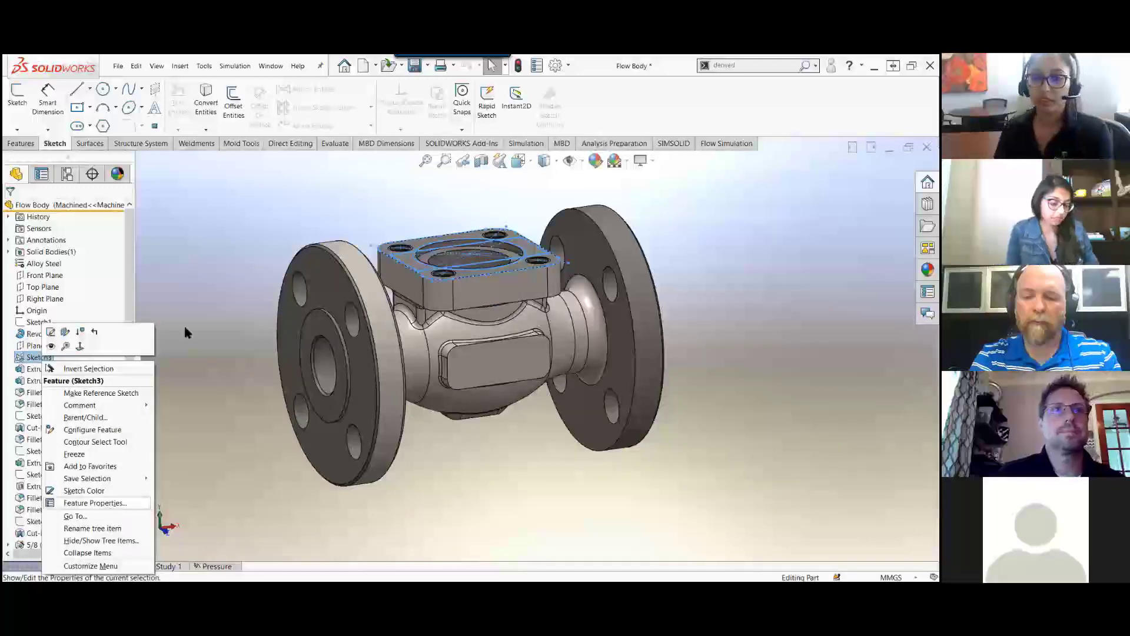
left_click(136, 66)
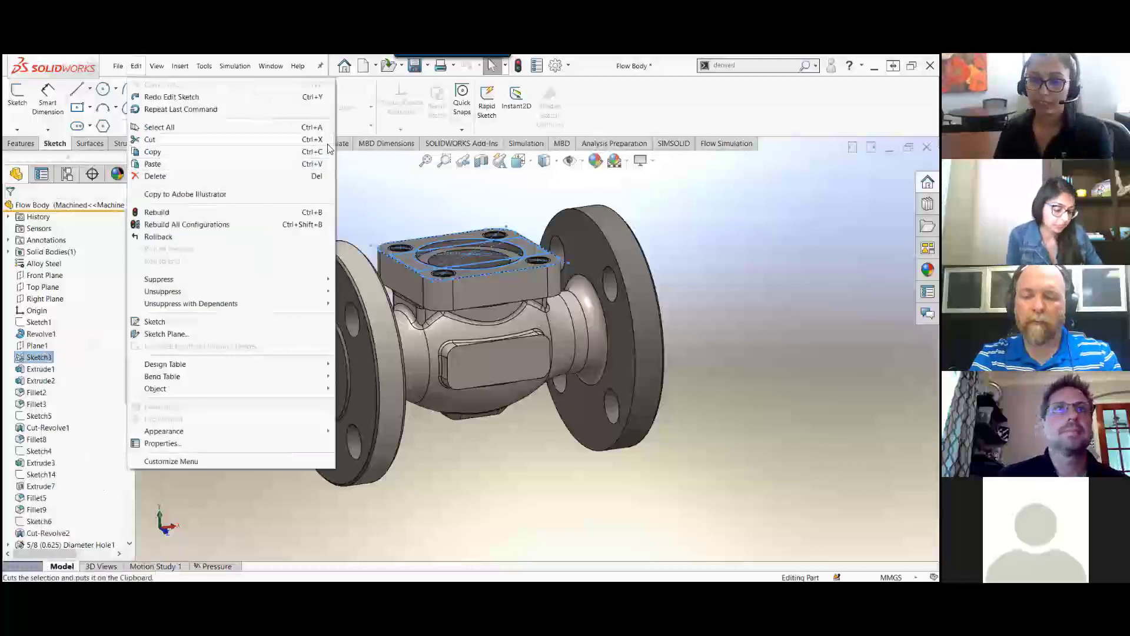
left_click(293, 153)
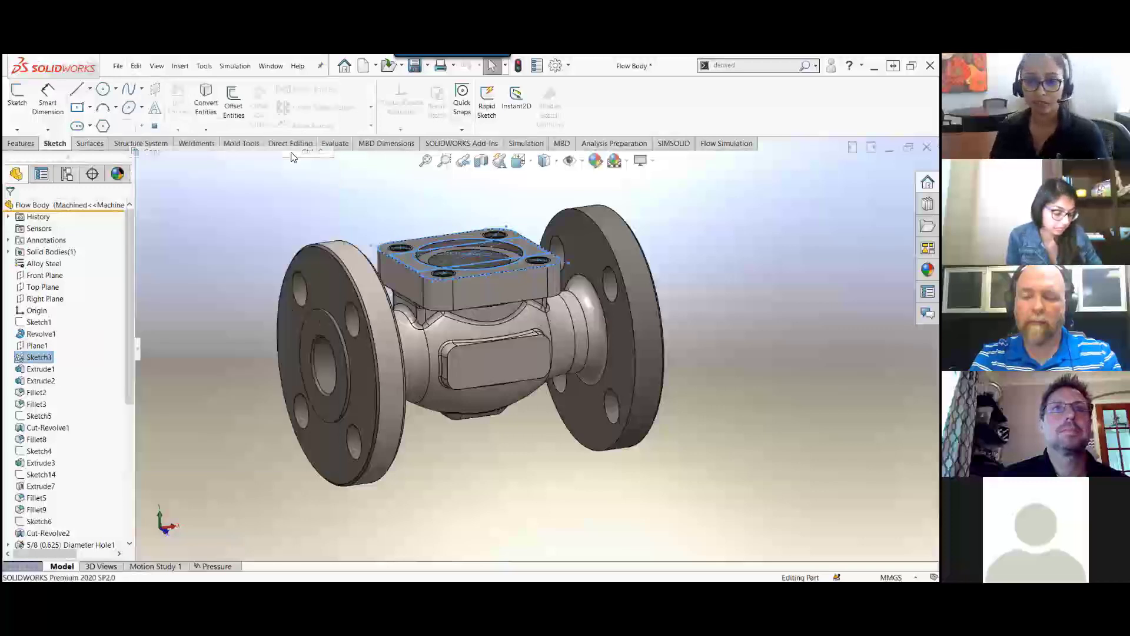
left_click(45, 275)
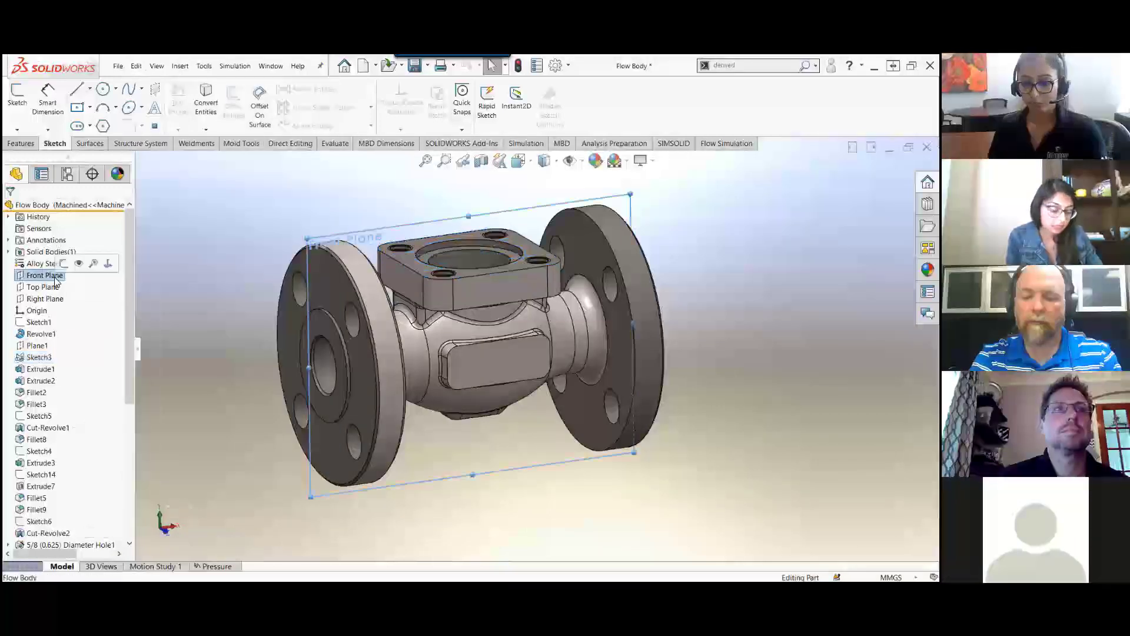
left_click(483, 449)
mouse_move(482, 448)
middle_mouse_down()
mouse_move(471, 422)
mouse_move(440, 421)
middle_mouse_up()
left_click(440, 422)
left_click(470, 380)
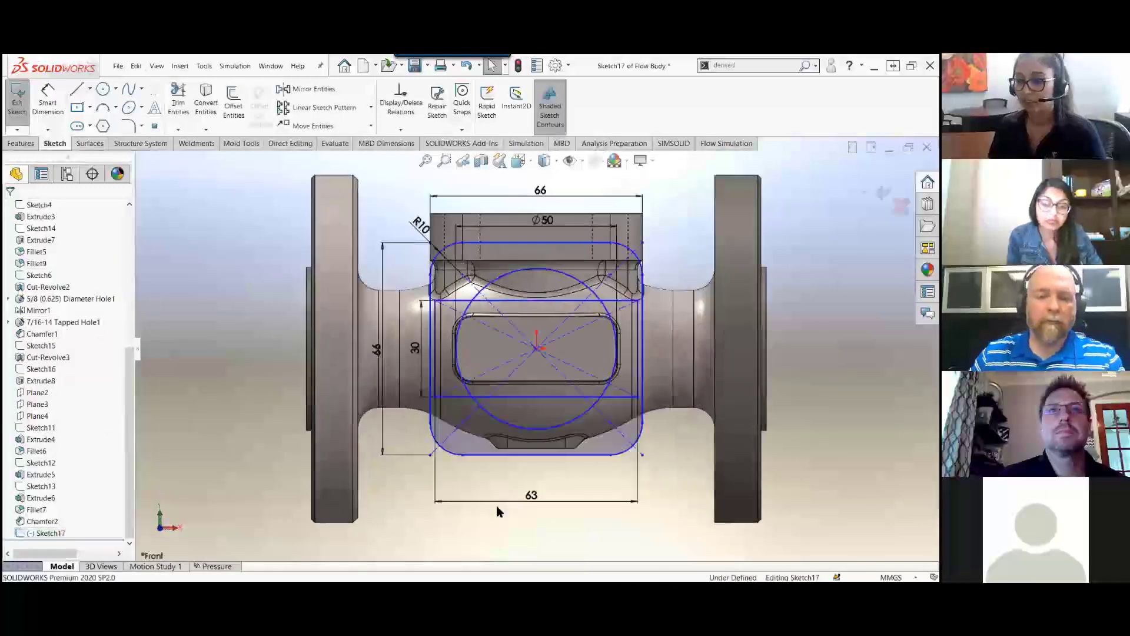
Step: Show the sketch relations of the pasted sketch and hide them again
left_click(582, 161)
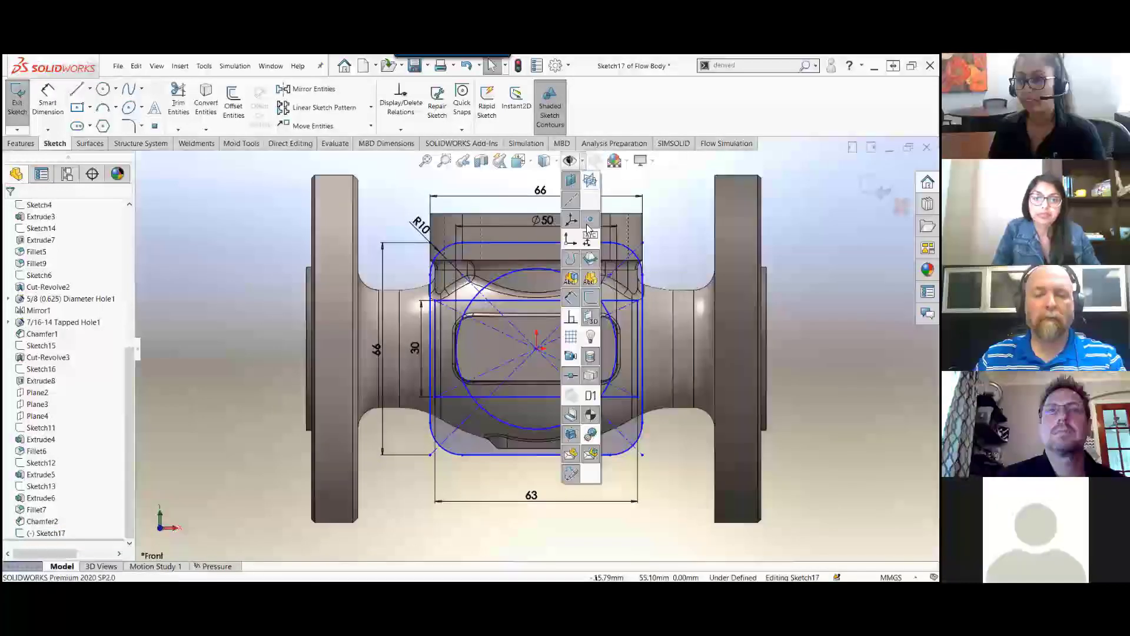
left_click(572, 317)
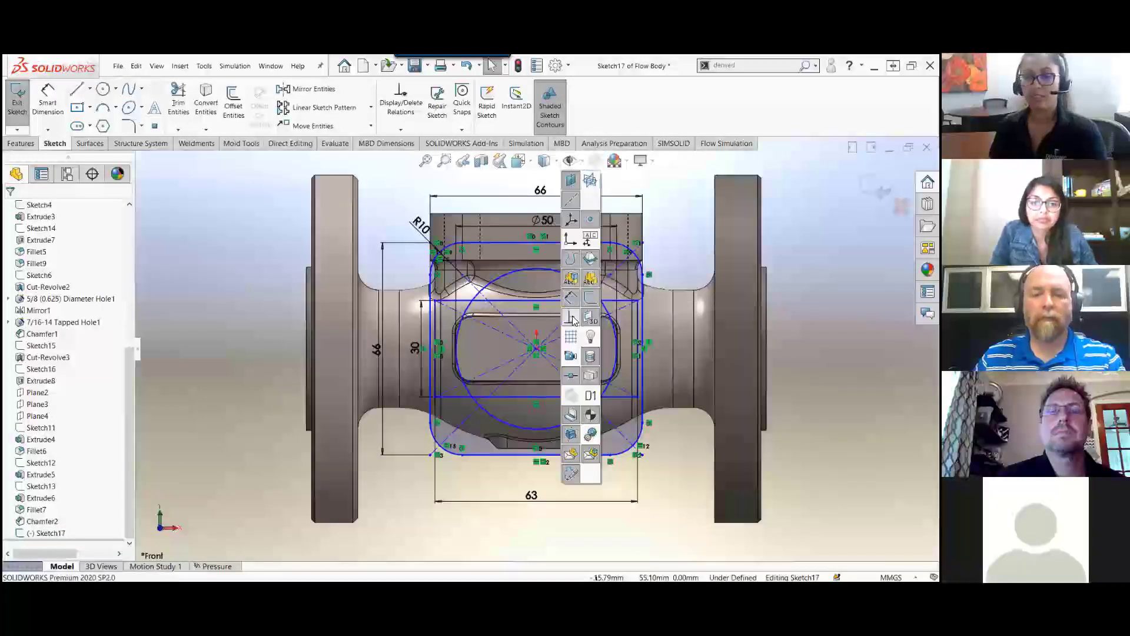
left_click(574, 319)
left_click(477, 509)
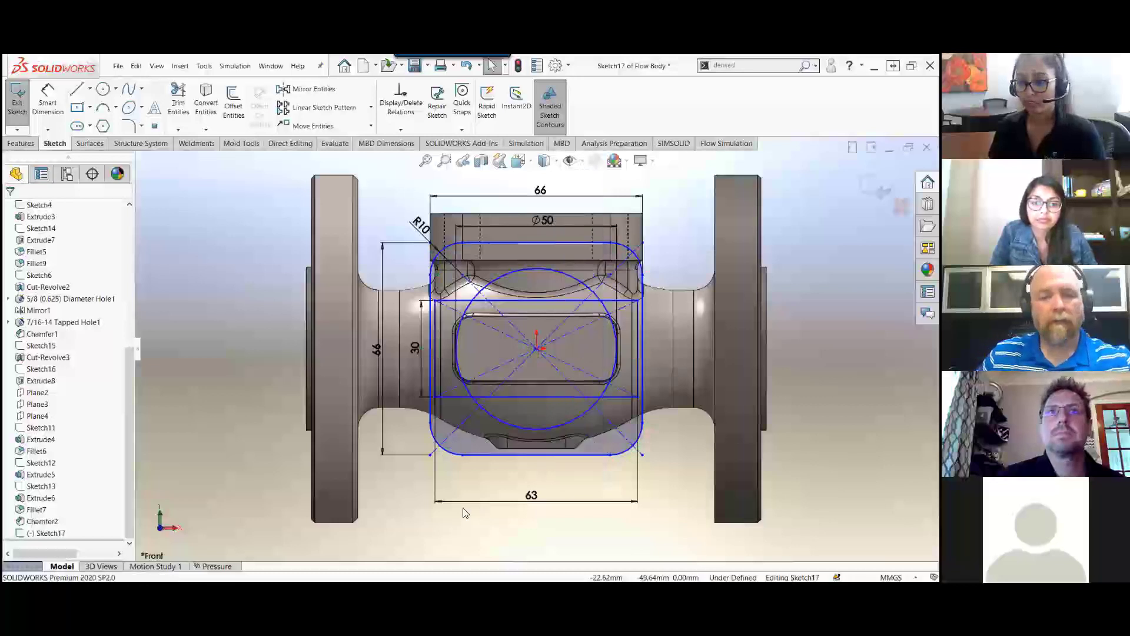
Step: Move the pasted sketch out to the left of the valve body and attach its center point to the origin
scroll(510, 380, "up", 2)
mouse_move(537, 349)
left_mouse_down()
mouse_move(263, 346)
mouse_move(232, 333)
left_mouse_up()
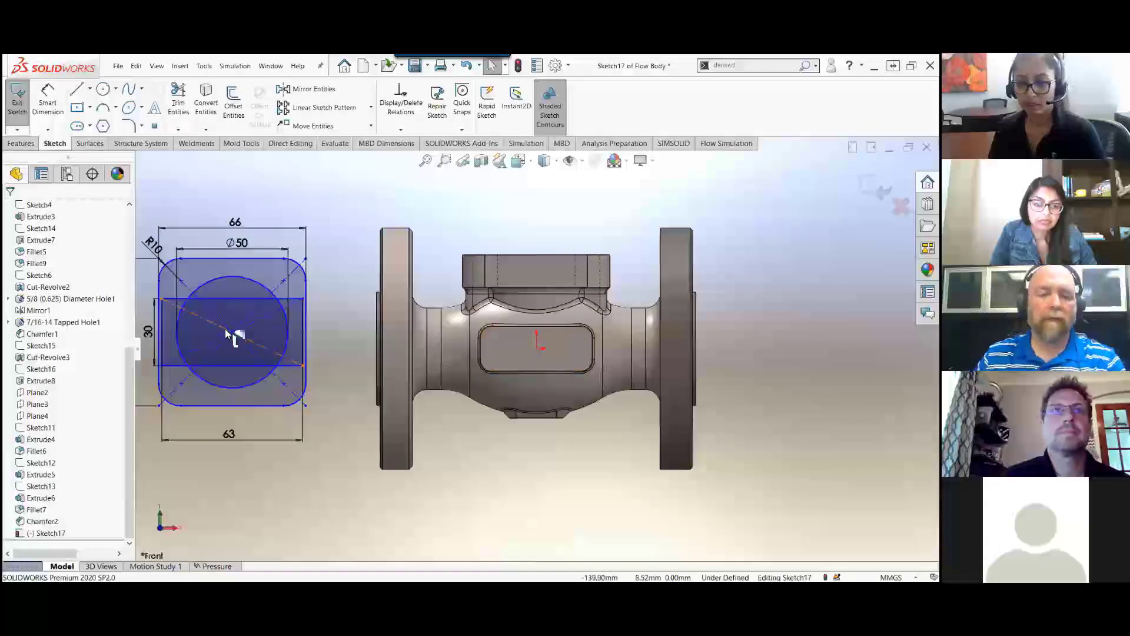
mouse_move(232, 331)
left_mouse_down()
mouse_move(286, 318)
mouse_move(245, 330)
mouse_move(538, 349)
left_mouse_up()
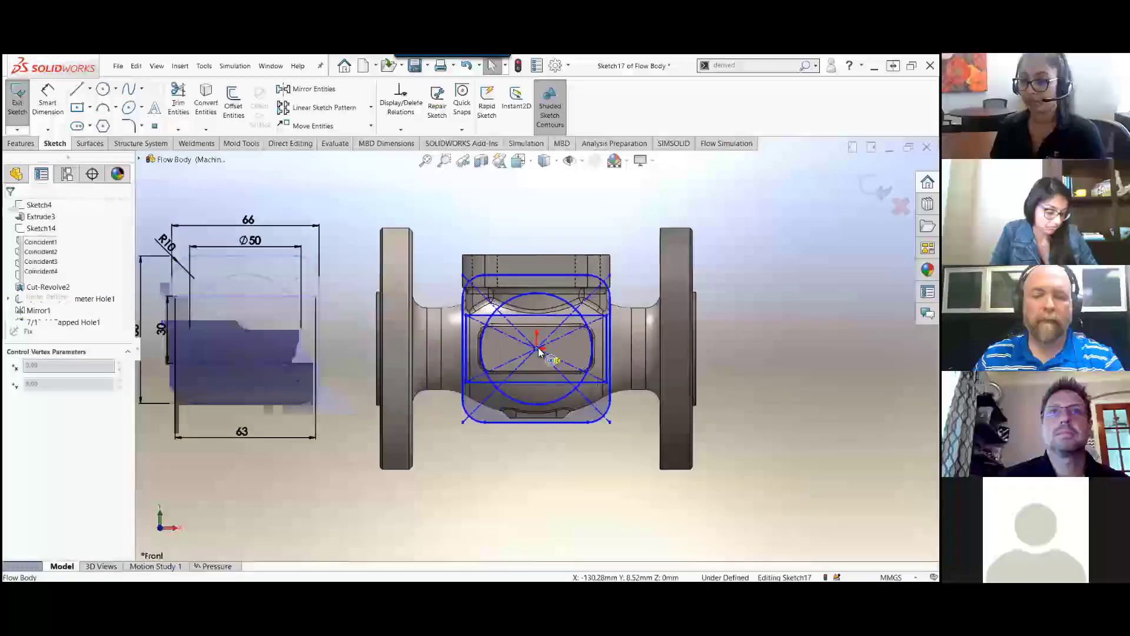
Step: Clear the selection and finish editing the sketch copied onto the Front Plane
left_click(549, 503)
key("d")
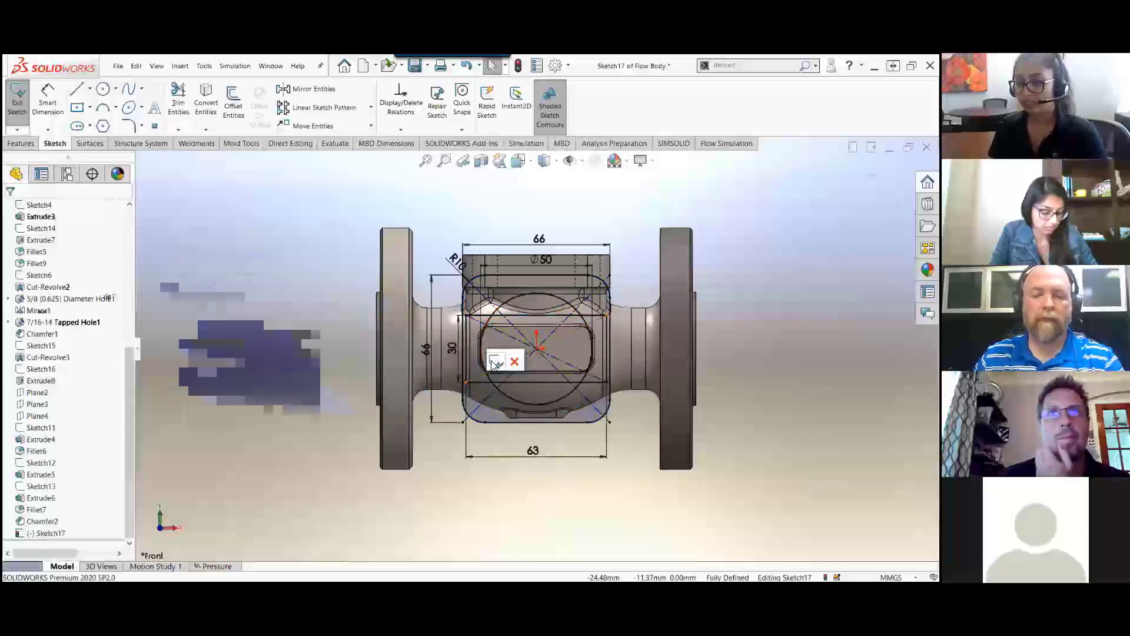
left_click(494, 362)
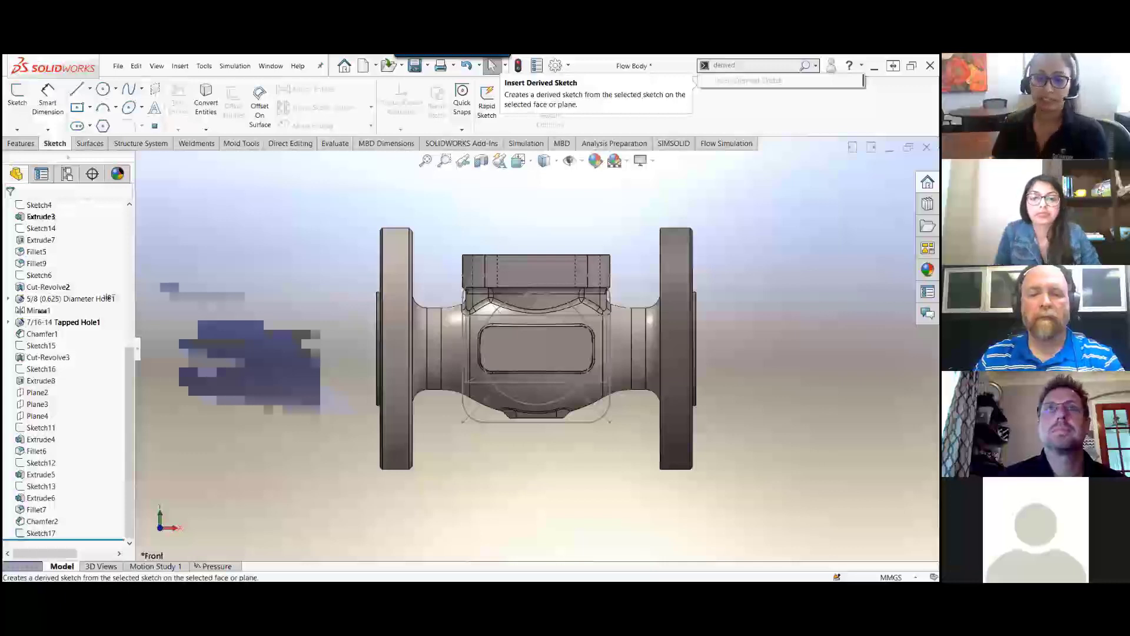
Step: Insert a derived sketch of Sketch3 on the Right Plane using the Insert Derived Sketch command
scroll(132, 383, "up", 7)
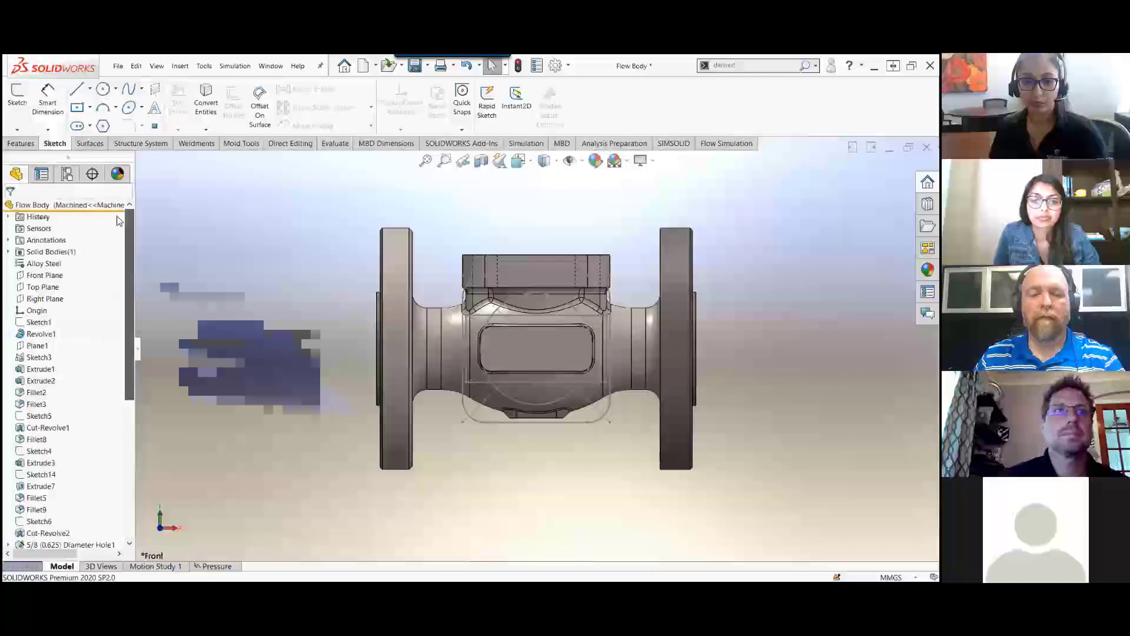
left_click(38, 356)
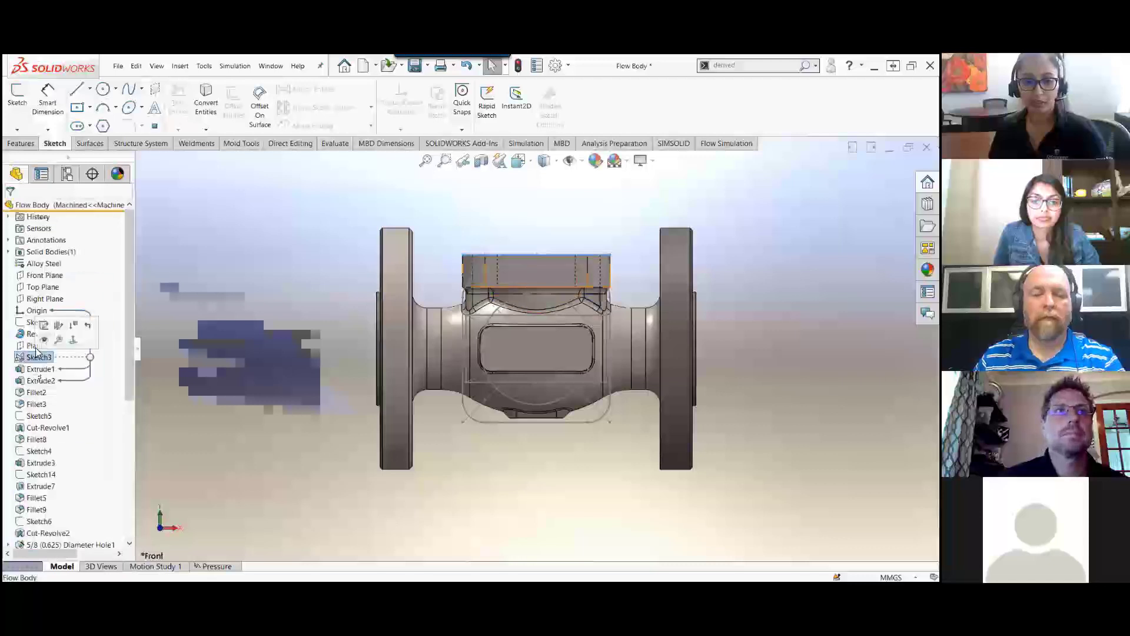
left_click(43, 298, "ctrl")
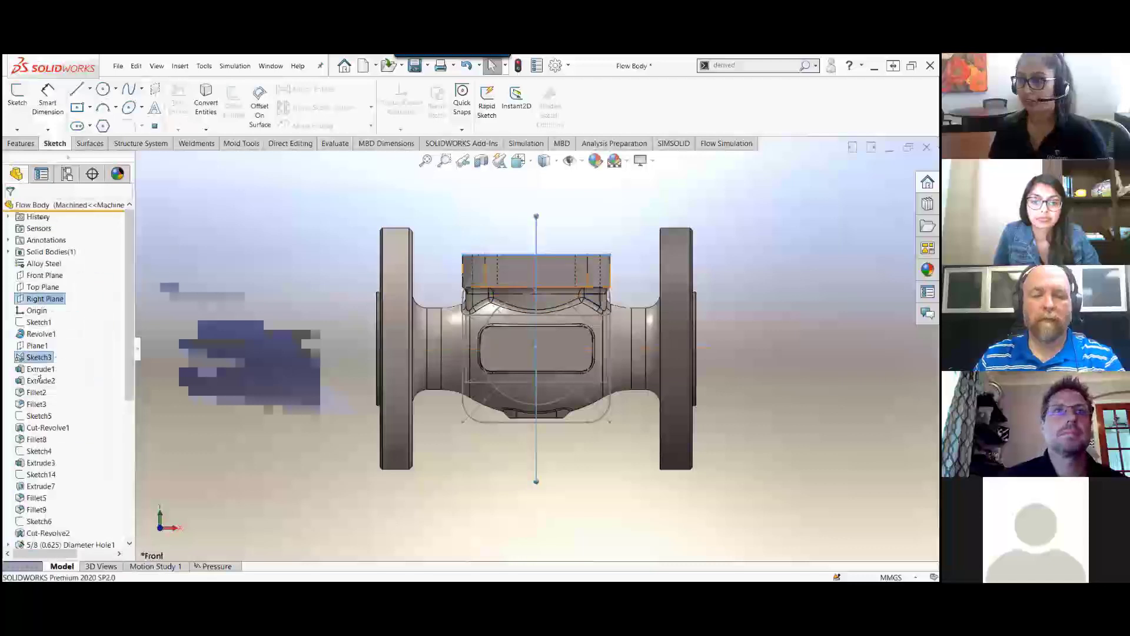
left_click(805, 66)
left_click(756, 81)
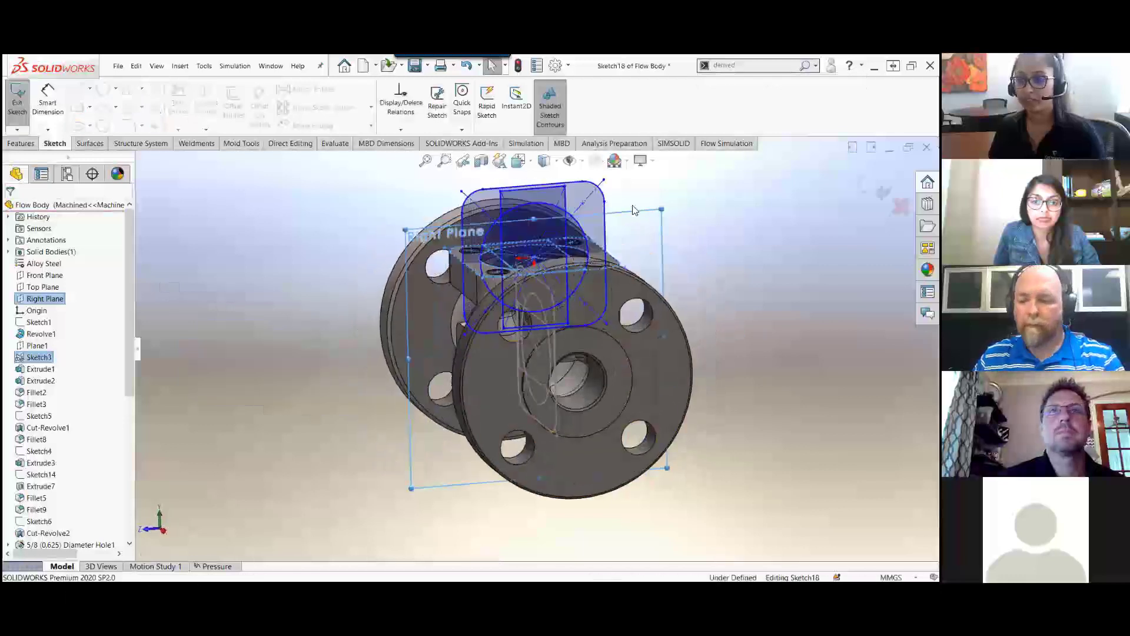
Step: Move the derived sketch clear of the valve body and check the visibility options for sketch relations
mouse_move(526, 260)
left_mouse_down()
mouse_move(286, 295)
mouse_move(284, 284)
left_mouse_up()
left_click(337, 413)
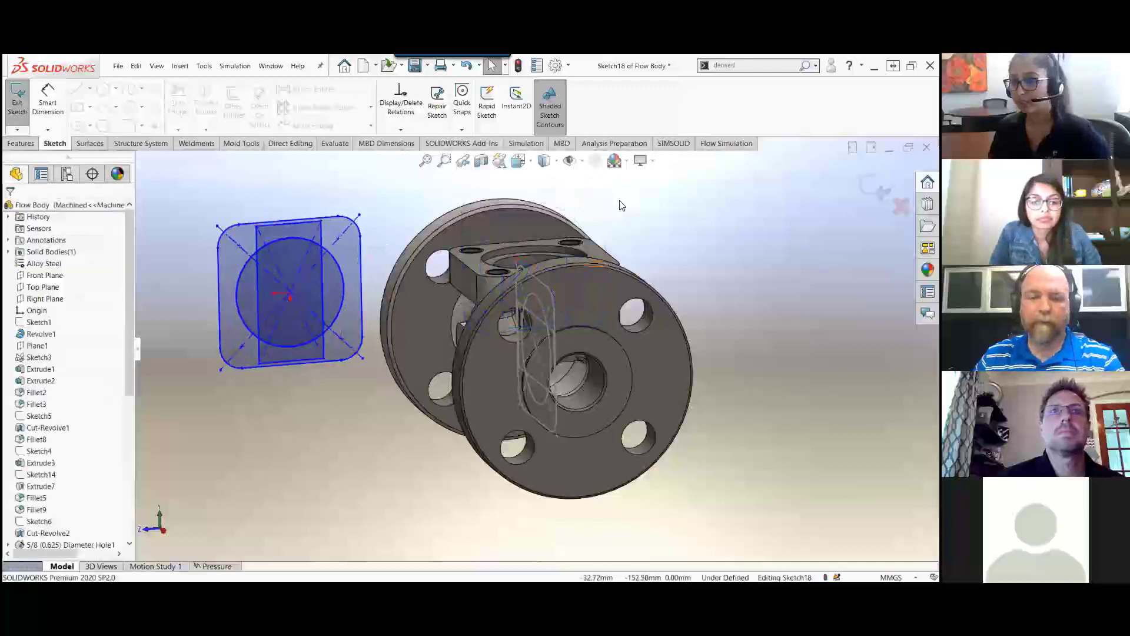
left_click(581, 163)
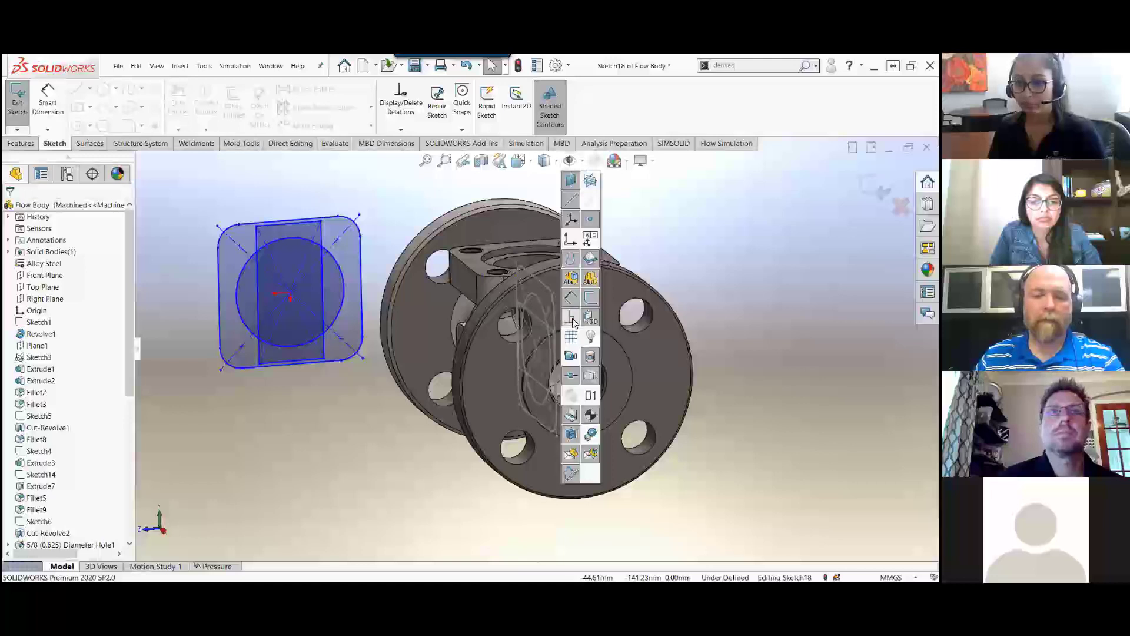
left_click(324, 429)
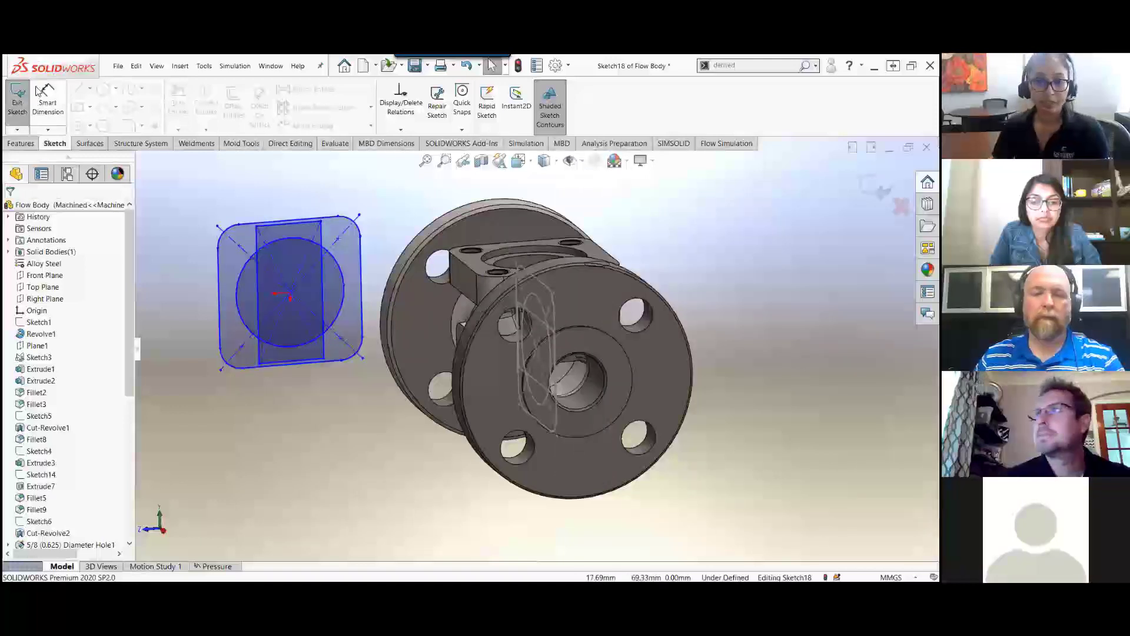
Step: Try to dimension between two opposite lines of the derived sketch, and leave the sketch
left_click(47, 103)
left_click(328, 299)
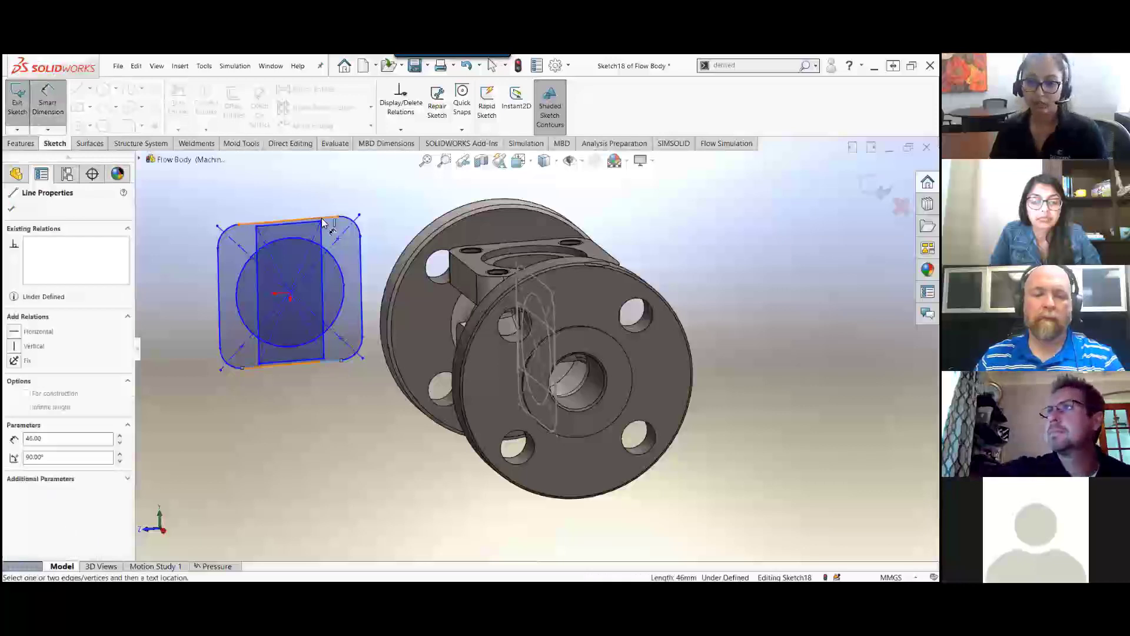
left_click(324, 223)
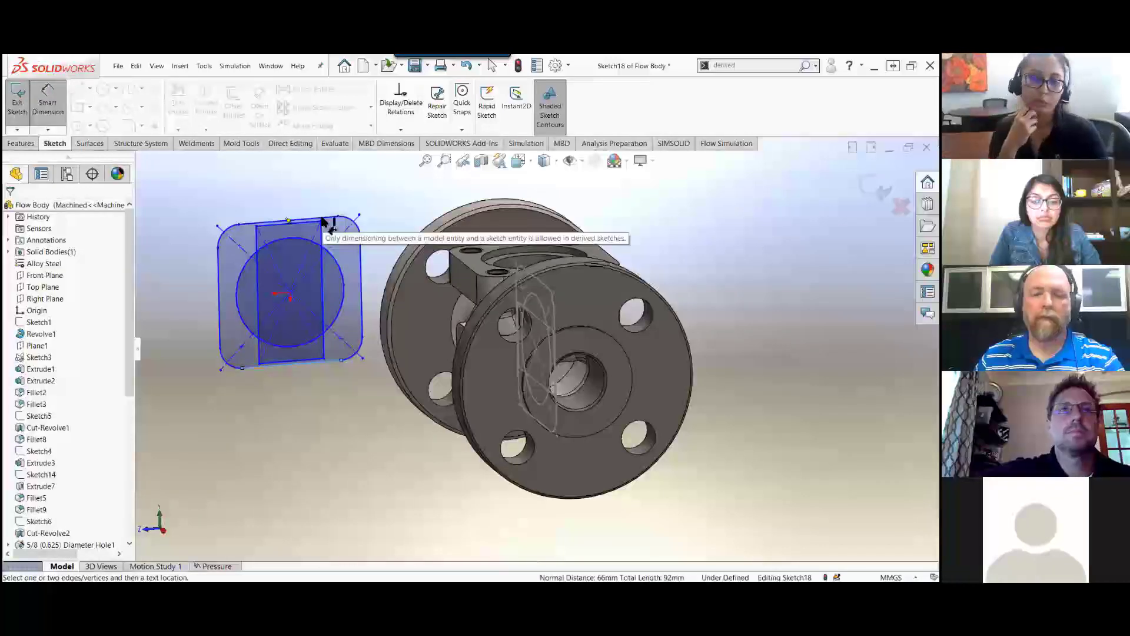
key("Escape")
left_click(877, 188)
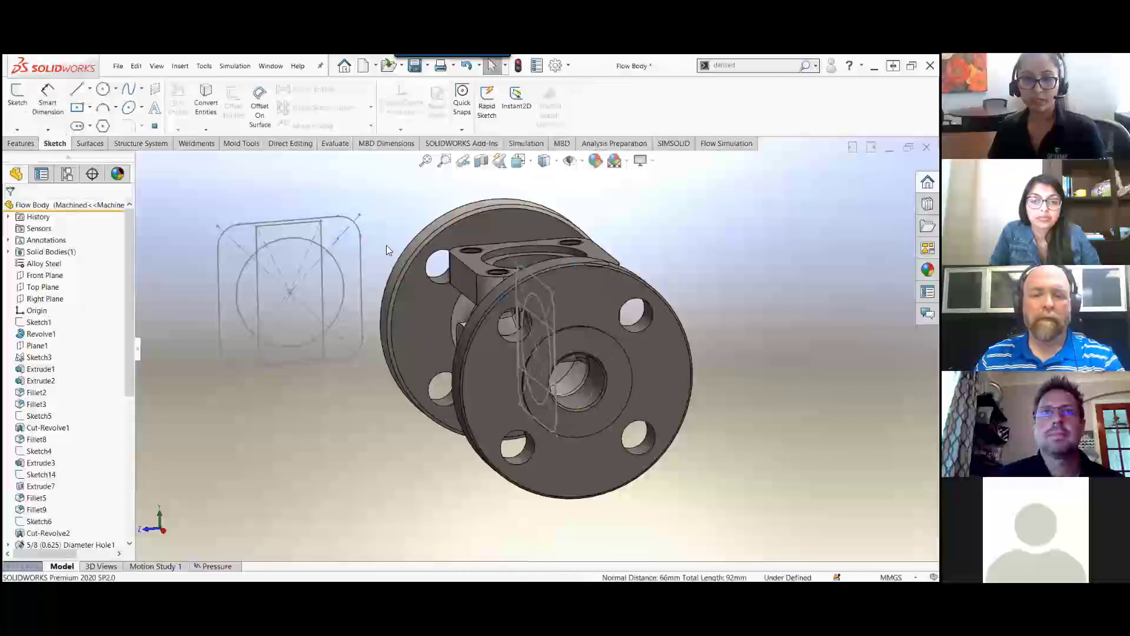
Step: Show the dimensions of Extrude1 on the valve's square flange and set its 66 mm Sketch3 dimension D4 to 80 mm
middle_click_drag(386, 245, 394, 260)
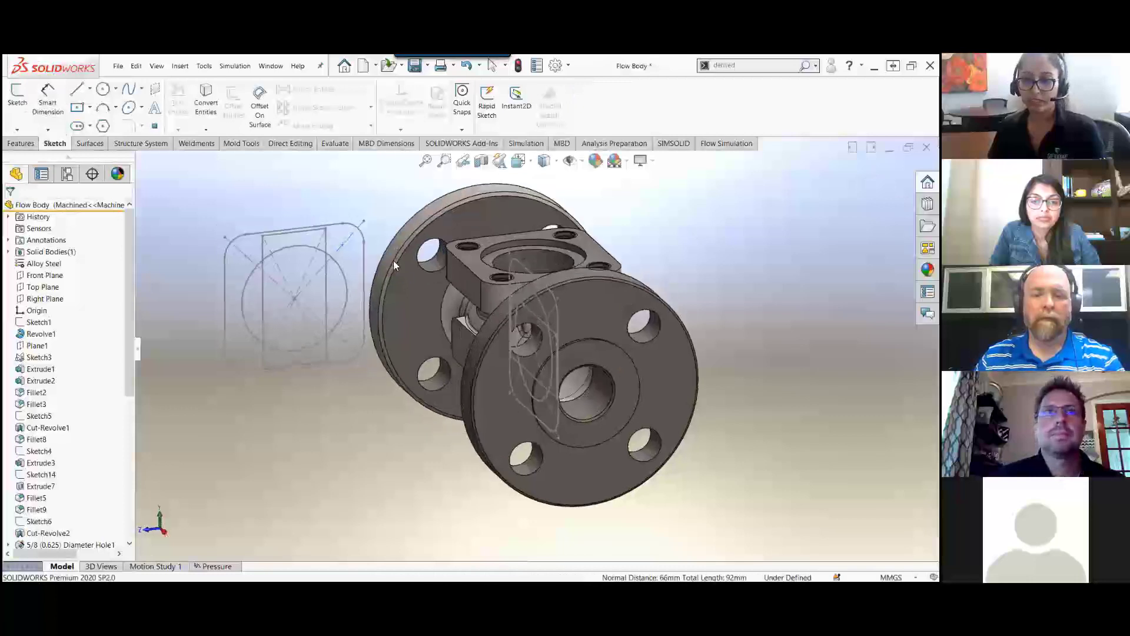
left_click(469, 261)
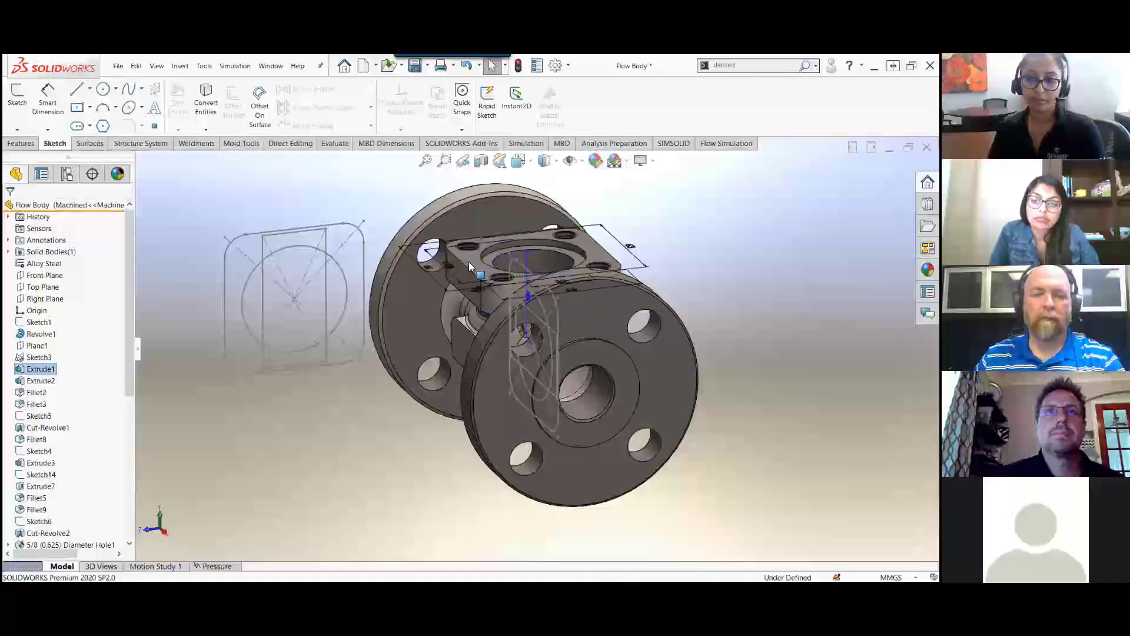
mouse_move(471, 265)
middle_mouse_down()
mouse_move(475, 315)
mouse_move(474, 256)
middle_mouse_up()
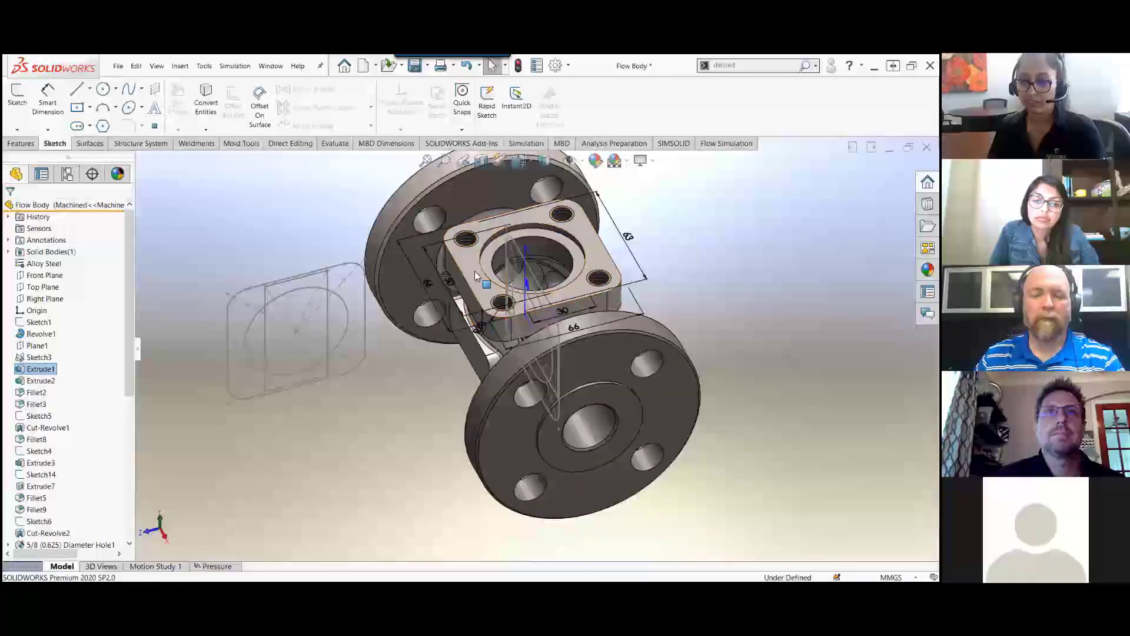
double_click(429, 287)
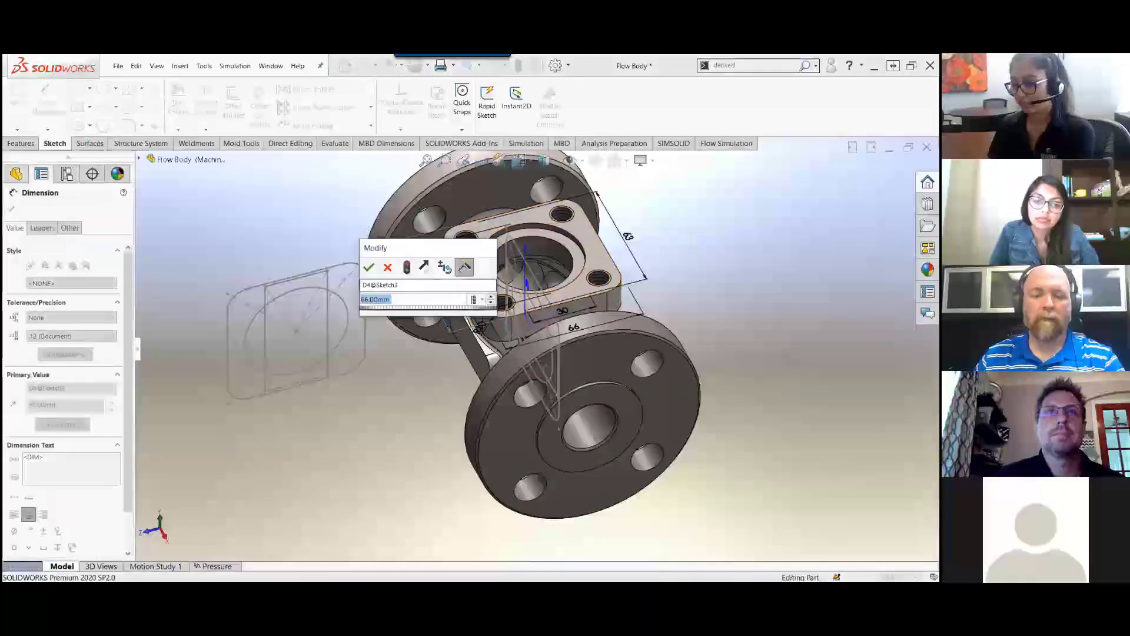
left_click(406, 268)
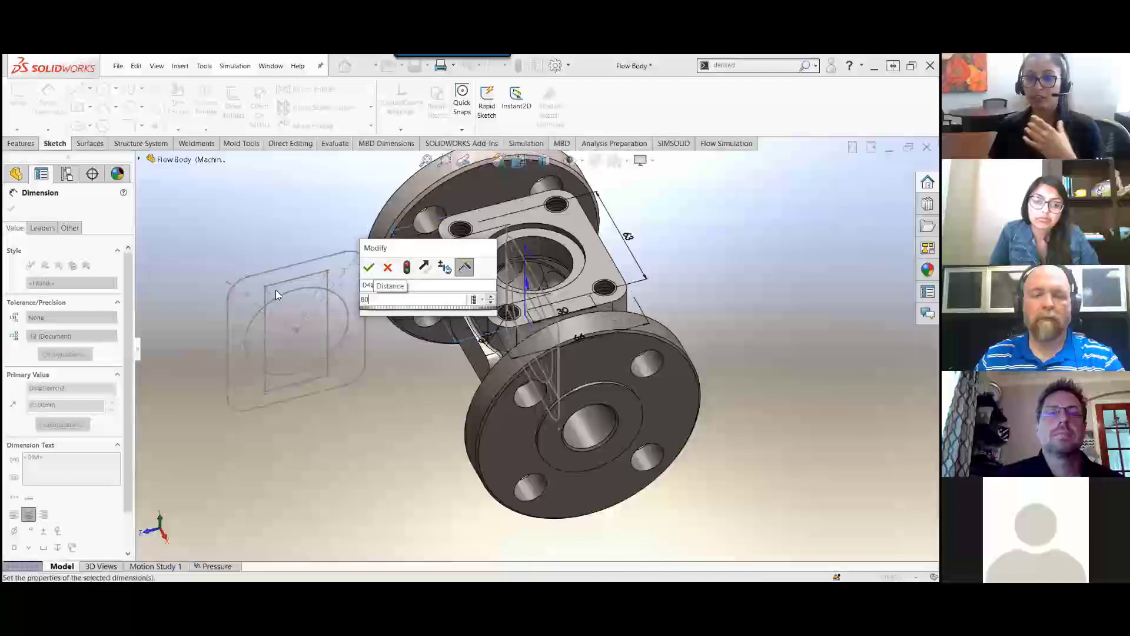
left_click(369, 267)
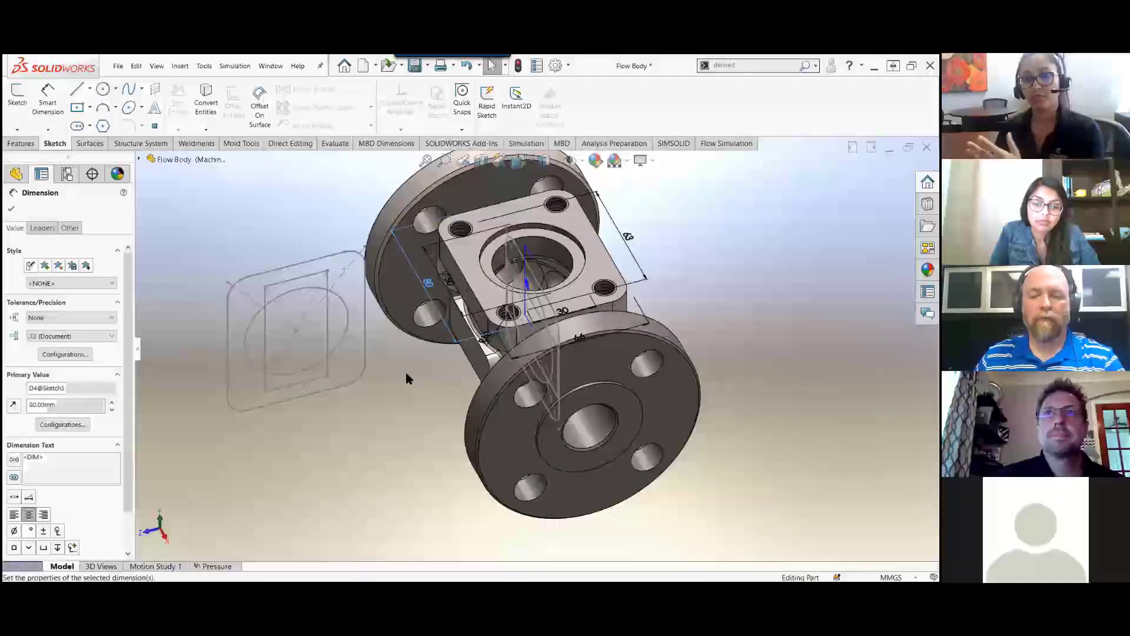
left_click(406, 377)
middle_click_drag(401, 365, 374, 214)
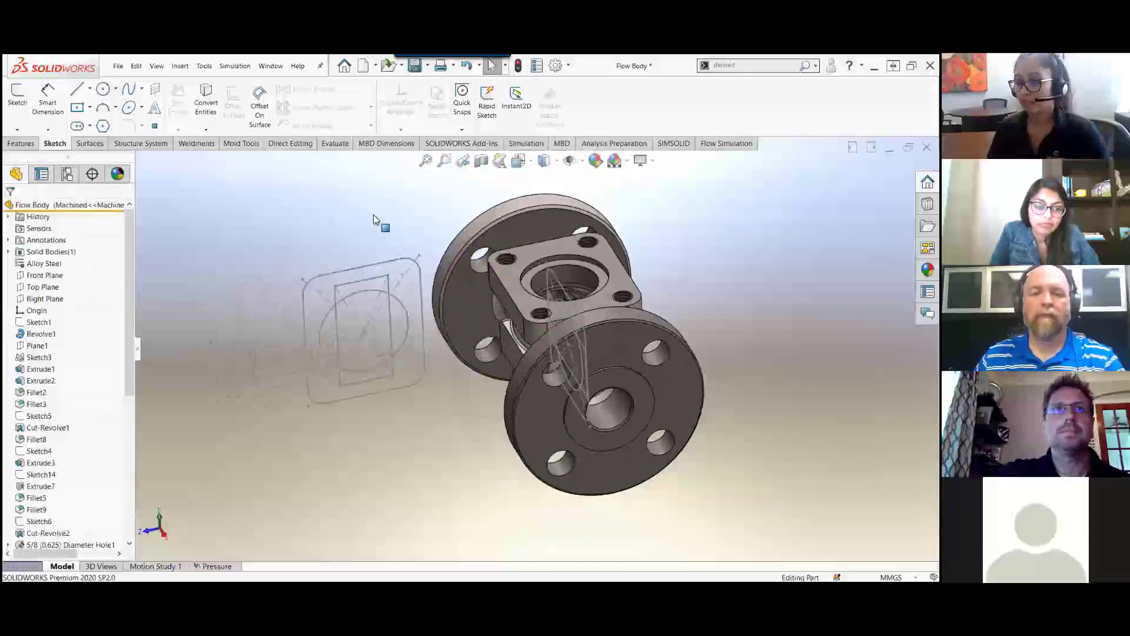
Step: Start a new sketch on the Front Plane and draw a corner rectangle to the left of the valve body
left_click(40, 274)
left_click(39, 259)
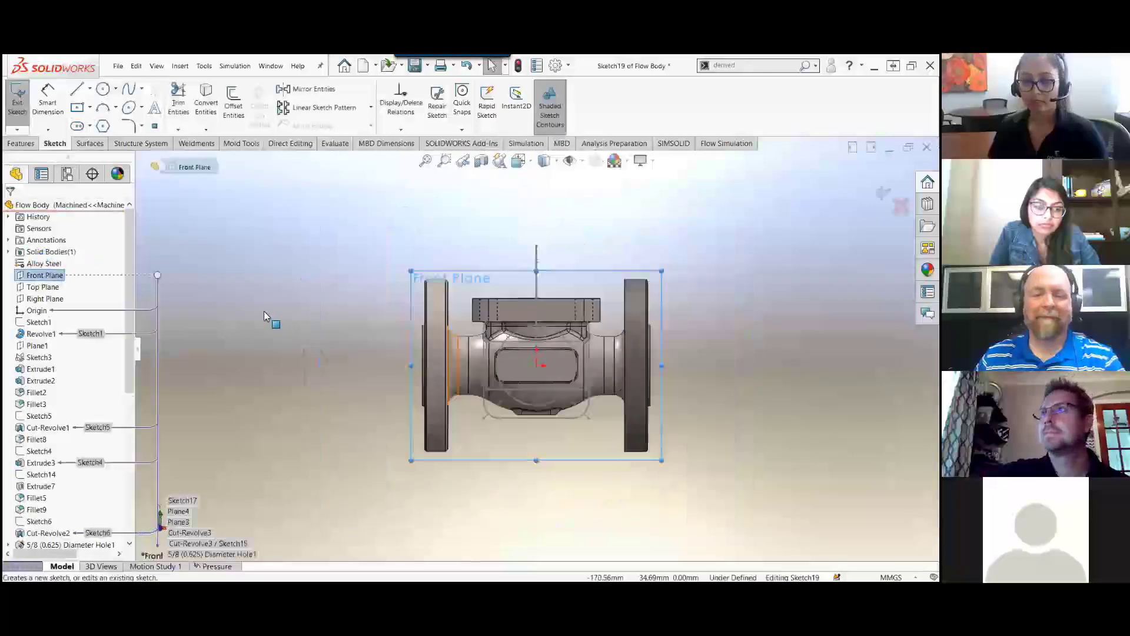
right_click_drag(243, 298, 242, 322)
left_click(213, 283)
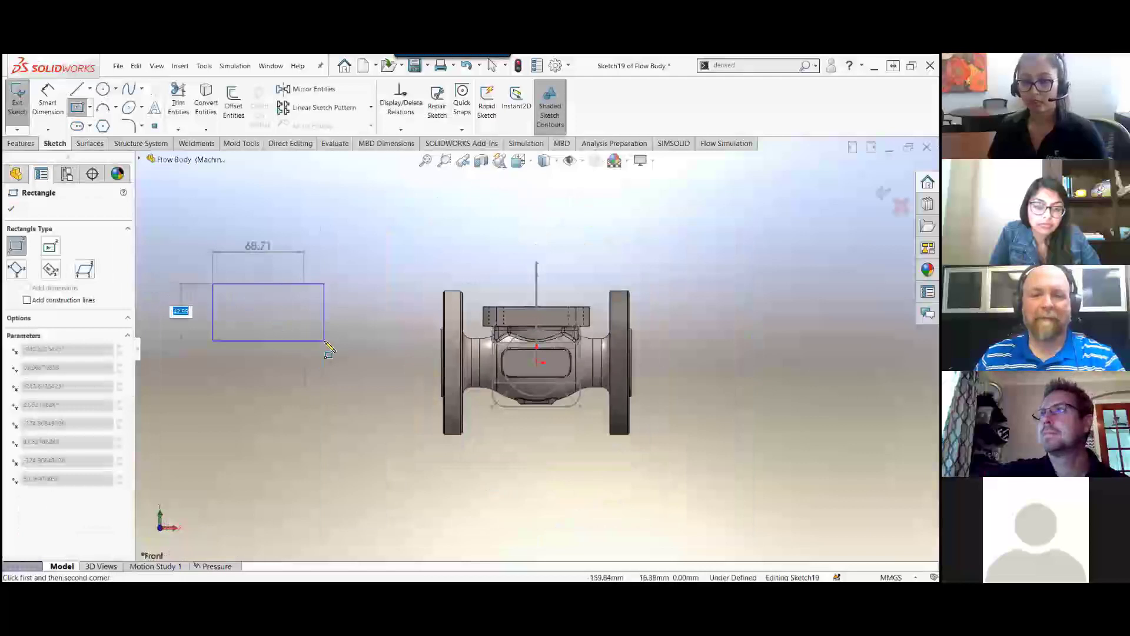
left_click(326, 340)
key("Escape")
Step: Draw a circle above and to the right of the rectangle, between it and the valve body
right_click(376, 442)
right_click_drag(352, 426, 376, 424)
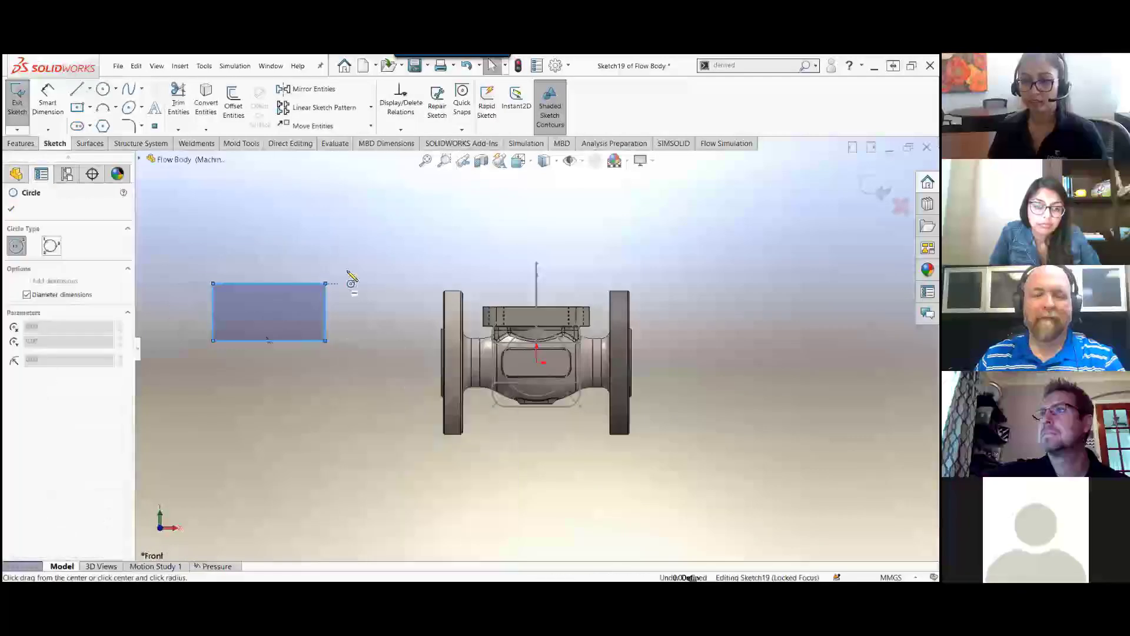
left_click_drag(372, 234, 351, 255)
key("Escape")
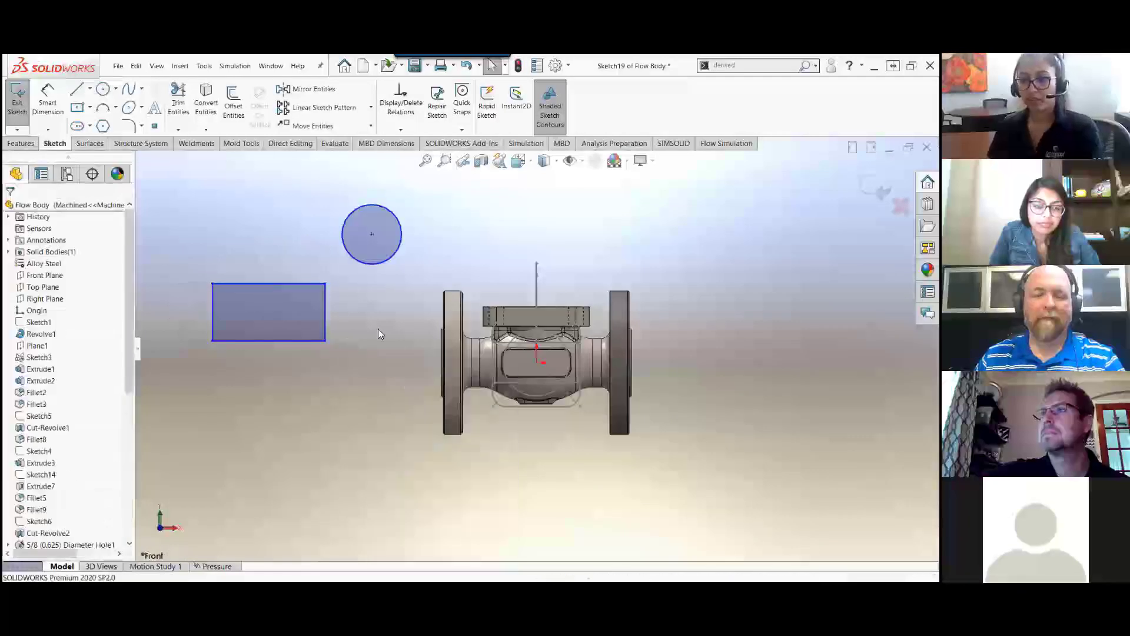
Step: Copy the rectangle and circle with Copy Entities, from the rectangle's lower-left corner to the origin, keeping relations
scroll(312, 247, "down", 1)
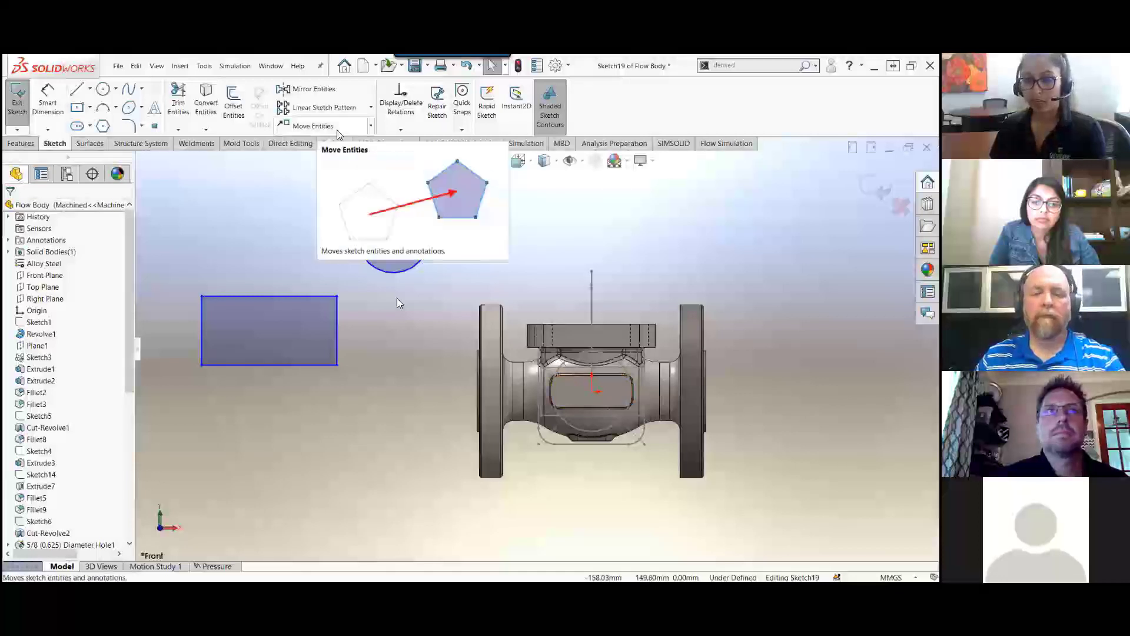
left_click(372, 127)
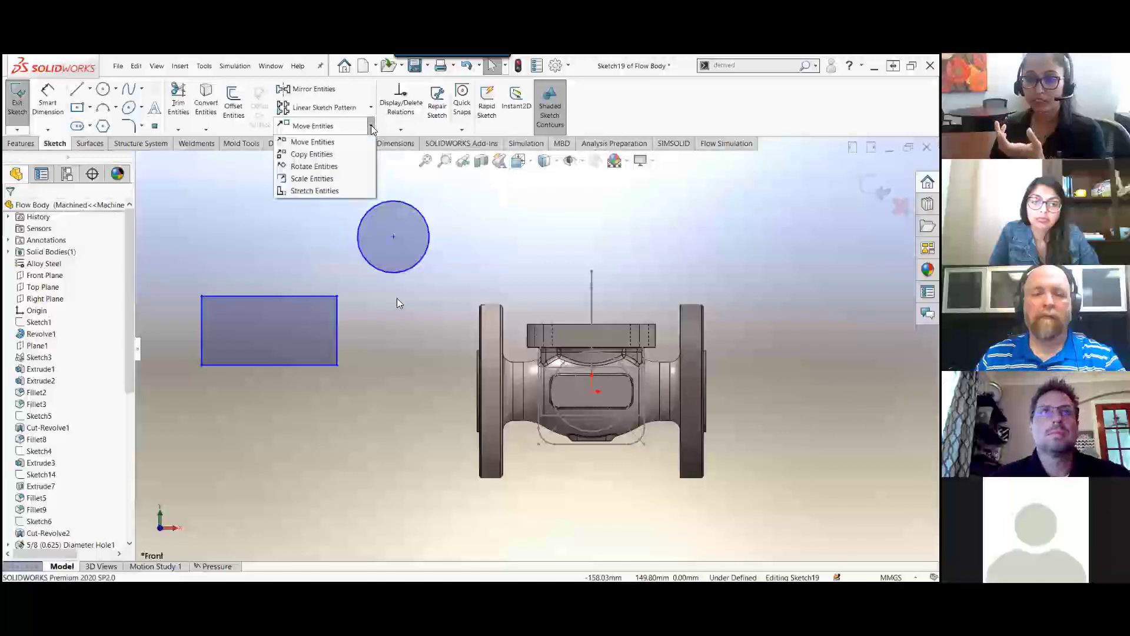
left_click(356, 155)
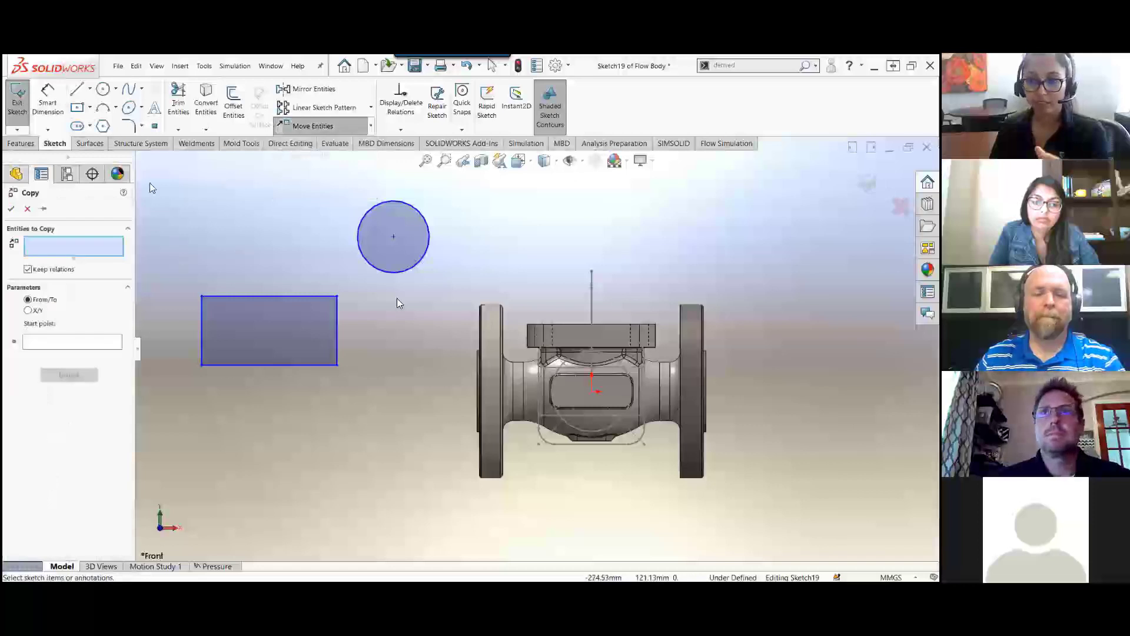
left_click_drag(349, 343, 455, 426)
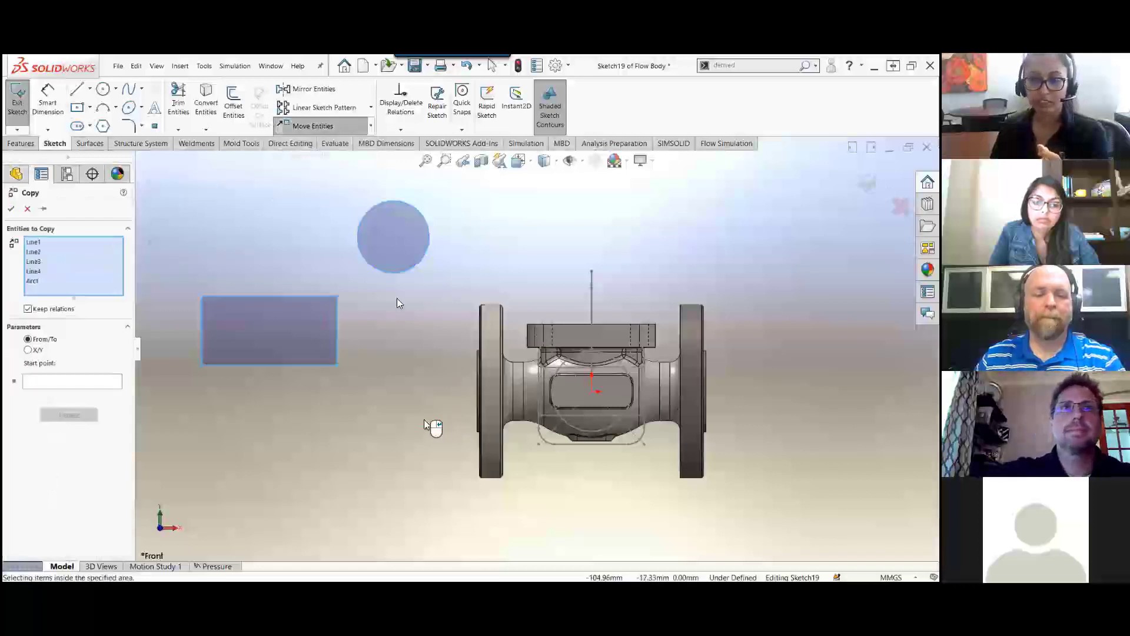
left_click(59, 382)
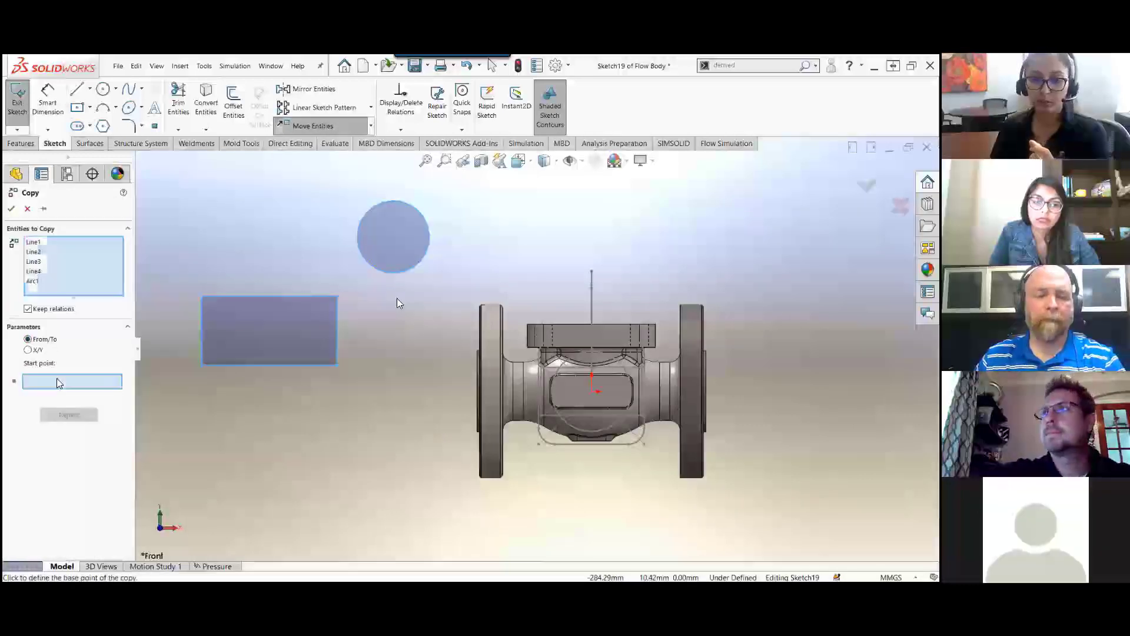
left_click(201, 364)
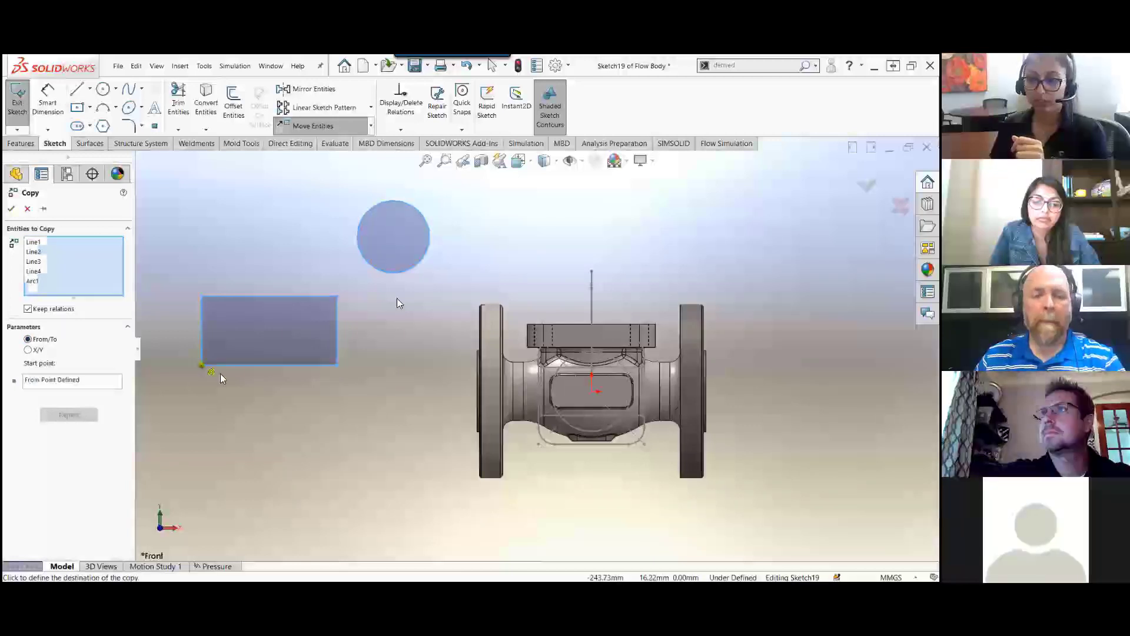
left_click(592, 392)
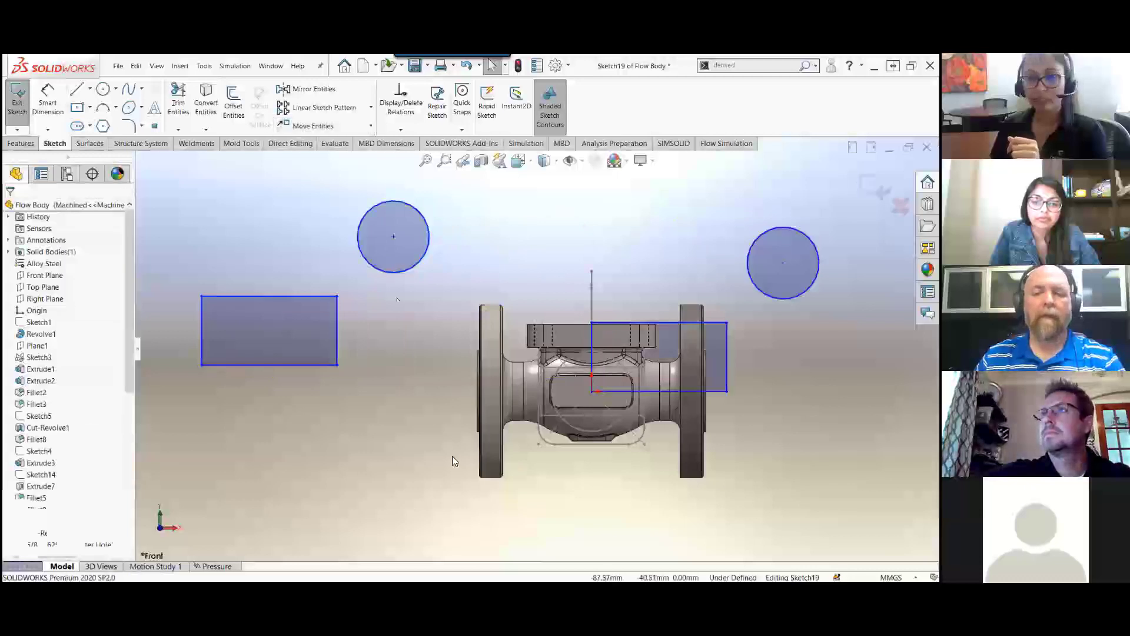
Step: Pull the copied rectangle's lower-left corner away from the origin, and undo both that move and the copy
left_click_drag(591, 392, 614, 392)
left_click(505, 507)
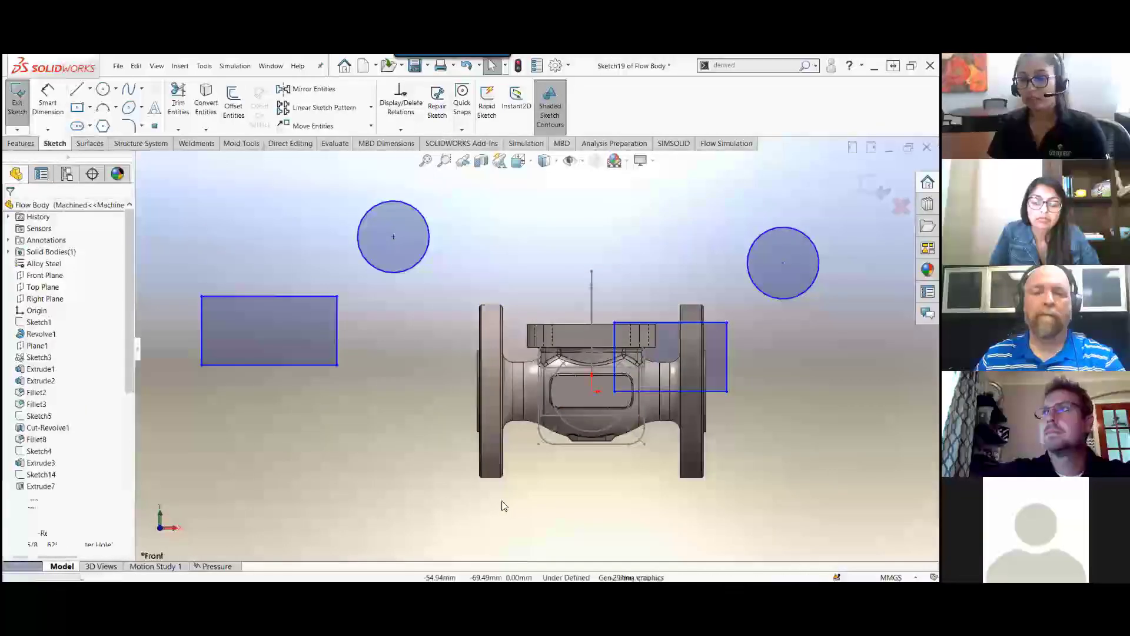
key("ctrl+z")
Step: Select the rectangle and circle and copy them directly by the rectangle's lower-left corner onto the origin
left_click(364, 421)
left_click_drag(164, 168, 443, 415)
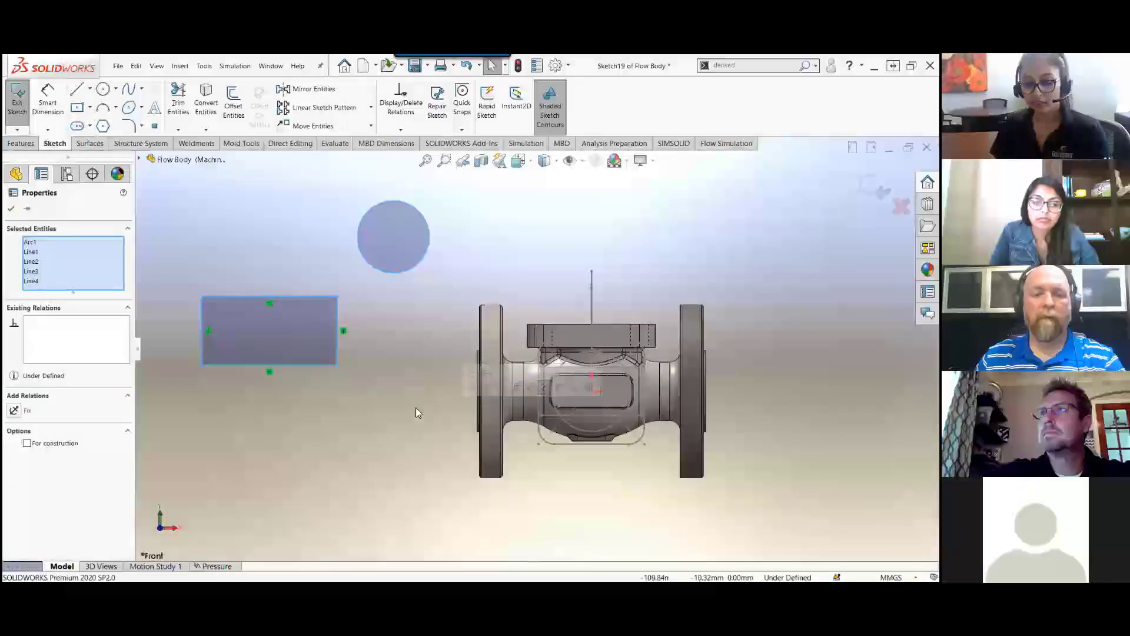
mouse_move(172, 200)
left_mouse_down()
mouse_move(191, 240)
mouse_move(233, 200)
left_mouse_up()
mouse_move(223, 206)
left_mouse_down()
mouse_move(226, 241)
mouse_move(271, 223)
left_mouse_up()
left_click_drag(278, 198, 342, 233)
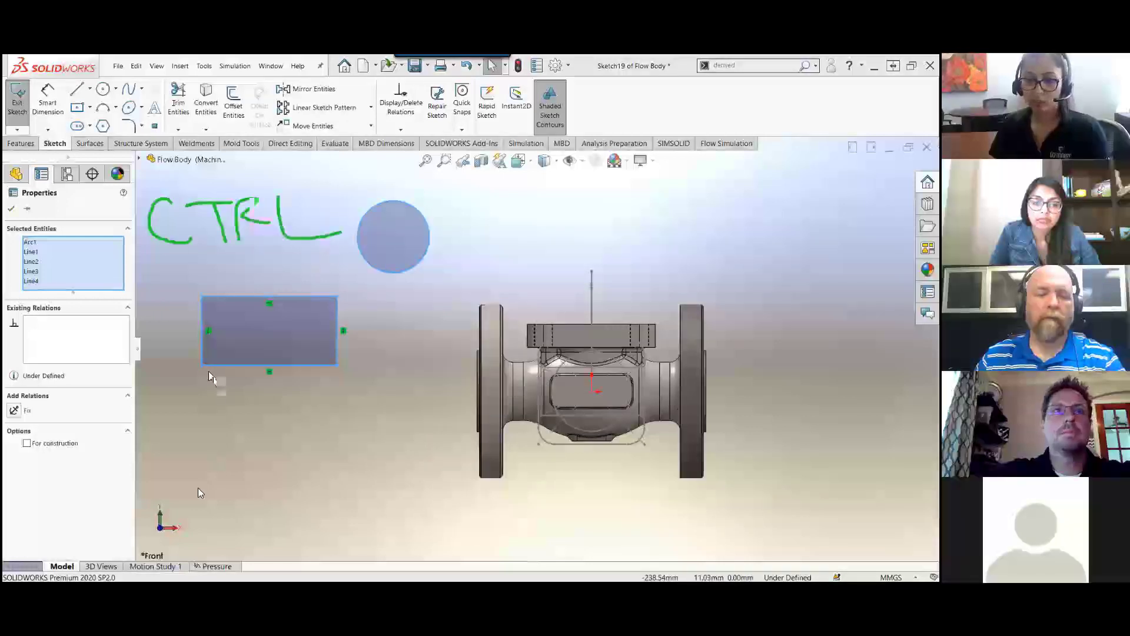
left_click_drag(206, 368, 593, 396, "ctrl")
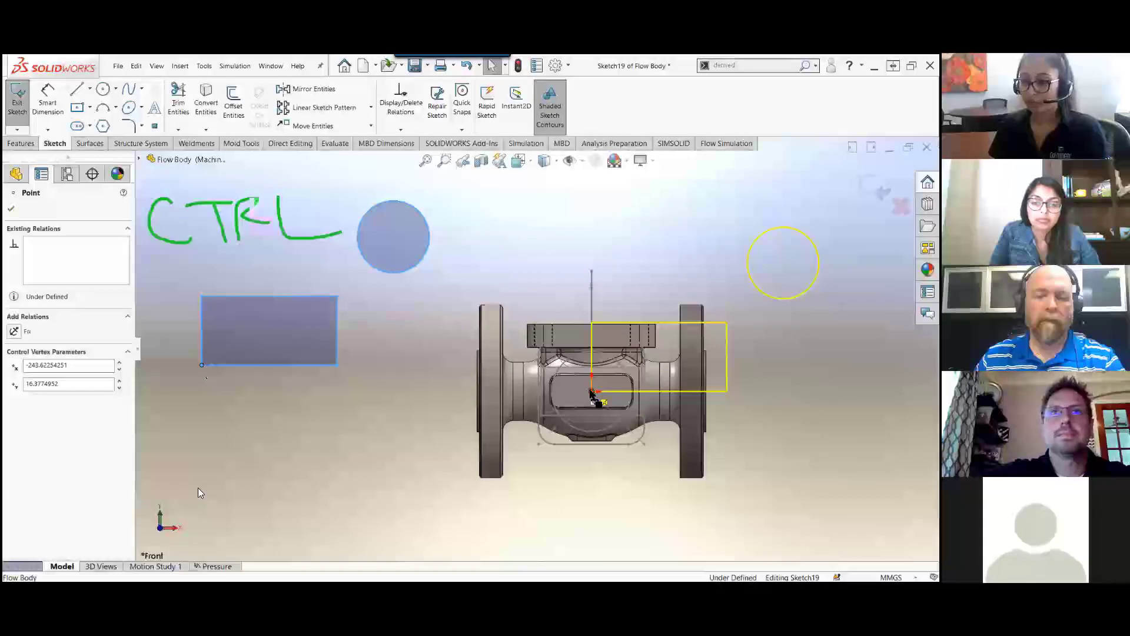
left_click_drag(594, 395, 593, 396, "ctrl")
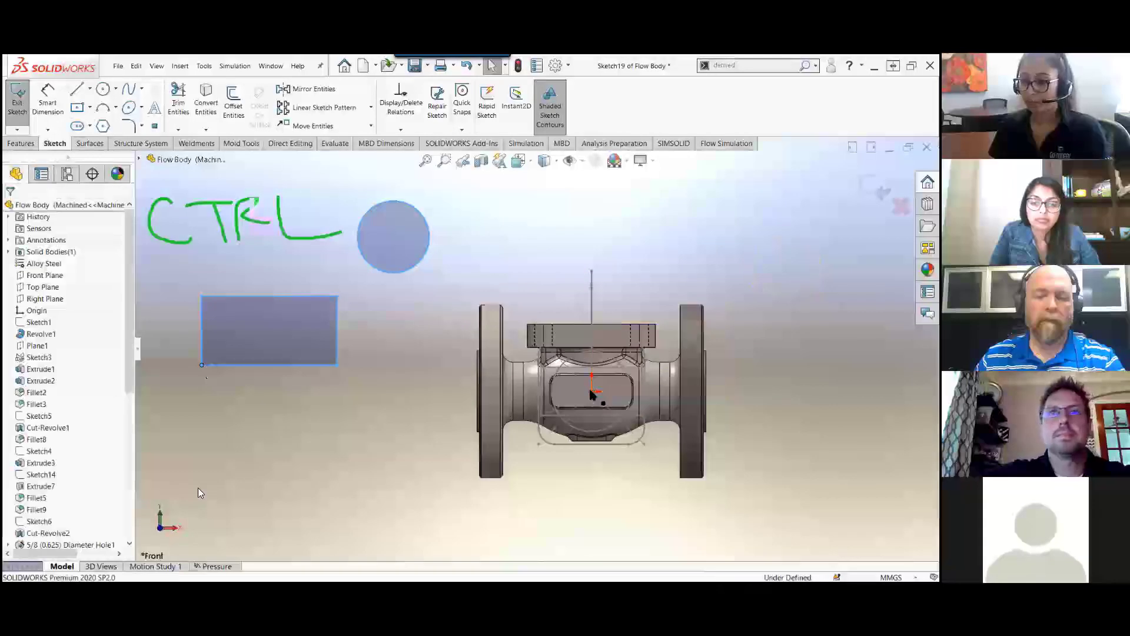
Step: Stretch the copied rectangle upward by its upper edge, and undo both that stretch and the copy
left_click(592, 496)
left_click_drag(591, 322, 629, 256)
left_click(596, 535)
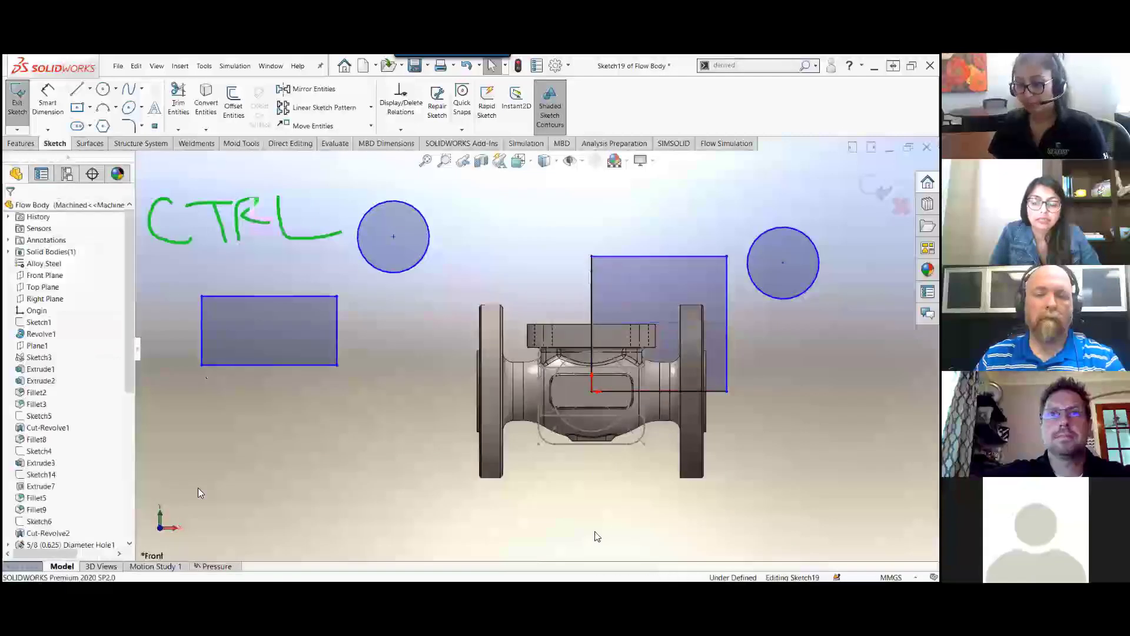
key("ctrl+z")
key("ctrl+z")
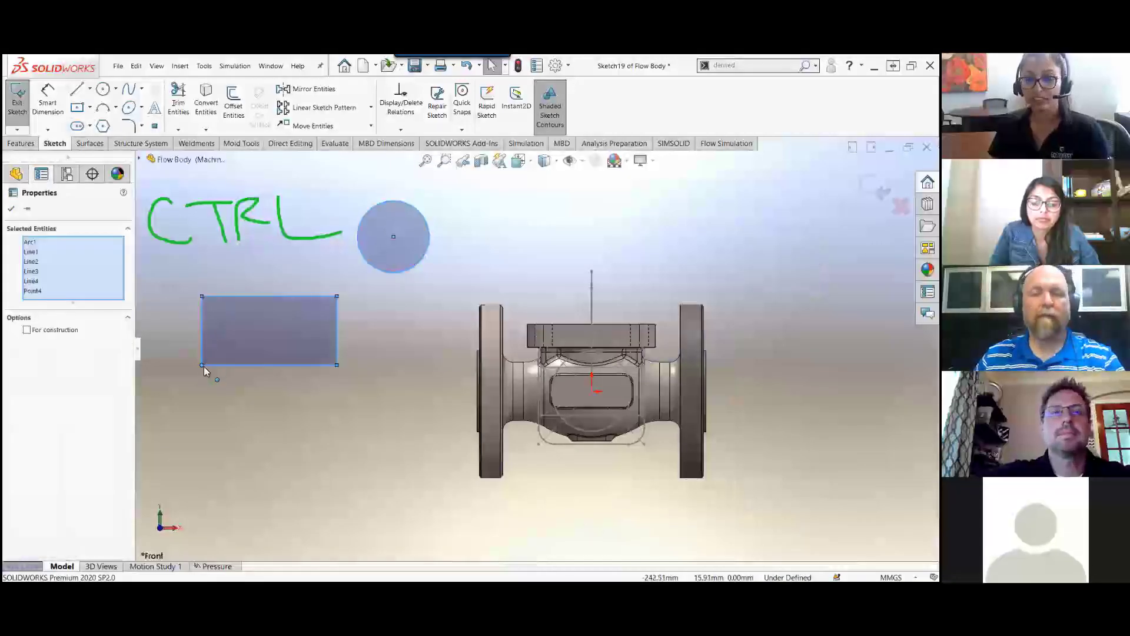
Step: Move the selected rectangle and circle by the rectangle's lower-left corner onto the origin, and finish the sketch
left_click(201, 365)
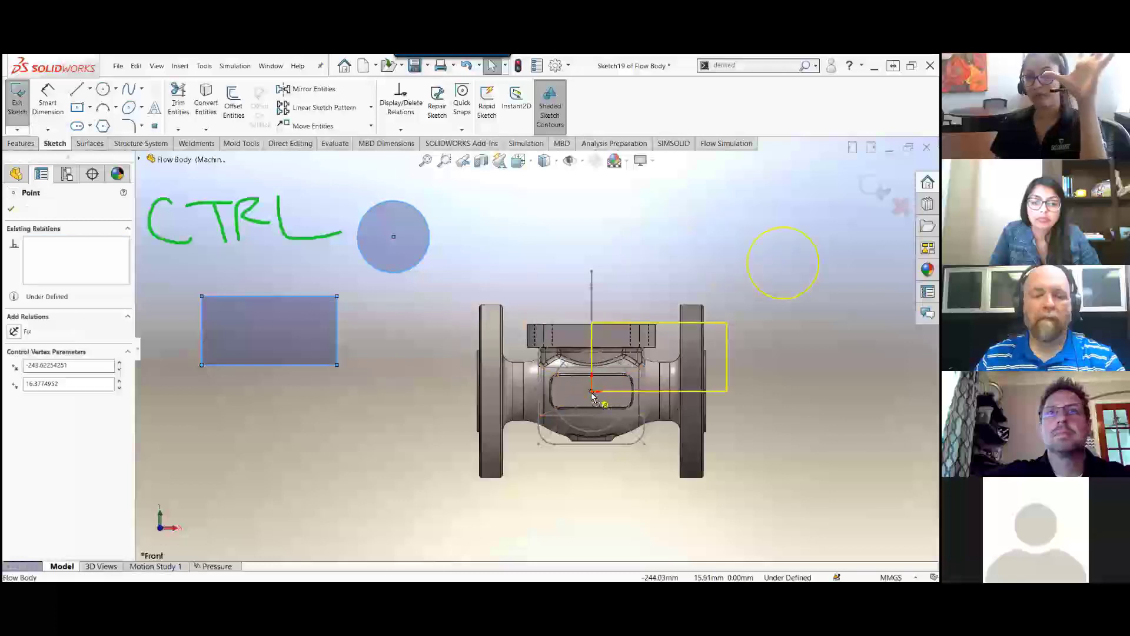
left_click_drag(591, 392, 592, 393, "shift")
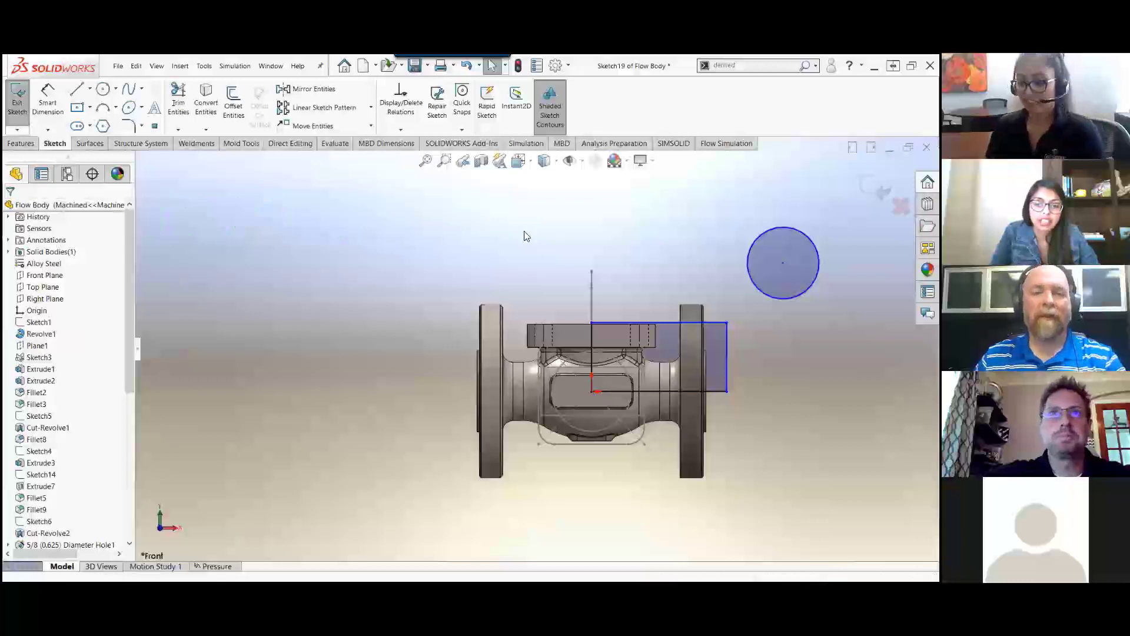
key("d")
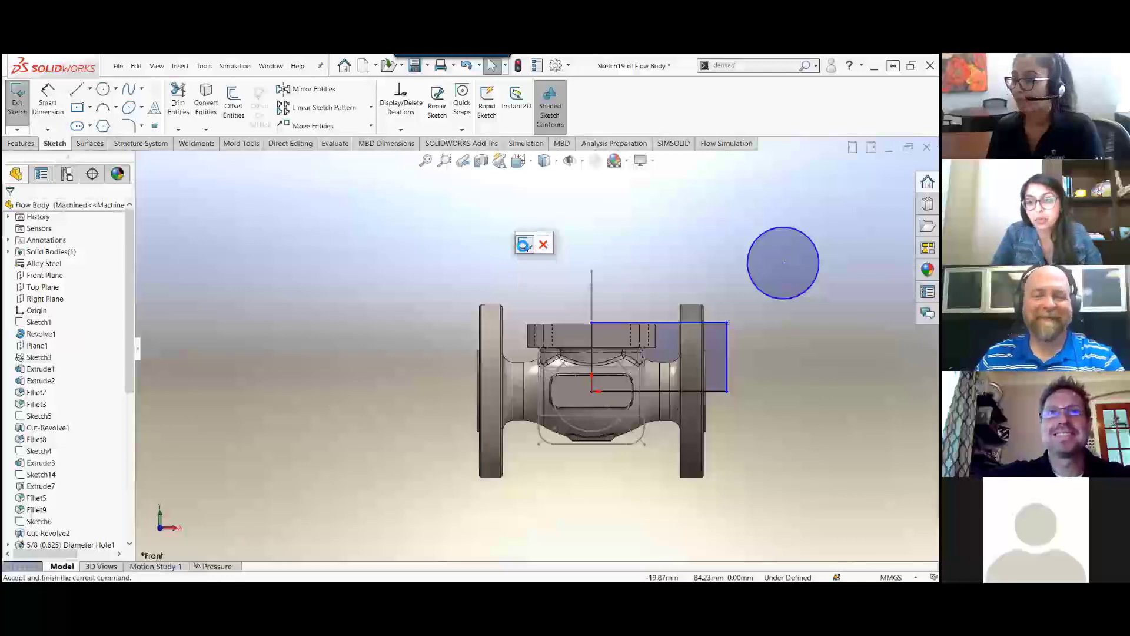
left_click(523, 246)
left_click(429, 274)
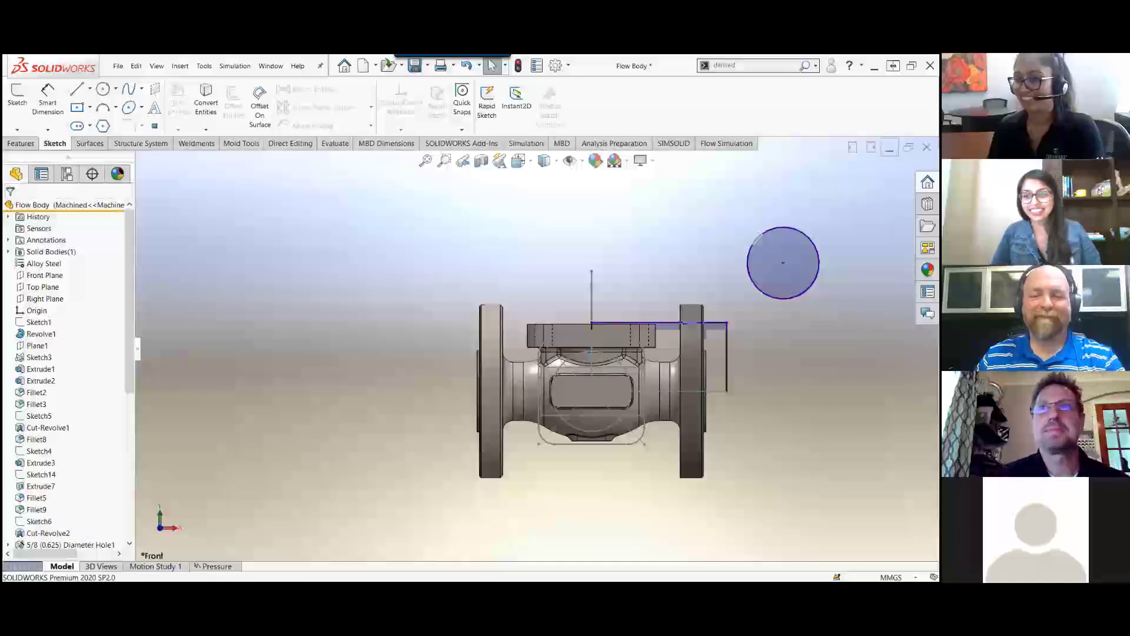
Step: Close the Flow Body part
mouse_move(171, 433)
left_mouse_down()
mouse_move(434, 282)
mouse_move(651, 219)
mouse_move(824, 139)
mouse_move(872, 93)
mouse_move(818, 108)
mouse_move(868, 90)
mouse_move(877, 159)
left_mouse_up()
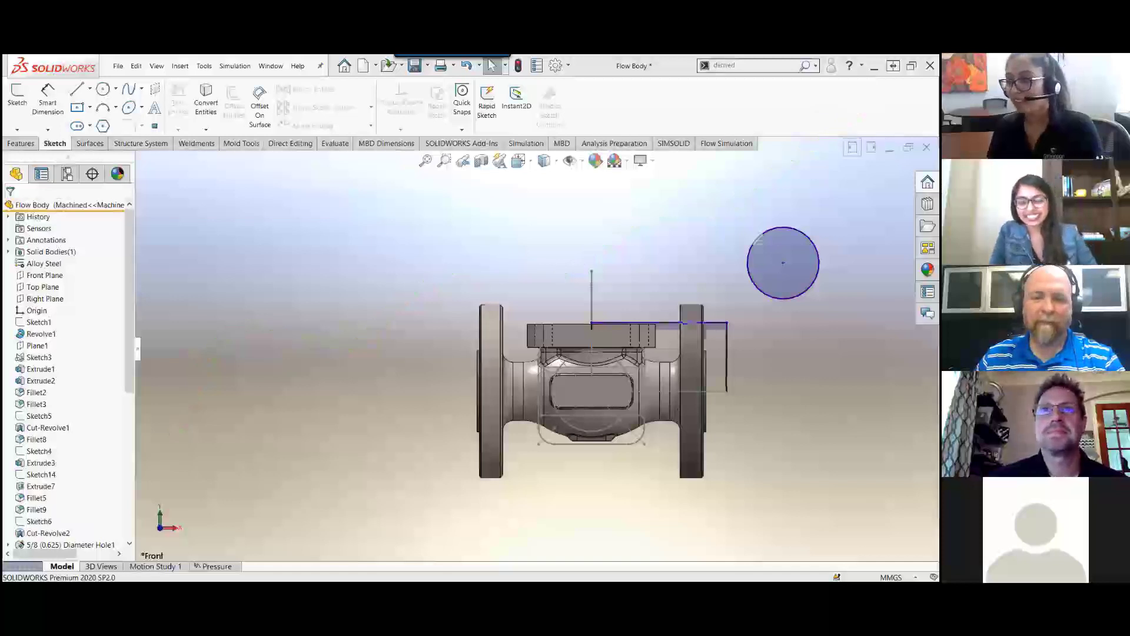
left_click(926, 148)
left_click(427, 333)
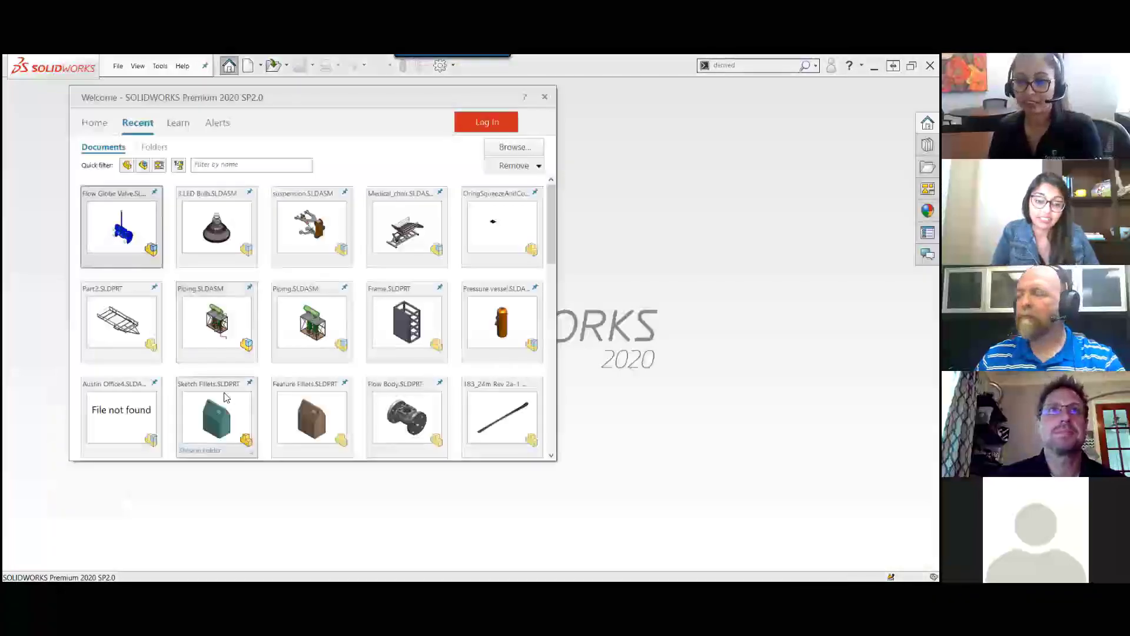
Step: Open the recent parts Sketch Fillets and Feature Fillets and tile their windows vertically
left_click(219, 401)
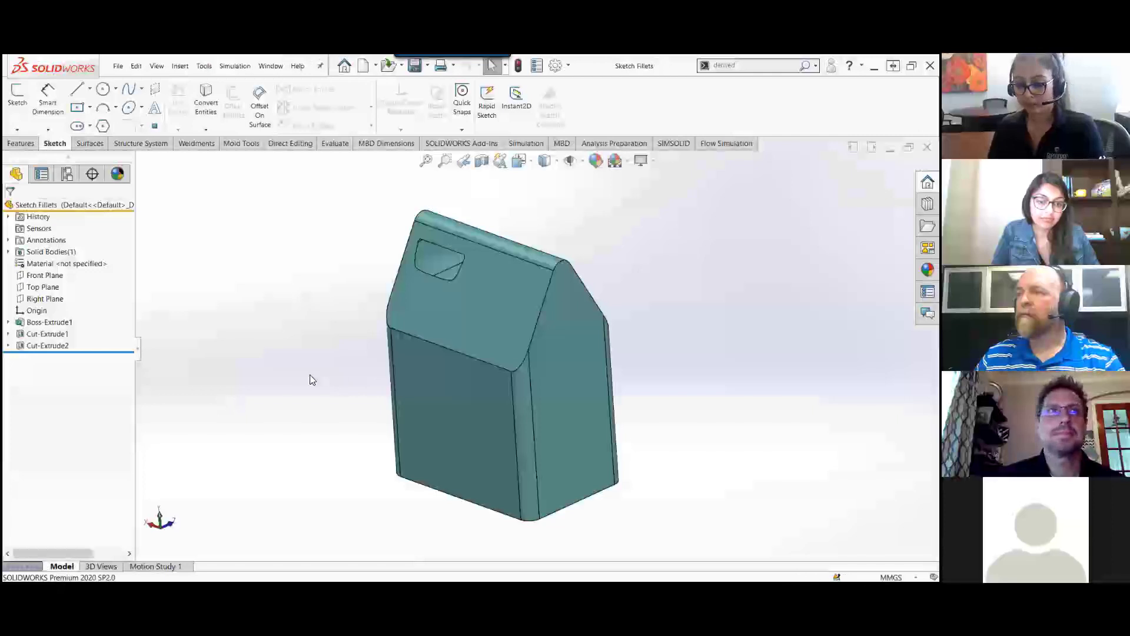
key("r")
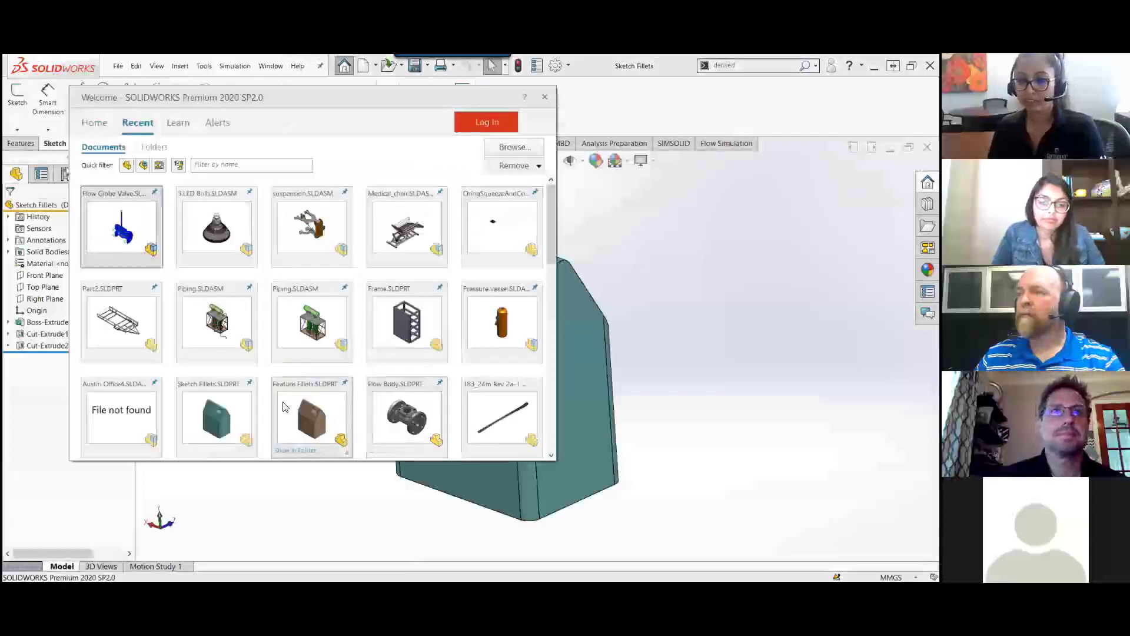
left_click(282, 402)
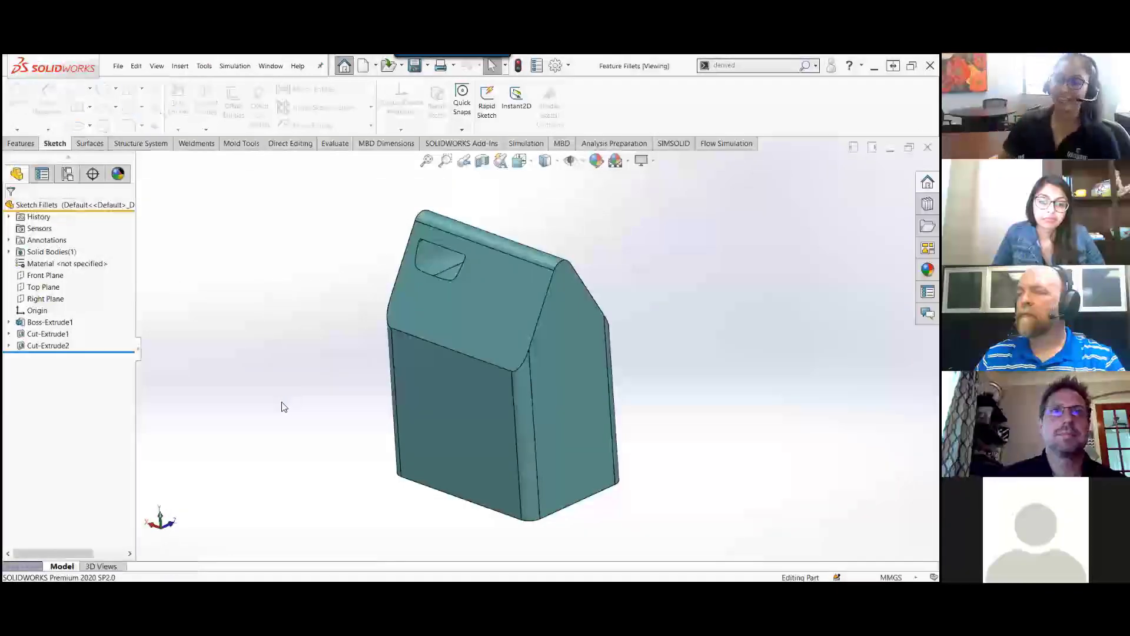
key("alt+w")
key("v")
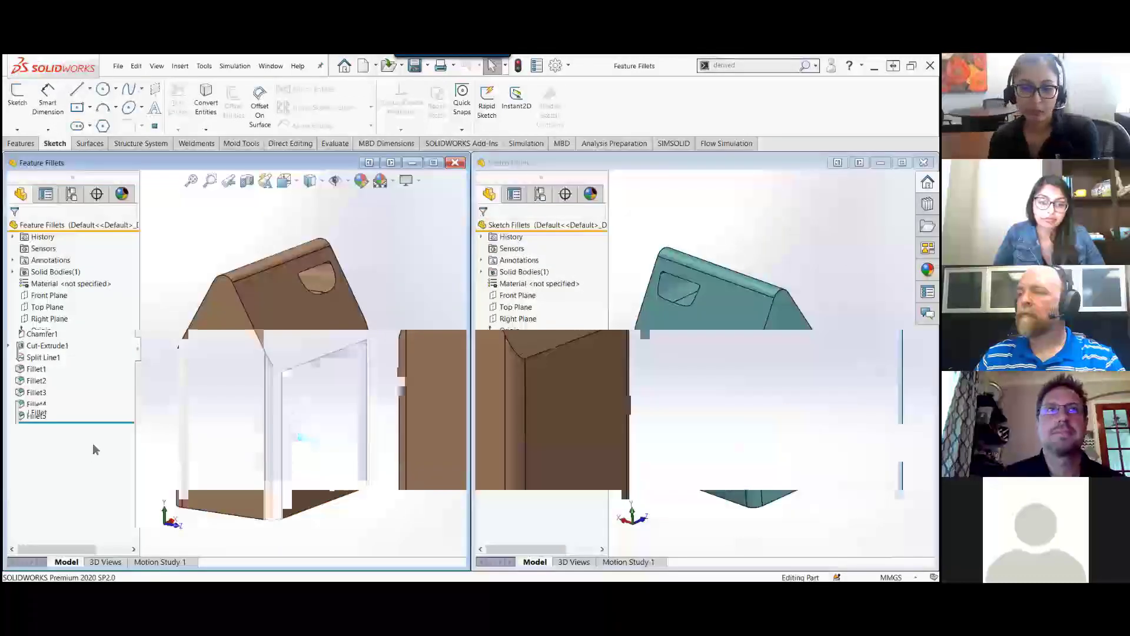
Step: Roll Feature Fillets back to before its fillets and Sketch Fillets to before Cut-Extrude2, restoring each part's full history
left_click_drag(96, 424, 95, 382)
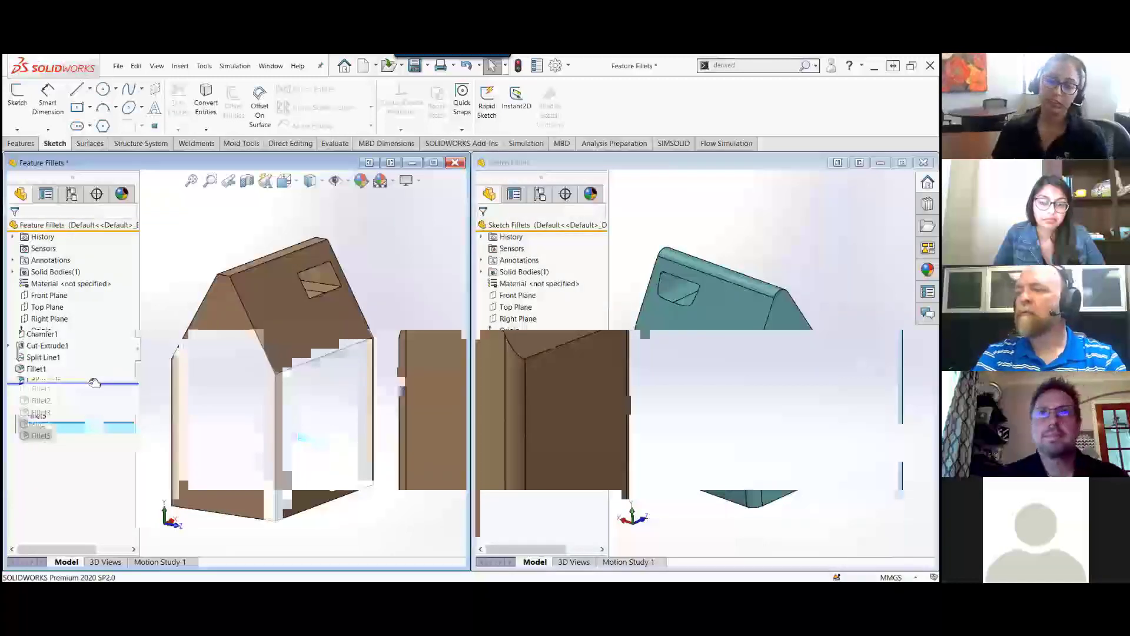
left_click_drag(93, 383, 76, 447)
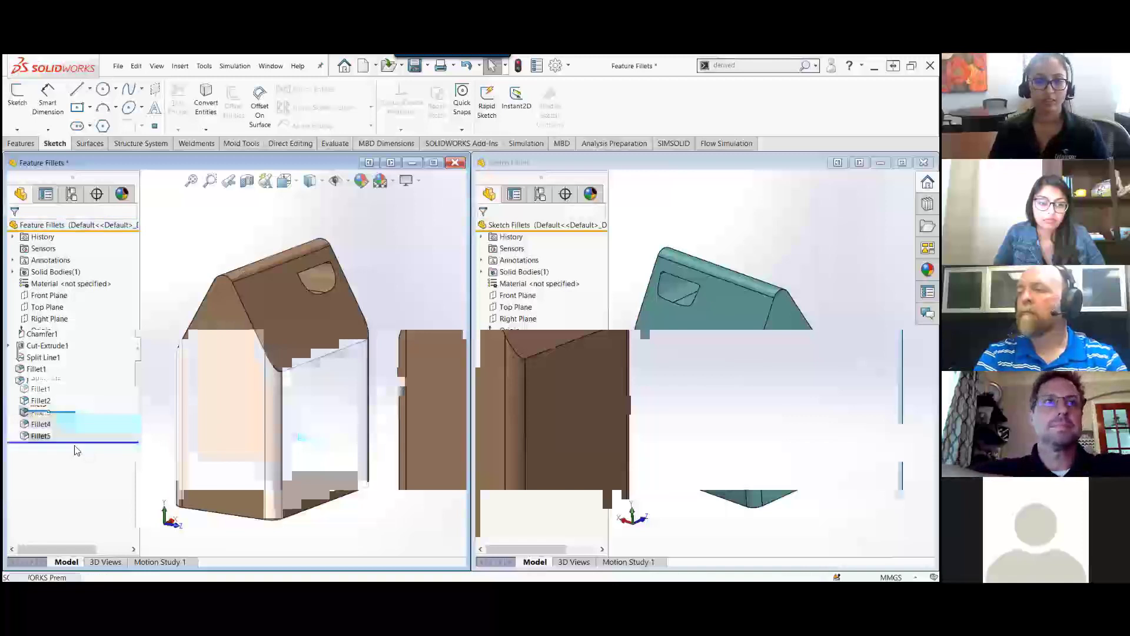
left_click(633, 468)
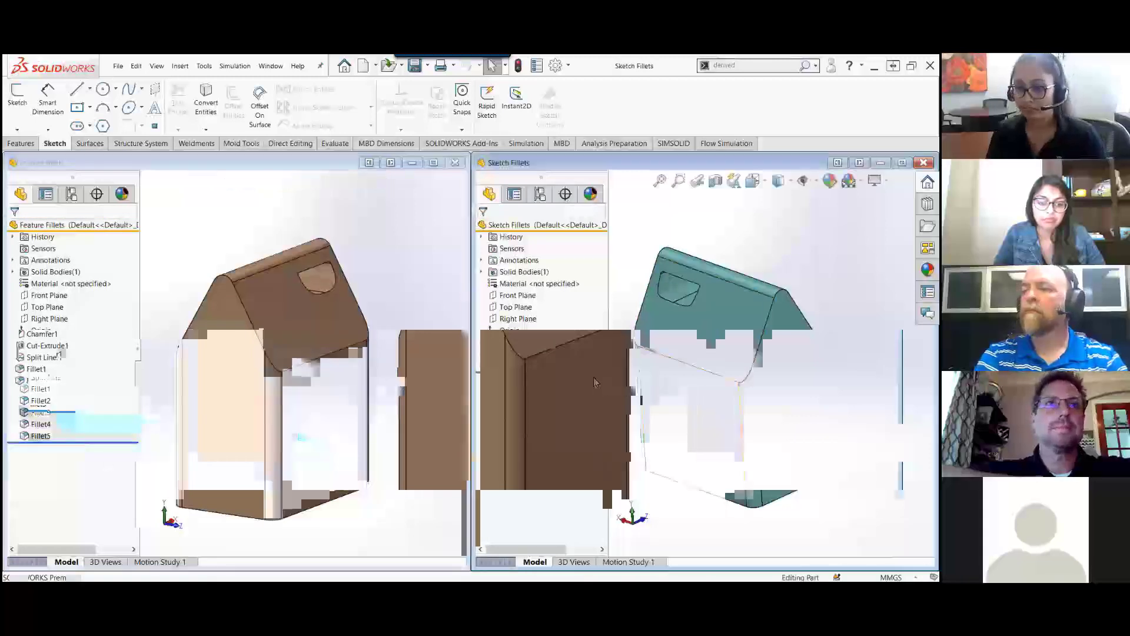
mouse_move(595, 372)
left_mouse_down()
mouse_move(587, 353)
mouse_move(570, 346)
mouse_move(566, 359)
left_mouse_up()
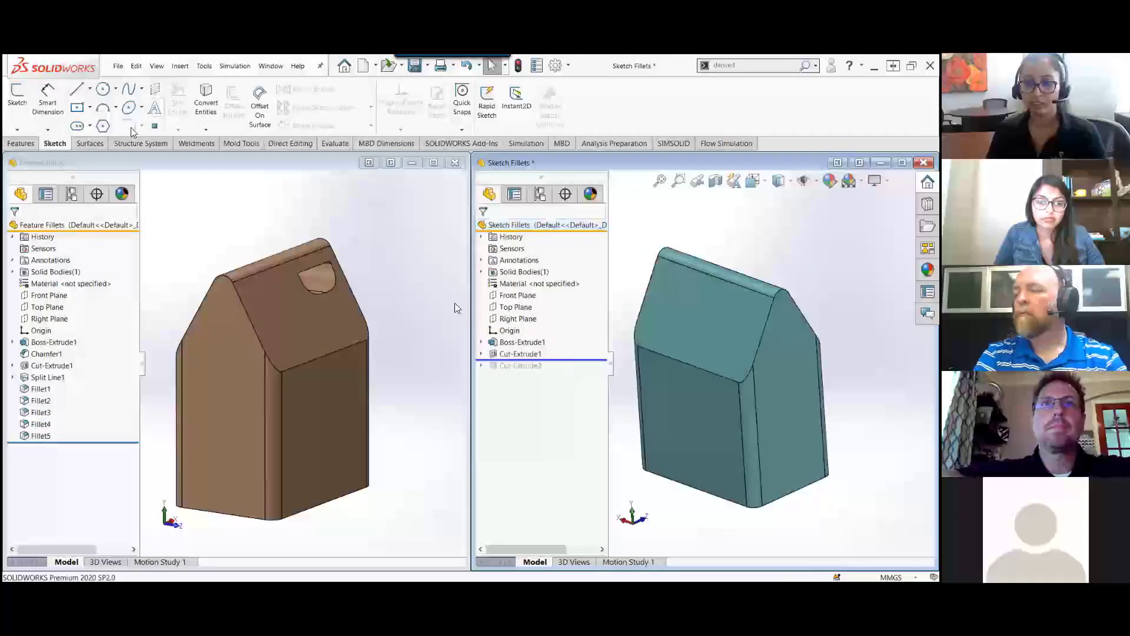
left_click(141, 108)
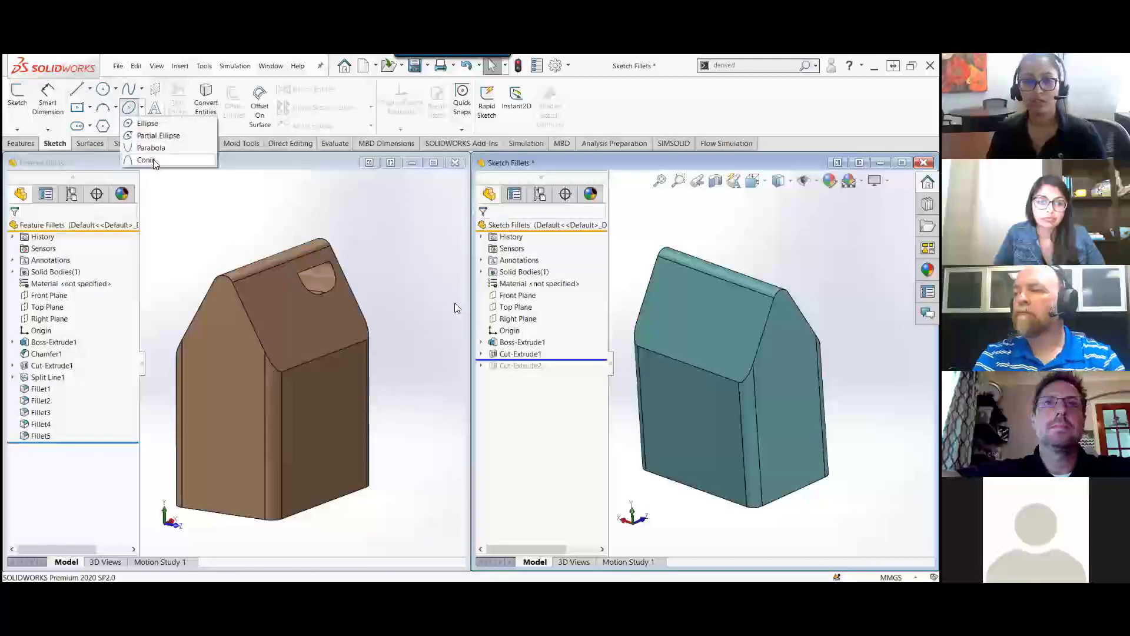
left_click_drag(598, 359, 601, 382)
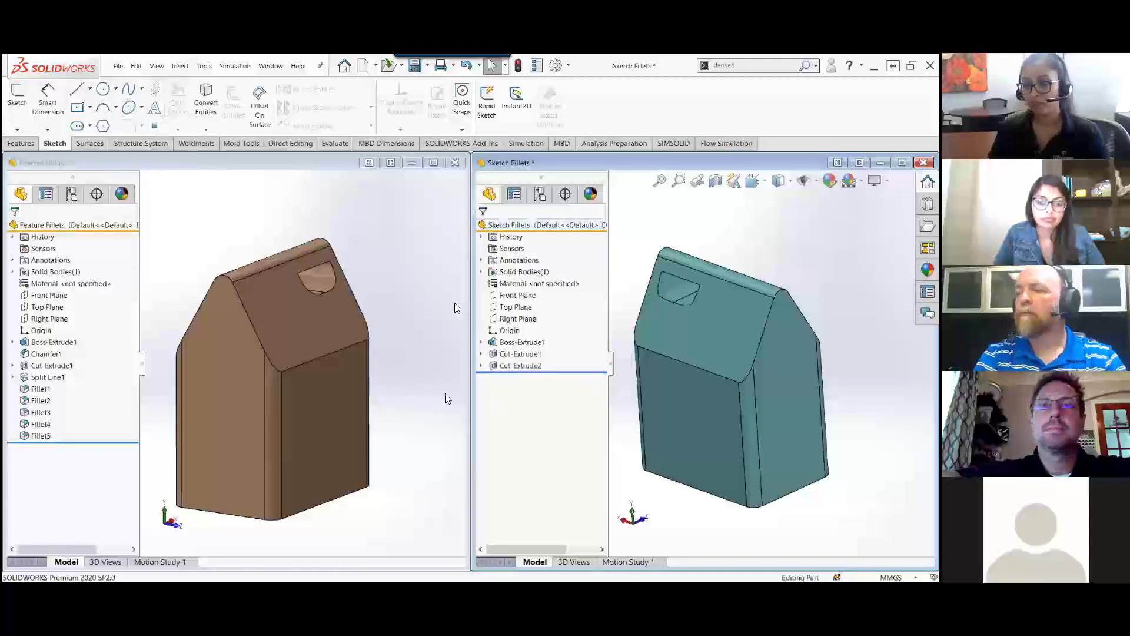
left_click(408, 401)
left_click(624, 266)
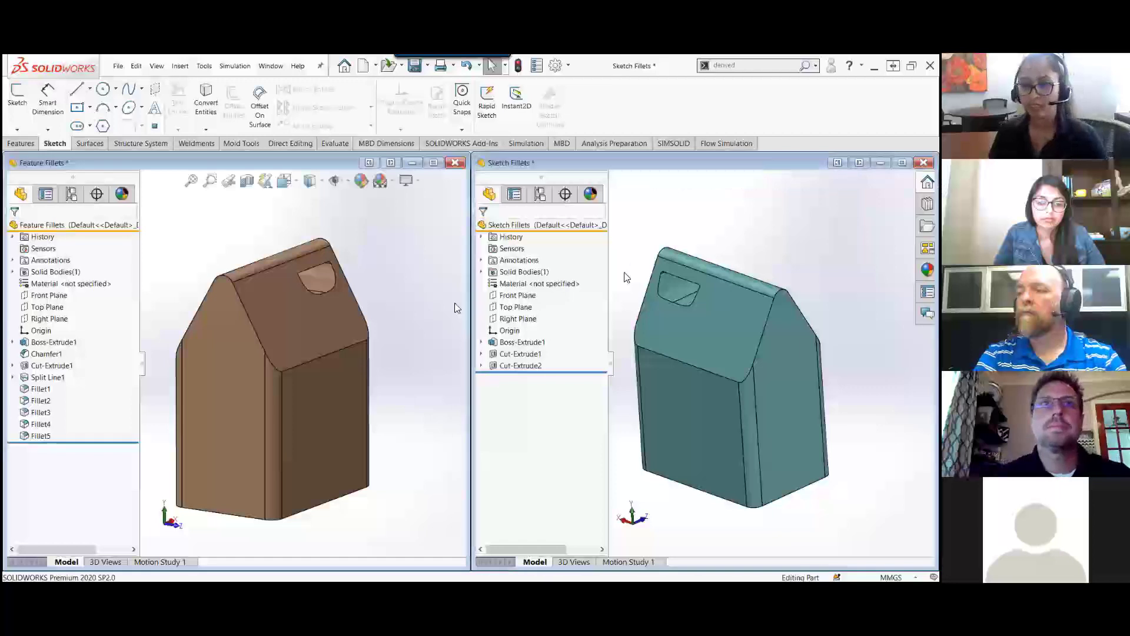
left_click(456, 400)
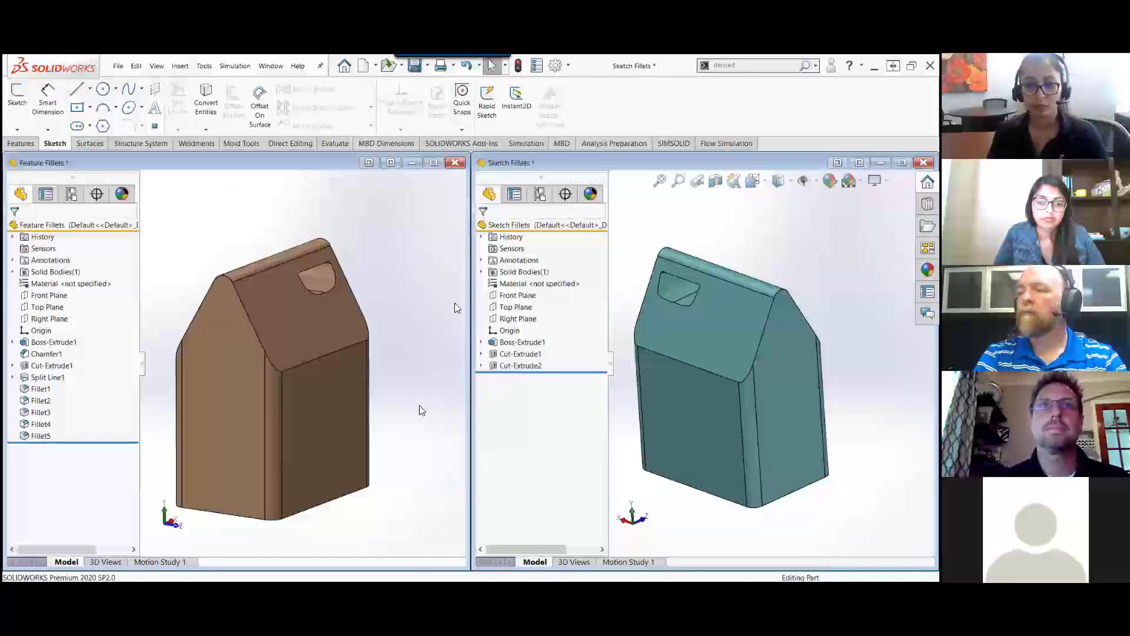
left_click(629, 421)
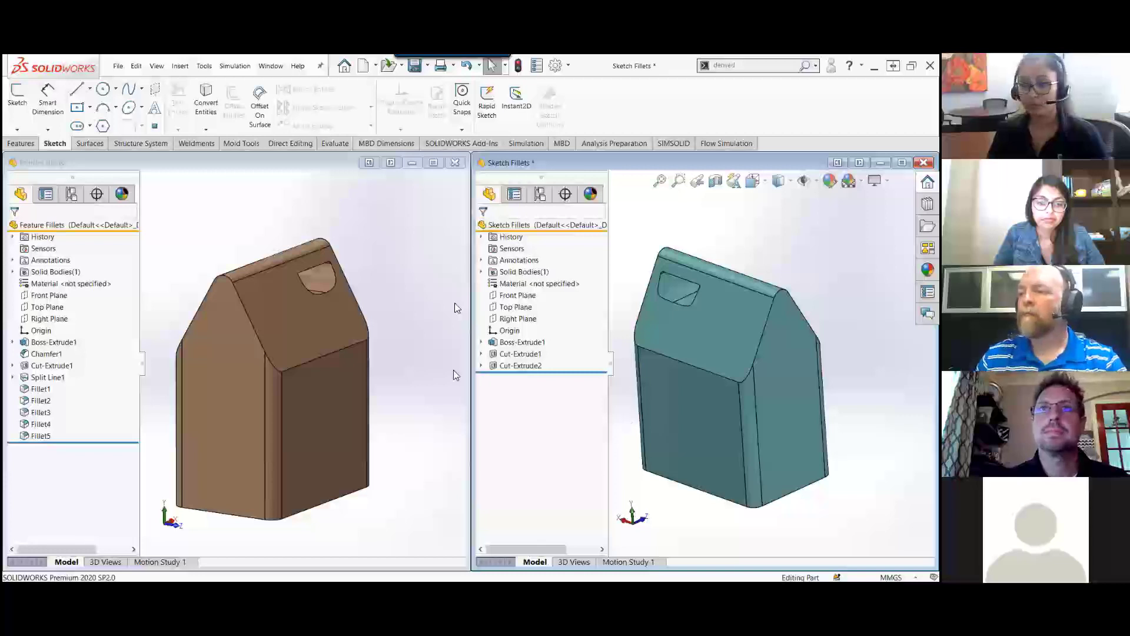
Step: Switch to File Explorer to compare the file sizes of Feature Fillets and Sketch Fillets, and return to SOLIDWORKS
key("alt+Tab")
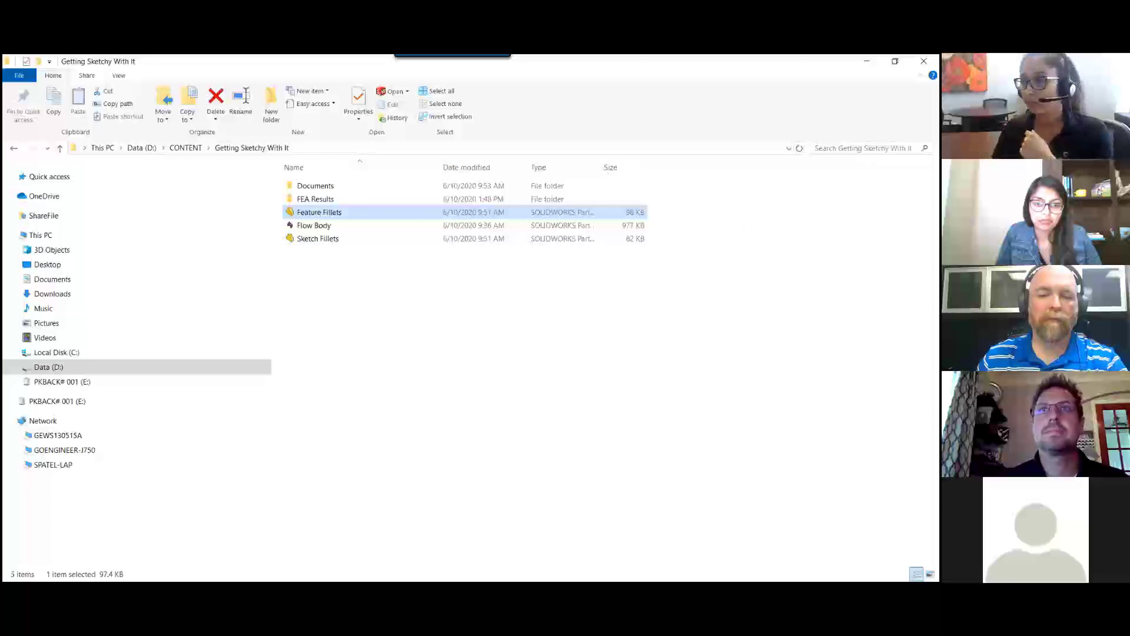
left_click(866, 61)
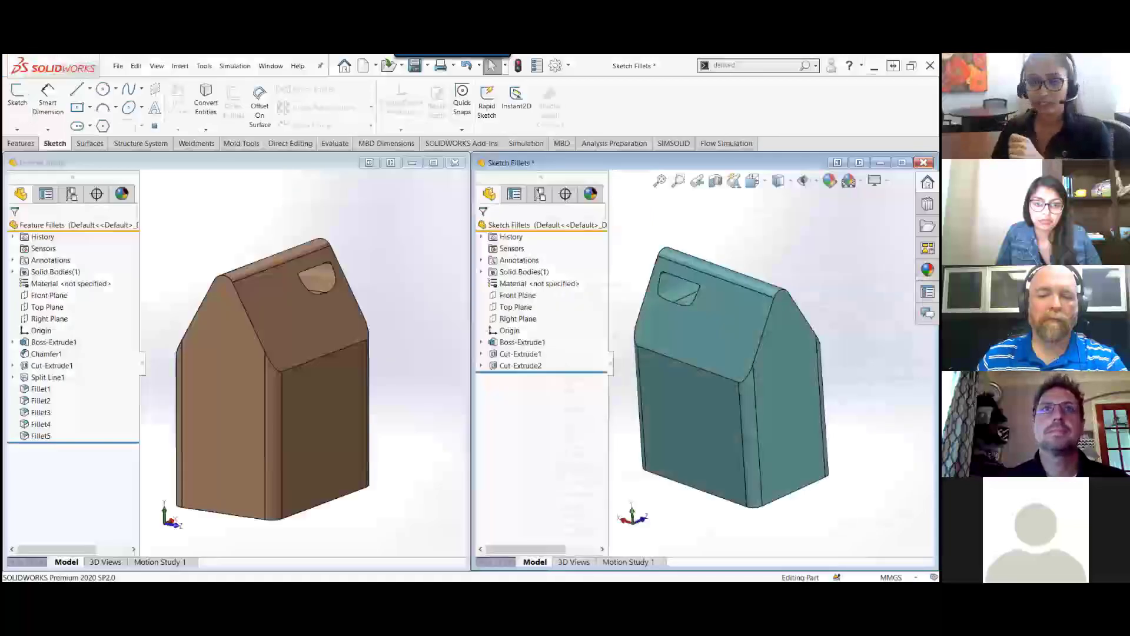
Step: Edit the sketch of Cut-Extrude2 in Sketch Fillets, try to pull the cutout's lower-right corner inward, and leave the sketch
left_click(481, 365)
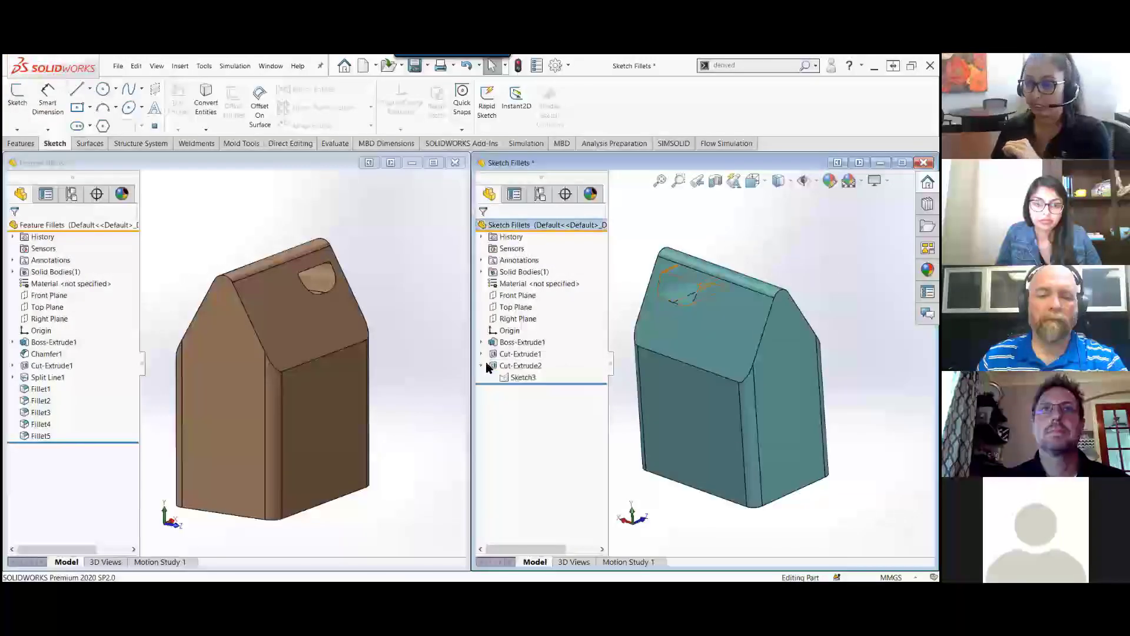
left_click(514, 377)
left_click(522, 346)
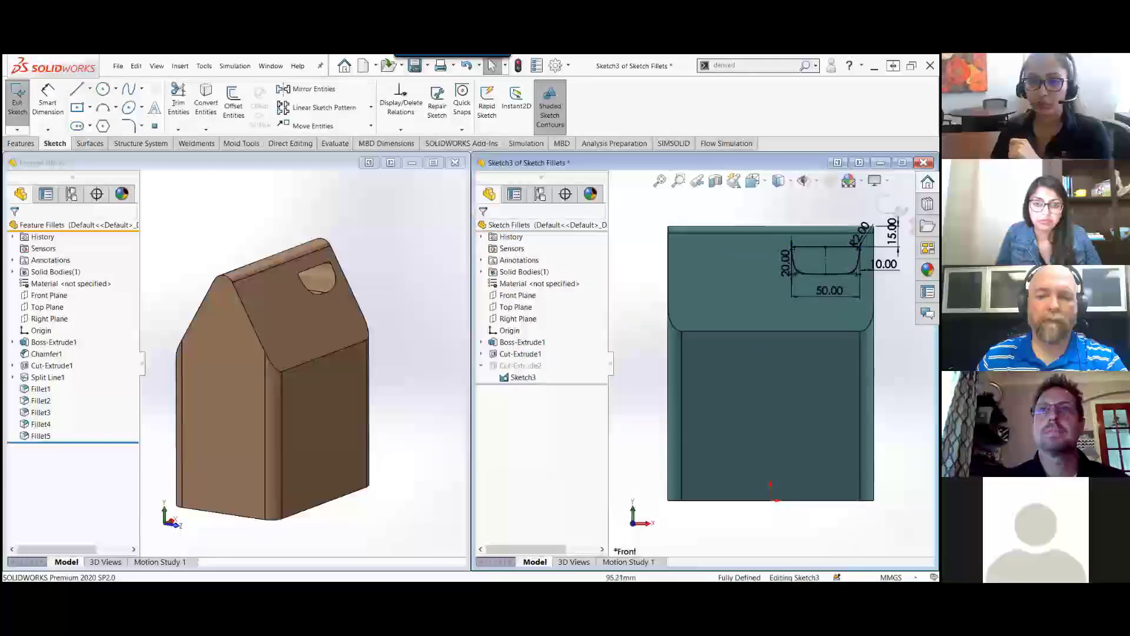
scroll(672, 377, "down", 5)
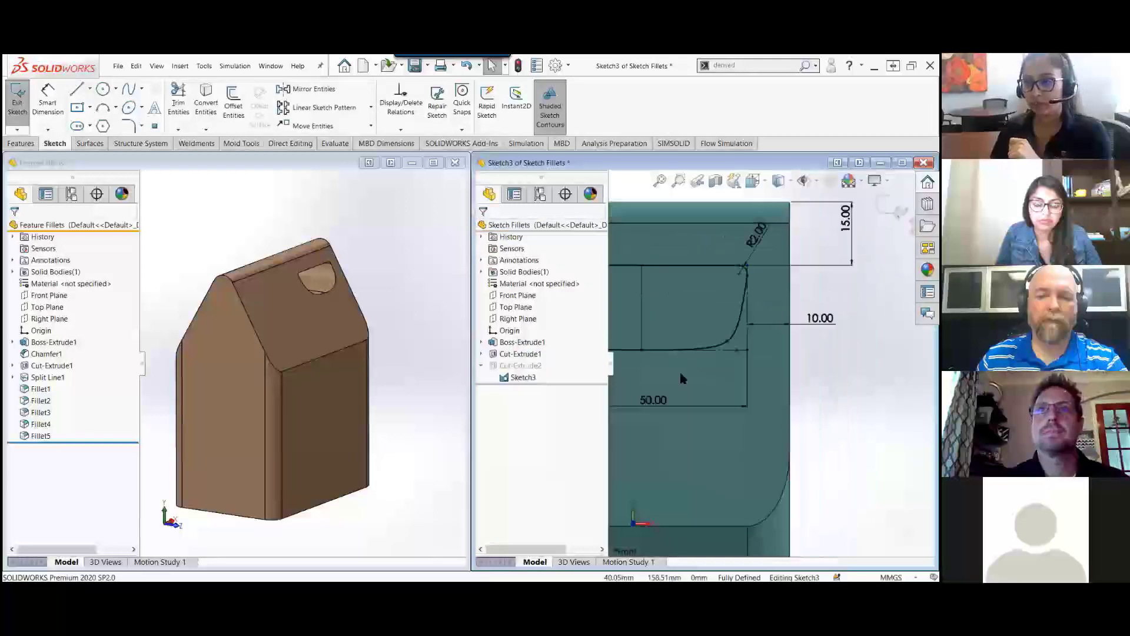
scroll(672, 373, "down", 2)
mouse_move(803, 349)
left_mouse_down()
mouse_move(740, 349)
mouse_move(797, 349)
mouse_move(775, 349)
left_mouse_up()
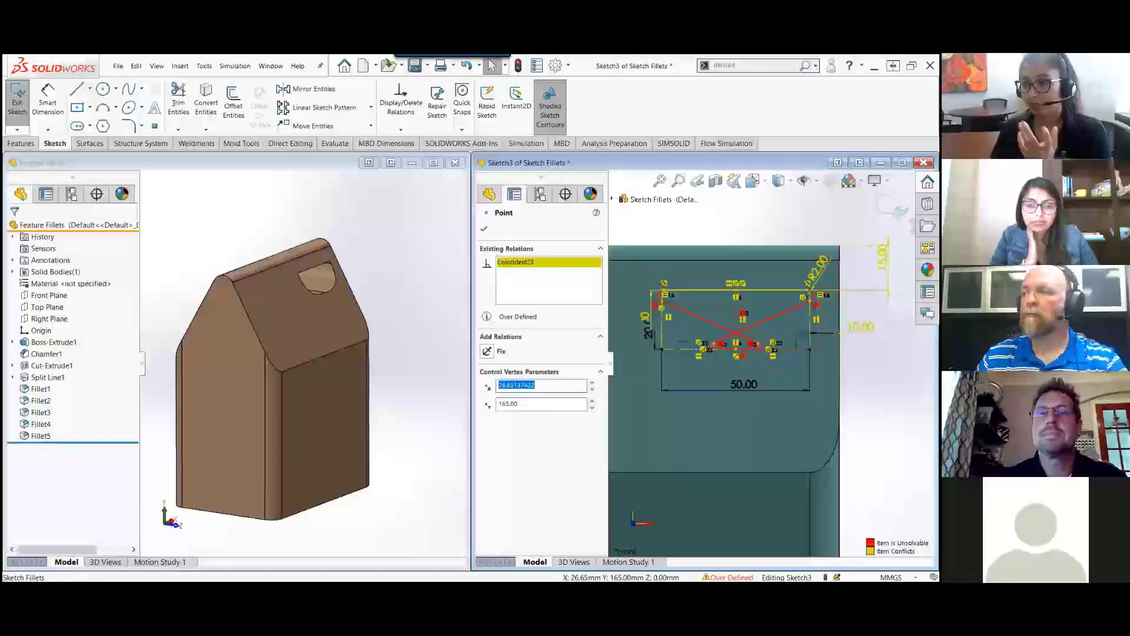
key("Escape")
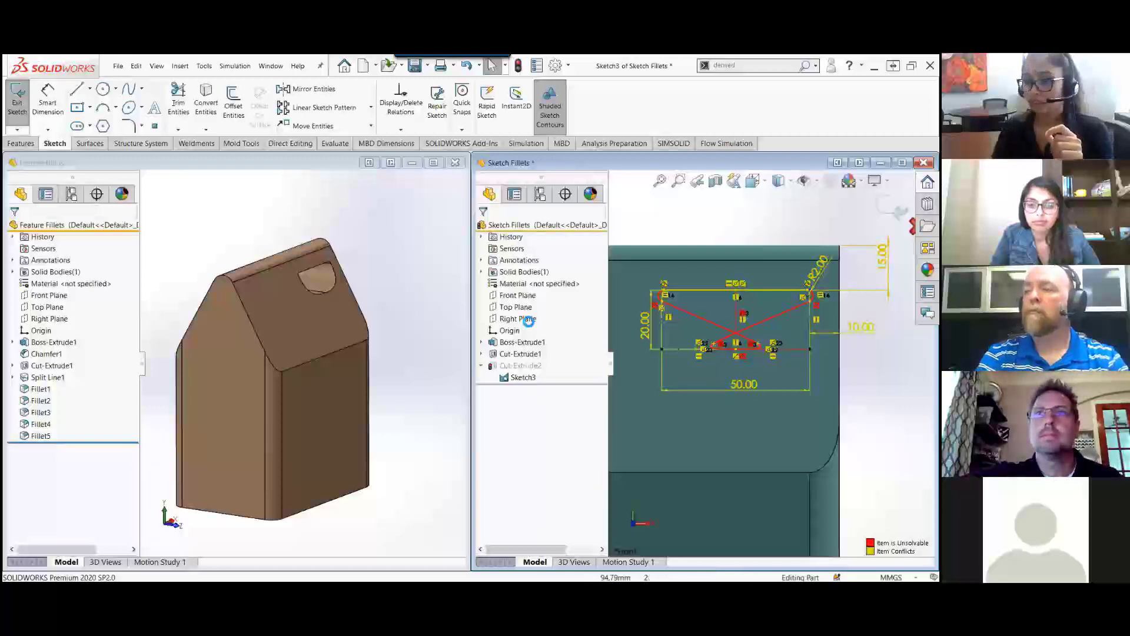
Step: Activate the Feature Fillets part and display its mouse gesture wheel
left_click(392, 246)
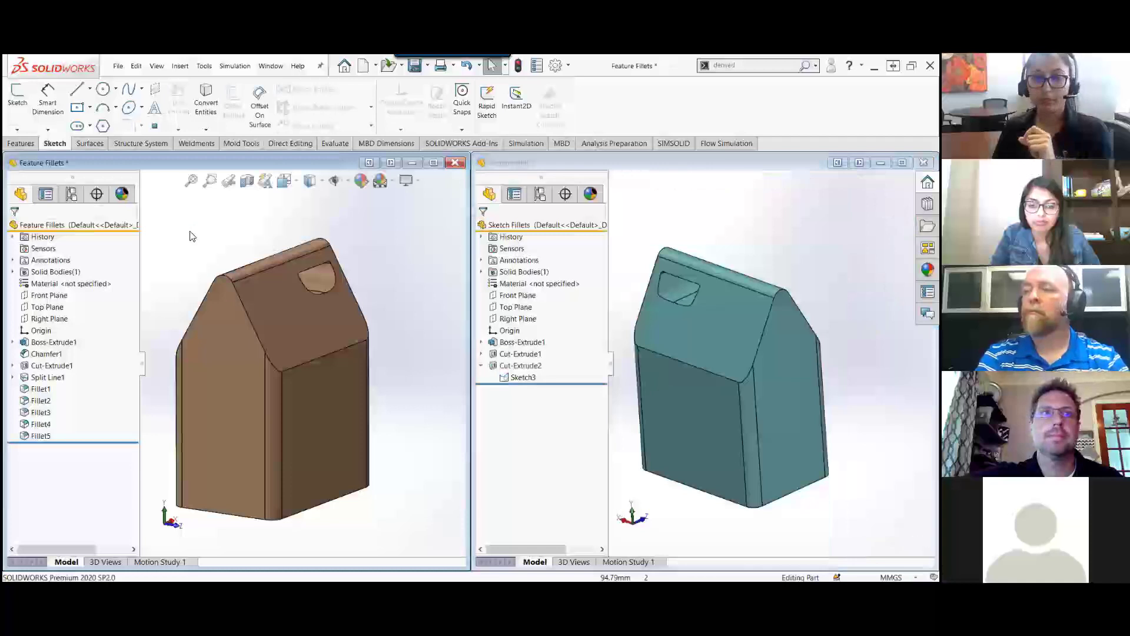
right_click_drag(175, 233, 190, 230)
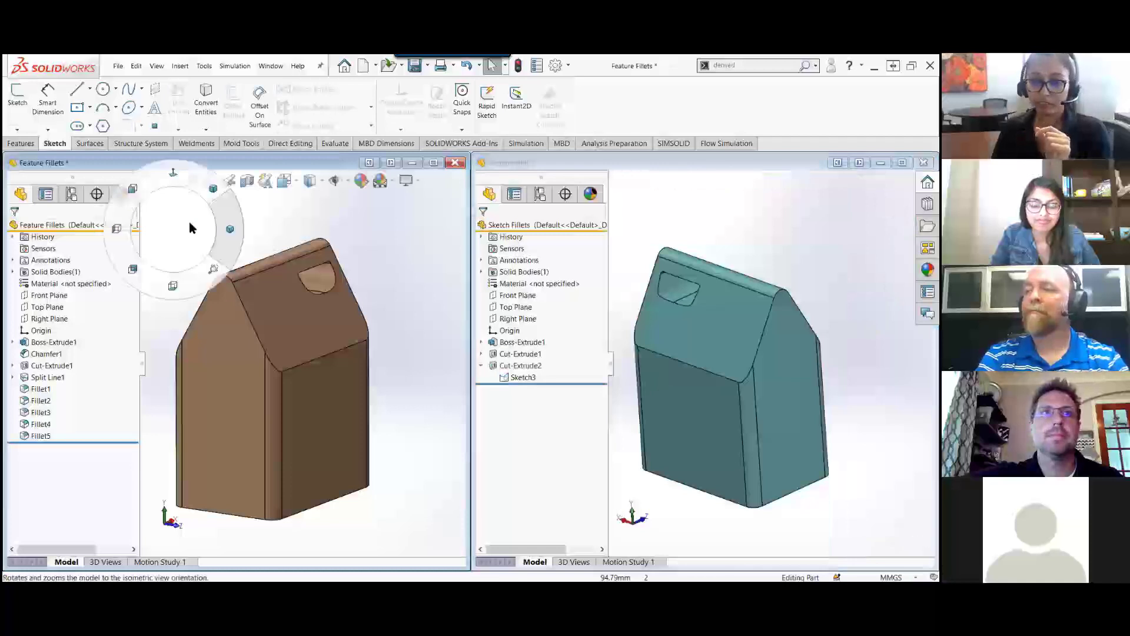
right_click_drag(194, 249, 187, 226)
Step: Start a new sketch on the gabled end face of the Feature Fillets part
left_click(211, 371)
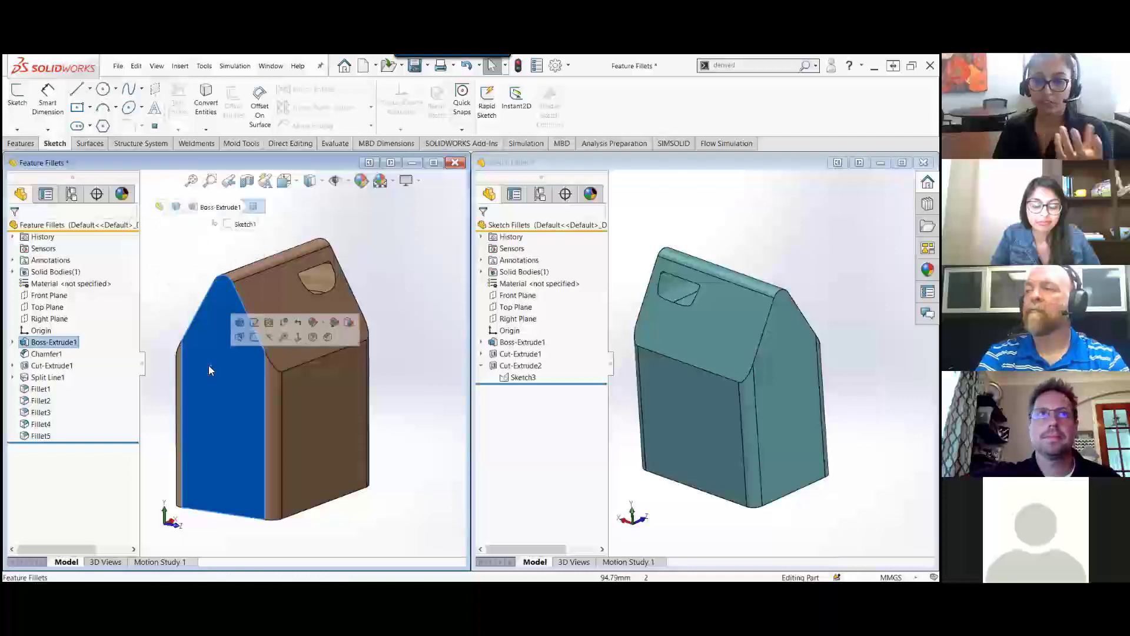
key("s")
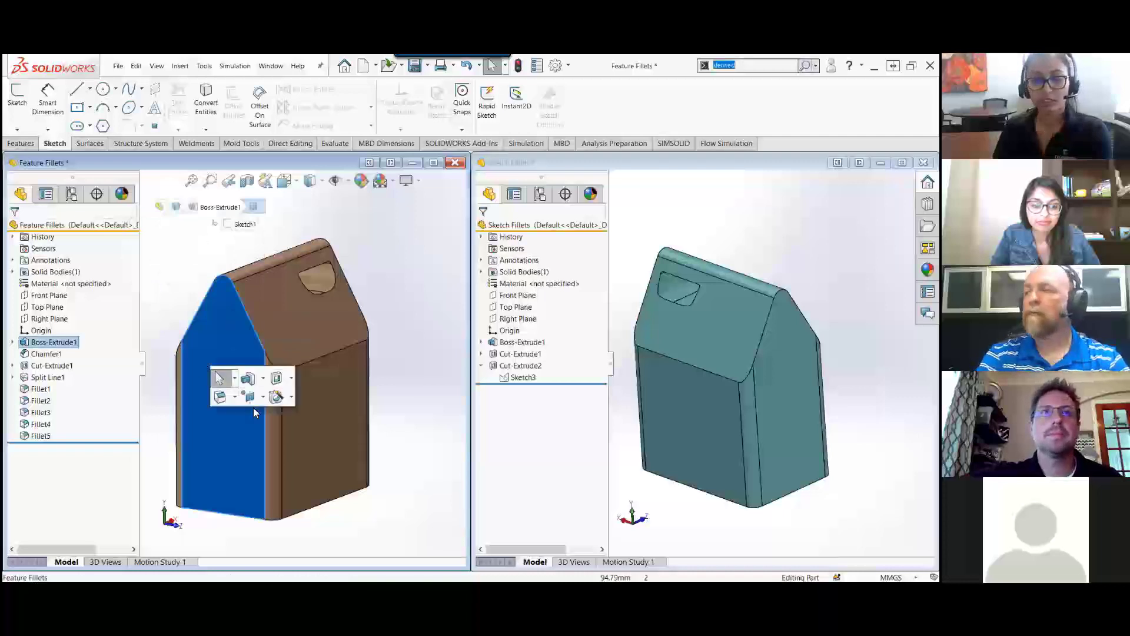
left_click(188, 286)
left_click(221, 335)
left_click(260, 303)
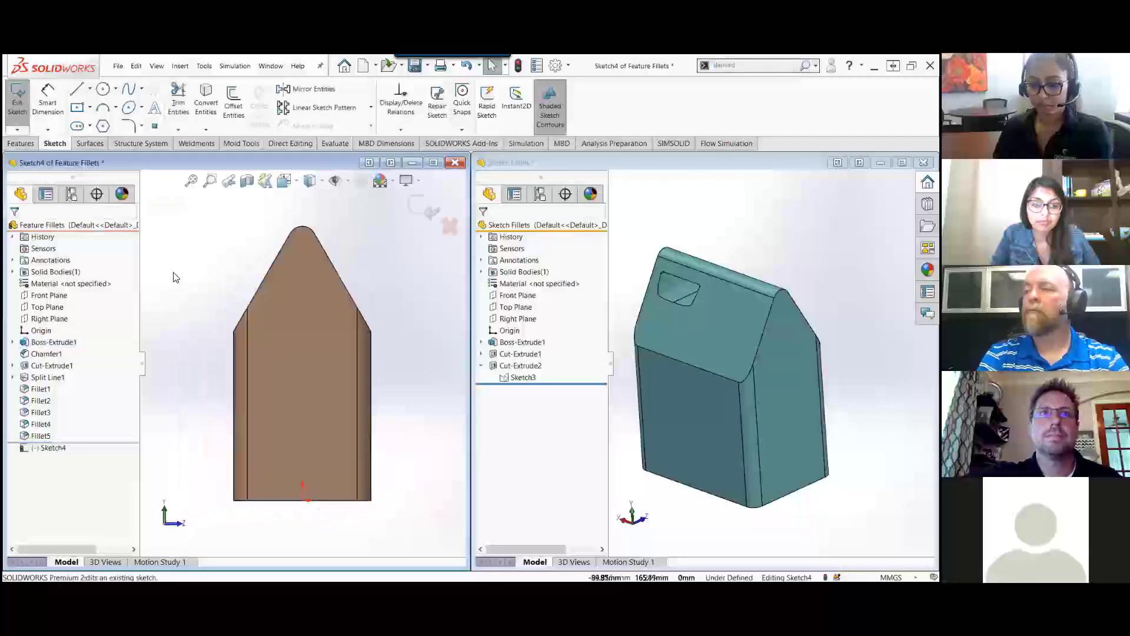
Step: Display the mouse gesture wheel available while sketching
key("s")
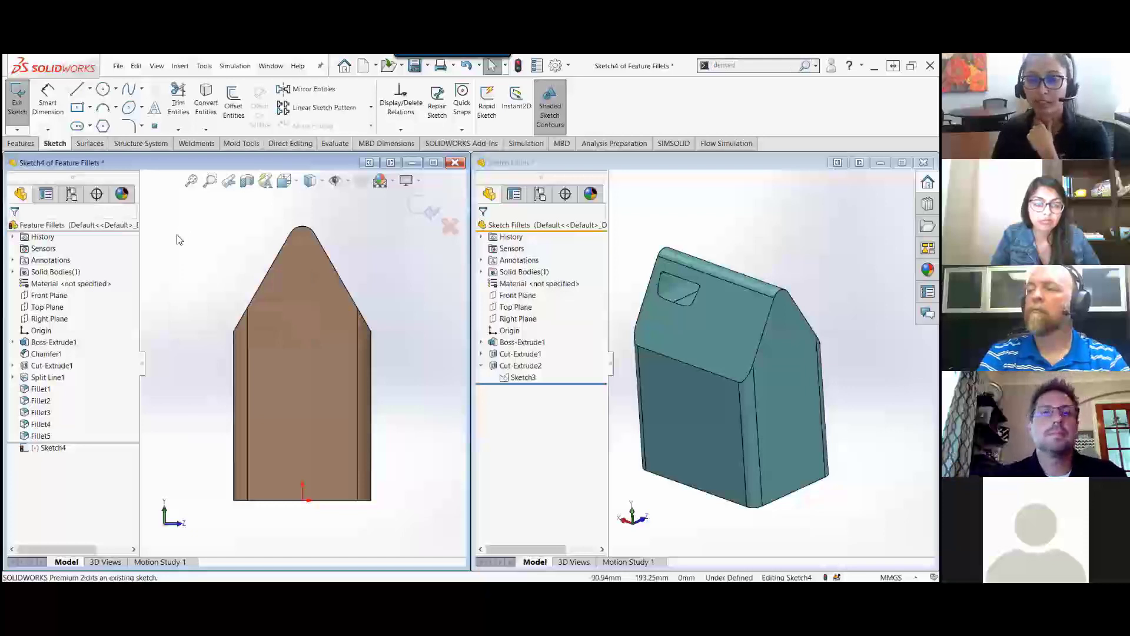
right_click_drag(178, 235, 190, 230)
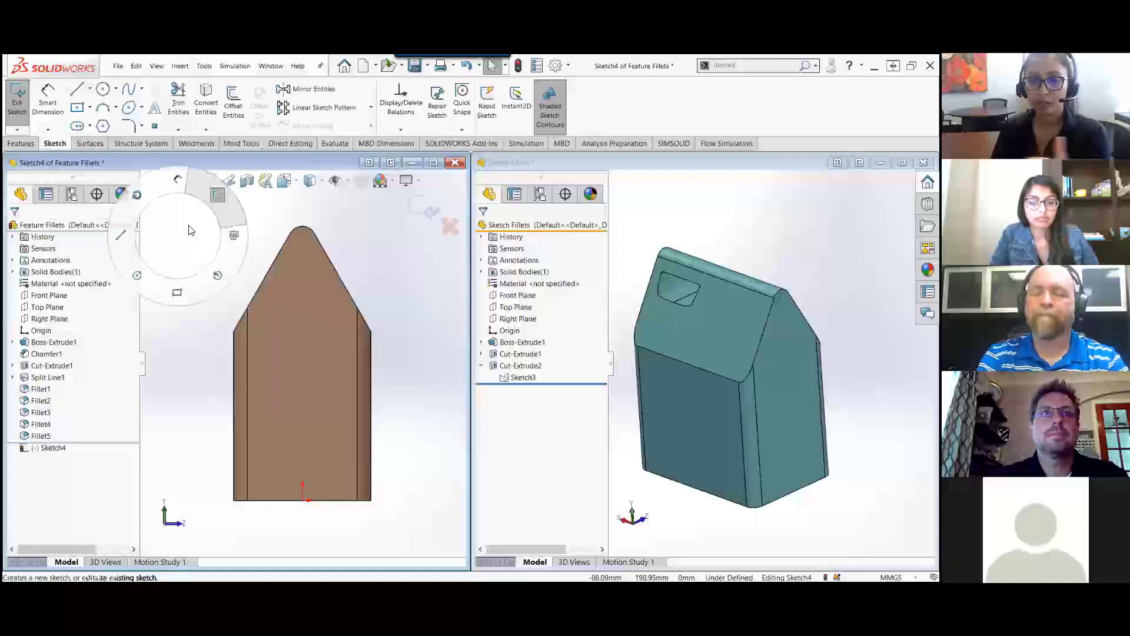
Step: Display the sketch shortcut bar in the Feature Fillets sketch and open its sketch fillet options
right_click_drag(189, 231, 242, 235)
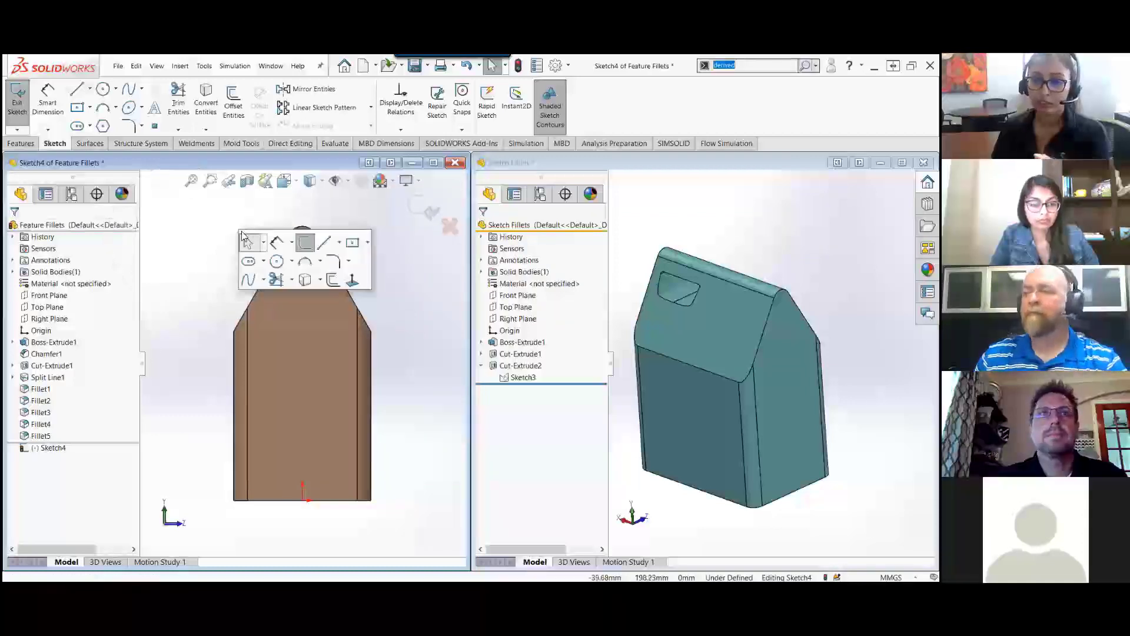
left_click(347, 263)
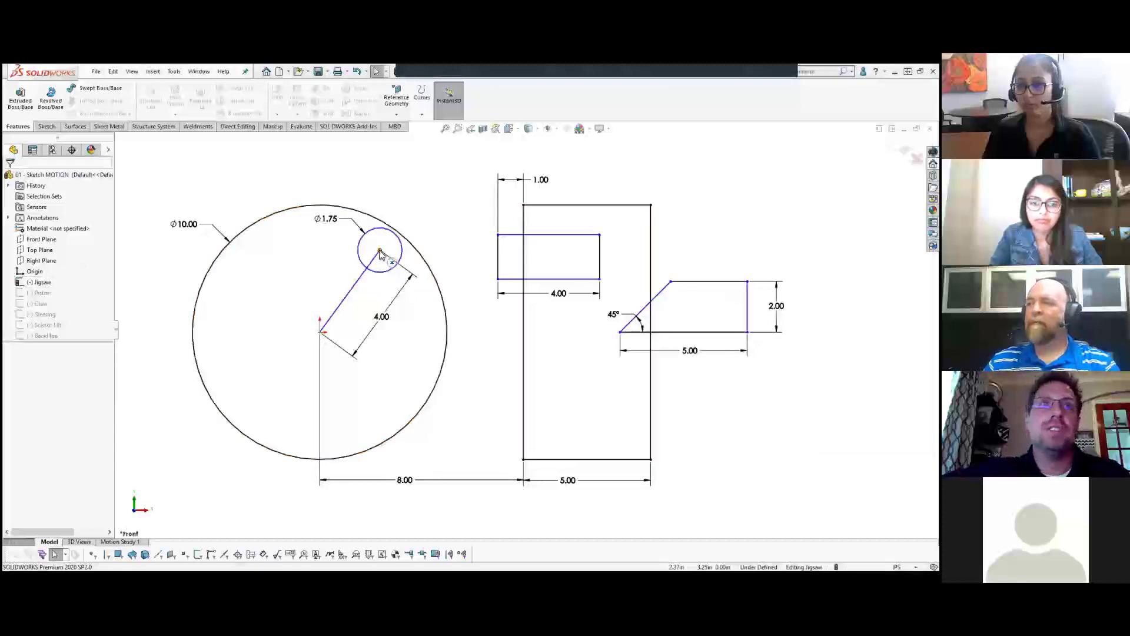
Step: Swing the small crank circle clockwise around the large circle's centre and back up to test the Jigsaw sketch's motion
left_click_drag(380, 250, 419, 312)
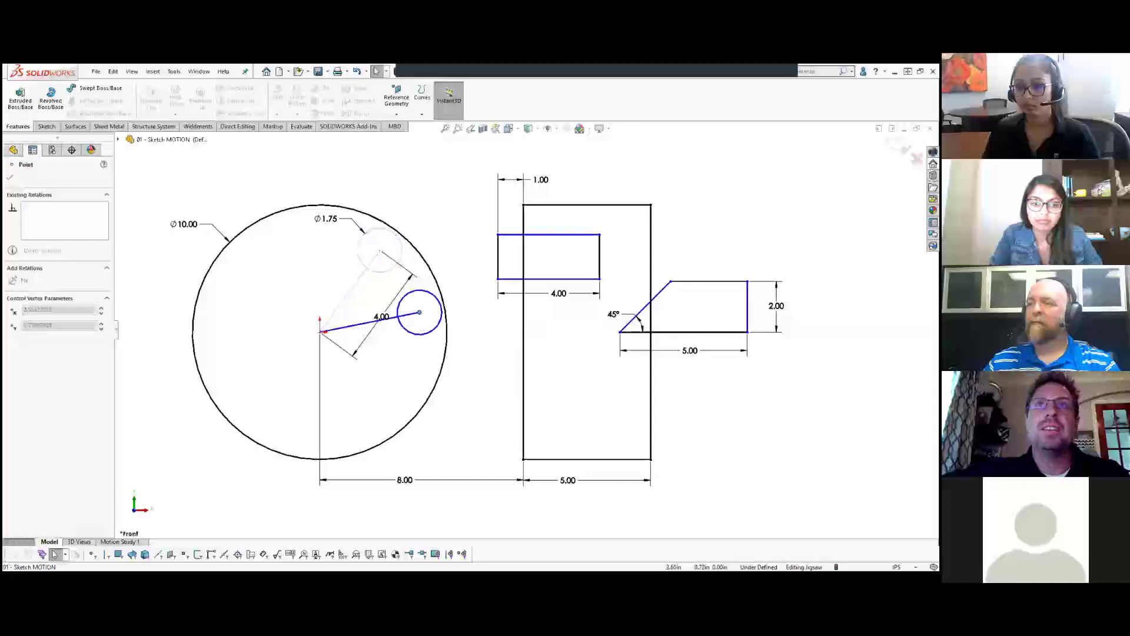
left_click(428, 314)
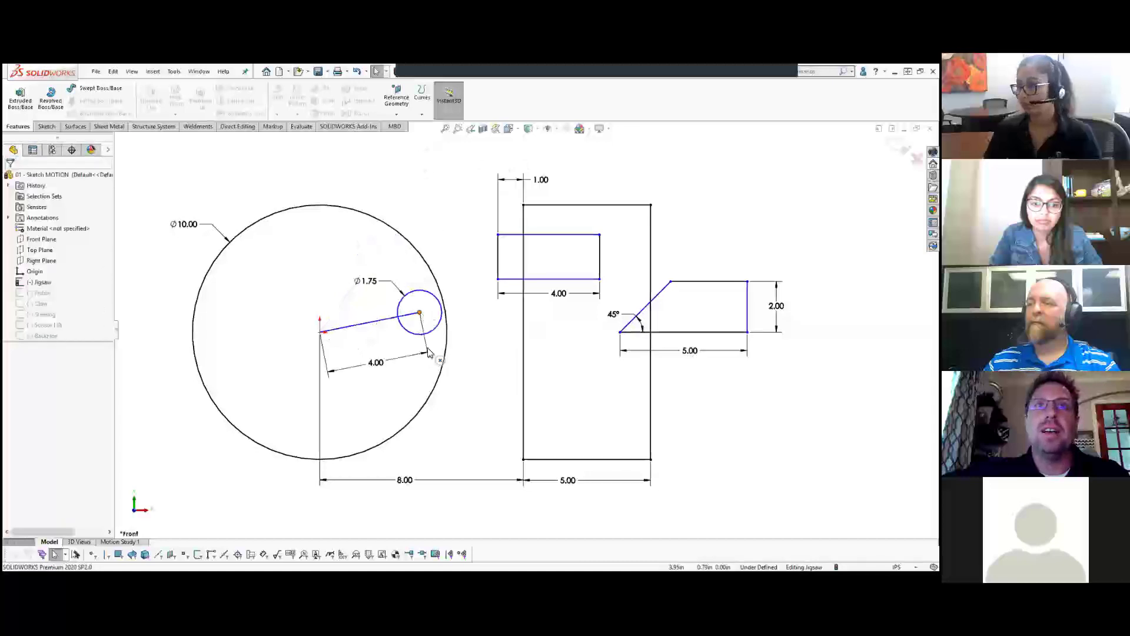
left_click_drag(419, 312, 382, 259)
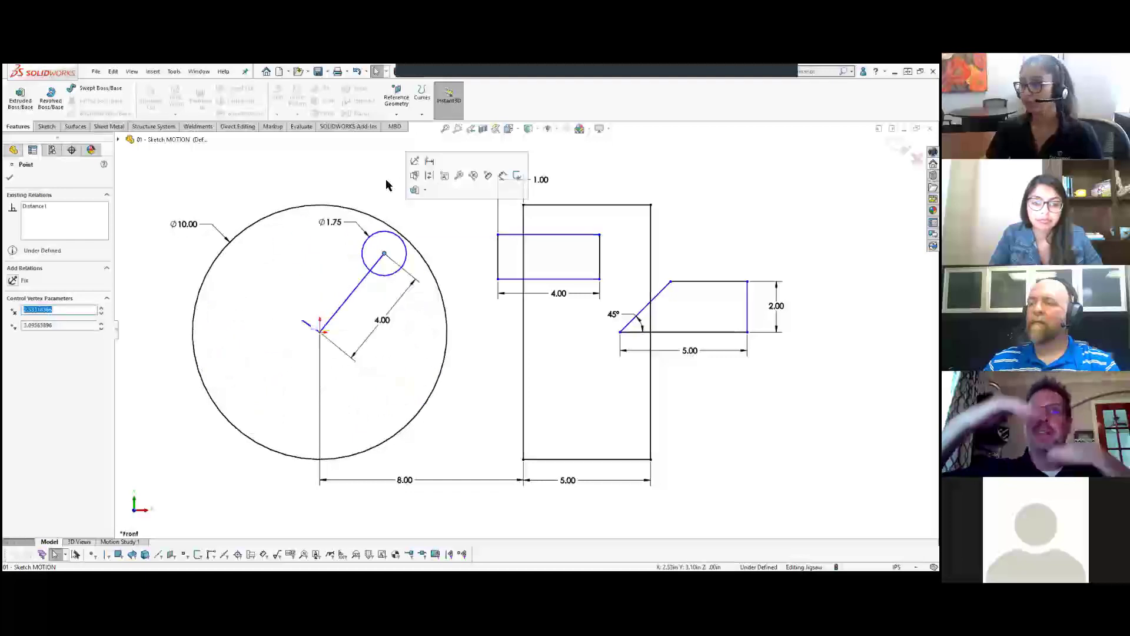
Step: Select the upper edge of the 4.00-wide rectangle together with the small crank circle to relate the two
left_click(515, 234)
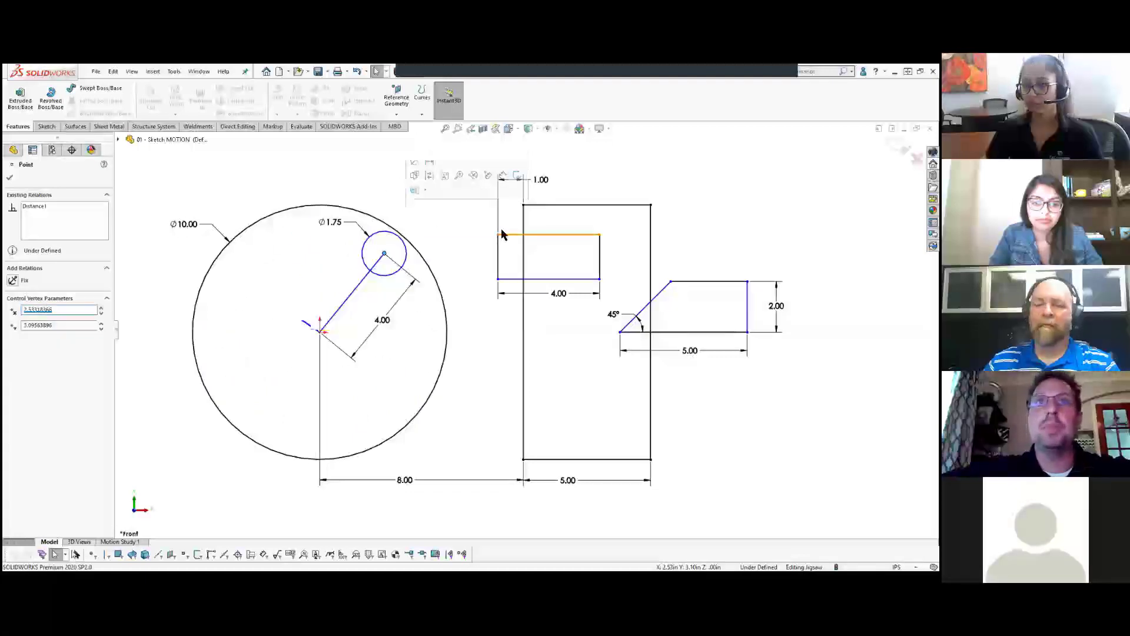
left_click(381, 235)
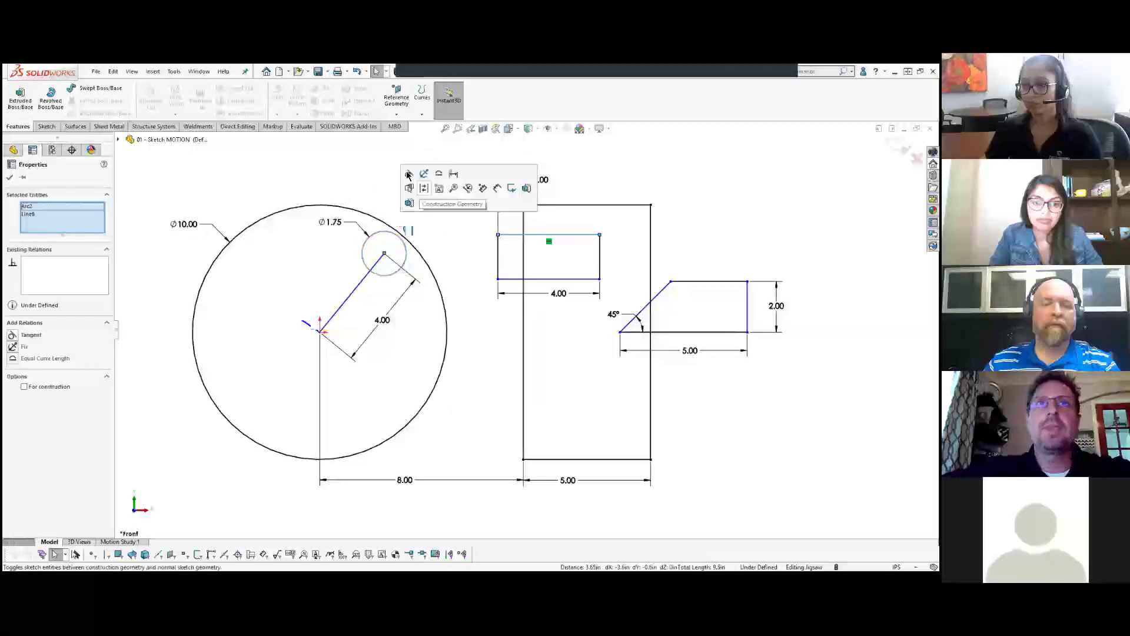
Step: Add tangent relations between the 1.75 circle and both horizontal edges of the 4.00-wide rectangle, and swing the crank arm to check the motion
left_click(413, 175)
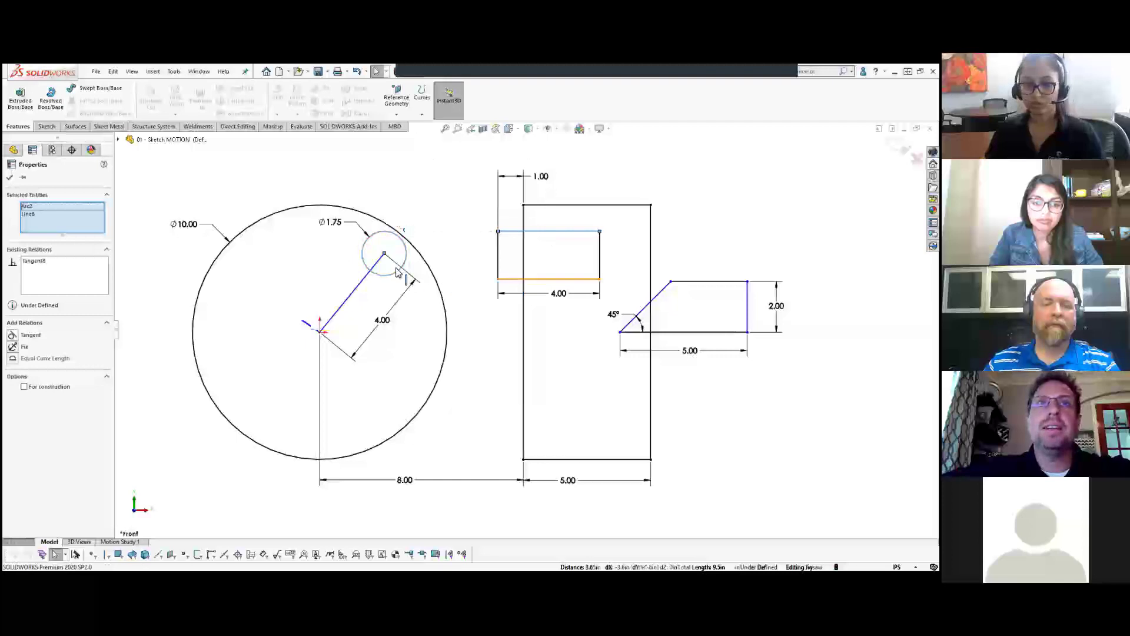
left_click(512, 279)
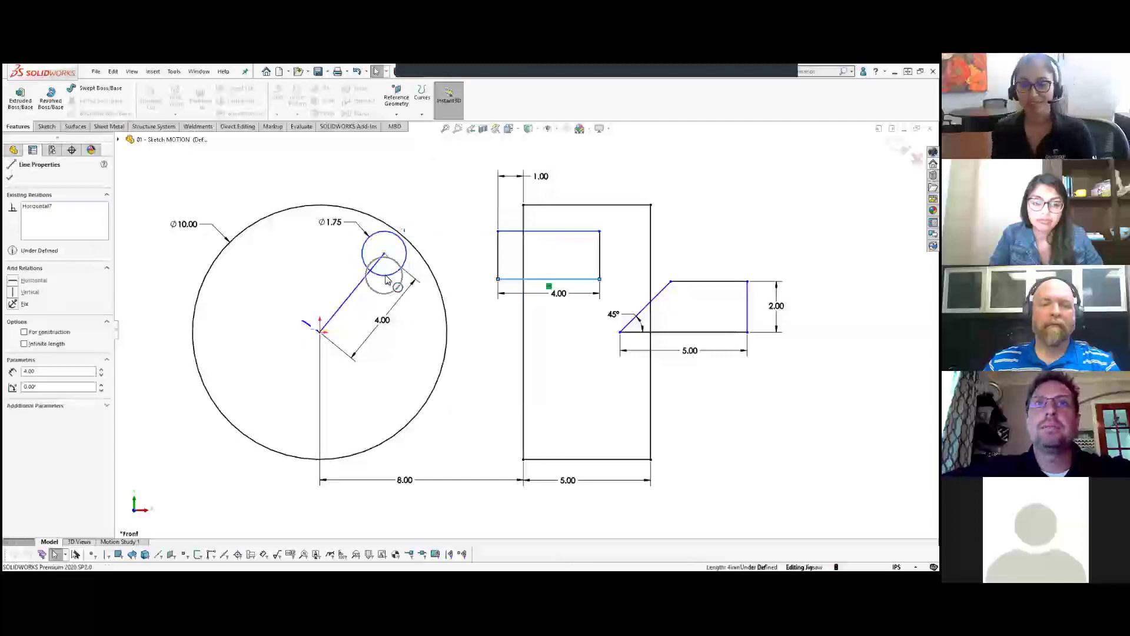
left_click(395, 274)
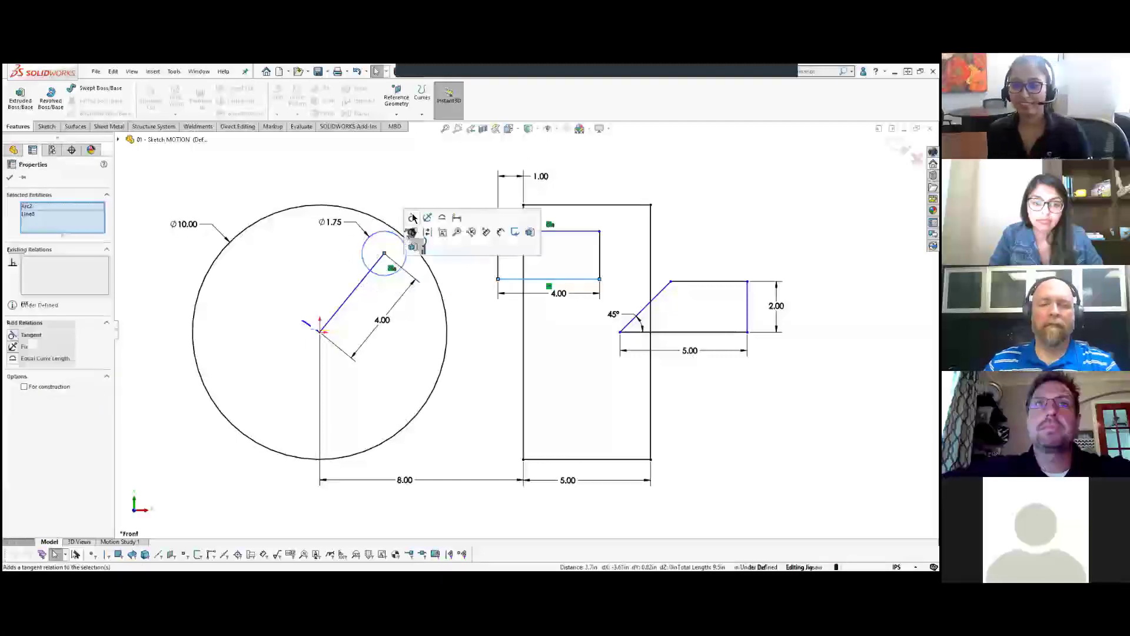
left_click(414, 216)
left_click(413, 177)
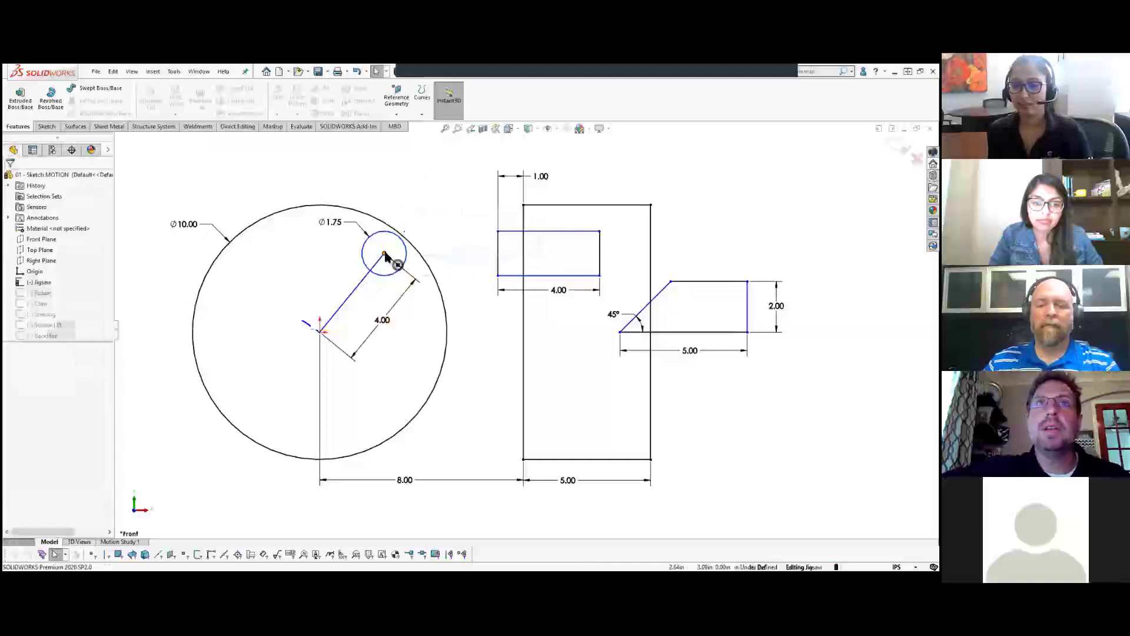
mouse_move(384, 254)
left_mouse_down()
mouse_move(409, 297)
mouse_move(369, 393)
mouse_move(283, 406)
mouse_move(293, 259)
mouse_move(347, 253)
mouse_move(325, 382)
mouse_move(262, 288)
mouse_move(391, 277)
mouse_move(354, 383)
mouse_move(279, 256)
mouse_move(416, 295)
mouse_move(247, 262)
mouse_move(324, 235)
mouse_move(383, 280)
mouse_move(394, 265)
left_mouse_up()
left_click(380, 186)
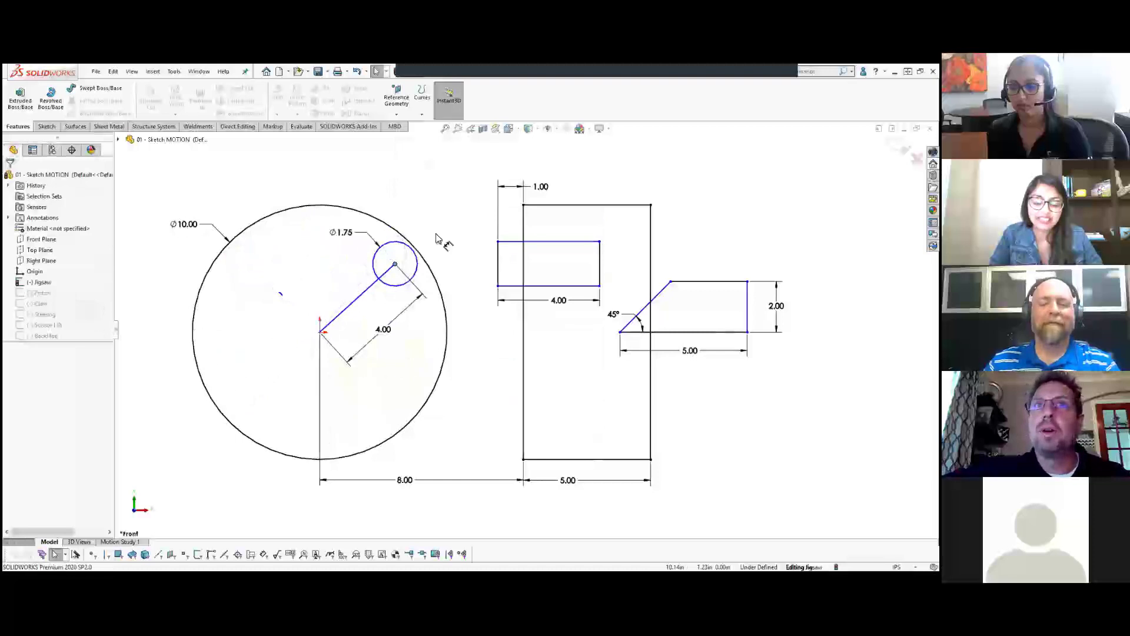
Step: Slide the trapezoid toward the small rectangle, make the rectangle's lower-right corner coincident with its slanted edge, and swing the crank arm
left_click_drag(620, 332, 587, 333)
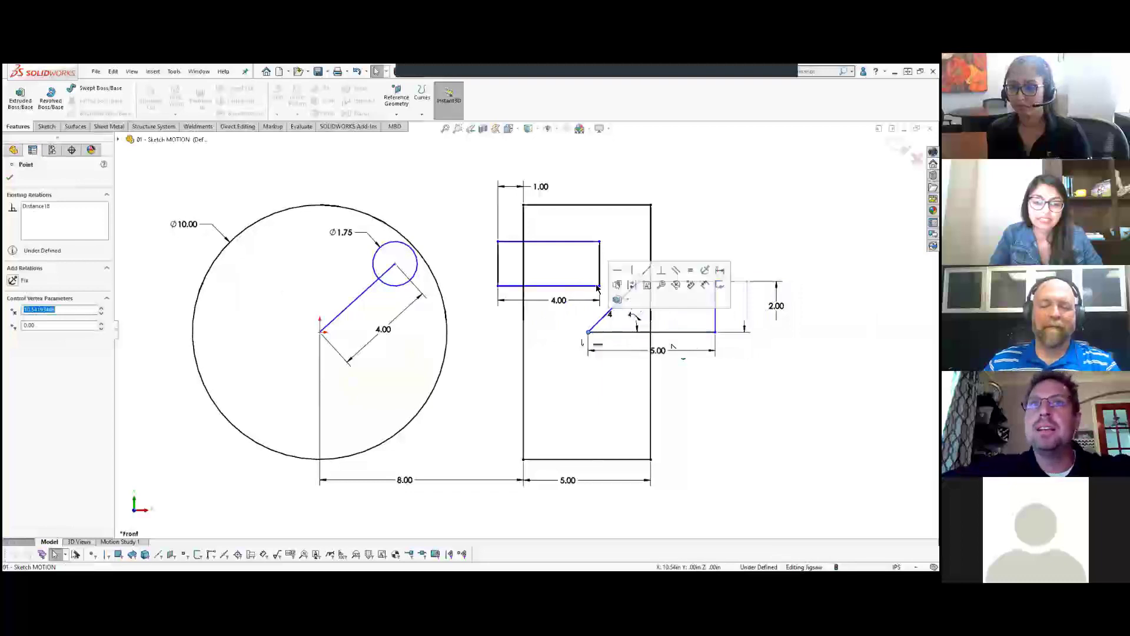
left_click(605, 320, "ctrl")
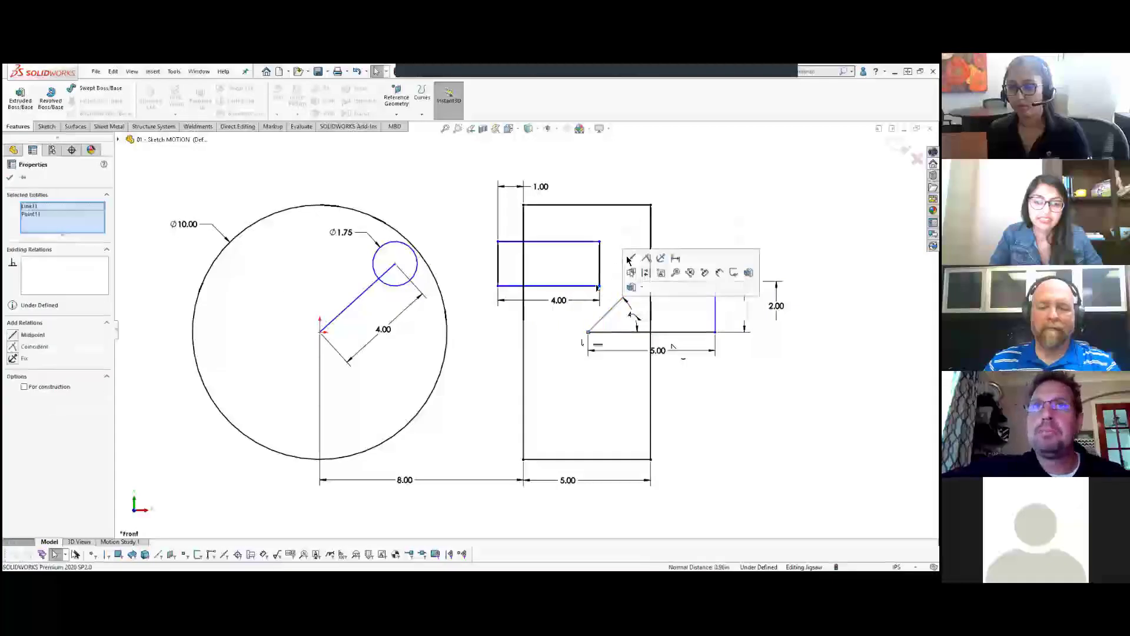
left_click(649, 260)
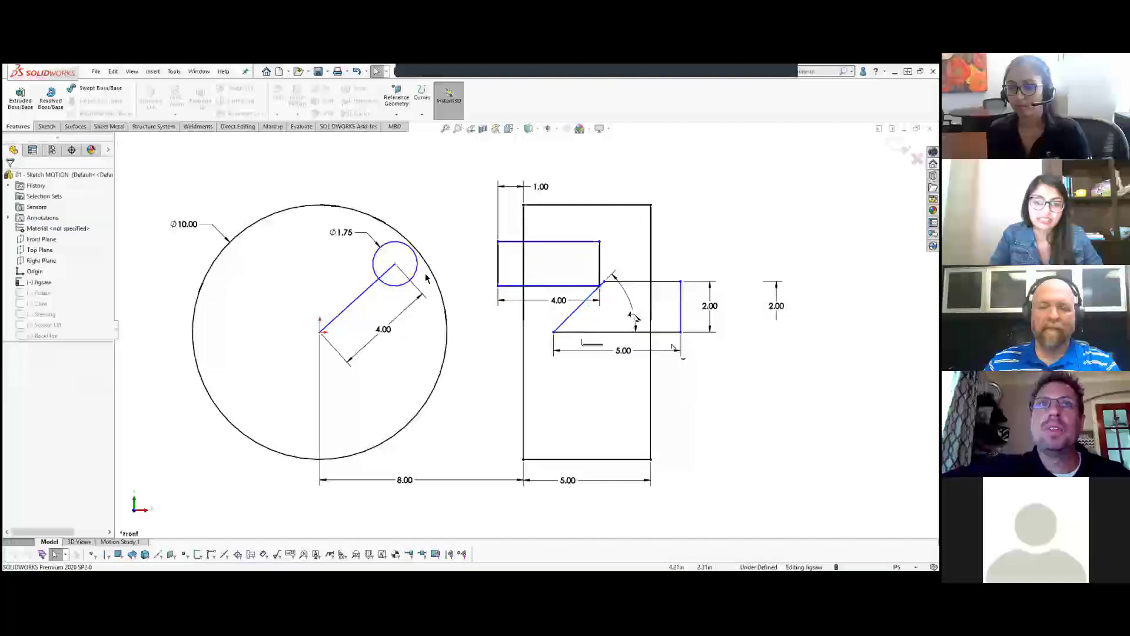
mouse_move(395, 270)
left_mouse_down()
mouse_move(432, 318)
mouse_move(423, 354)
mouse_move(373, 414)
mouse_move(219, 344)
mouse_move(325, 235)
mouse_move(408, 351)
mouse_move(234, 288)
mouse_move(361, 247)
mouse_move(315, 371)
mouse_move(340, 258)
mouse_move(409, 264)
mouse_move(407, 282)
left_mouse_up()
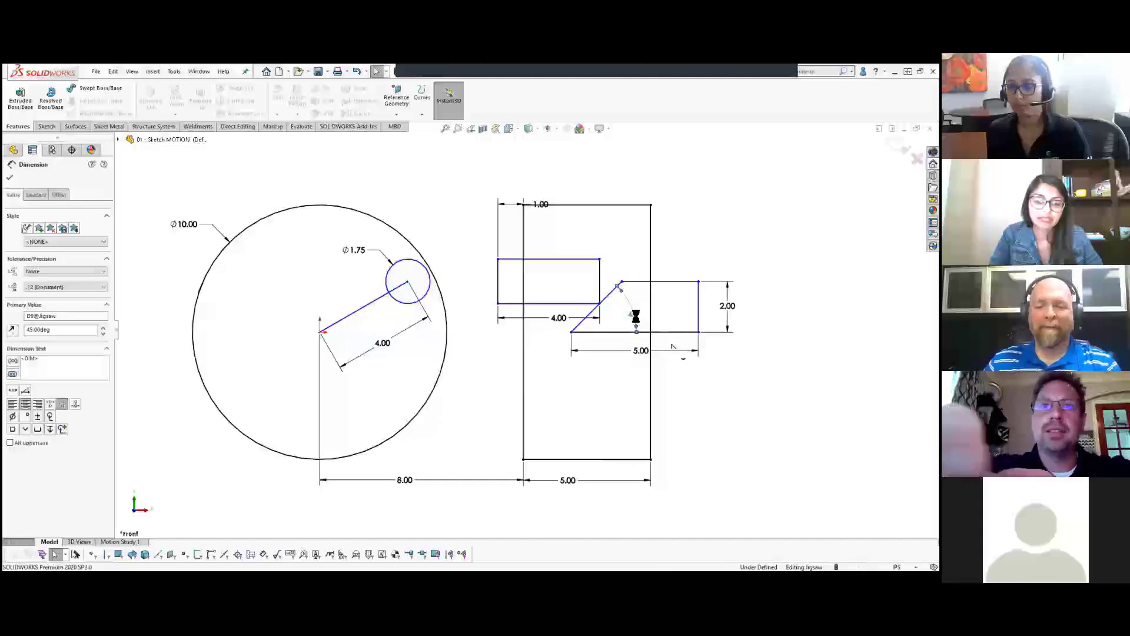
Step: Set the trapezoid's slant angle to 60 degrees and swing the crank arm to move the jigsaw mechanism
double_click(635, 317)
type("60")
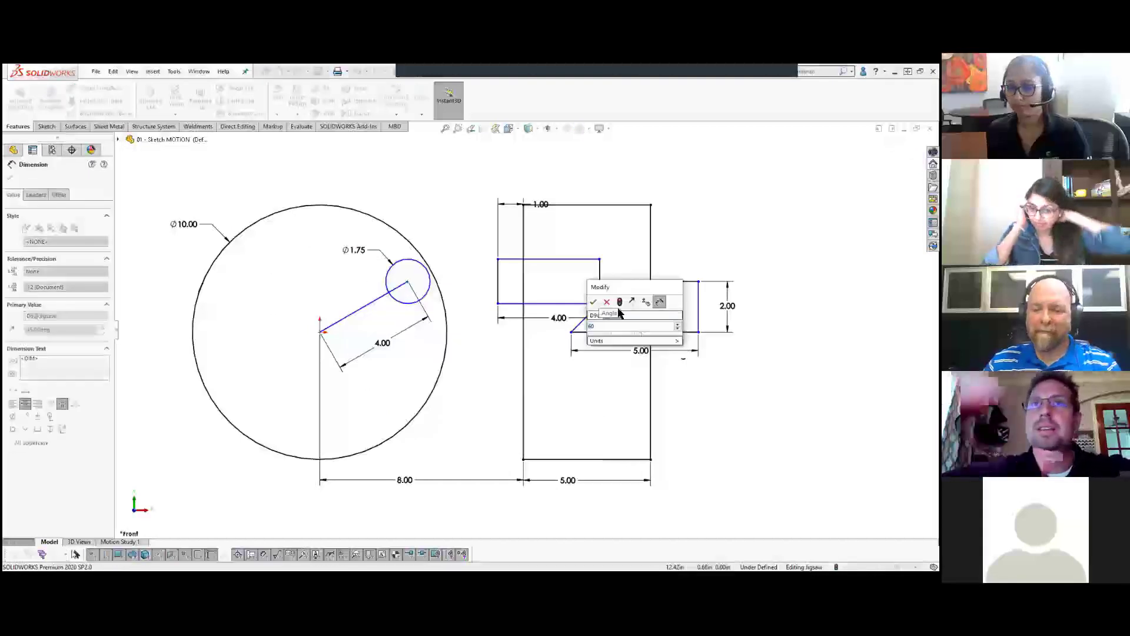
key("Return")
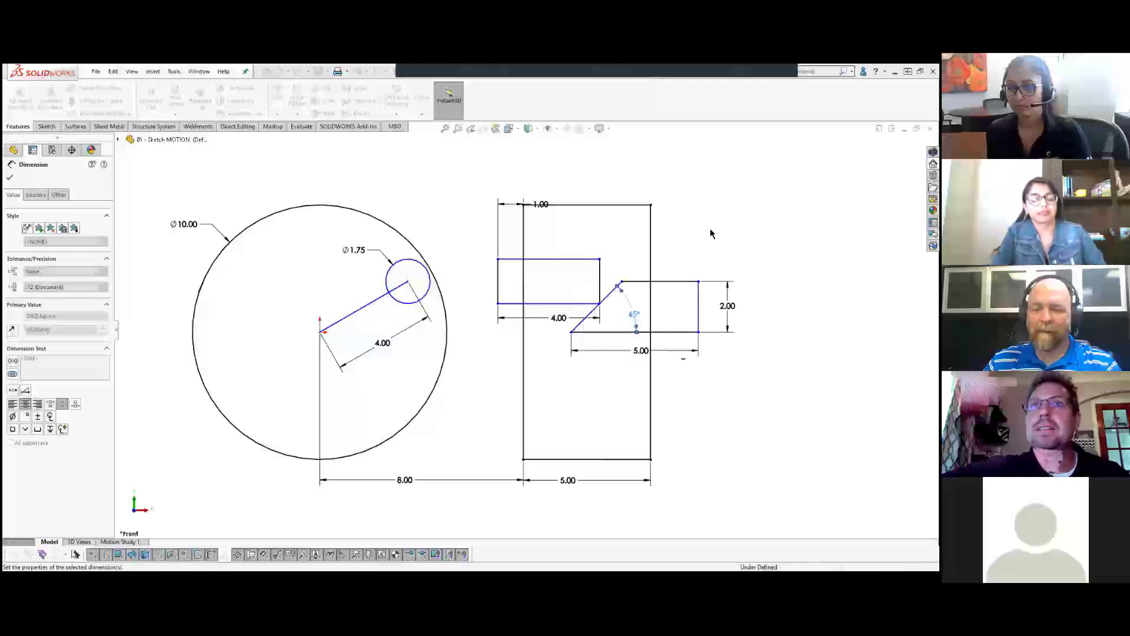
key("Escape")
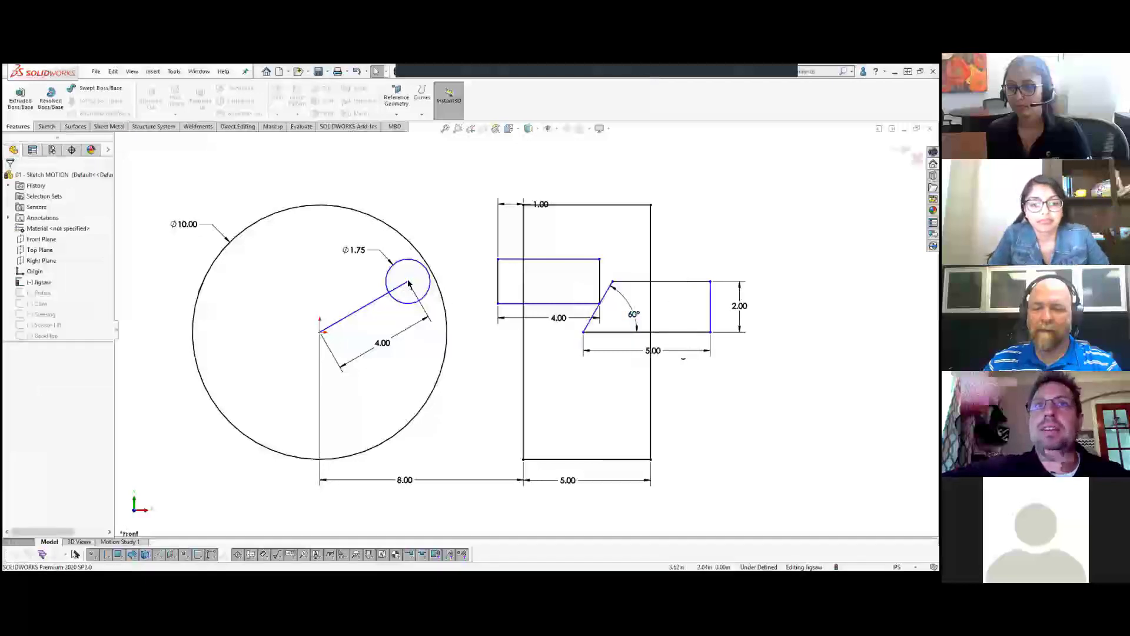
mouse_move(416, 300)
left_mouse_down()
mouse_move(423, 325)
mouse_move(391, 414)
mouse_move(323, 434)
mouse_move(225, 299)
mouse_move(412, 344)
mouse_move(375, 411)
mouse_move(221, 359)
mouse_move(433, 315)
mouse_move(383, 412)
mouse_move(278, 240)
mouse_move(384, 253)
left_mouse_up()
left_click(372, 180)
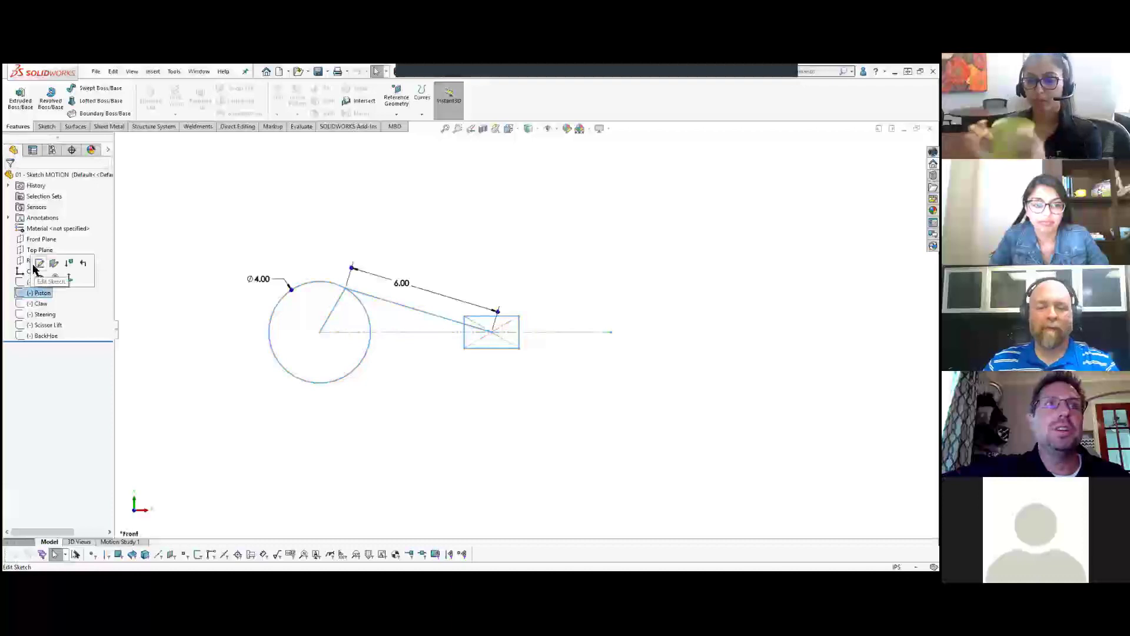
Step: Edit the Piston sketch and move the crank endpoint around the 4.00 circle to drive the piston block
left_click(40, 264)
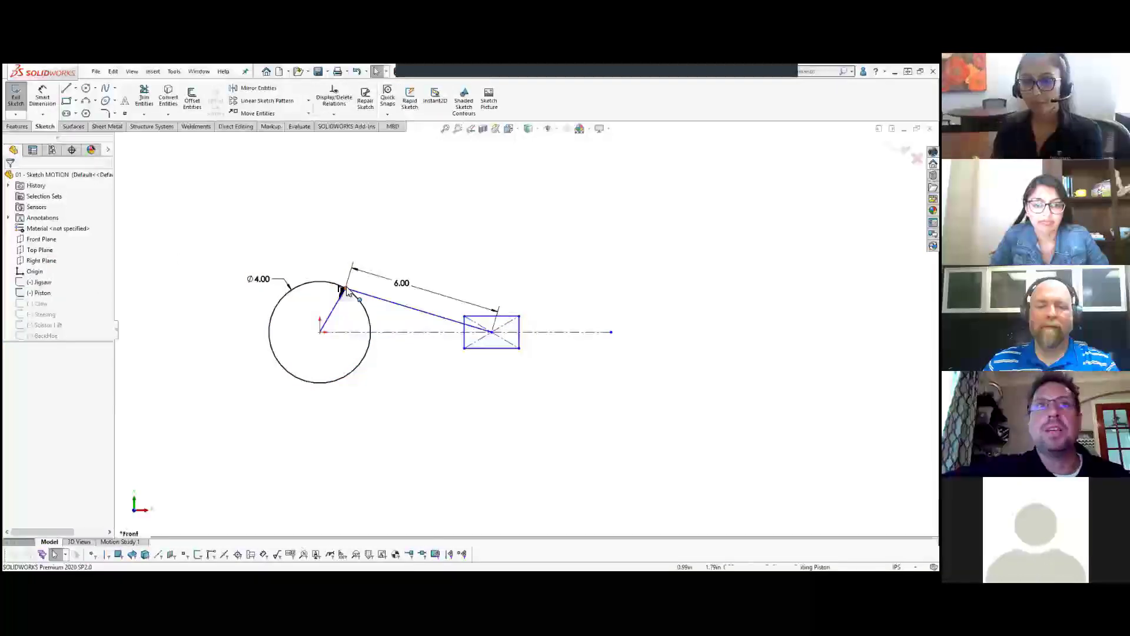
mouse_move(343, 289)
left_mouse_down()
mouse_move(388, 335)
mouse_move(330, 398)
mouse_move(266, 327)
mouse_move(334, 287)
mouse_move(372, 330)
mouse_move(281, 382)
mouse_move(277, 297)
mouse_move(322, 398)
mouse_move(288, 309)
mouse_move(384, 309)
mouse_move(281, 324)
mouse_move(350, 334)
mouse_move(316, 395)
mouse_move(330, 297)
mouse_move(358, 298)
left_mouse_up()
left_click(297, 241)
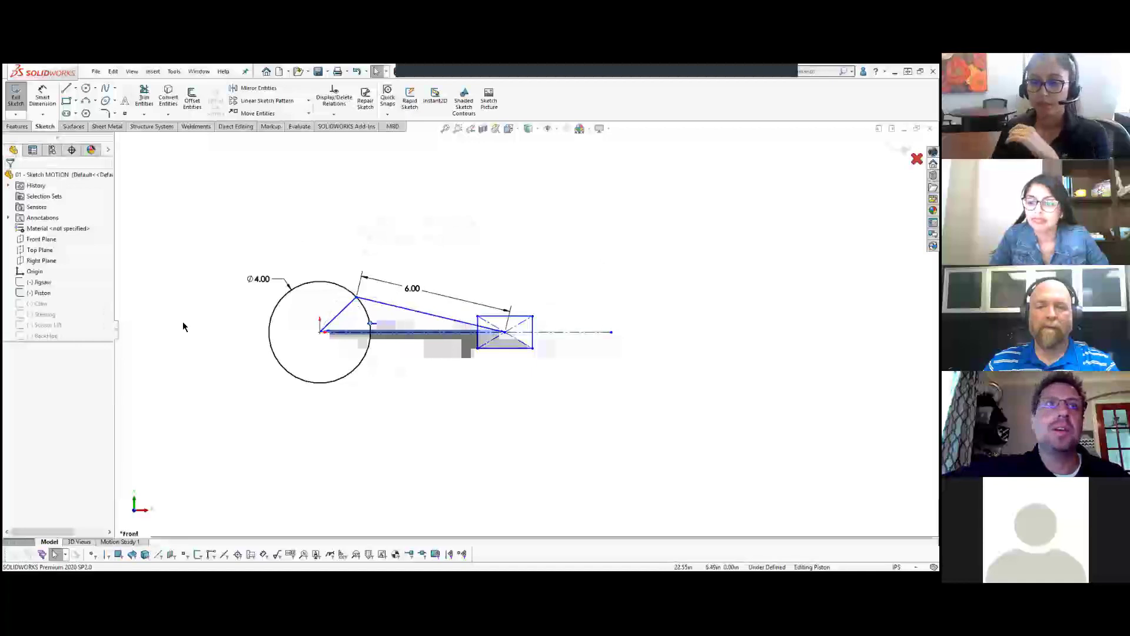
Step: Edit the Claw sketch, move the rod's endpoint at the small rectangle back and forth to open the jaws, and exit the sketch
left_click(39, 303)
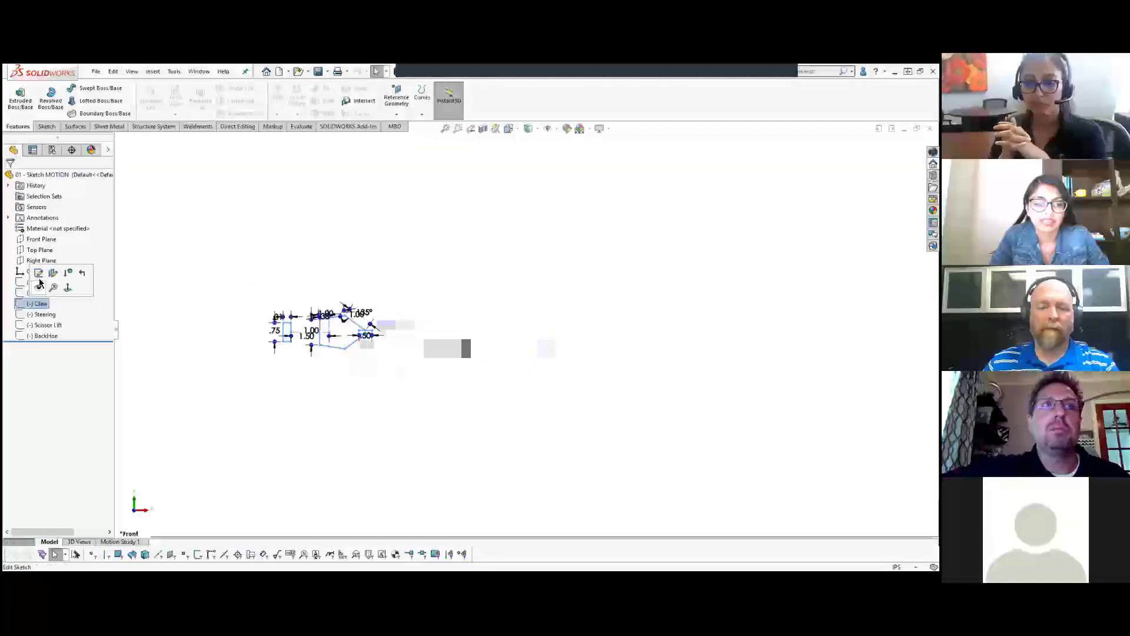
left_click(39, 274)
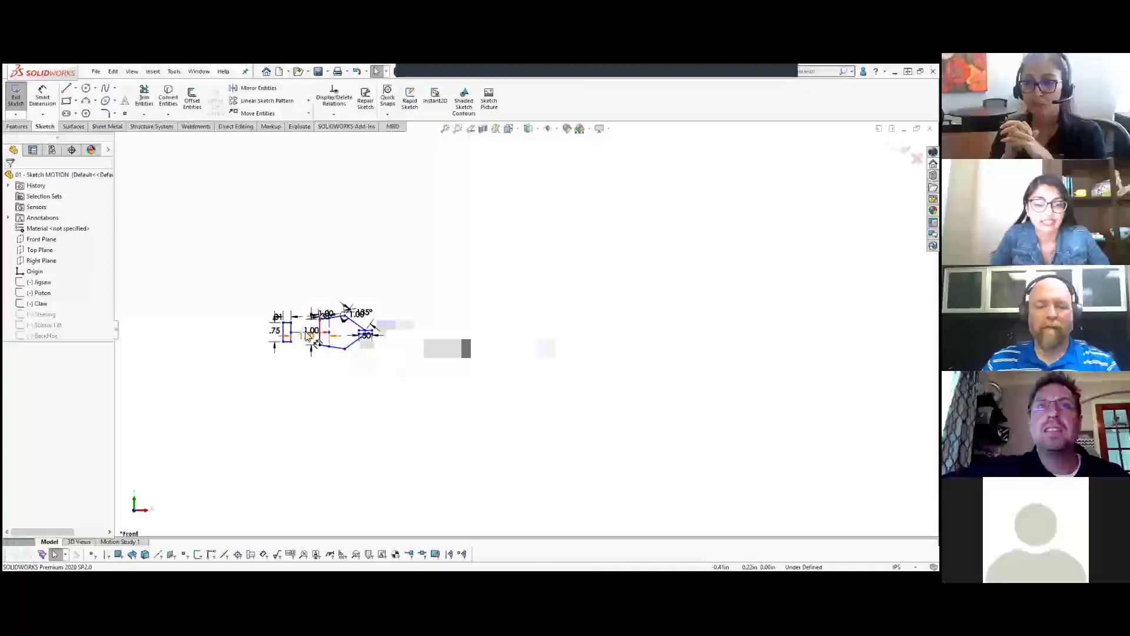
scroll(307, 335, "down", 5)
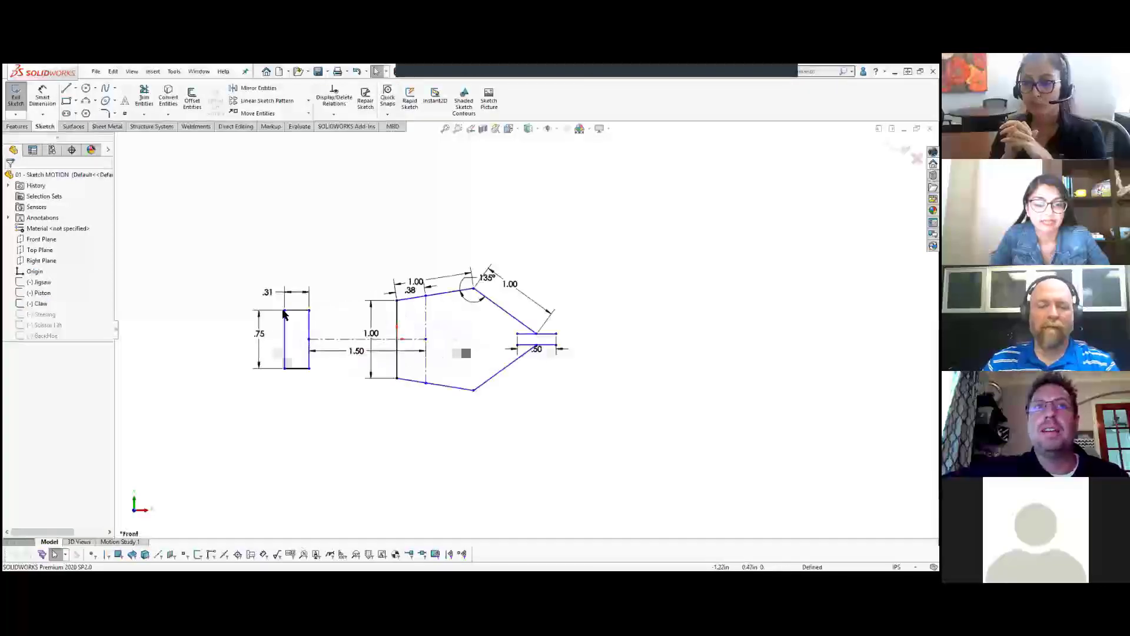
left_click(306, 341)
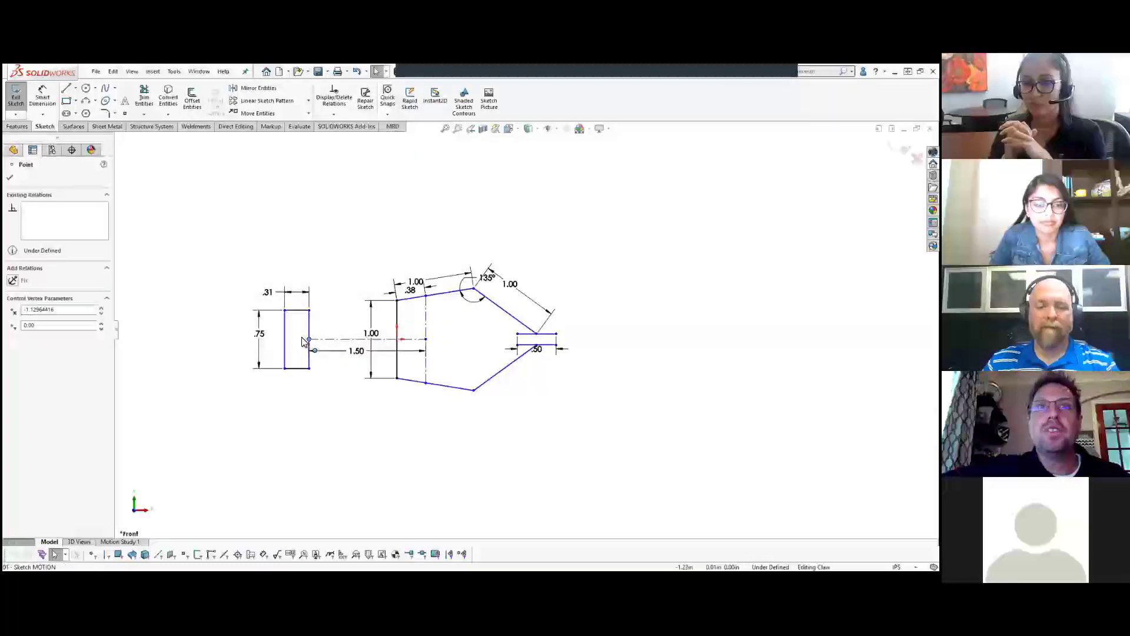
left_click_drag(299, 342, 298, 342)
left_click_drag(300, 342, 305, 339)
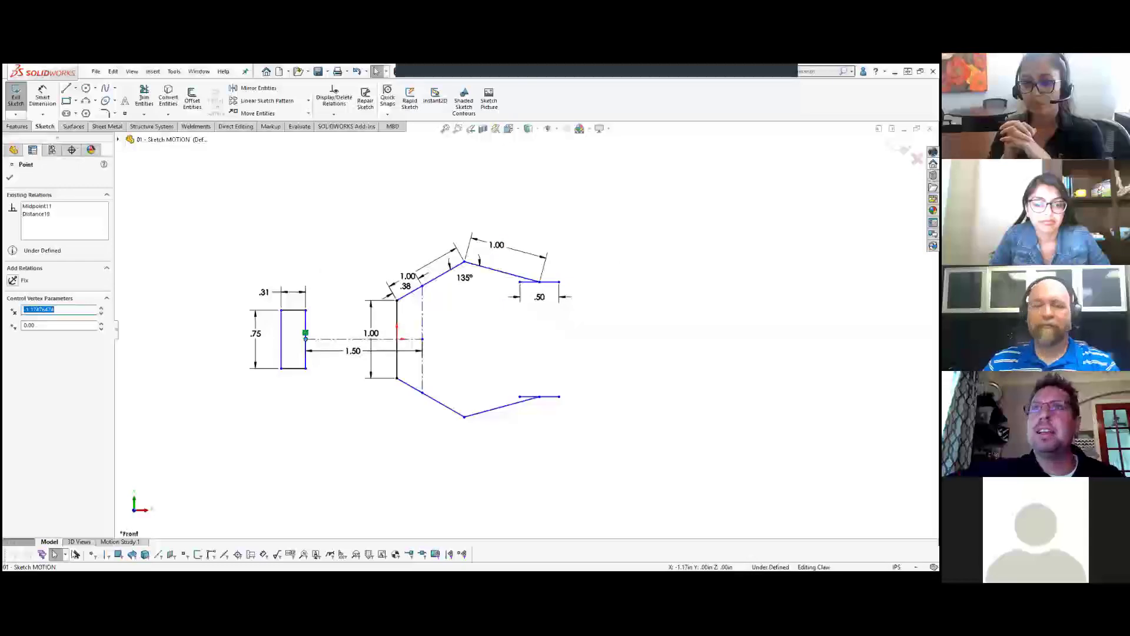
double_click(566, 261)
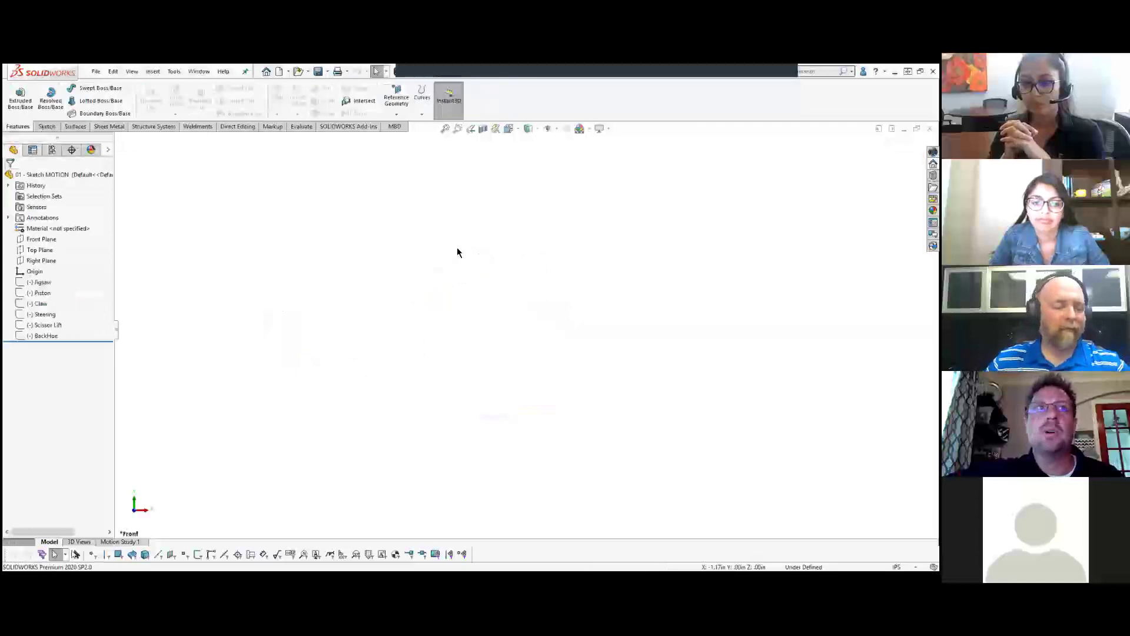
Step: Edit the Steering sketch, move the midpoint of the 2.50 tie bar to both sides to turn the wheels, and exit the sketch
left_click(34, 315)
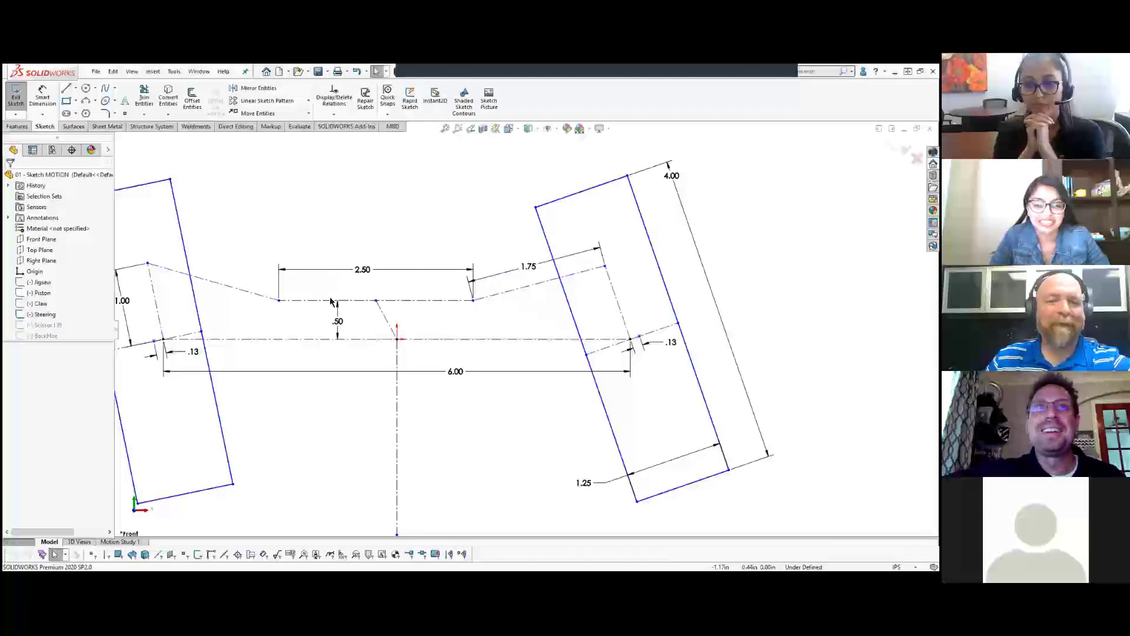
key("f")
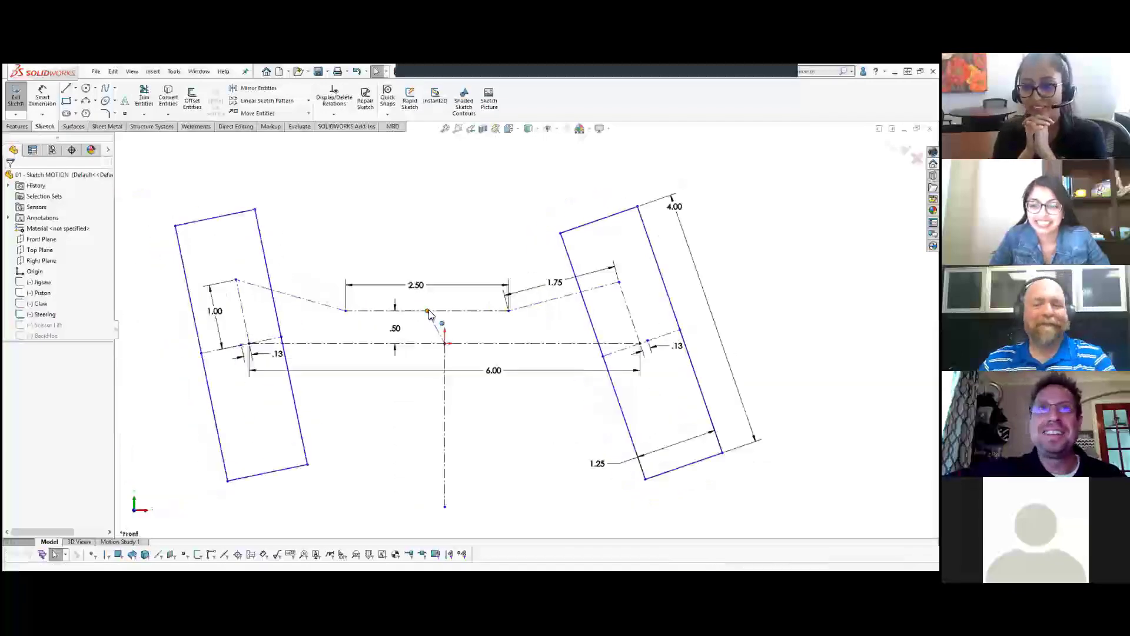
mouse_move(436, 318)
left_mouse_down()
mouse_move(475, 323)
mouse_move(424, 311)
left_mouse_up()
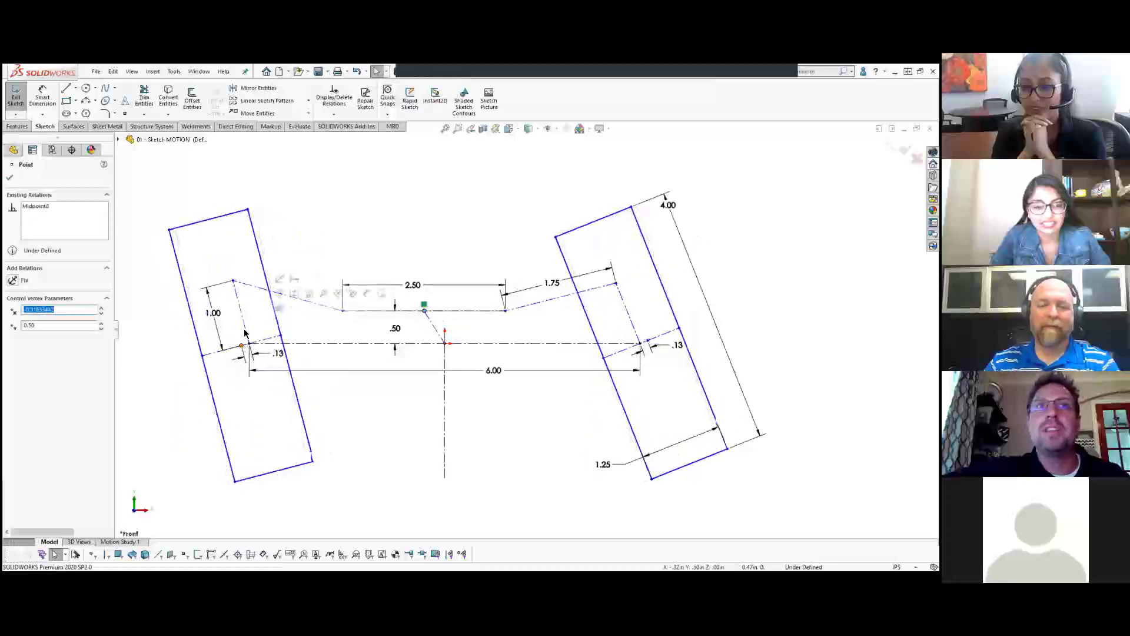
left_click(394, 238)
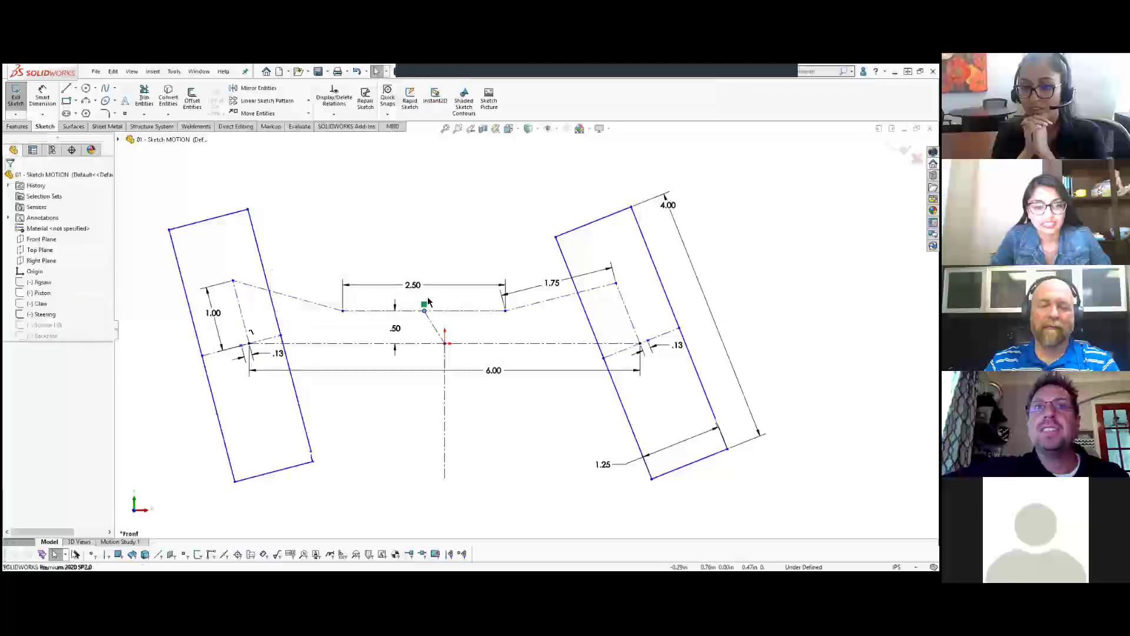
left_click_drag(425, 310, 463, 308)
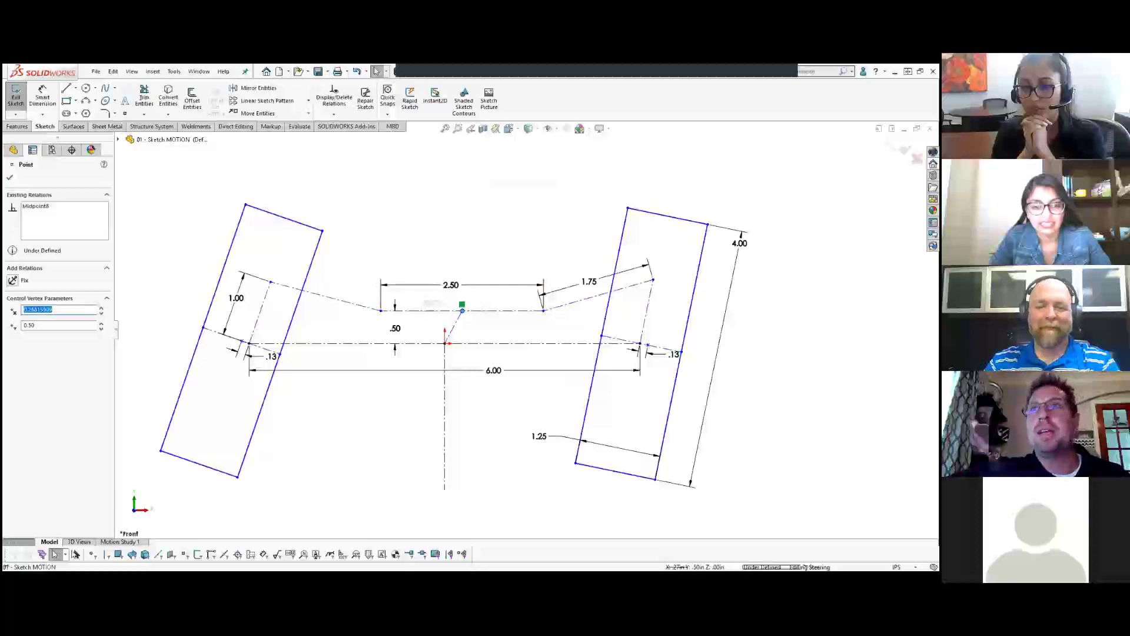
double_click(513, 202)
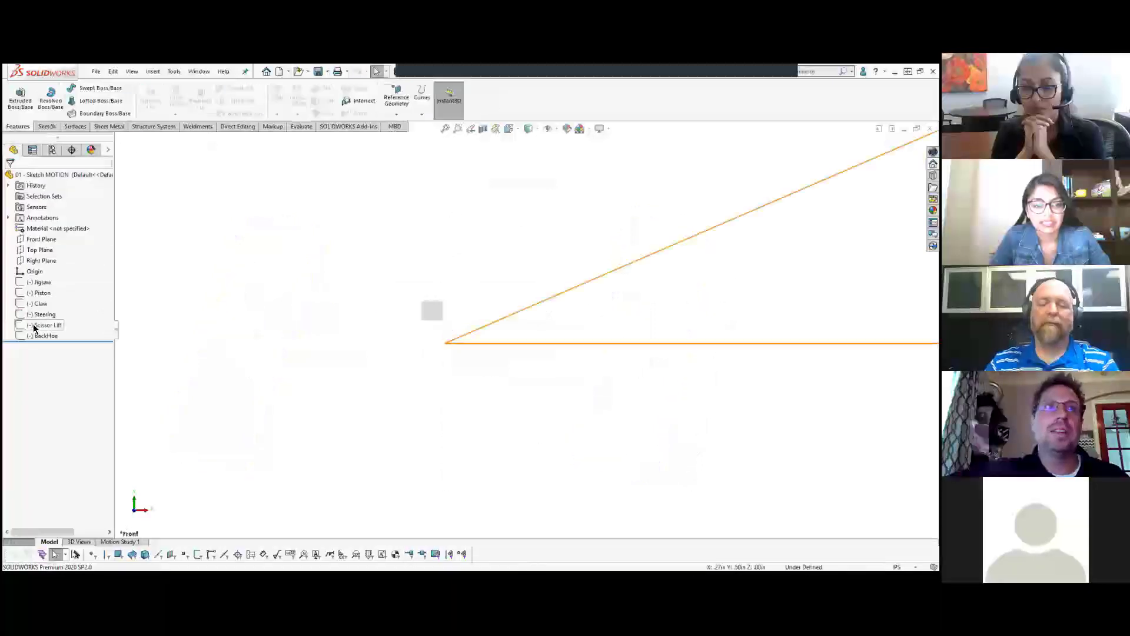
Step: Edit the Scissor Lift sketch, raise the platform by its free end, lower it to a height of about 28.7 in, and exit the sketch
left_click(41, 328)
left_click(44, 300)
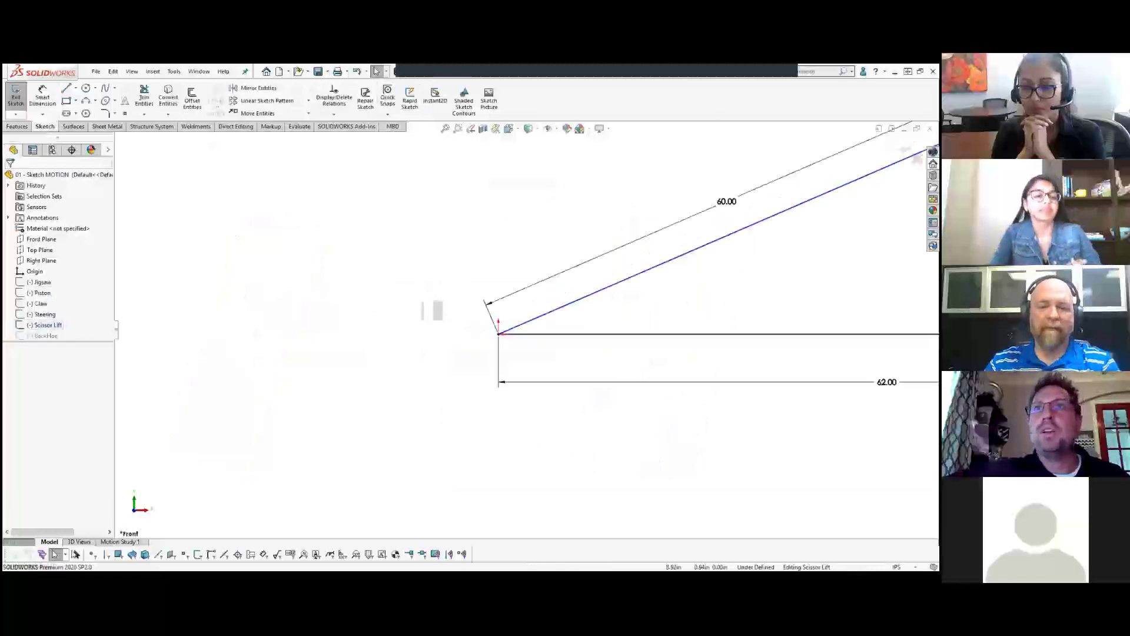
scroll(724, 273, "up", 5)
scroll(683, 278, "down", 2)
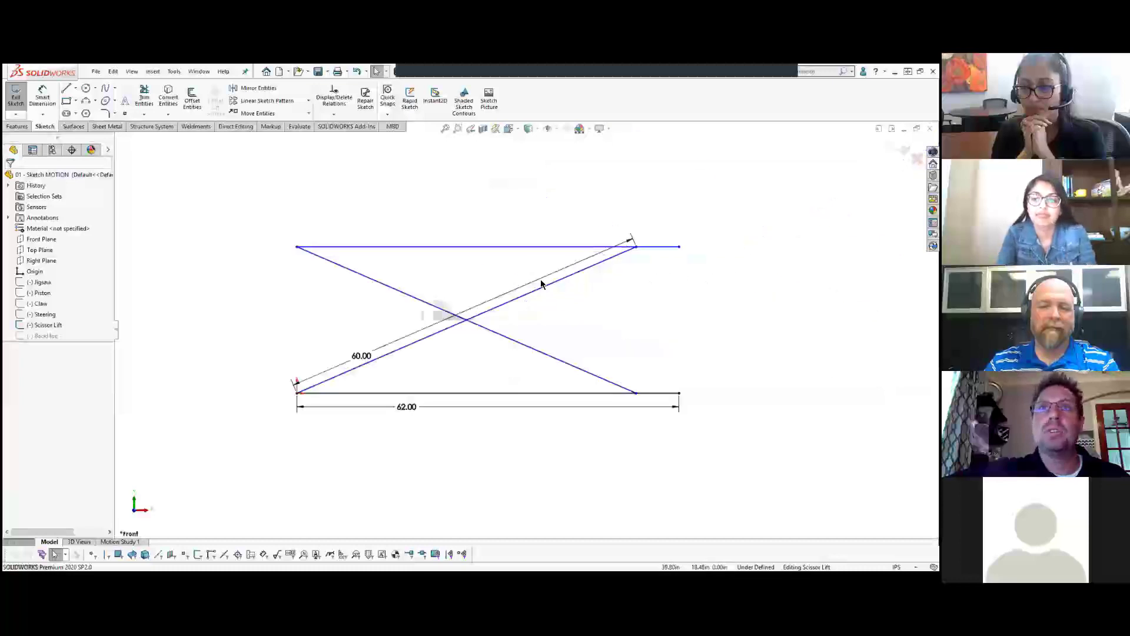
left_click_drag(679, 247, 676, 193)
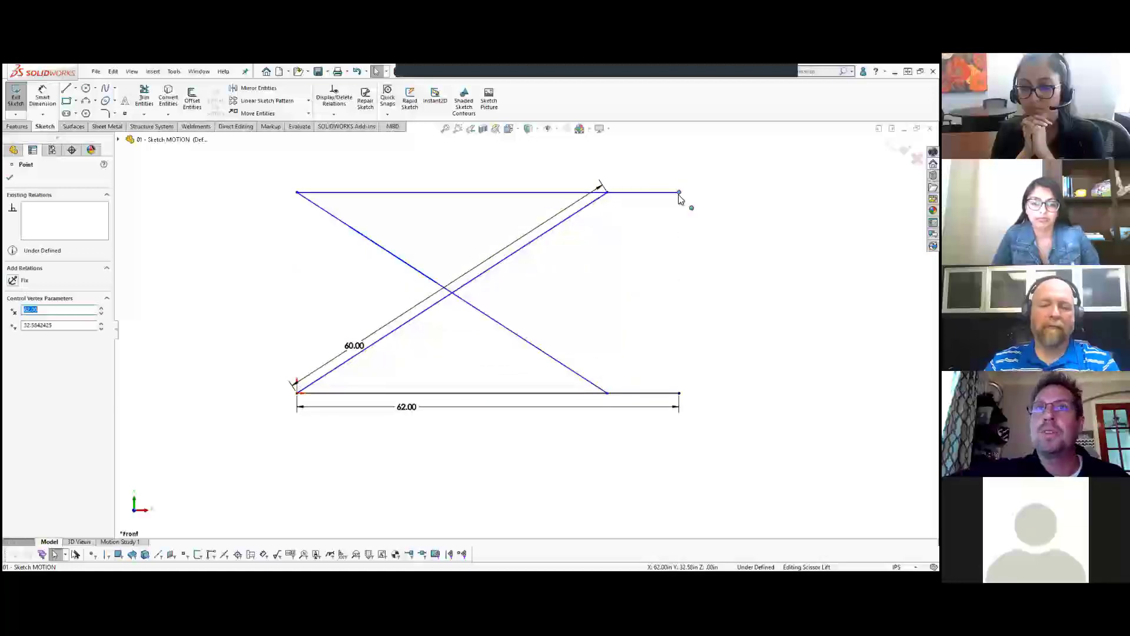
mouse_move(680, 195)
left_mouse_down()
mouse_move(693, 239)
mouse_move(676, 277)
mouse_move(676, 222)
mouse_move(663, 258)
mouse_move(678, 216)
left_mouse_up()
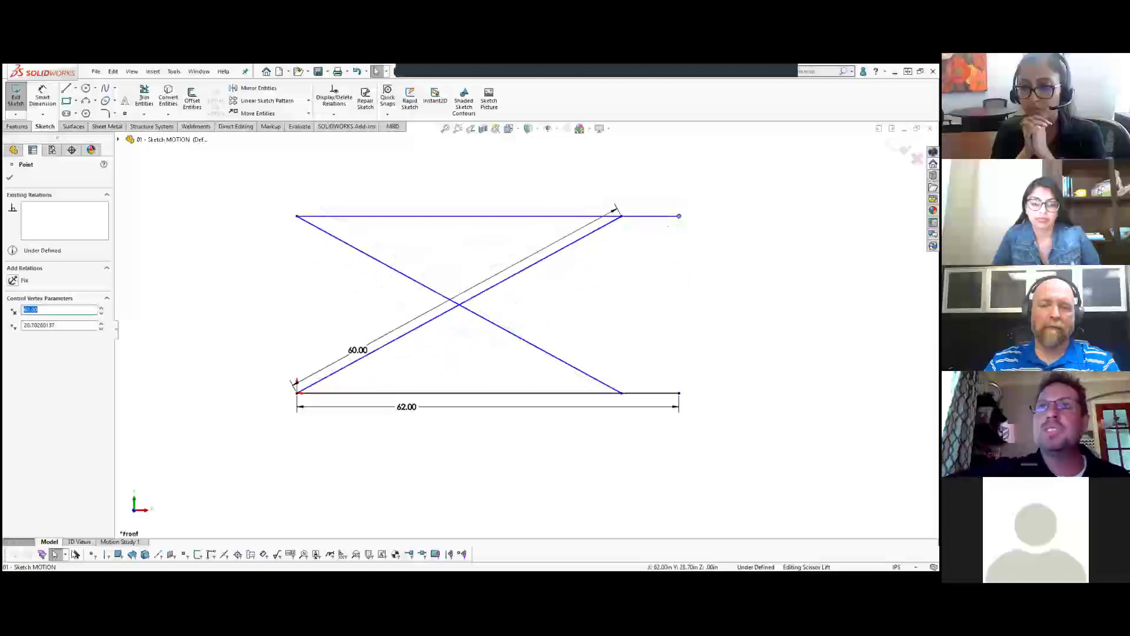
left_click(321, 223)
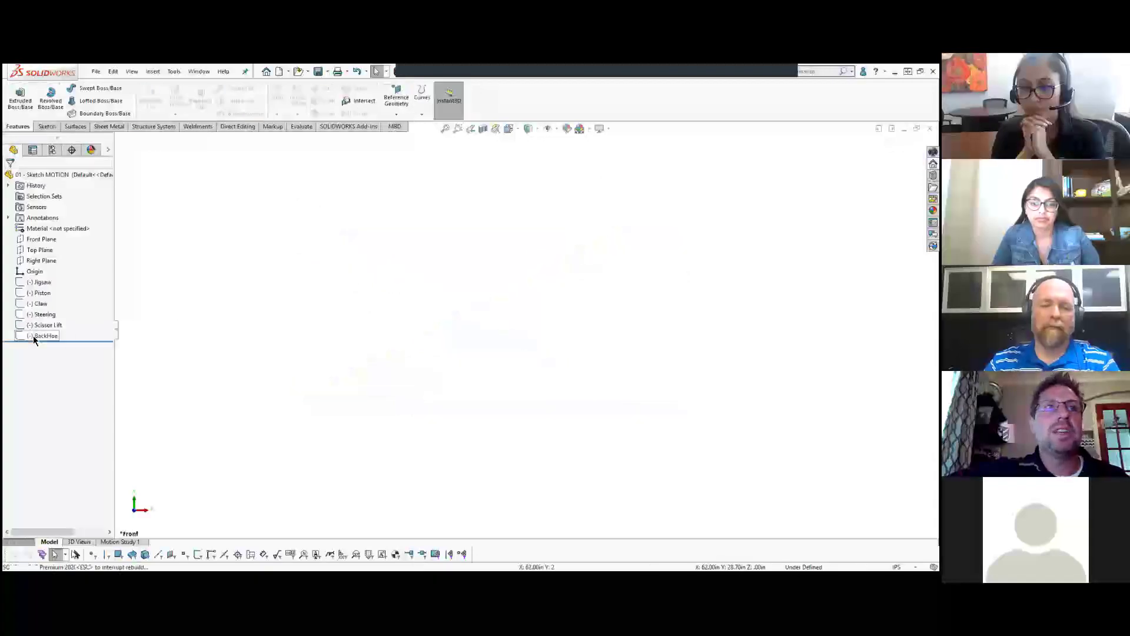
Step: Edit the BackHoe sketch, swing the bucket outward and back by its curved edge, and raise its pivot so the bucket clears the ground line
left_click(33, 335)
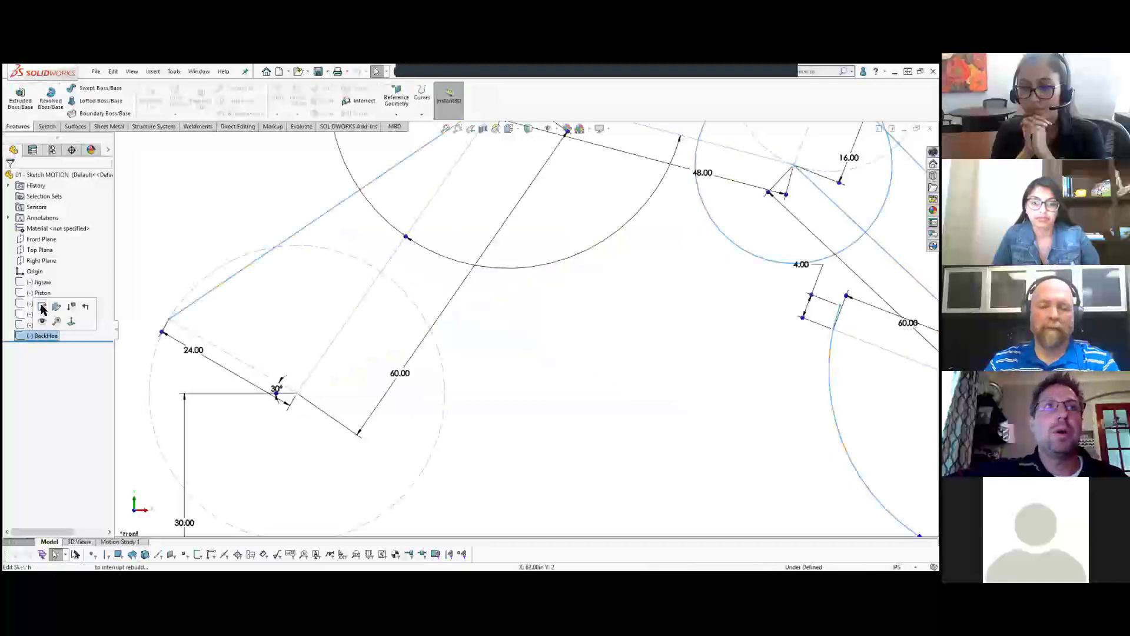
left_click(41, 307)
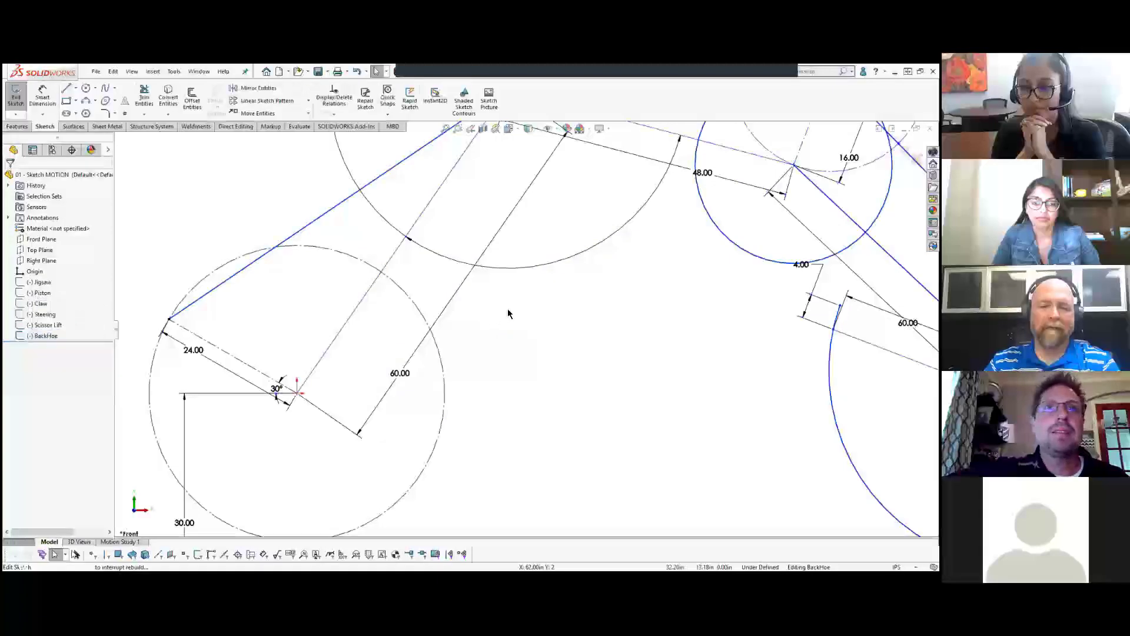
key("f")
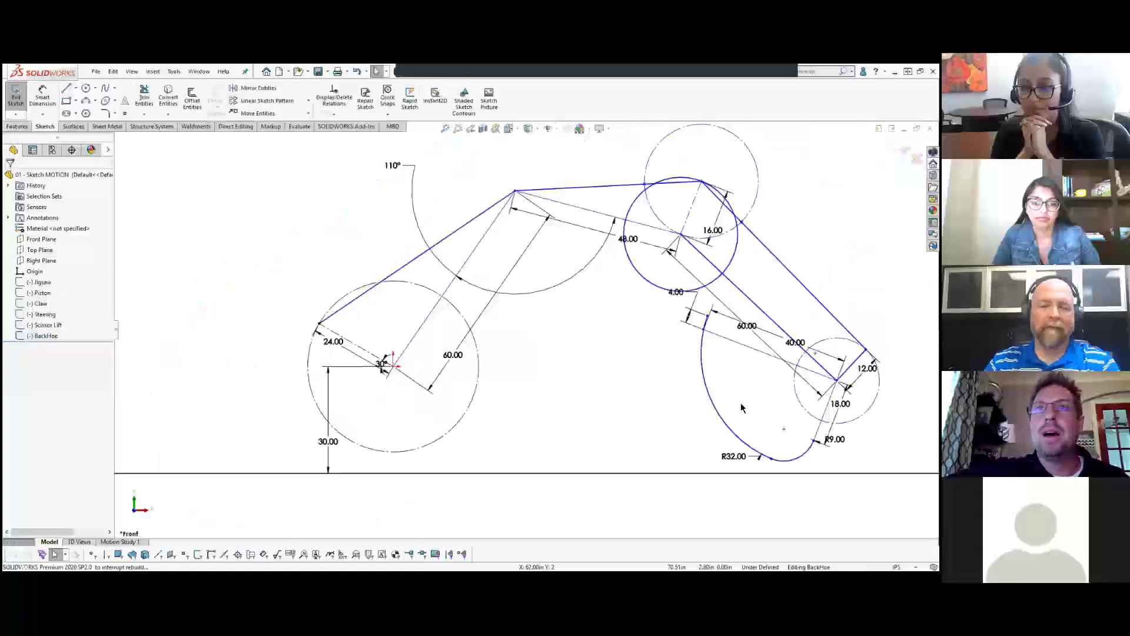
scroll(825, 406, "up", 1)
scroll(823, 406, "down", 2)
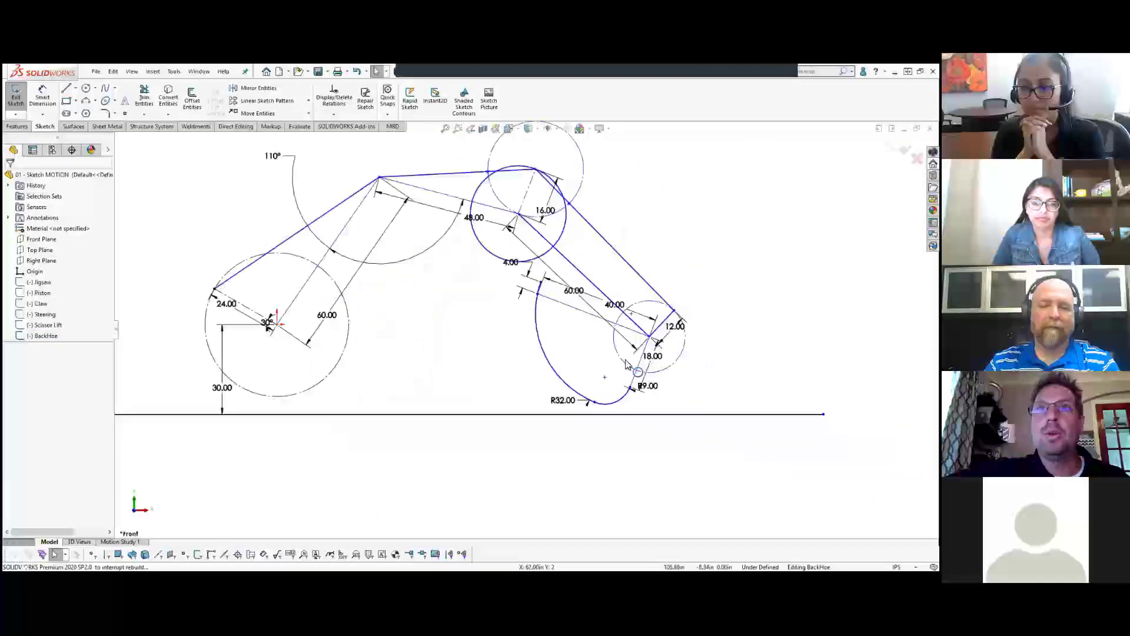
mouse_move(637, 388)
left_mouse_down()
mouse_move(665, 392)
mouse_move(701, 375)
mouse_move(718, 389)
mouse_move(694, 397)
mouse_move(671, 379)
mouse_move(707, 373)
left_mouse_up()
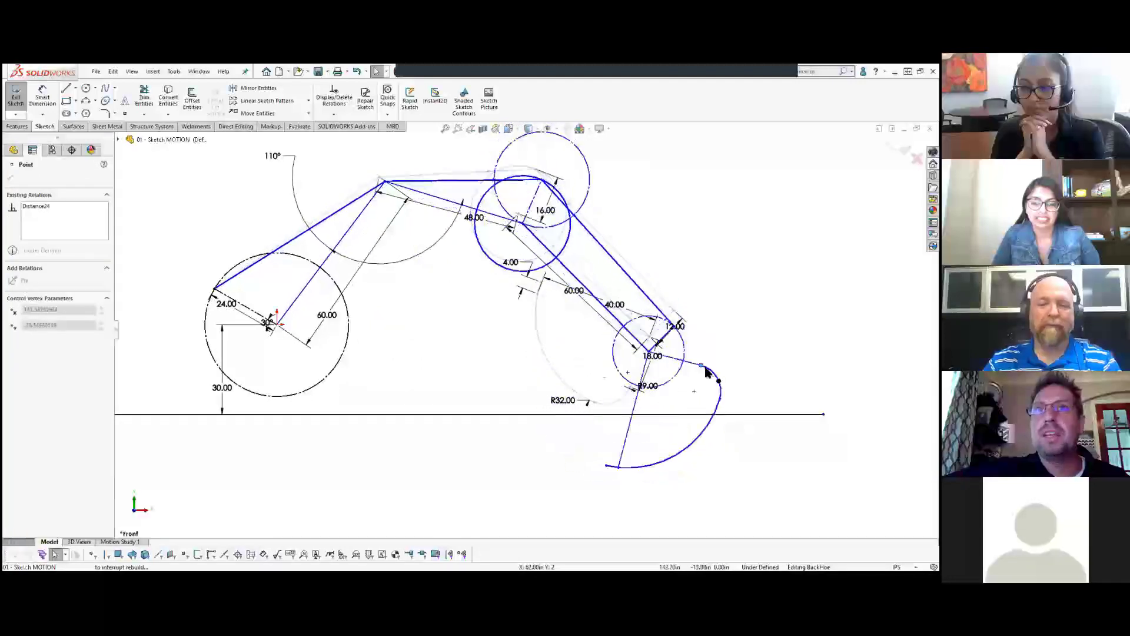
mouse_move(685, 409)
left_mouse_down()
mouse_move(686, 365)
mouse_move(686, 406)
mouse_move(675, 357)
mouse_move(692, 383)
mouse_move(682, 398)
mouse_move(659, 382)
mouse_move(677, 357)
left_mouse_up()
mouse_move(650, 311)
left_mouse_down()
mouse_move(596, 306)
mouse_move(630, 307)
left_mouse_up()
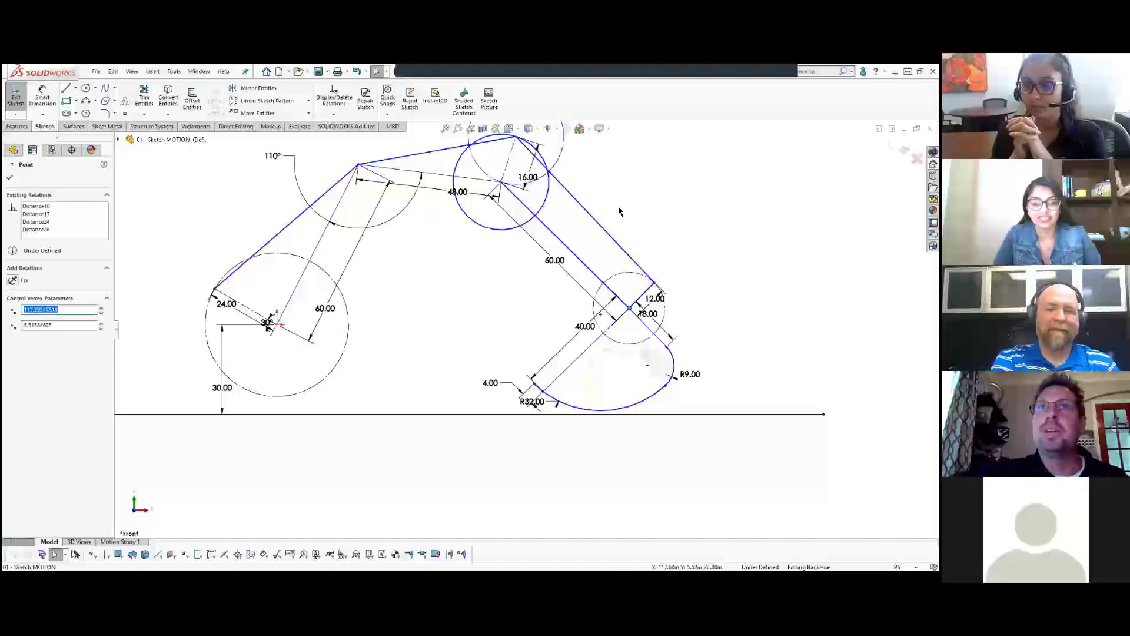
left_click(559, 219)
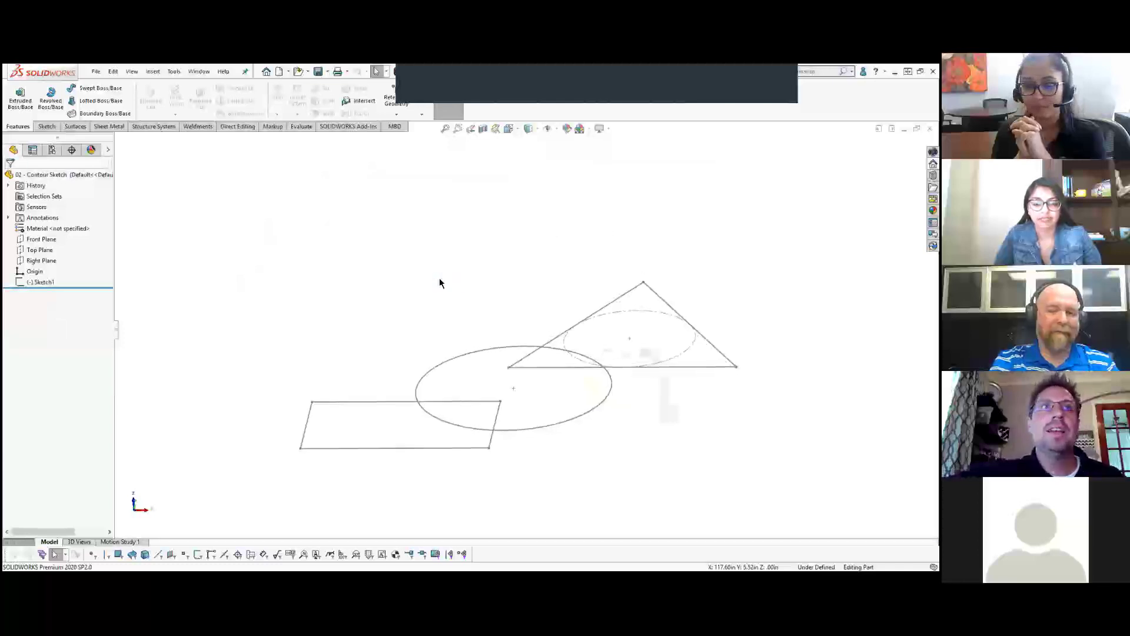
Step: Extrude only the rectangle contour of Sketch1 to a depth of about 1.54 in, clearing the whole-sketch selection first
left_click(419, 412)
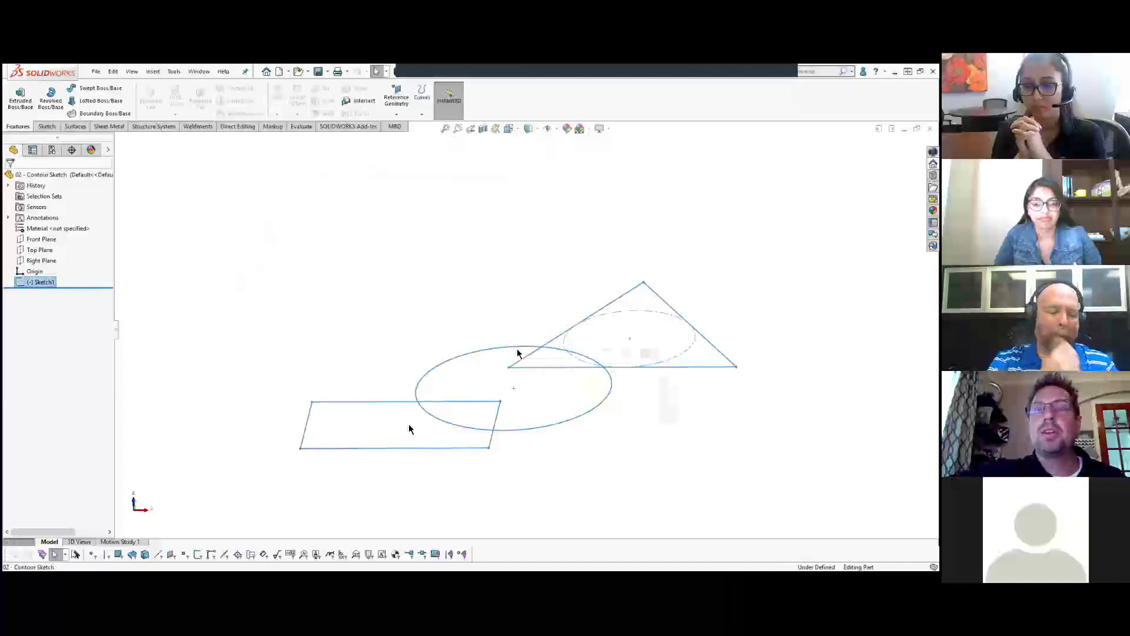
left_click(19, 102)
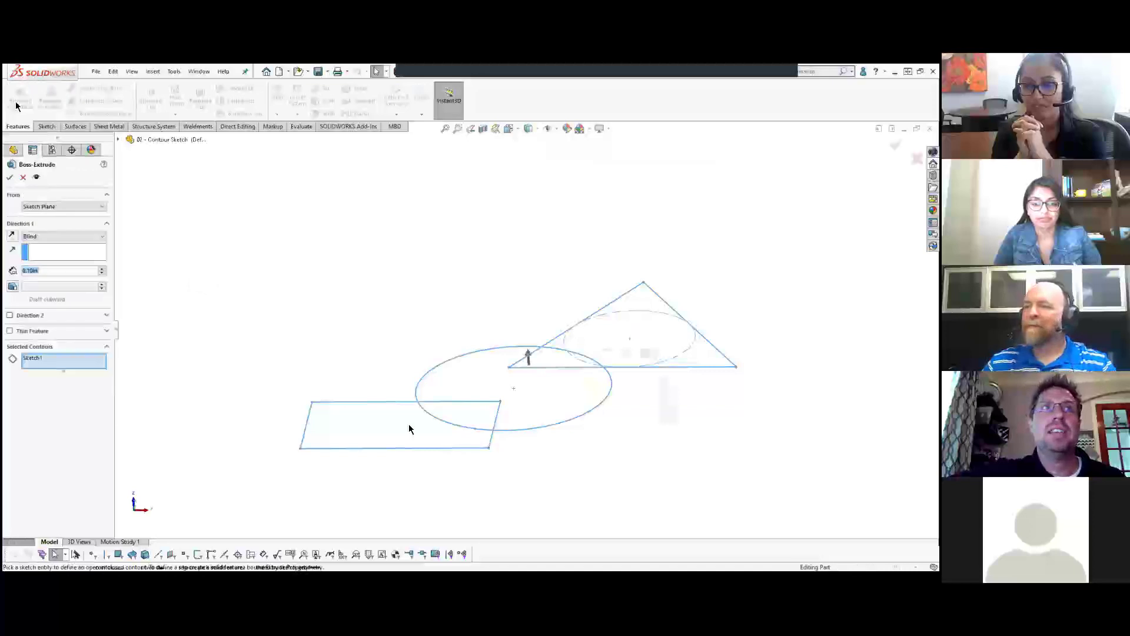
right_click(48, 363)
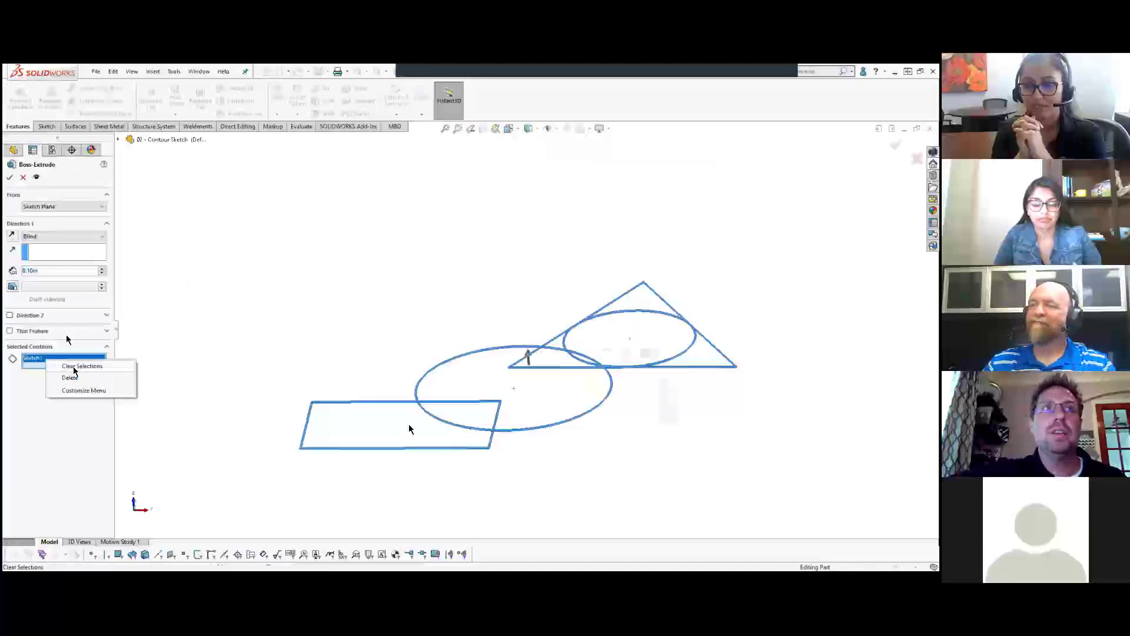
left_click(62, 367)
middle_click_drag(373, 387, 357, 426)
left_click(354, 425)
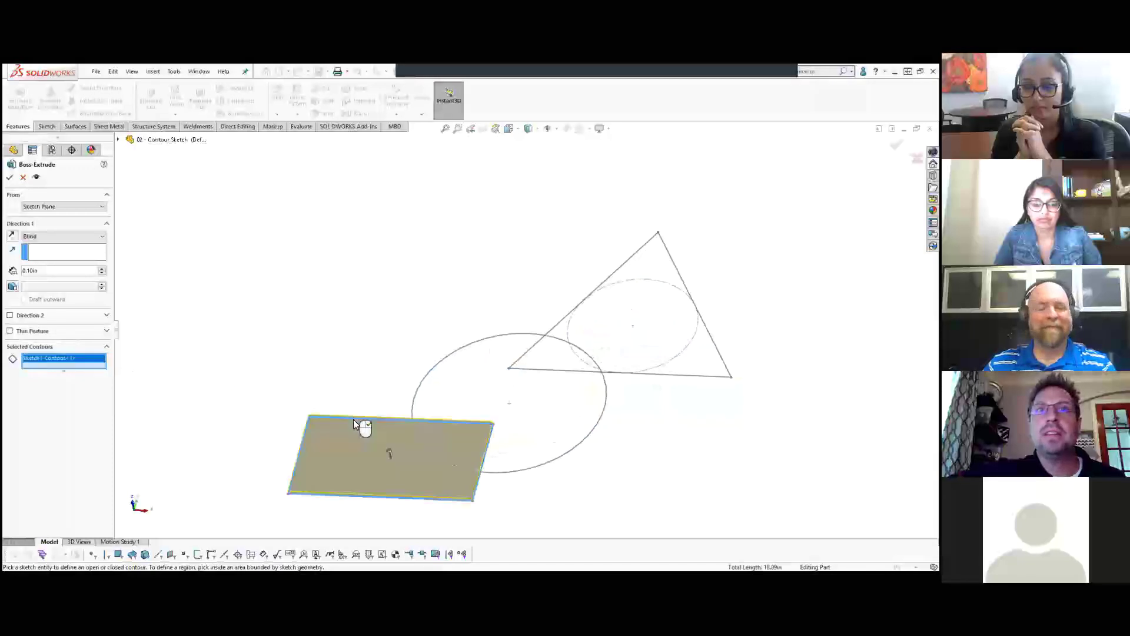
left_click_drag(388, 452, 382, 419)
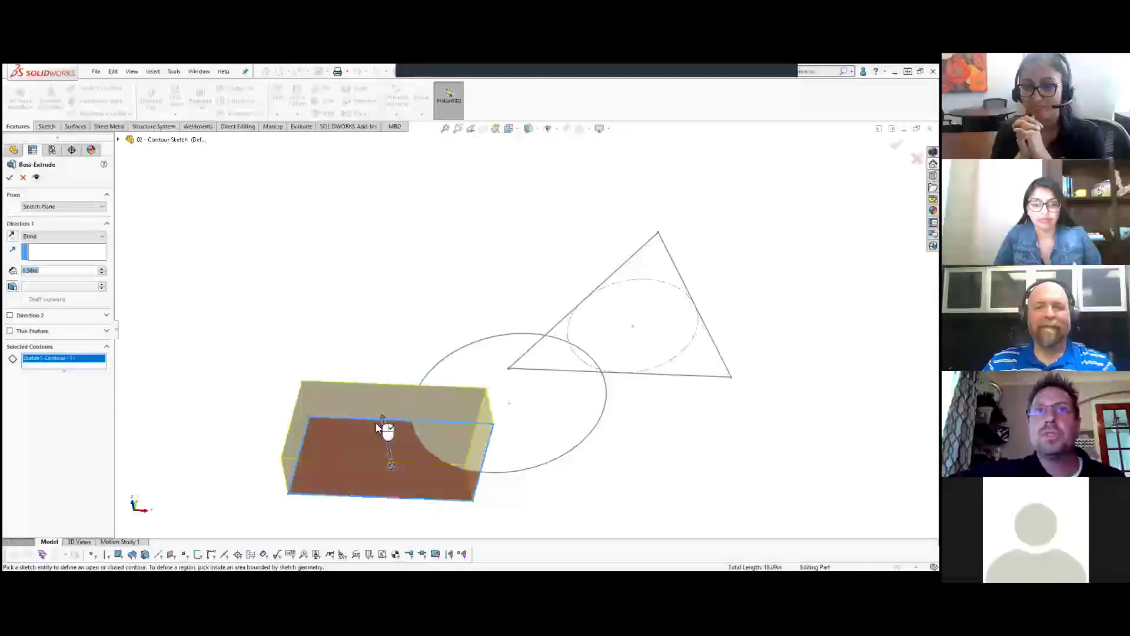
left_click(12, 177)
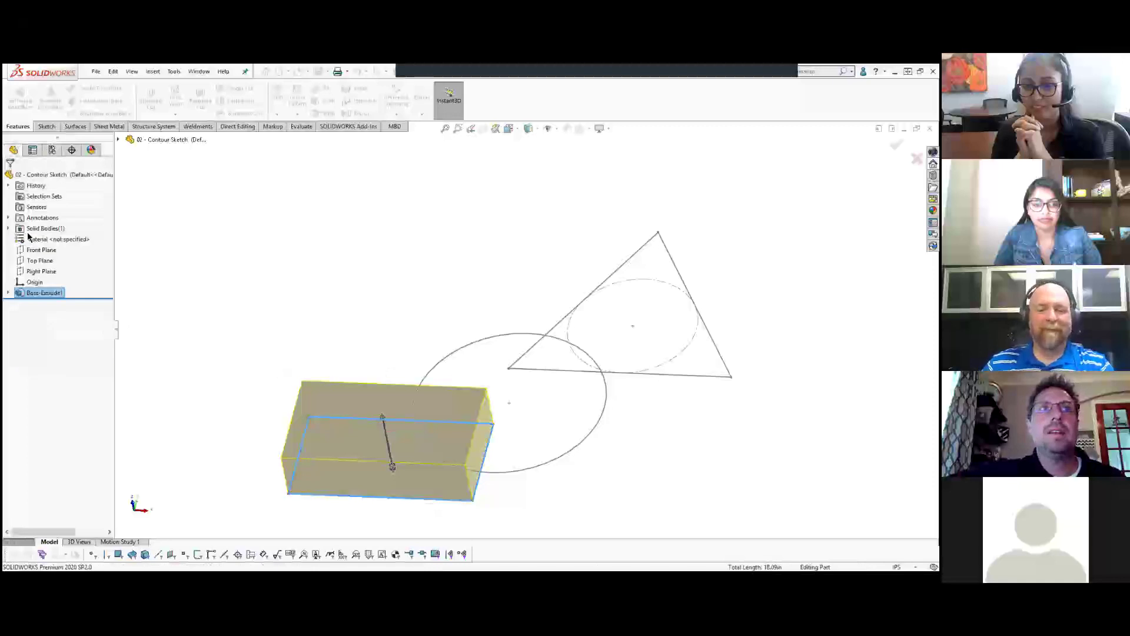
Step: Reuse Sketch1 from under Boss-Extrude1 to extrude the circle region outside the rectangle and triangle to about 3.17 in
left_click(9, 293)
left_click(42, 303)
left_click(43, 291)
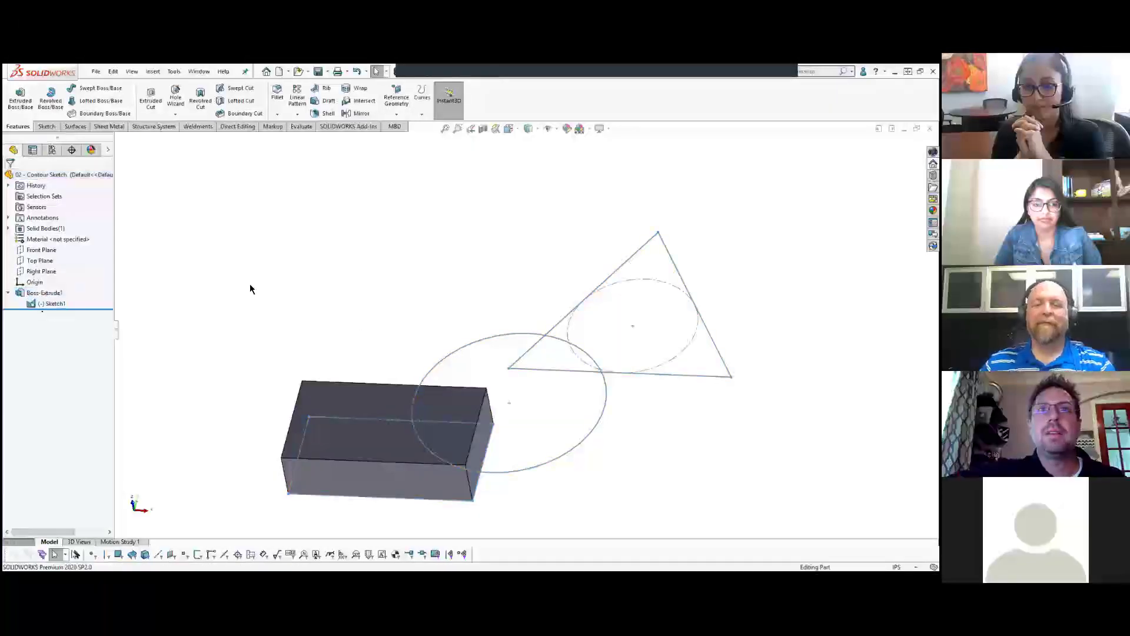
left_click(52, 303)
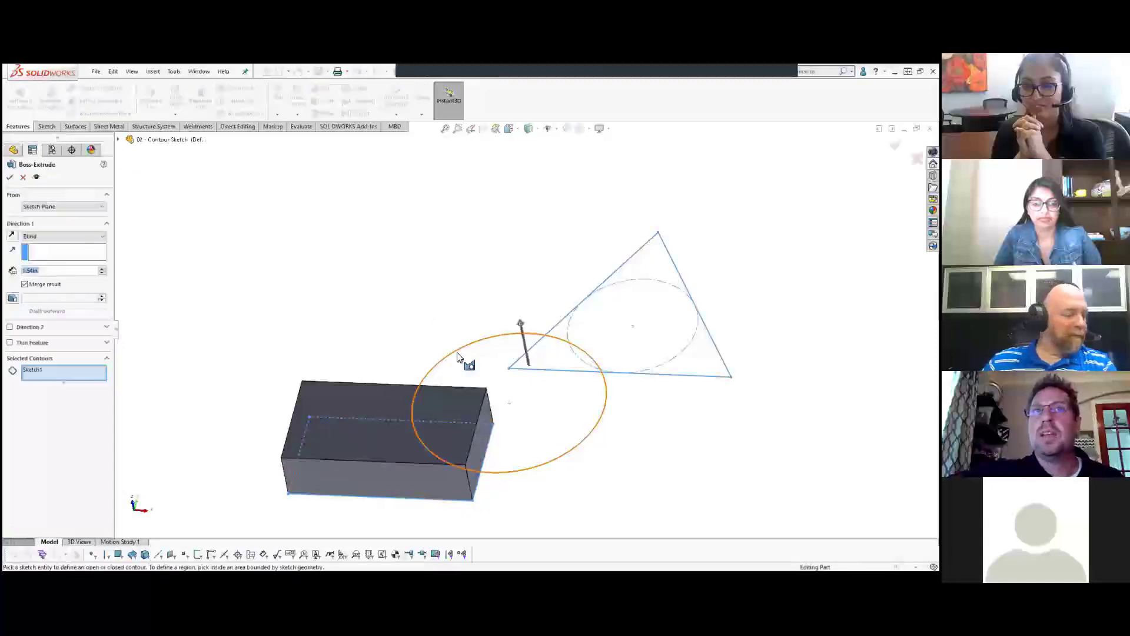
left_click(473, 362)
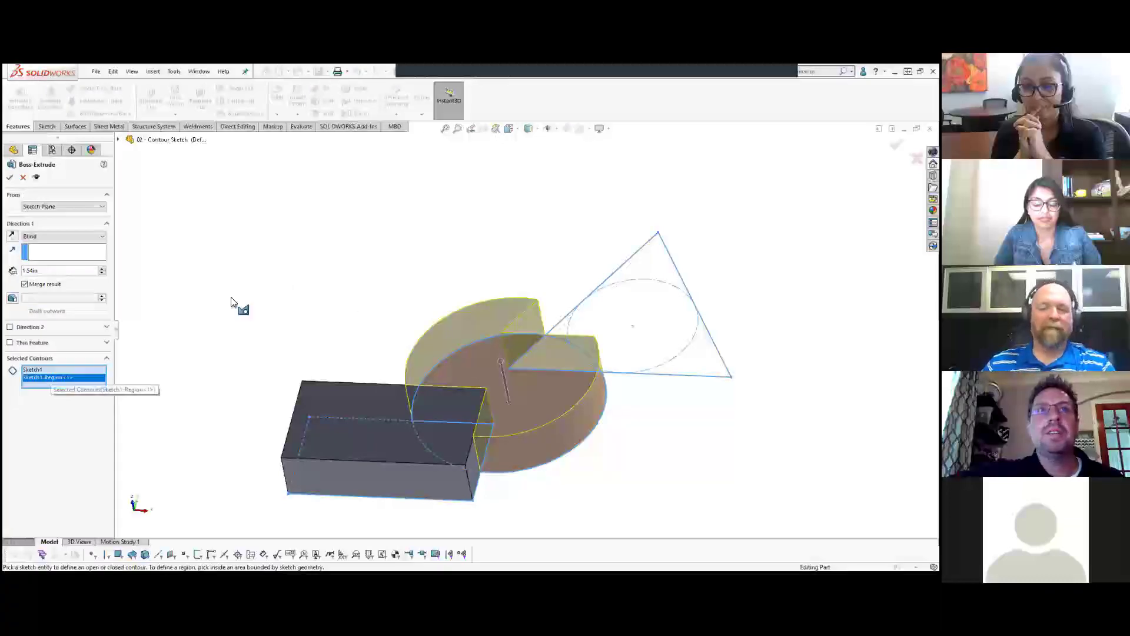
left_click_drag(502, 364, 495, 326)
left_click(10, 177)
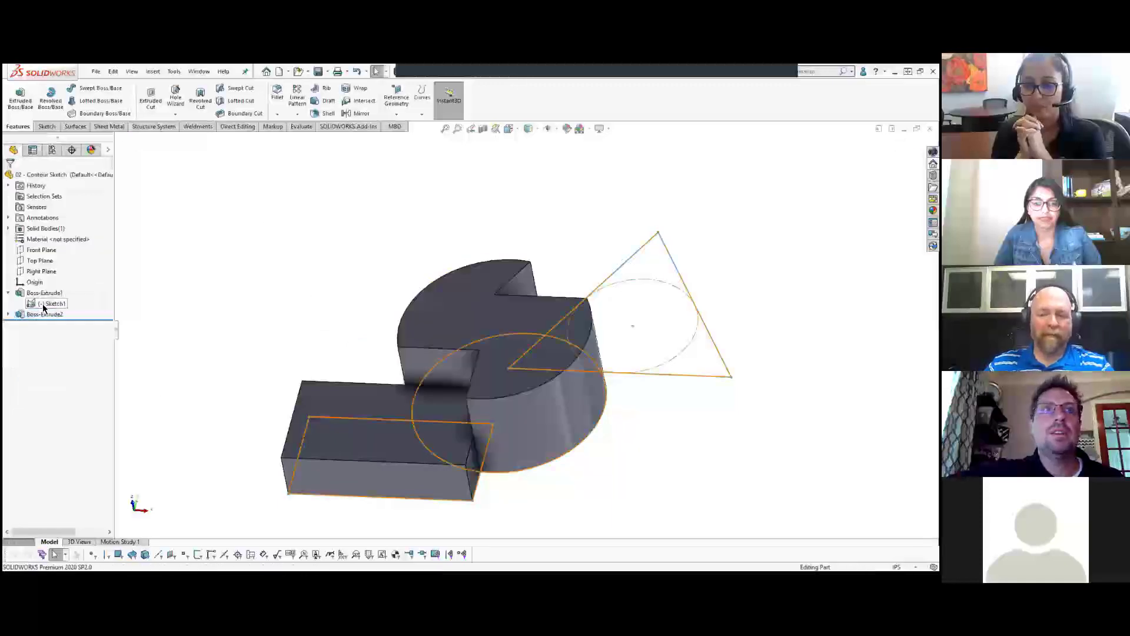
Step: Reuse Sketch1 again to extrude the triangle contour taller than the circular body
left_click(45, 304)
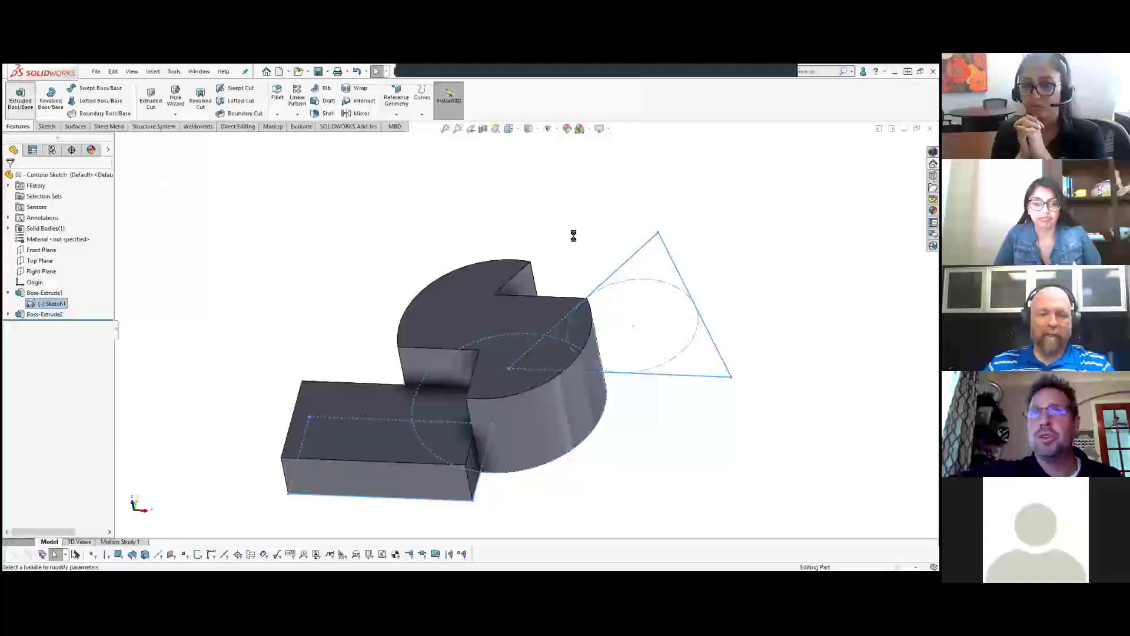
left_click(632, 263)
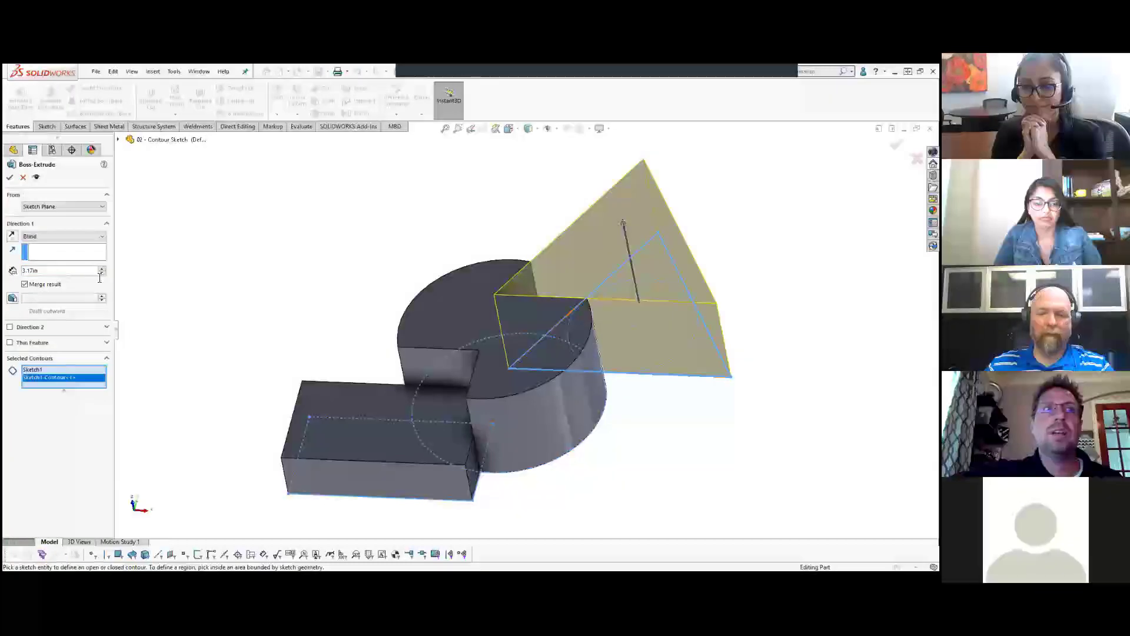
left_click_drag(622, 227, 595, 194)
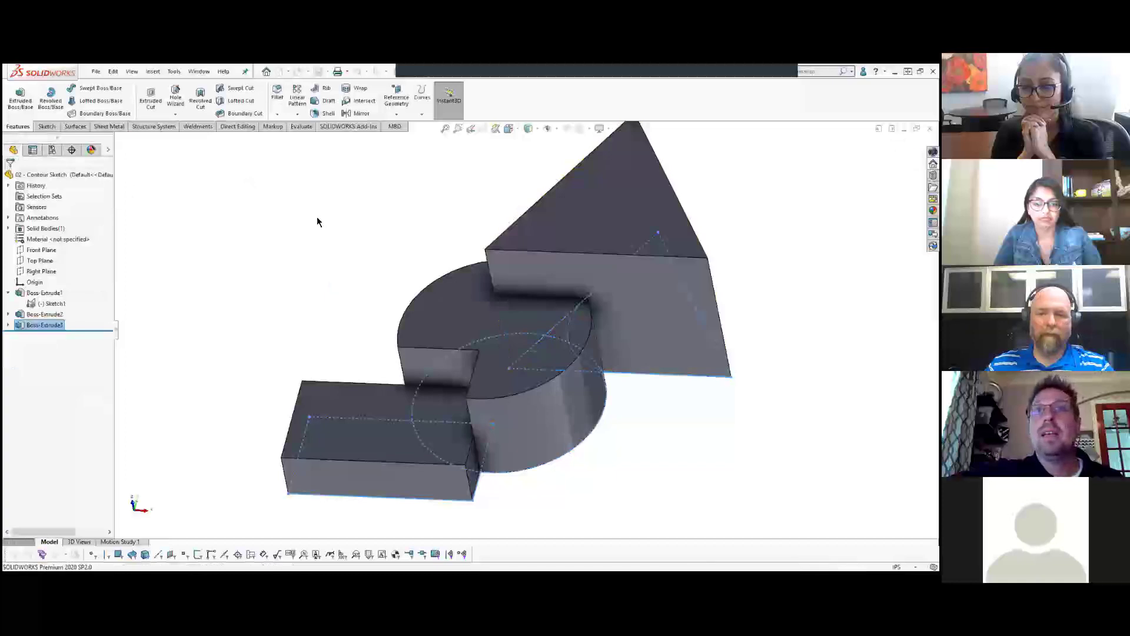
left_click(341, 276)
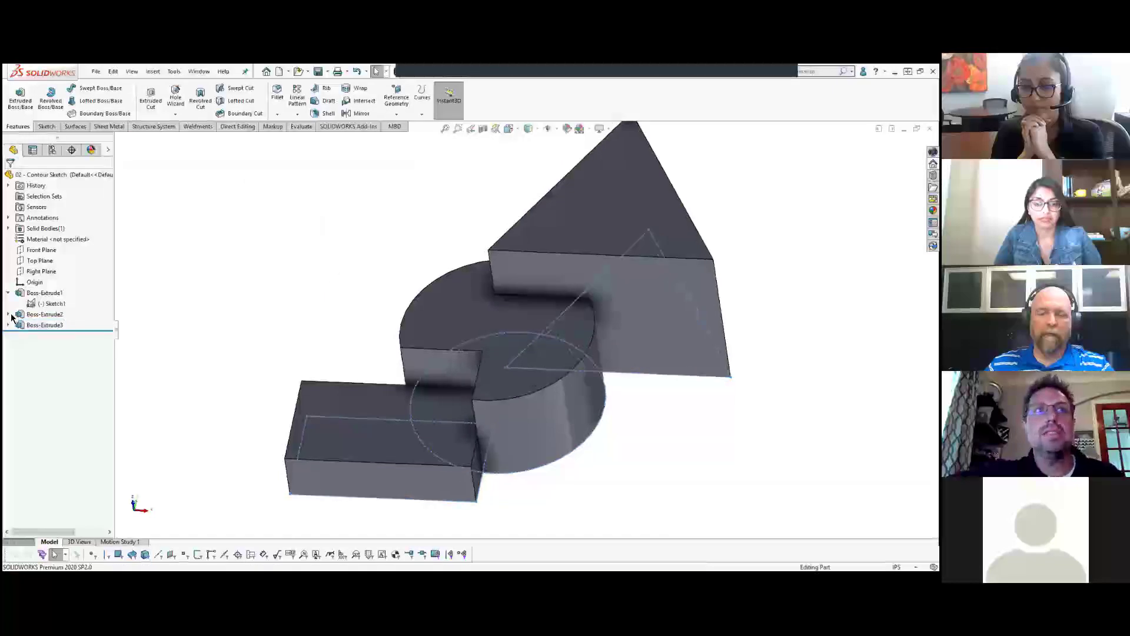
Step: Expand the second and third extrusions, edit the shared Sketch1, enlarge its large circle to about 9.27 in diameter, and exit the sketch
left_click(10, 315)
left_click(9, 336)
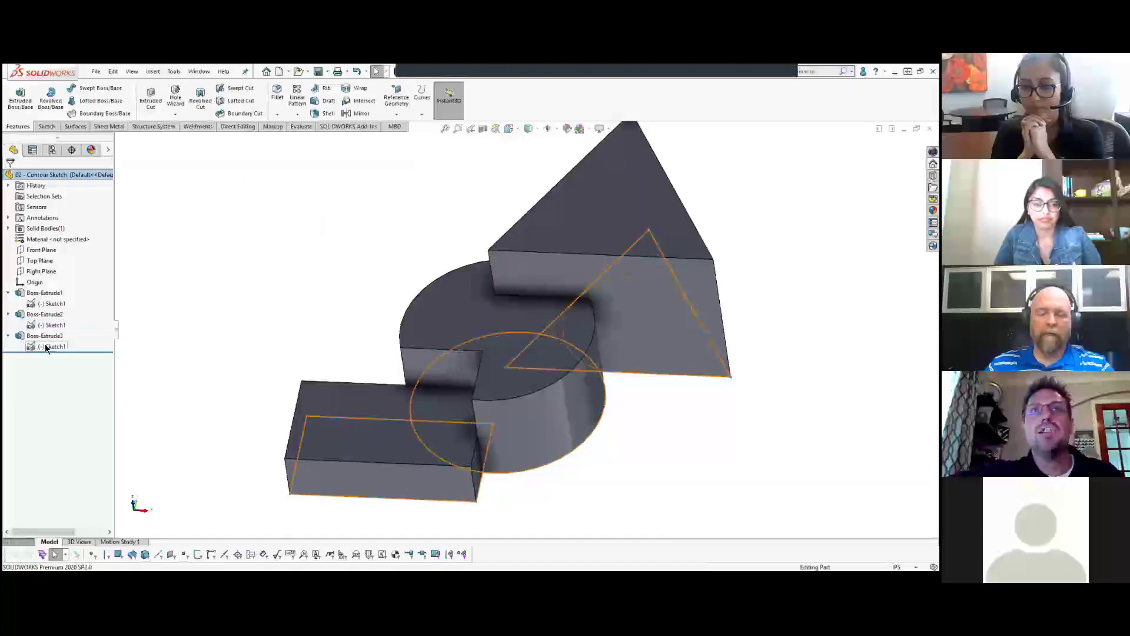
right_click(49, 303)
left_click(59, 268)
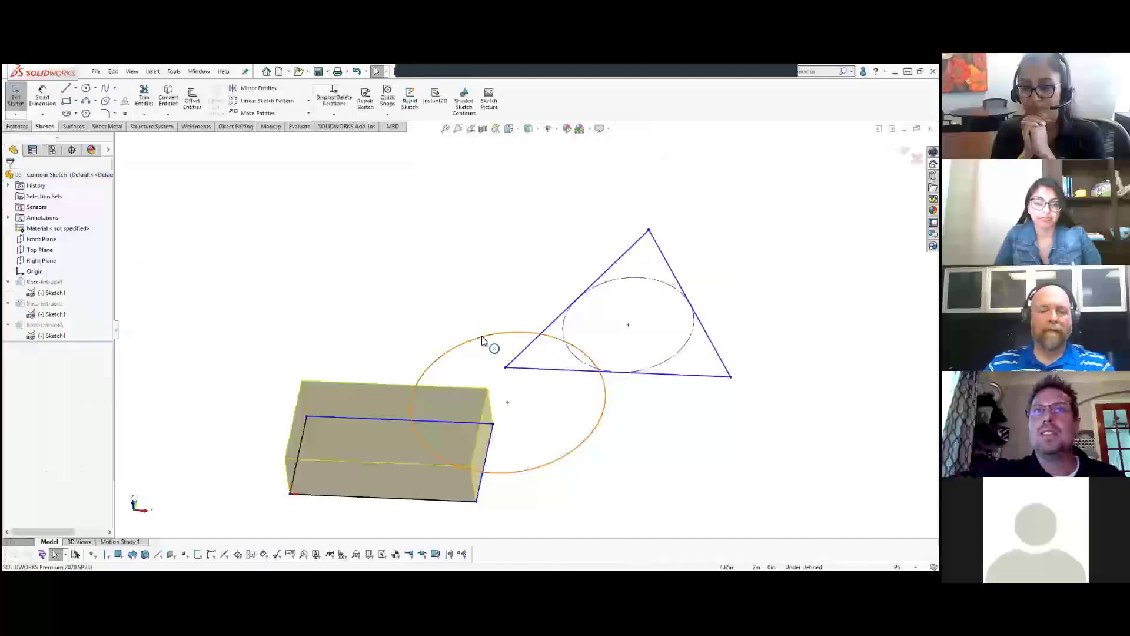
left_click_drag(472, 339, 460, 301)
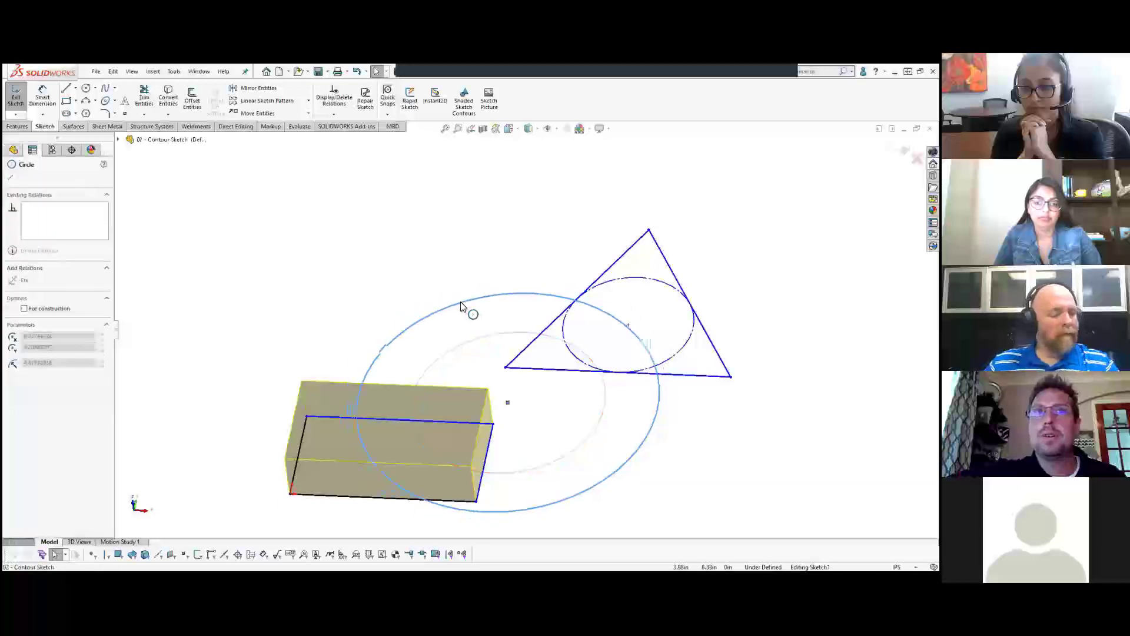
left_click(475, 169)
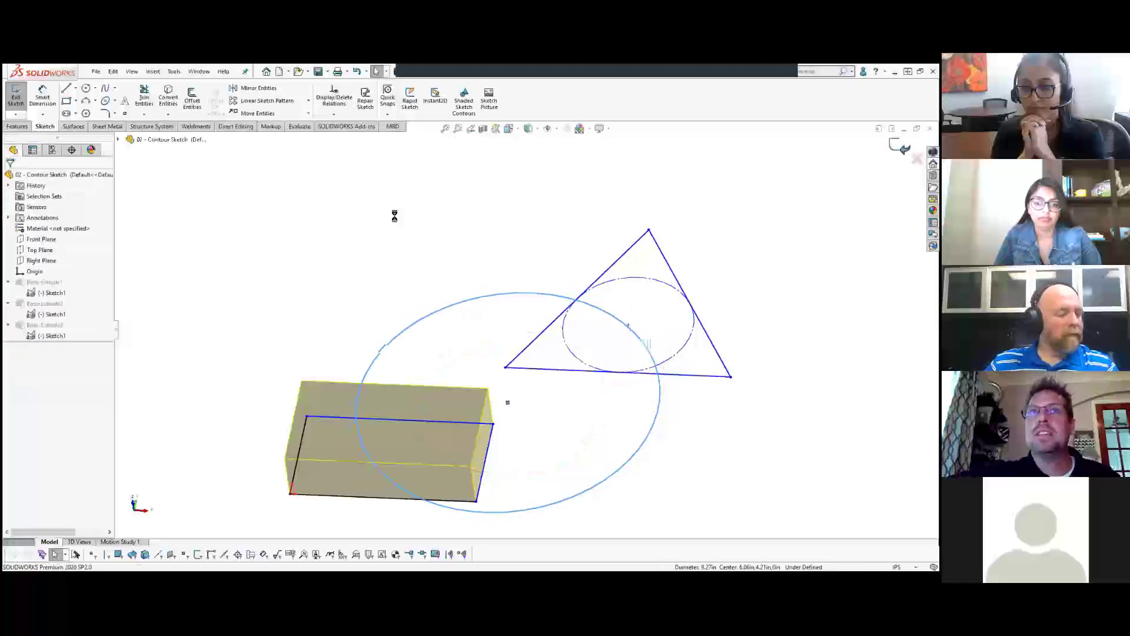
Step: Inspect the updated extrusions from other angles and close the Contour Sketch part without saving
middle_click_drag(265, 335, 272, 288)
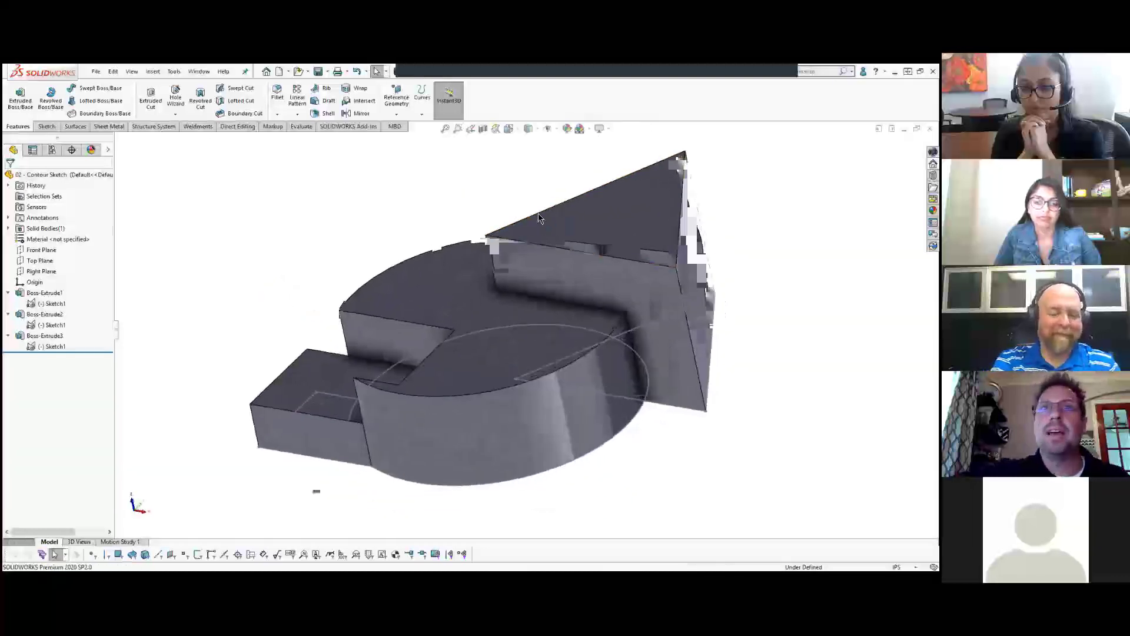
middle_click_drag(538, 215, 551, 231)
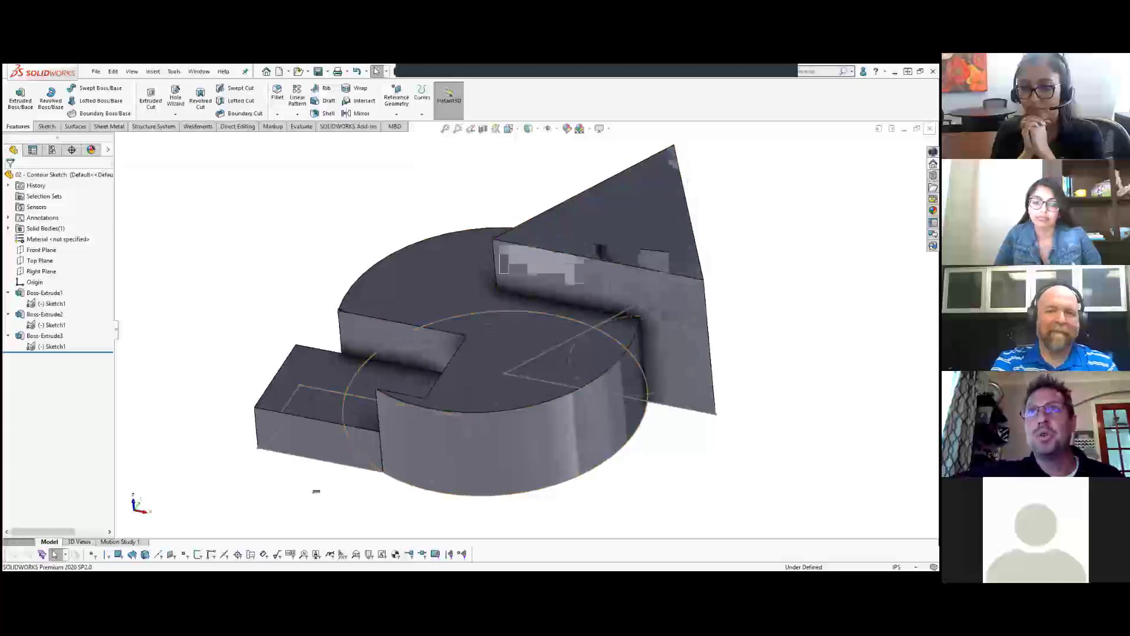
left_click(929, 128)
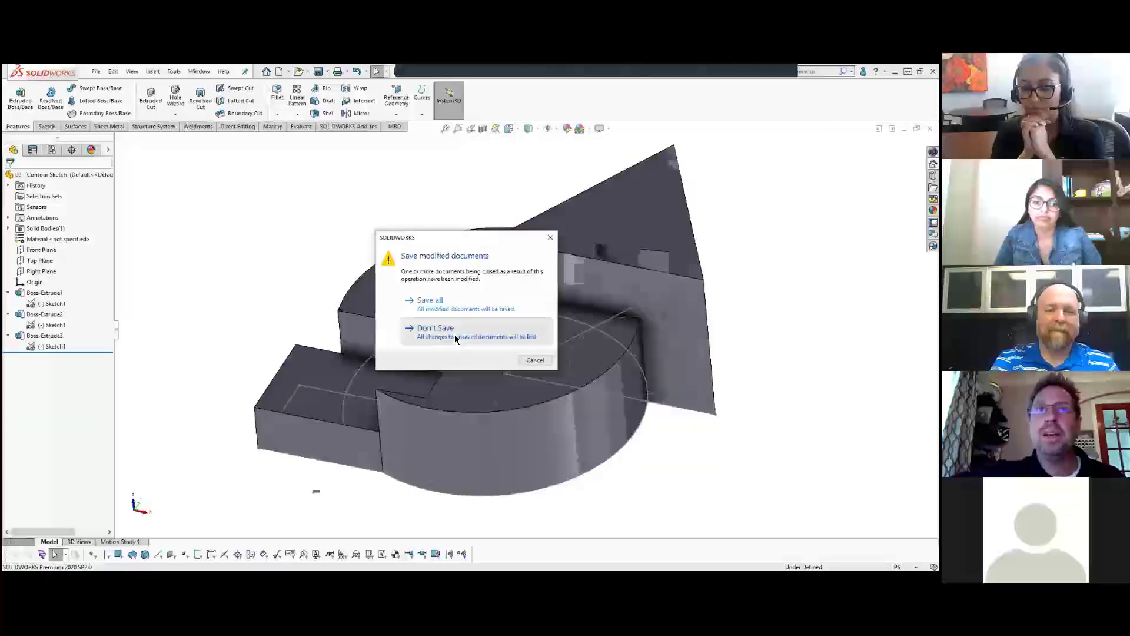
left_click(455, 333)
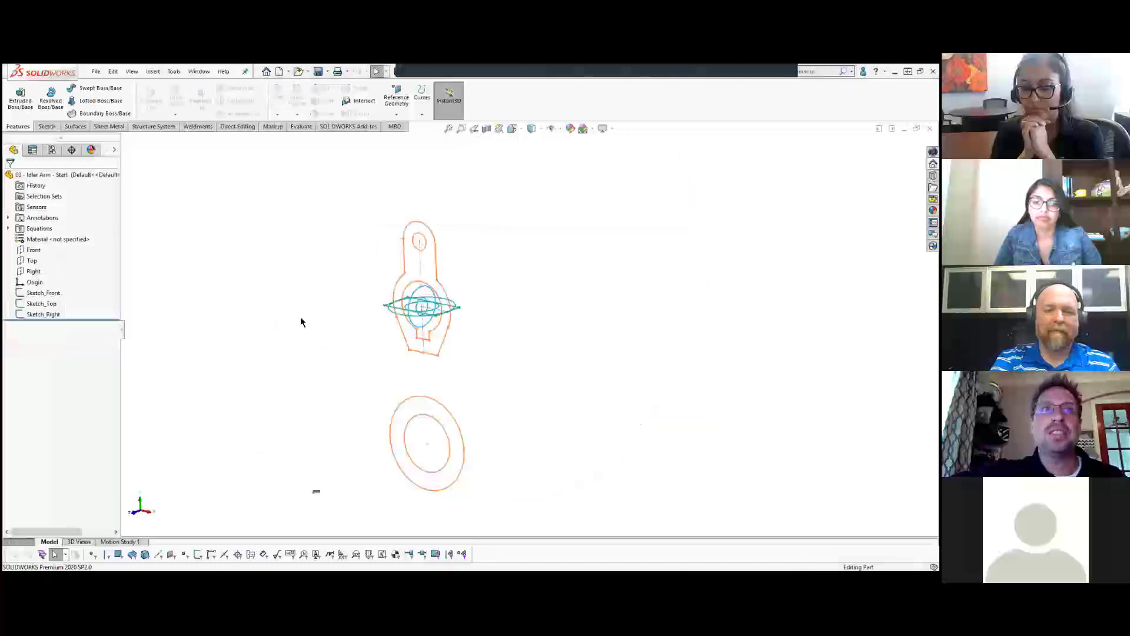
Step: Add Sketch_Front, Sketch_Top and Sketch_Right of the Idler Arm part to Favorites and expand the Favorites folder
mouse_move(481, 330)
middle_mouse_down()
mouse_move(448, 338)
mouse_move(454, 355)
middle_mouse_up()
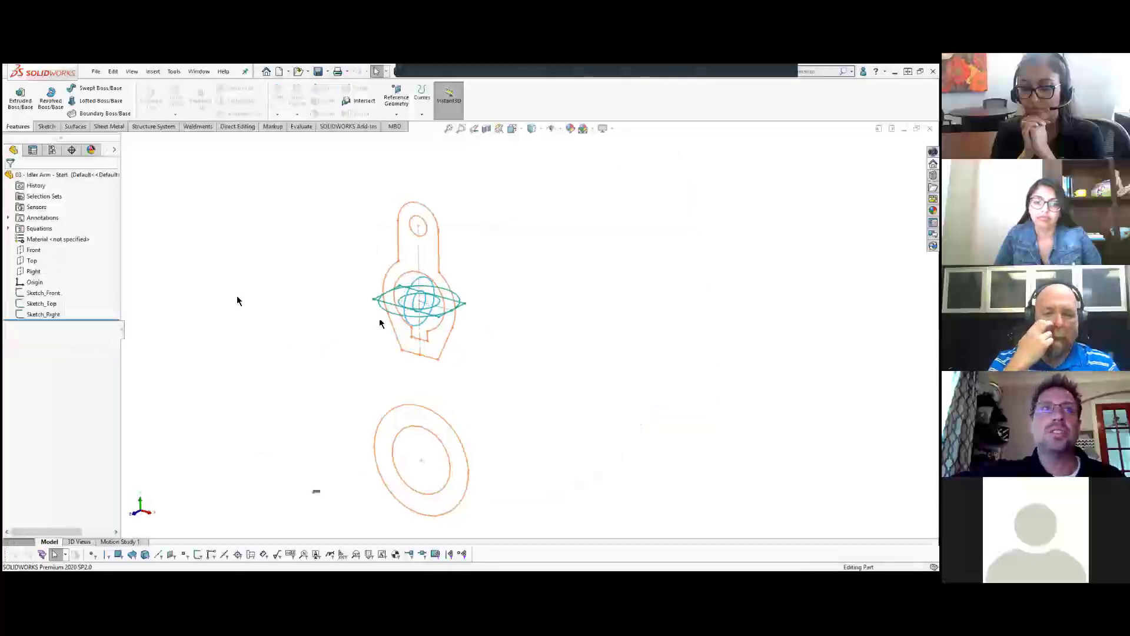
left_click(47, 294)
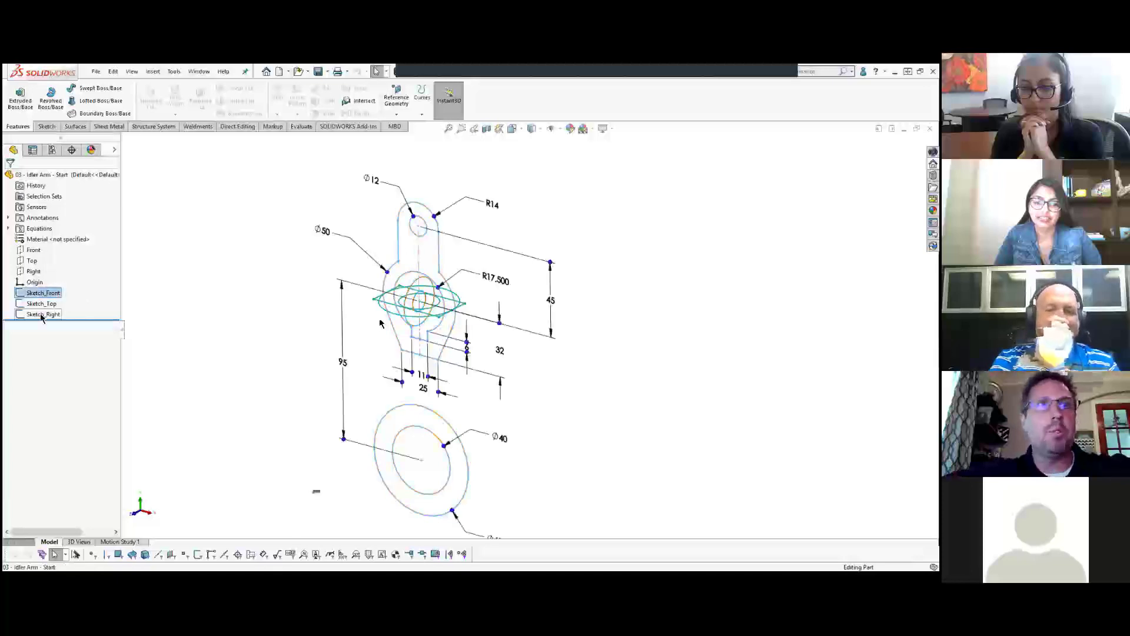
left_click(41, 315, "shift")
right_click(40, 314)
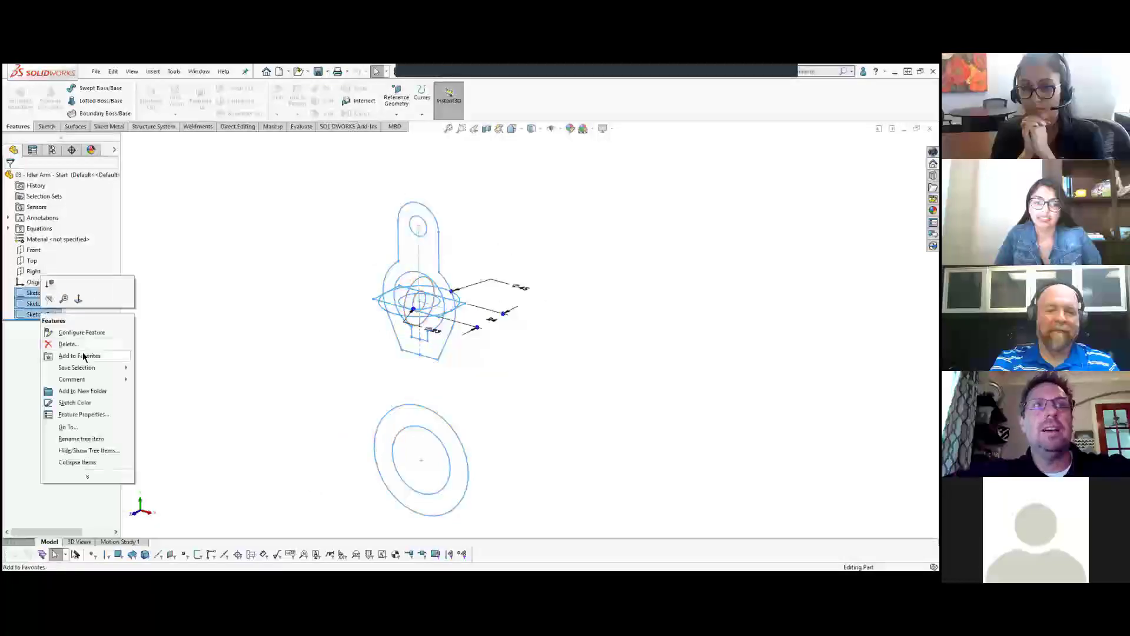
left_click(73, 357)
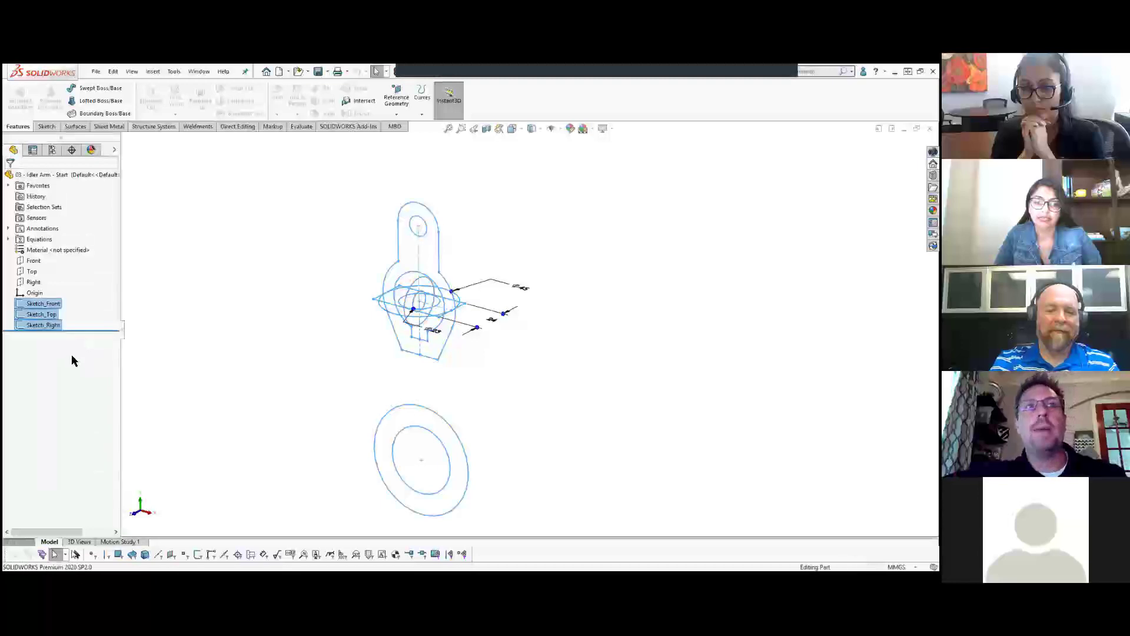
left_click(8, 186)
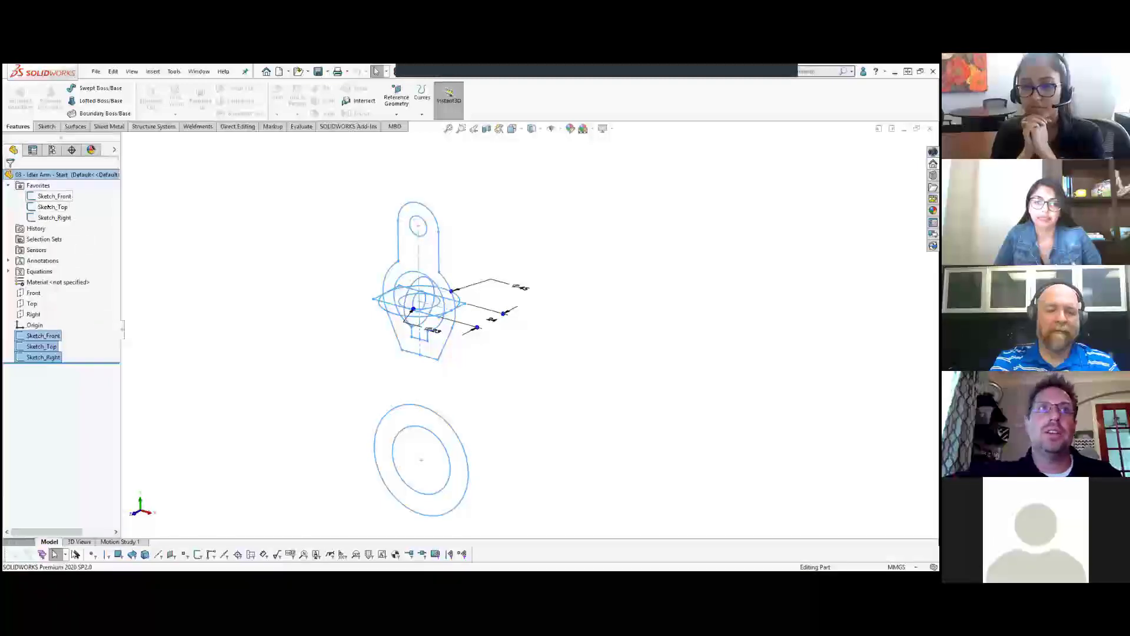
Step: Start a boss extrusion from Sketch_Front, replacing its contour selection with the arm's outer profile and the lower outer circle
left_click(44, 335)
double_click(70, 339)
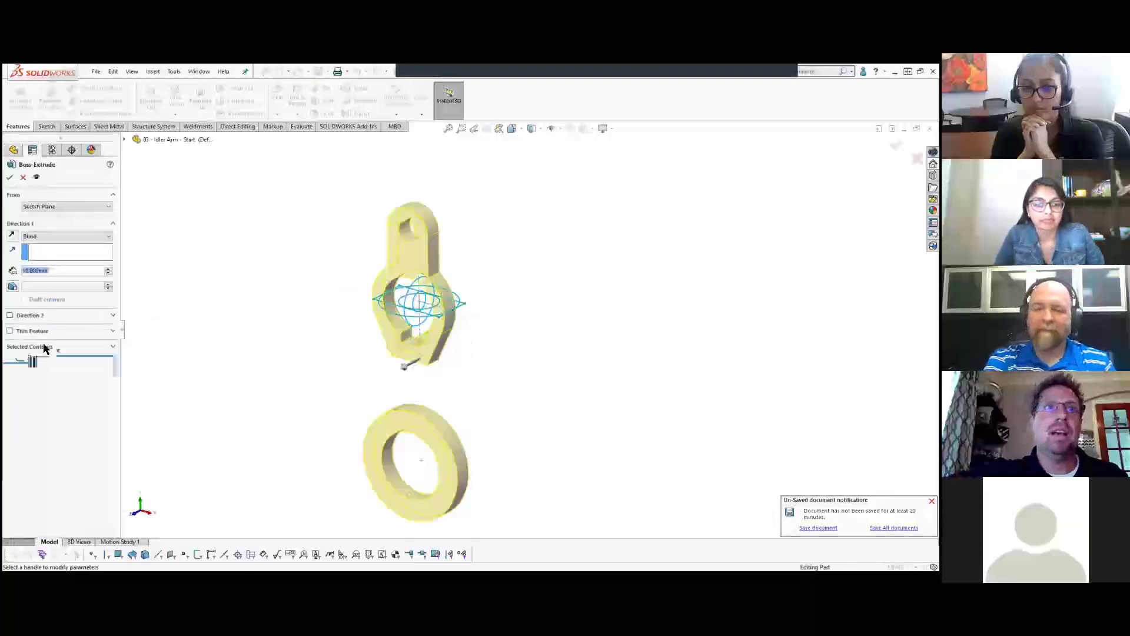
left_click(46, 345)
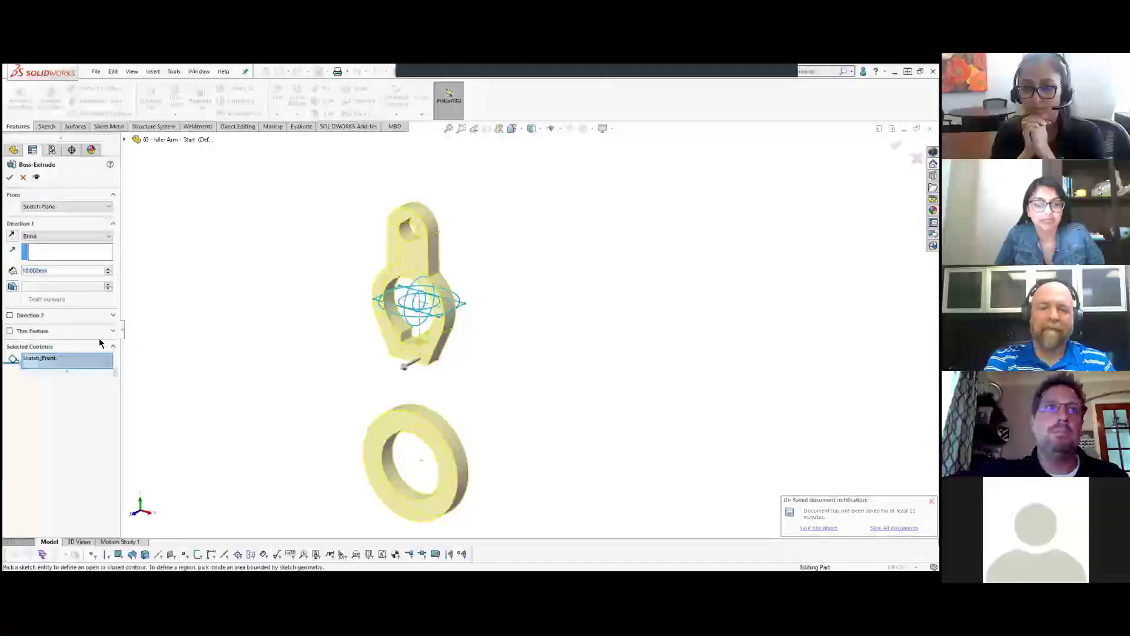
right_click(50, 360)
left_click(73, 366)
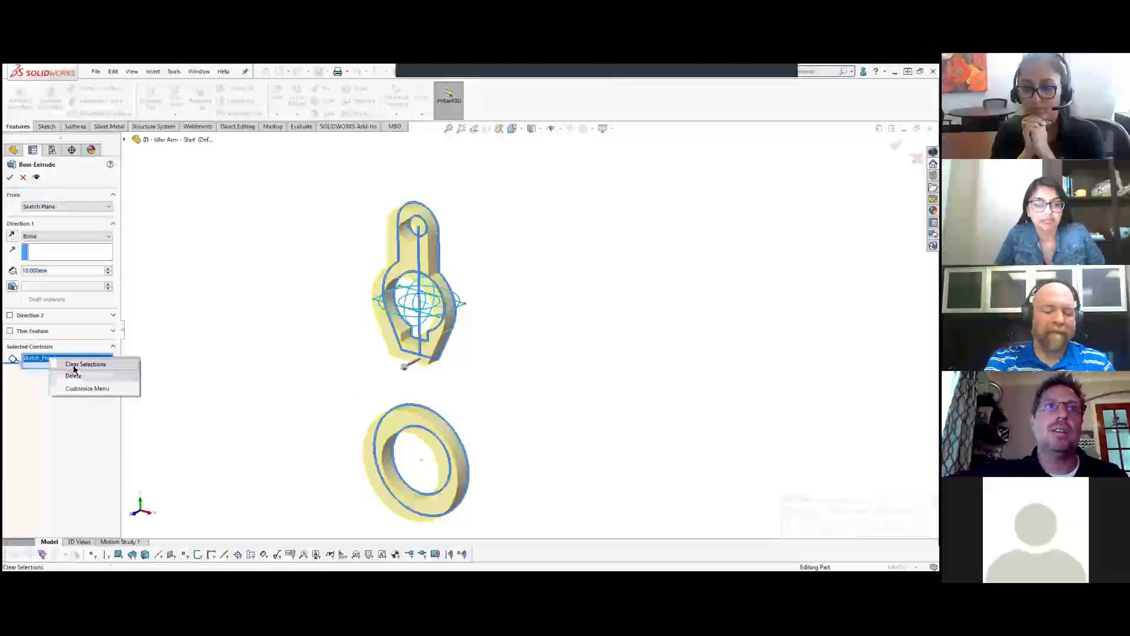
left_click(416, 204)
left_click(420, 403)
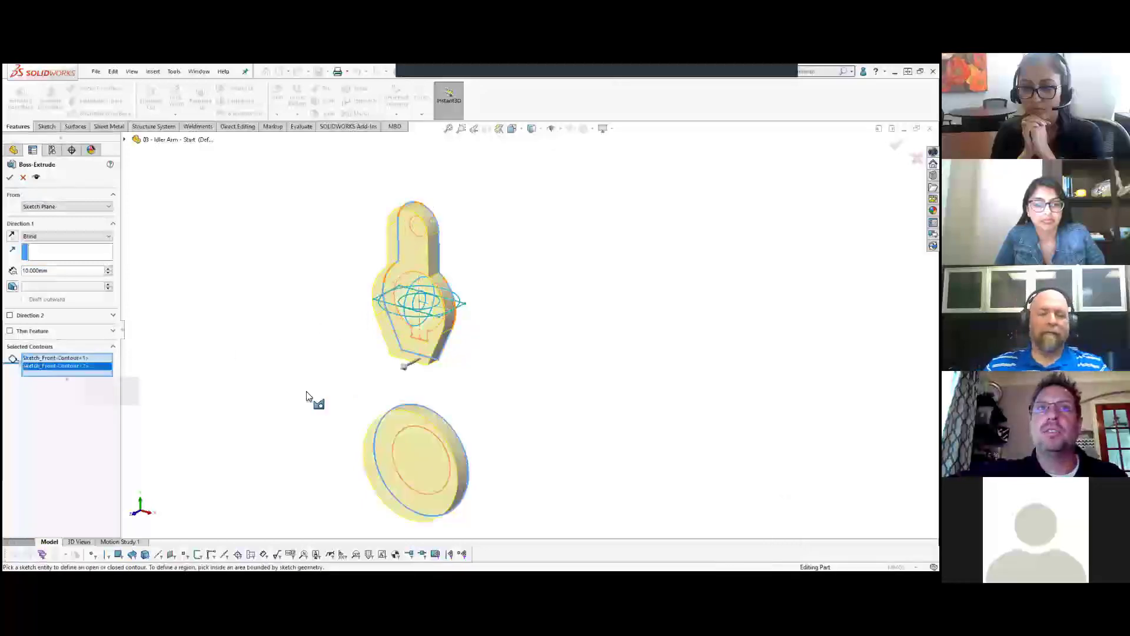
Step: Set the Sketch_Front extrusion to Mid Plane with a total depth of 55 mm and complete it
left_click(80, 235)
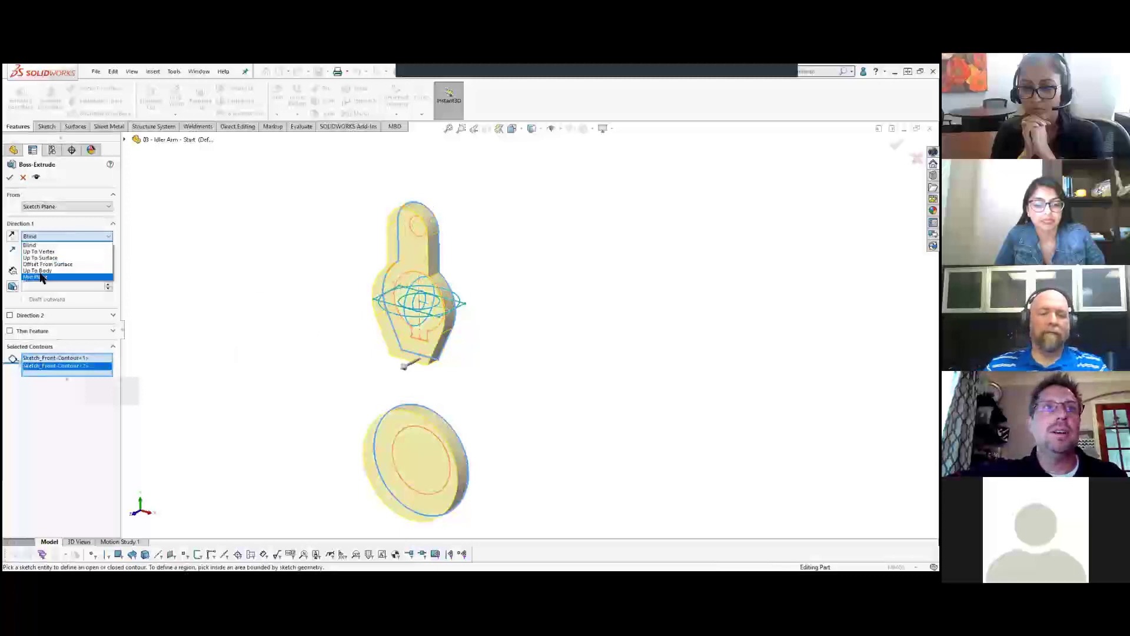
left_click(45, 276)
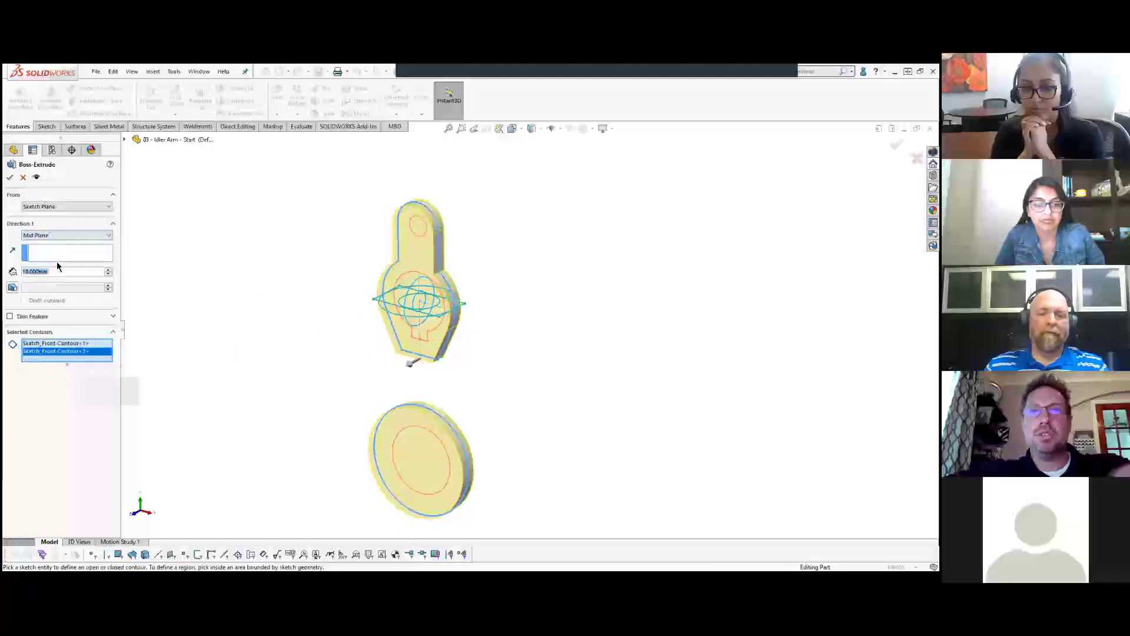
type("55")
key("Return")
left_click(9, 177)
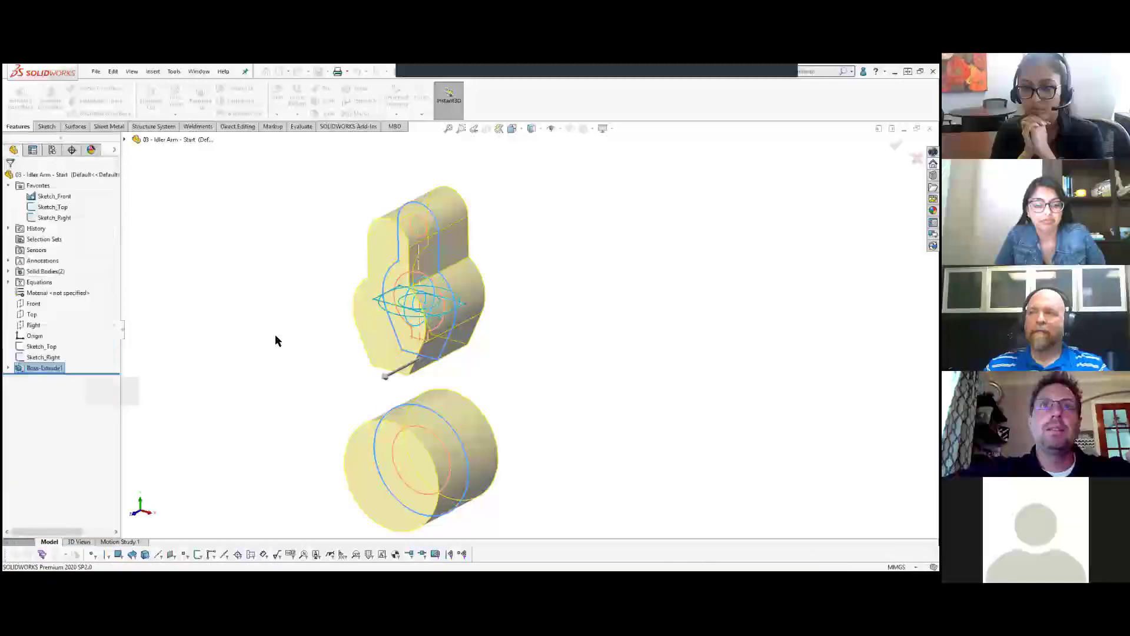
Step: Extrude the rectangular contour of Sketch_Top downward with Up To Surface, ending on the lower cylinder's curved face
scroll(347, 338, "down", 4)
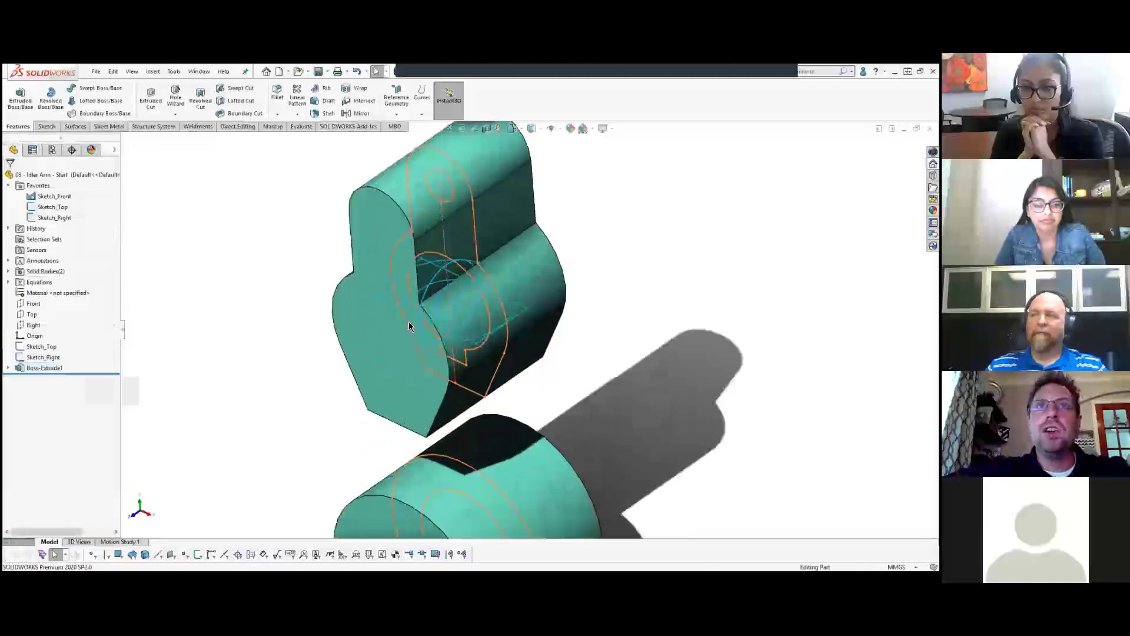
left_click(380, 298)
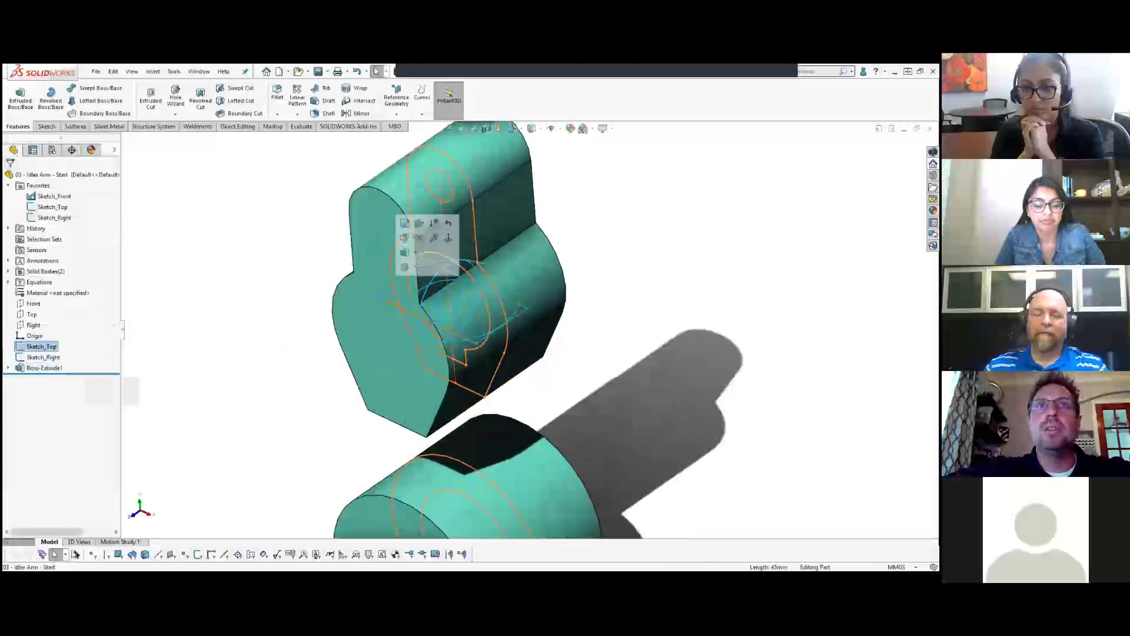
left_click(404, 253)
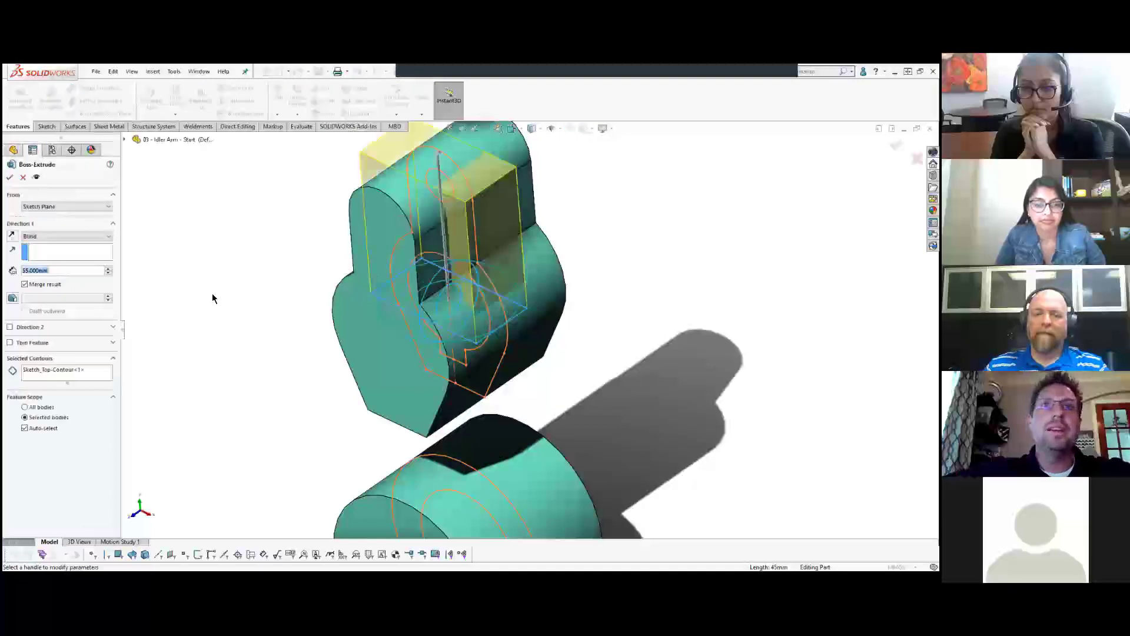
left_click(72, 236)
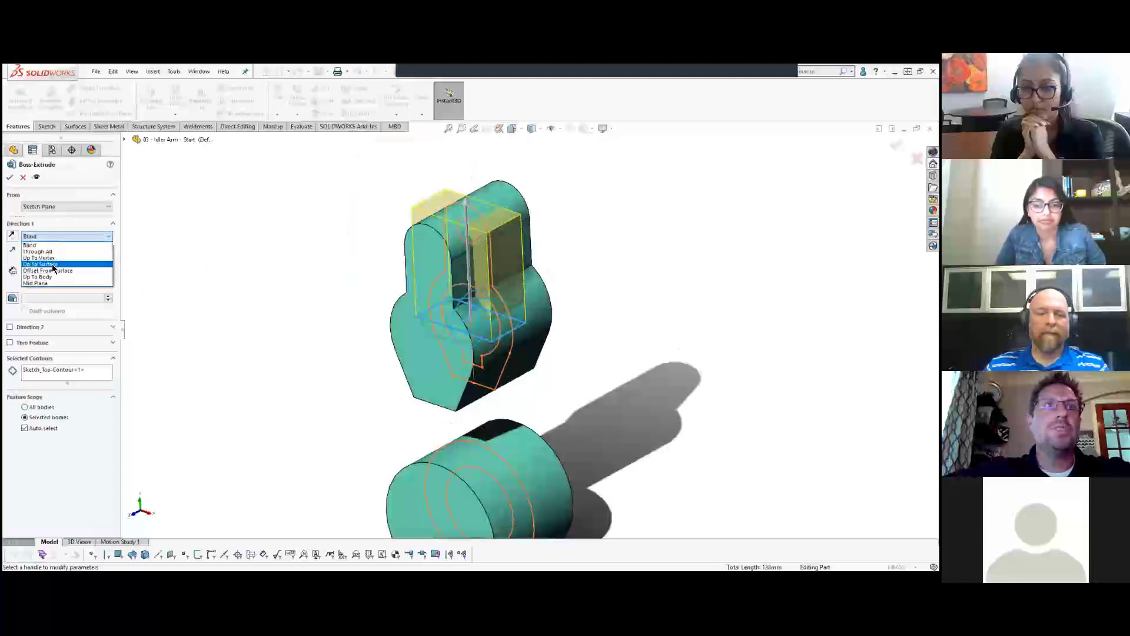
left_click(63, 268)
left_click(505, 441)
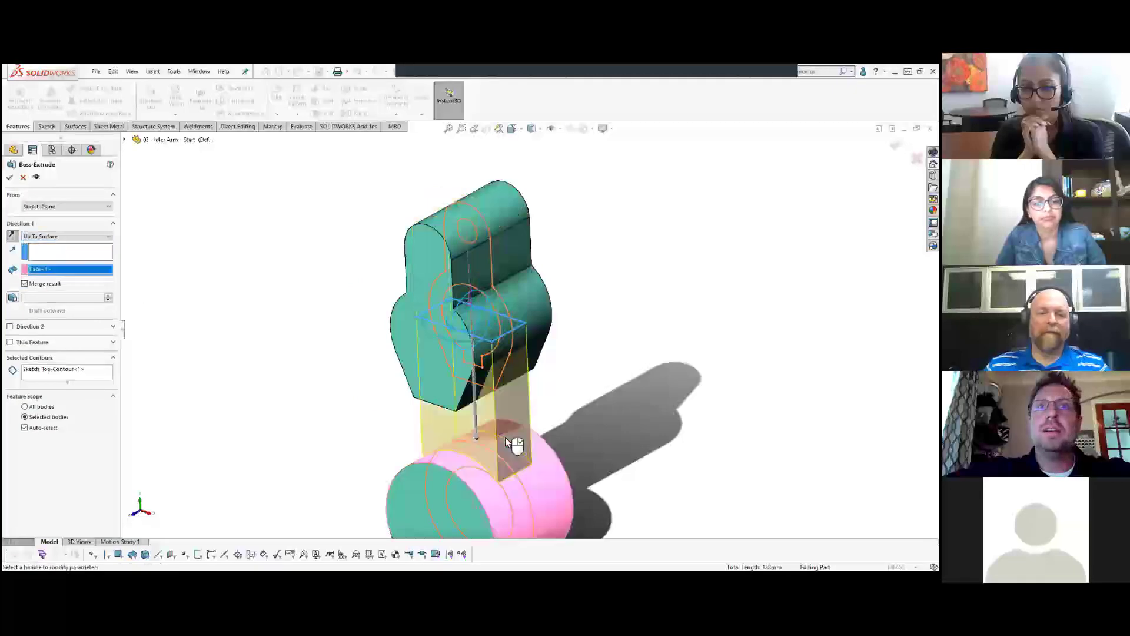
left_click(11, 176)
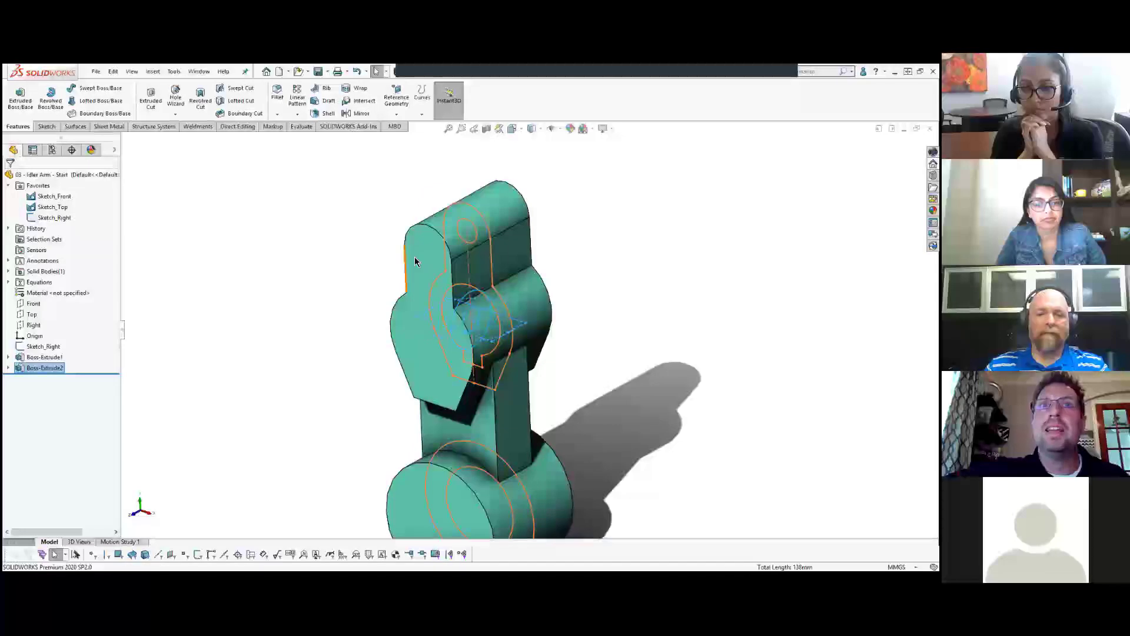
Step: Extrude the 45 mm circle of Sketch_Top upward to a blind depth of 70 mm and clear the selection
scroll(438, 339, "down", 3)
left_click(440, 339)
left_click(467, 294)
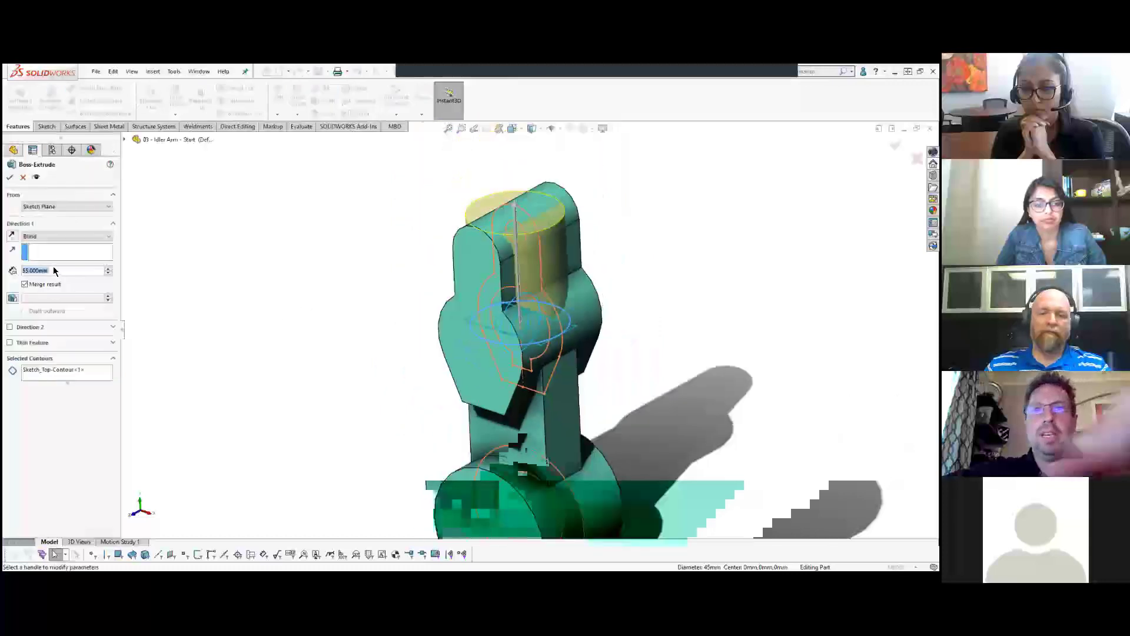
scroll(53, 271, "up", 3)
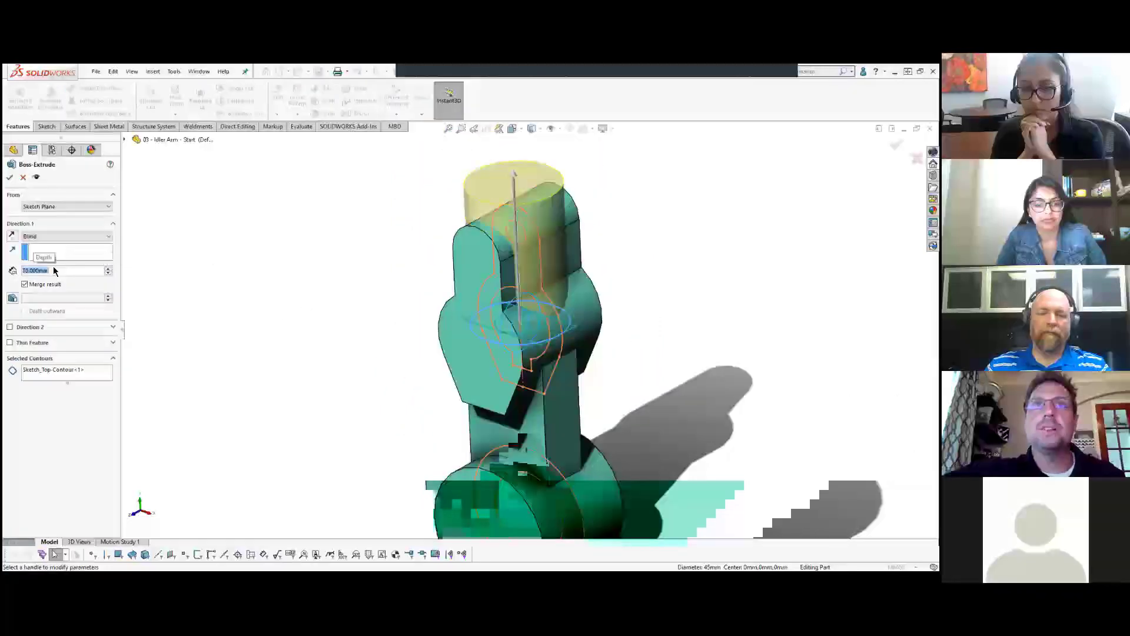
left_click(10, 177)
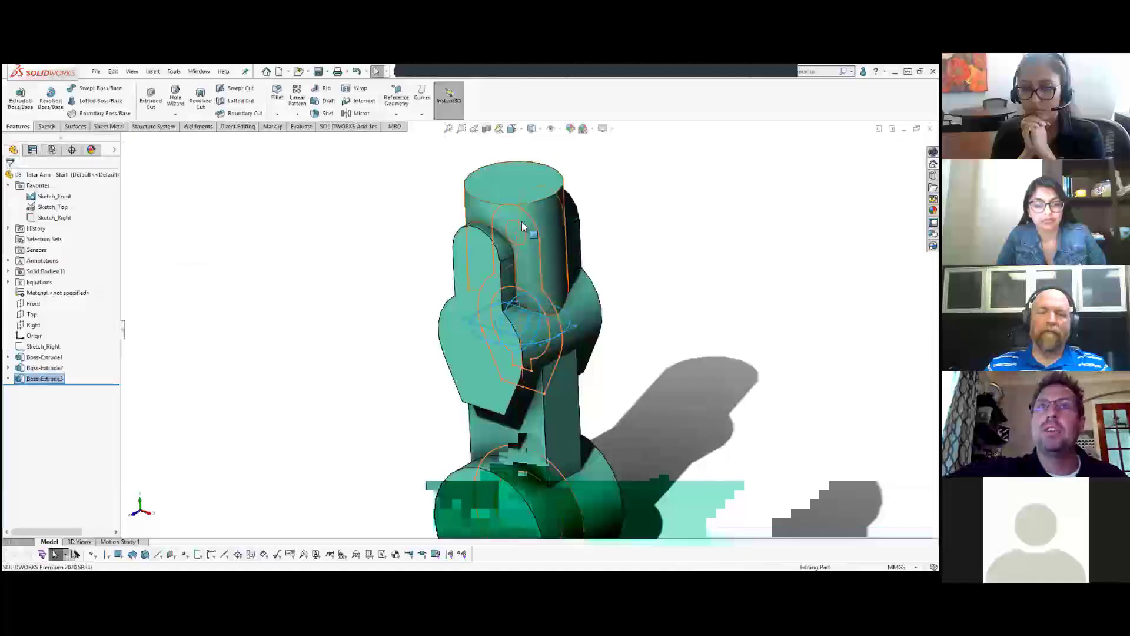
key("Escape")
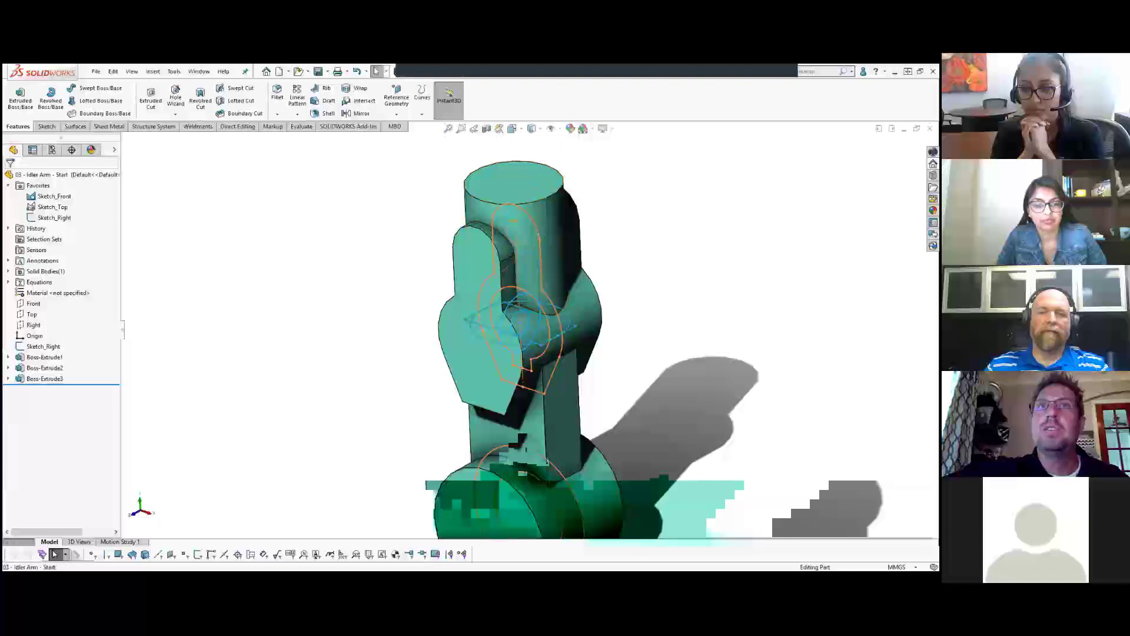
Step: Cut Sketch_Front's small hole, keyed bore and lower inner circle through the body using Through All - Both
left_click(465, 211)
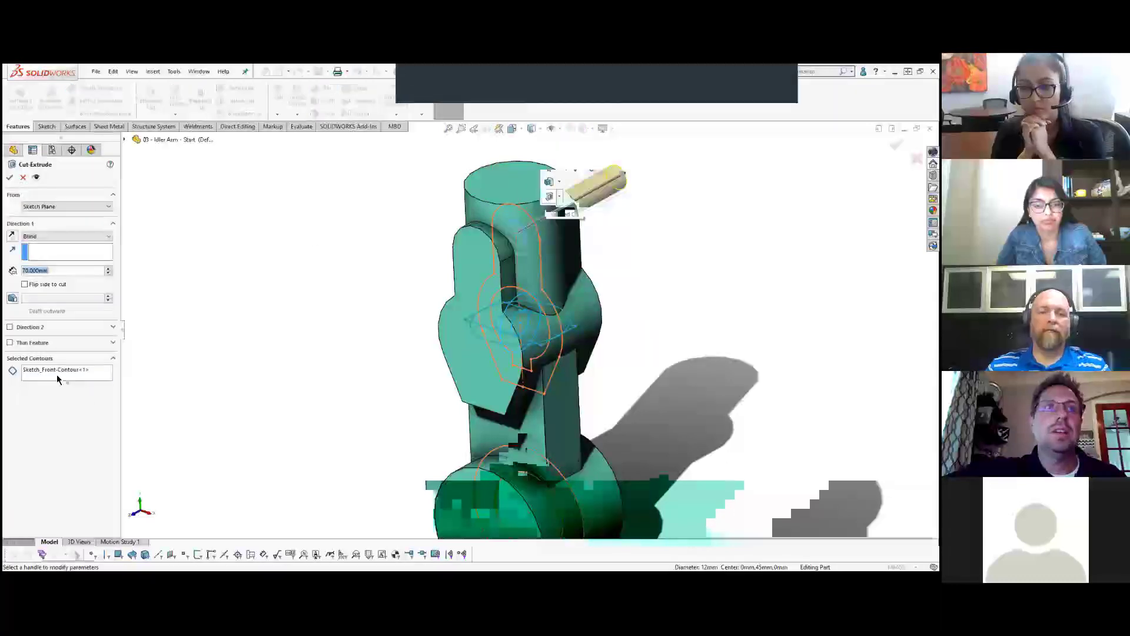
left_click(509, 412)
left_click(521, 476)
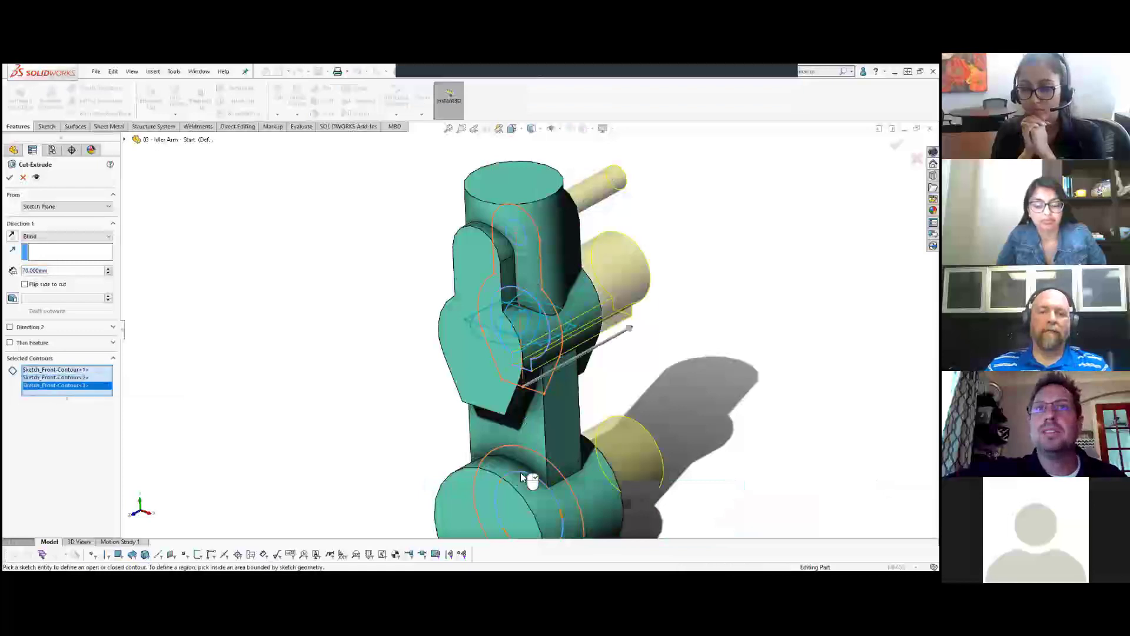
left_click(53, 235)
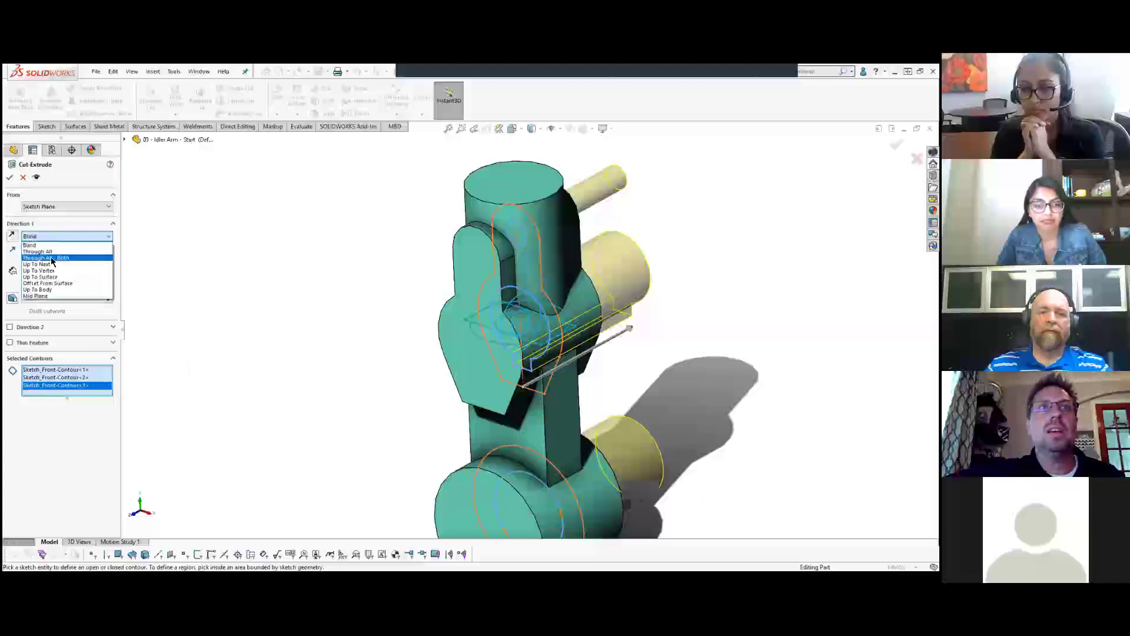
left_click(52, 258)
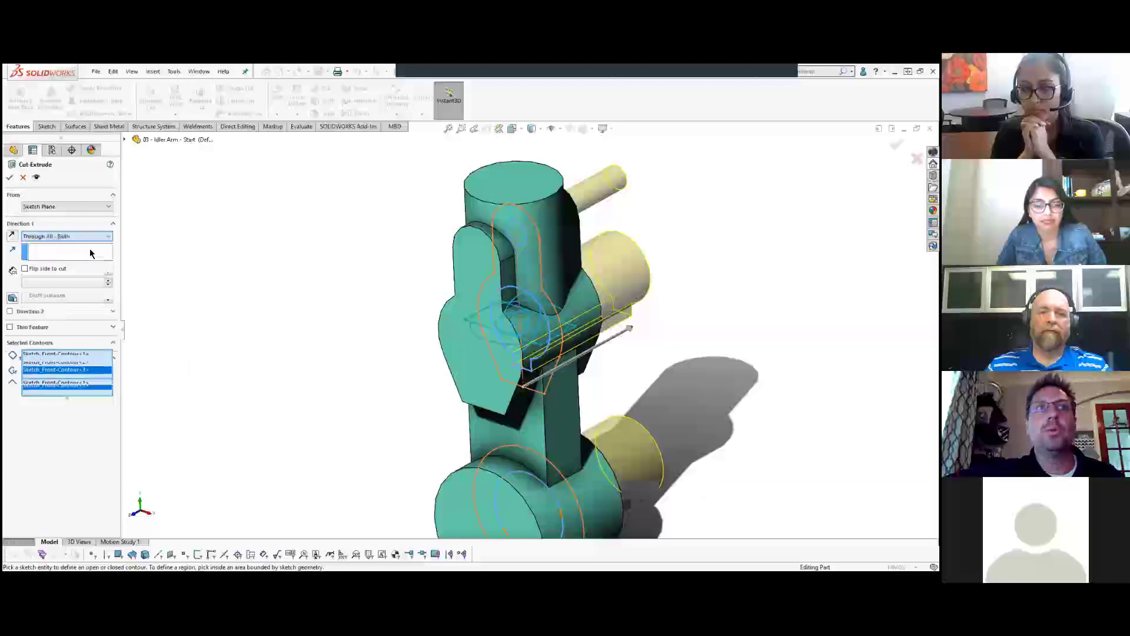
left_click(10, 178)
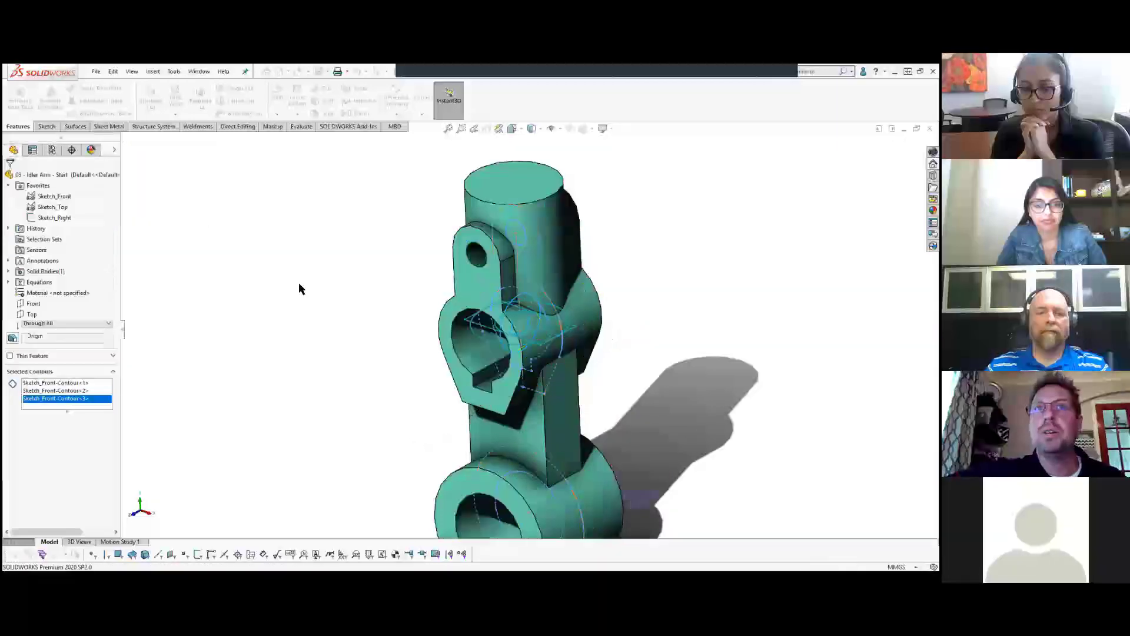
Step: Cut the 23 mm circle of Sketch_Top upward through the vertical cylinder using Through All
left_click(531, 331)
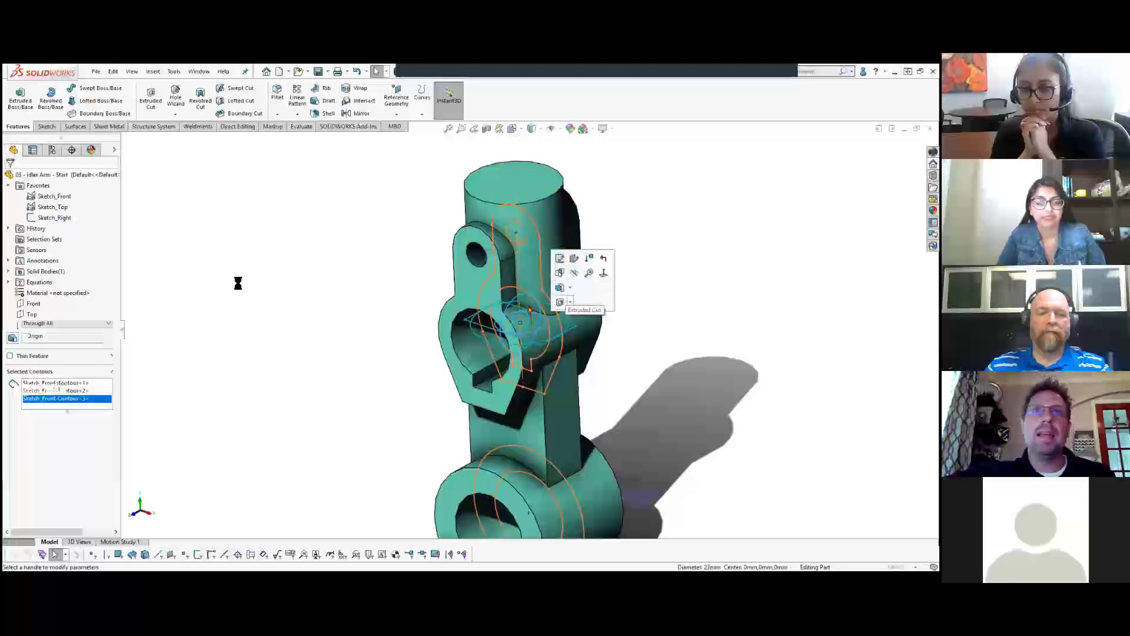
left_click(14, 236)
left_click(42, 235)
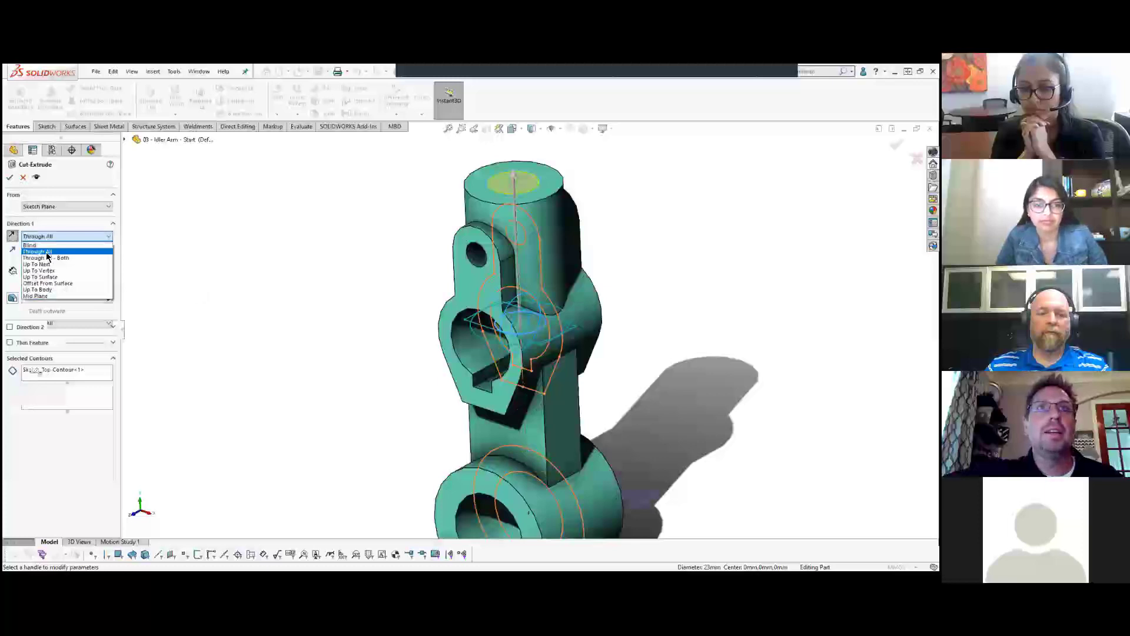
left_click(42, 251)
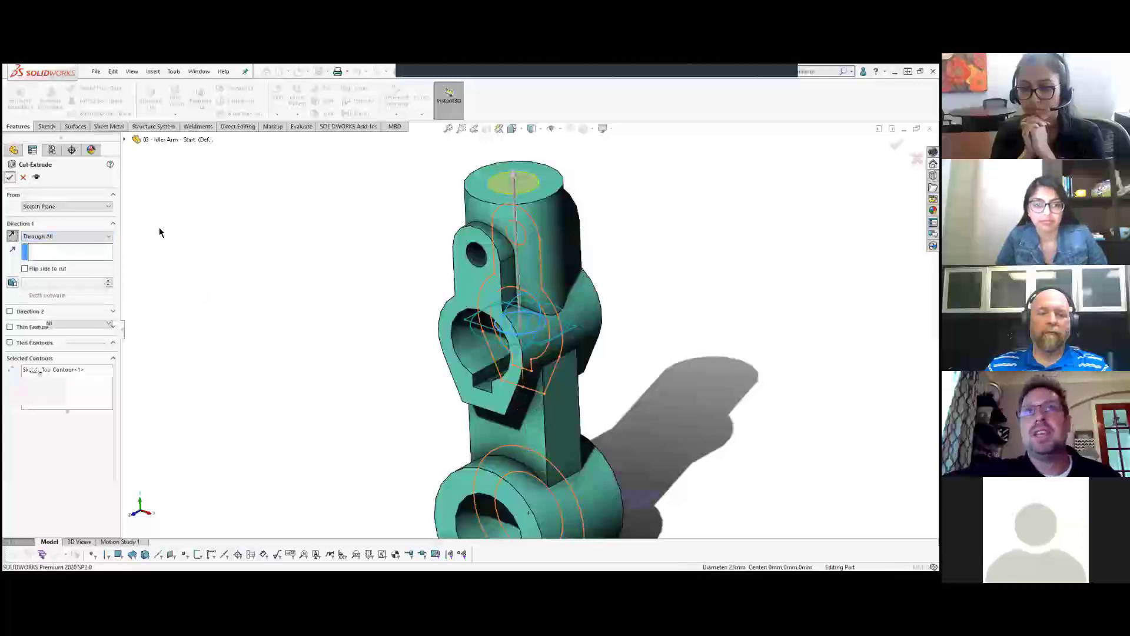
left_click(312, 225)
scroll(586, 360, "up", 2)
scroll(555, 371, "down", 1)
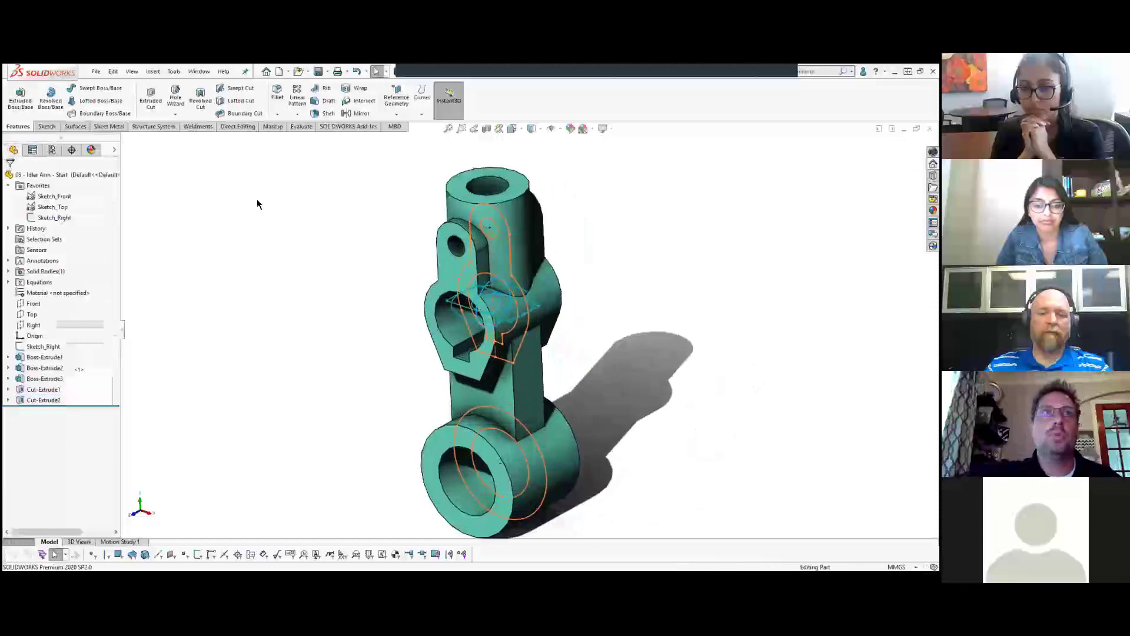
Step: Hide Sketch_Front, Sketch_Top and Sketch_Right together and view the finished idler arm from the side
left_click(51, 198)
left_click(55, 217, "shift")
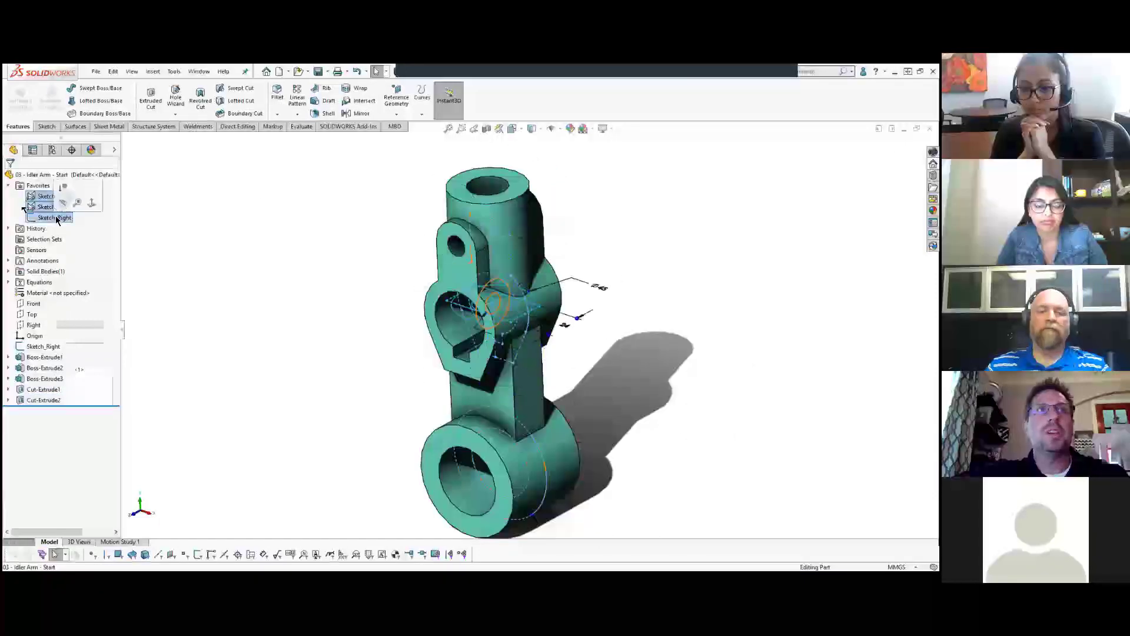
left_click(63, 204)
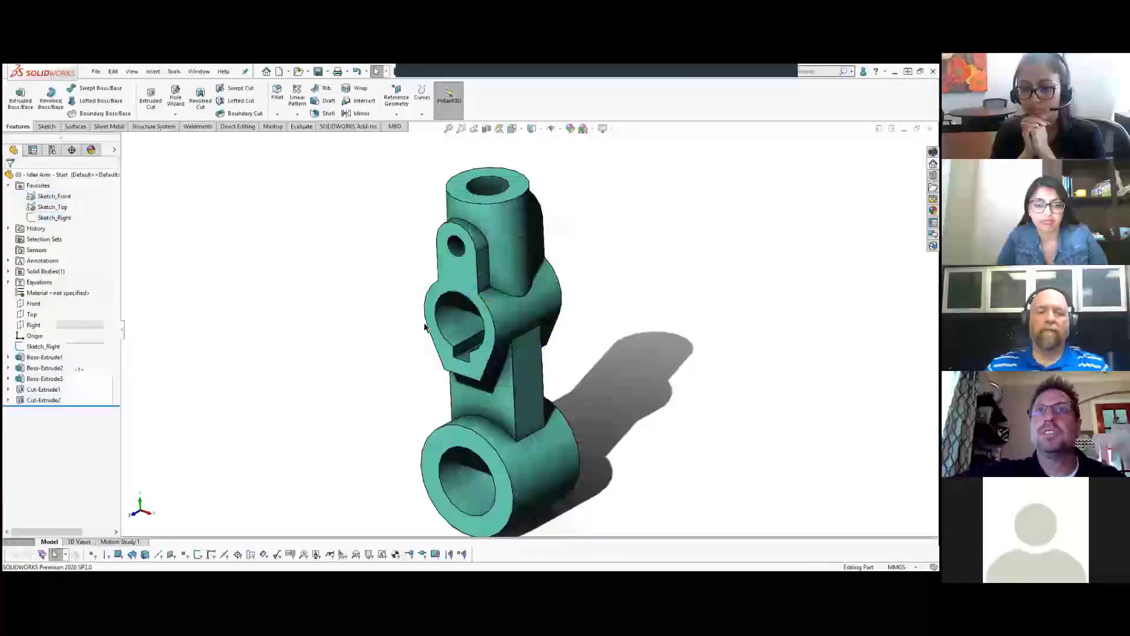
middle_click_drag(432, 319, 492, 295)
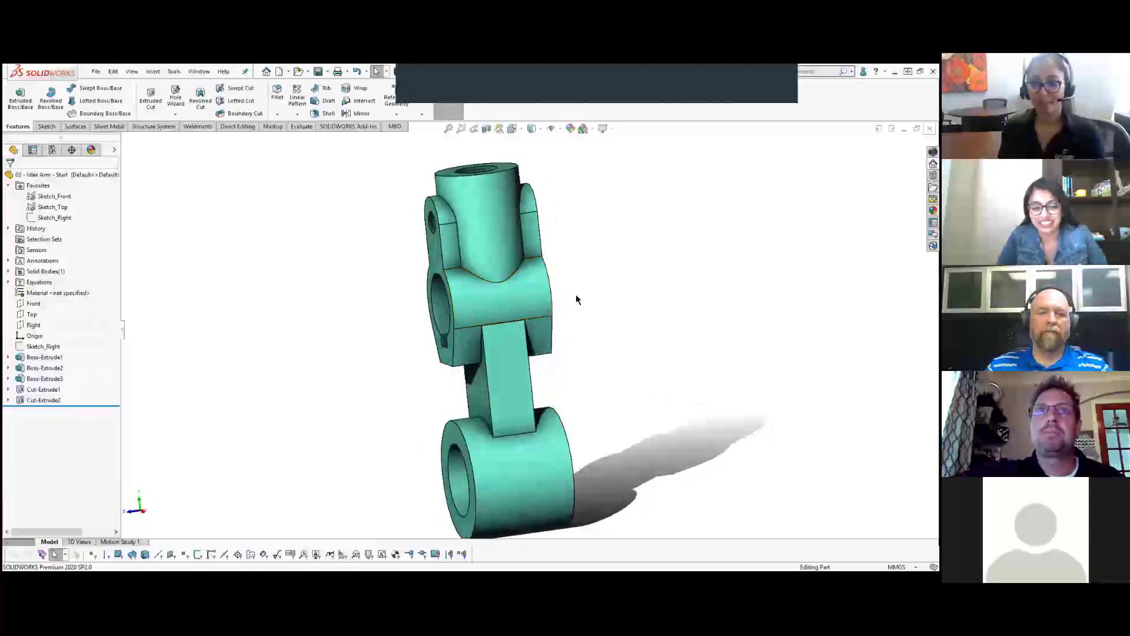
Step: Switch to the 04 - 3D Sketch part and start a new 3D sketch
left_click(459, 331)
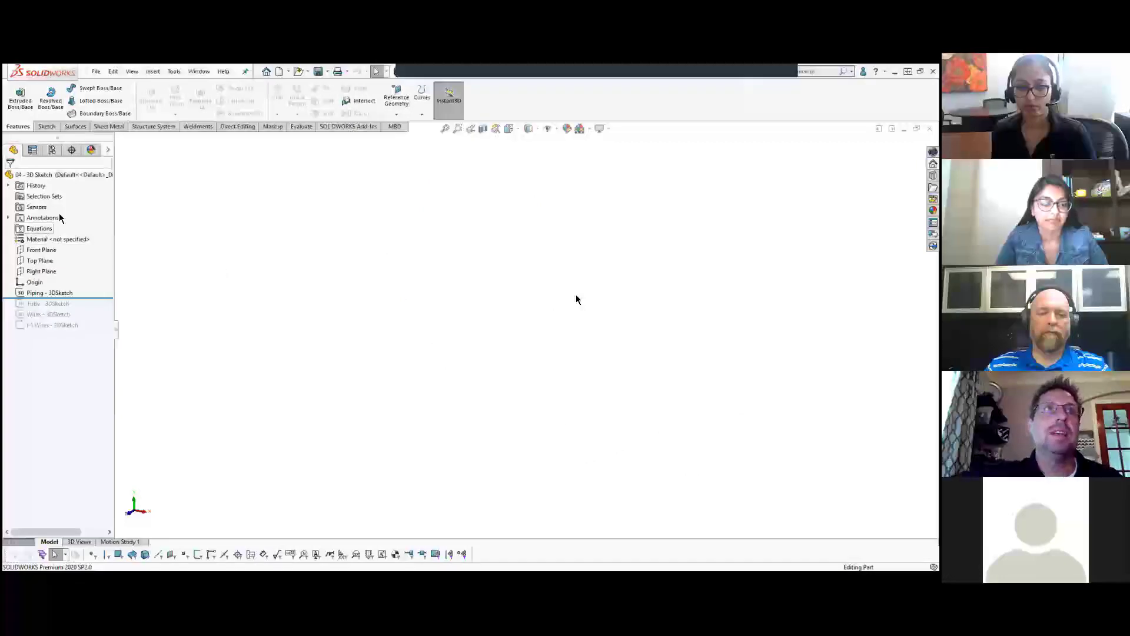
left_click(39, 126)
left_click(17, 114)
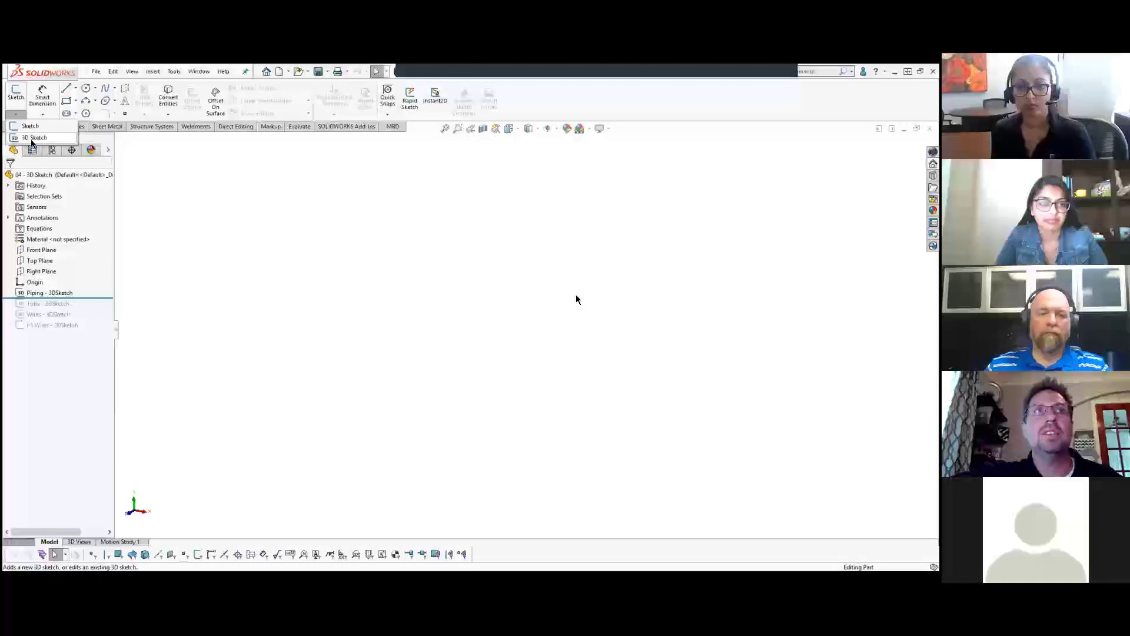
left_click(26, 139)
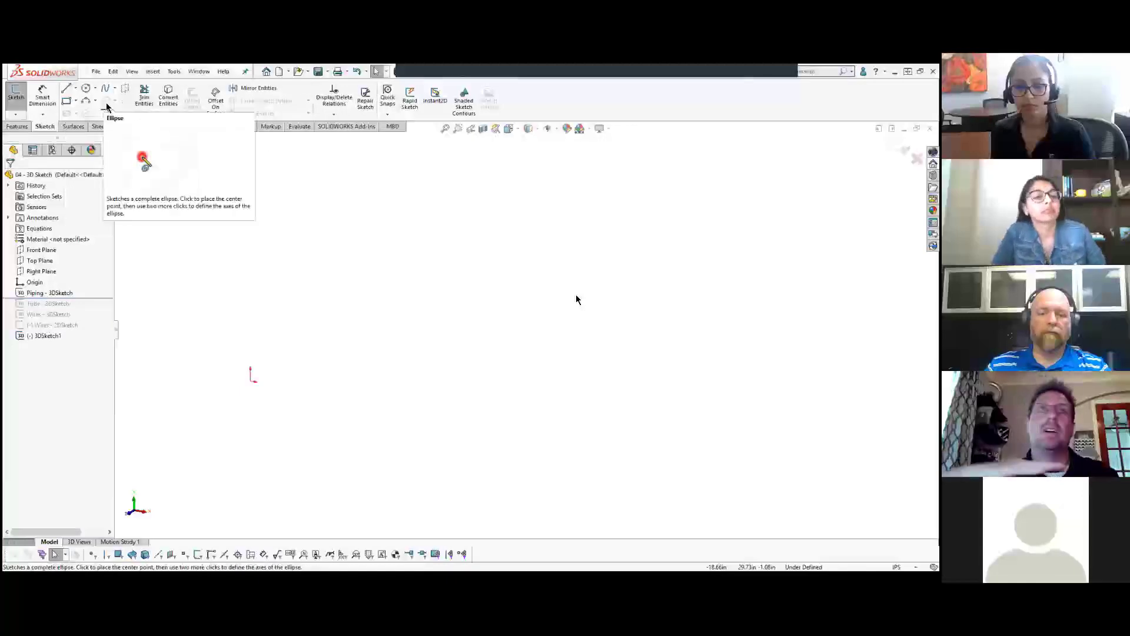
Step: Sketch three connected 3D lines from the origin: about 18 in straight up, then back along Z, then along X
left_click(67, 88)
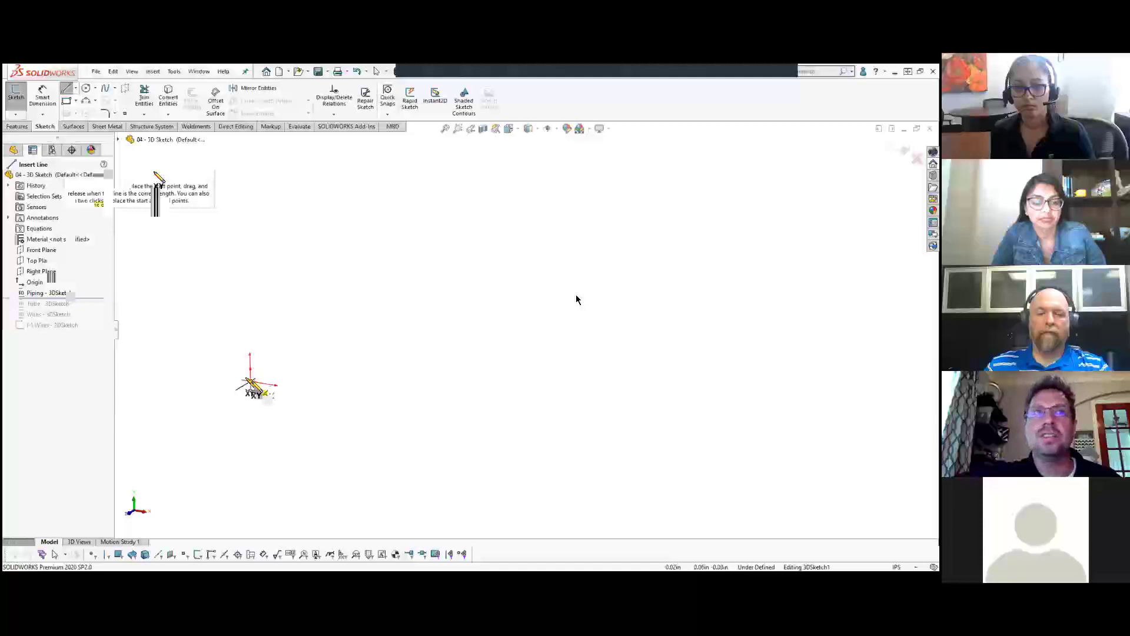
left_click(250, 381)
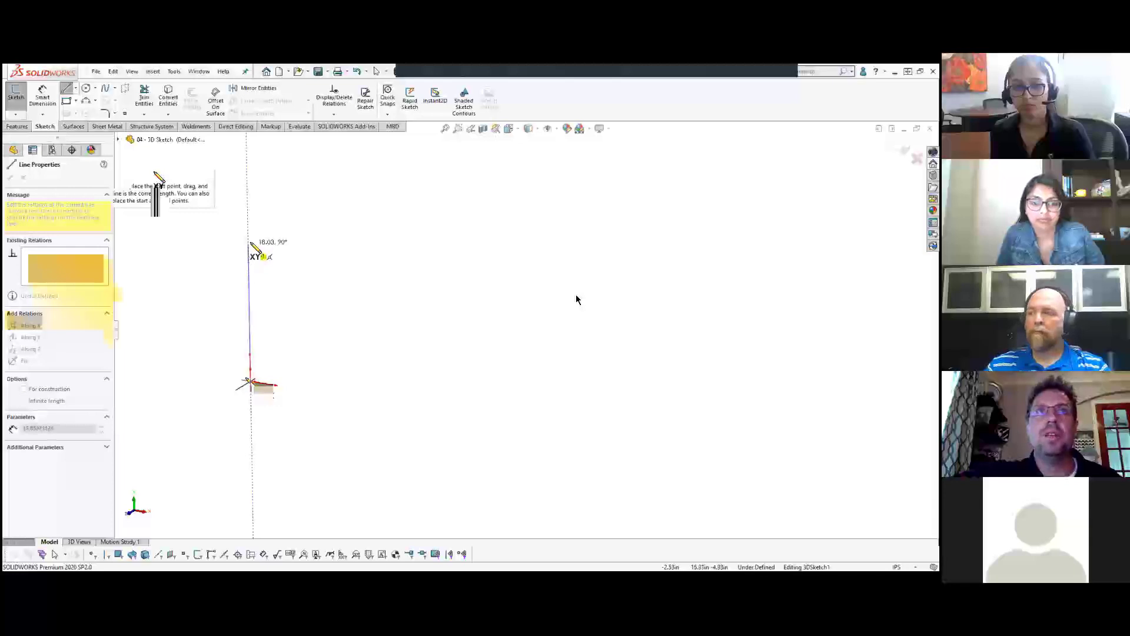
left_click(248, 242)
scroll(318, 228, "up", 1)
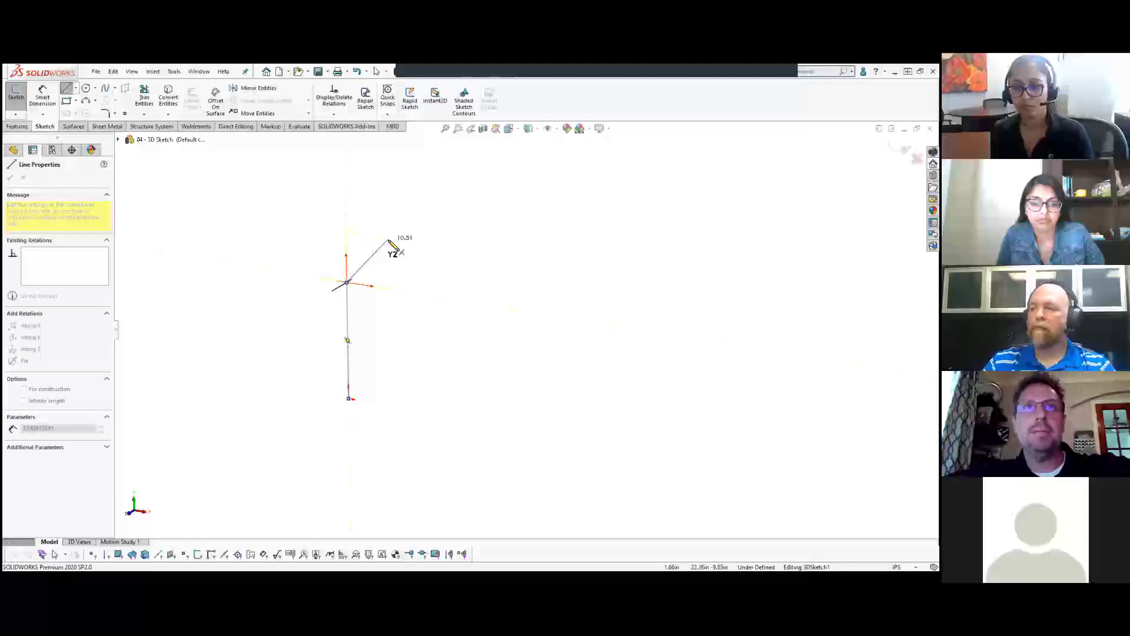
left_click(445, 226)
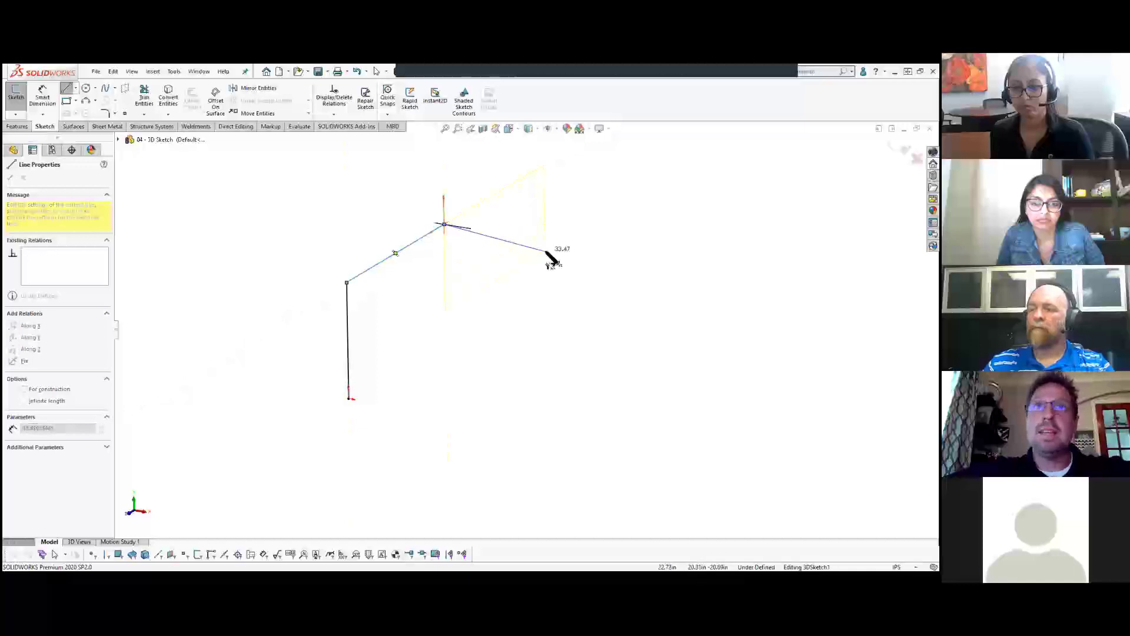
key("Tab")
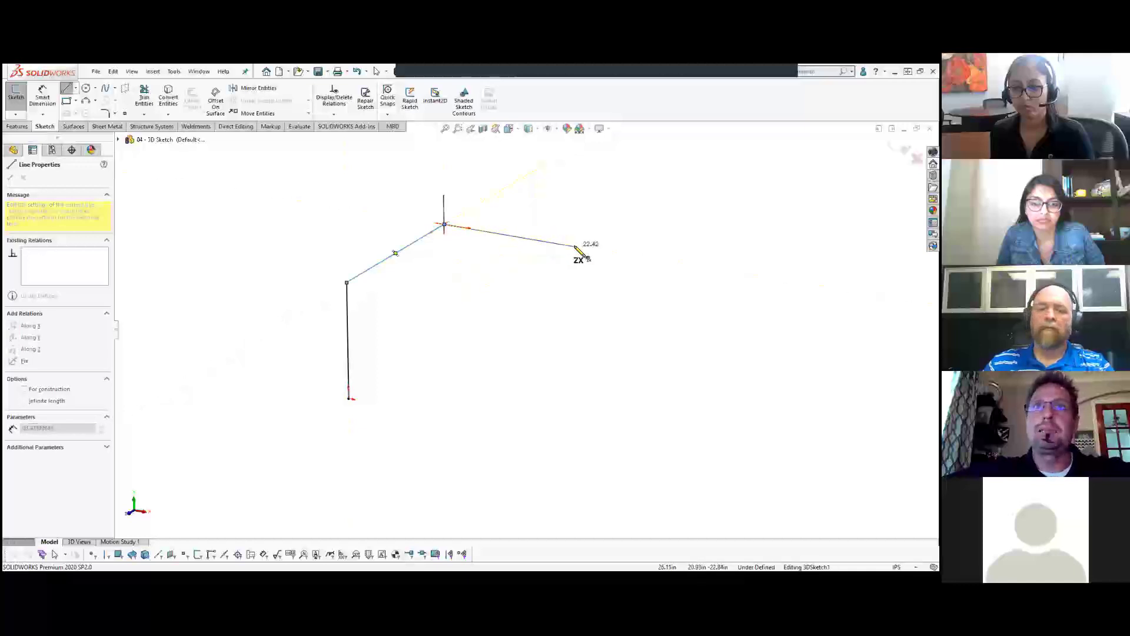
left_click(581, 246)
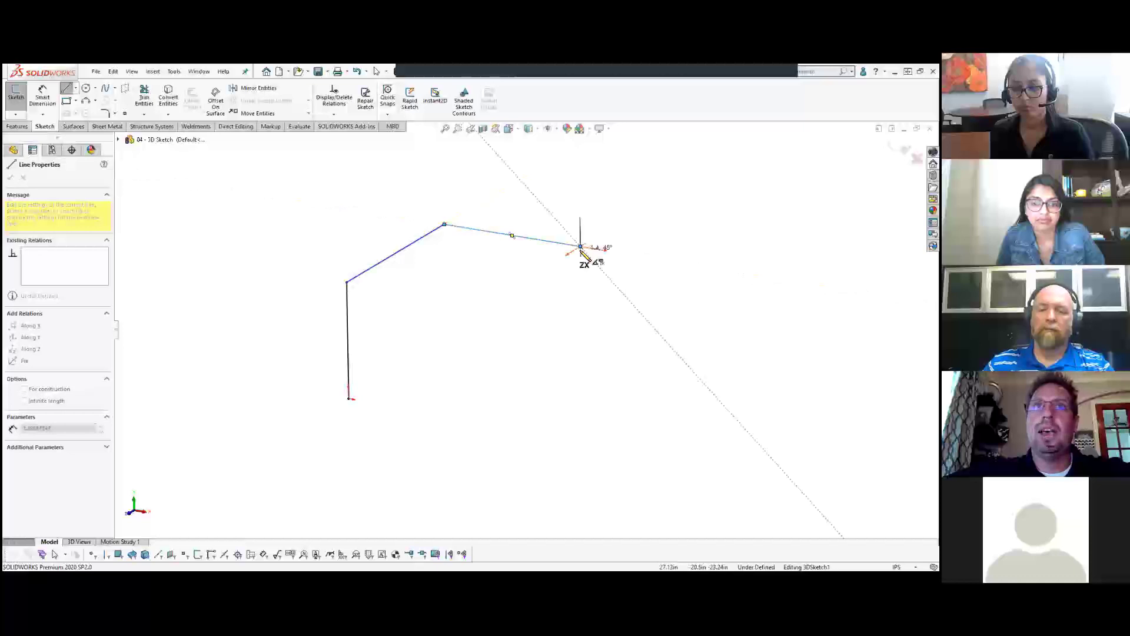
Step: Continue the 3D path from its open end with a line back along Z and a vertical line going down
key("a")
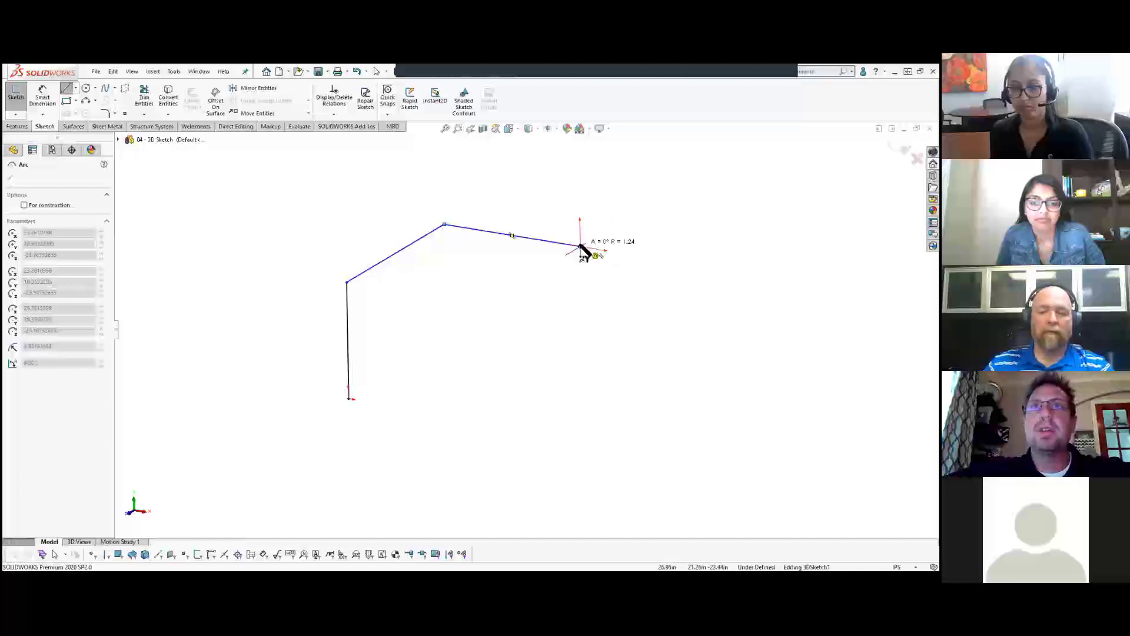
key("Escape")
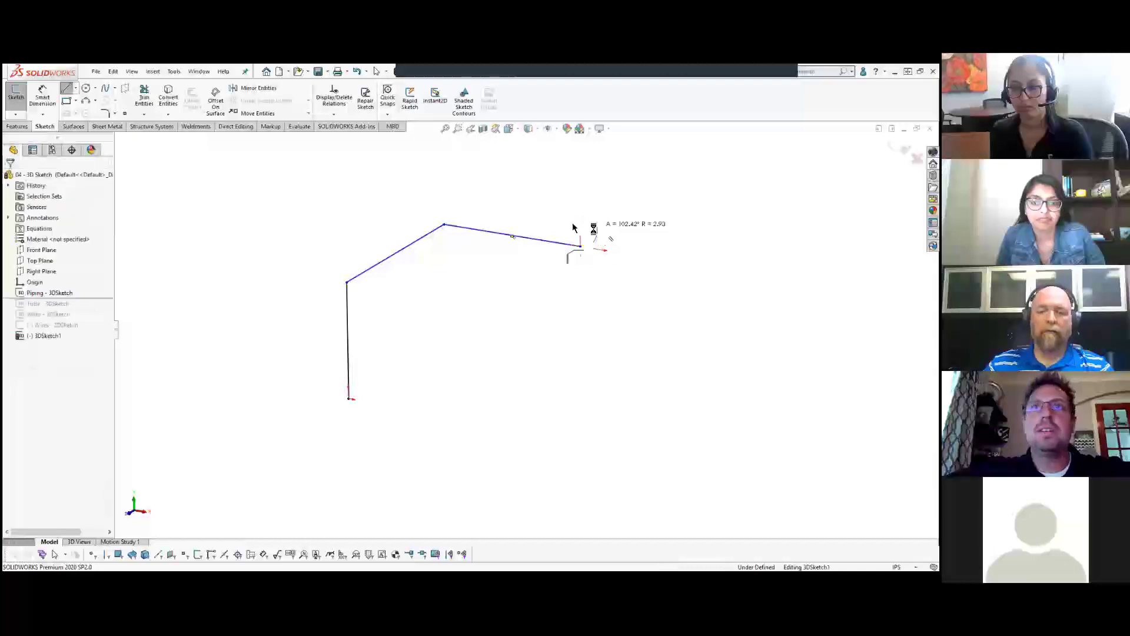
key("l")
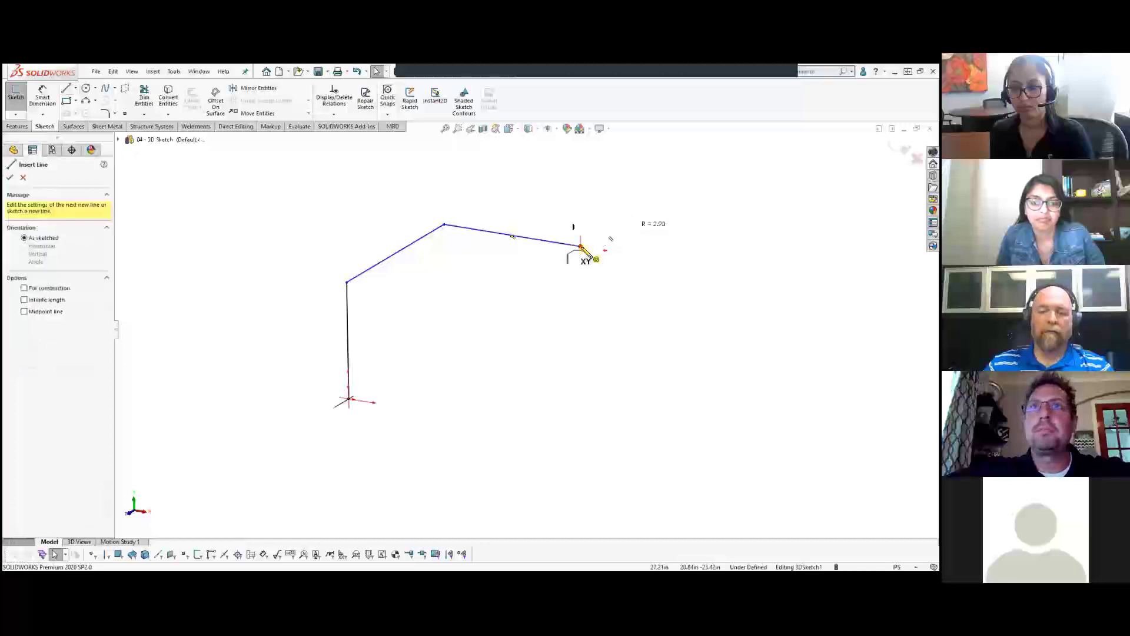
left_click(581, 246)
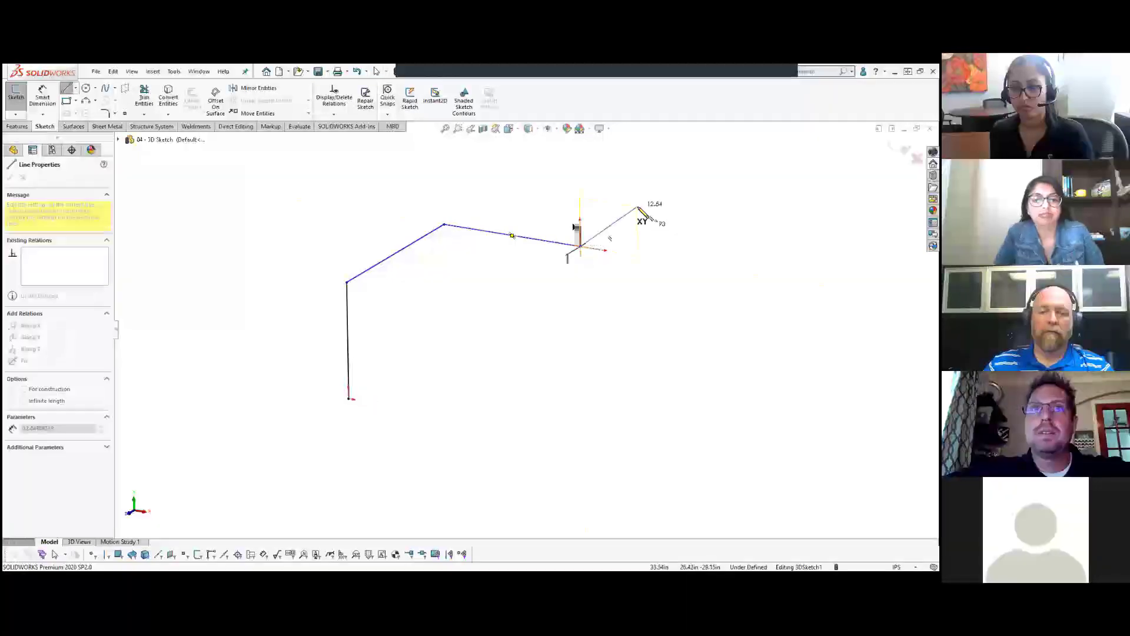
key("Tab")
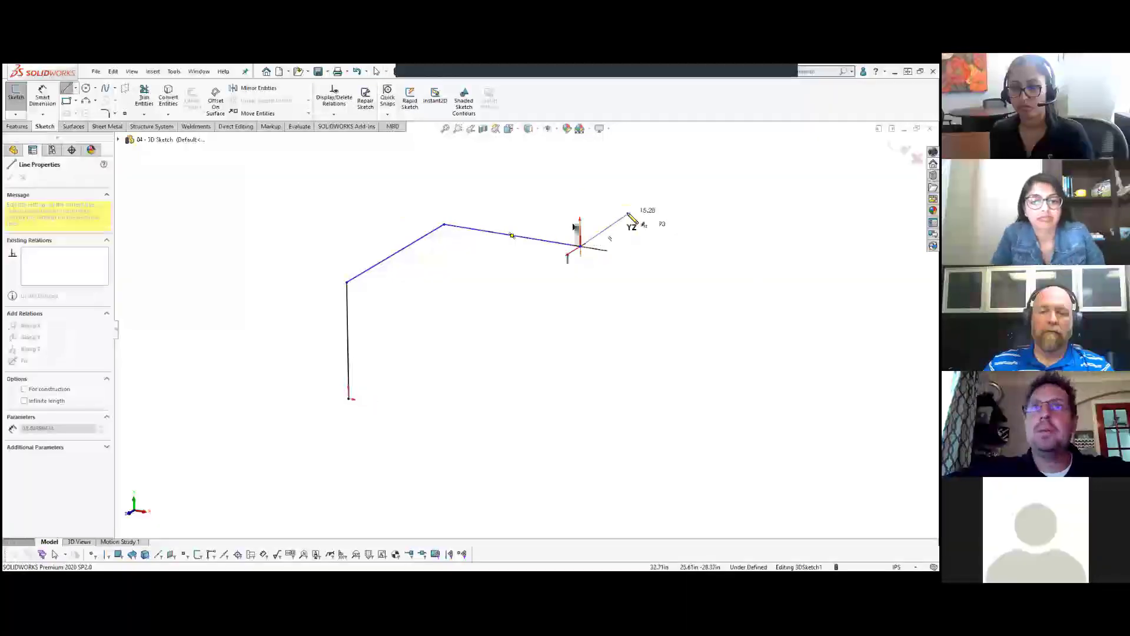
left_click(659, 200)
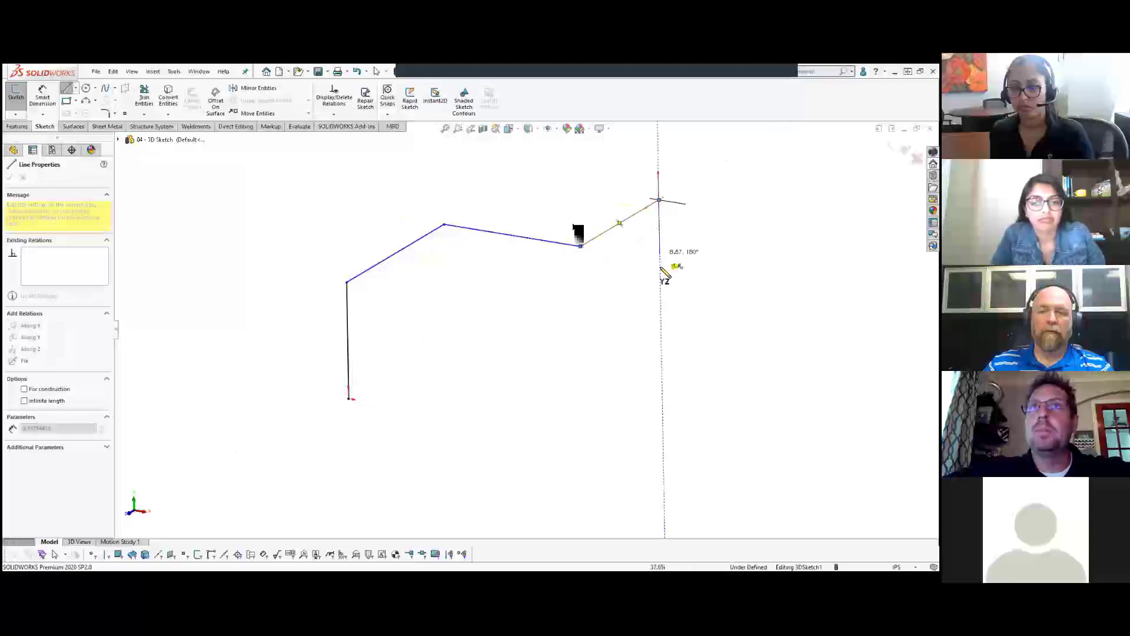
left_click(661, 315)
key("Escape")
key("Escape")
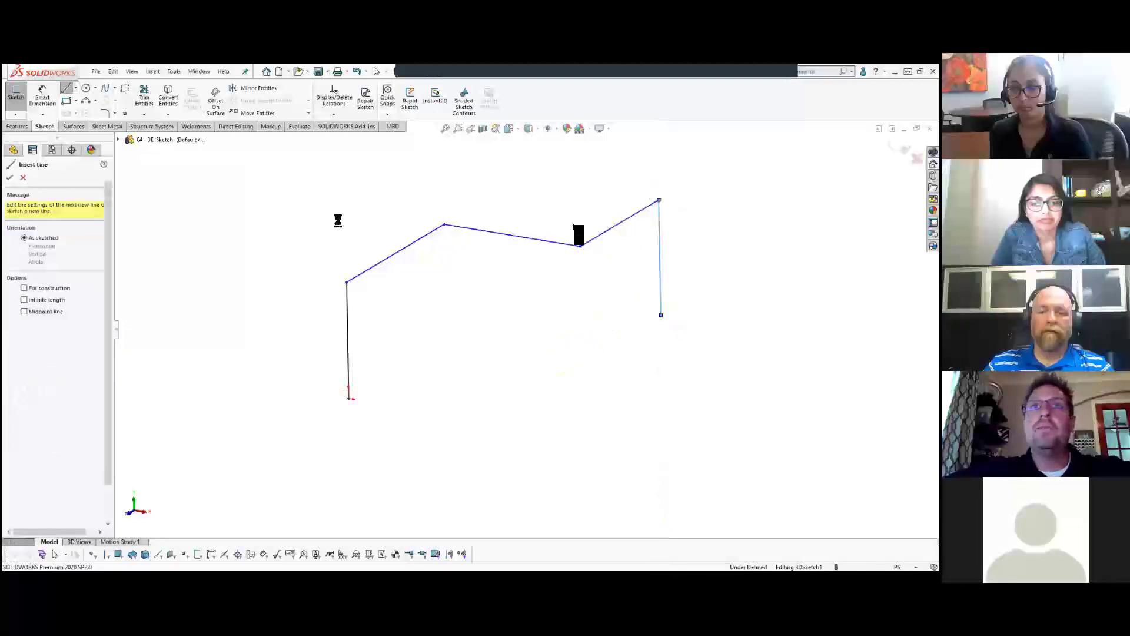
Step: Round all four corners of the 3D path with 5 in sketch fillets
left_click(106, 114)
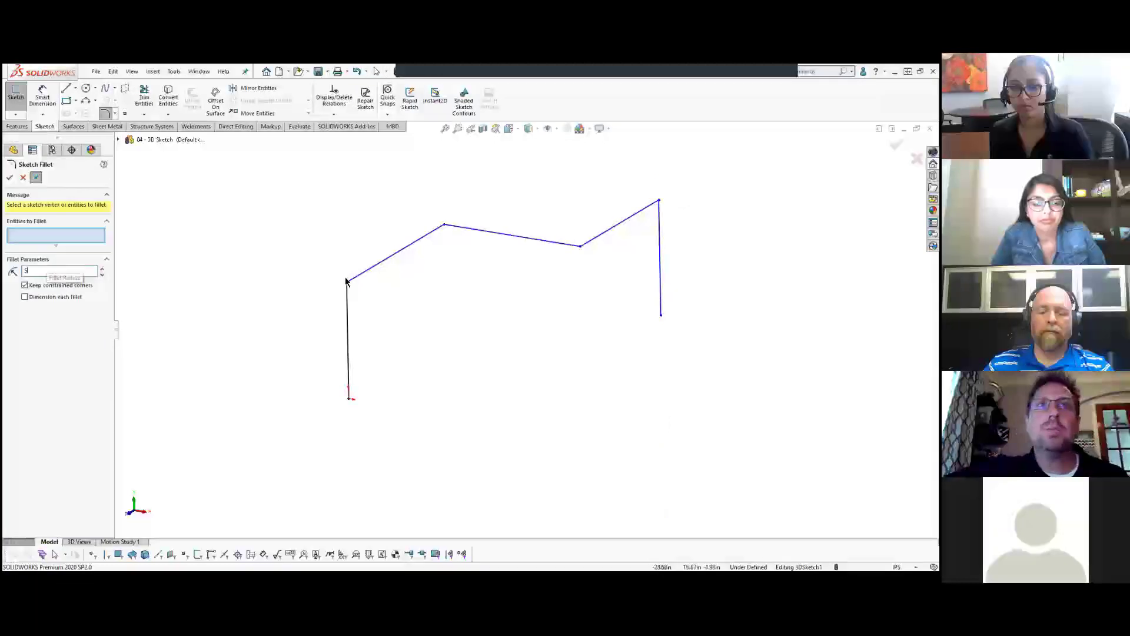
type("5")
left_click(346, 283)
left_click(444, 226)
left_click(580, 247)
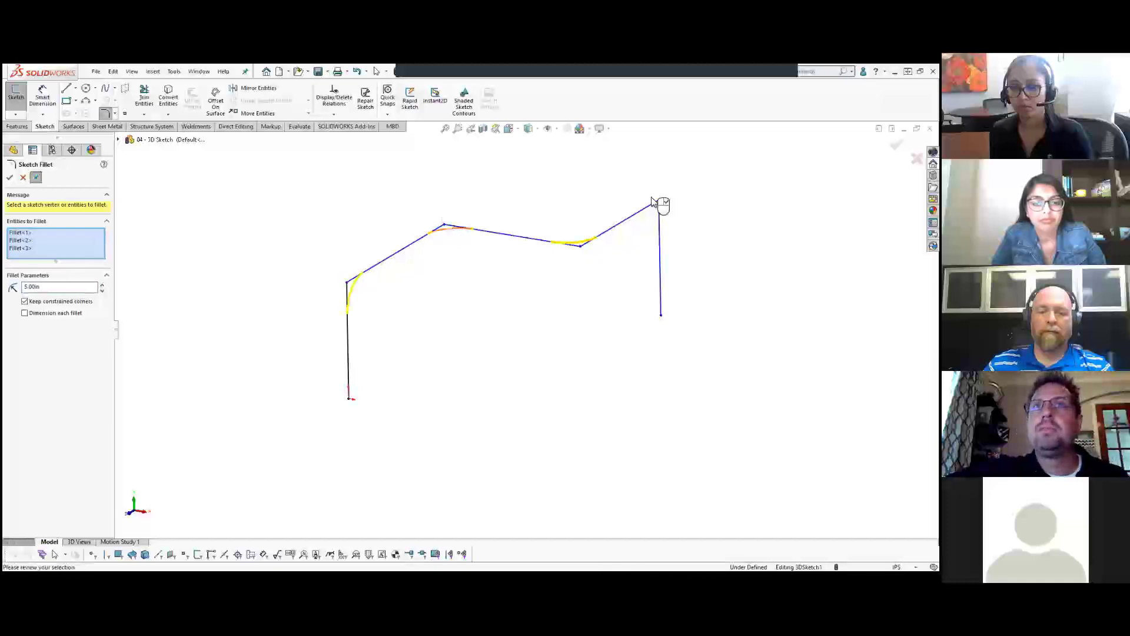
left_click(658, 201)
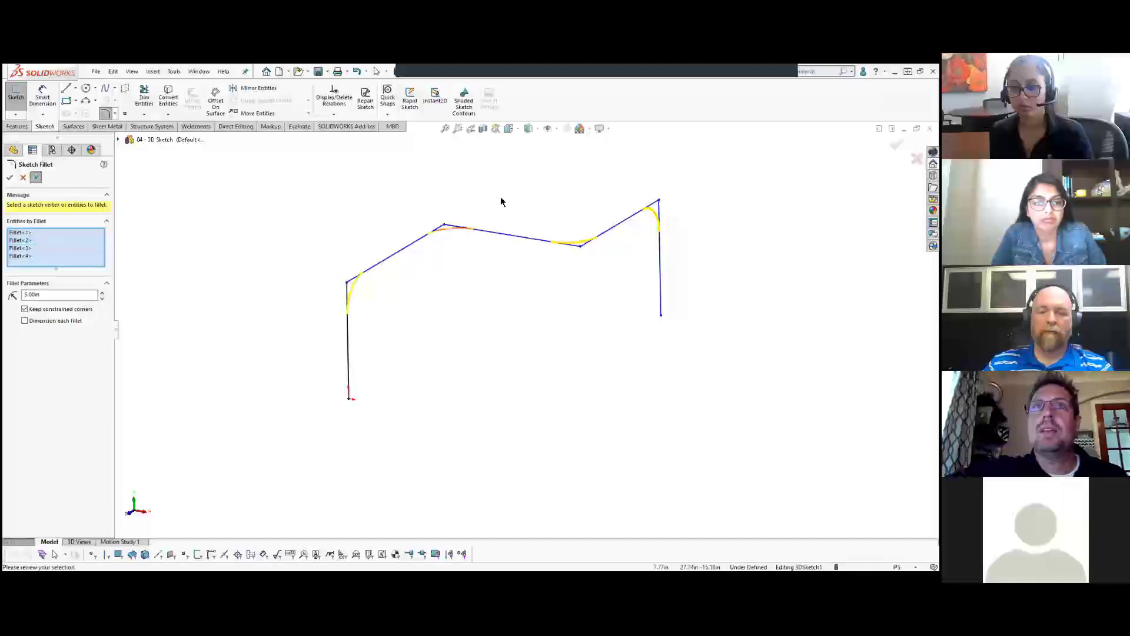
left_click(11, 178)
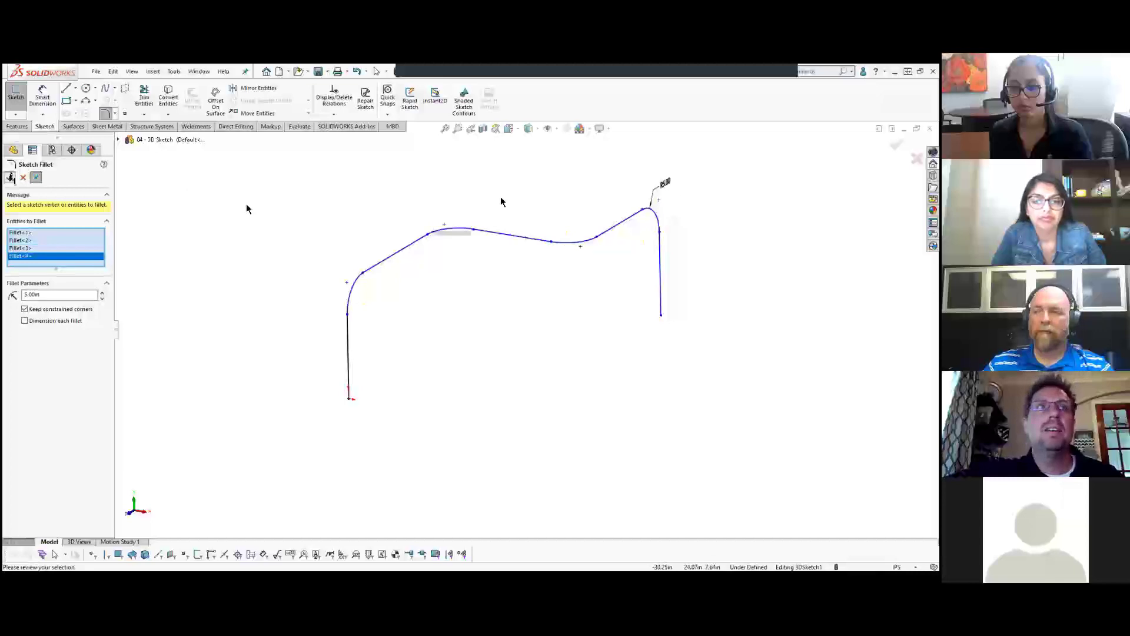
left_click(10, 177)
Step: Exit the sketch and sweep a 5 in circular profile along 3DSketch1 as a one-direction thin feature with 0.125 in walls
mouse_move(334, 218)
middle_mouse_down()
mouse_move(571, 227)
mouse_move(588, 254)
mouse_move(418, 263)
mouse_move(535, 284)
middle_mouse_up()
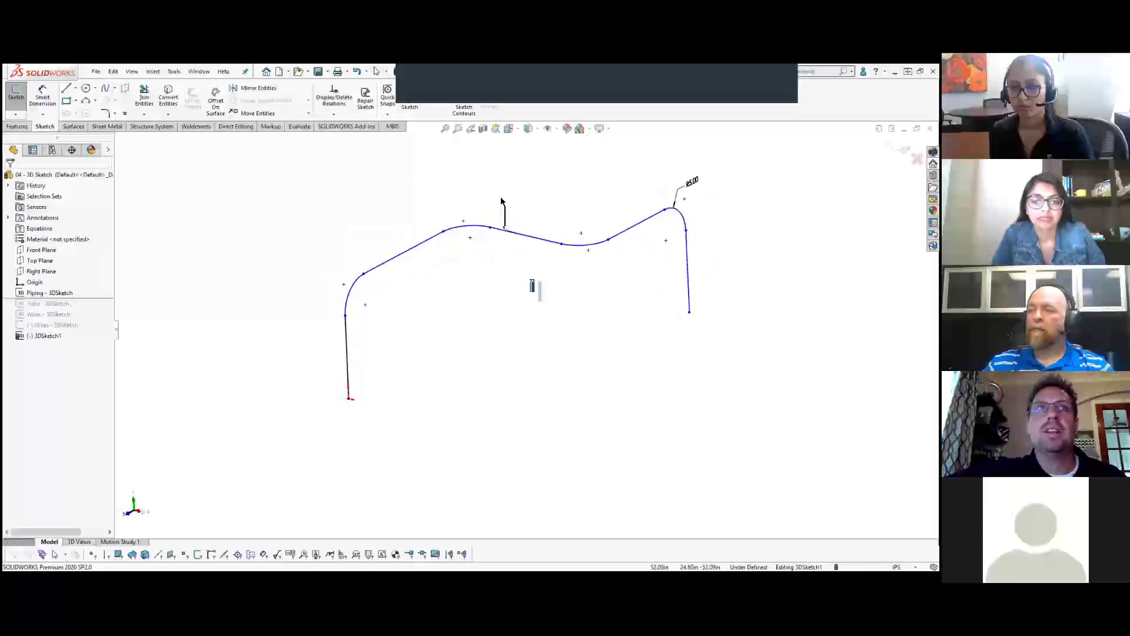
left_click(17, 99)
left_click(23, 126)
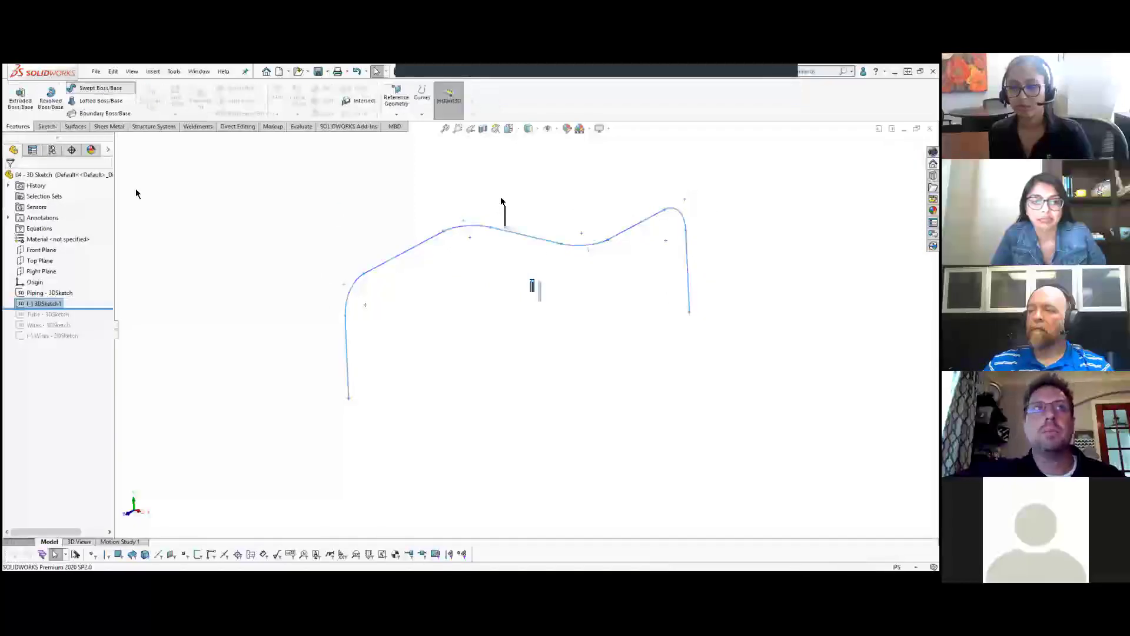
left_click(53, 214)
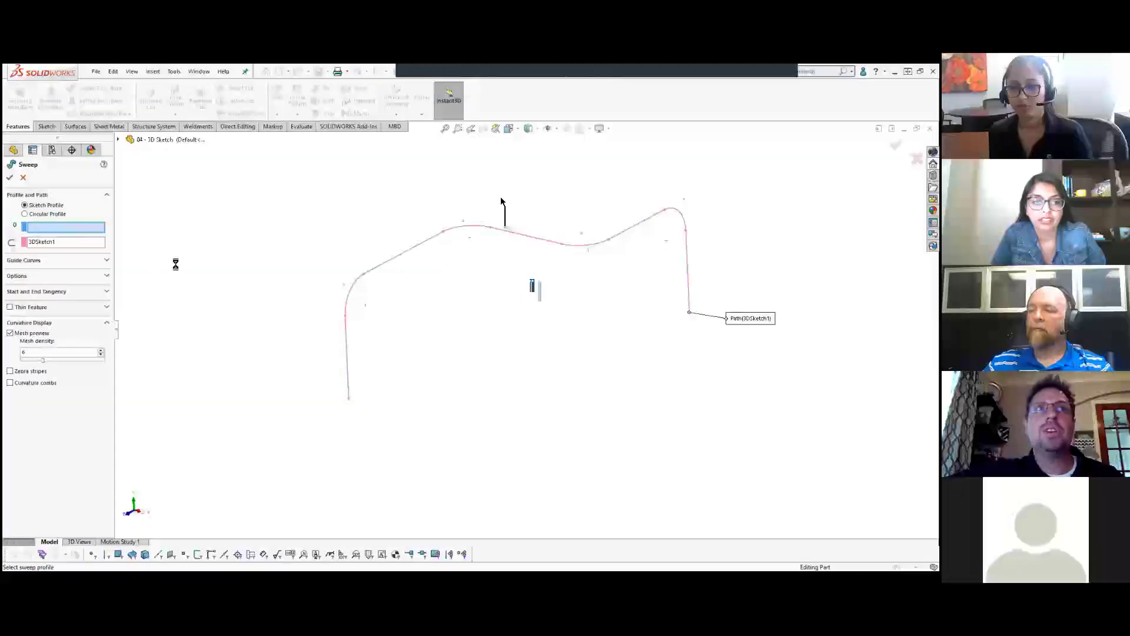
left_click(350, 348)
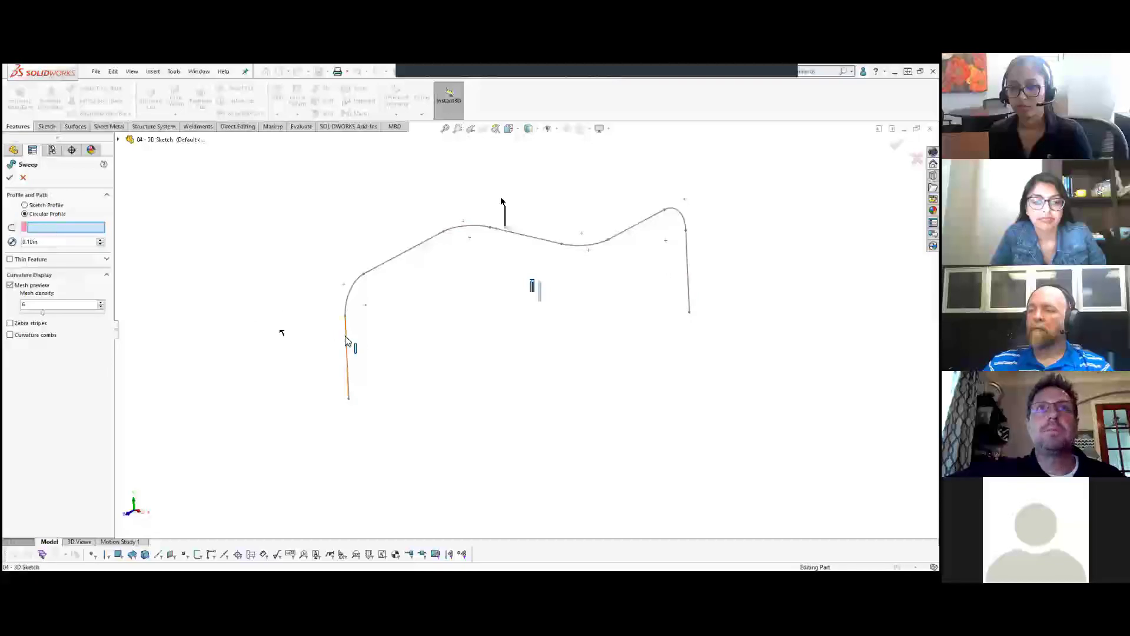
double_click(41, 243)
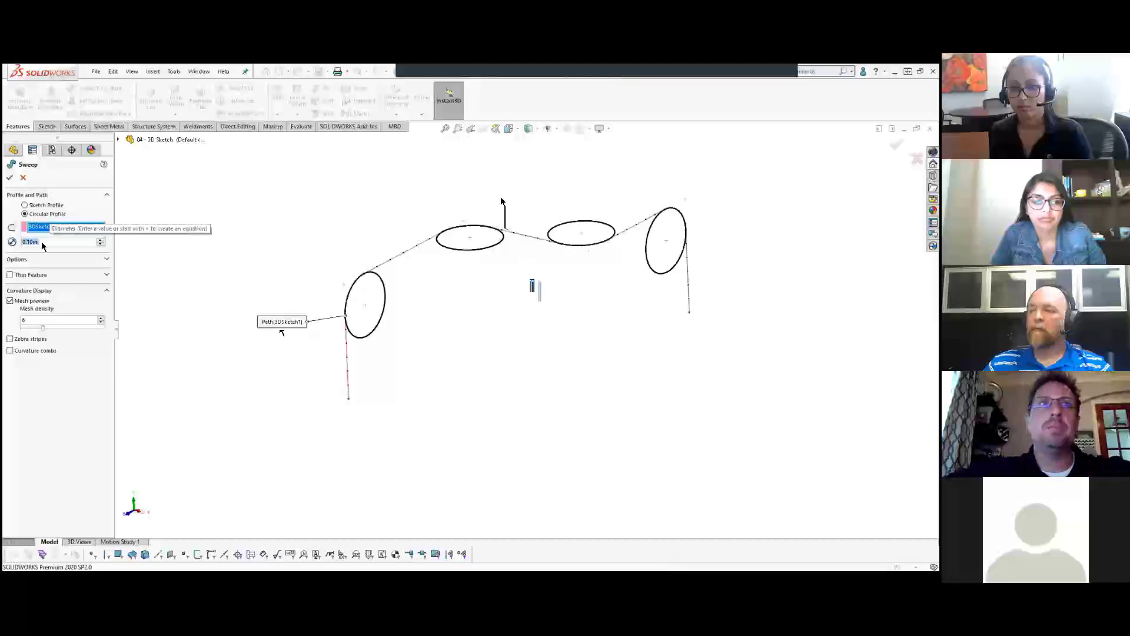
left_click(20, 304)
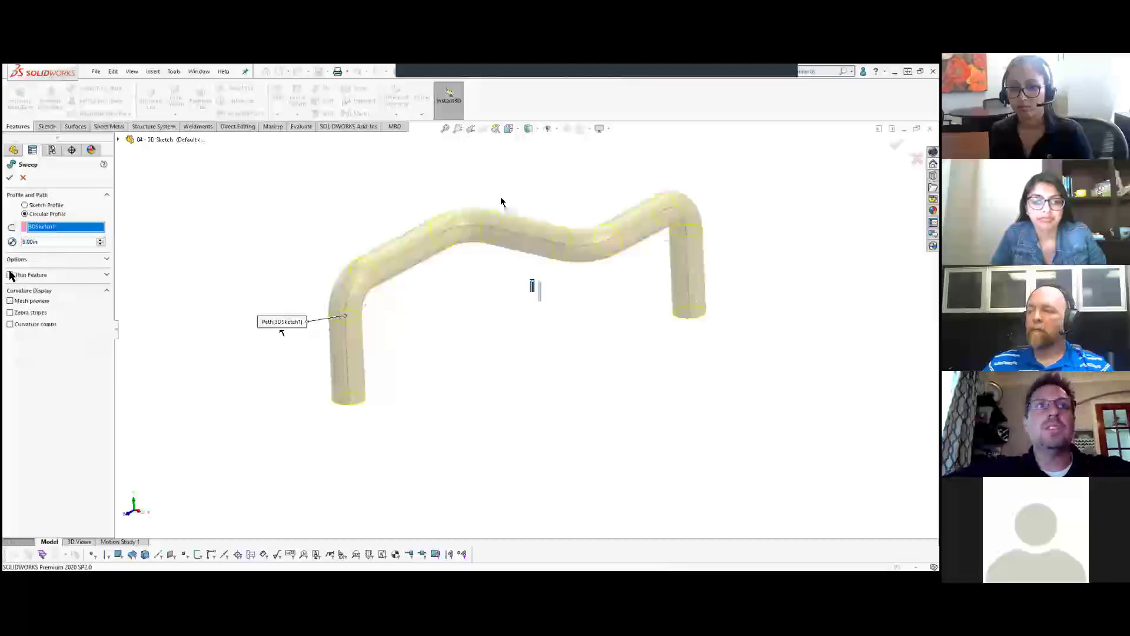
left_click(10, 275)
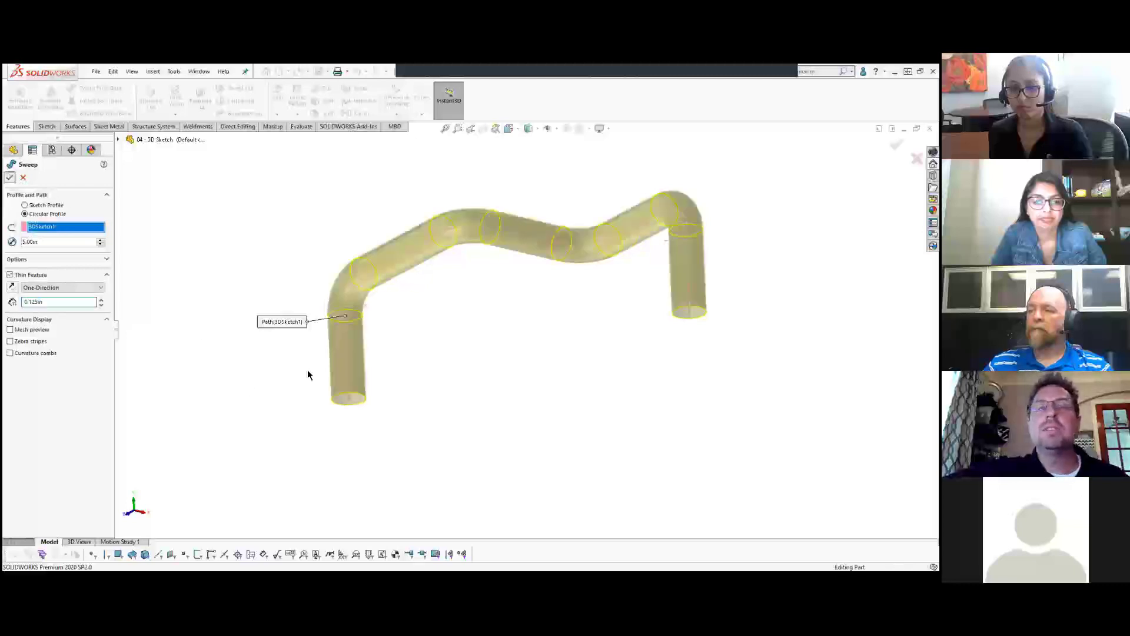
key("Return")
mouse_move(329, 265)
middle_mouse_down()
mouse_move(318, 234)
mouse_move(346, 337)
mouse_move(310, 242)
mouse_move(345, 424)
mouse_move(401, 474)
mouse_move(386, 459)
middle_mouse_up()
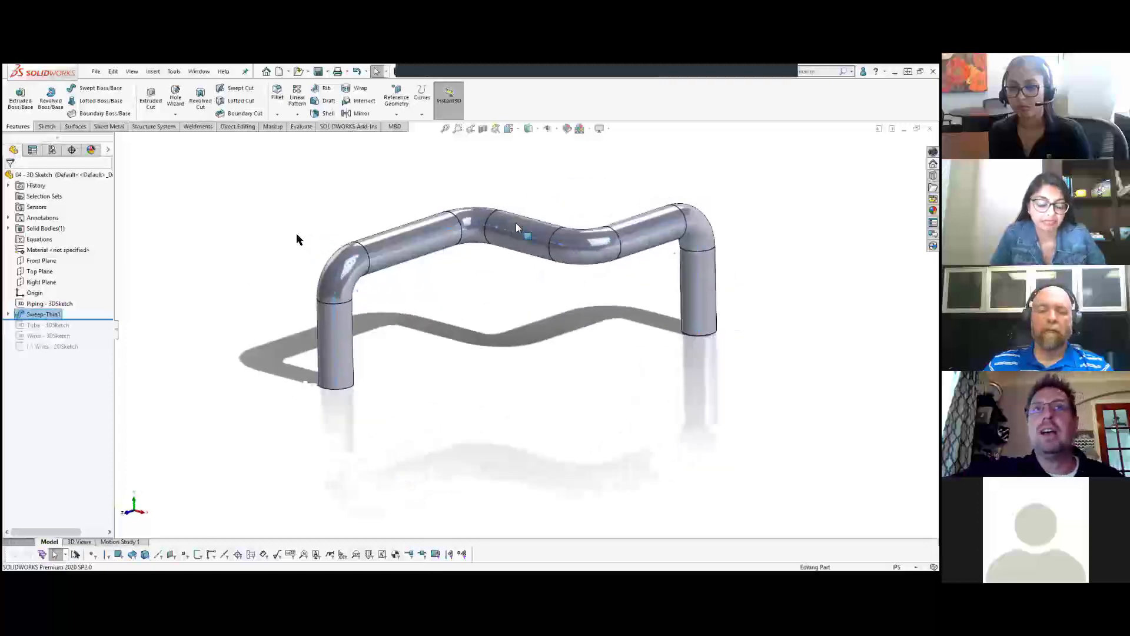
scroll(552, 222, "down", 1)
left_click(281, 230)
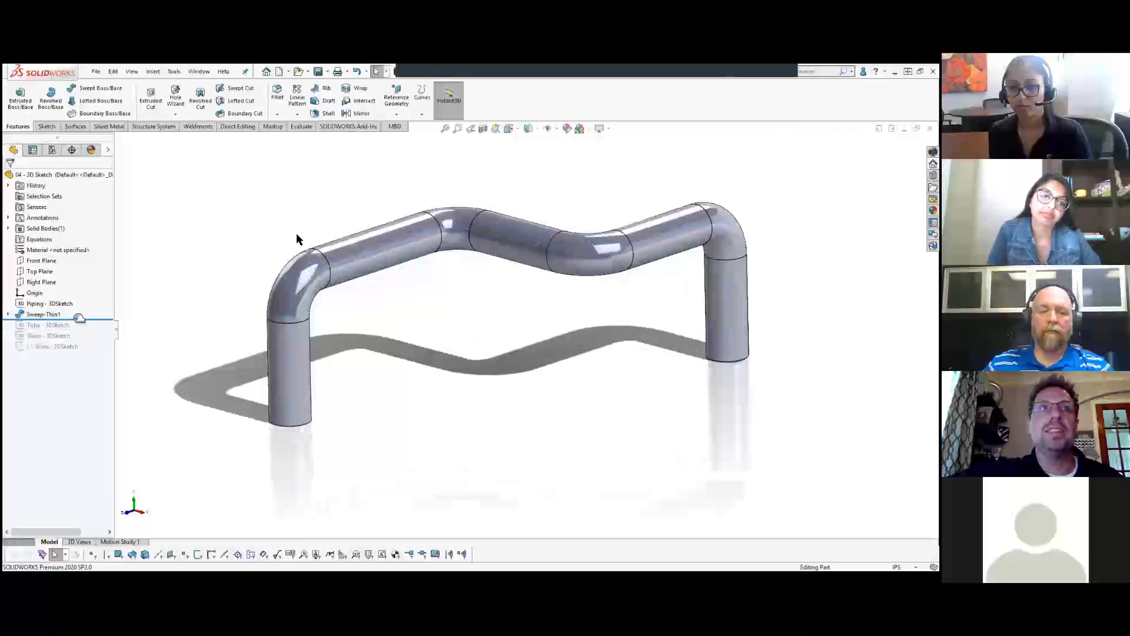
Step: Roll the feature history forward to include Tube - 3DSketch and examine the shape of its path up close
left_click_drag(78, 318, 52, 329)
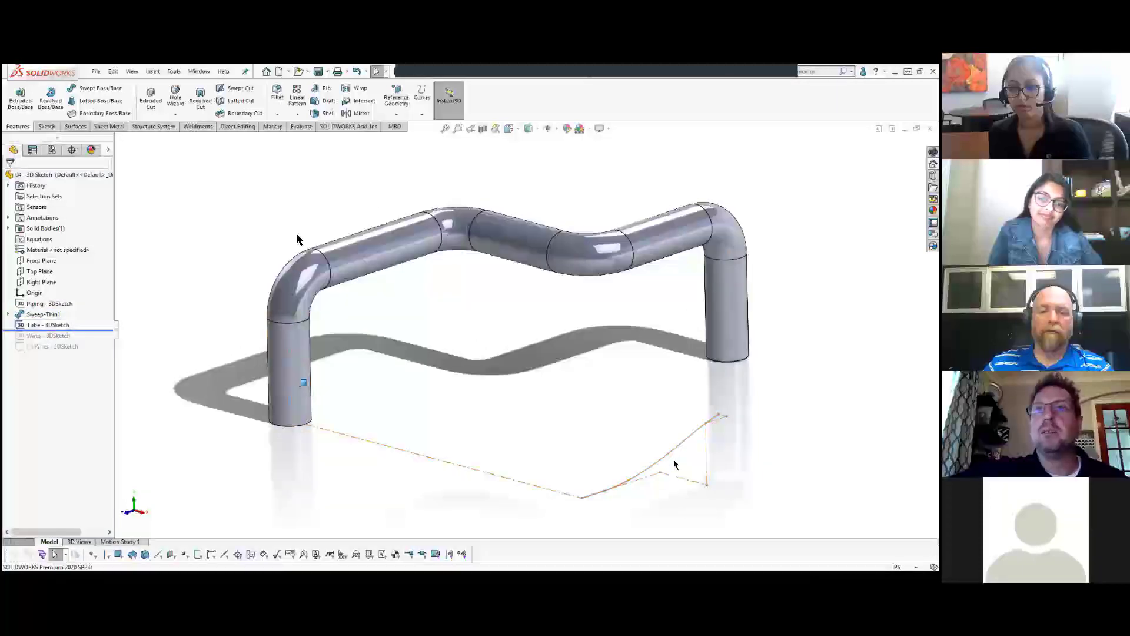
scroll(671, 456, "down", 3)
middle_click_drag(669, 452, 628, 449)
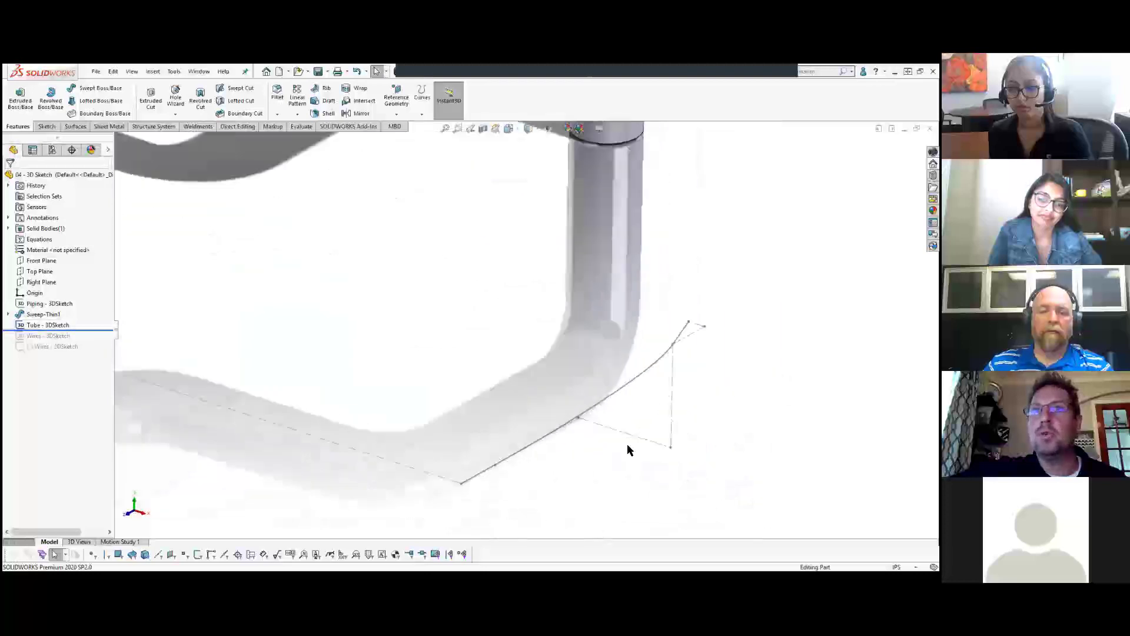
mouse_move(588, 415)
middle_mouse_down()
mouse_move(643, 447)
mouse_move(585, 412)
middle_mouse_up()
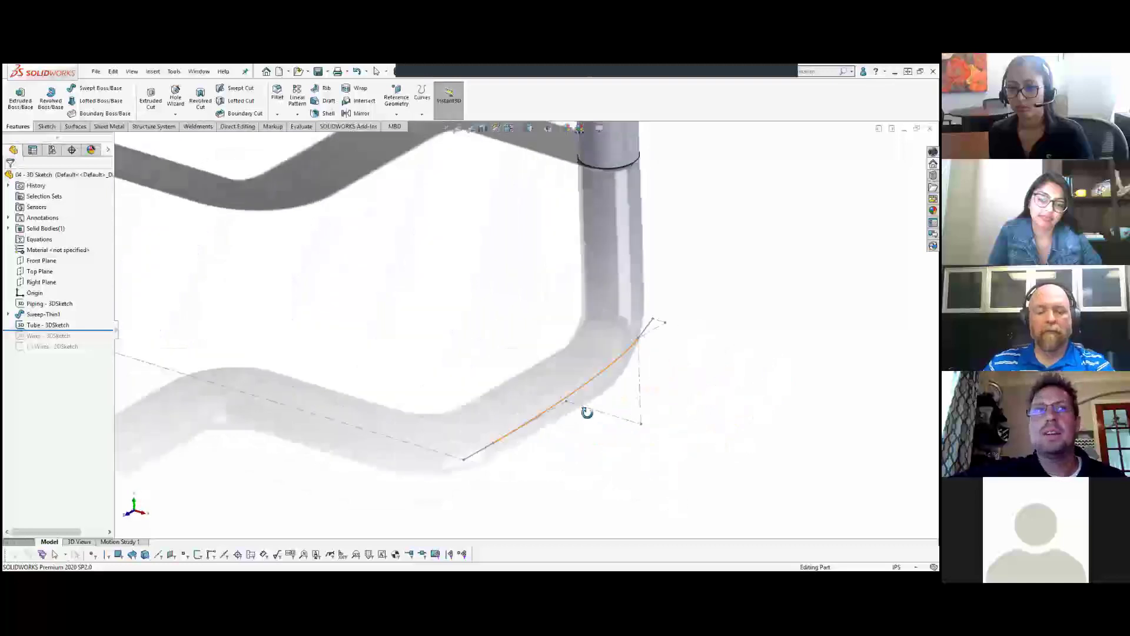
Step: Sweep a solid circular profile 1 in in diameter along the Tube - 3DSketch path
left_click(43, 325)
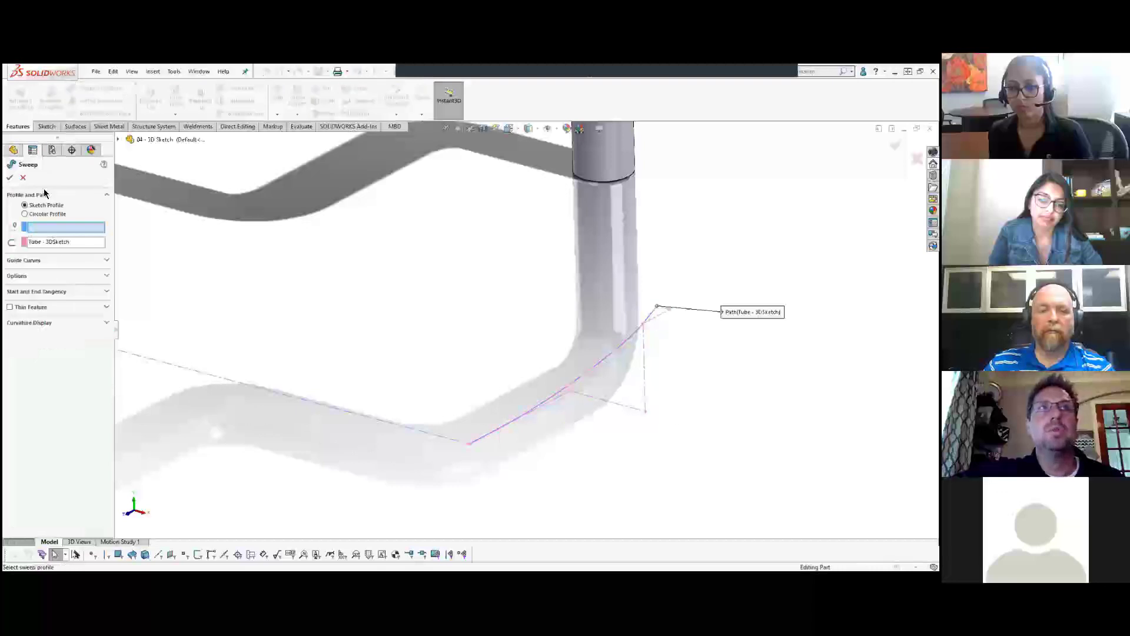
left_click(37, 215)
left_click_drag(56, 243, 4, 240)
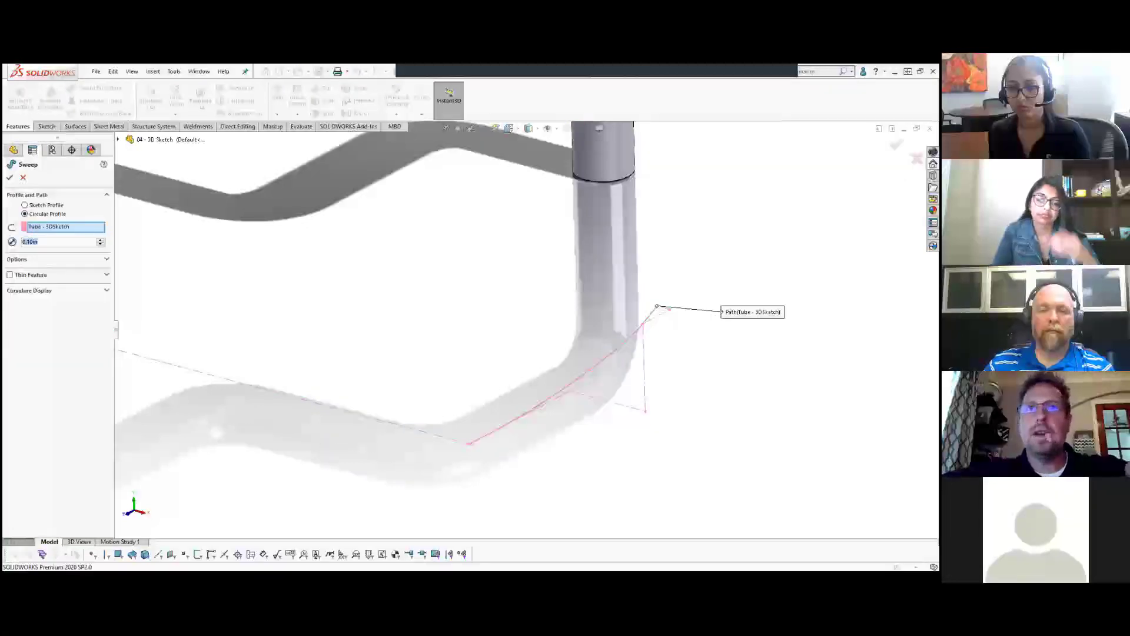
left_click(10, 178)
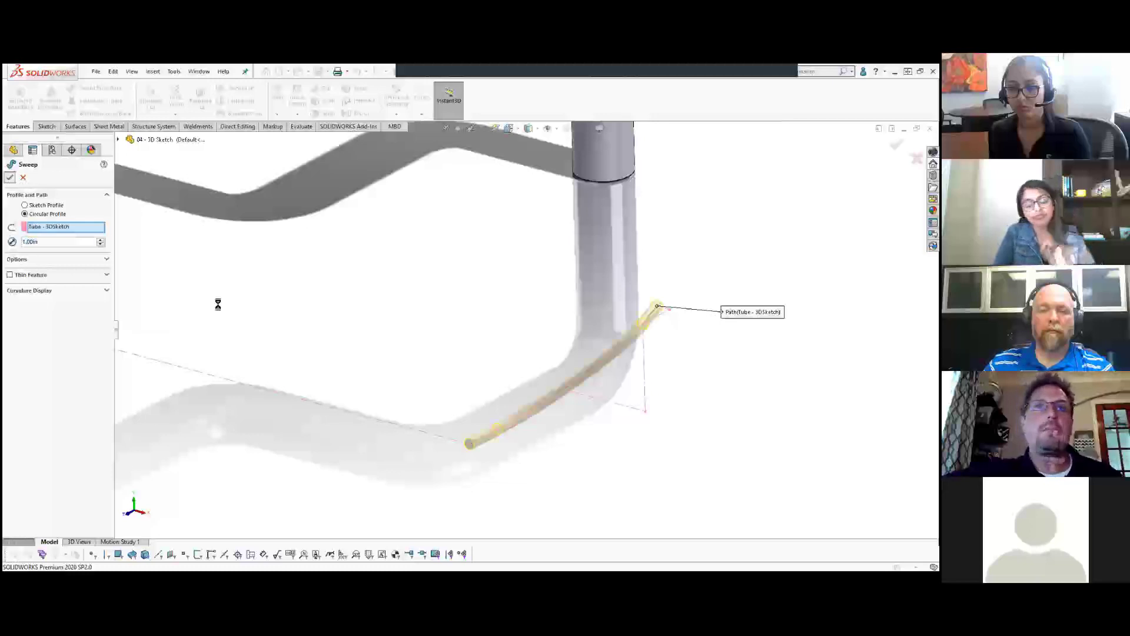
Step: Roll the history forward to include both Wires sketches and sweep Wires - 2DSketch along the Wires - 3DSketch path
middle_click_drag(504, 433, 568, 442)
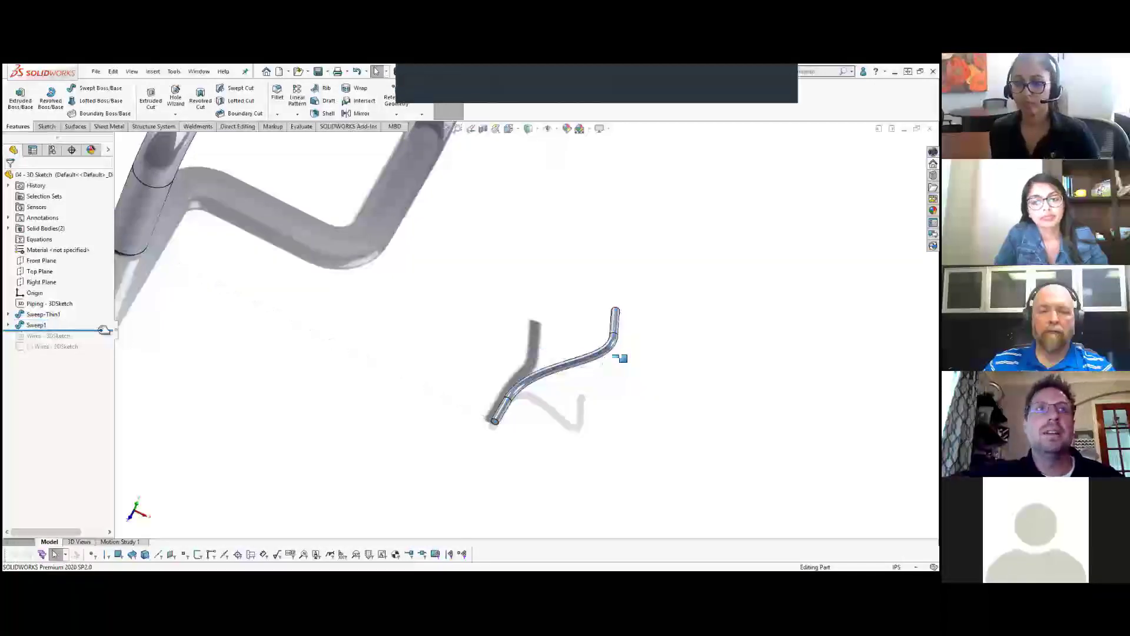
left_click_drag(106, 332, 106, 353)
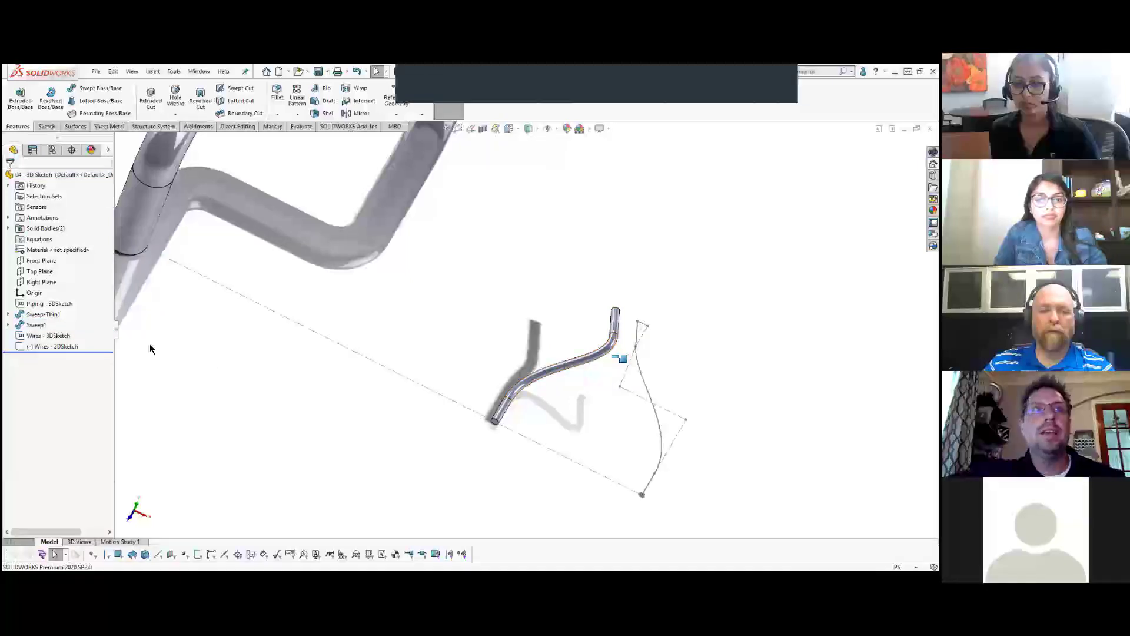
left_click(43, 338)
left_click(49, 346, "ctrl")
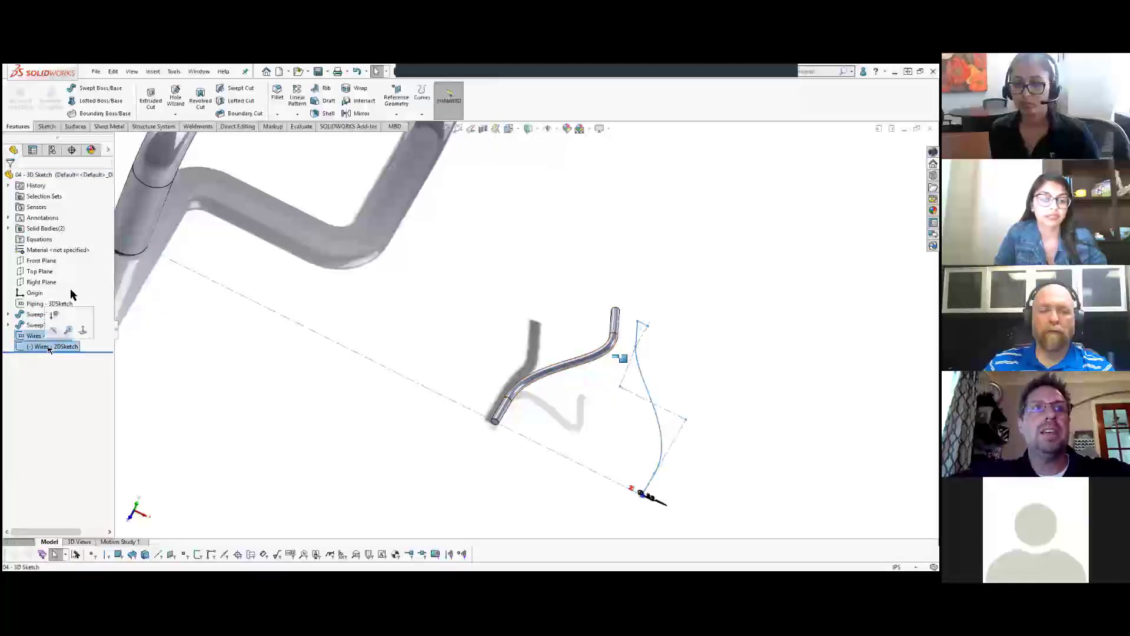
left_click(99, 88)
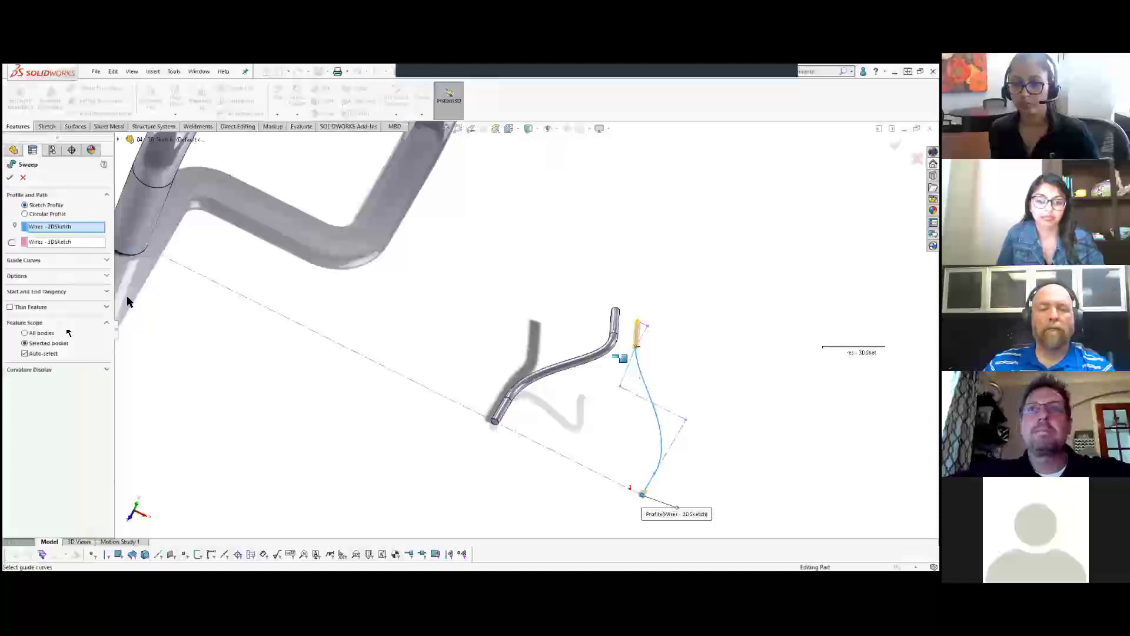
left_click(10, 176)
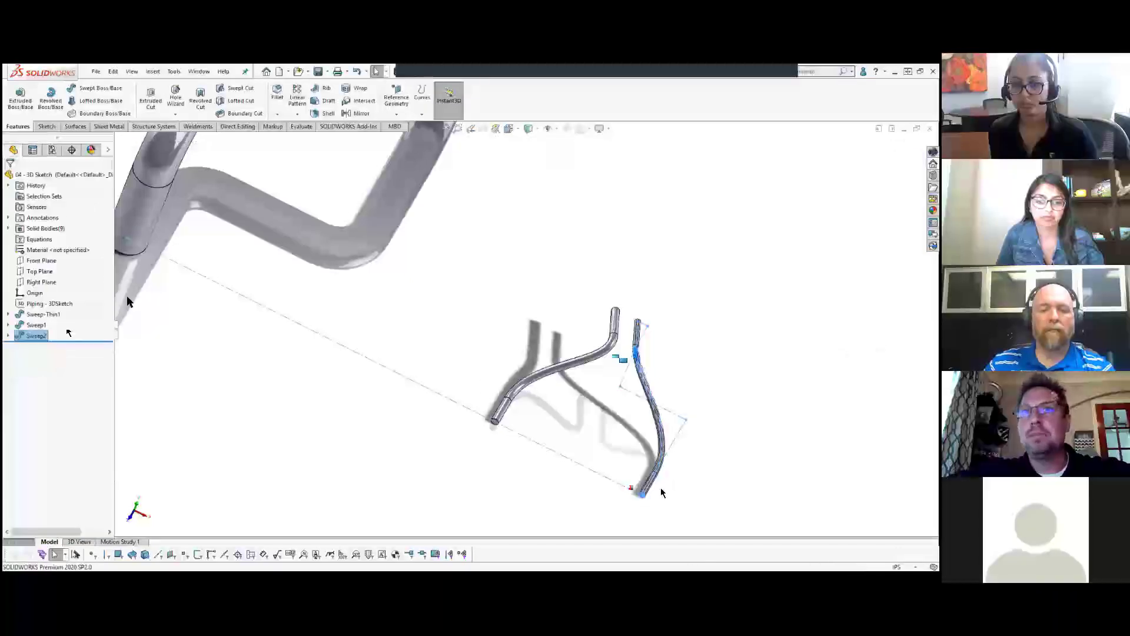
Step: Examine the swept wire bundle's end profile and its routing beside the tube from several angles
scroll(542, 412, "down", 5)
scroll(545, 415, "down", 3)
middle_click_drag(550, 421, 596, 393)
scroll(623, 398, "up", 8)
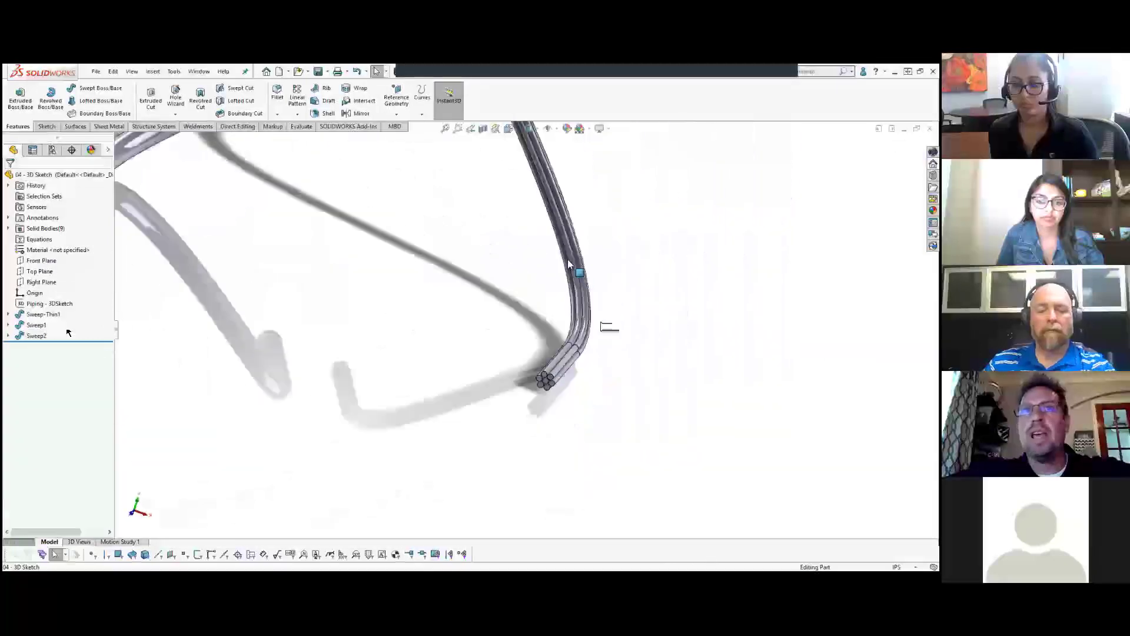
scroll(504, 184, "down", 1)
scroll(504, 183, "down", 3)
middle_click_drag(497, 184, 460, 267)
scroll(473, 333, "up", 5)
middle_click_drag(470, 332, 584, 281, "ctrl")
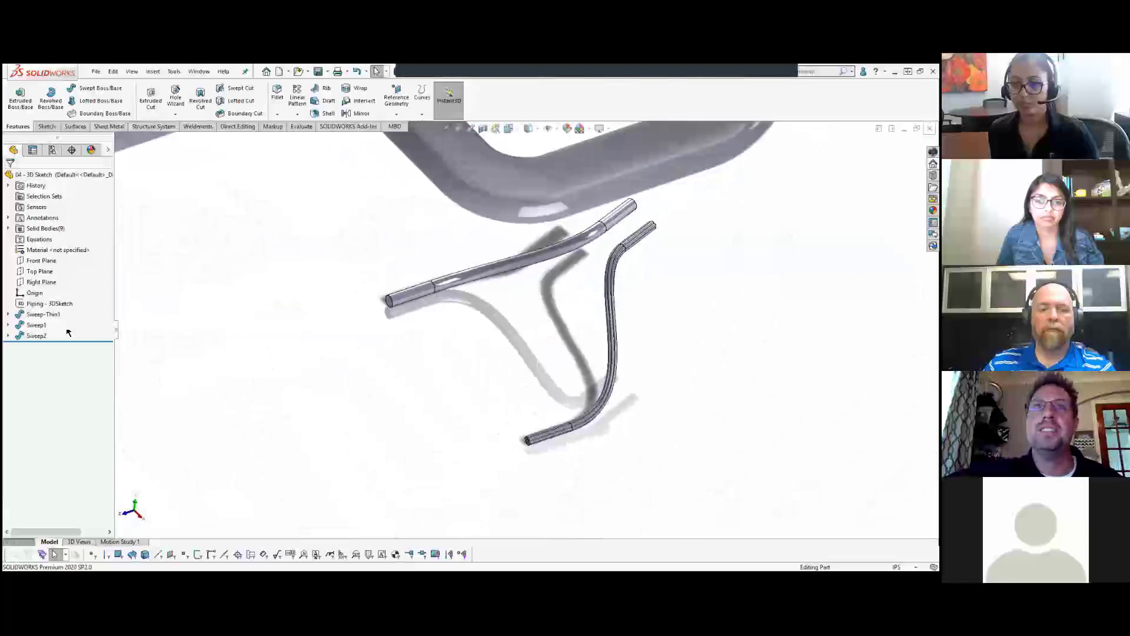
Step: Close the 04 - 3D Sketch part without saving and open 3DSketch1 of the weldment frame for editing
left_click(929, 128)
left_click(478, 333)
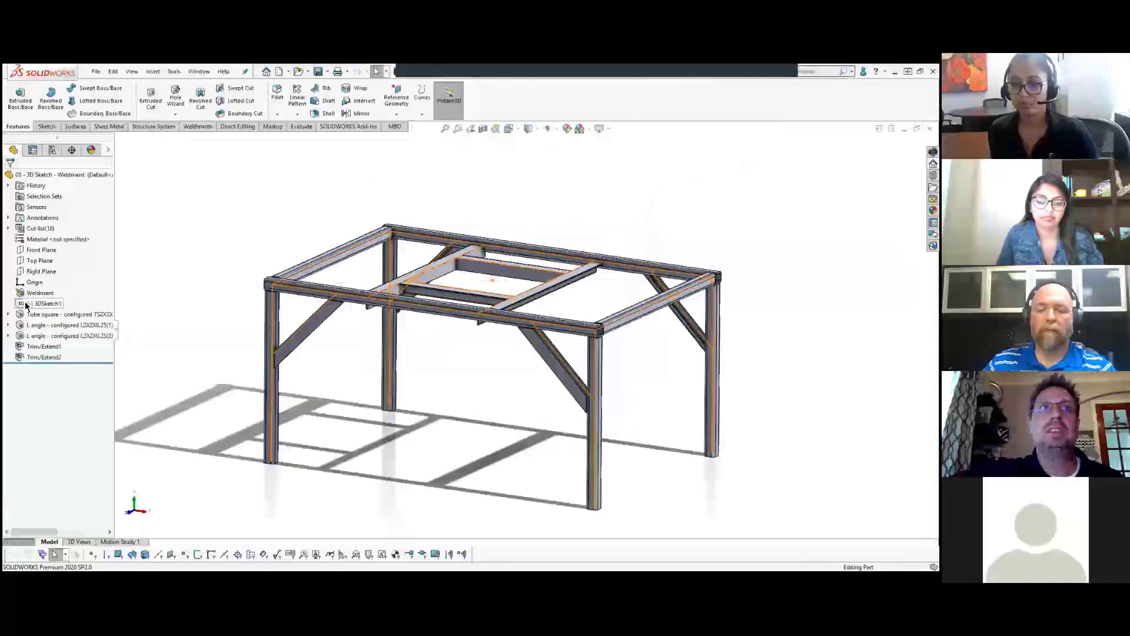
mouse_move(380, 275)
middle_mouse_down()
mouse_move(301, 242)
mouse_move(369, 277)
middle_mouse_up()
left_click(43, 302)
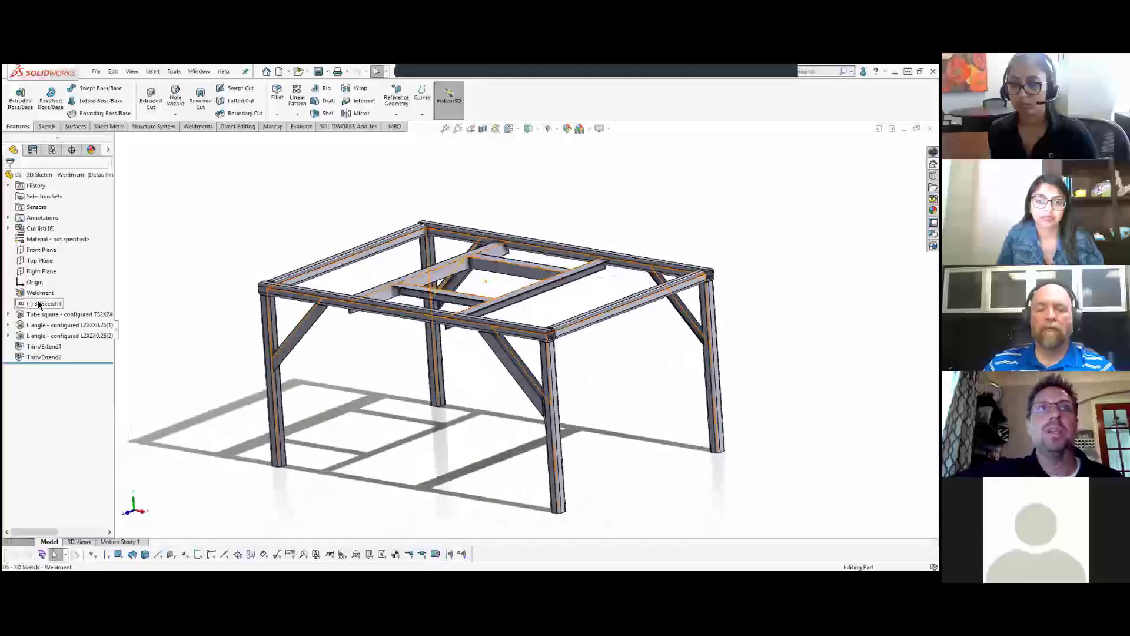
left_click(50, 274)
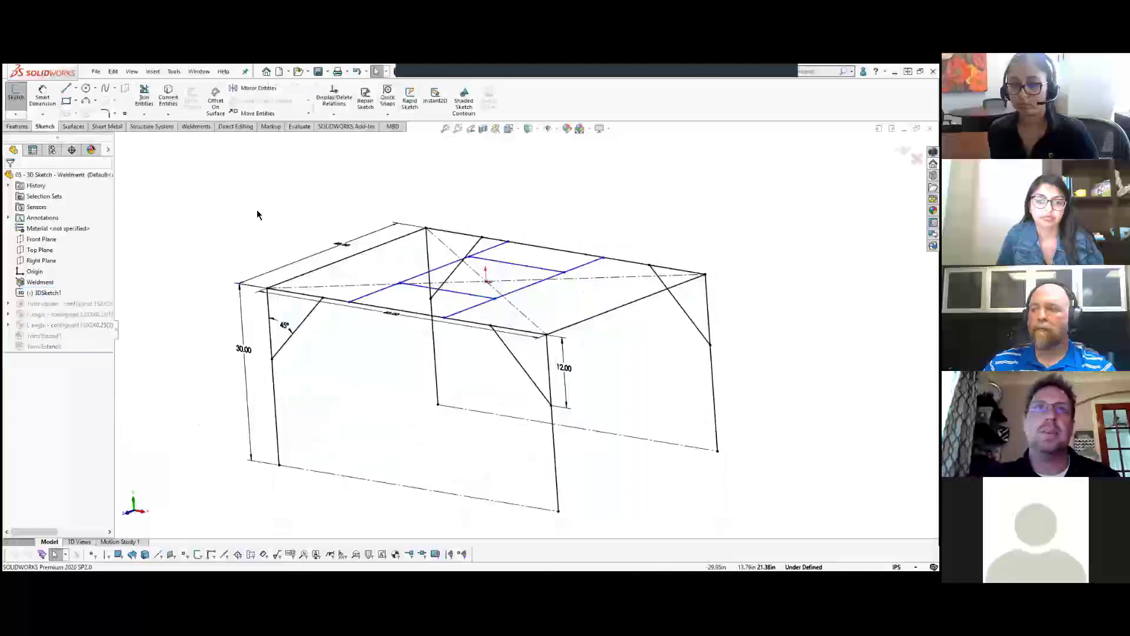
Step: Inspect the weldment's 3D layout, rebuild out of the sketch and close the weldment part without saving
mouse_move(380, 271)
middle_mouse_down()
mouse_move(391, 252)
mouse_move(313, 328)
middle_mouse_up()
middle_click_drag(539, 223, 543, 224)
key("ctrl+b")
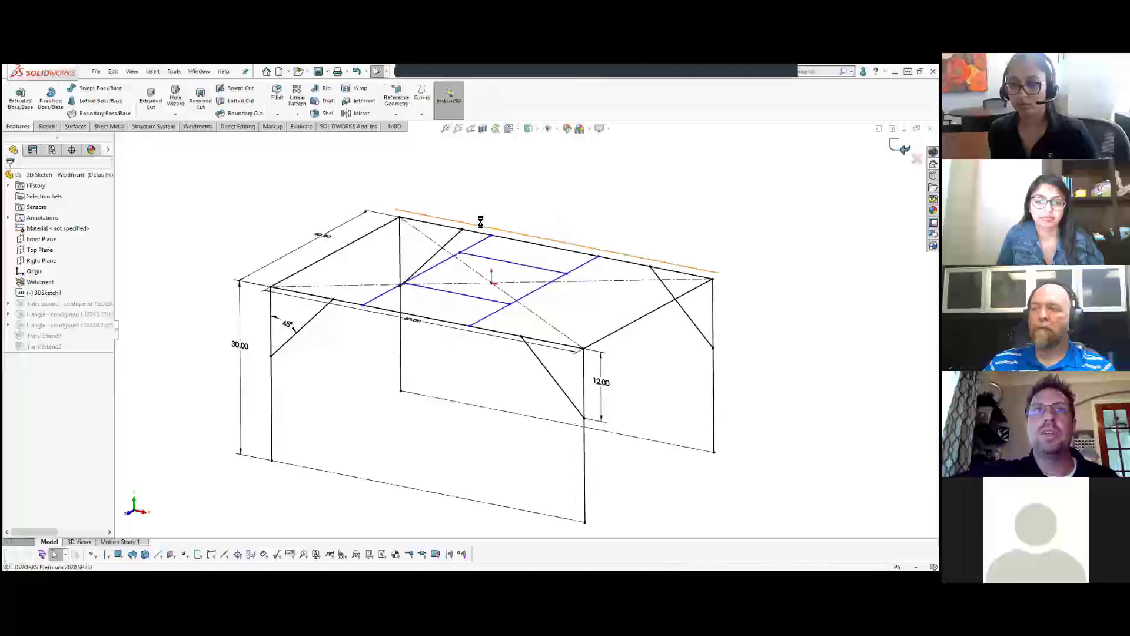
mouse_move(607, 196)
middle_mouse_down()
mouse_move(549, 178)
mouse_move(620, 195)
middle_mouse_up()
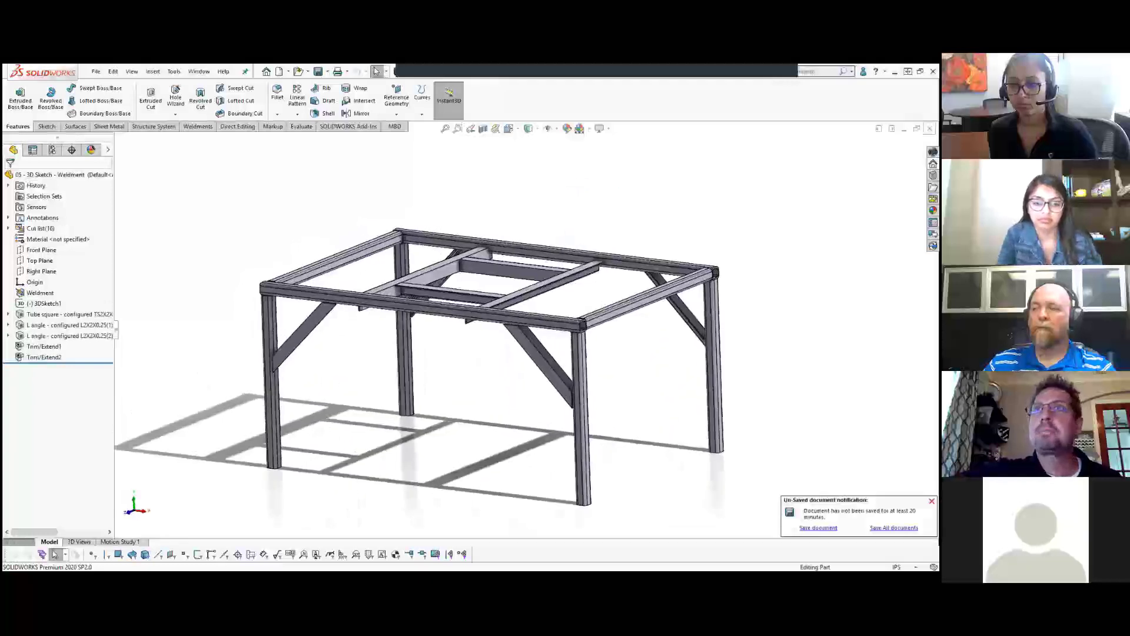
left_click(930, 128)
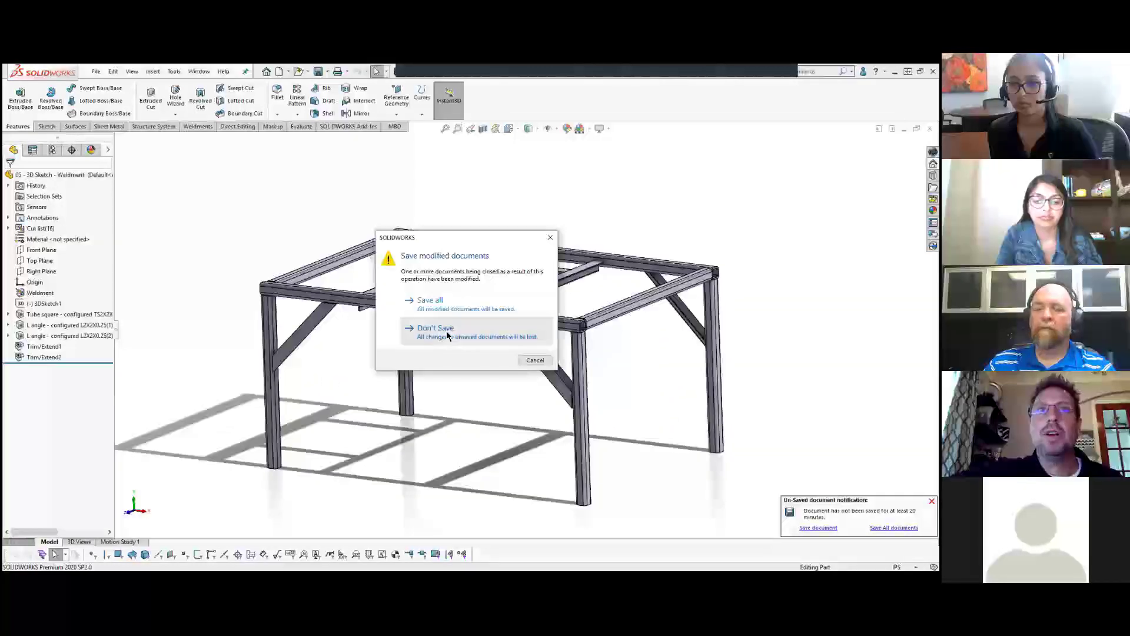
left_click(447, 333)
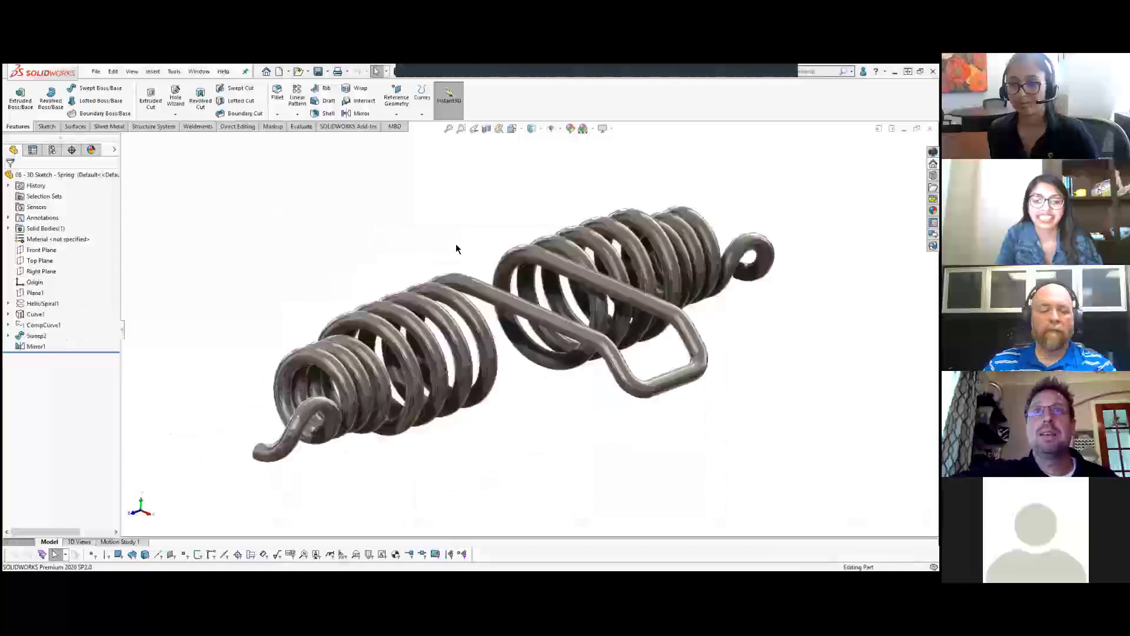
Step: Examine the double torsion spring and highlight its Helix/Spiral1 and CompCurve1 path curves
scroll(663, 317, "down", 1)
scroll(530, 281, "up", 1)
middle_click_drag(416, 250, 413, 243)
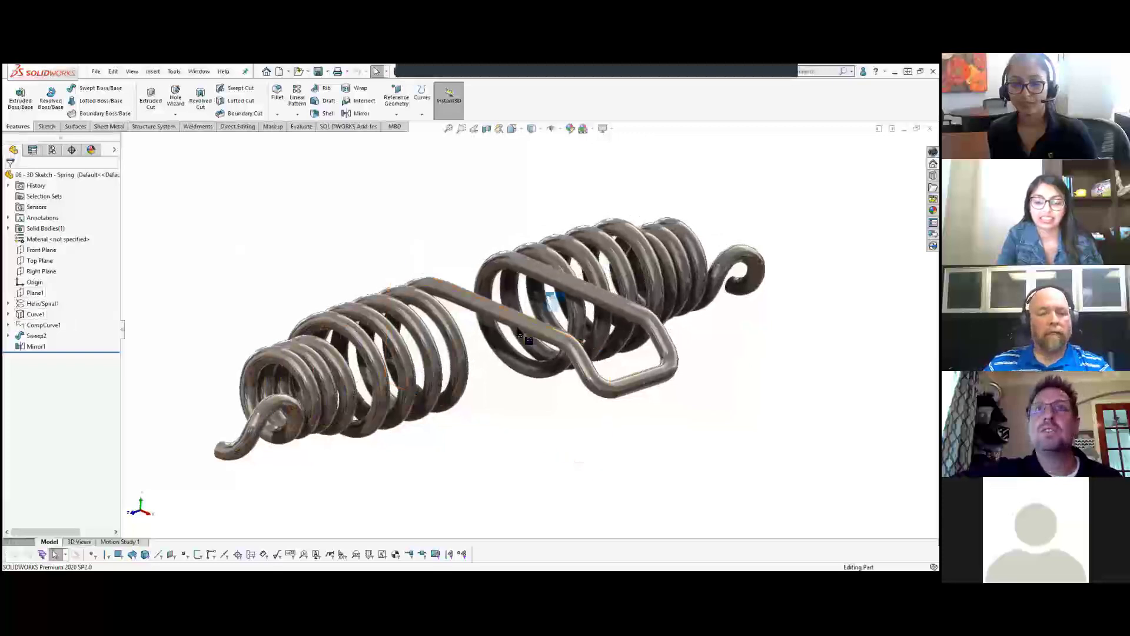
left_click(39, 303)
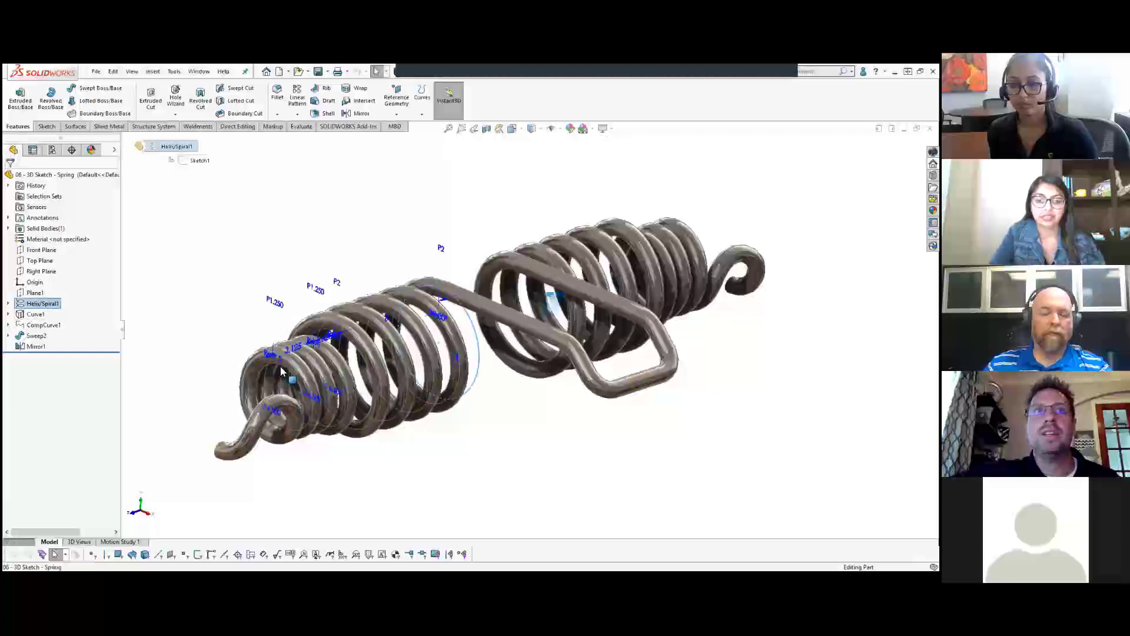
left_click(34, 325)
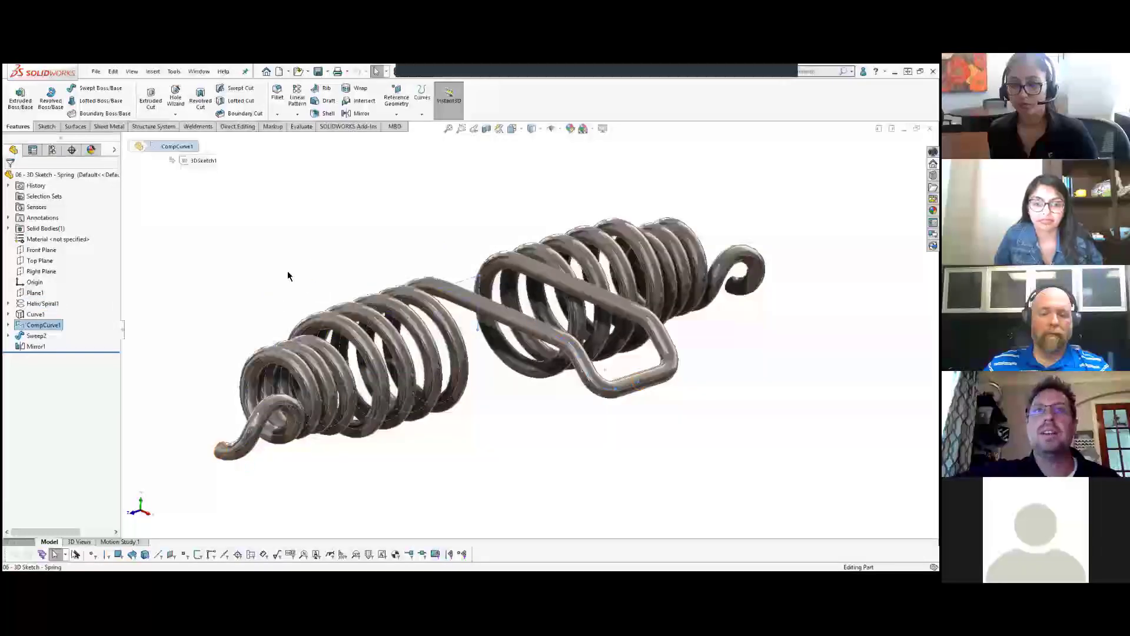
left_click(329, 263)
middle_click_drag(330, 262, 477, 323)
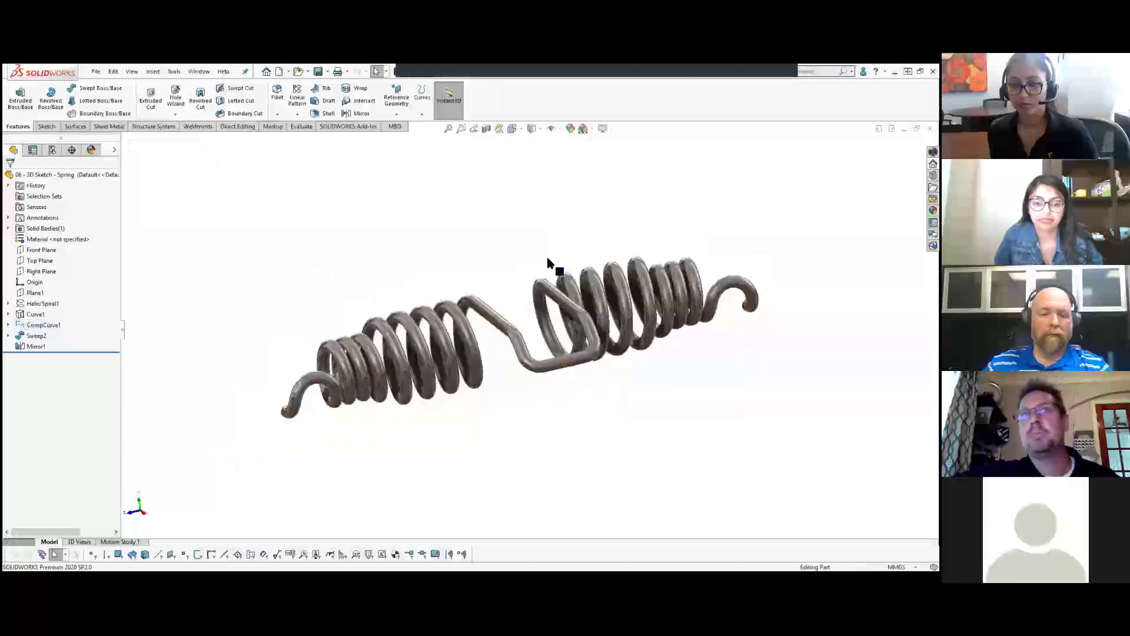
middle_click_drag(393, 281, 542, 277)
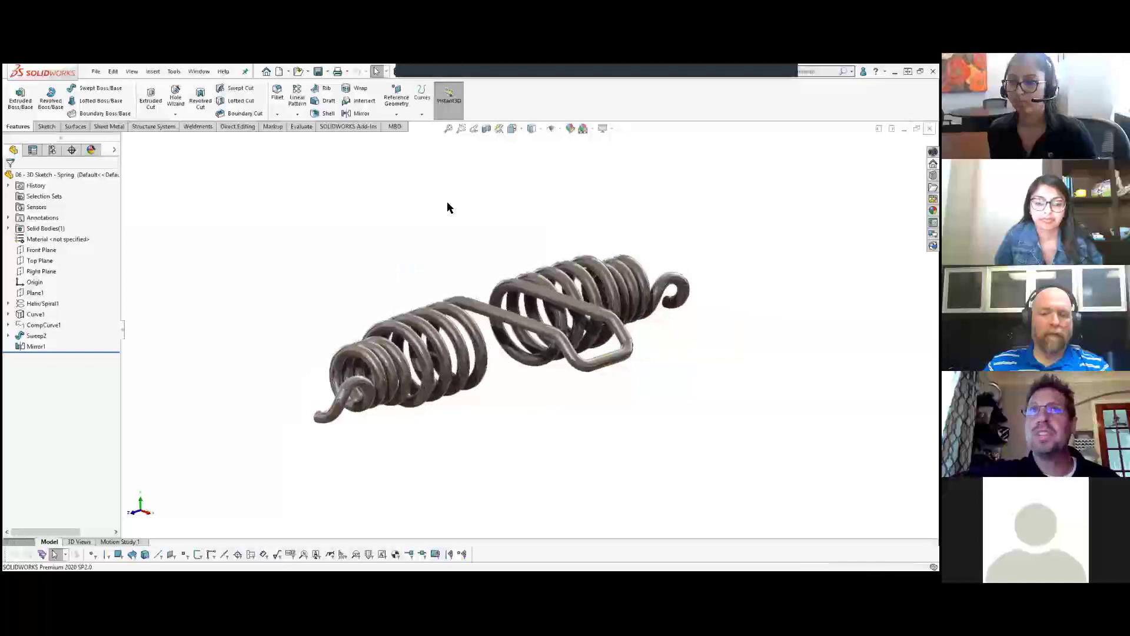
Step: Switch to the wave spring washer part and open the equation driven curve in Surface-Loft2's 3DSketch1
key("ctrl+Tab")
middle_click_drag(488, 329, 517, 349)
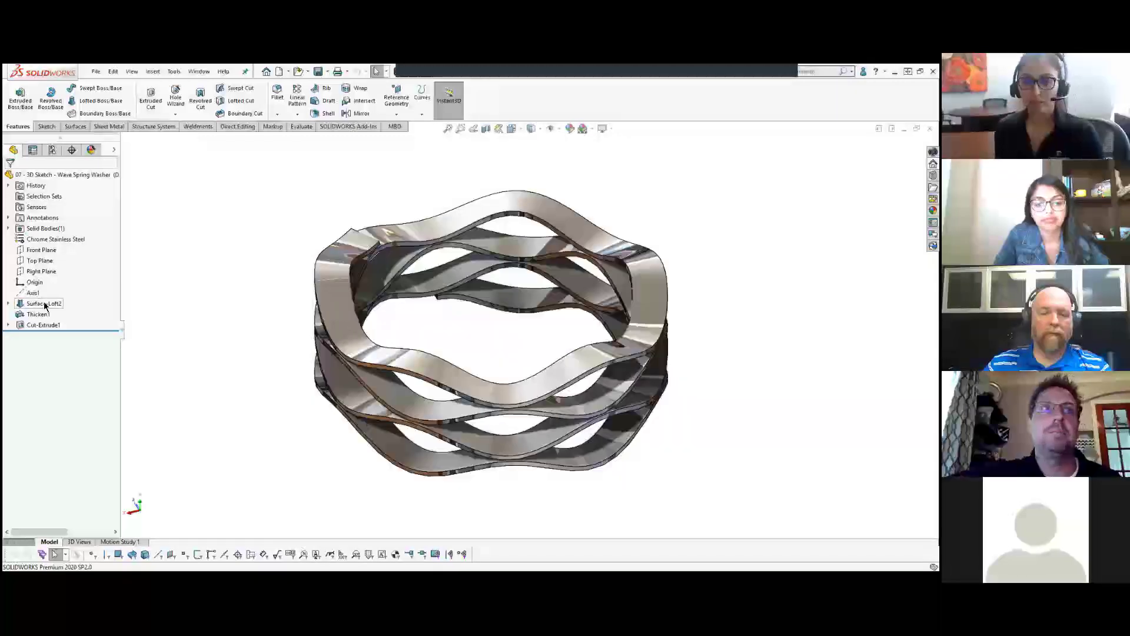
left_click(10, 303)
left_click(46, 315)
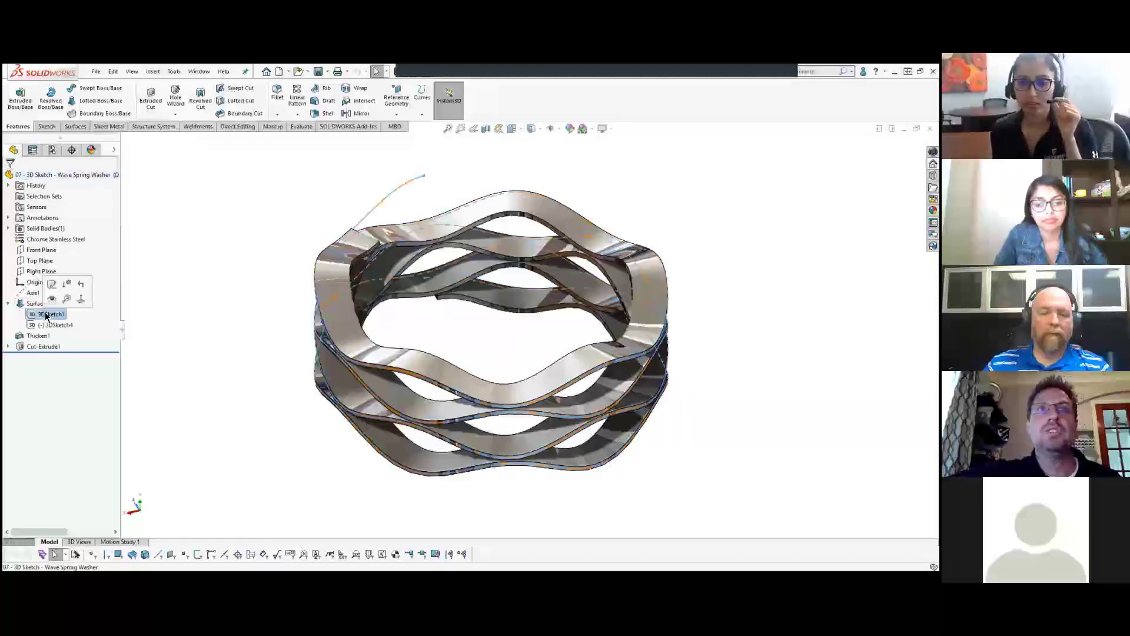
left_click(52, 283)
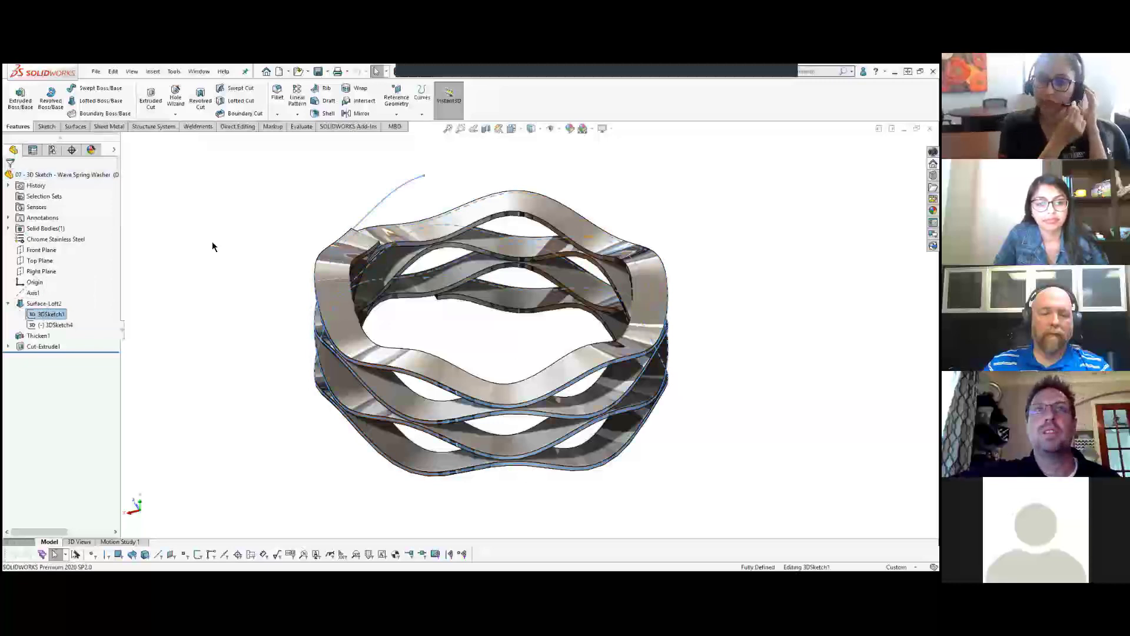
left_click(383, 203)
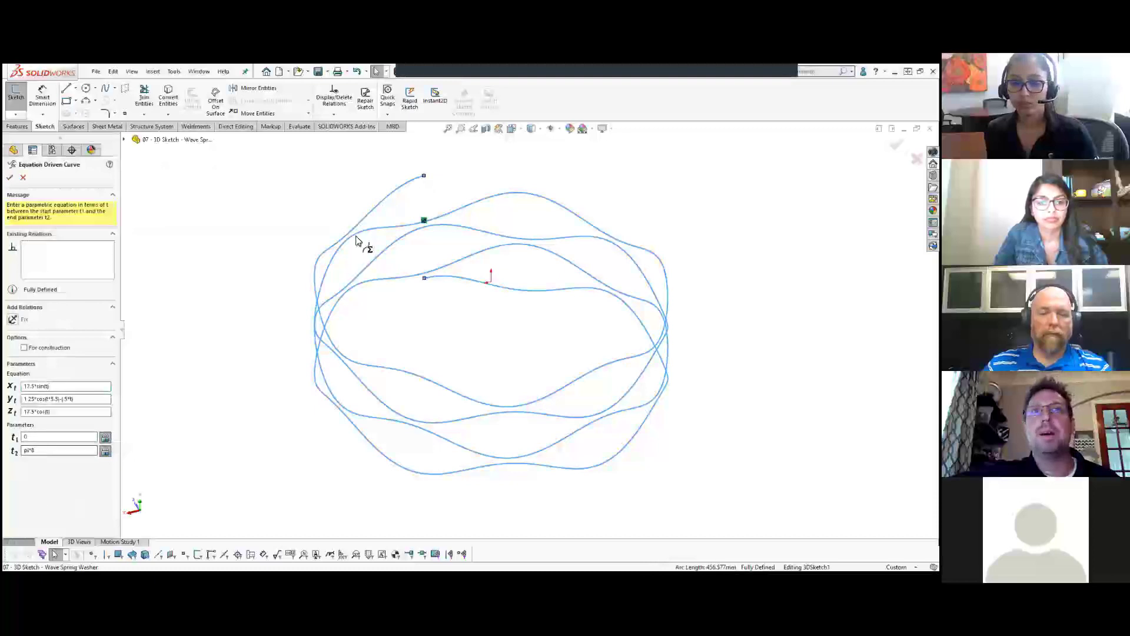
Step: Leave 3DSketch1 after examining its curve shape and parameters, and close the wave spring washer part without saving
middle_click_drag(449, 266, 448, 394)
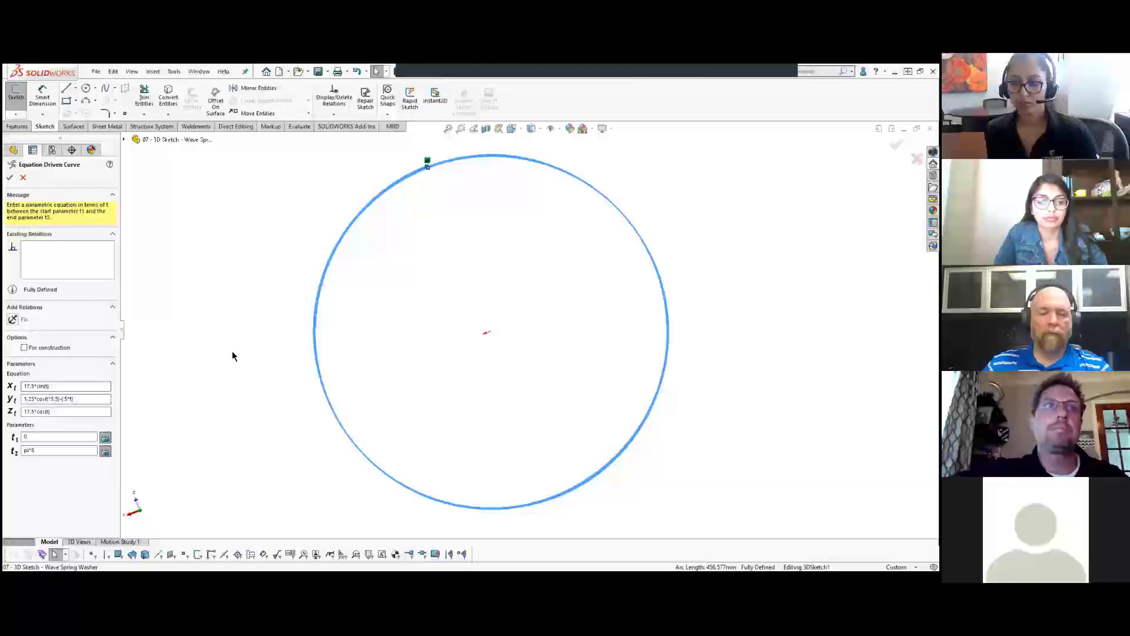
middle_click_drag(471, 312, 454, 200)
left_click(31, 437)
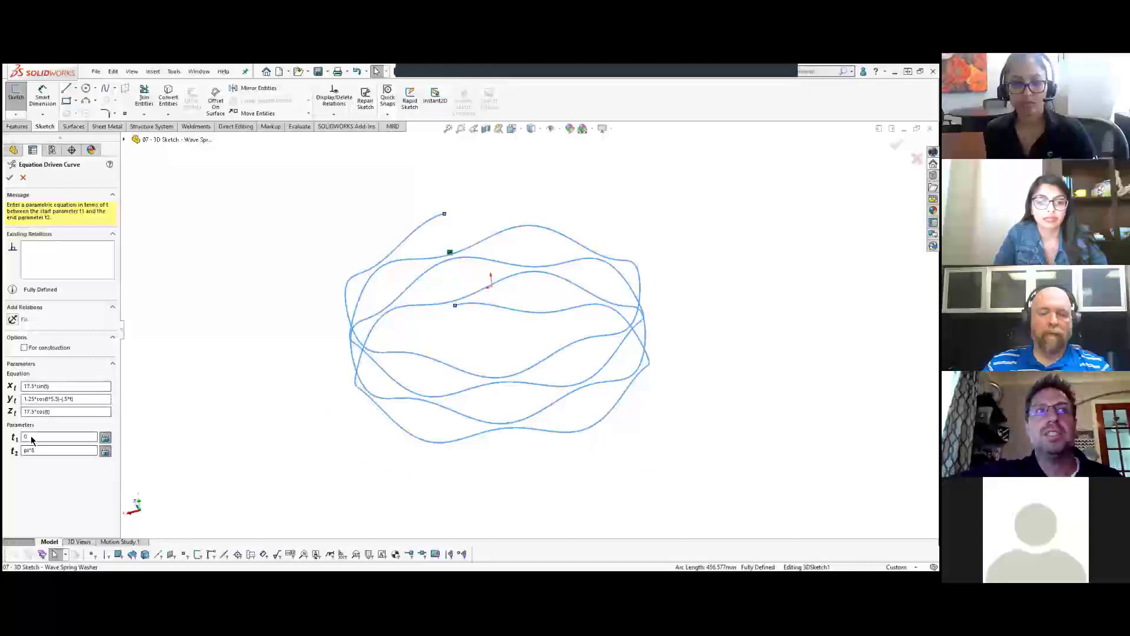
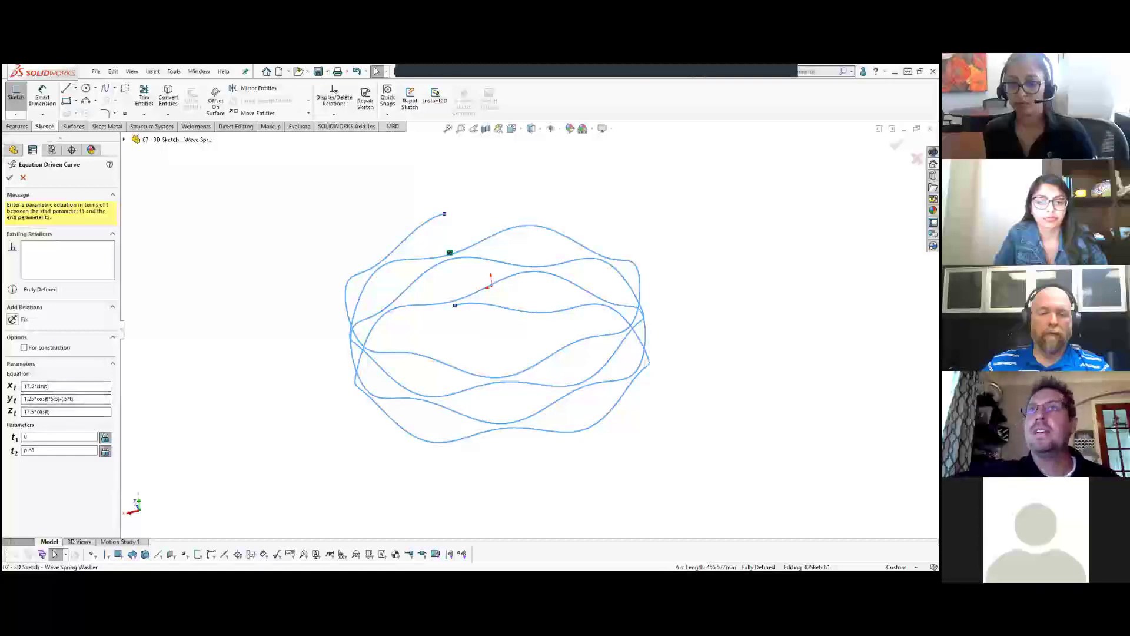
key("Return")
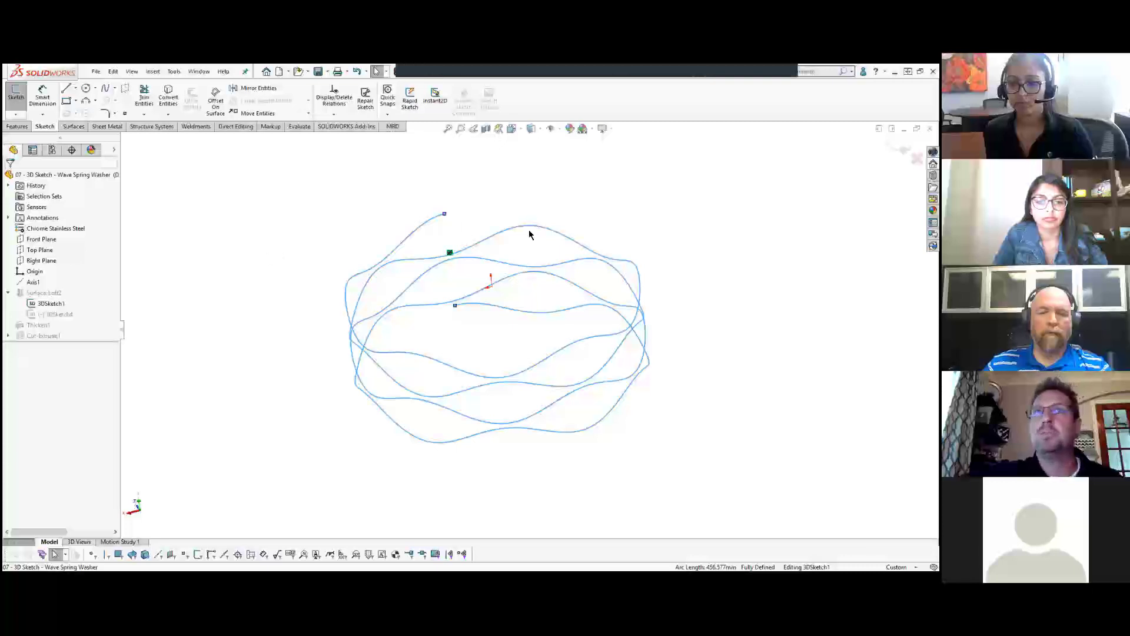
left_click(901, 147)
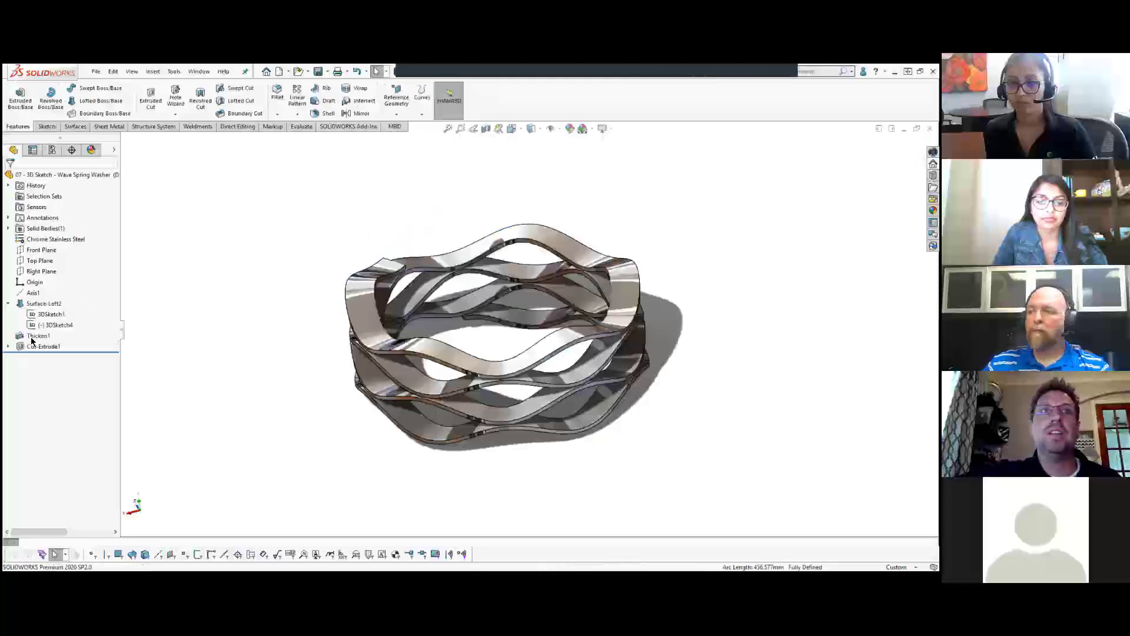
mouse_move(362, 256)
middle_mouse_down()
mouse_move(375, 307)
mouse_move(439, 235)
mouse_move(520, 272)
mouse_move(548, 223)
mouse_move(549, 170)
middle_mouse_up()
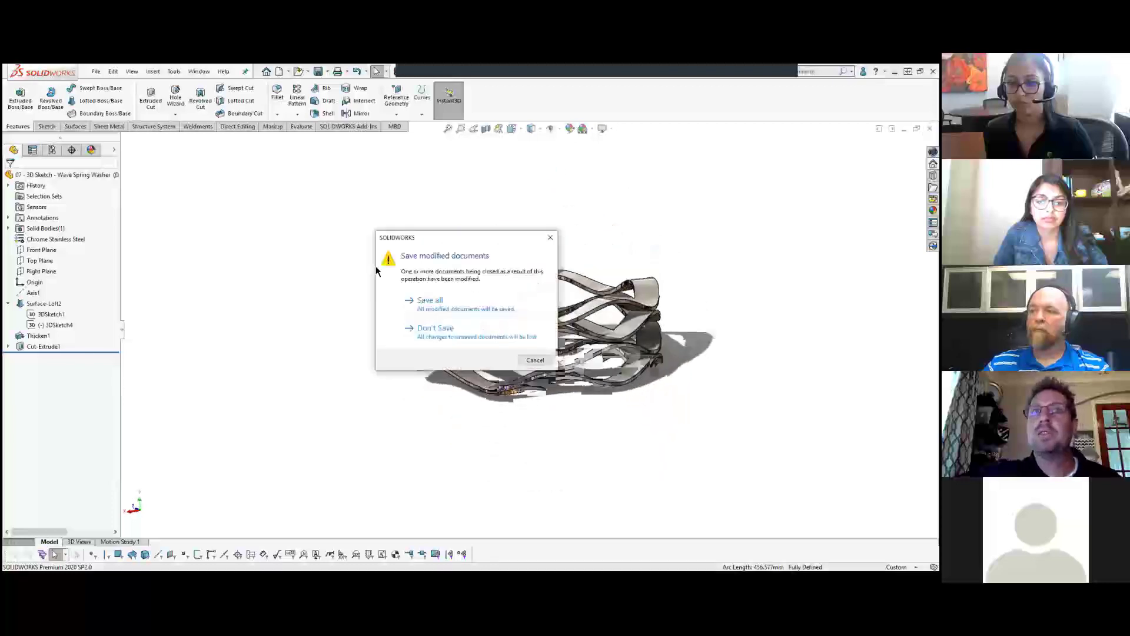
left_click(434, 330)
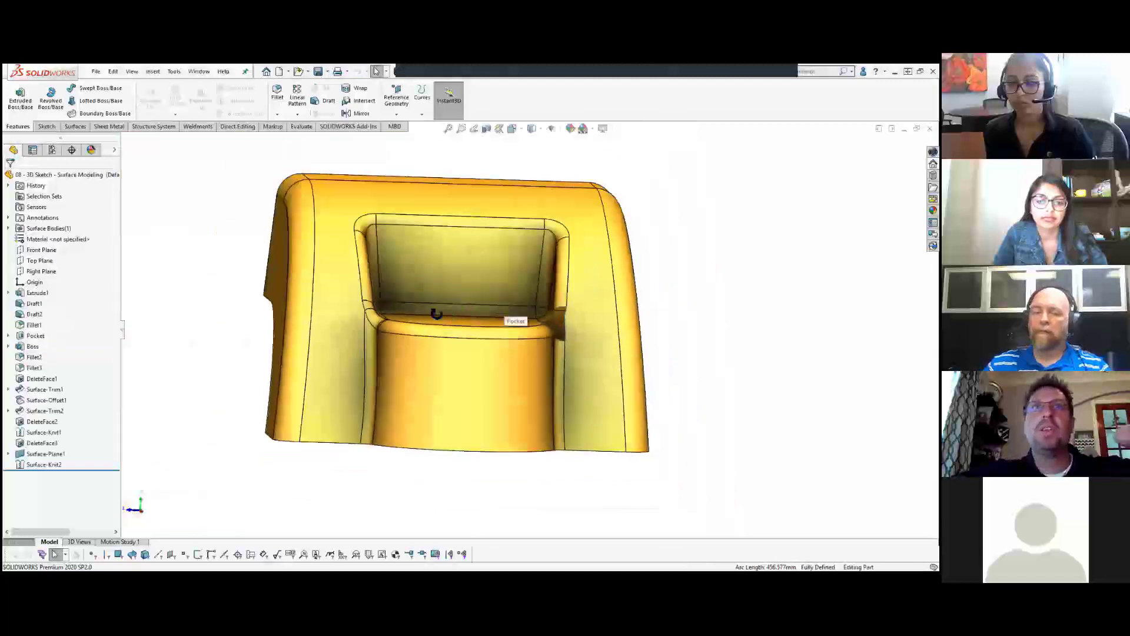
Step: Change the graphics display setting of the surface model and view the gap at the pocket's corner up close
middle_click_drag(436, 314, 415, 335)
left_click(612, 128)
left_click(614, 144)
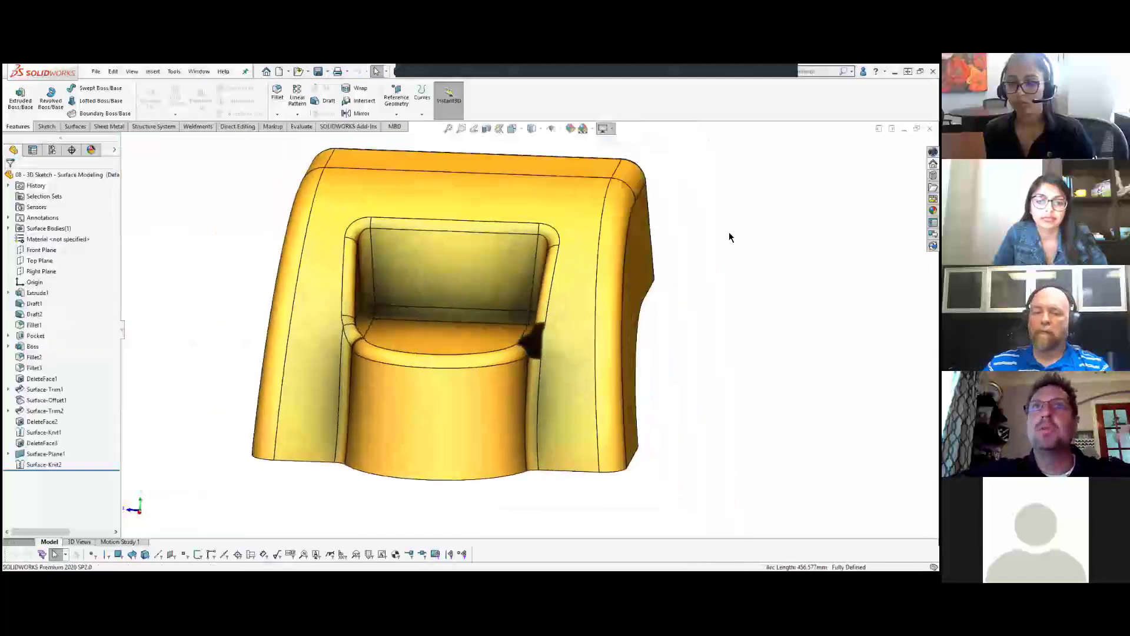
scroll(550, 325, "down", 5)
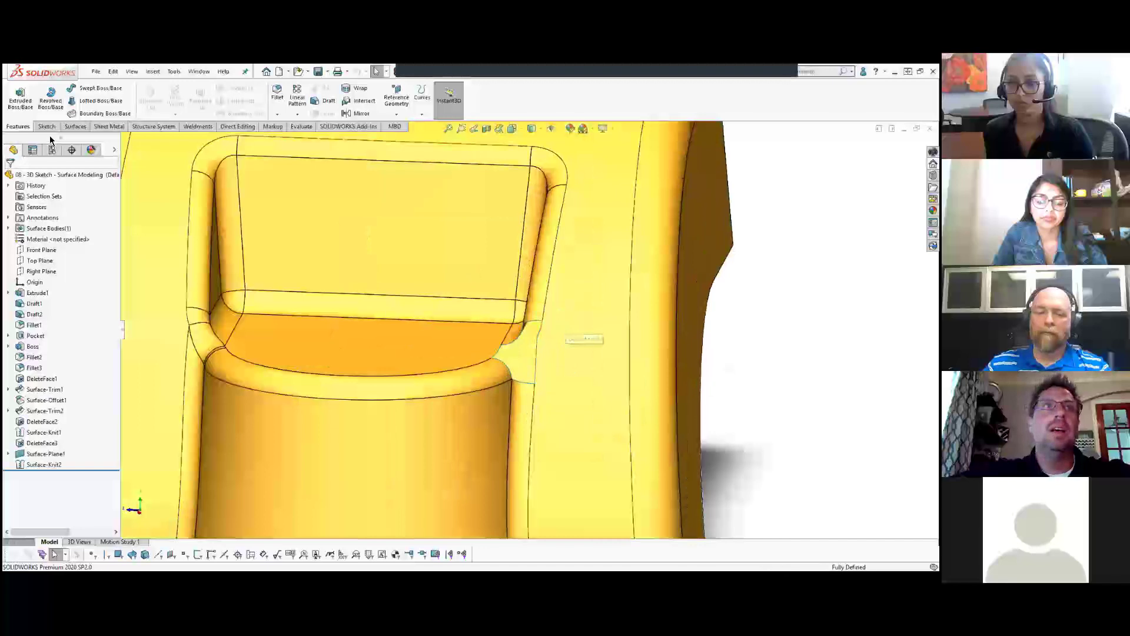
Step: Start a 3D sketch in the surface modeling part
left_click(46, 126)
left_click(15, 114)
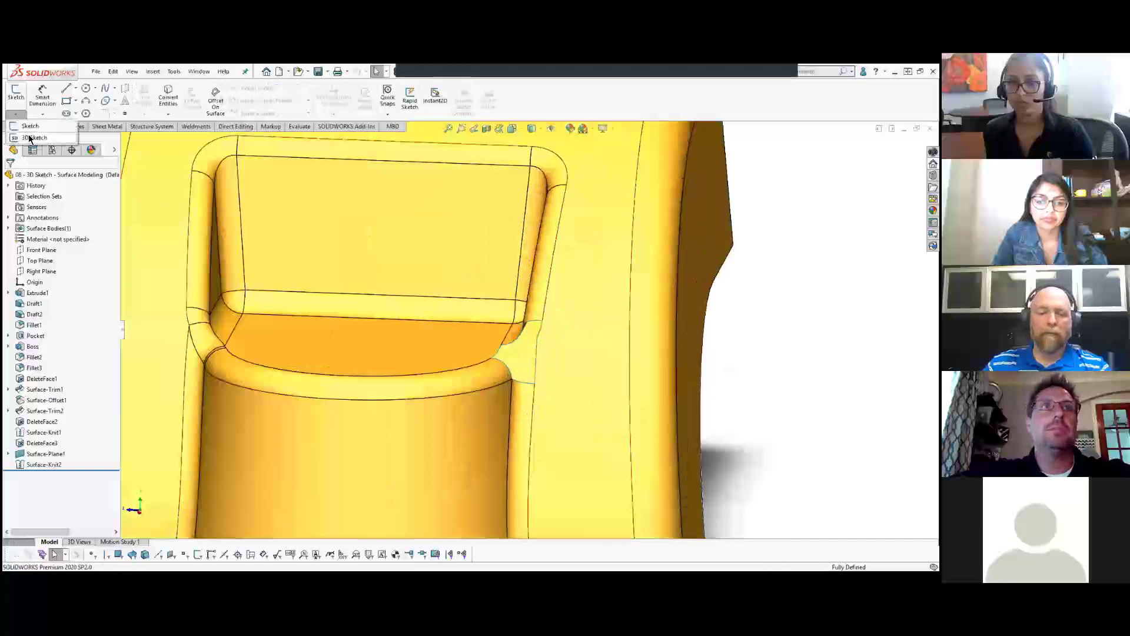
left_click(30, 137)
Step: Draw a freeform Spline on Surface that winds across the adjoining faces beside the pocket
left_click(116, 88)
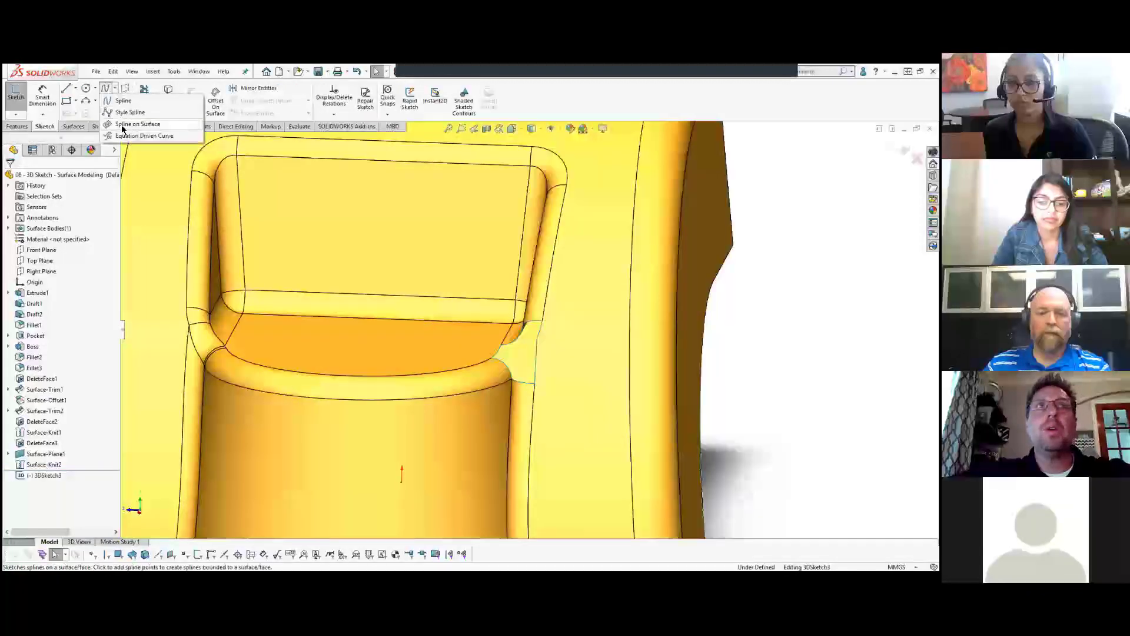
left_click(119, 125)
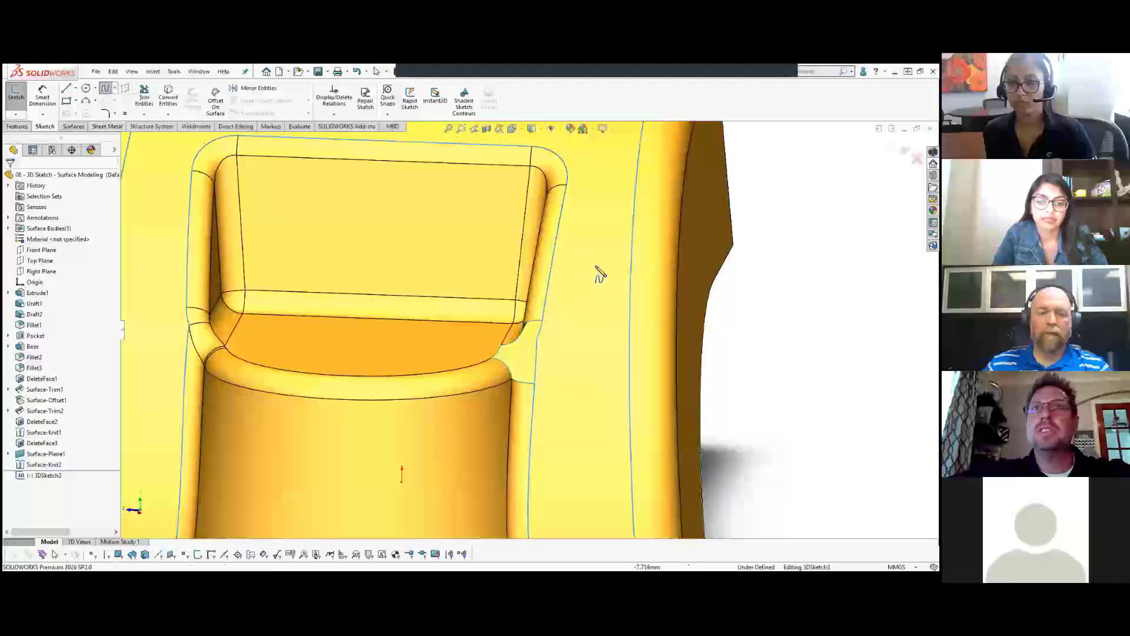
left_click(624, 313)
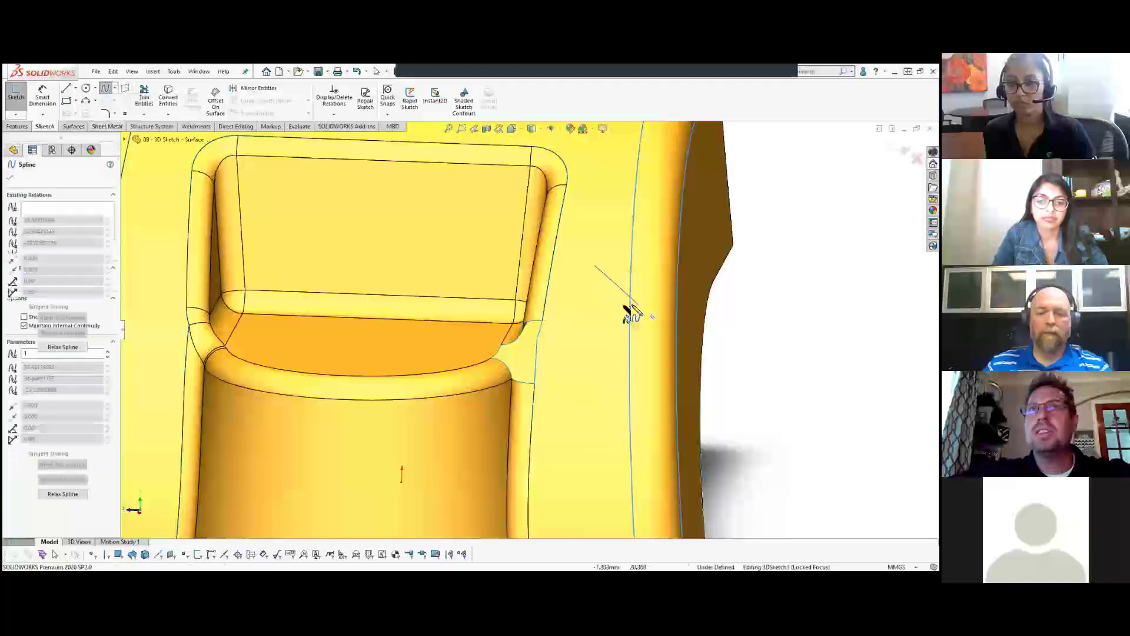
left_click(660, 339)
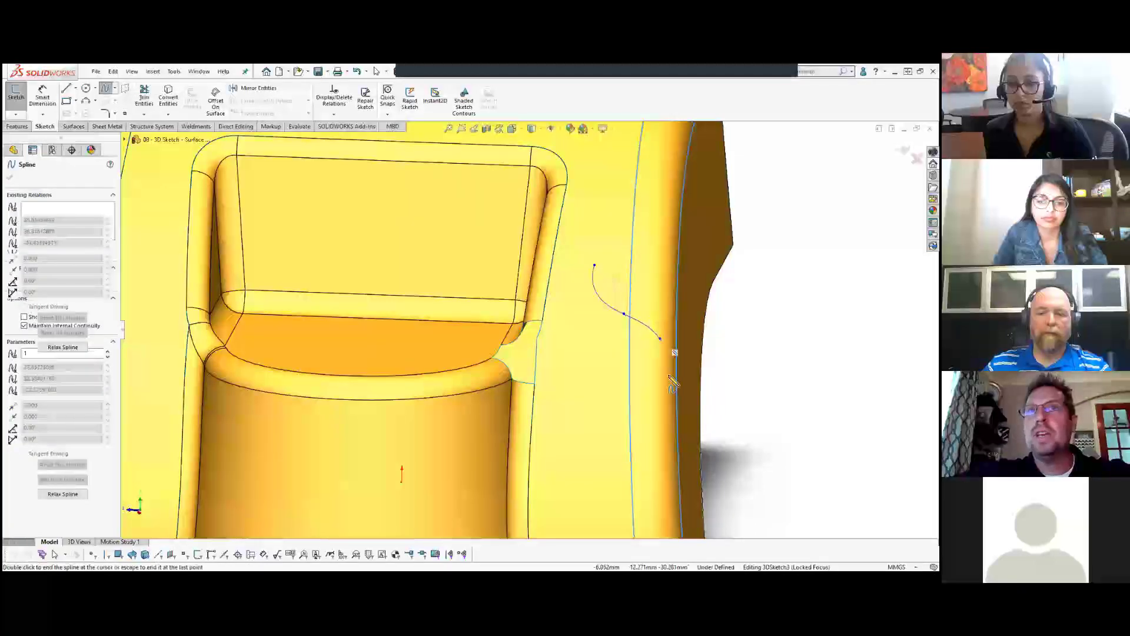
left_click(662, 394)
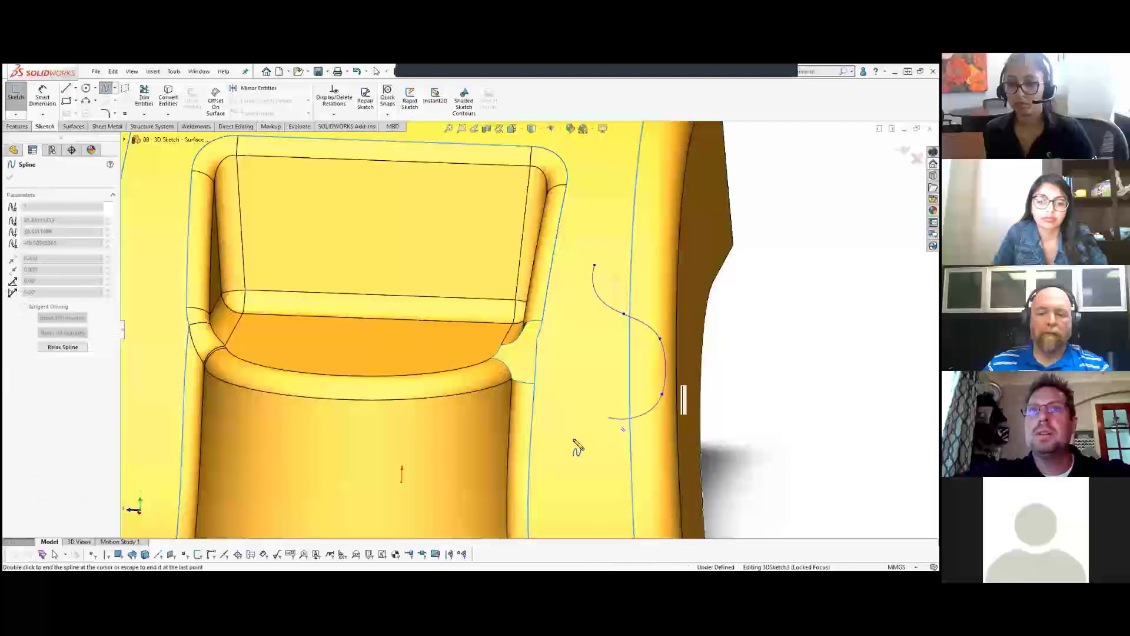
right_click(584, 413)
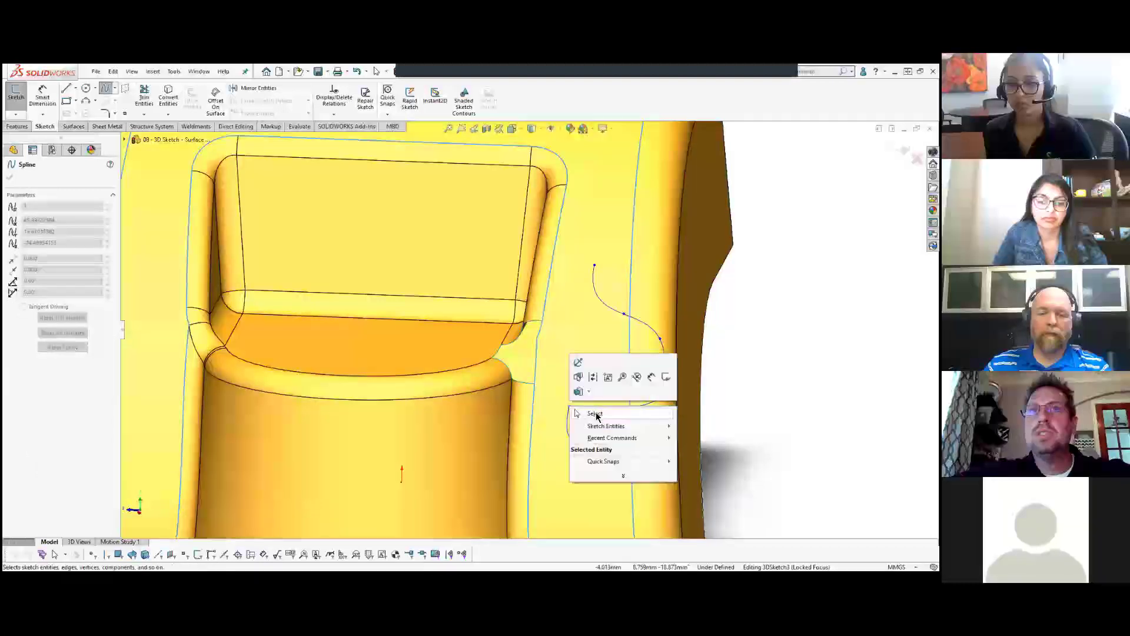
left_click(661, 416)
mouse_move(661, 417)
middle_mouse_down()
mouse_move(608, 378)
mouse_move(605, 187)
mouse_move(606, 305)
mouse_move(593, 344)
mouse_move(540, 225)
mouse_move(586, 359)
middle_mouse_up()
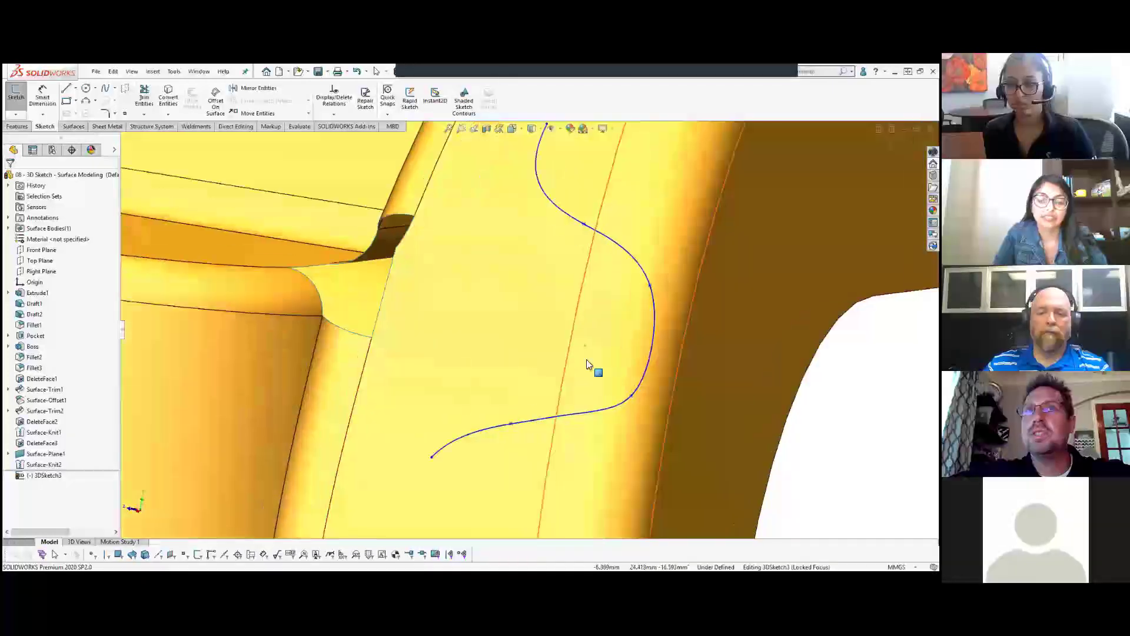
Step: Delete the freeform spline from the 3D sketch
left_click(557, 209)
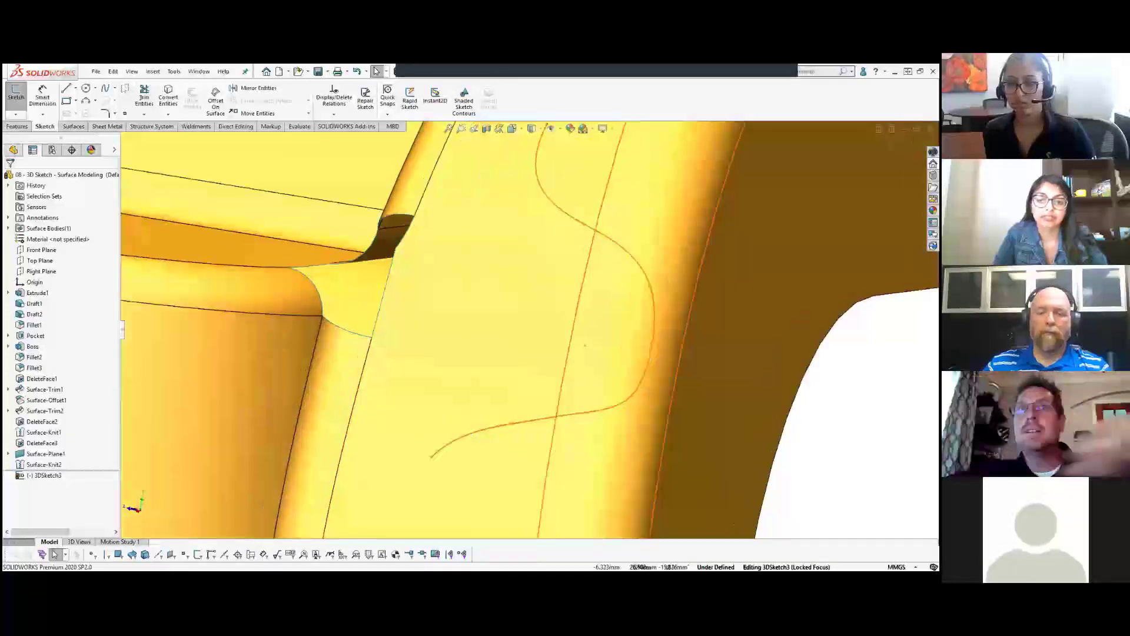
key("Delete")
scroll(441, 284, "up", 1)
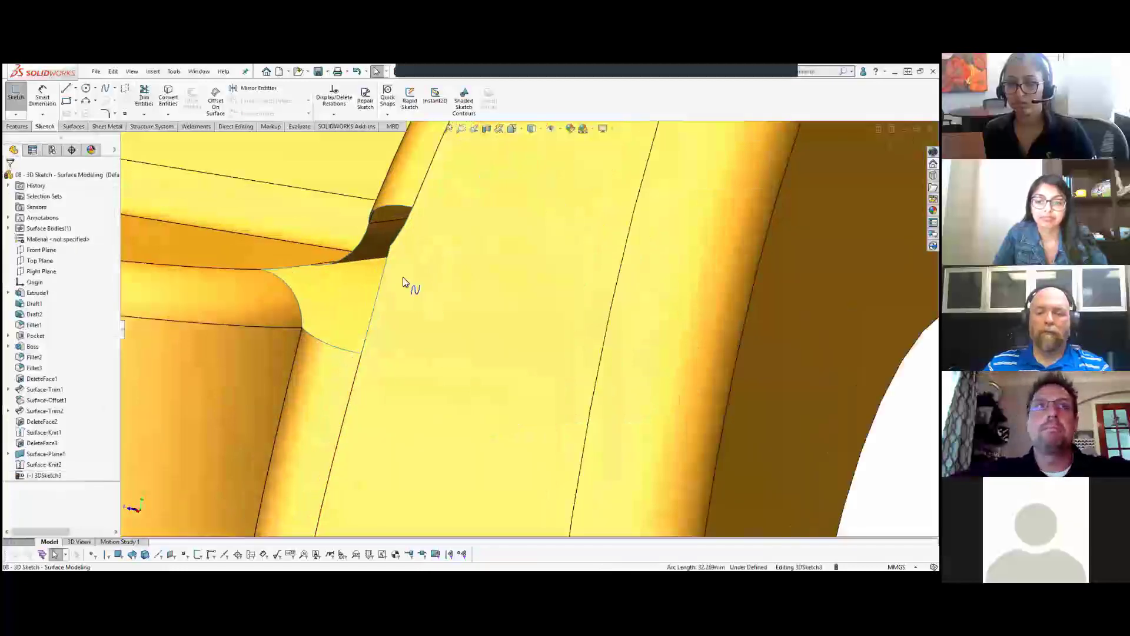
Step: Try a Spline on Surface between the two corner points of the gap on the face beside the pocket
left_click(386, 293)
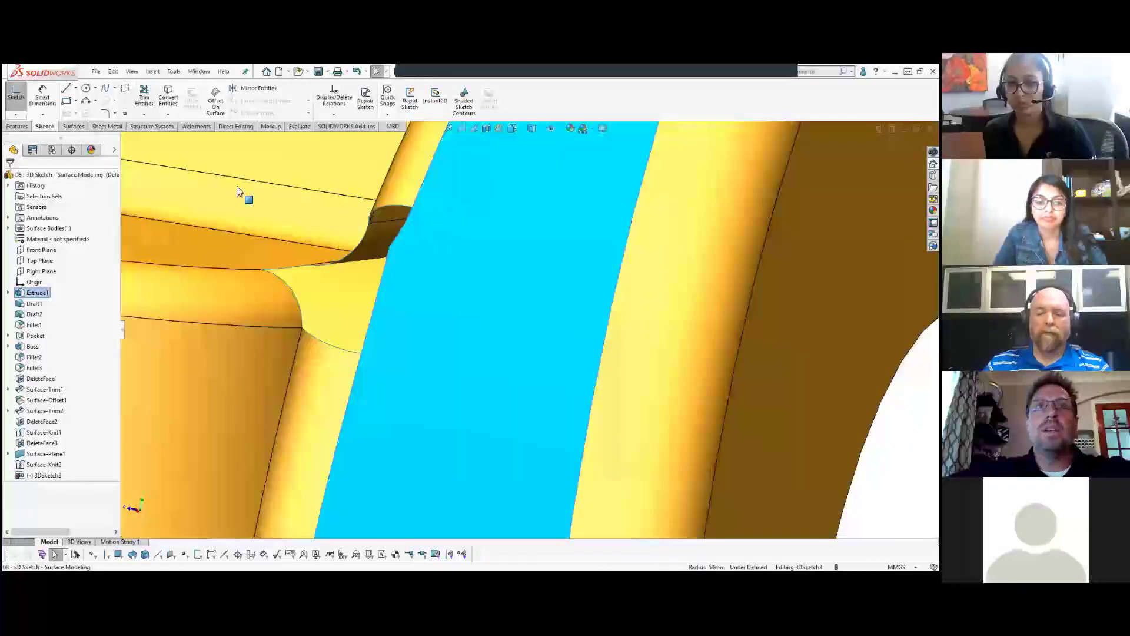
left_click(116, 89)
left_click(136, 125)
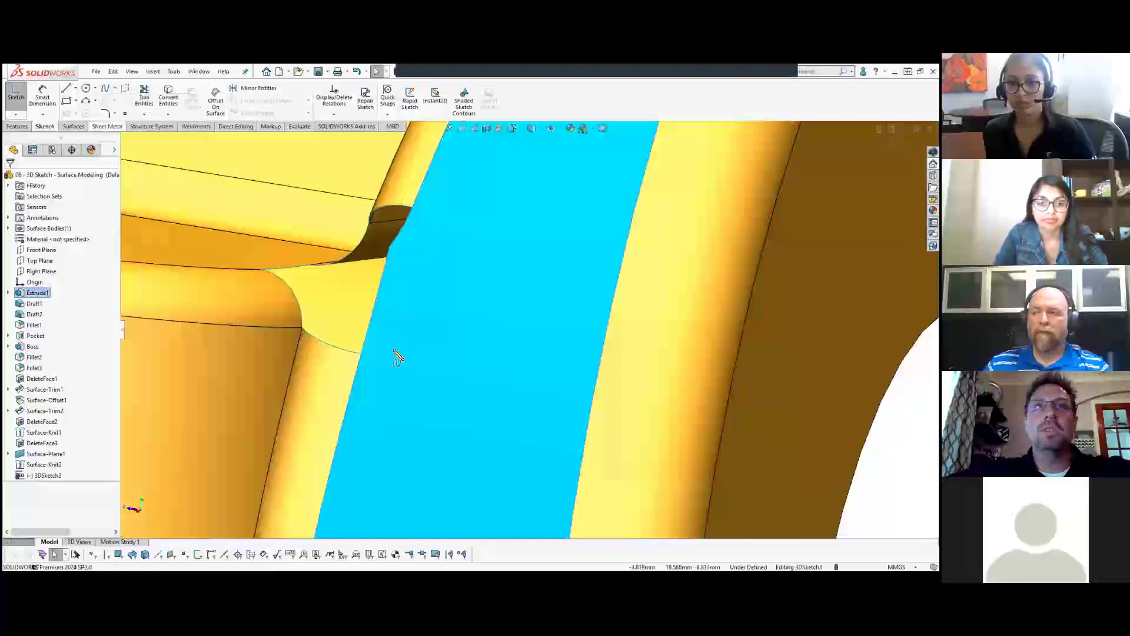
double_click(362, 354)
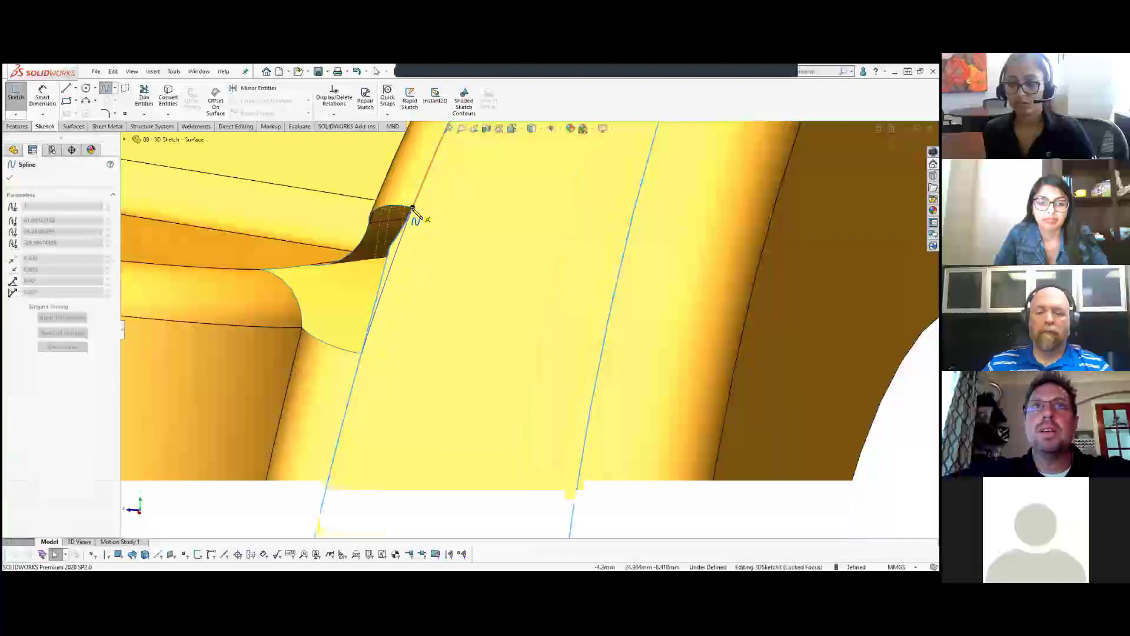
right_click(424, 232)
left_click(445, 242)
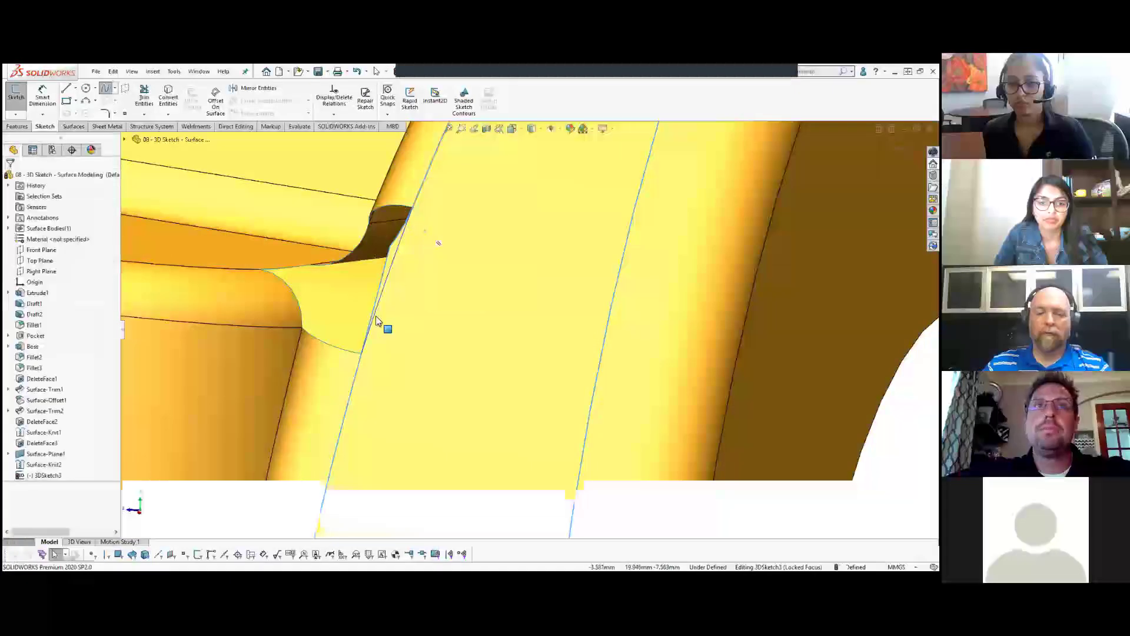
Step: Draw a two-point Spline on Surface bridging the gap, from the lower edge's endpoint to the upper edge's endpoint
left_click(116, 89)
left_click(123, 120)
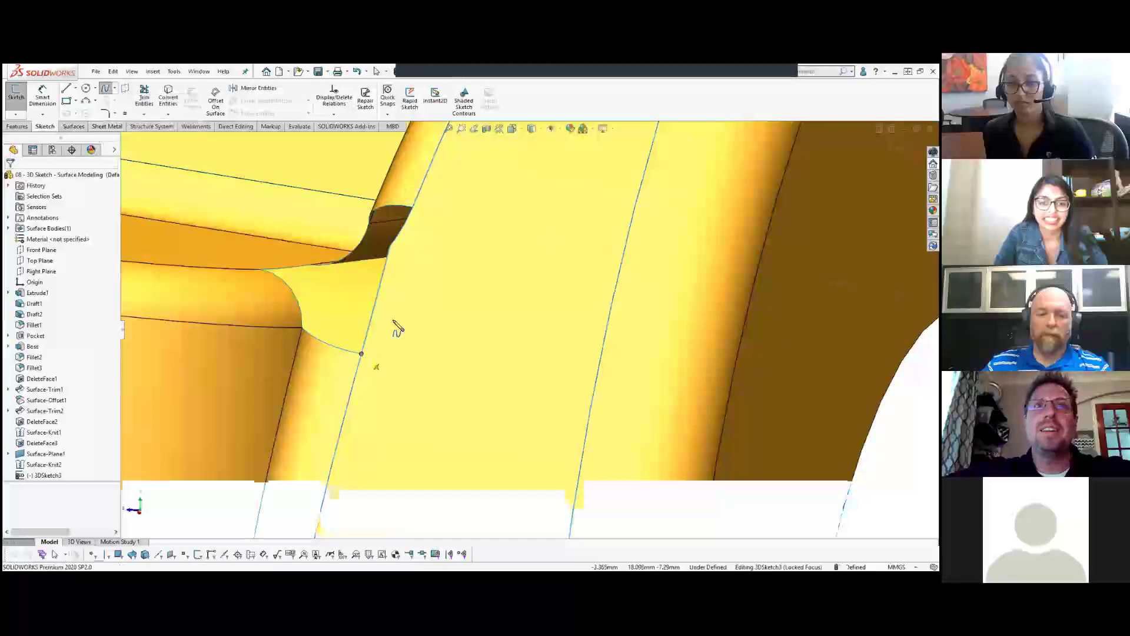
left_click(416, 224)
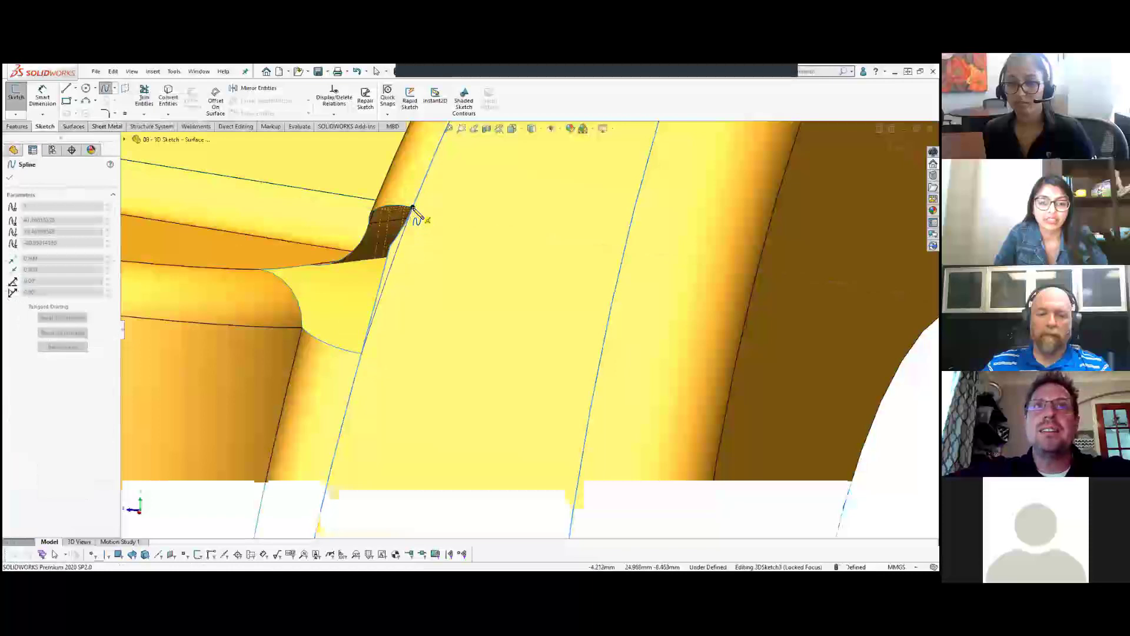
right_click(456, 259)
left_click(462, 253)
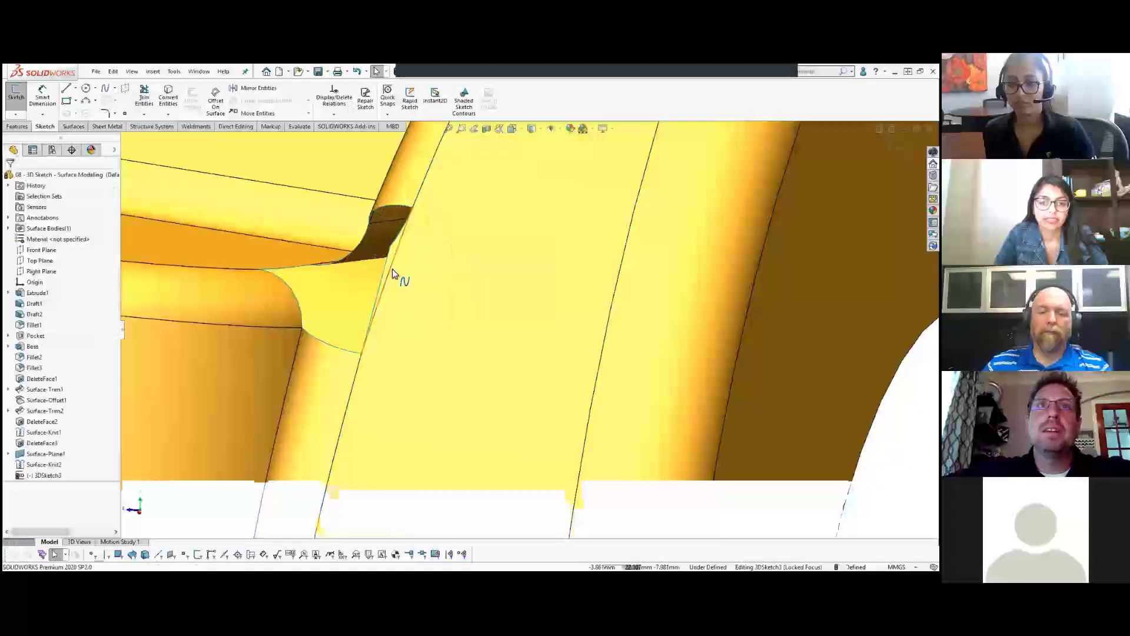
Step: Try a Tangent relation between the bridging spline and the model edge below the gap
left_click(357, 377)
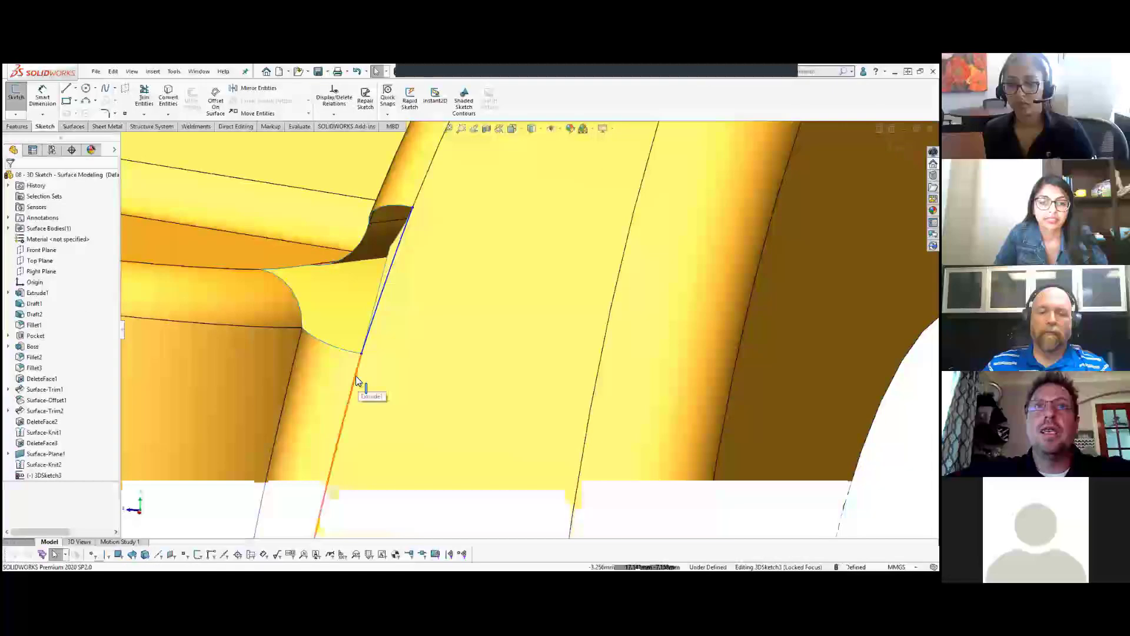
left_click(377, 311, "ctrl")
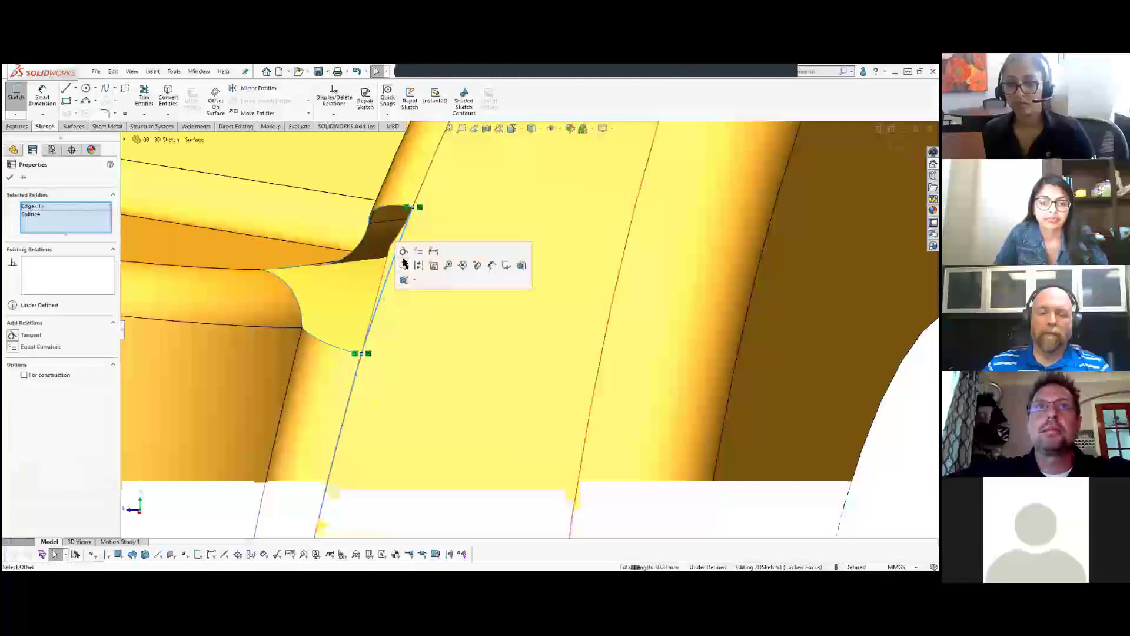
left_click(404, 251)
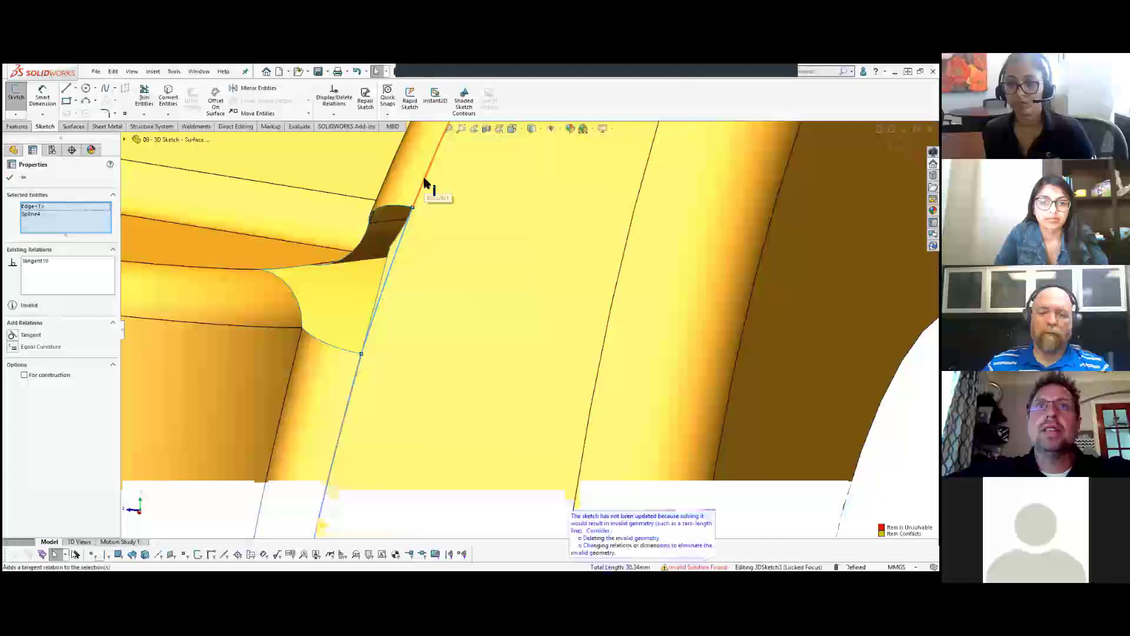
key("ctrl+z")
Step: Make the bridging spline tangent to the model edge above the gap
left_click(401, 237, "ctrl")
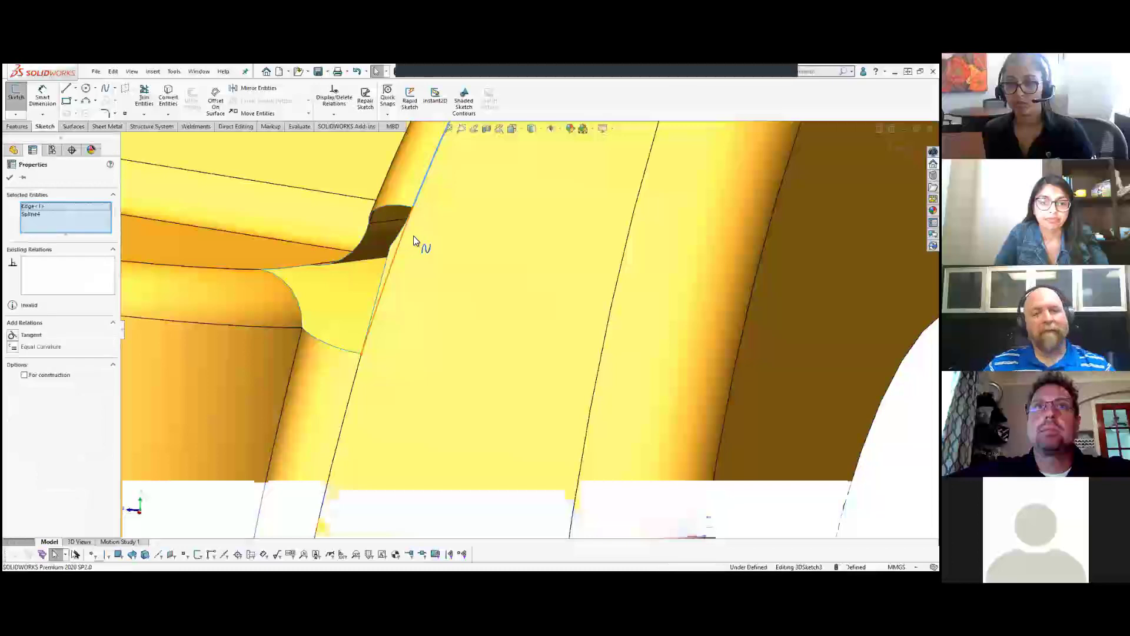
left_click(434, 181)
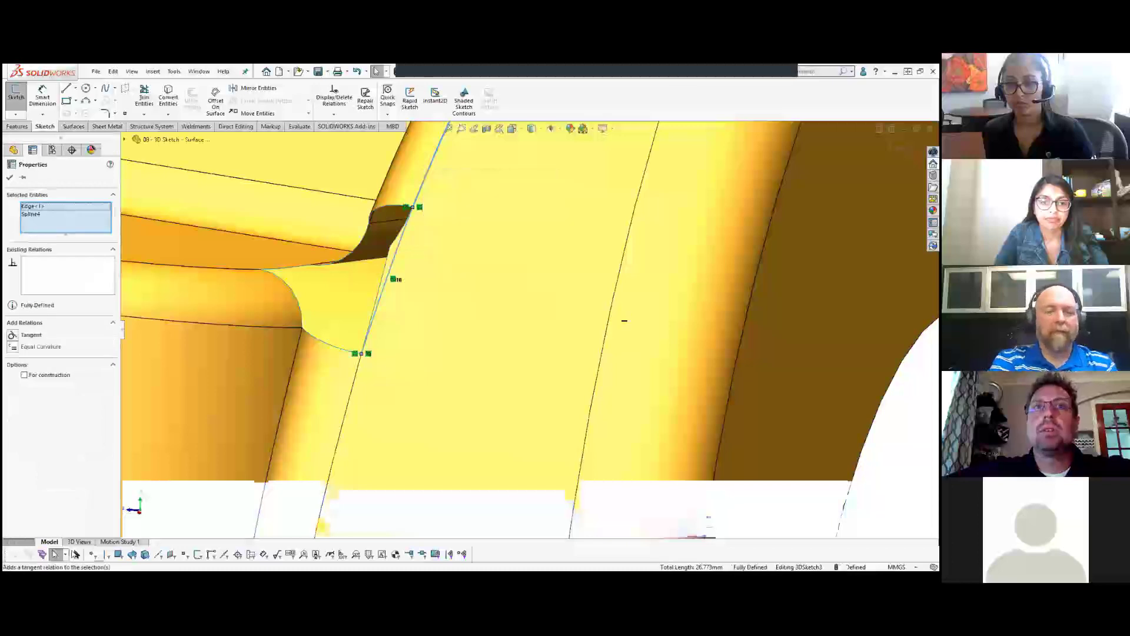
key("Escape")
Step: Trim the surface with the 3D sketch spline to remove the excess sliver at the pocket's corner
scroll(309, 201, "up", 2)
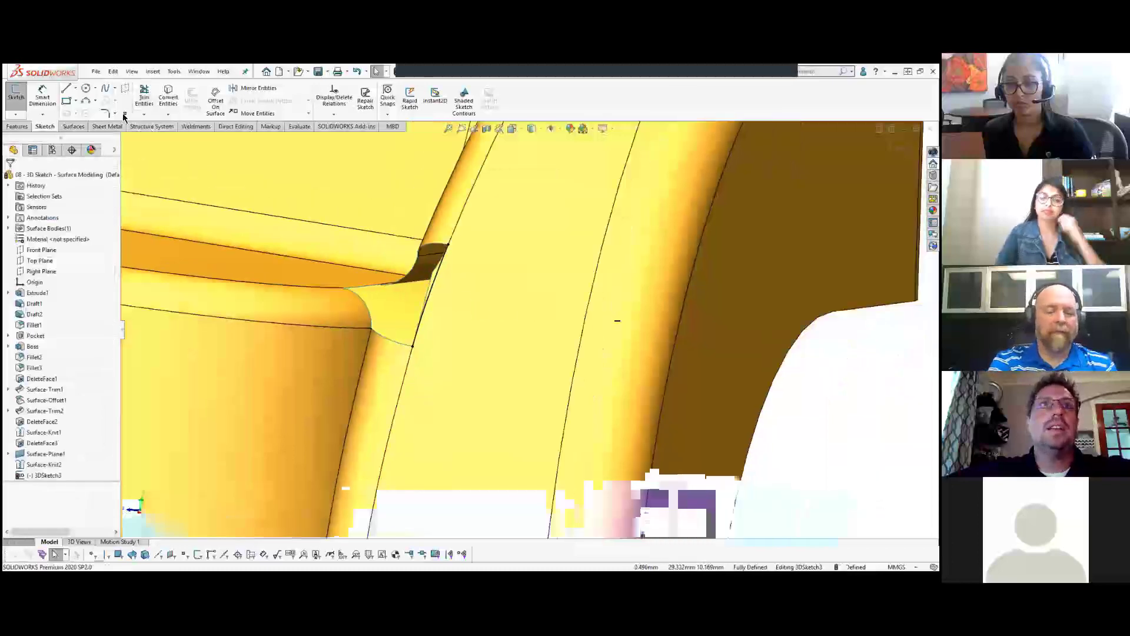
left_click(73, 126)
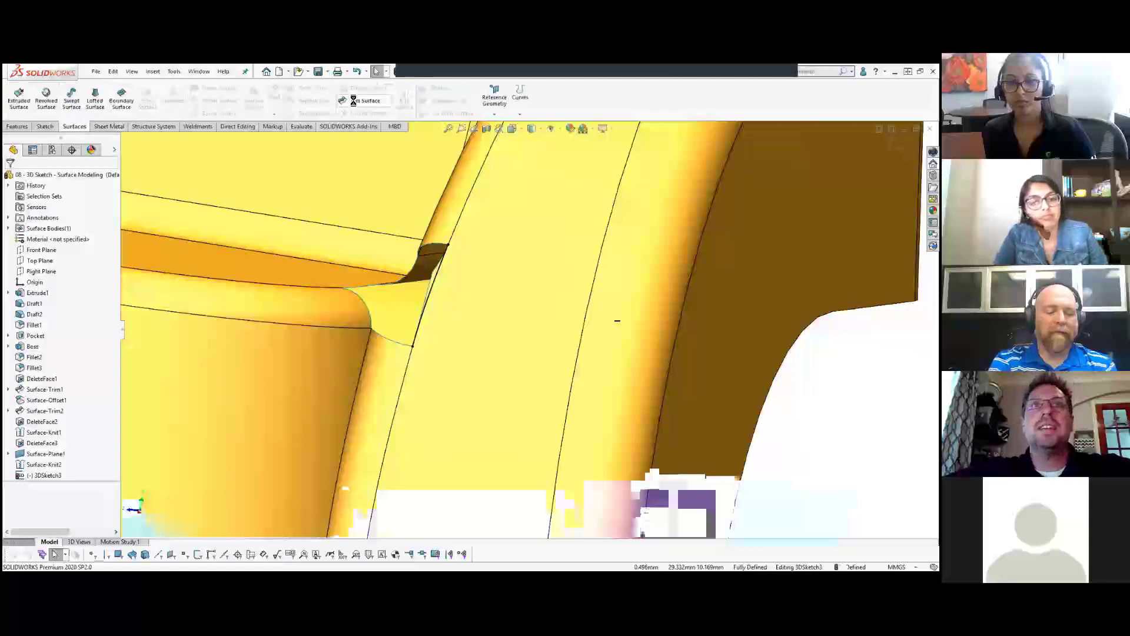
left_click(353, 101)
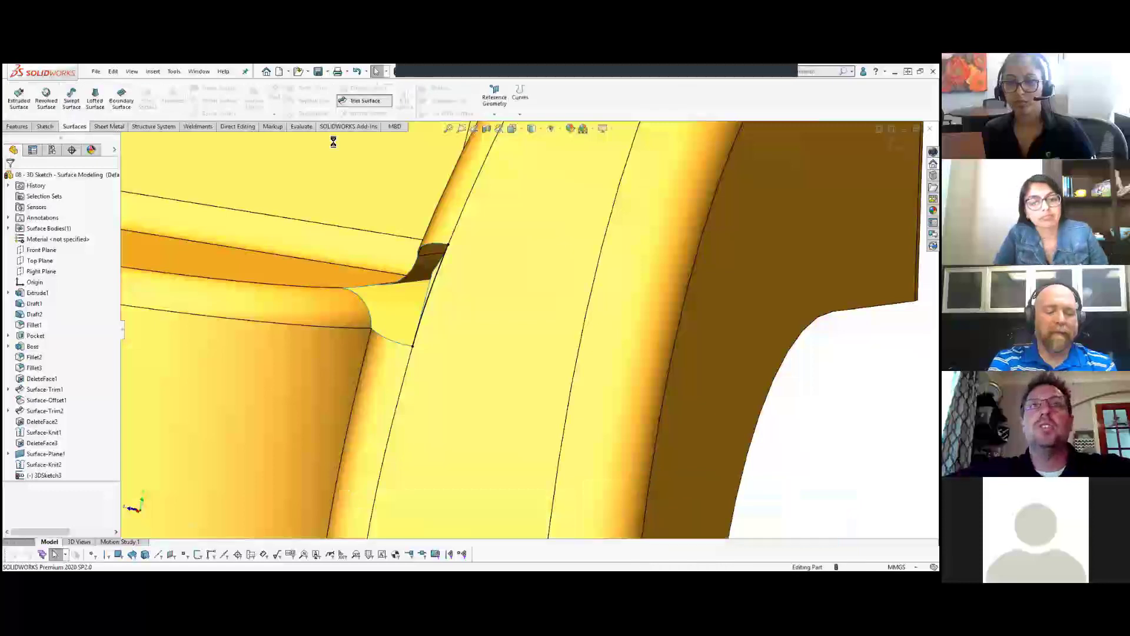
left_click(433, 280)
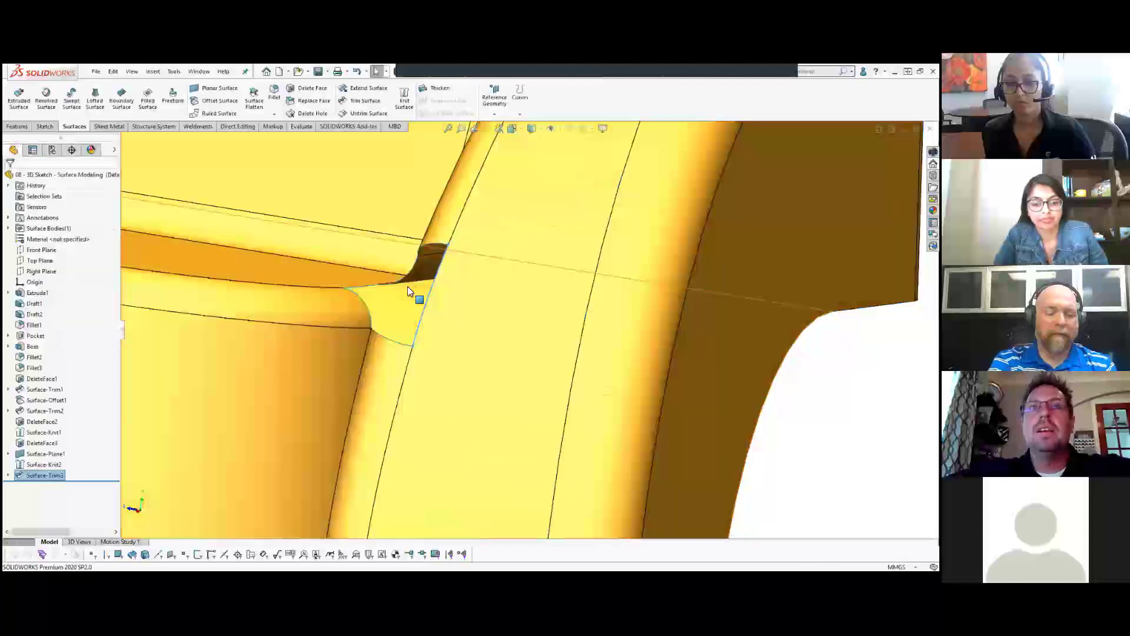
Step: Create a Filled Surface over the corner gap from its open loop of edges, with the mesh preview turned on
middle_click_drag(407, 286, 419, 318)
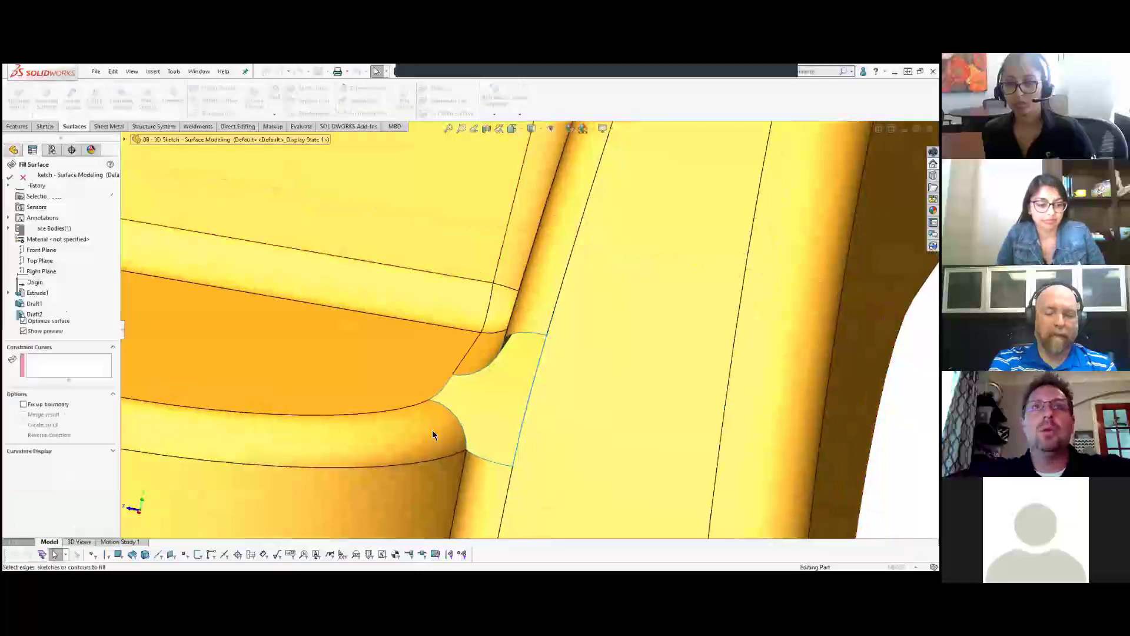
right_click(494, 461)
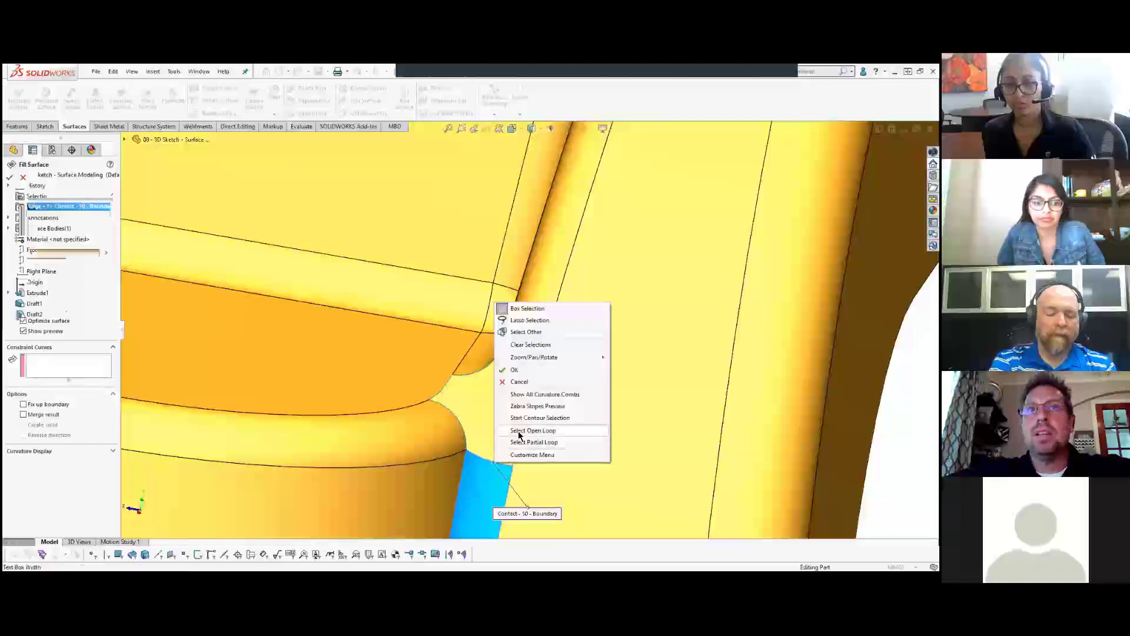
left_click(519, 432)
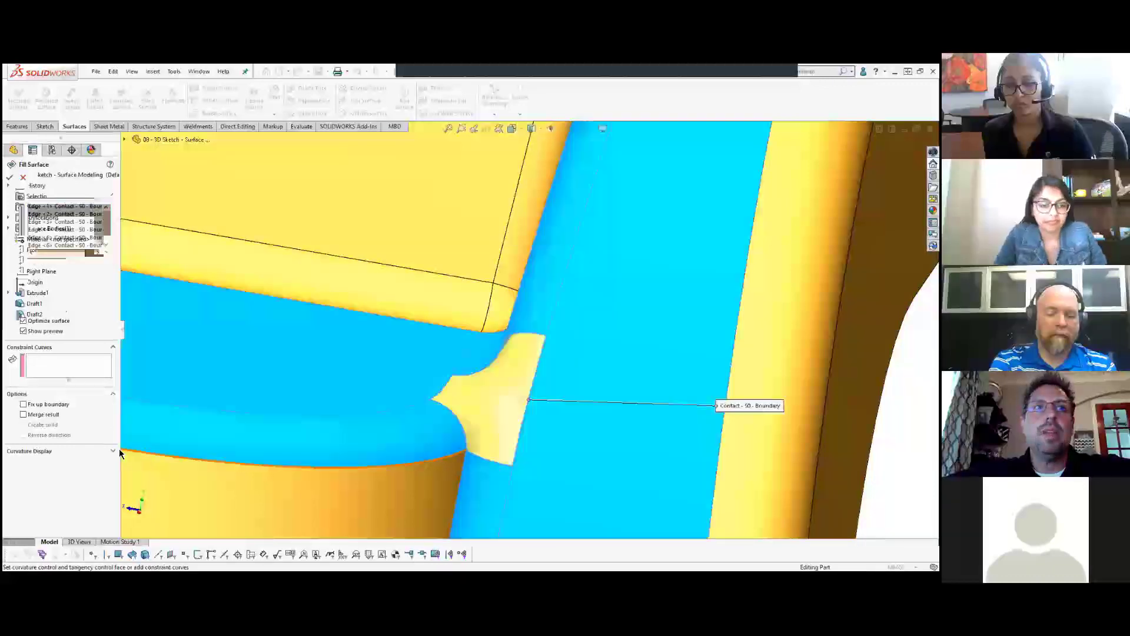
left_click(113, 450)
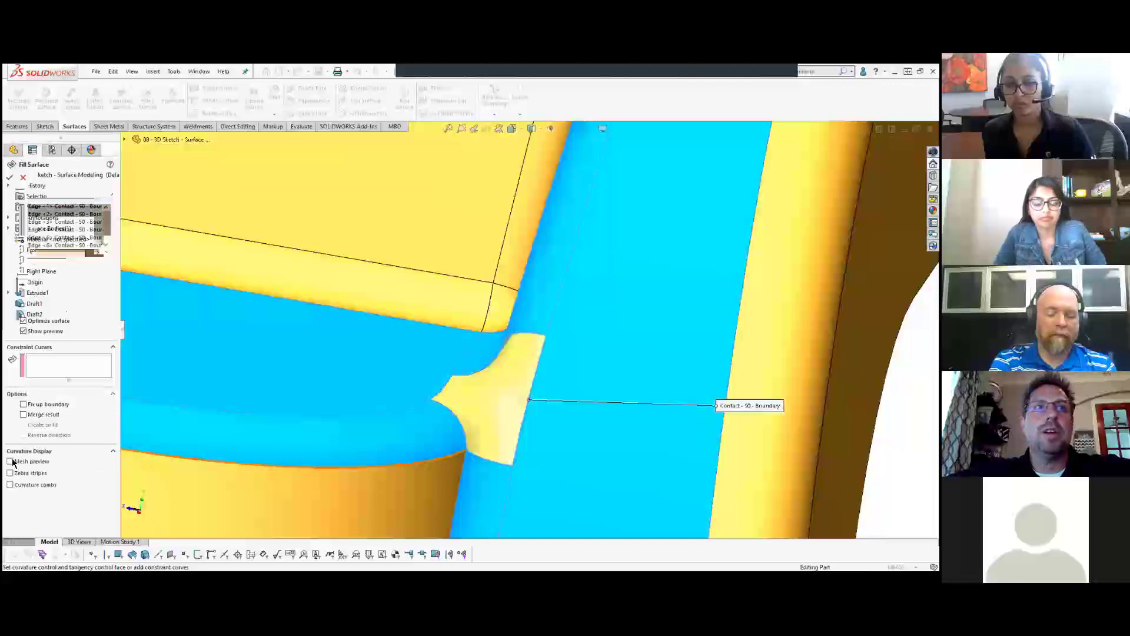
left_click(10, 462)
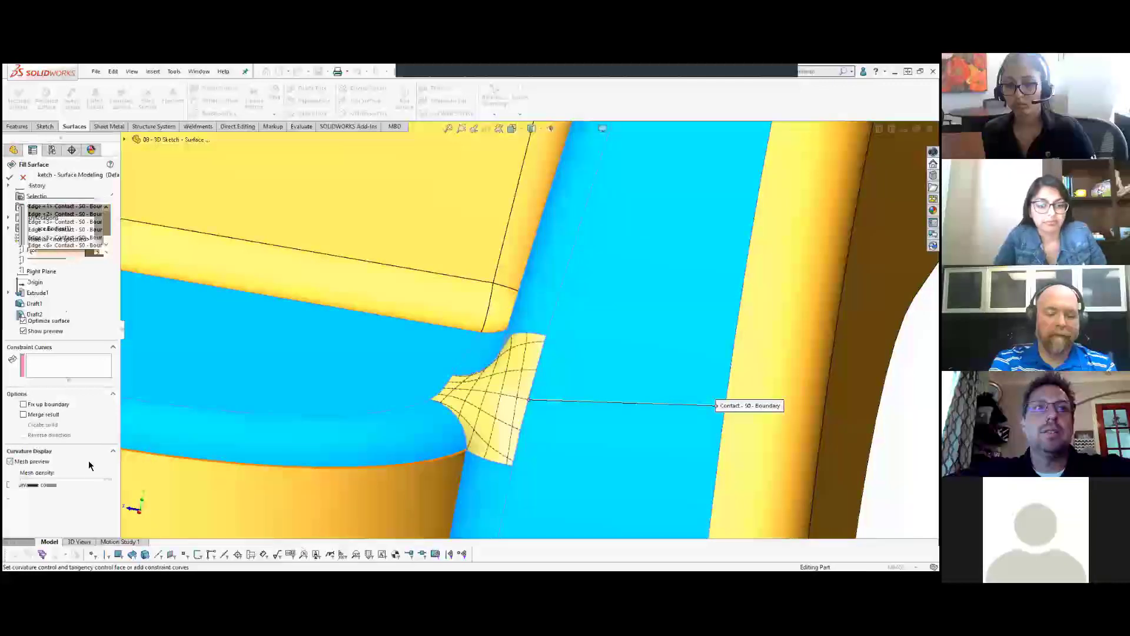
left_click(109, 484)
Step: Accept the filled surface over the corner gap and close the surface model without saving
middle_click_drag(406, 424, 285, 384)
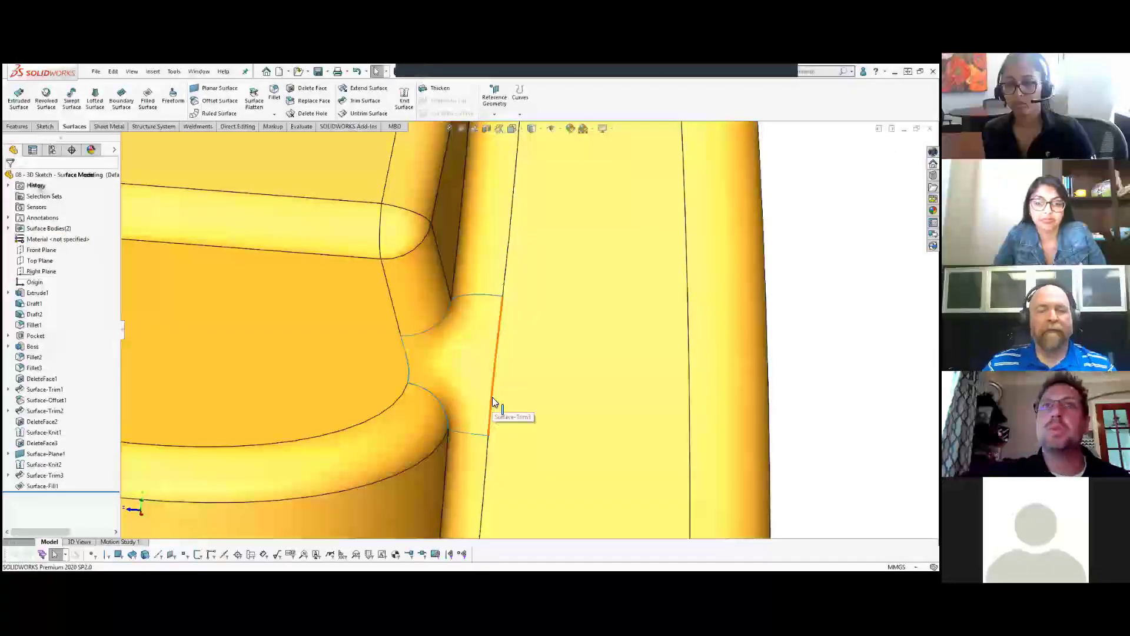
middle_click_drag(474, 306, 570, 298)
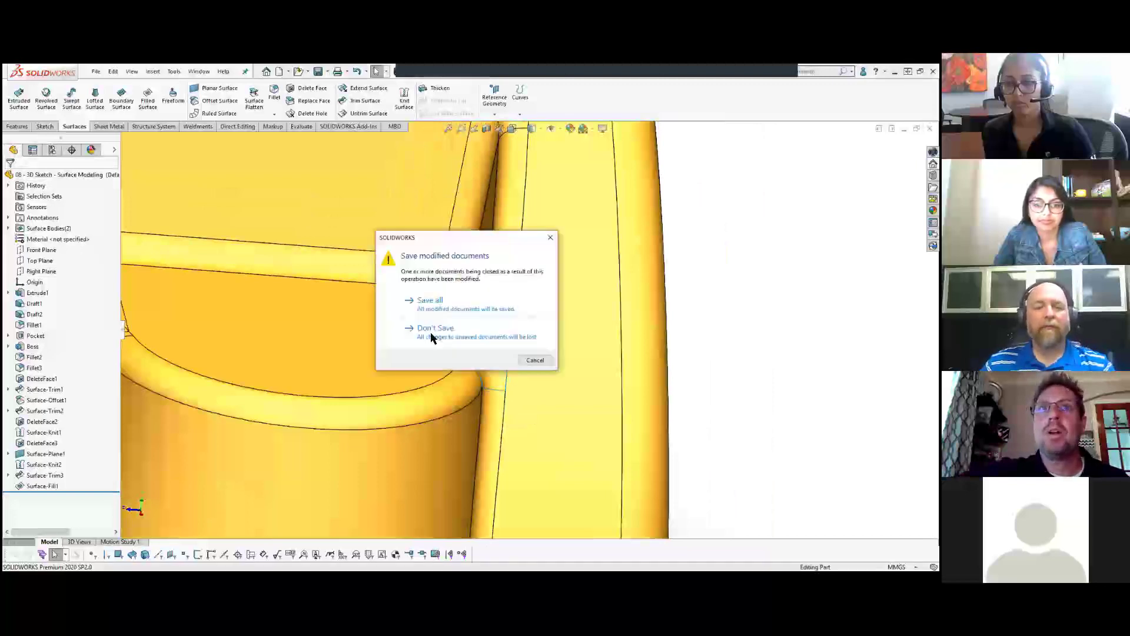
left_click(431, 332)
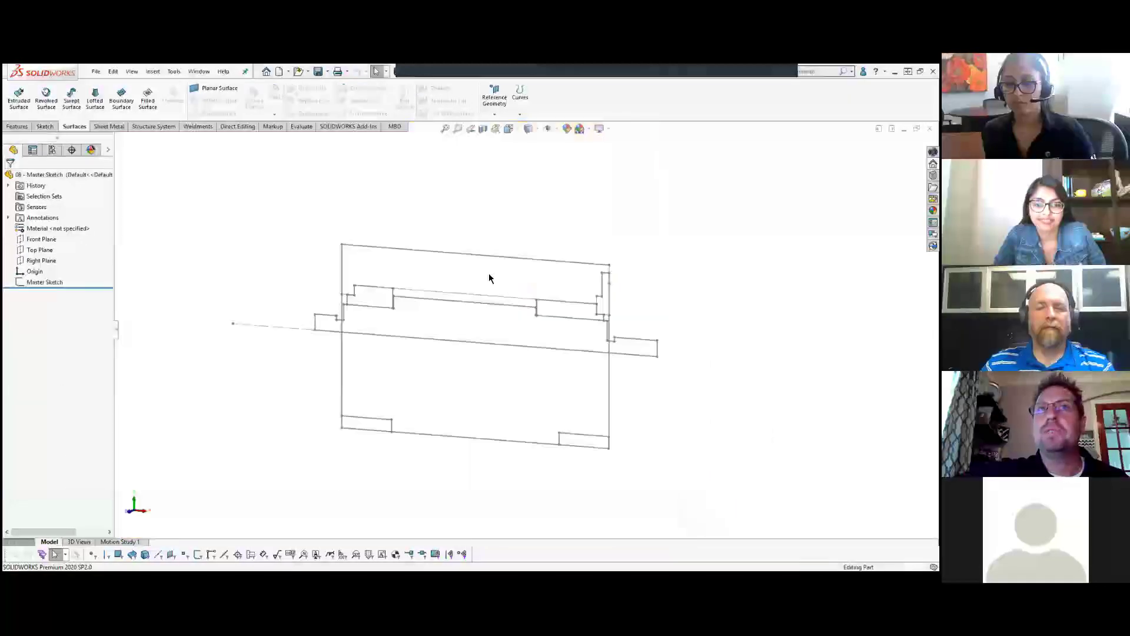
Step: Check the master sketch's dimensions and tile its window vertically beside assembly A100
scroll(416, 326, "down", 5)
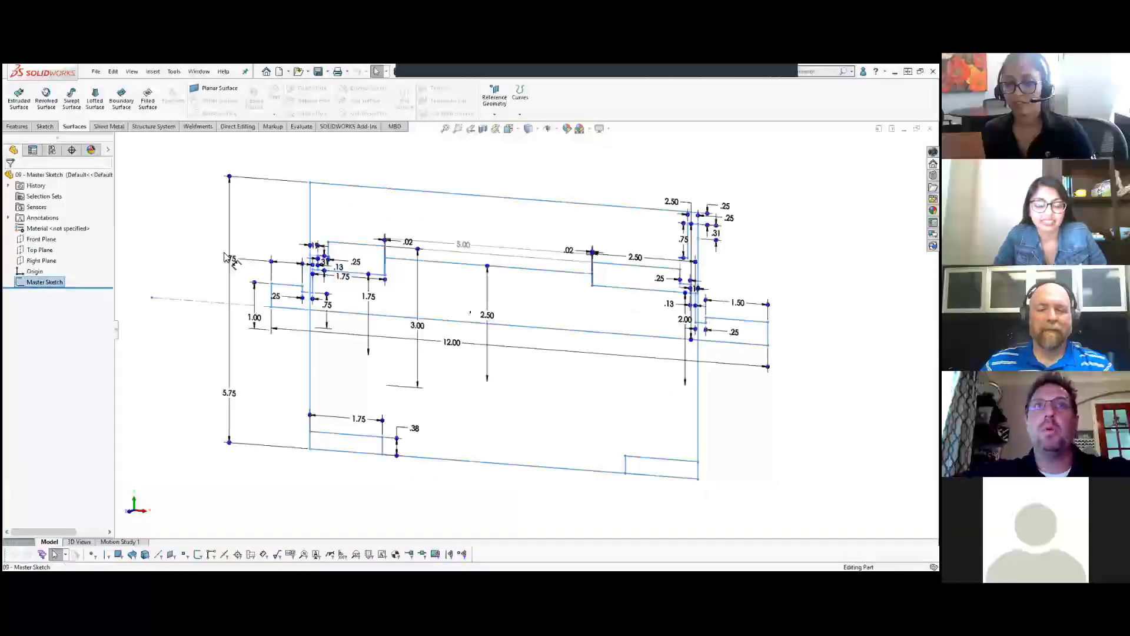
left_click(179, 221)
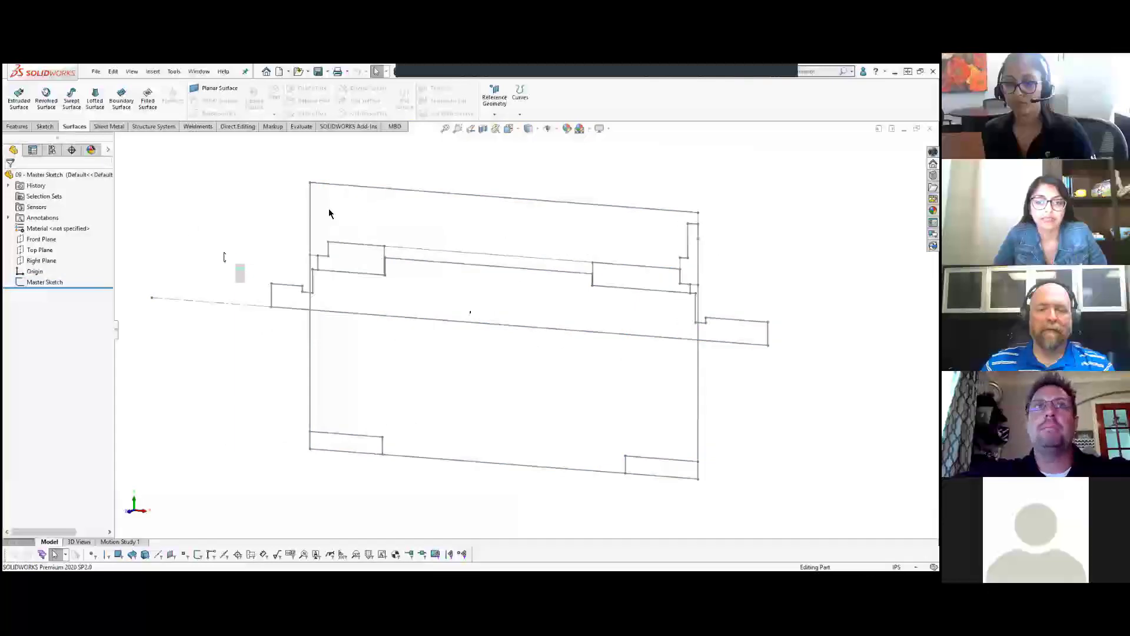
left_click(199, 72)
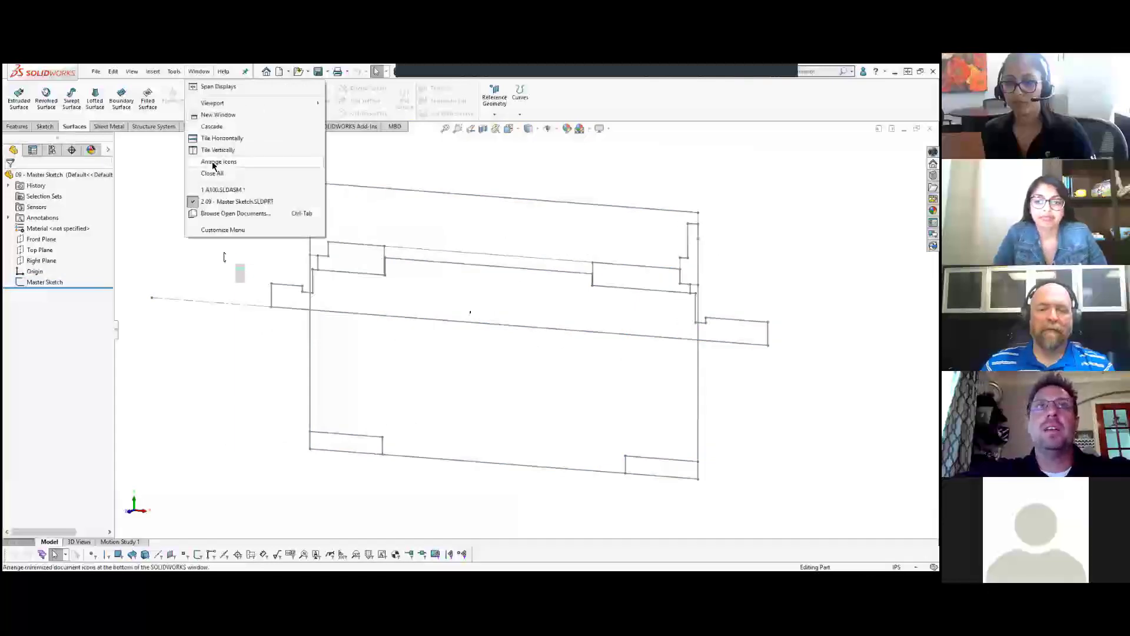
left_click(210, 150)
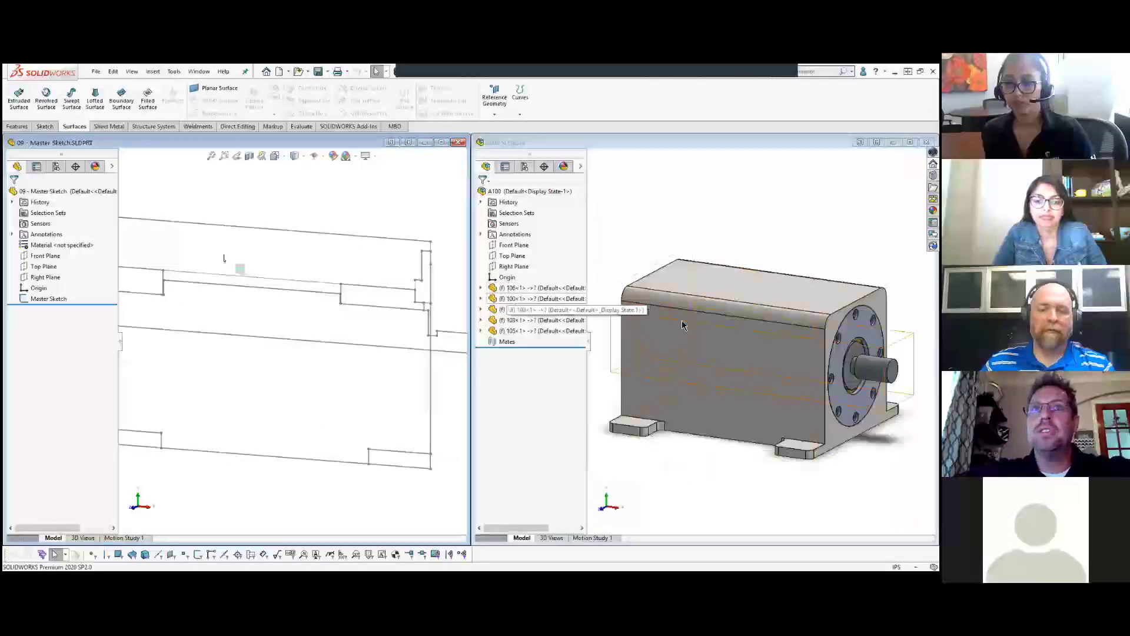
Step: Open the shaft part from the assembly and examine its inserted master sketch, the transfer options and the sketch behind its Revolve feature
left_click(877, 369)
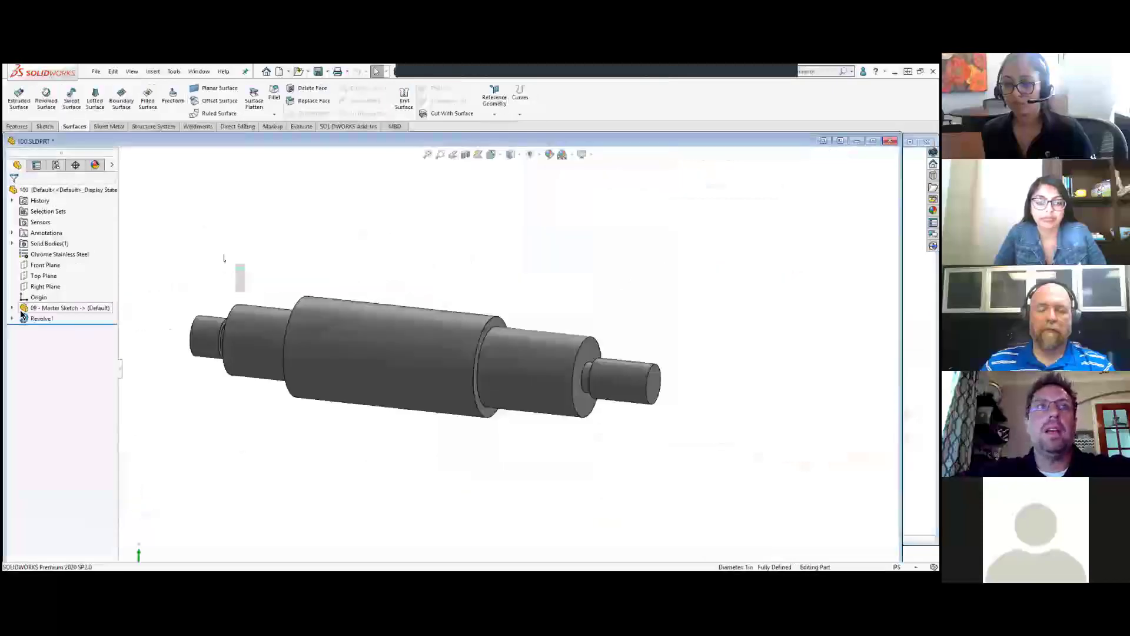
left_click(12, 308)
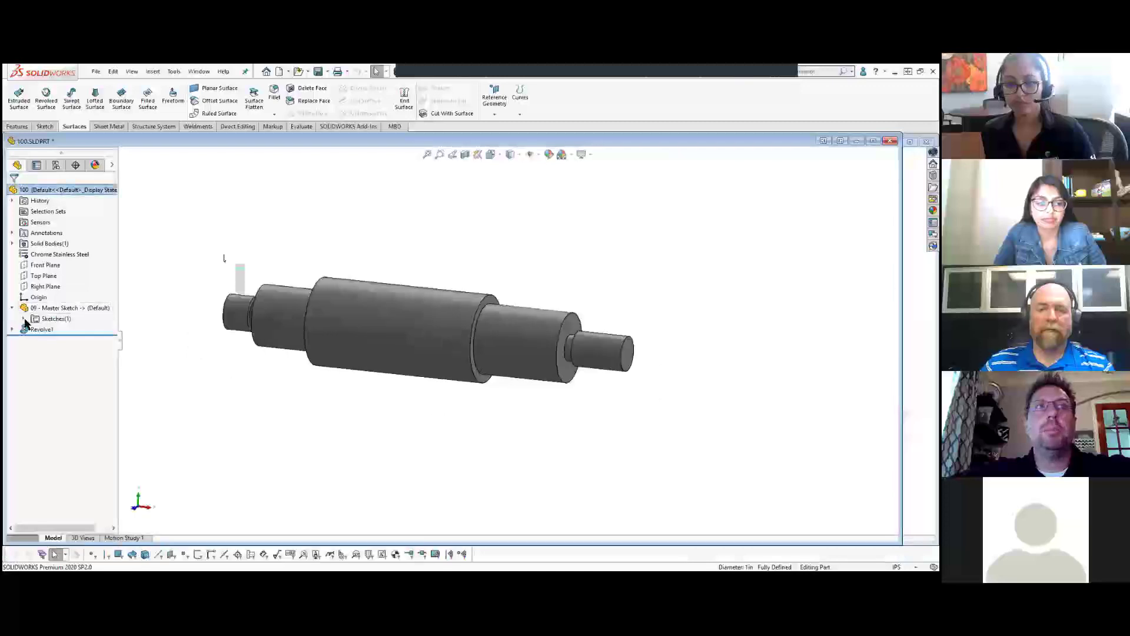
left_click(24, 318)
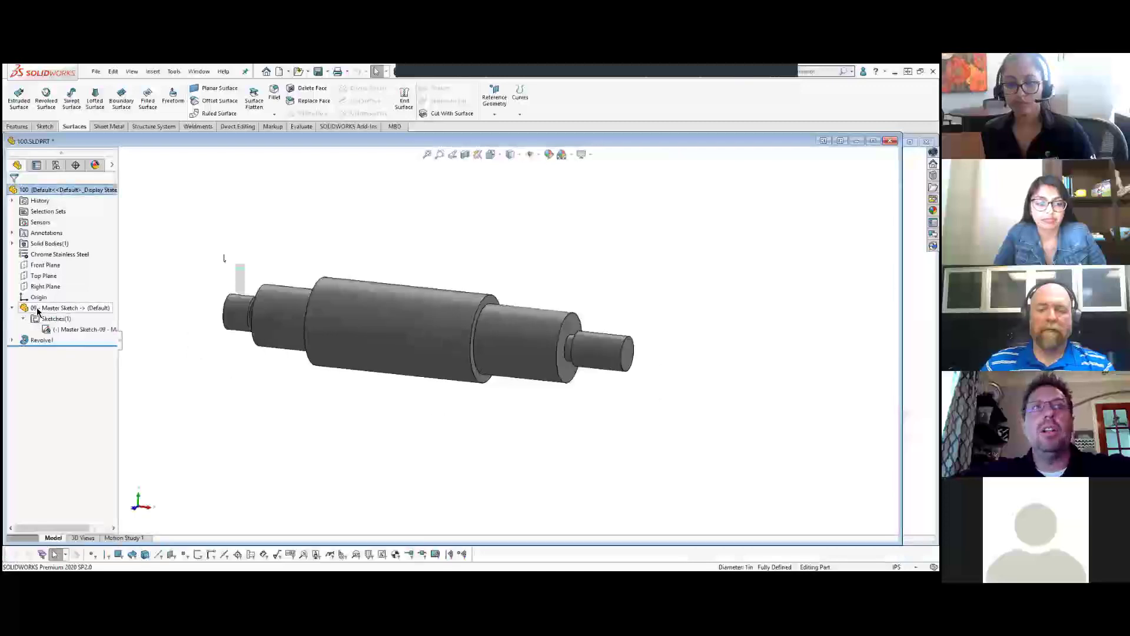
right_click(37, 312)
left_click(47, 277)
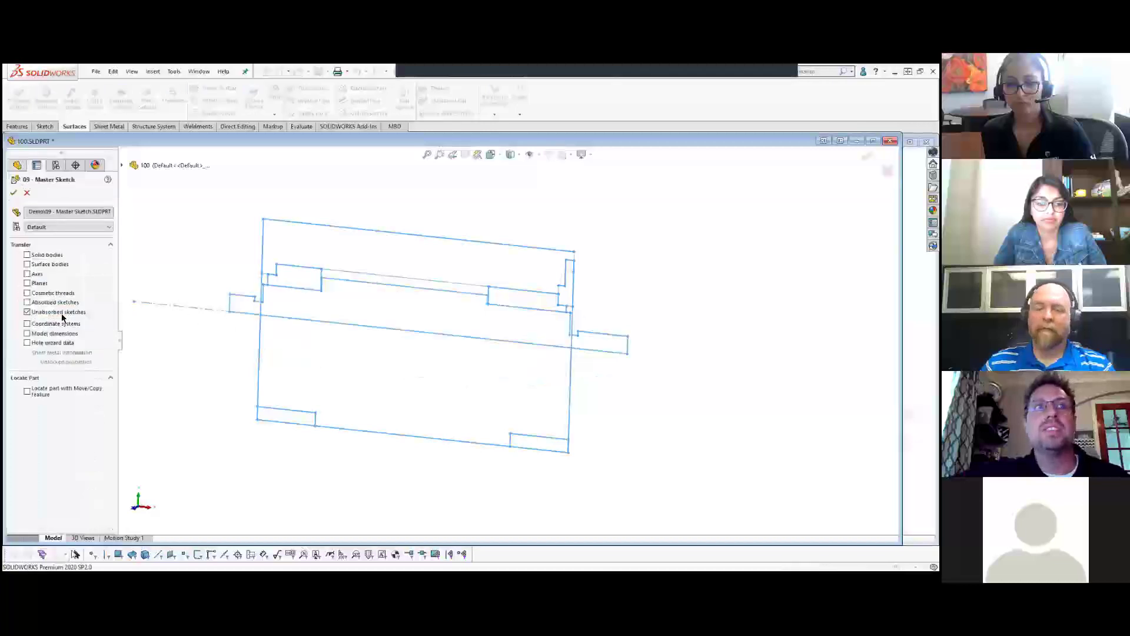
left_click(13, 194)
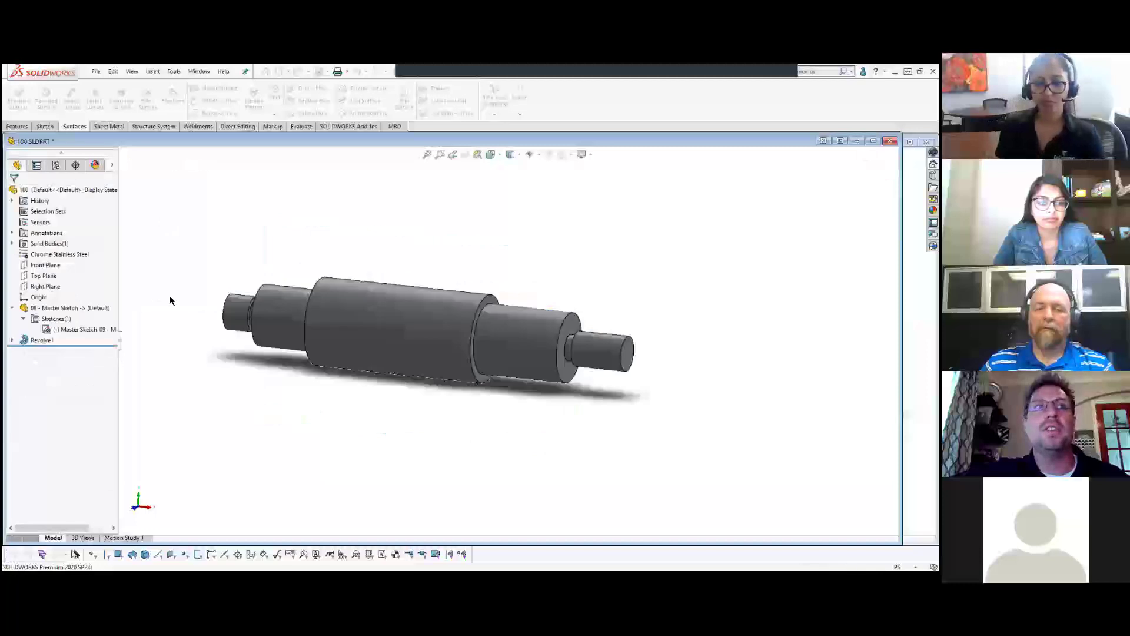
left_click(12, 340)
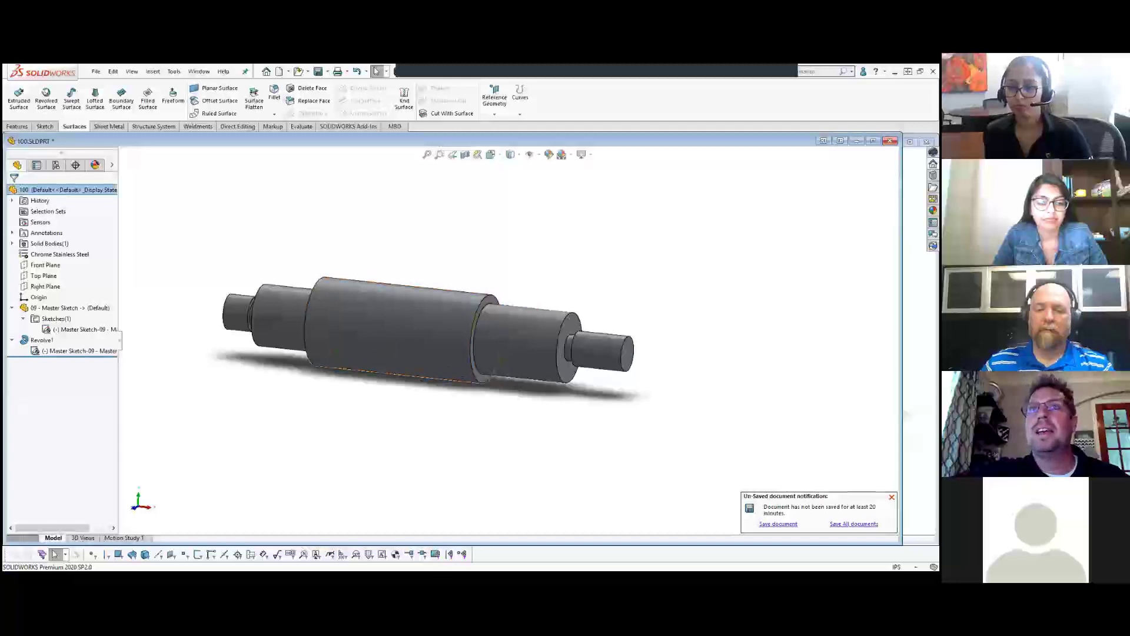
left_click(456, 319)
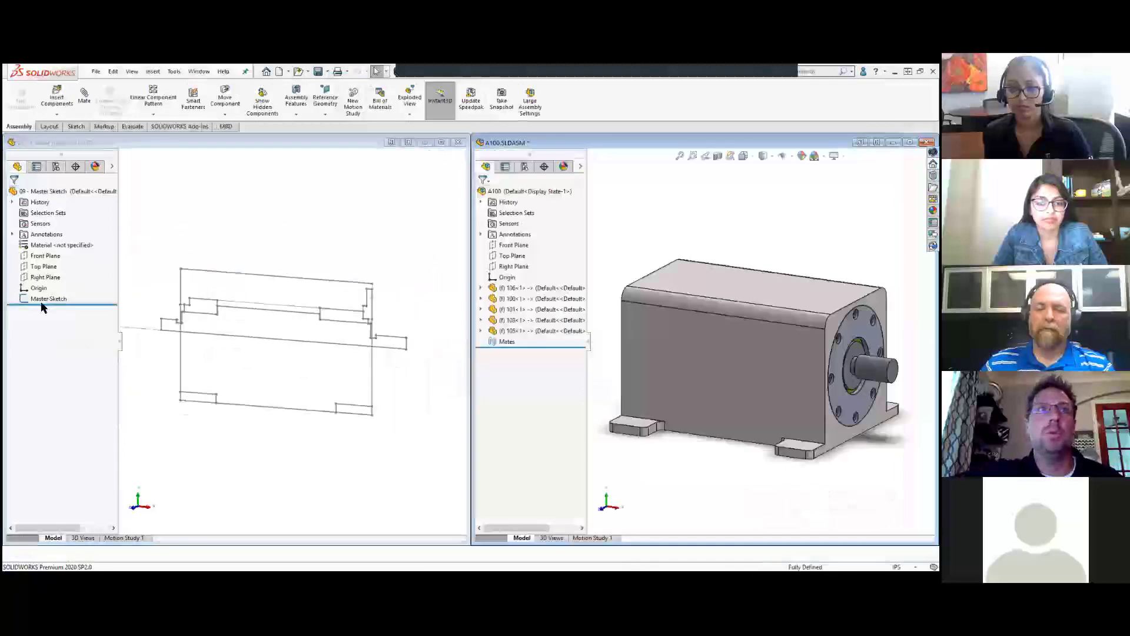
Step: Edit the master sketch and set the shaft's overall length to 14 in
left_click(44, 300)
right_click(44, 302)
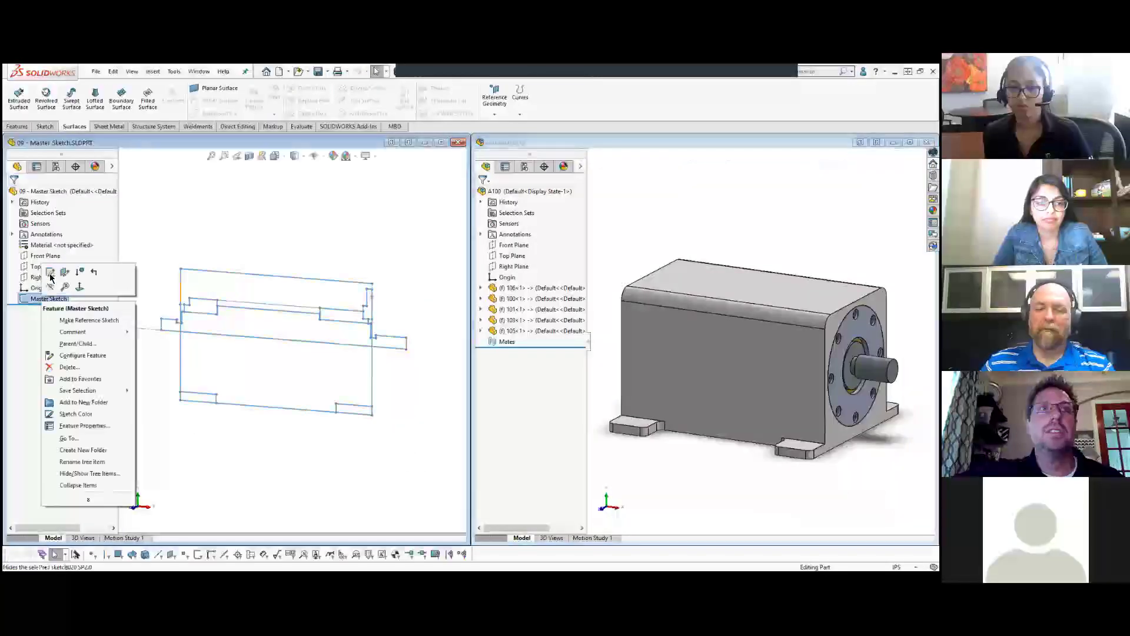
left_click(47, 272)
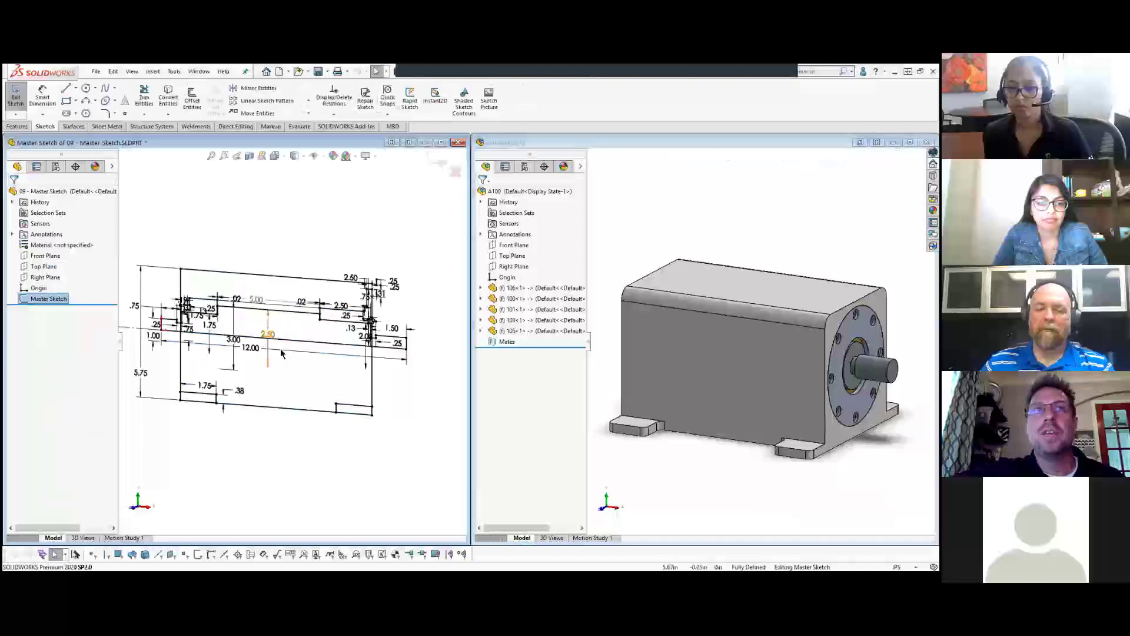
left_click(251, 349)
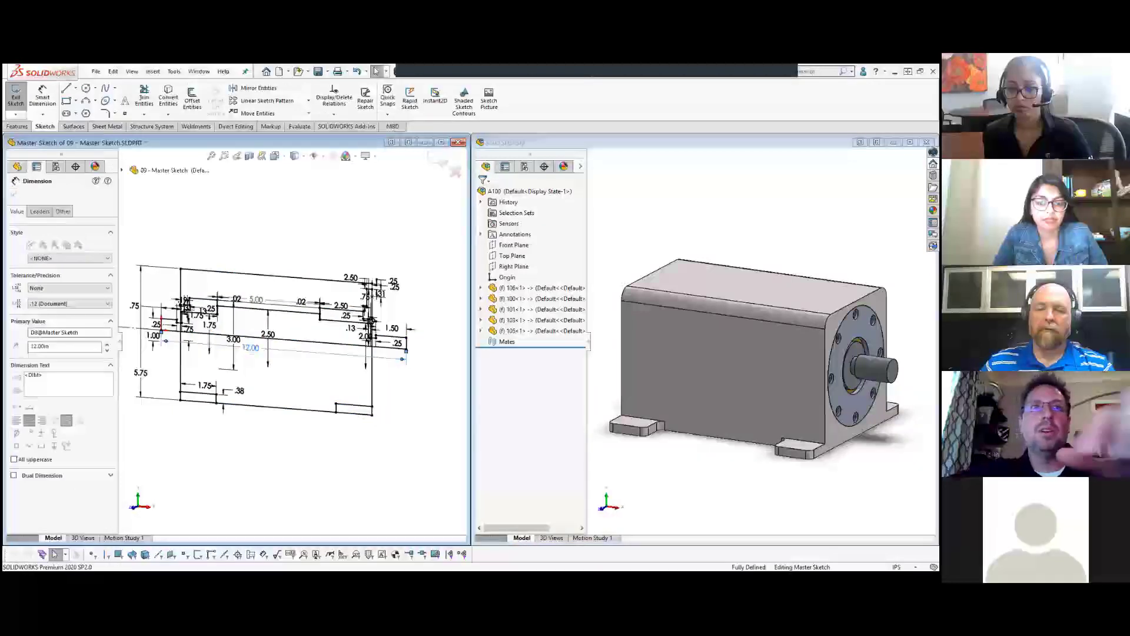
double_click(231, 351)
left_click(209, 334)
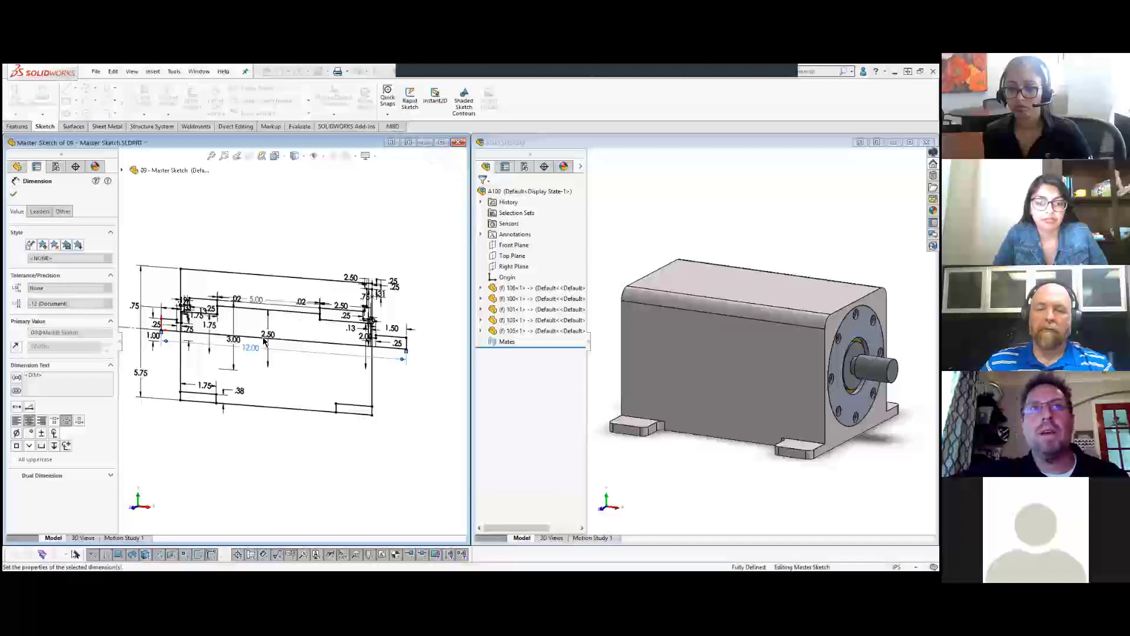
Step: Set the diameter of the shaft's middle section to 2.75 in and exit the master sketch
left_click(238, 337)
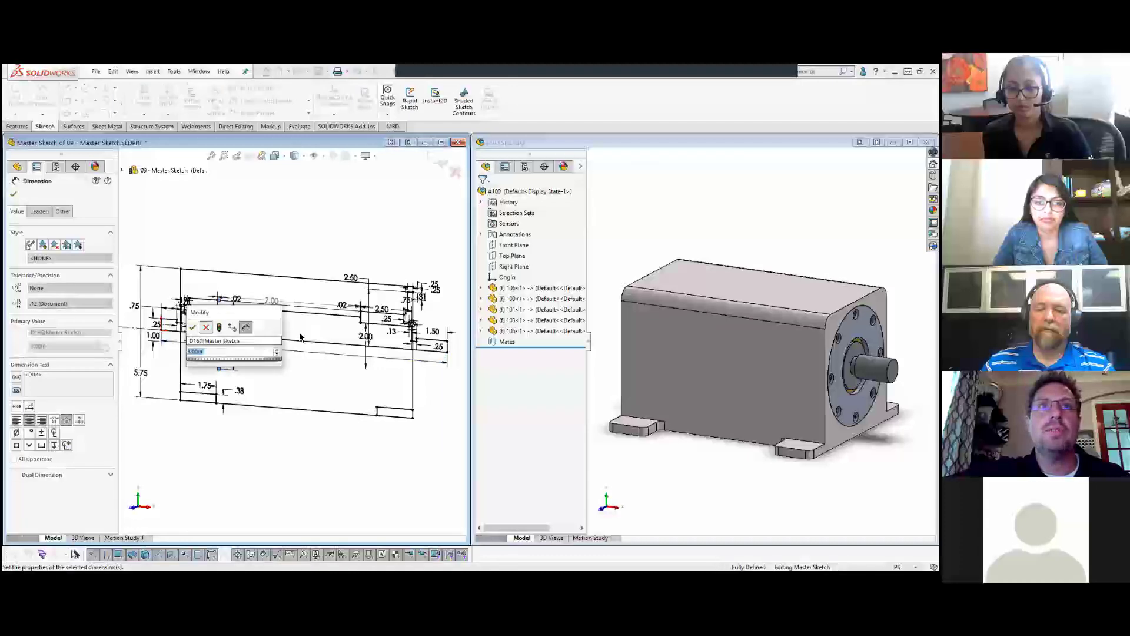
key("Escape")
left_click(270, 333)
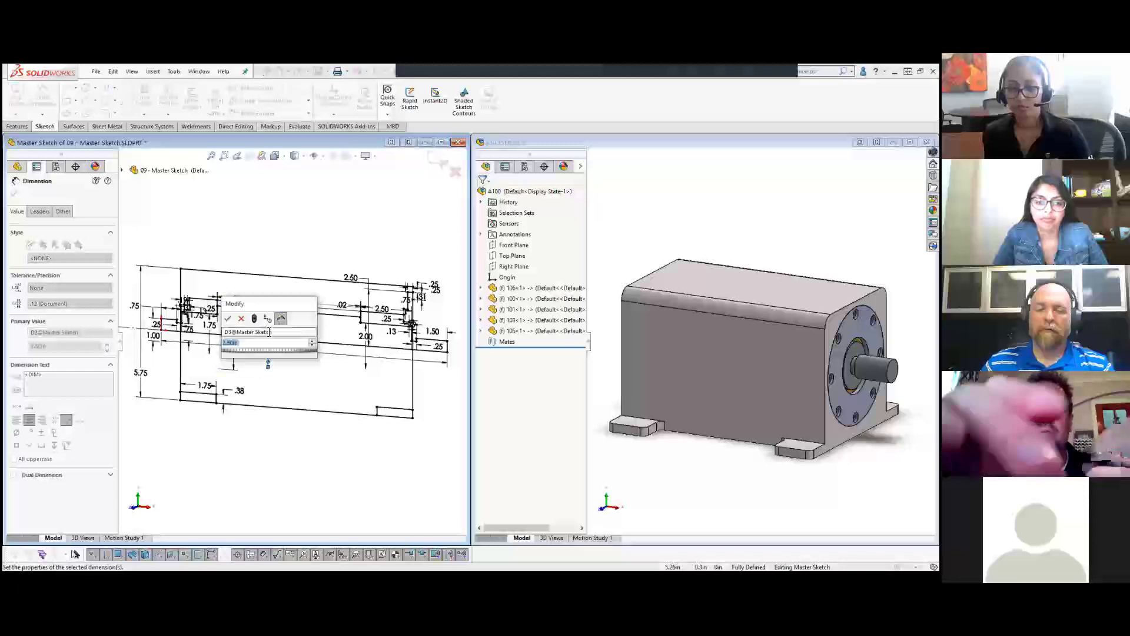
type("2.75")
key("Return")
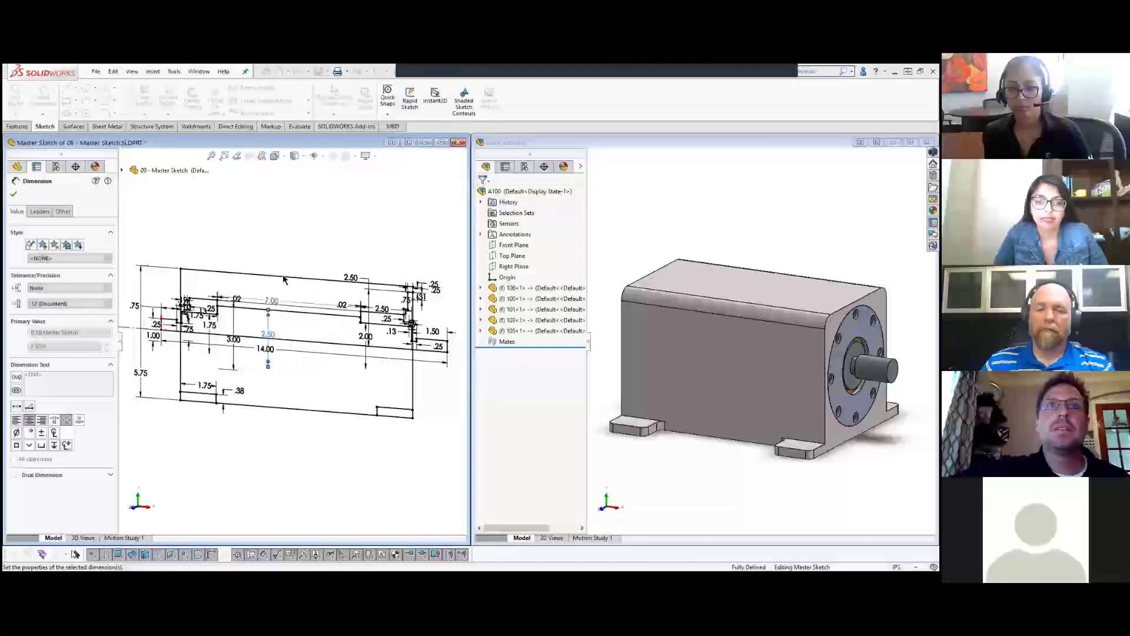
left_click(440, 163)
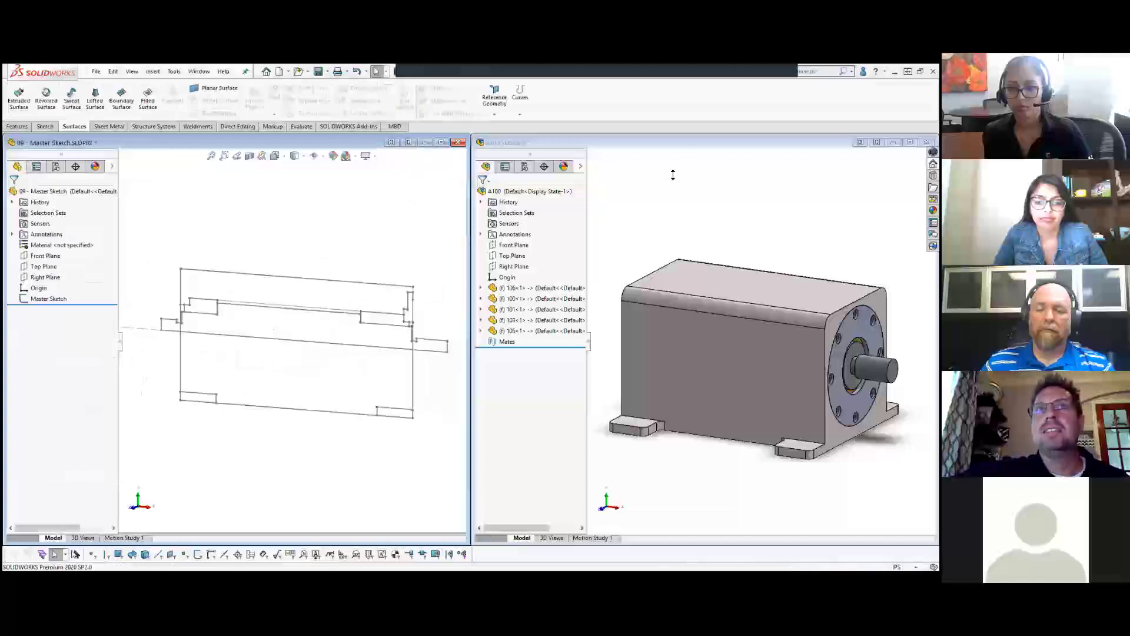
Step: Update assembly A100 to the edited master sketch and apply a section view on the Front Plane
left_click(690, 200)
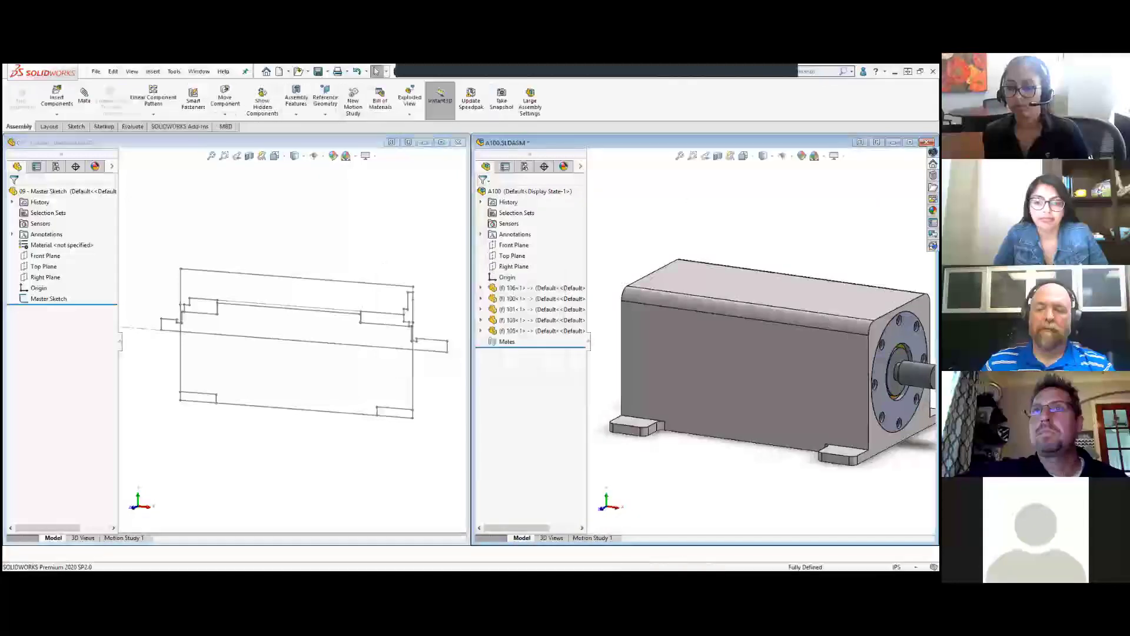
left_click(718, 156)
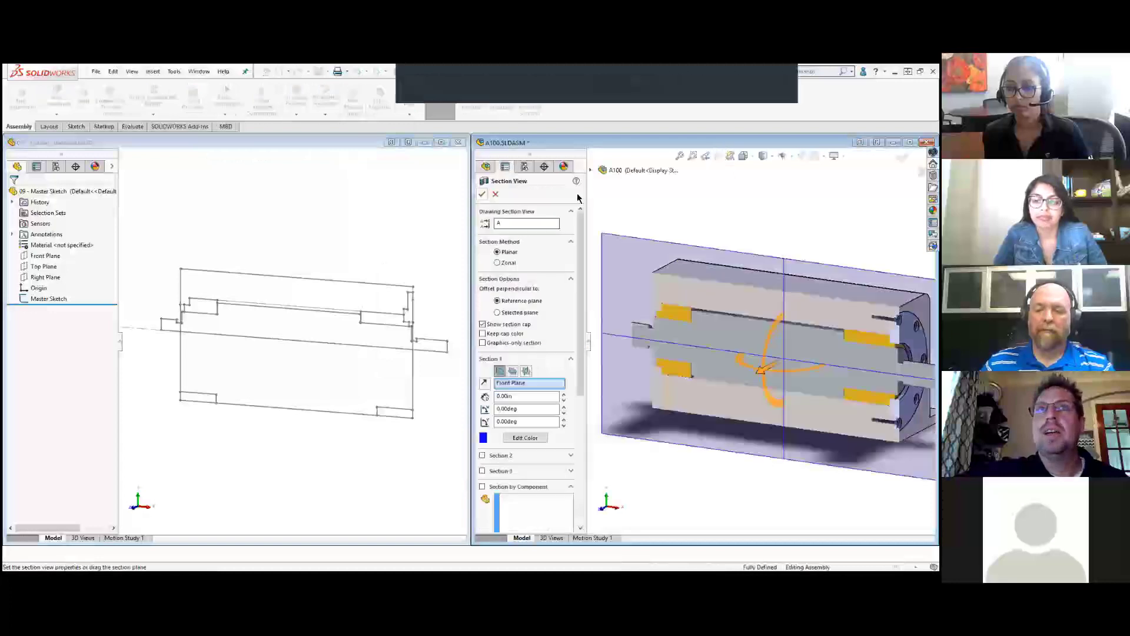
scroll(867, 360, "down", 2)
scroll(864, 361, "up", 3)
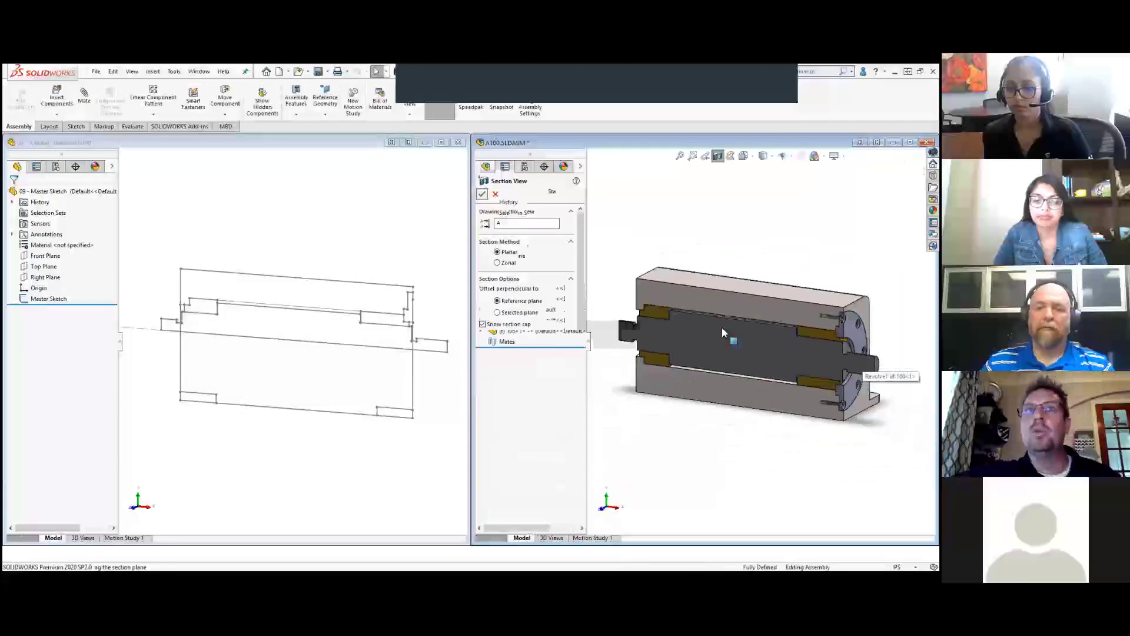
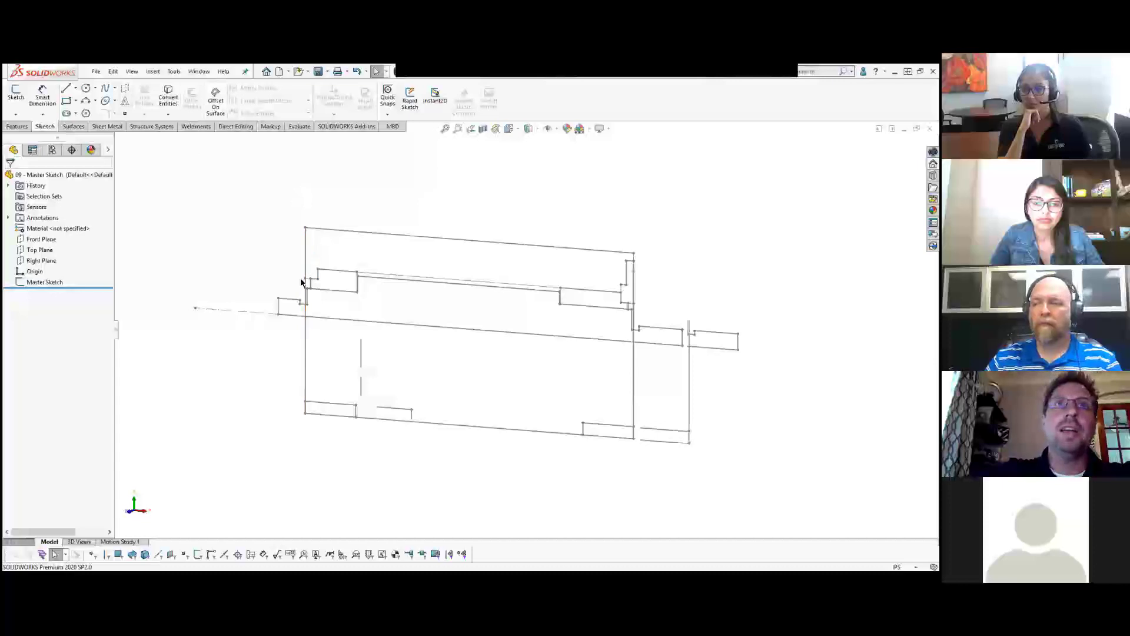
scroll(310, 302, "down", 5)
scroll(394, 265, "up", 5)
key("Escape")
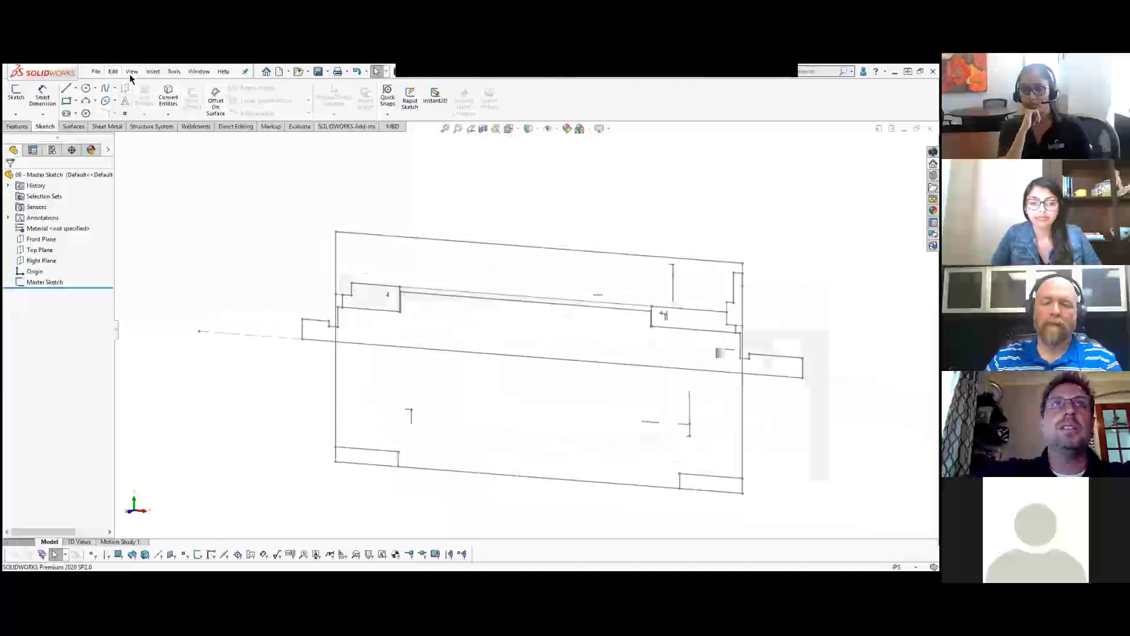
Step: Create a new part and insert the 09 - Master Sketch part at the origin, transferring its unabsorbed sketches
left_click(279, 71)
double_click(266, 202)
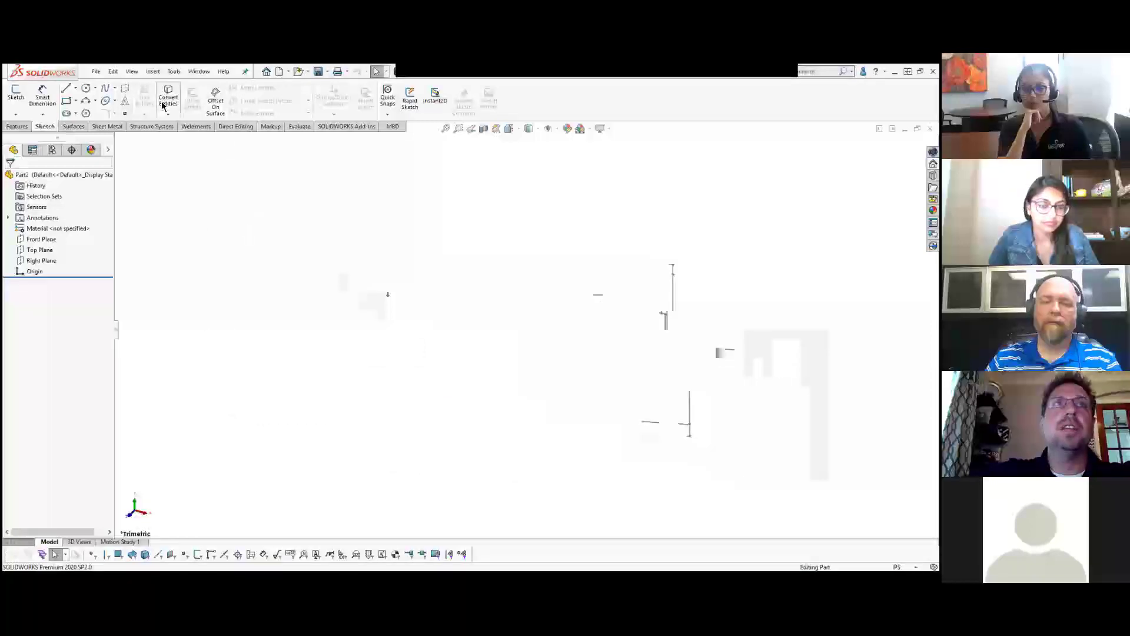
left_click(152, 71)
left_click(169, 298)
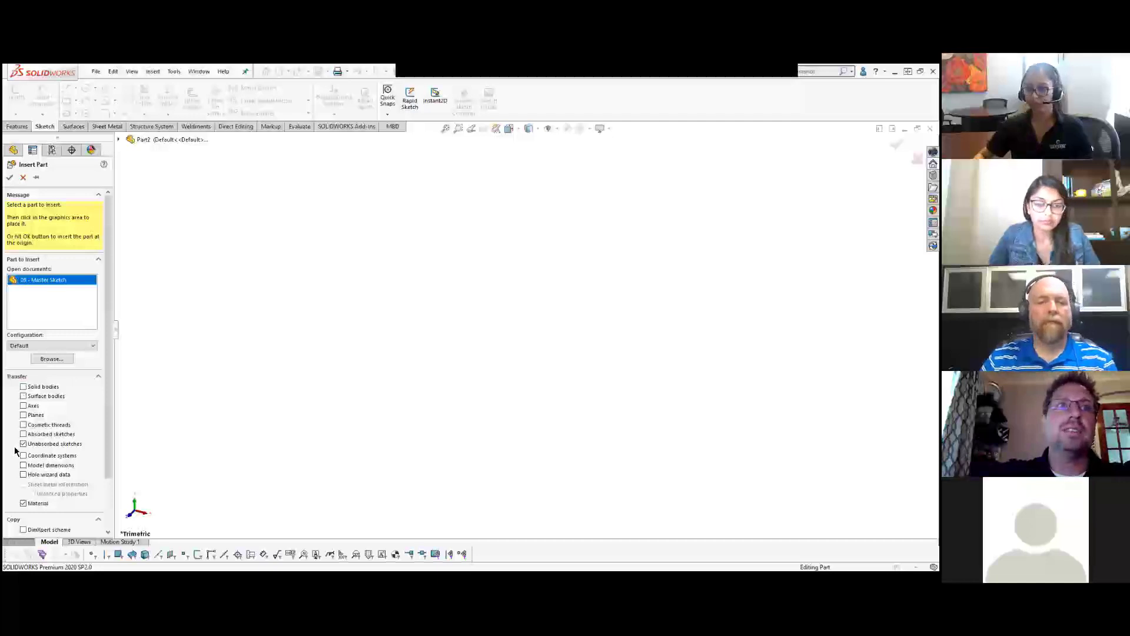
left_click(9, 178)
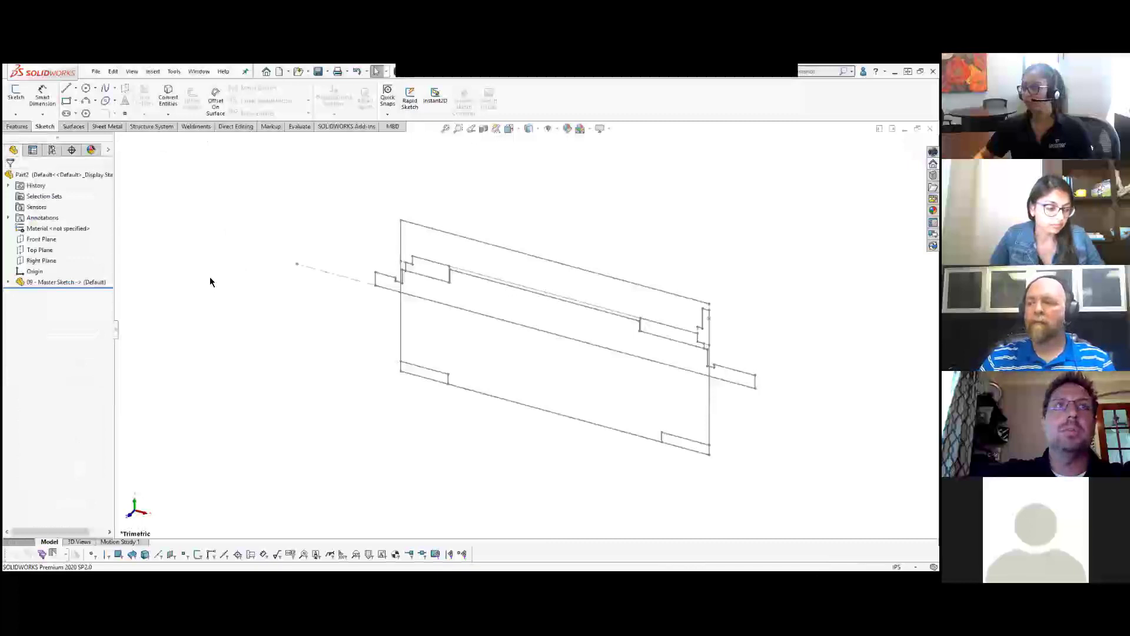
Step: Revolve the shaft contour of the inserted master sketch 360 degrees about its centerline
left_click(9, 282)
double_click(39, 294)
left_click(70, 303)
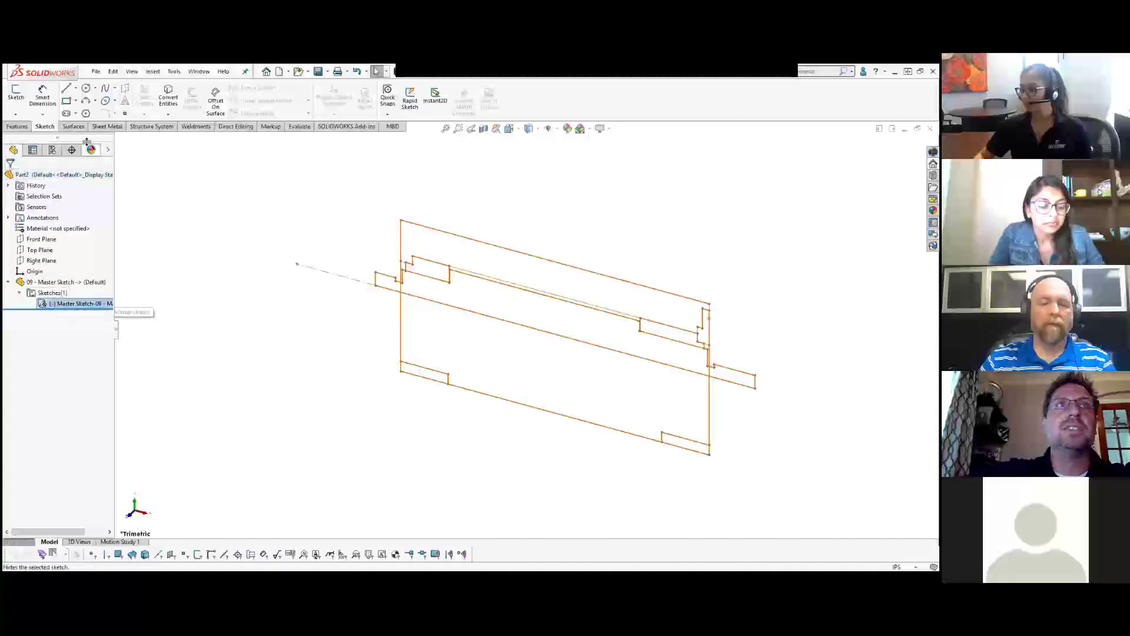
left_click(17, 127)
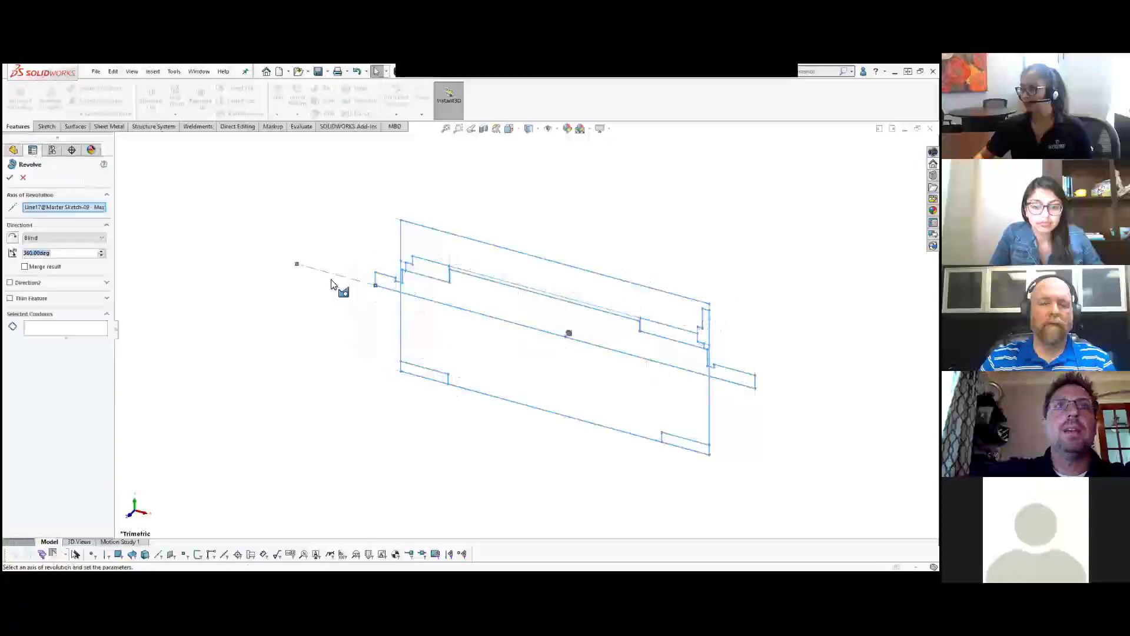
left_click(51, 331)
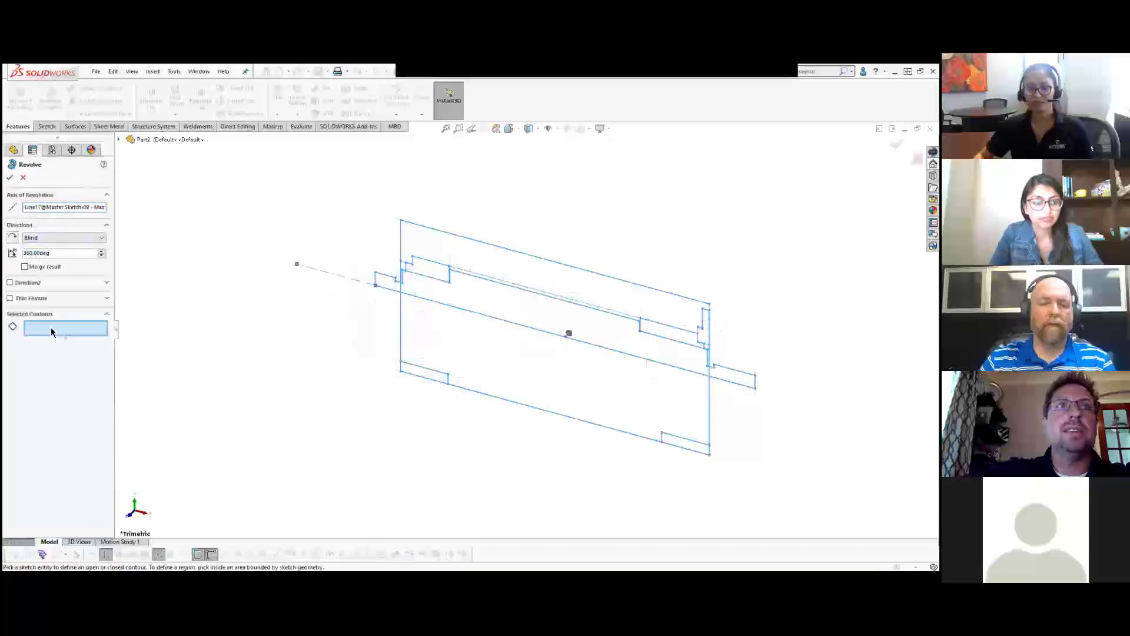
left_click(385, 280)
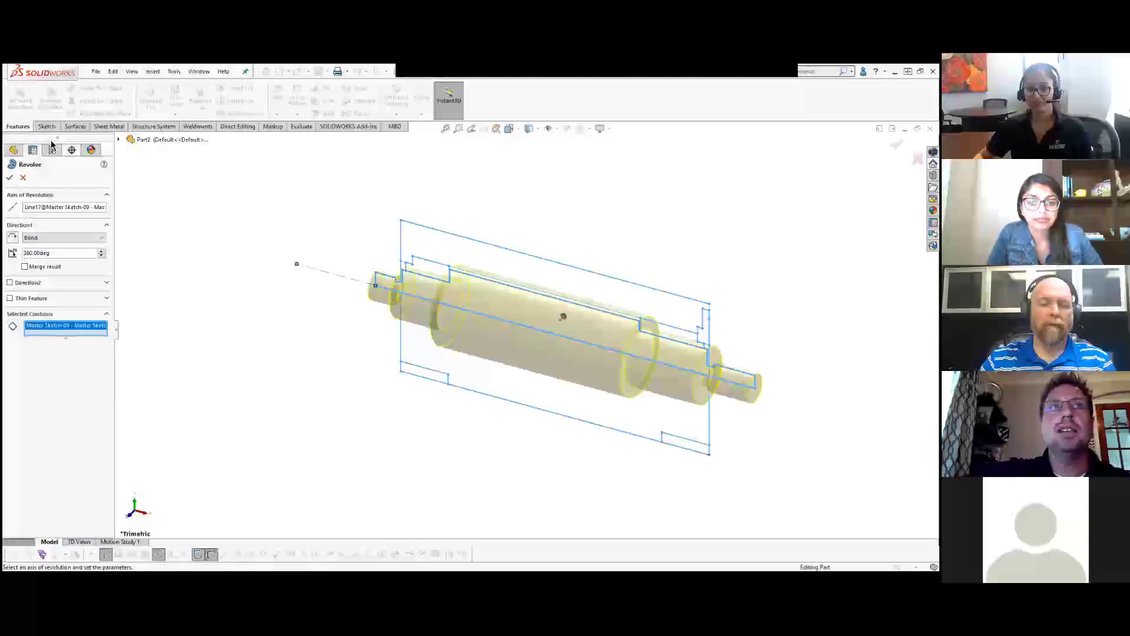
left_click(12, 177)
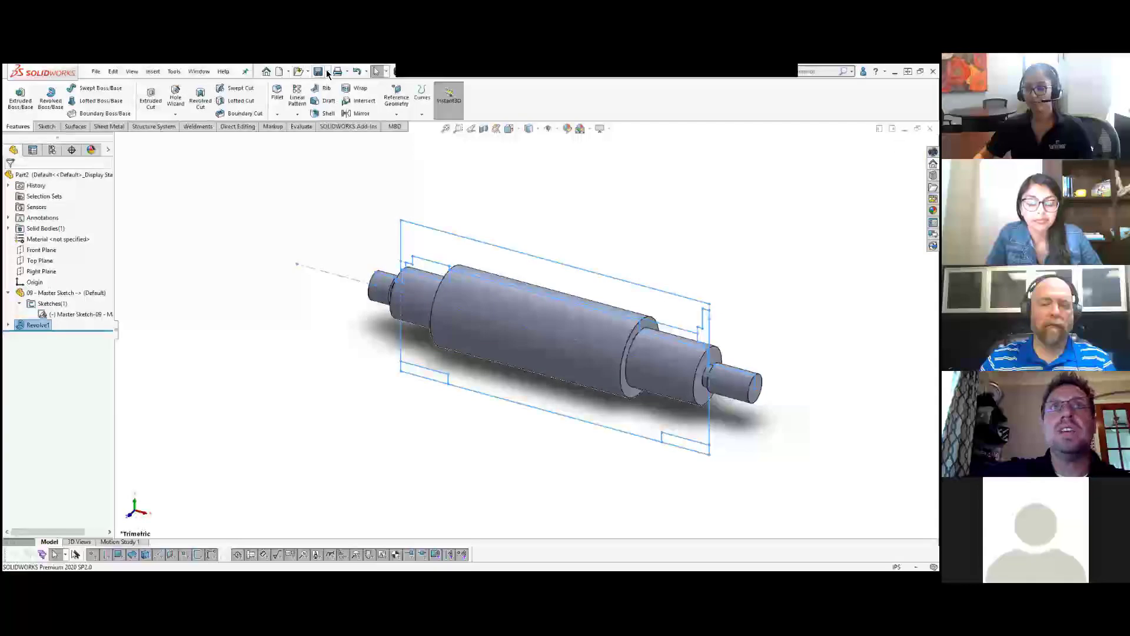
Step: Save the new shaft part as 200 in the Sketching Demo folder, together with the modified 09 - Master Sketch
left_click(328, 72)
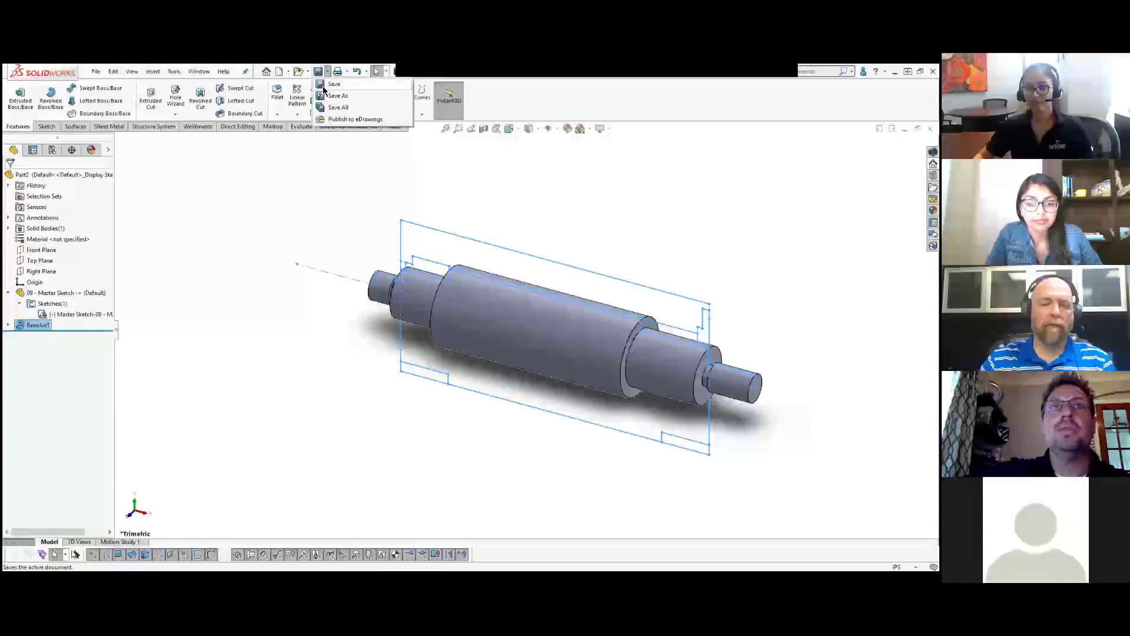
left_click(333, 84)
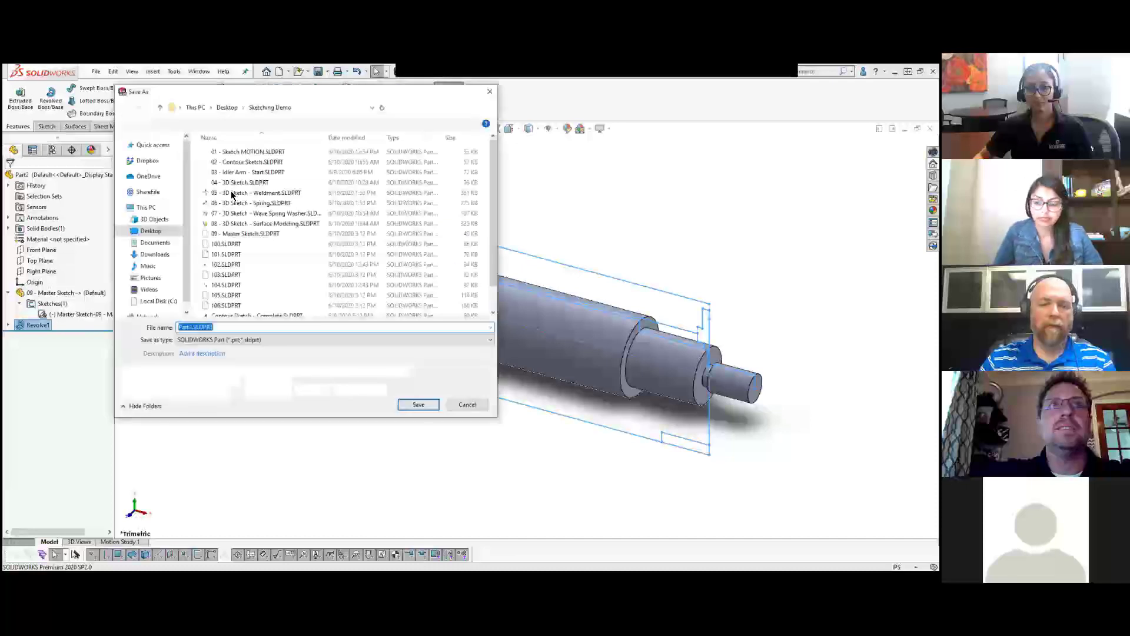
type("200")
left_click(418, 404)
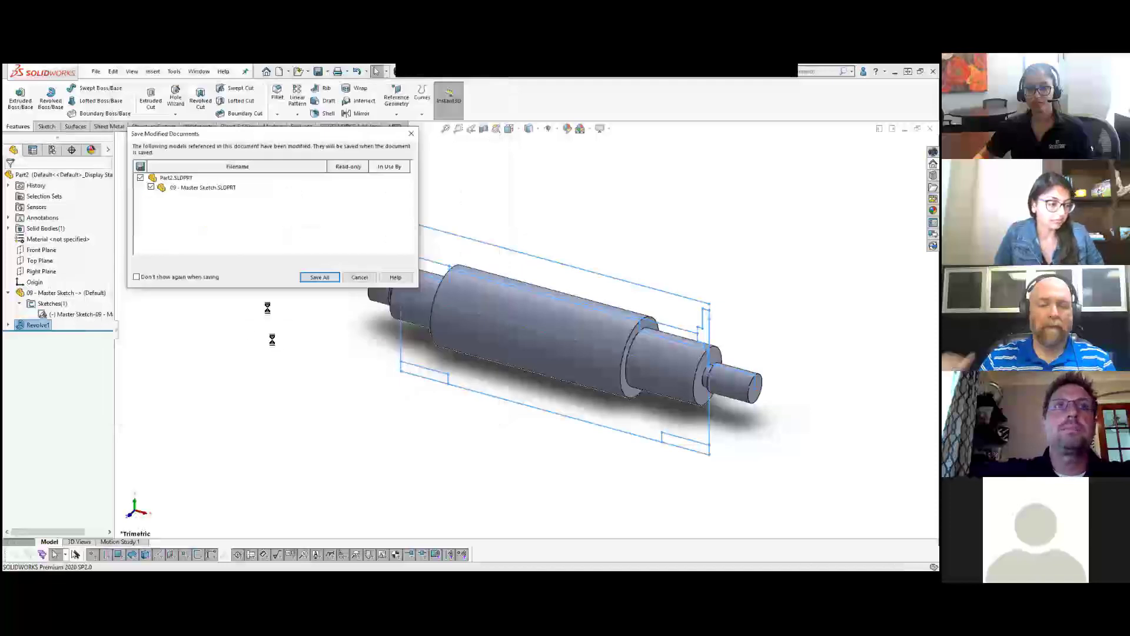
left_click(320, 277)
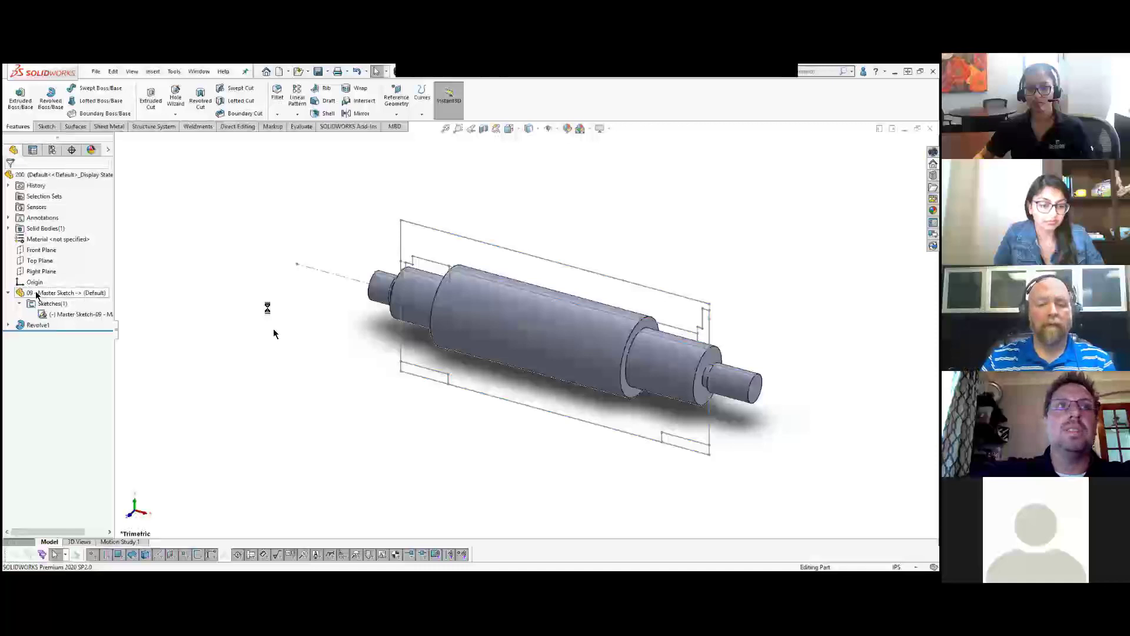
Step: Save a copy of the shaft part as 201 to reuse it for the first bushing
left_click(327, 71)
left_click(329, 97)
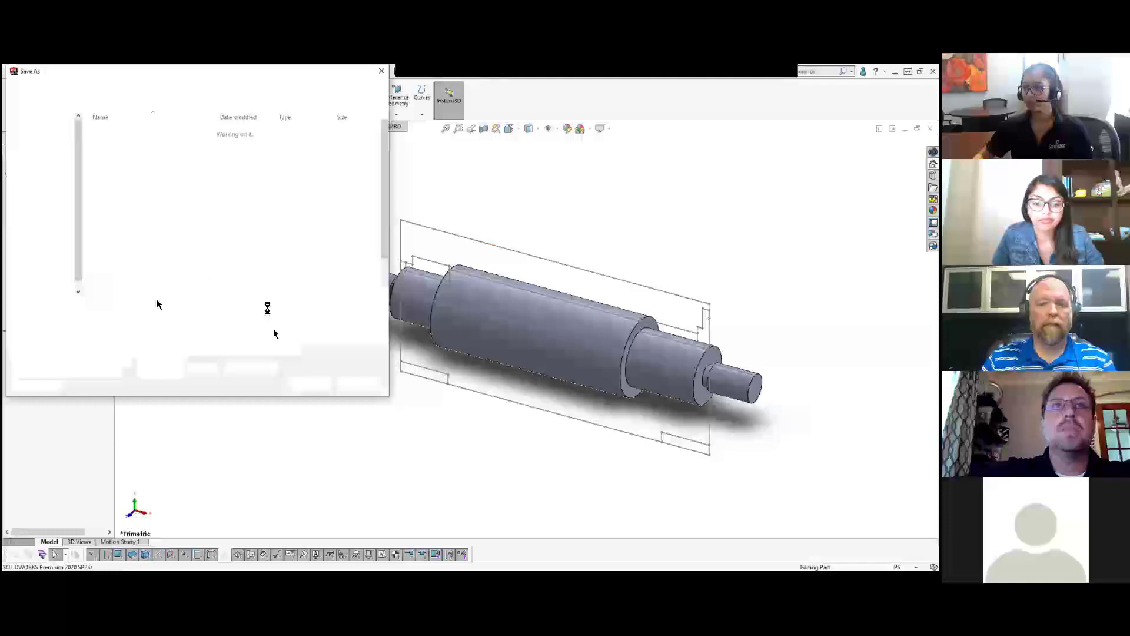
type("200")
key("Return")
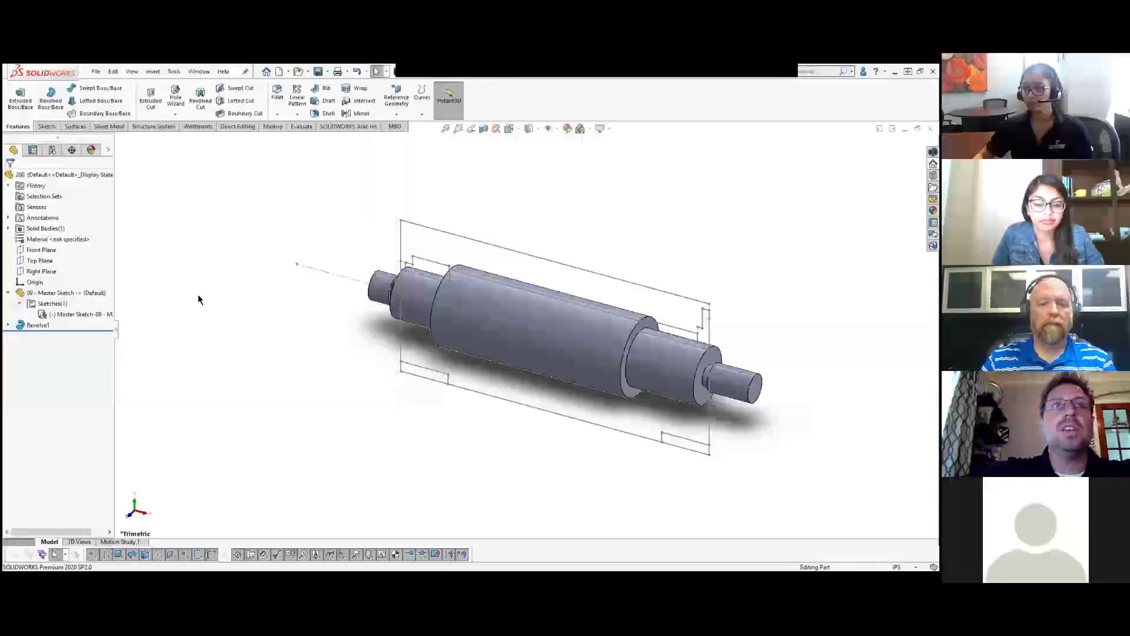
Step: Edit the revolve in part 201, replacing the shaft contour with the bushing contour at the origin end of the shaft
left_click(32, 325)
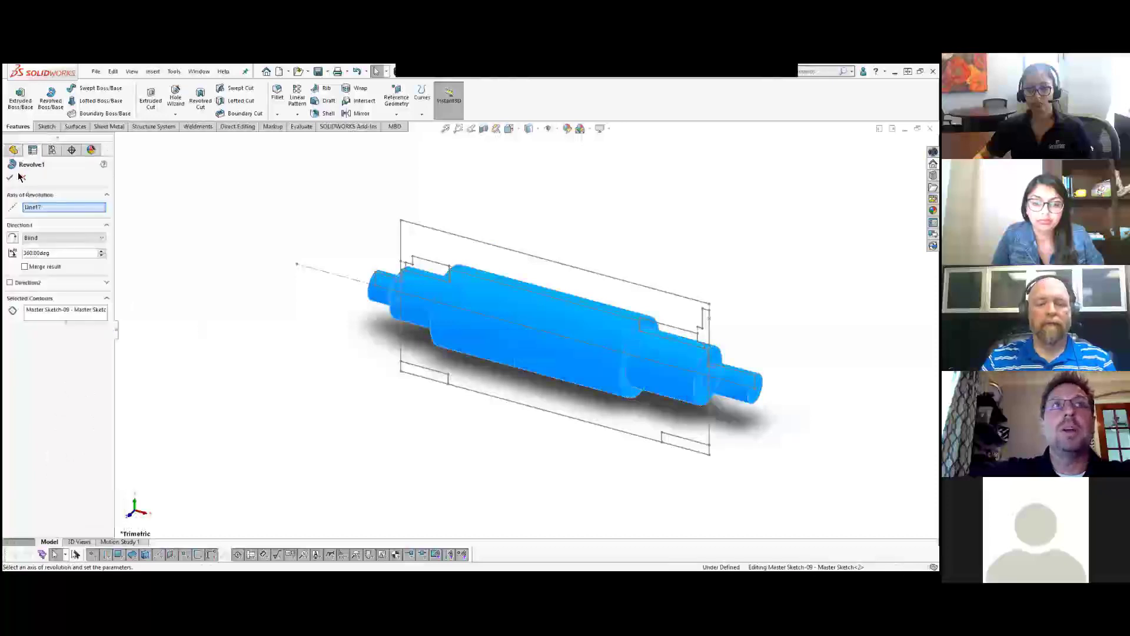
left_click(63, 312)
right_click(62, 310)
left_click(83, 318)
scroll(412, 280, "down", 2)
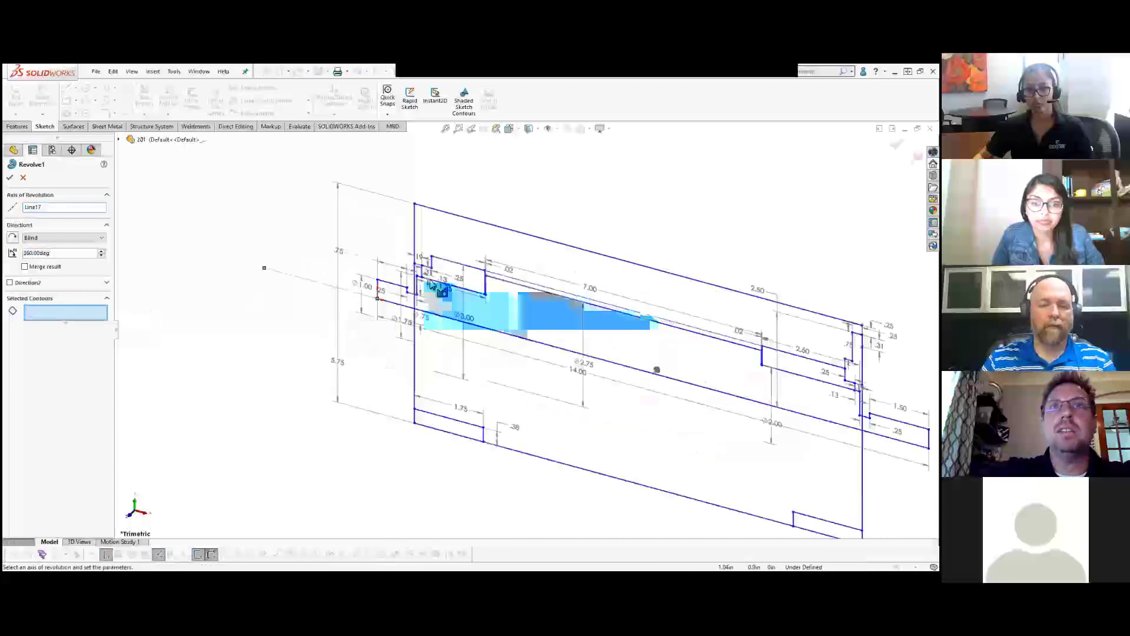
scroll(490, 274, "down", 3)
left_click(437, 311)
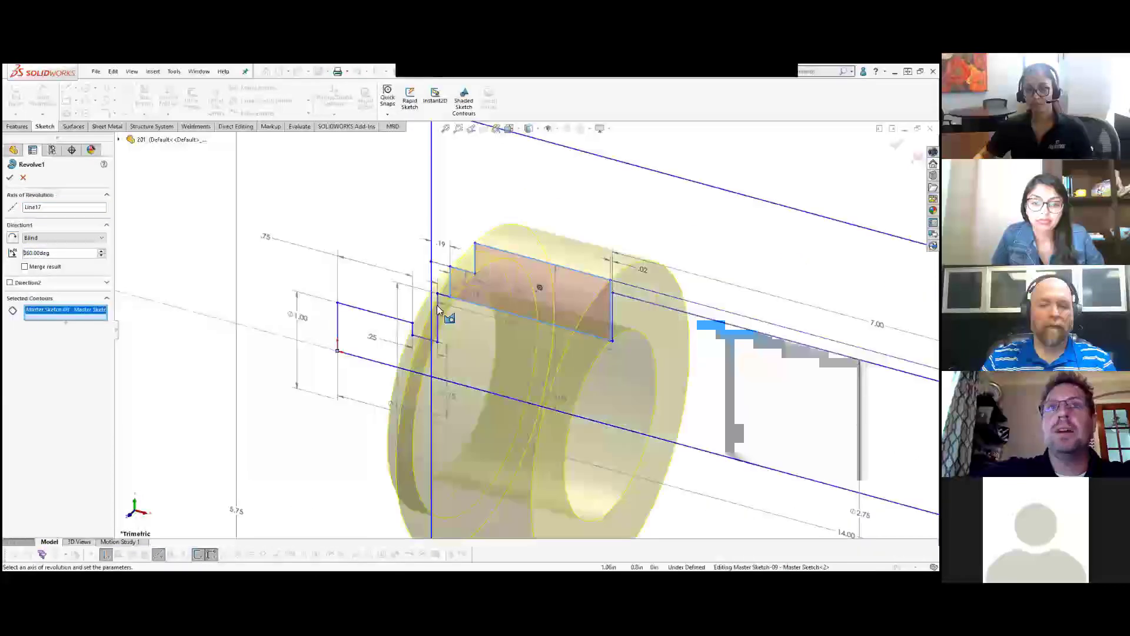
scroll(247, 288, "up", 3)
scroll(236, 286, "up", 3)
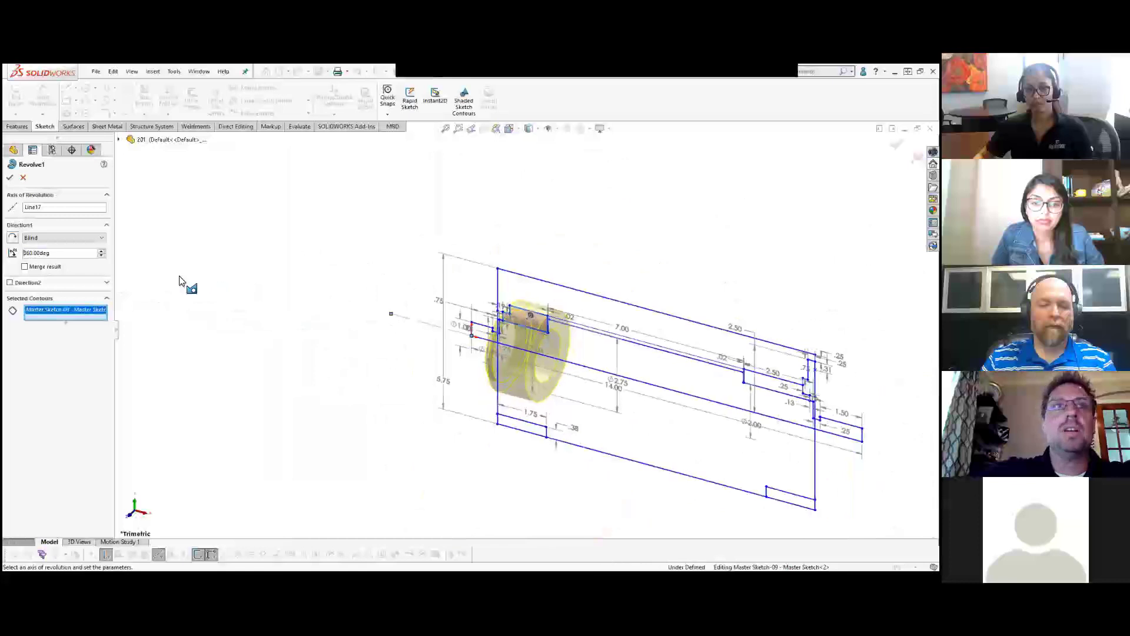
middle_click_drag(179, 281, 134, 278, "ctrl")
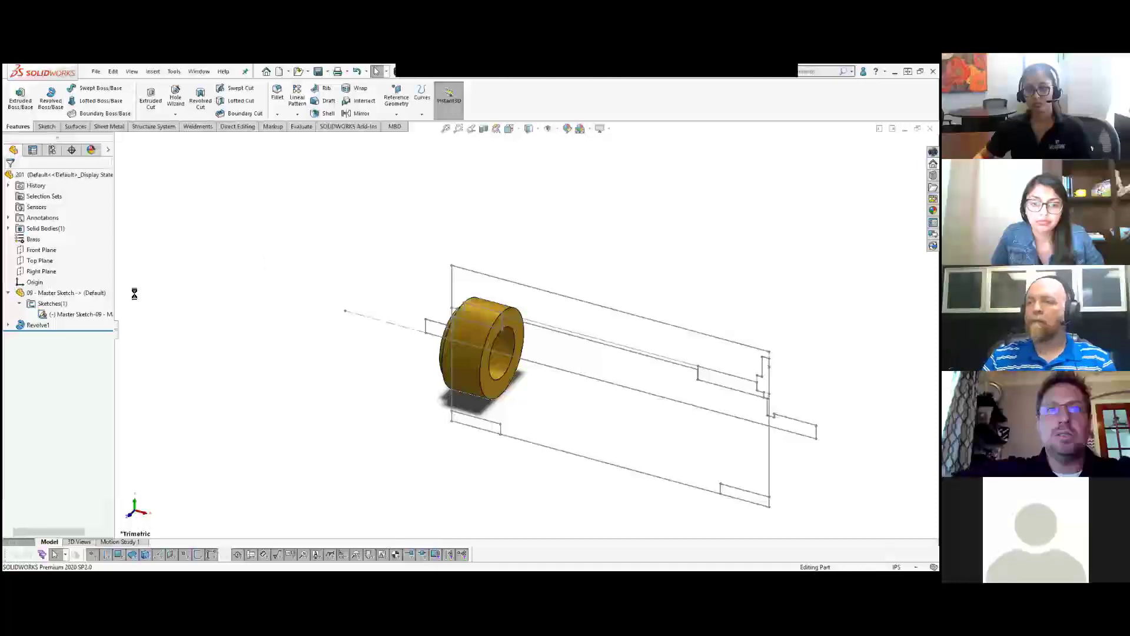
Step: Edit the revolve in part 202 to use the bushing contour at the far end of the shaft, and save the part
right_click(32, 327)
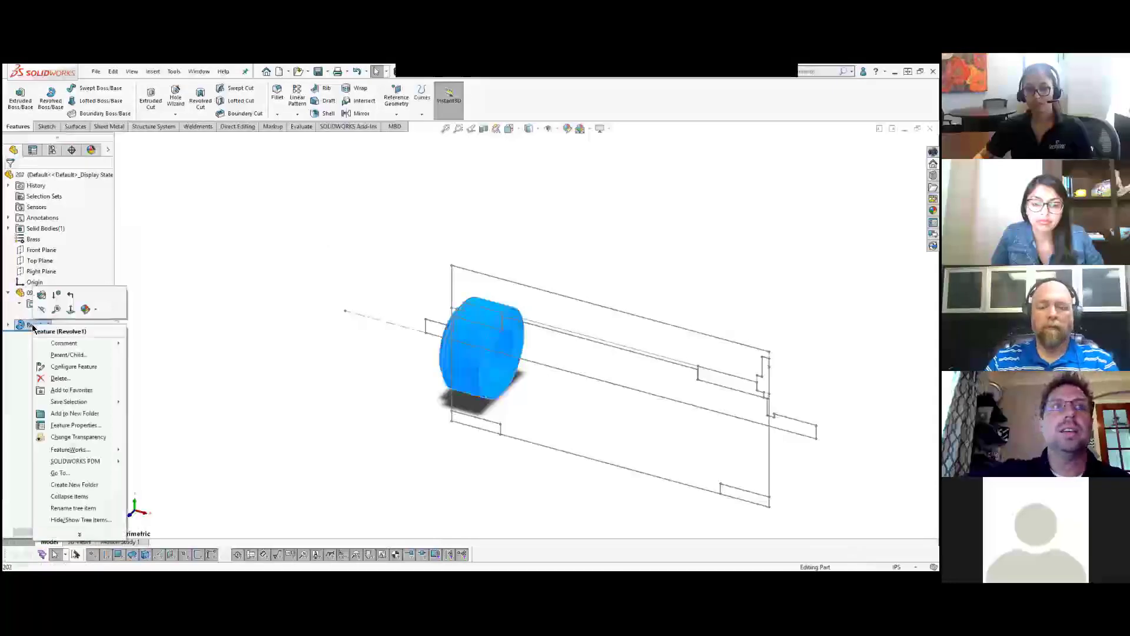
left_click(45, 315)
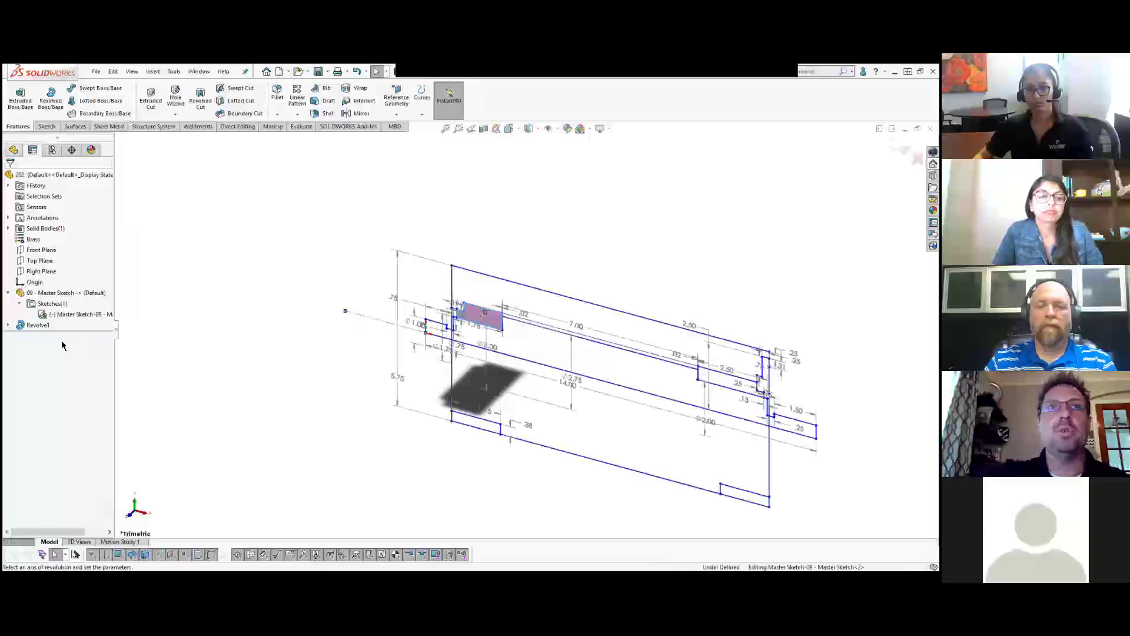
right_click(60, 313)
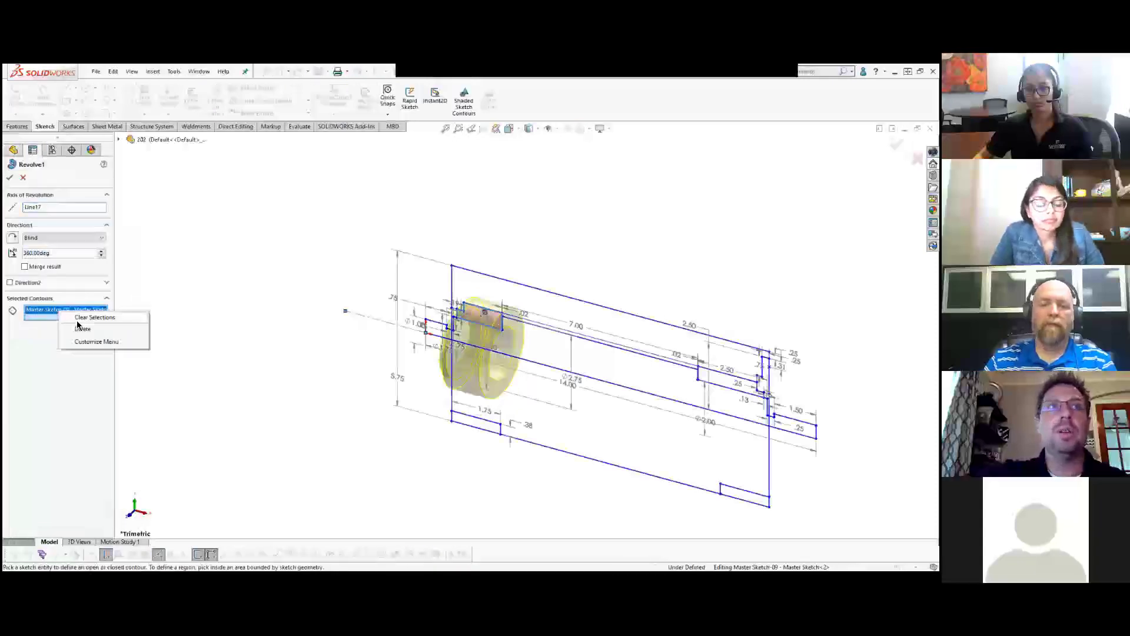
left_click(95, 338)
scroll(708, 383, "down", 1)
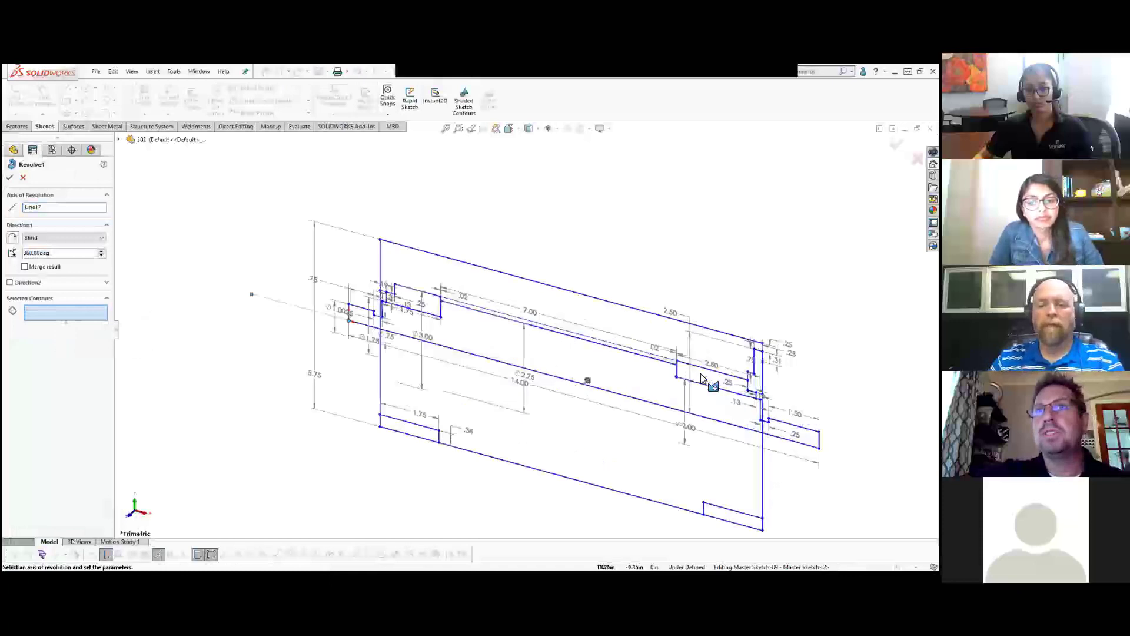
scroll(700, 381, "down", 1)
left_click(690, 396)
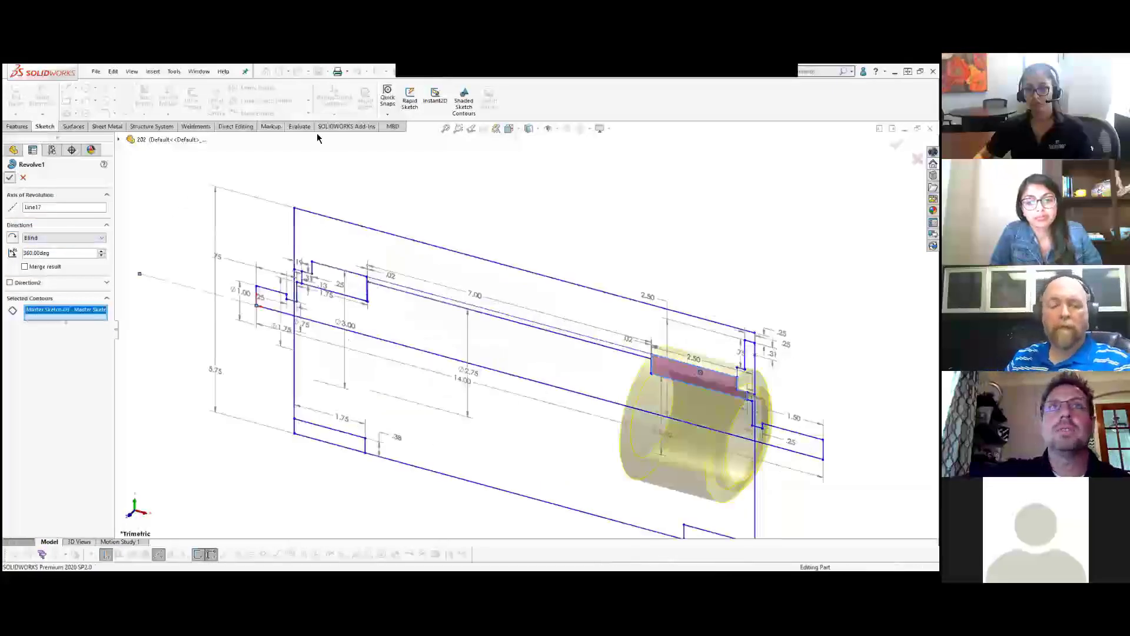
key("Return")
left_click(319, 72)
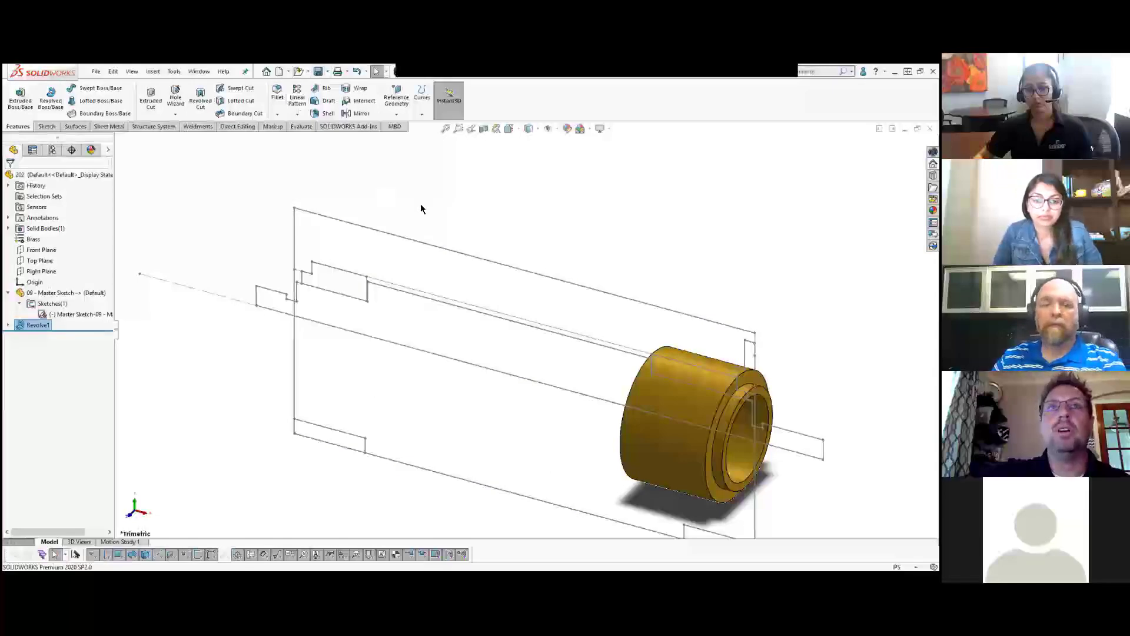
scroll(422, 213, "up", 2)
Step: Open parts 200 and 201 together from the Sketching Demo folder
left_click(300, 72)
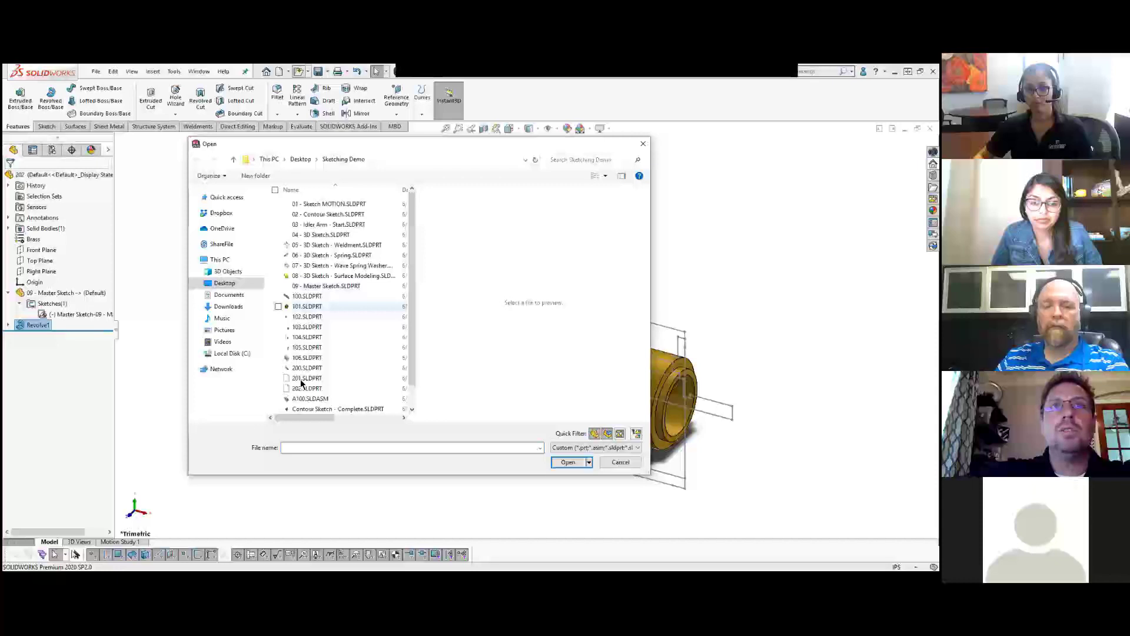
left_click(301, 380)
scroll(303, 332, "down", 2)
left_click(305, 332, "ctrl")
left_click(568, 459)
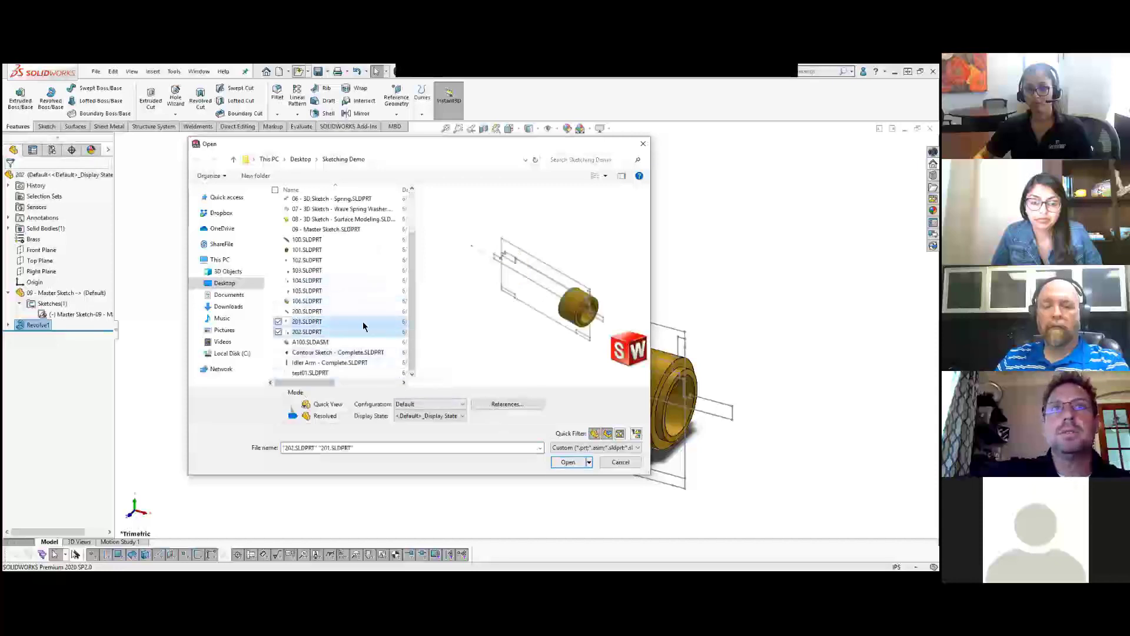
left_click(302, 312)
left_click(302, 324, "ctrl")
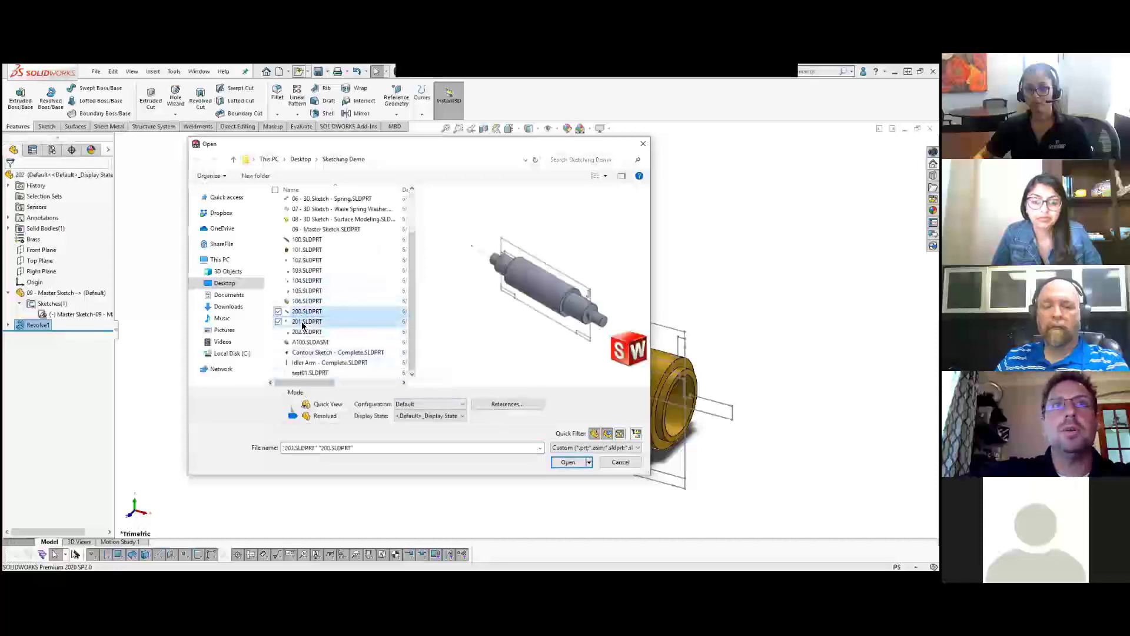
left_click(569, 462)
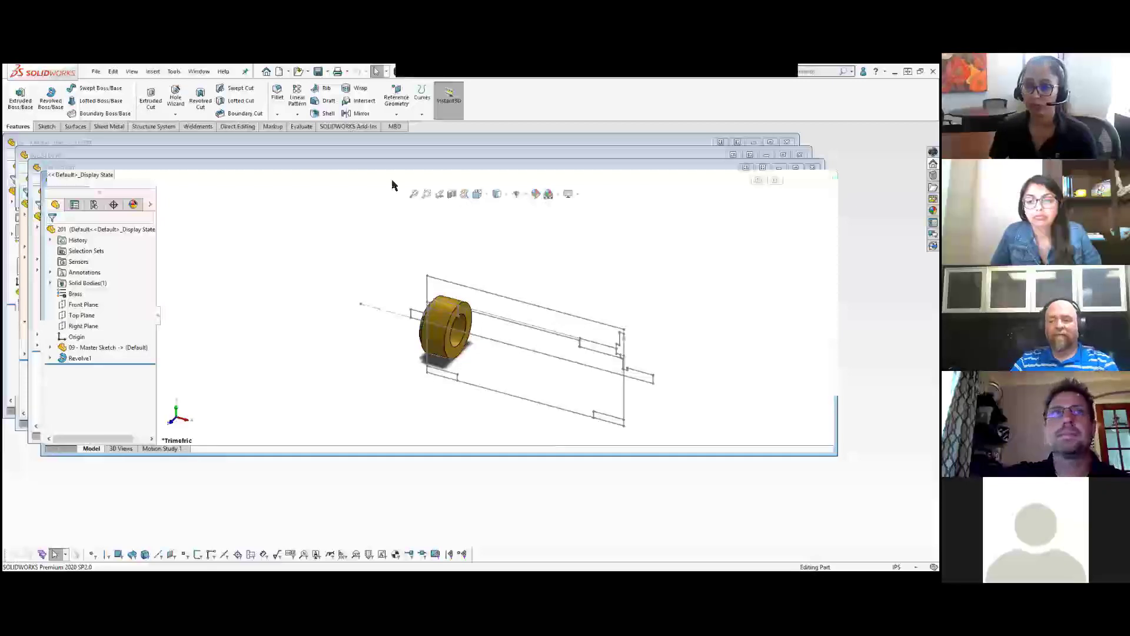
Step: Open assembly A100 and maximize its document window
left_click(243, 180)
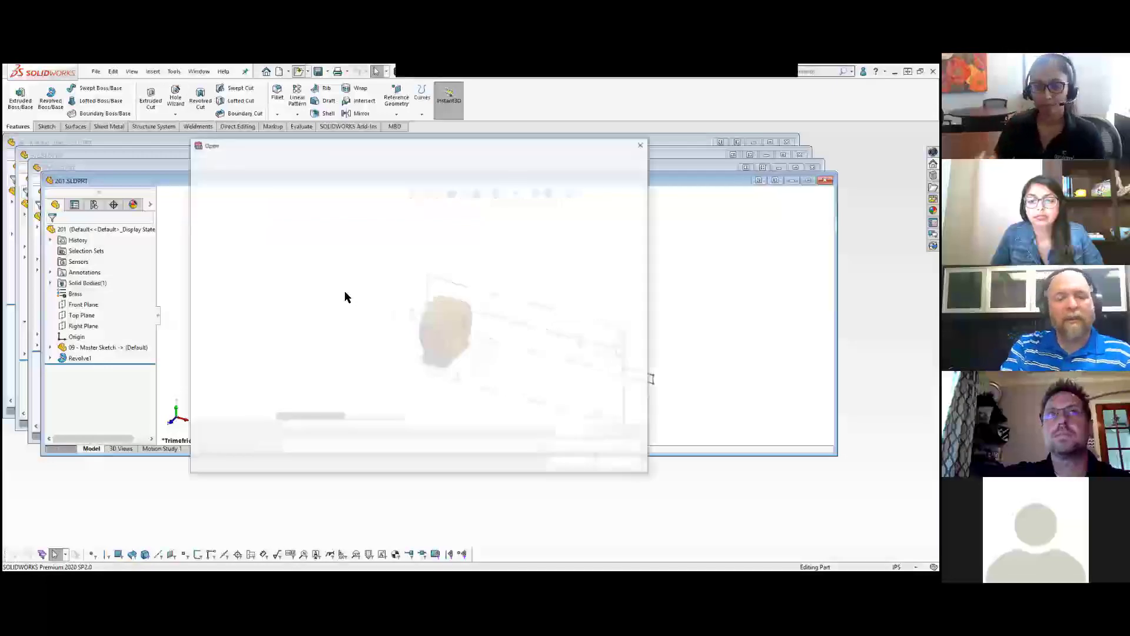
double_click(354, 266)
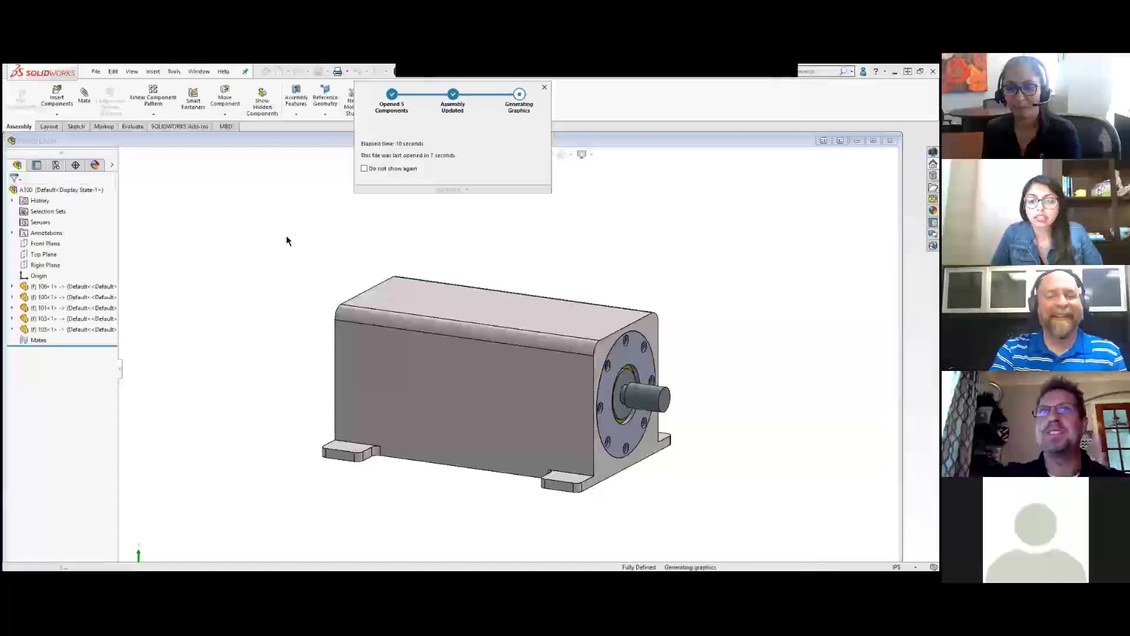
double_click(342, 141)
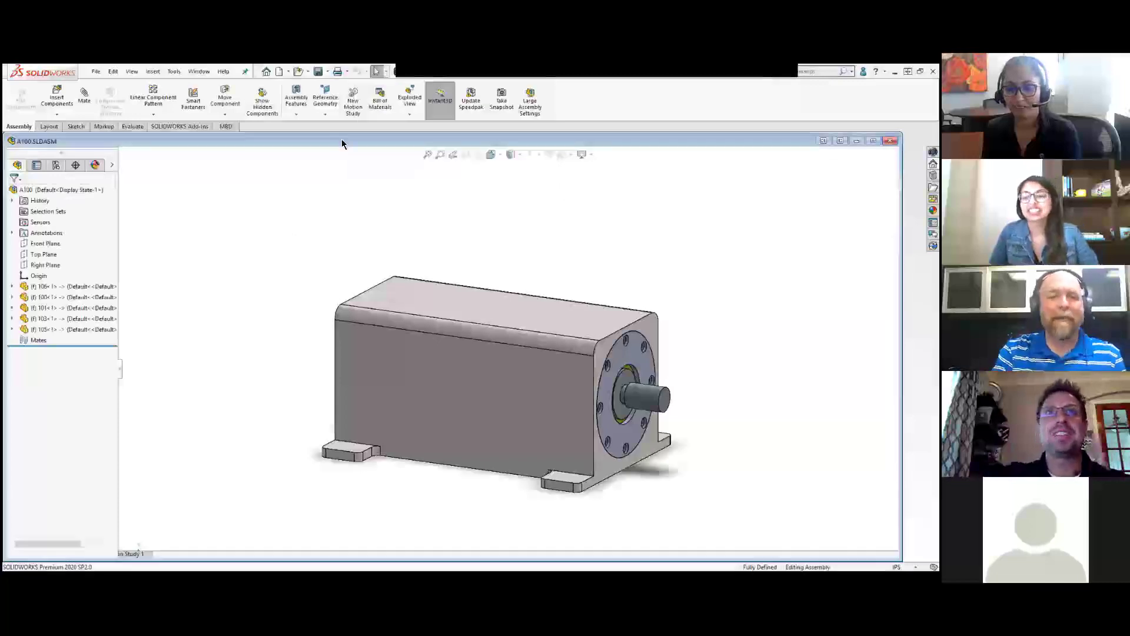
Step: Open the round end cover, part 105, from the assembly and orient it to show its counterbored holes
left_click(635, 325)
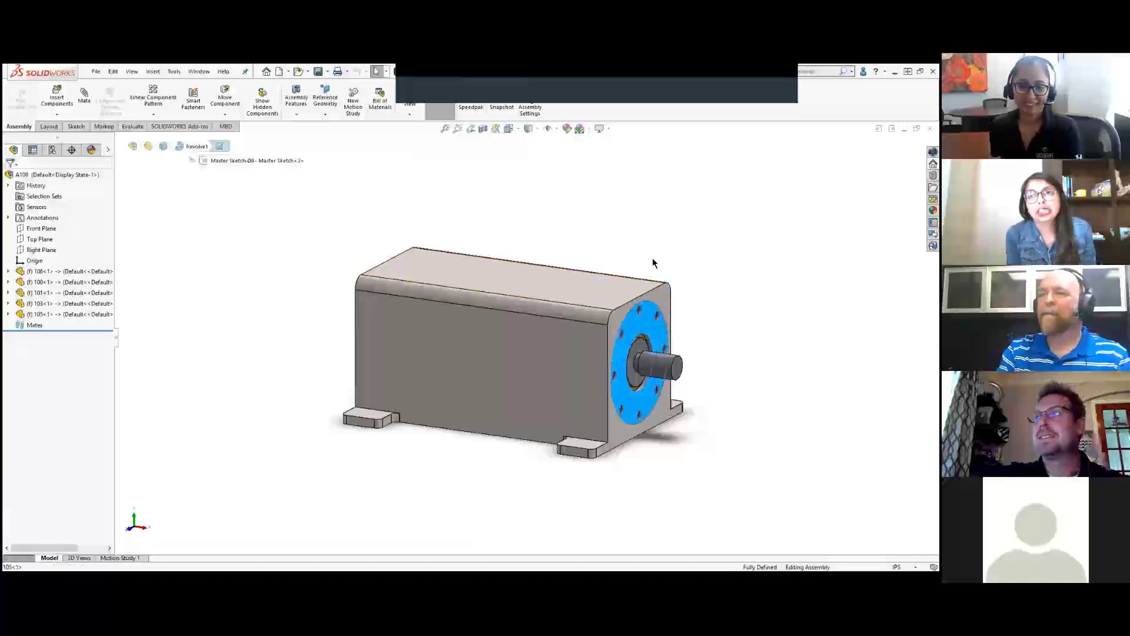
left_click(653, 263)
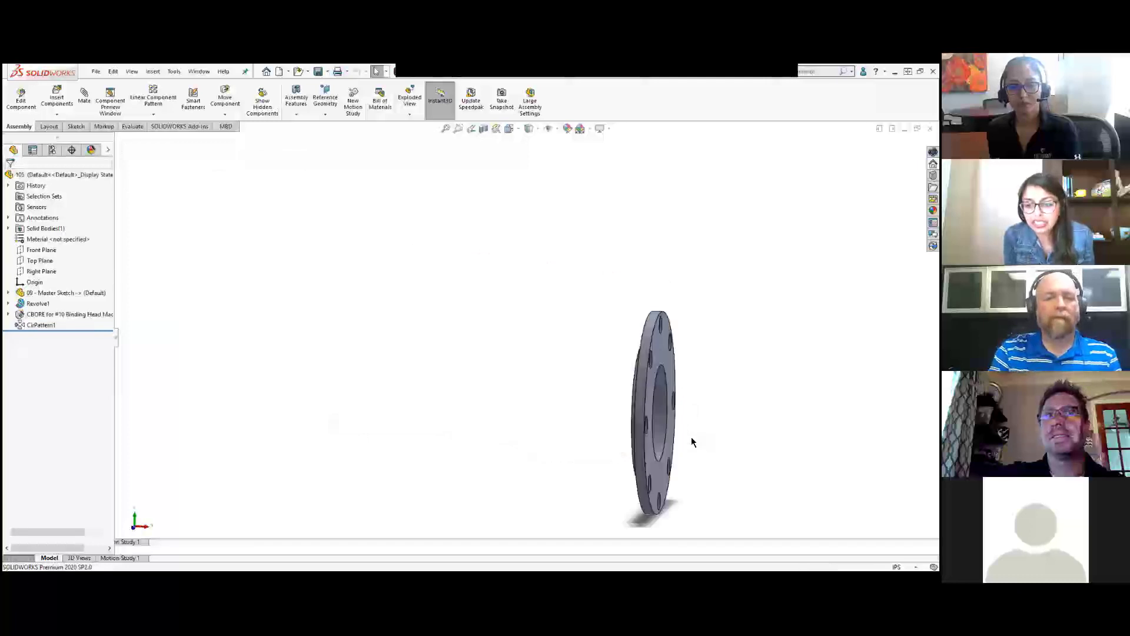
scroll(603, 383, "down", 1)
middle_click_drag(556, 405, 652, 406)
scroll(653, 407, "down", 2)
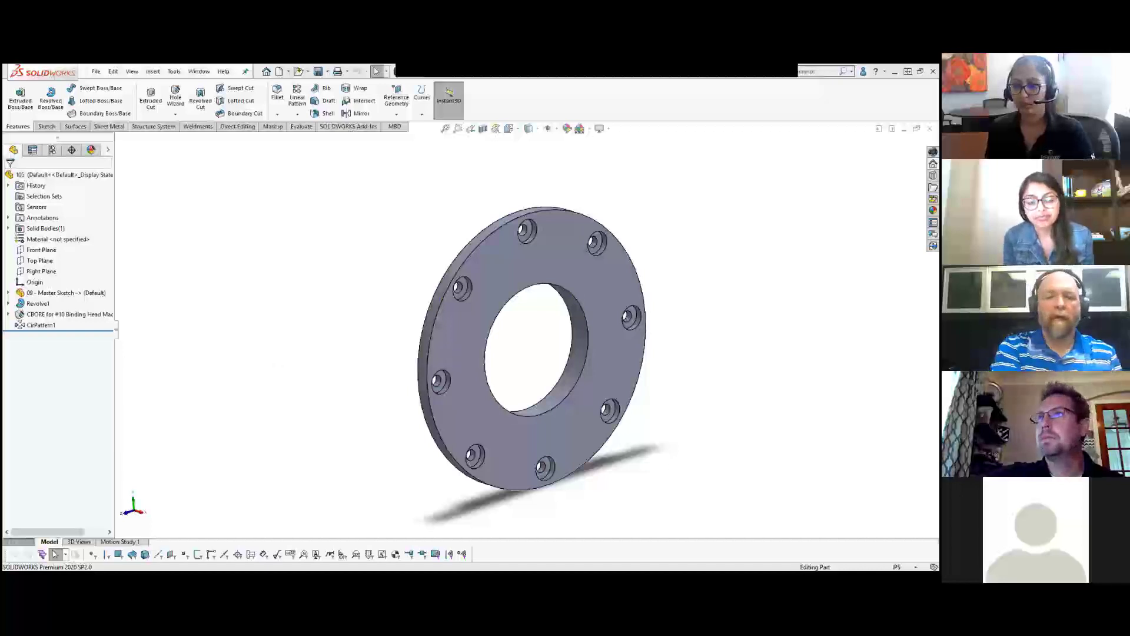
Step: Turn on Dynamic Reference Visualization for both parents and children in part 105
right_click(45, 175)
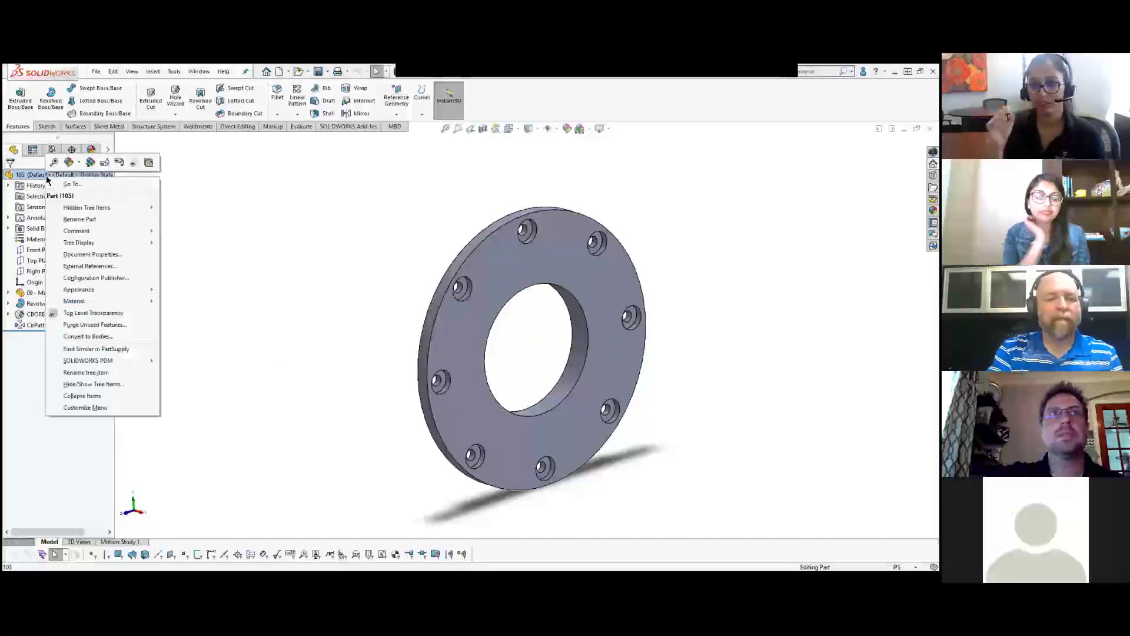
left_click(106, 163)
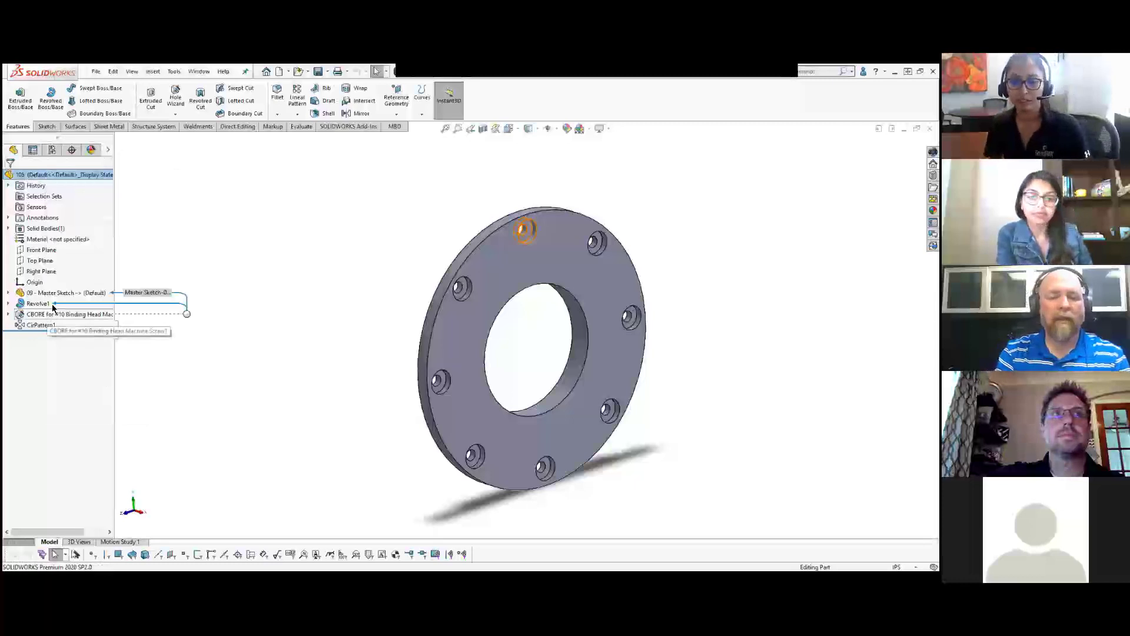
right_click(68, 176)
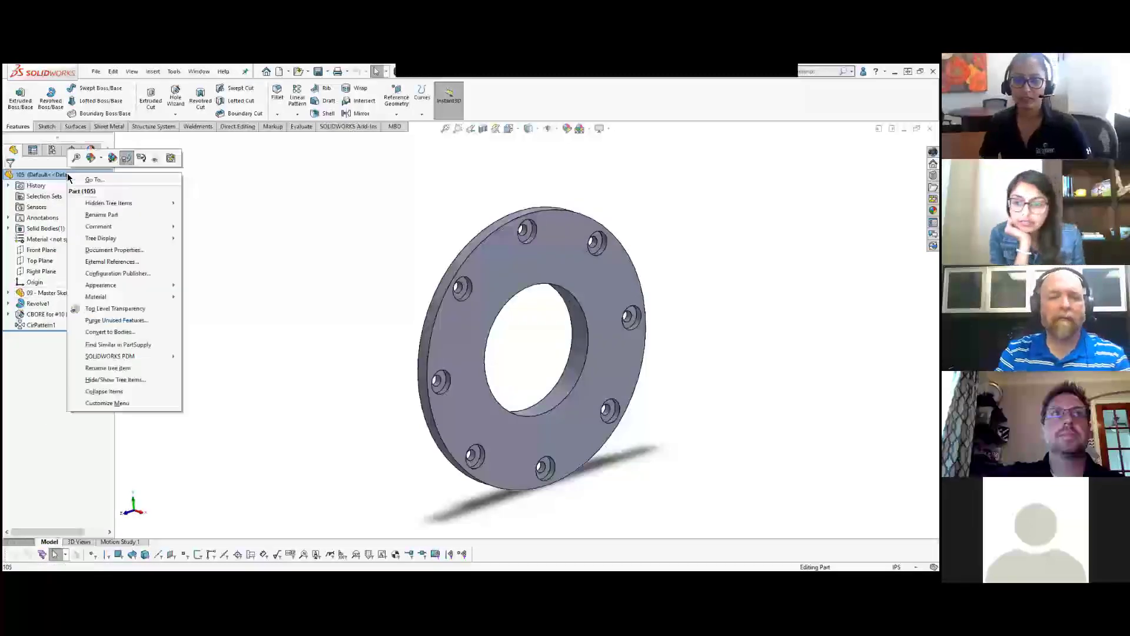
left_click(142, 158)
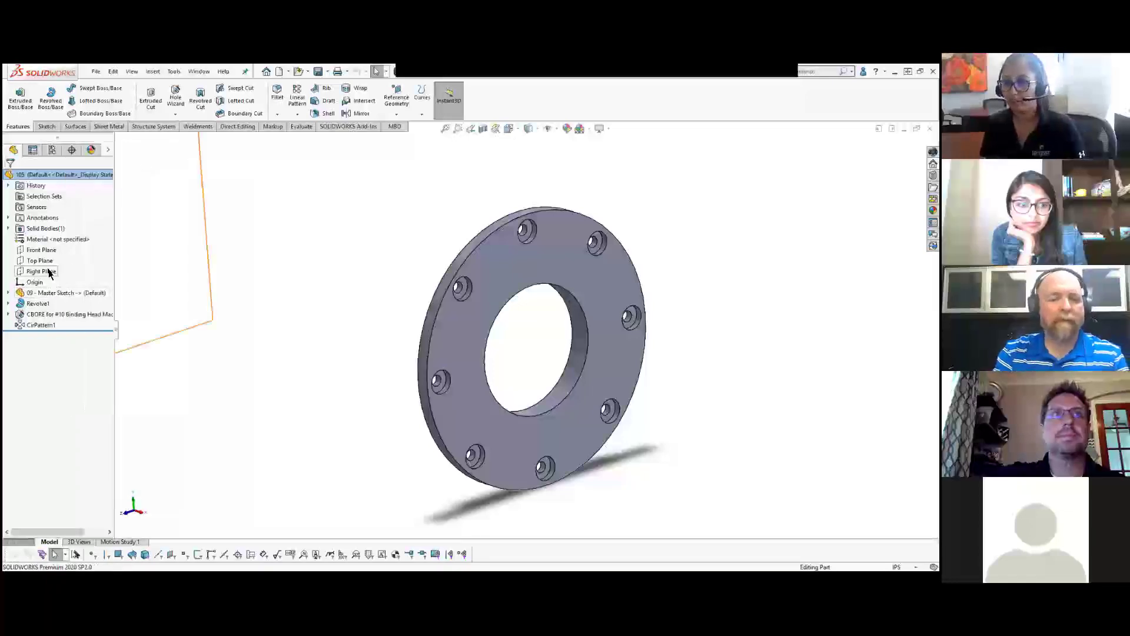
Step: Examine the parent and child references of the Revolve1 and CBORE hole features in part 105
left_click(46, 302)
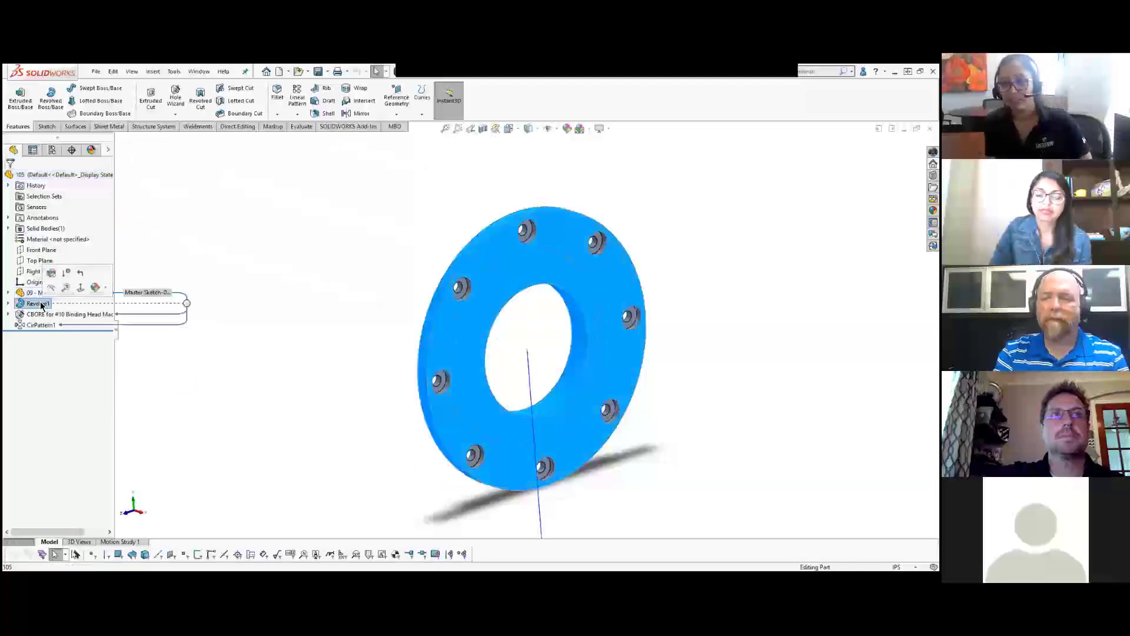
left_click(44, 317)
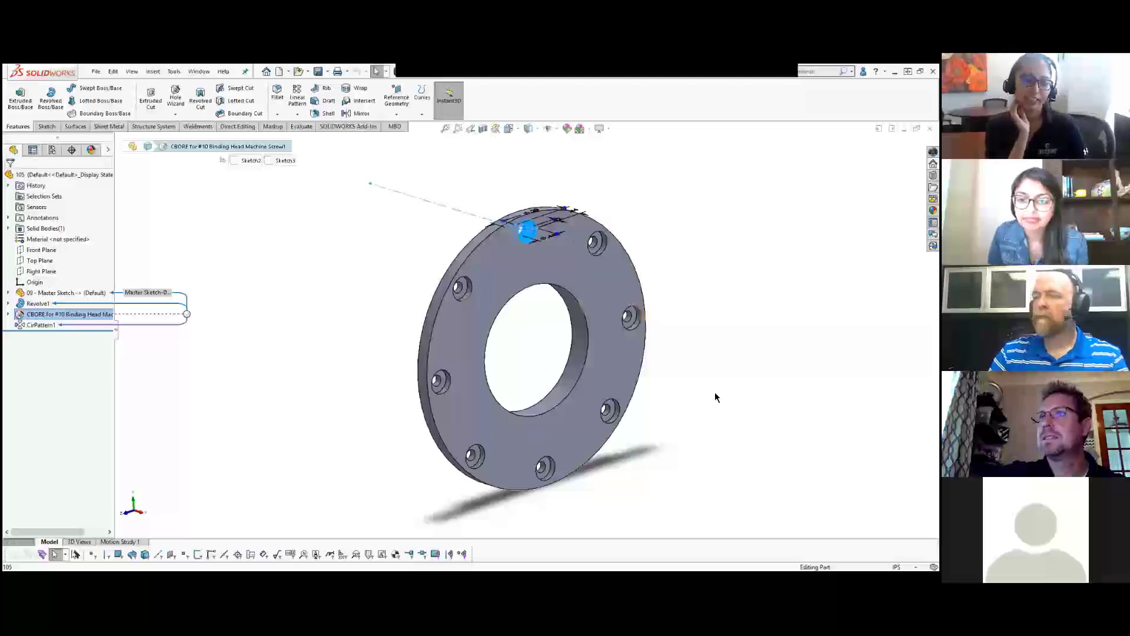
left_click(328, 250)
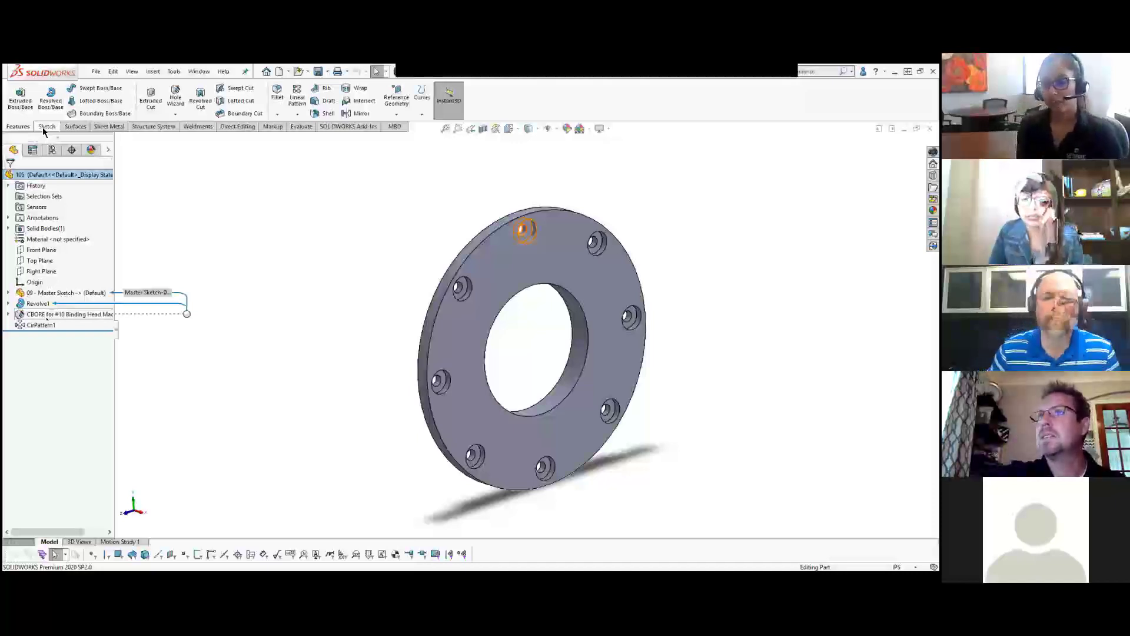
middle_click_drag(414, 287, 431, 344)
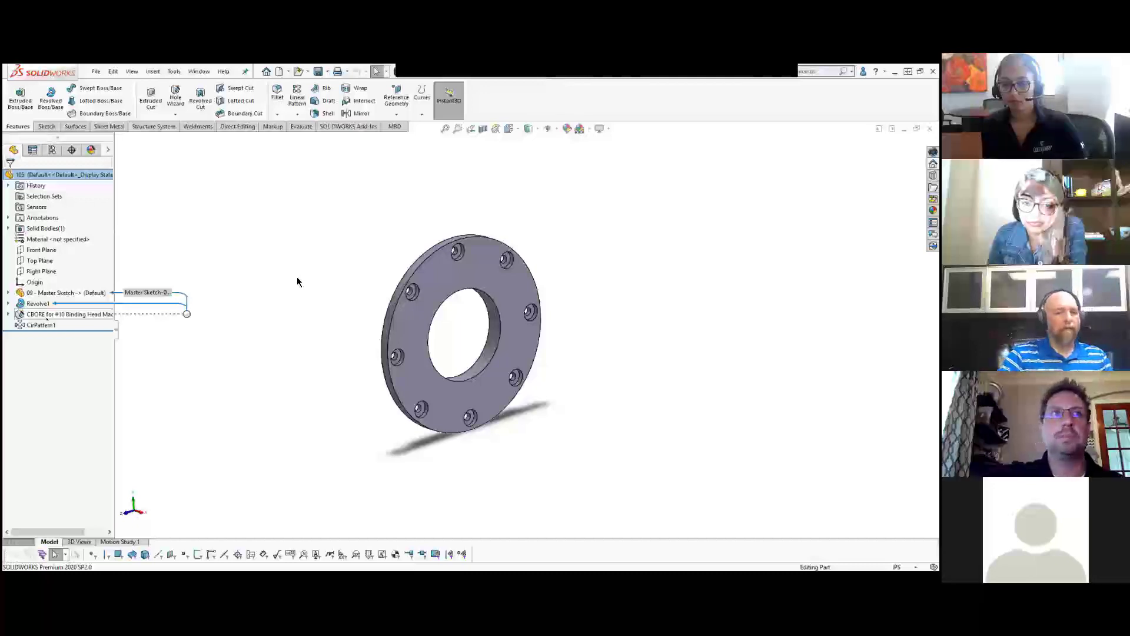
Step: Rename the Front Plane as Y and the Top Plane as Z in part 105
left_click(37, 250)
left_click(34, 250)
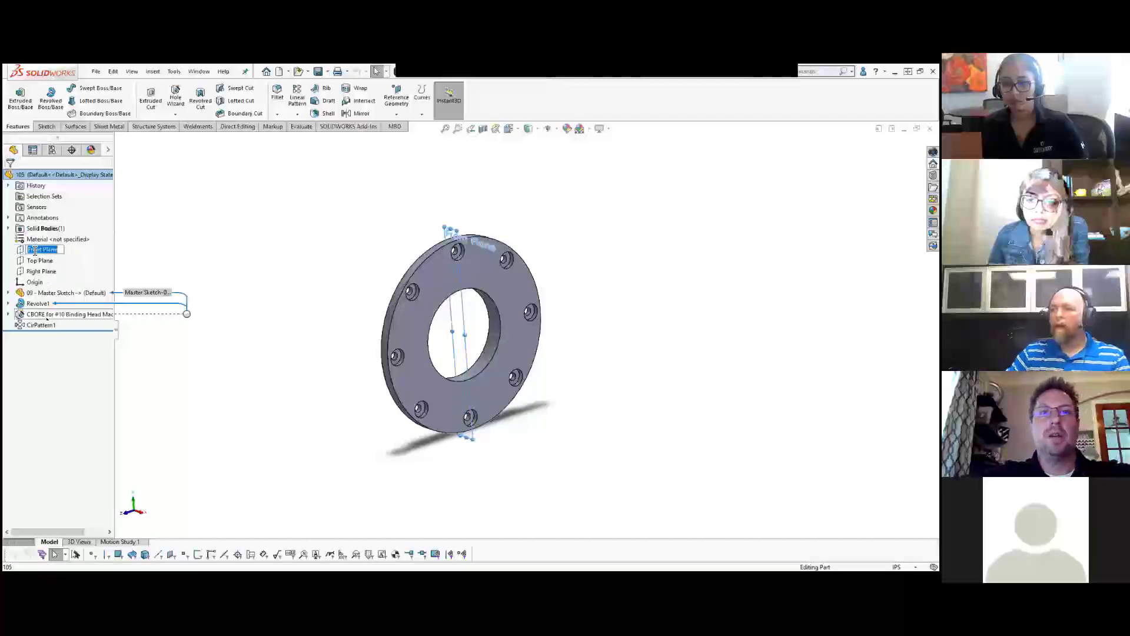
type("Y")
key("Return")
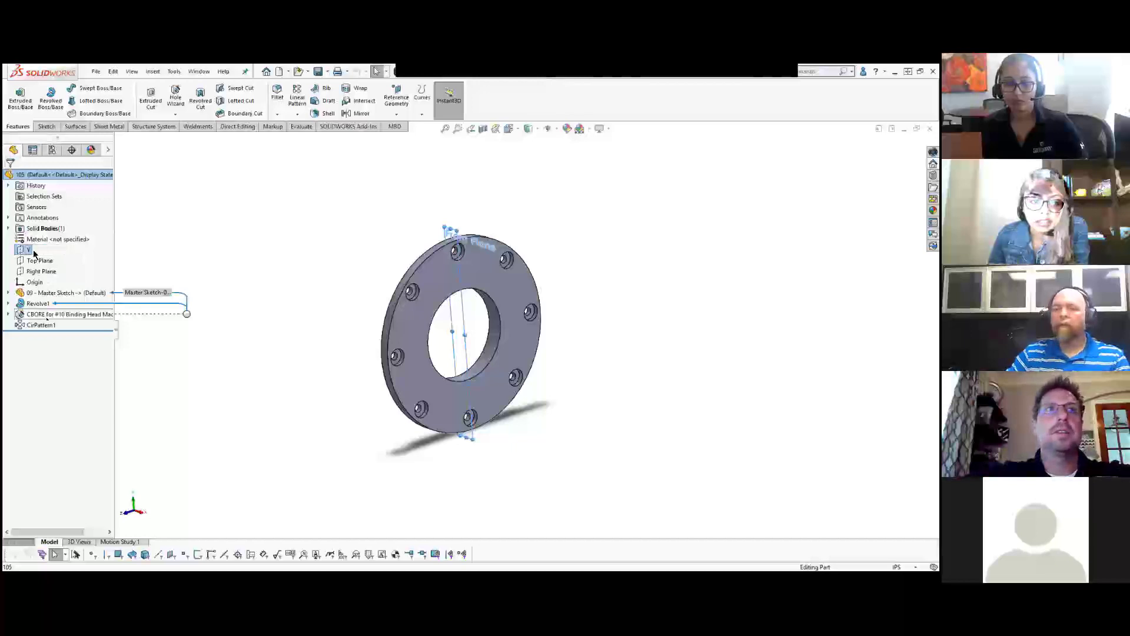
left_click(37, 261)
left_click(37, 261)
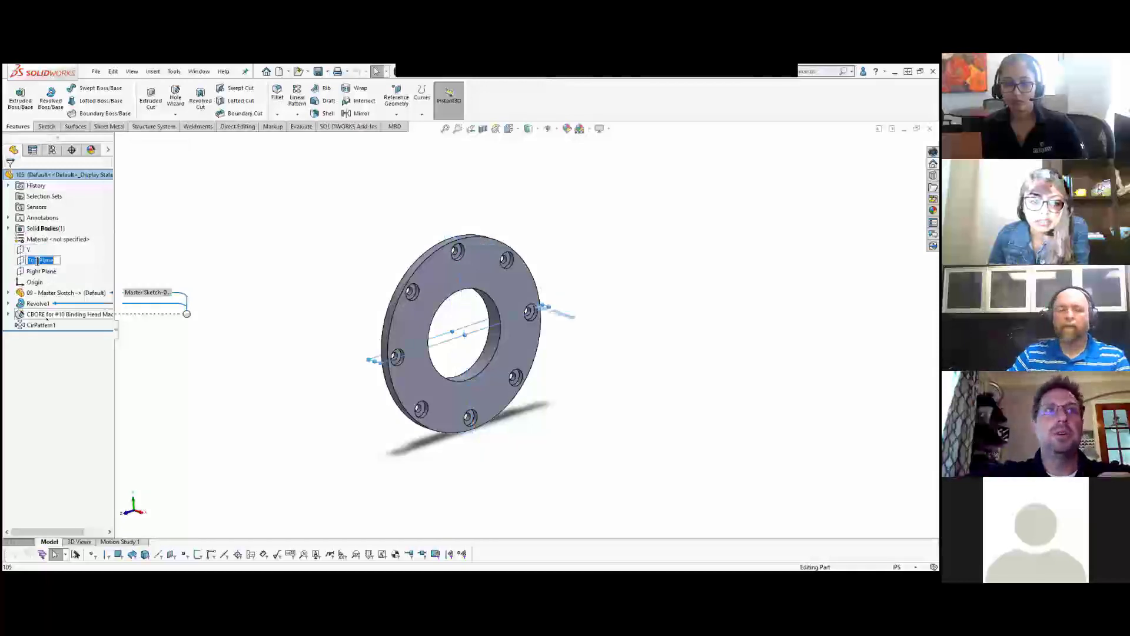
type("Z")
key("Return")
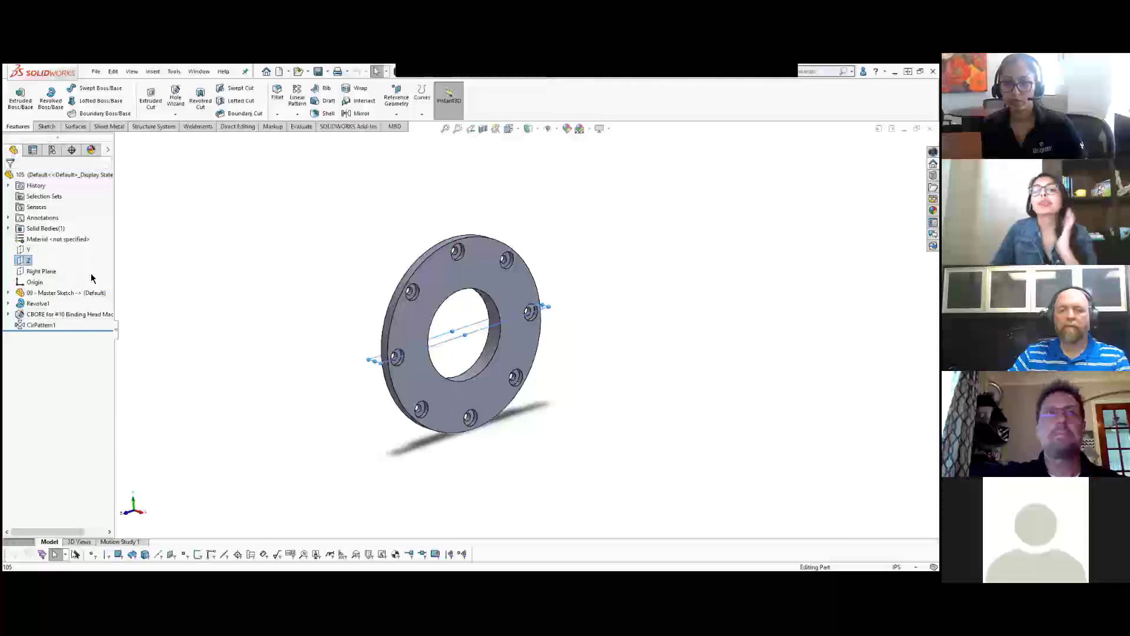
Step: Rename plane Y as Front and plane Z as Top
left_click(28, 252)
left_click(28, 252)
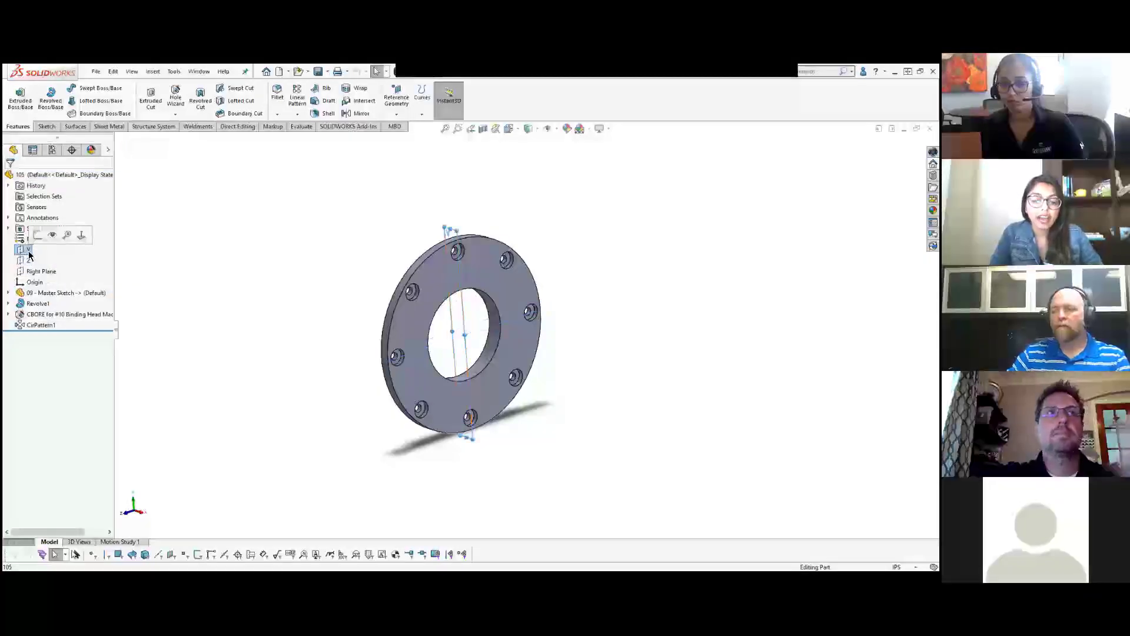
type("Front")
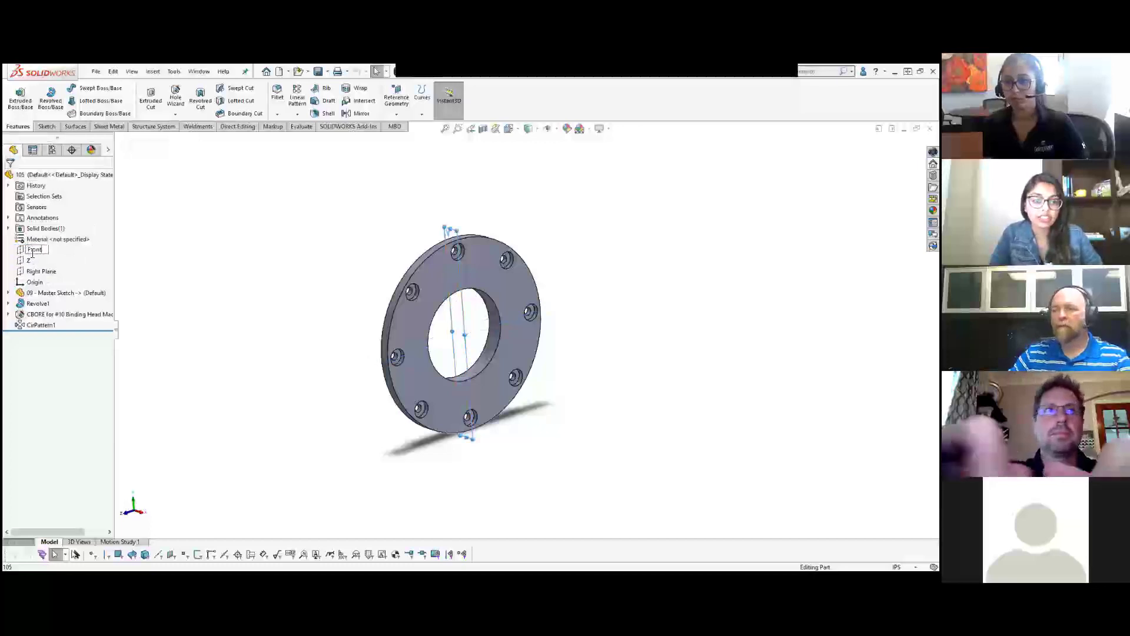
key("Return")
left_click(31, 261)
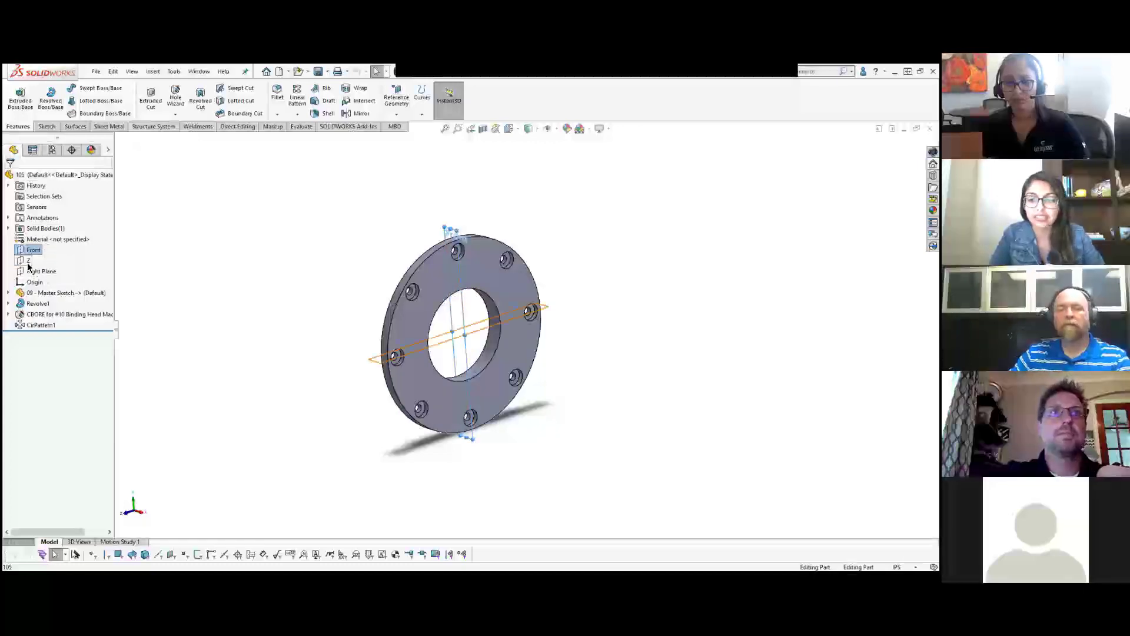
left_click(29, 261)
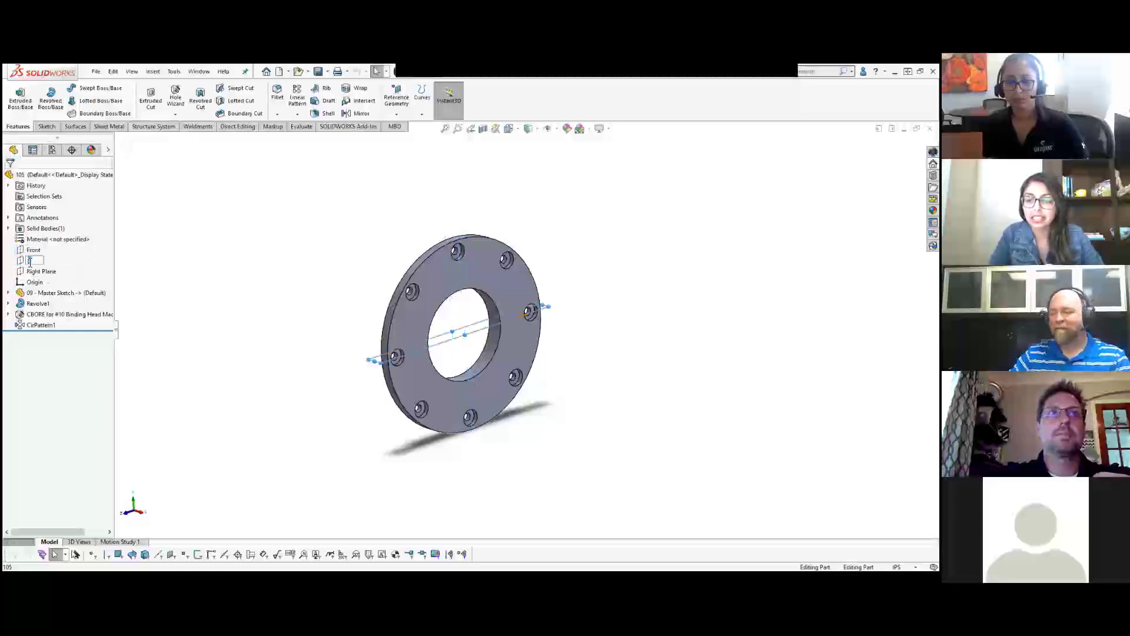
type("Top")
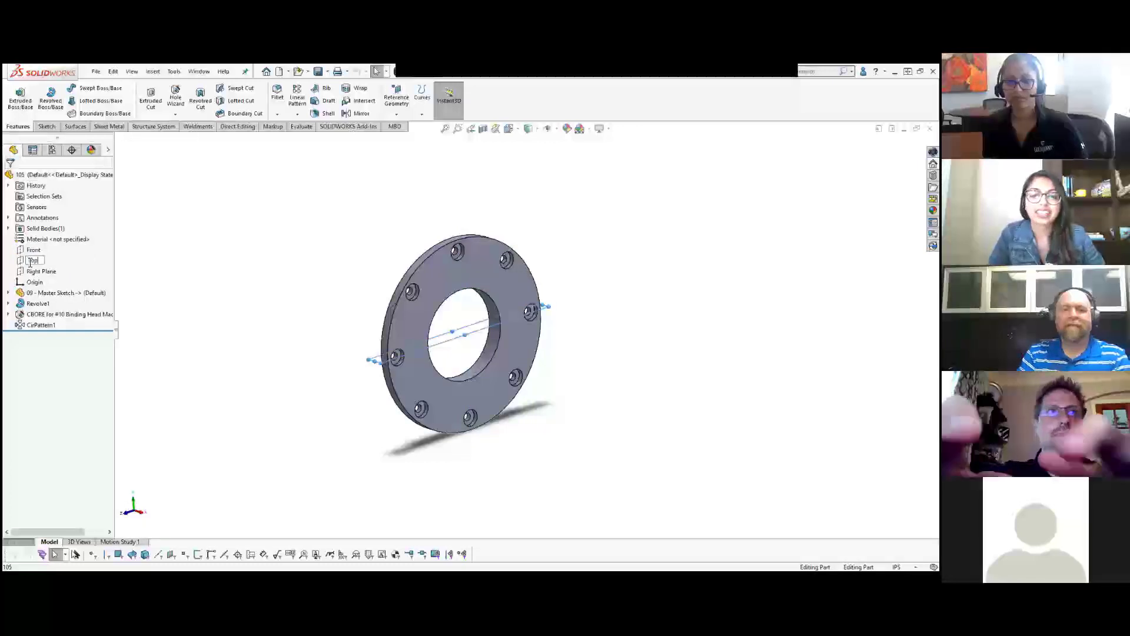
key("Return")
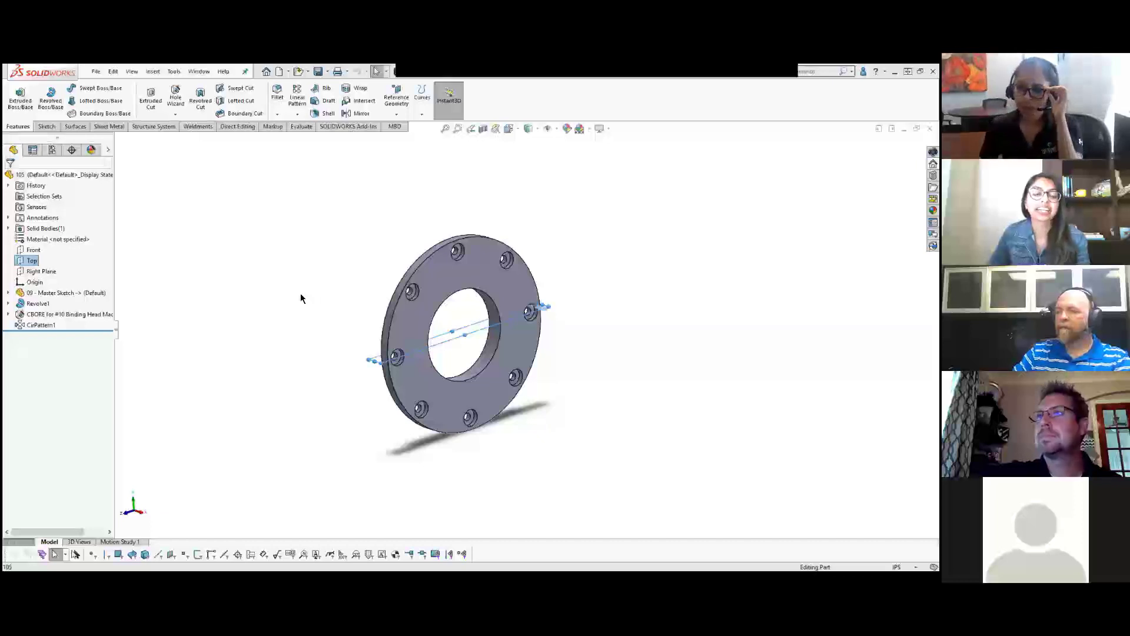
left_click(277, 277)
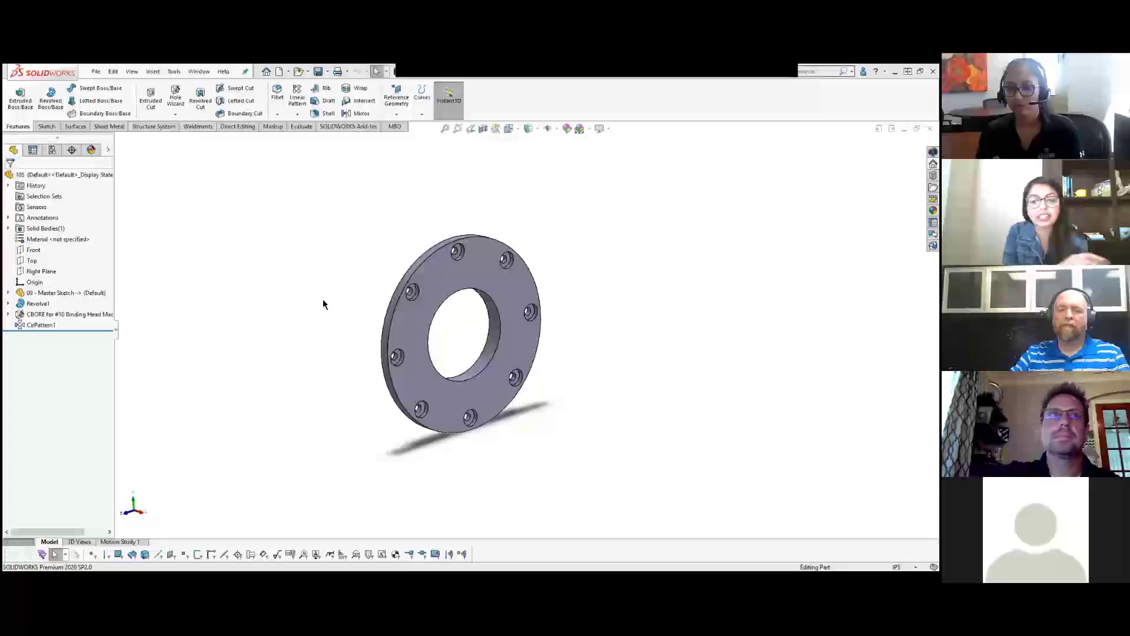
Step: Sketch on the cover's front face, convert the face and its central bore edge into sketch entities, and close the sketch
left_click(468, 267)
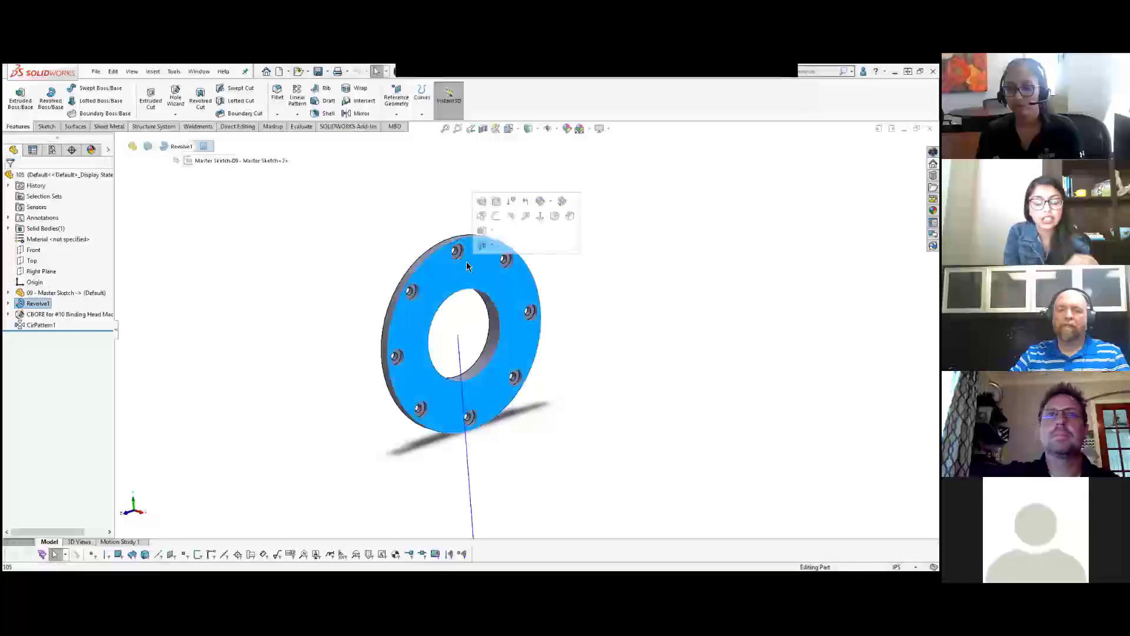
left_click(497, 216)
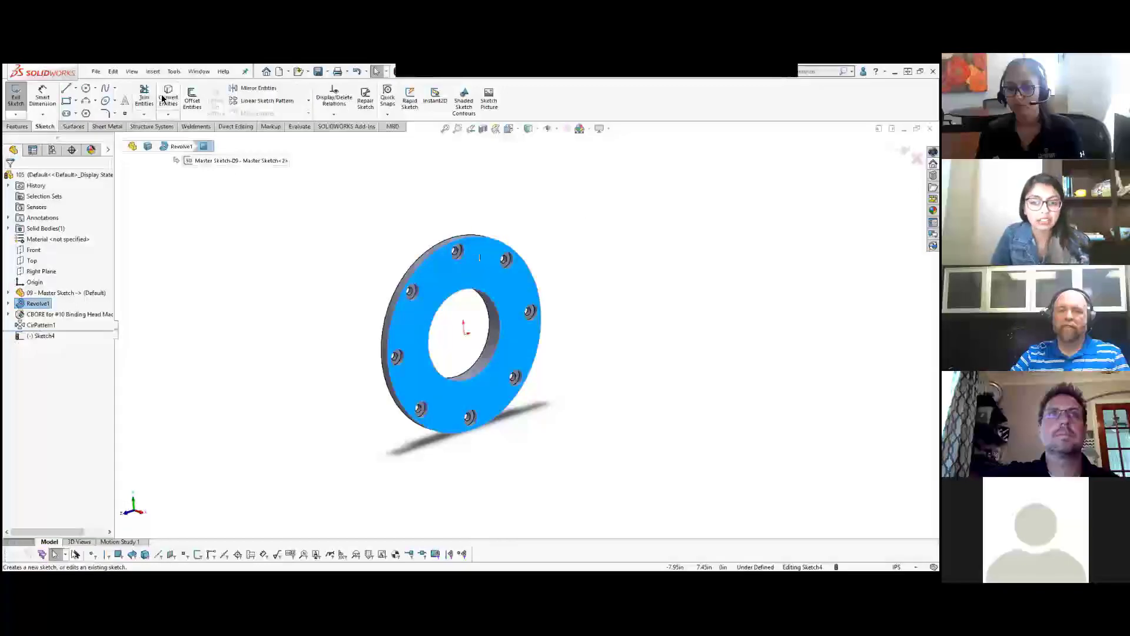
left_click(270, 244)
middle_click_drag(280, 259, 261, 246)
left_click(437, 294)
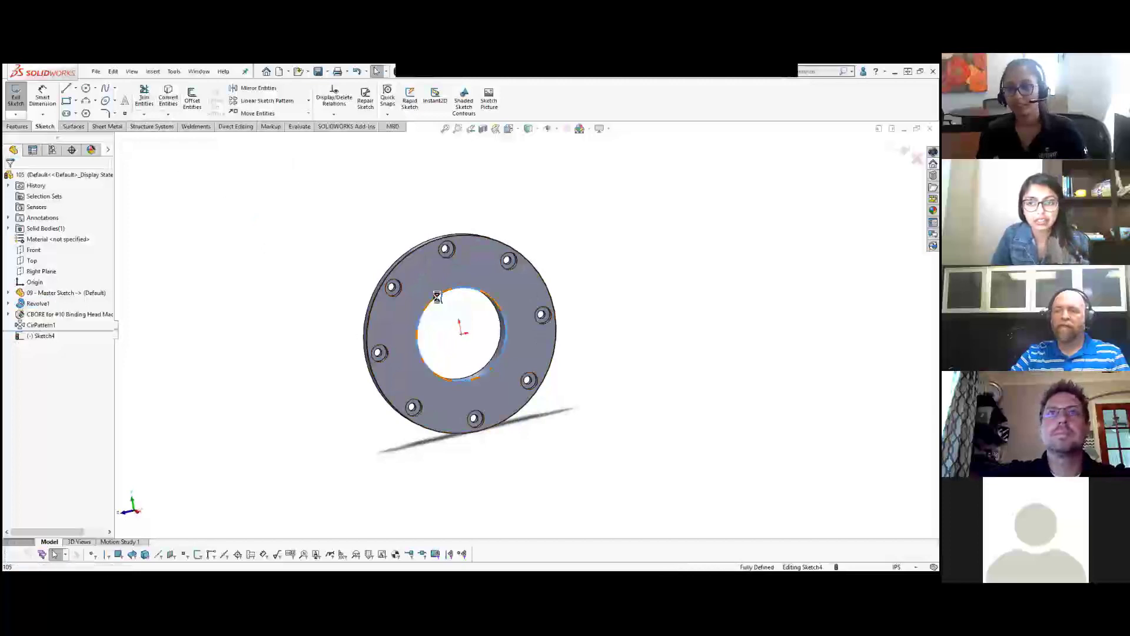
left_click(176, 93)
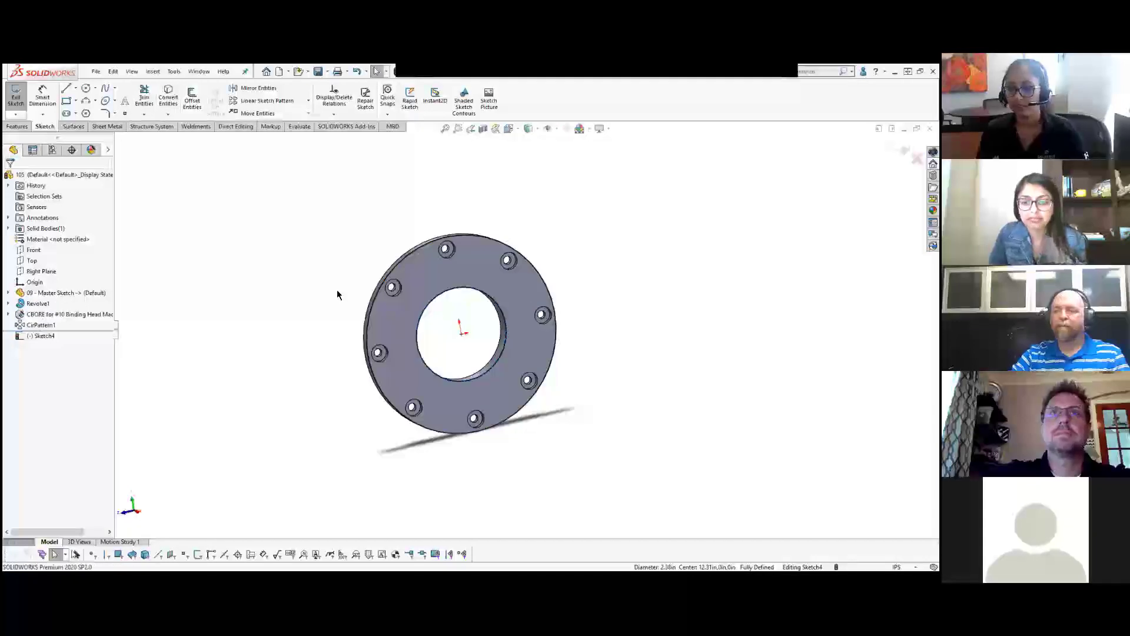
left_click(900, 147)
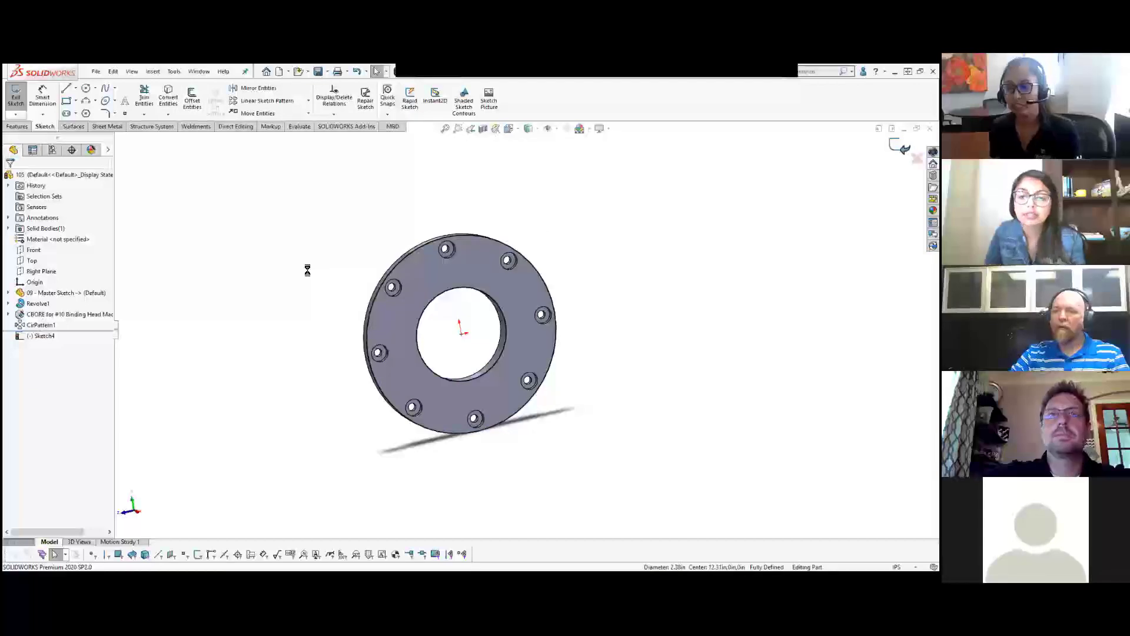
middle_click_drag(307, 284, 329, 276)
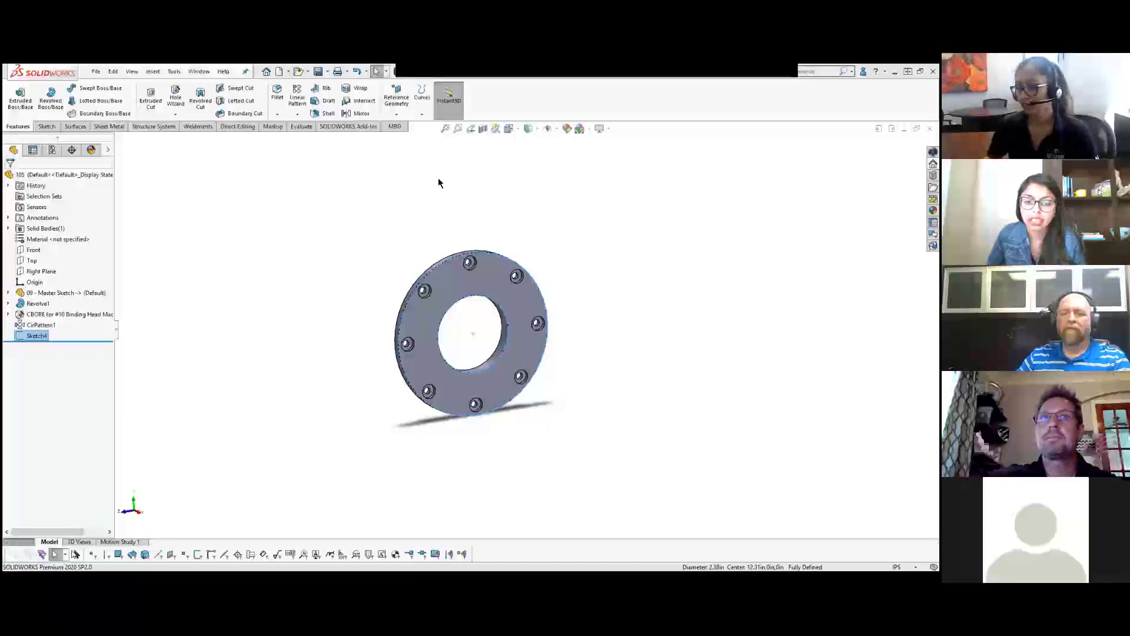
left_click(605, 219)
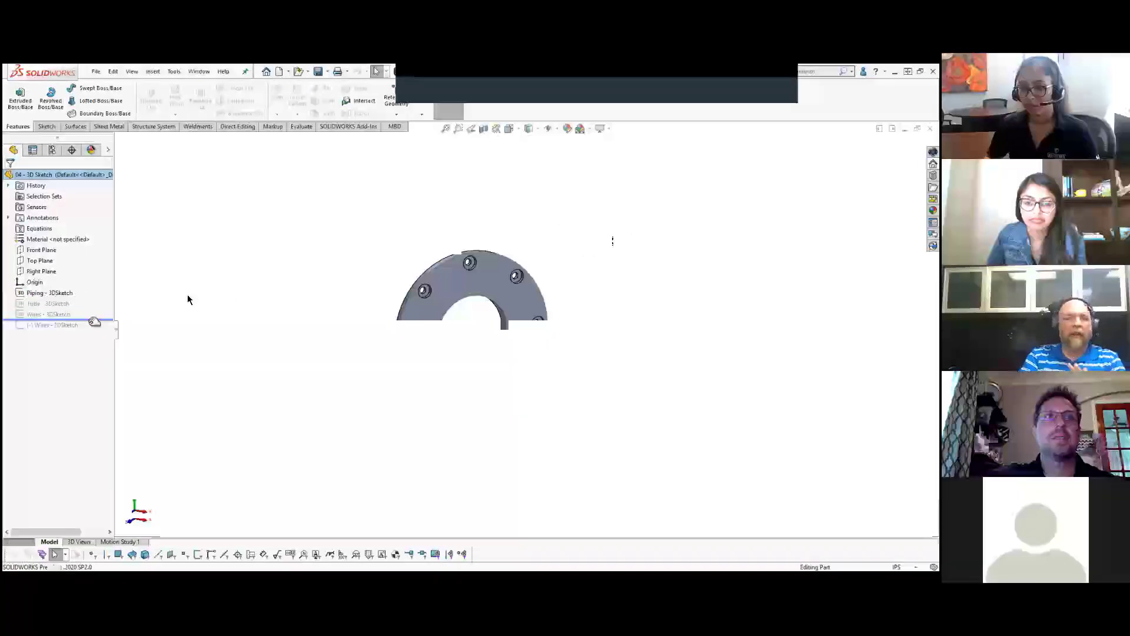
Step: Open Tube - 3DSketch for editing in the 04 - 3D Sketch part
right_click(36, 303)
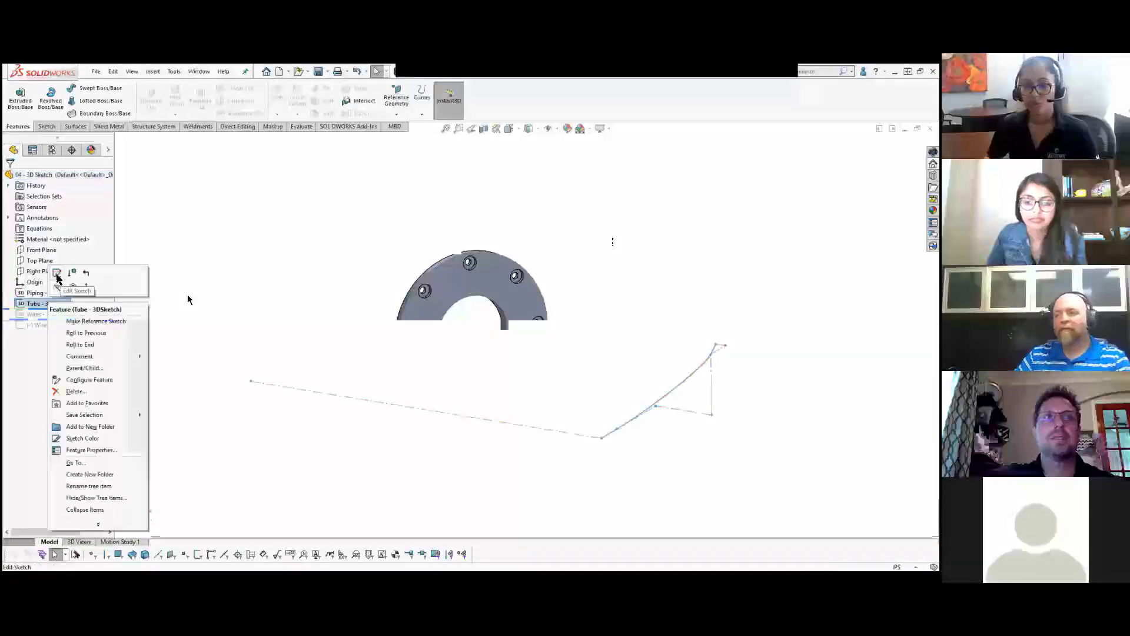
left_click(57, 275)
mouse_move(659, 363)
middle_mouse_down()
mouse_move(643, 330)
mouse_move(651, 360)
middle_mouse_up()
scroll(651, 361, "down", 5)
middle_click_drag(446, 361, 499, 384)
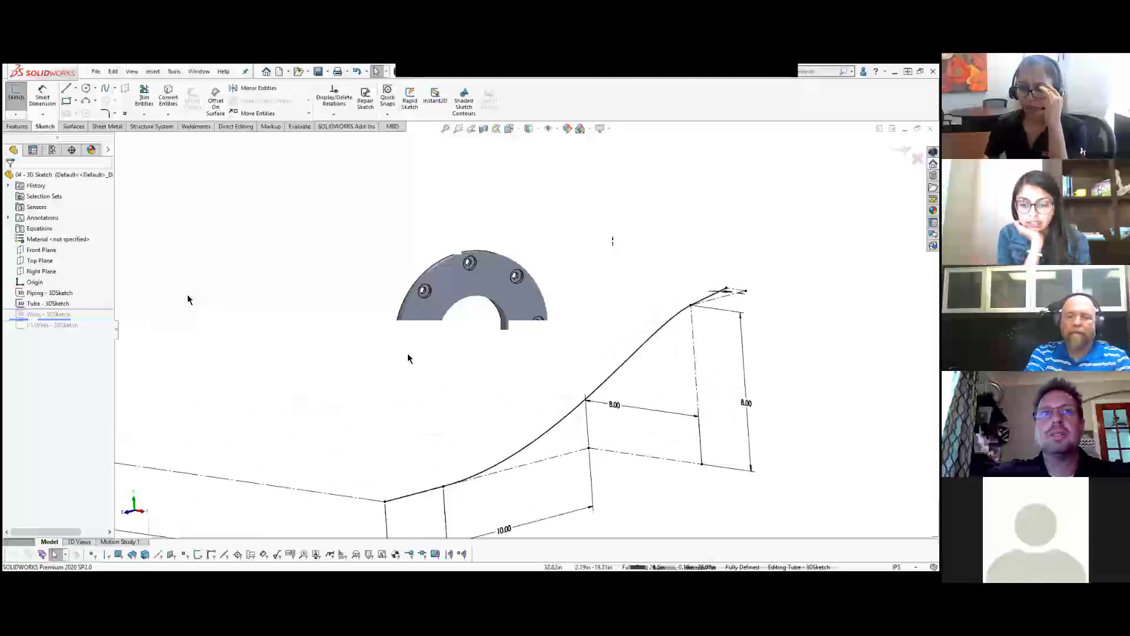
Step: Show curvature combs on the tube spline and accept the curvature scale settings
left_click(562, 427)
right_click(564, 429)
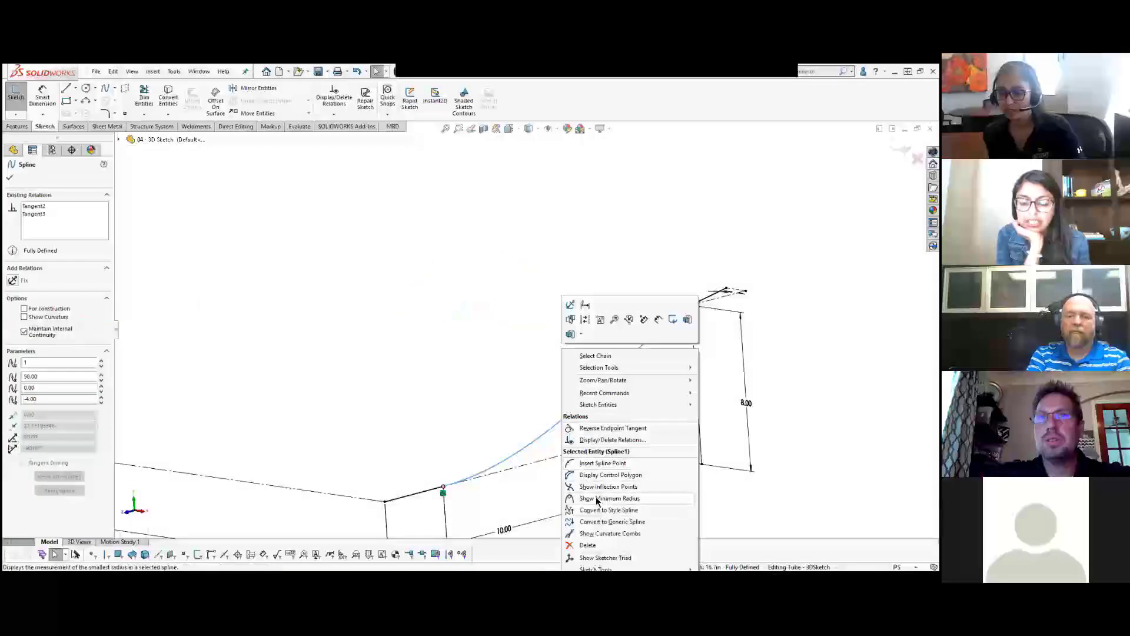
left_click(599, 532)
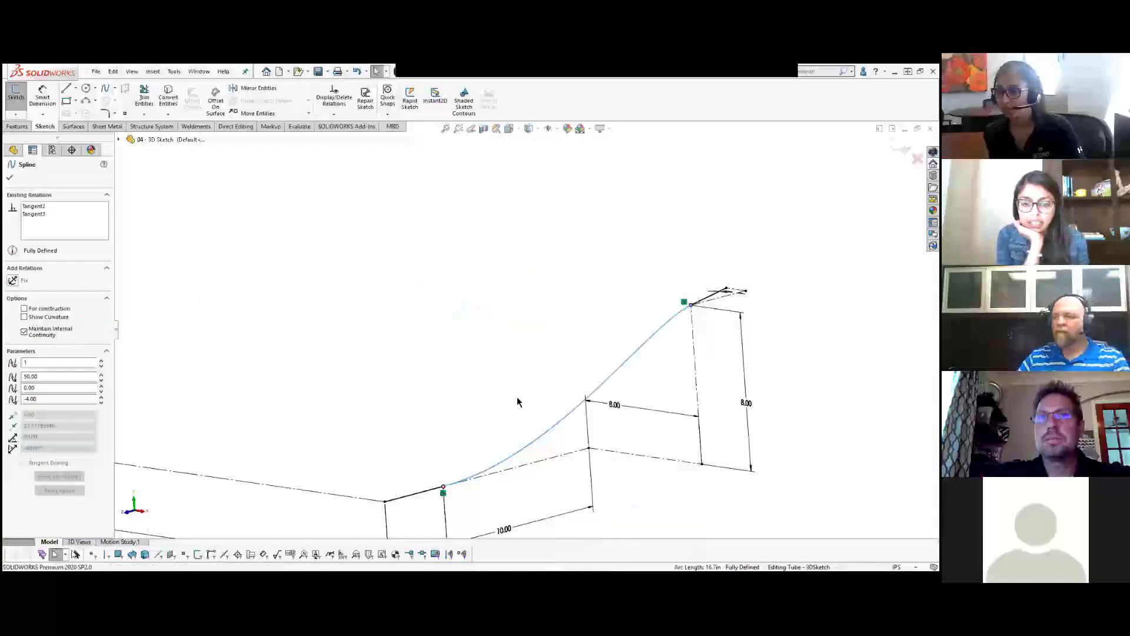
mouse_move(551, 396)
middle_mouse_down()
mouse_move(588, 383)
mouse_move(615, 403)
mouse_move(650, 406)
middle_mouse_up()
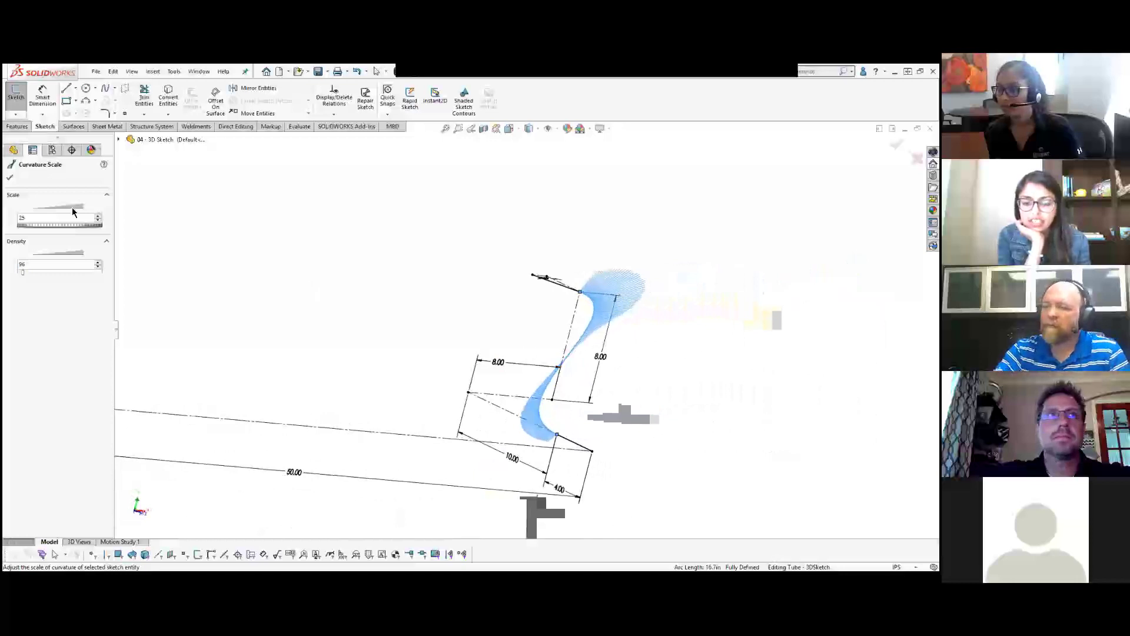
left_click(9, 177)
left_click(385, 309)
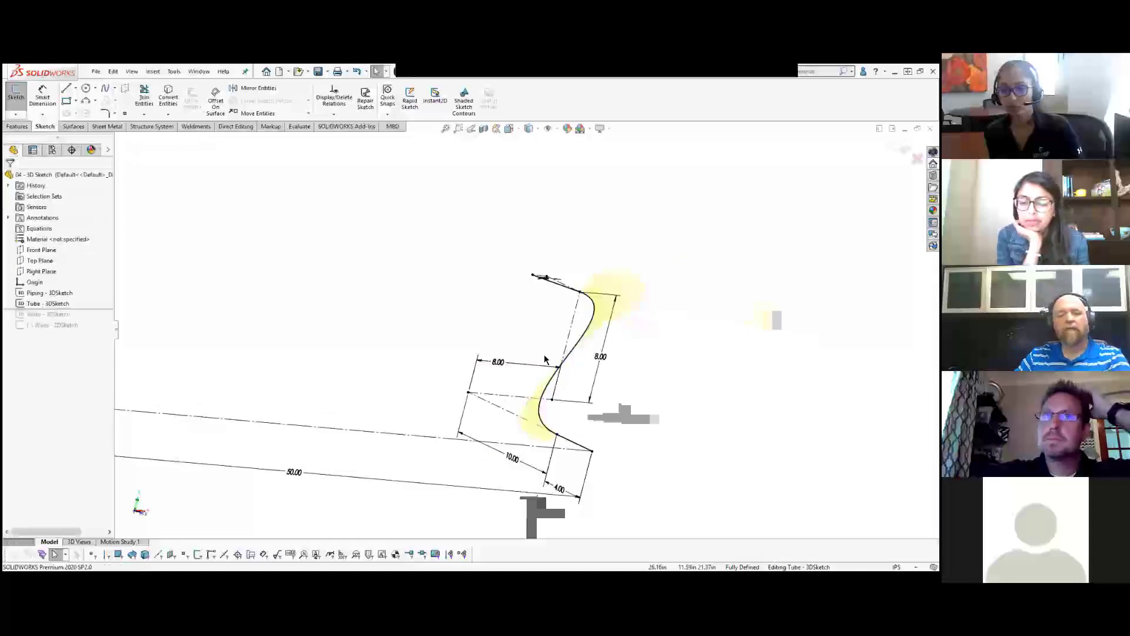
Step: Draw a Bezier style spline from the lower construction line's free end, with control points at its corner, the tube spline's upper endpoint and a free point beyond
middle_click_drag(497, 328, 459, 328)
scroll(684, 330, "down", 2)
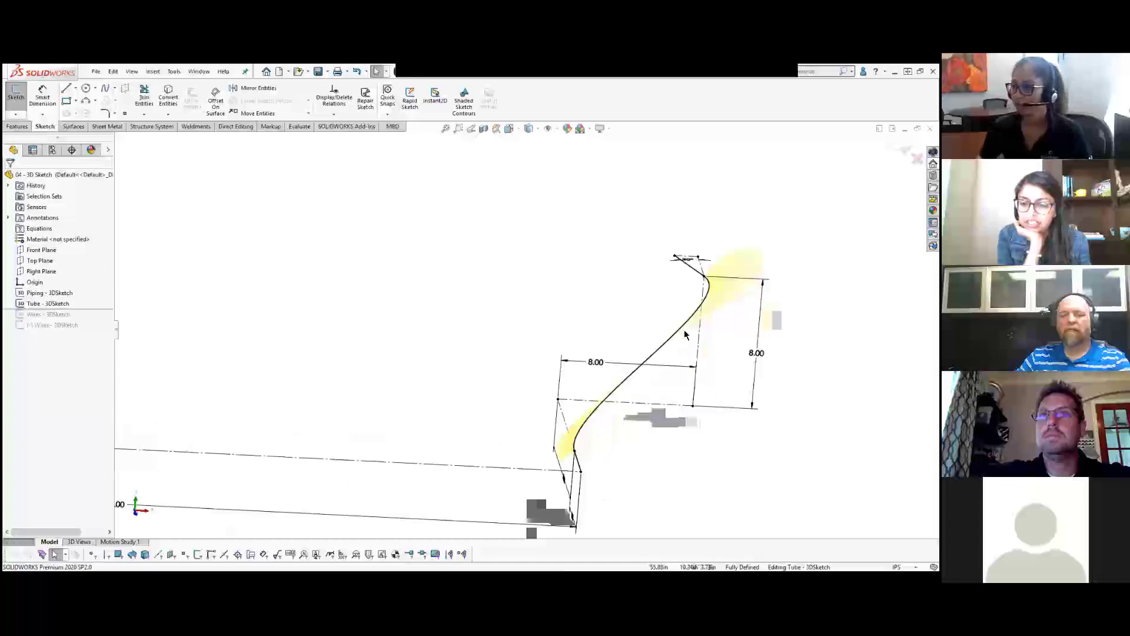
middle_click_drag(611, 322, 588, 312, "ctrl")
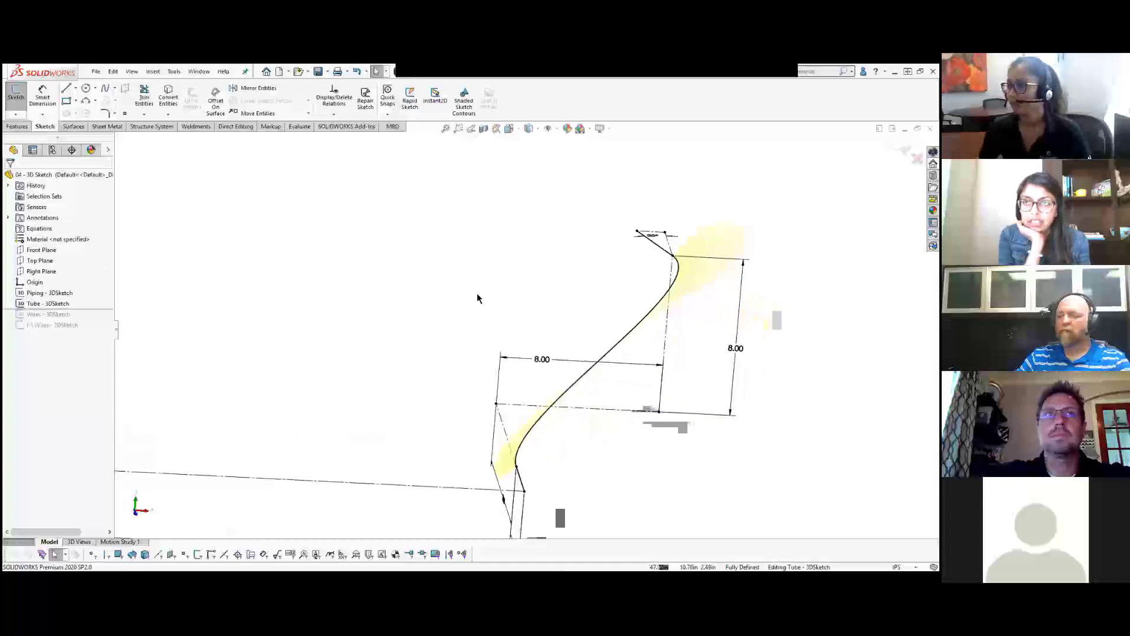
left_click(115, 89)
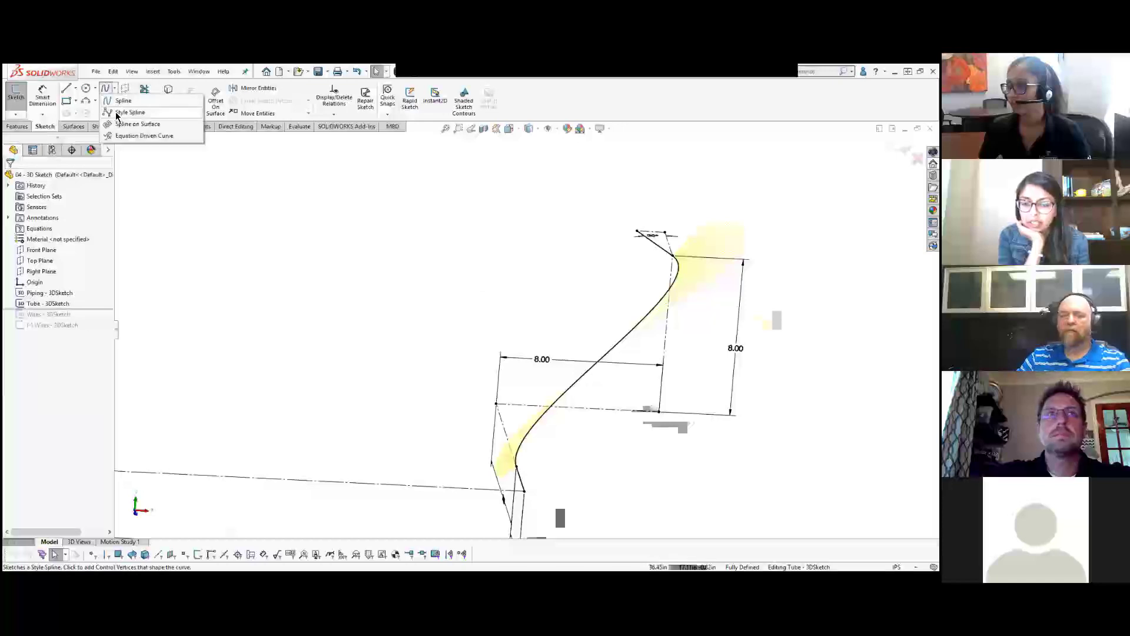
left_click(130, 112)
scroll(465, 447, "up", 2)
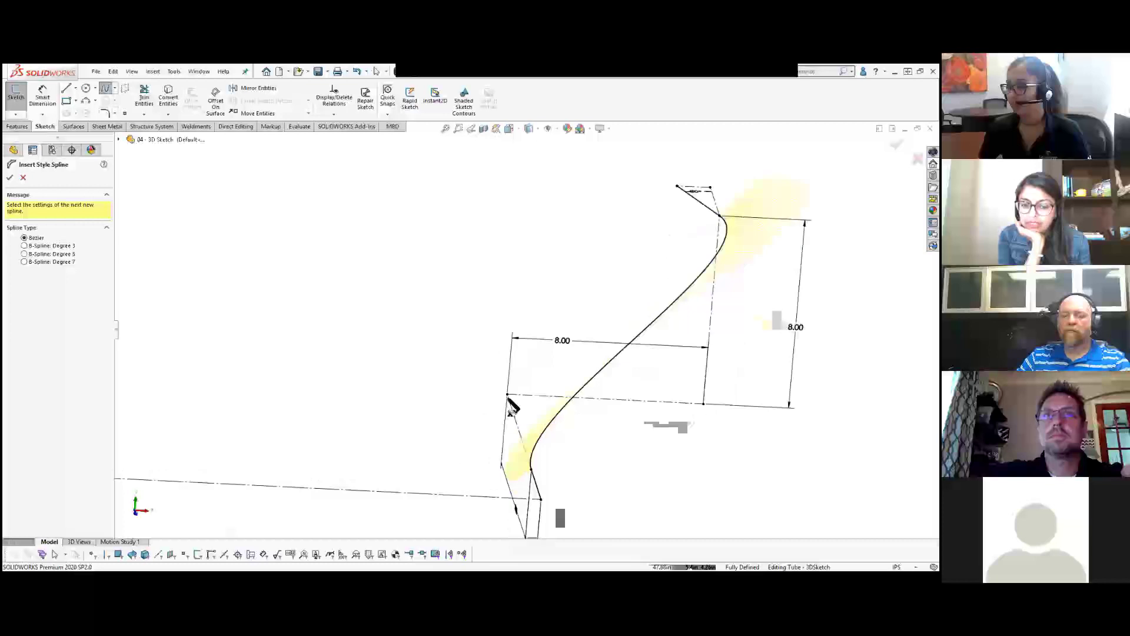
left_click(508, 395)
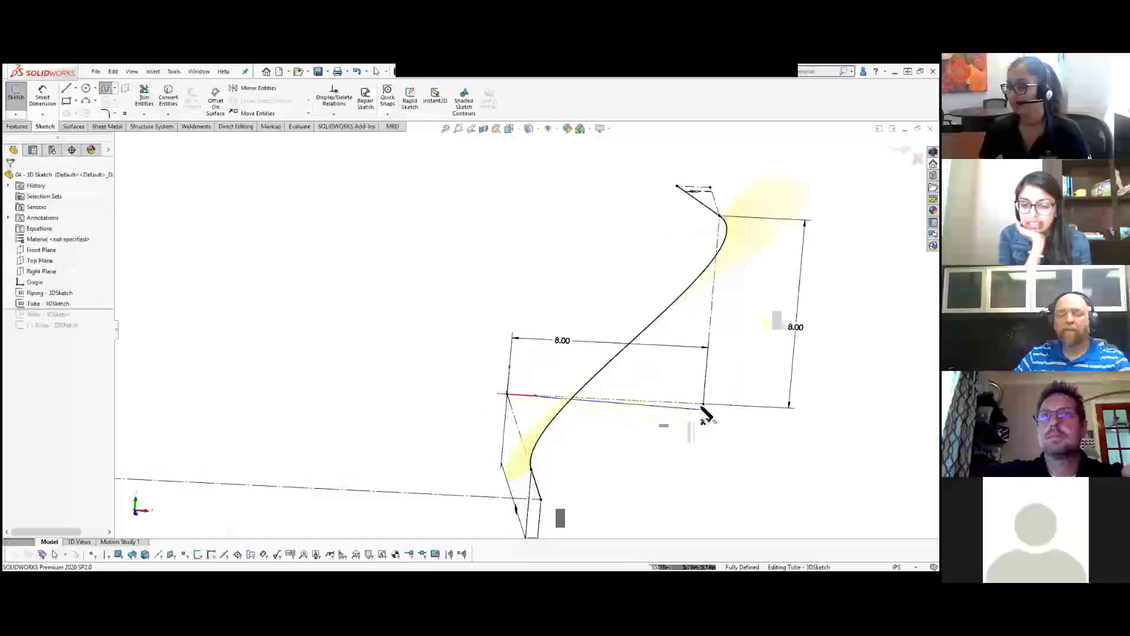
left_click(704, 405)
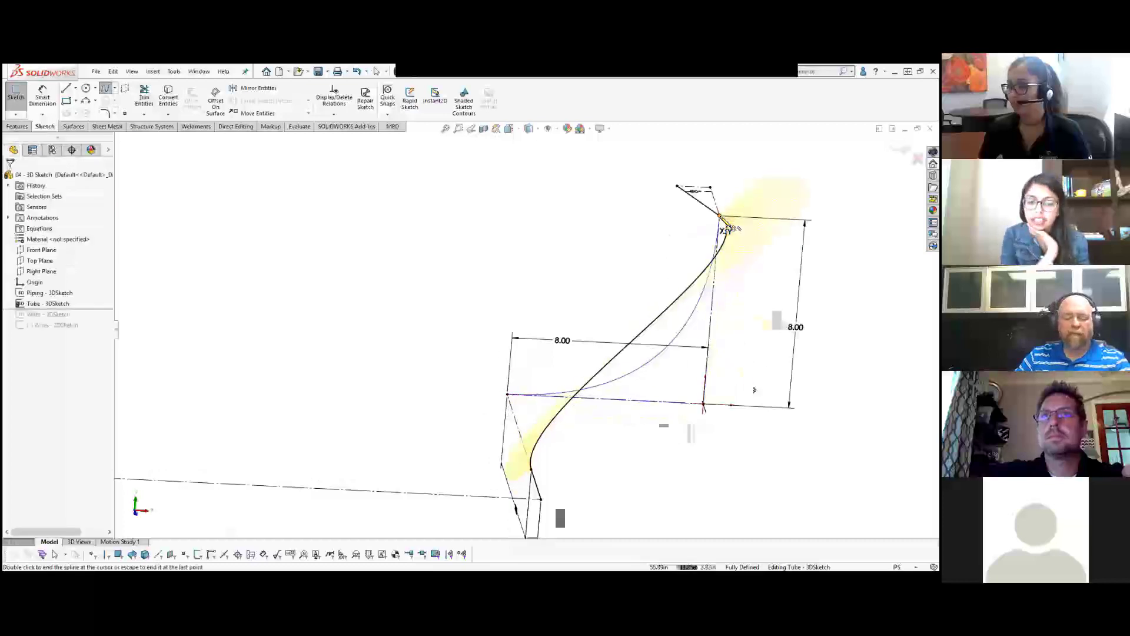
left_click(719, 216)
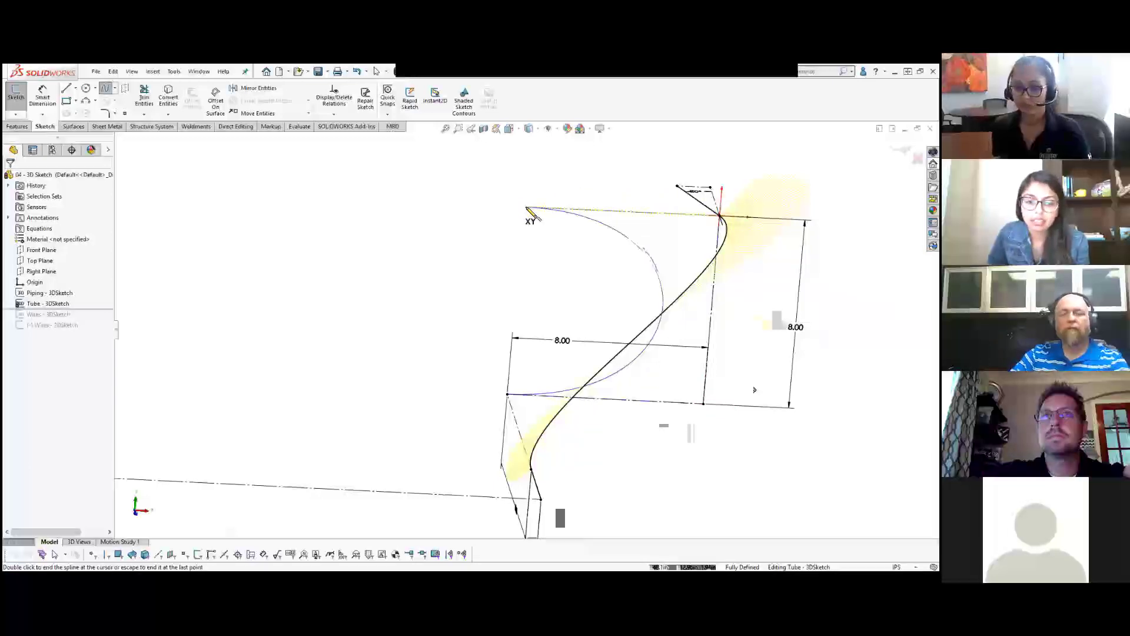
left_click(527, 209)
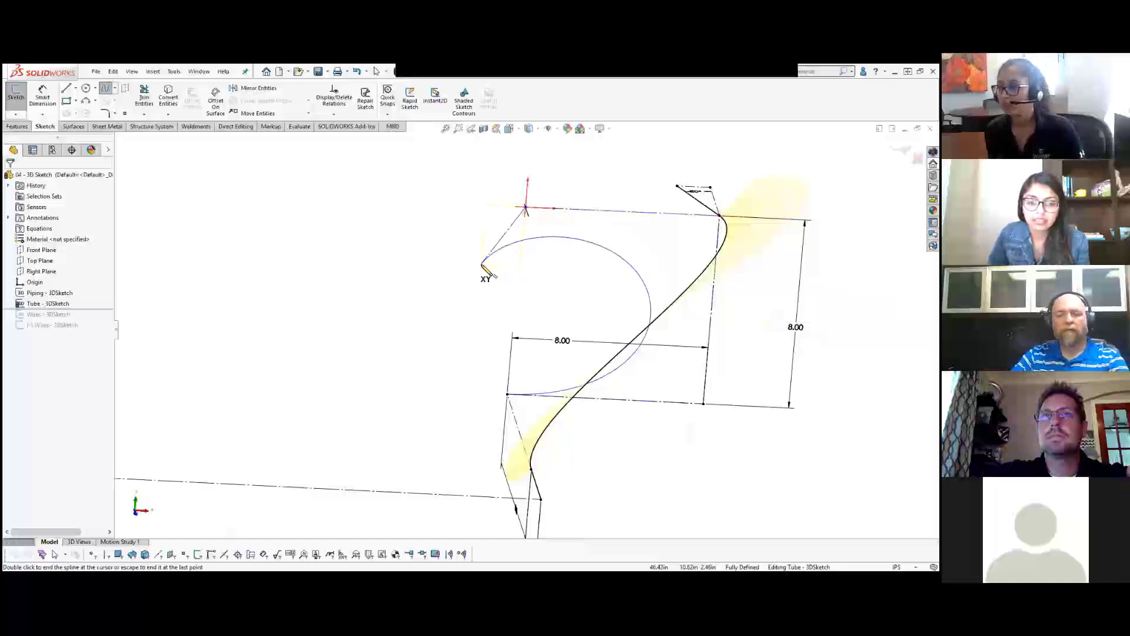
right_click(482, 266)
left_click(510, 271)
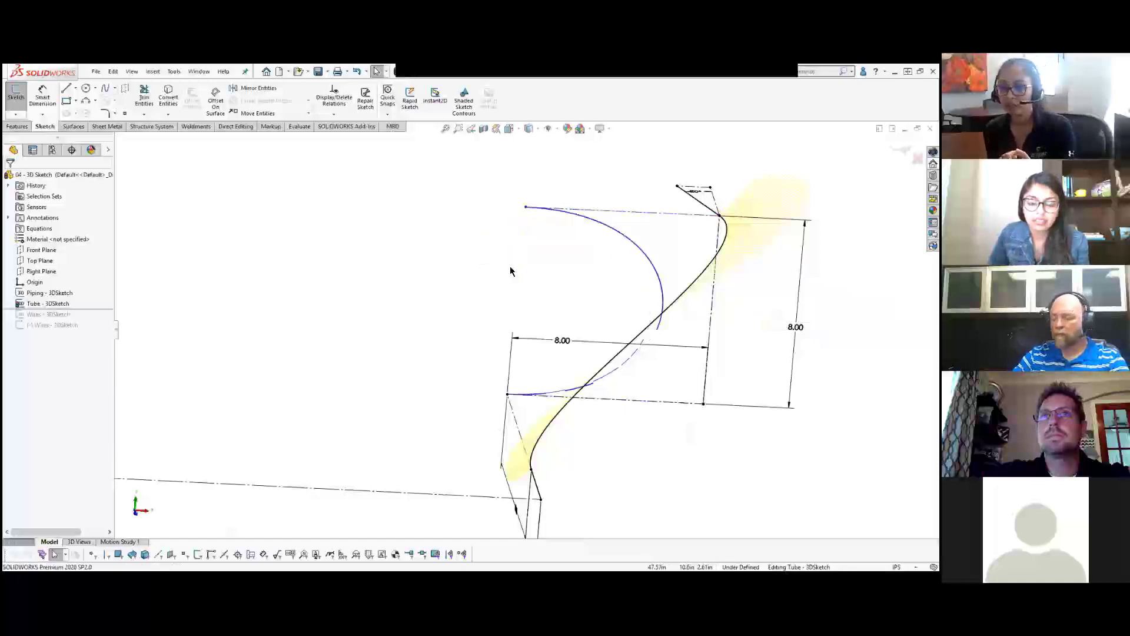
Step: Add an Along X relation to the upper control polygon line of the style spline
left_click(646, 213)
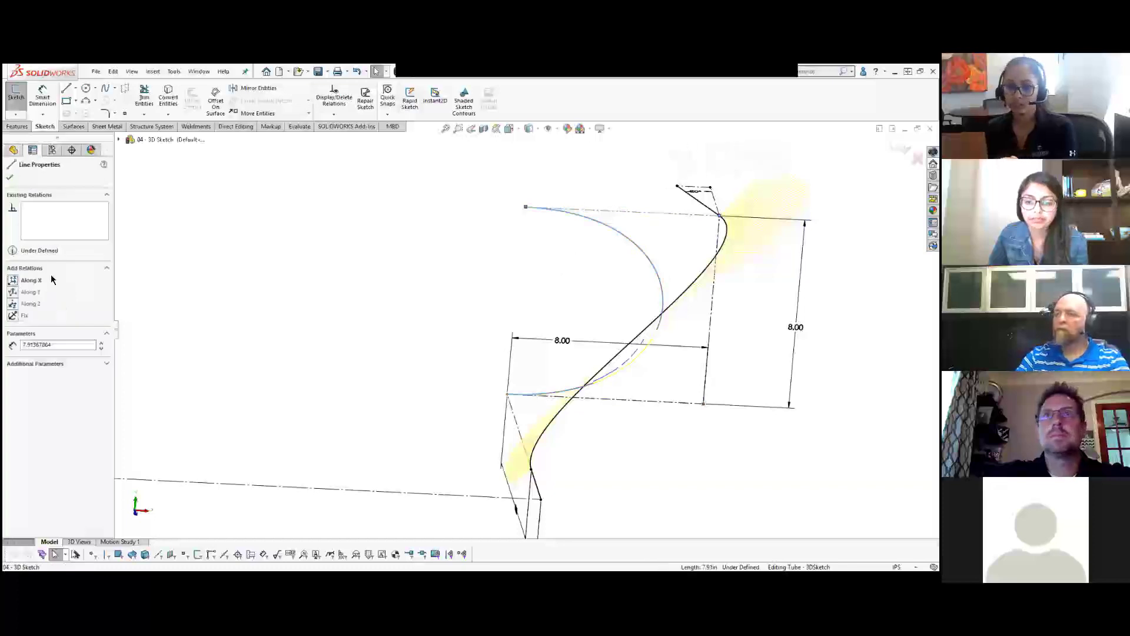
left_click(493, 247)
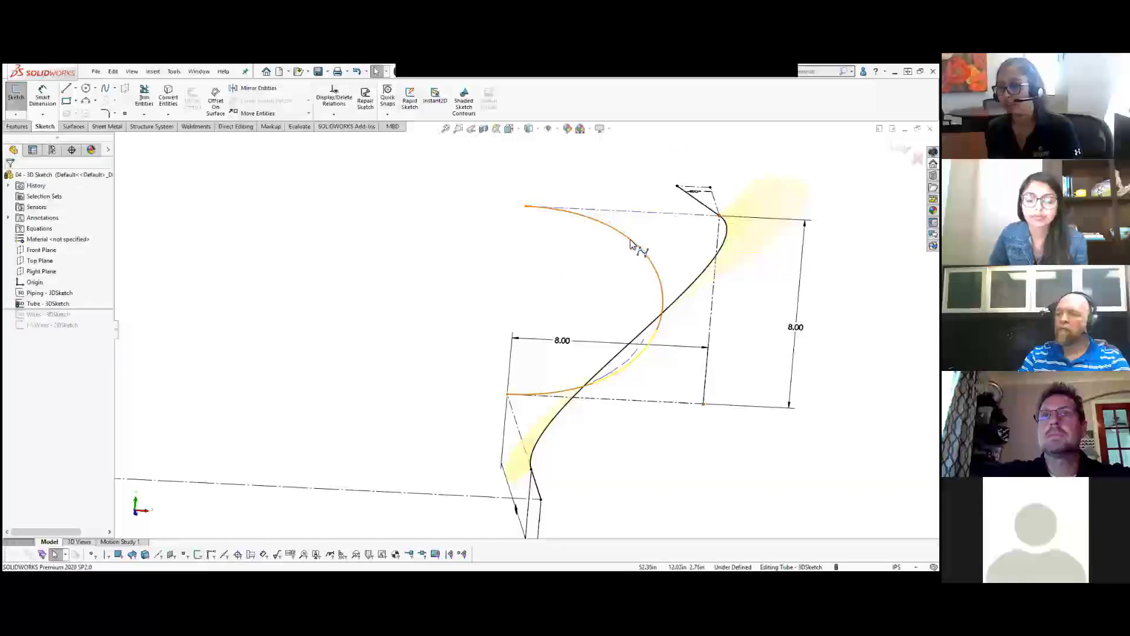
Step: Pull the style spline's free upper endpoint outward along X to lengthen the curve
left_click(526, 207)
left_click_drag(410, 206, 321, 180)
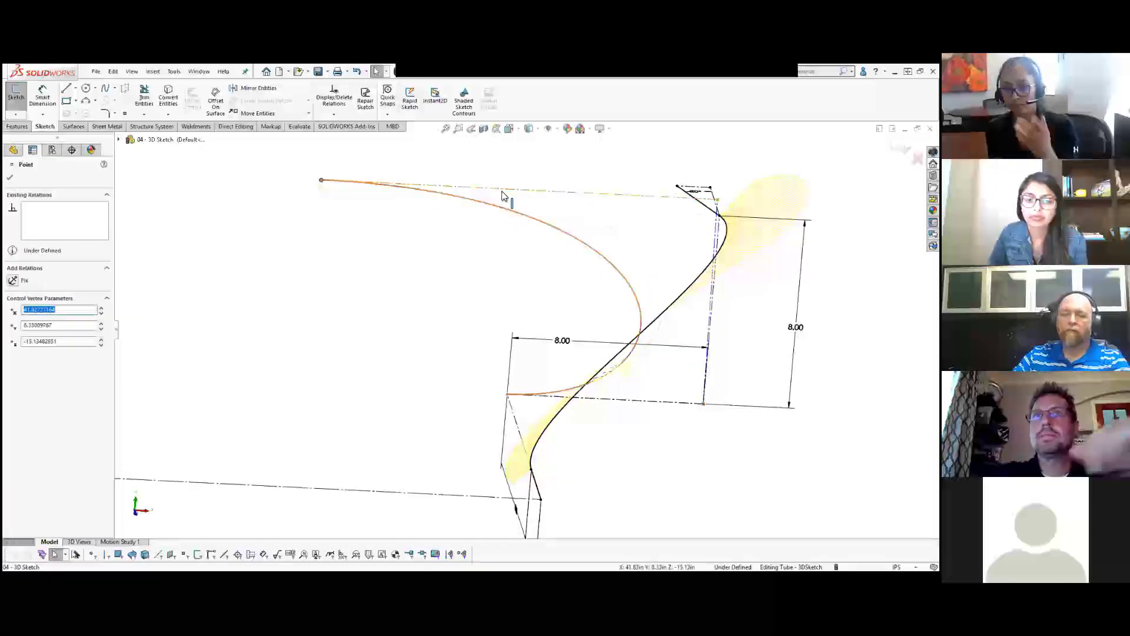
mouse_move(406, 222)
middle_mouse_down()
mouse_move(469, 255)
mouse_move(415, 249)
middle_mouse_up()
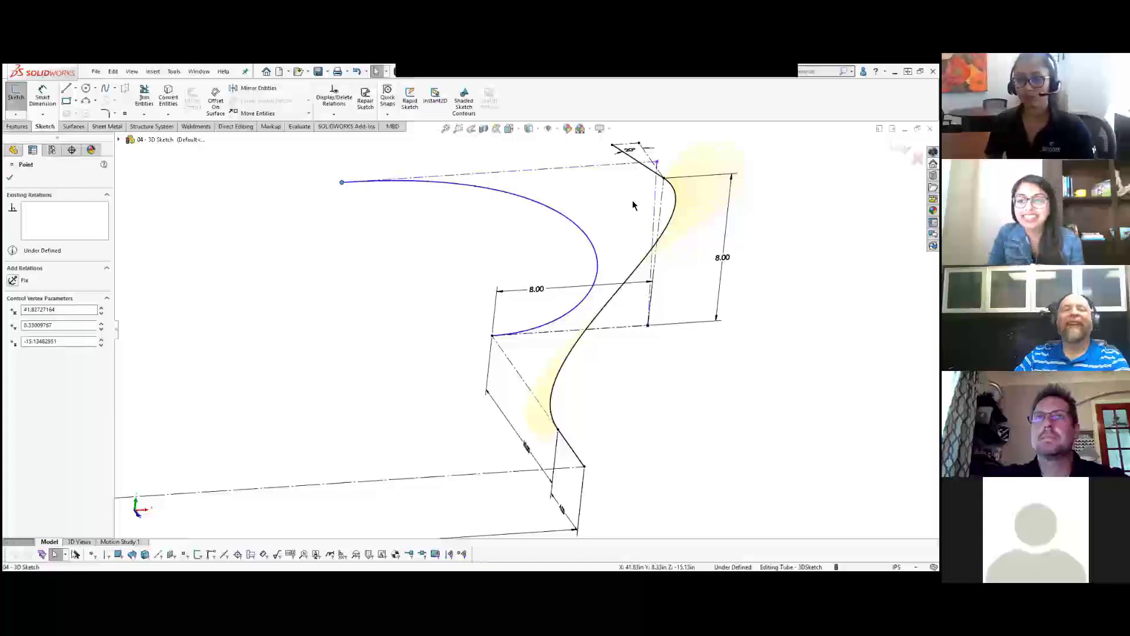
scroll(631, 208, "up", 1)
scroll(711, 225, "down", 1)
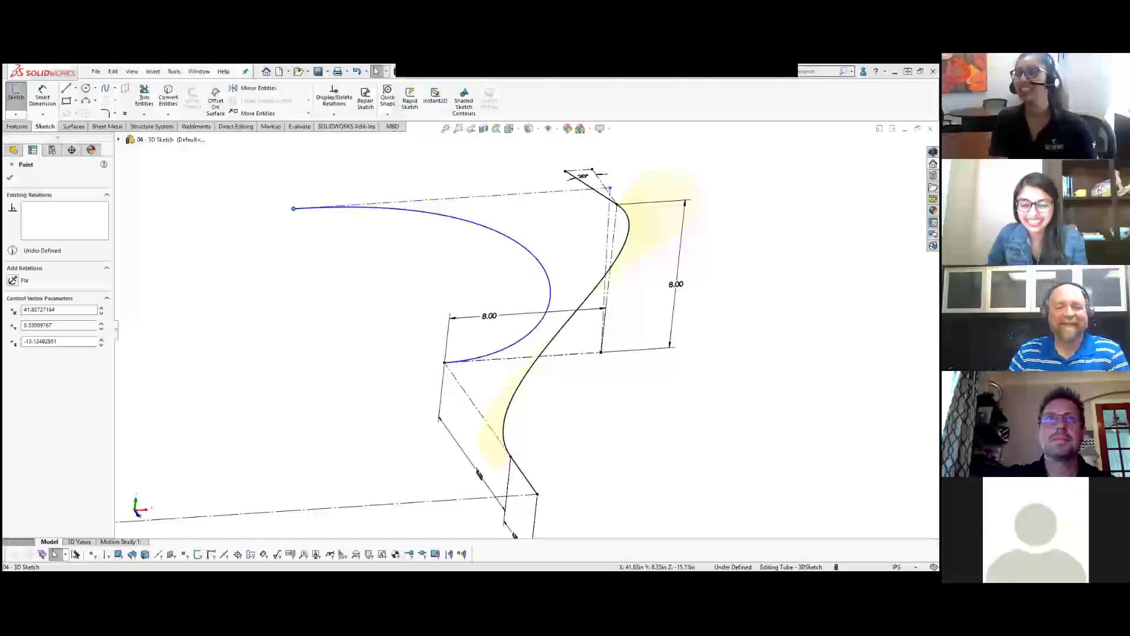
left_click(754, 292)
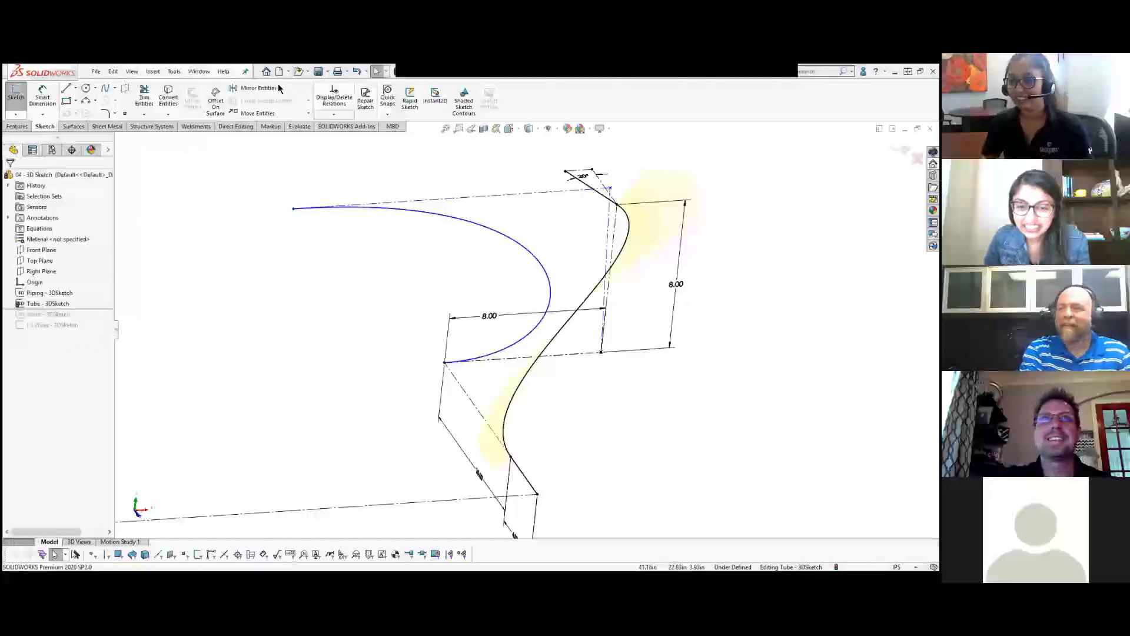
left_click(199, 72)
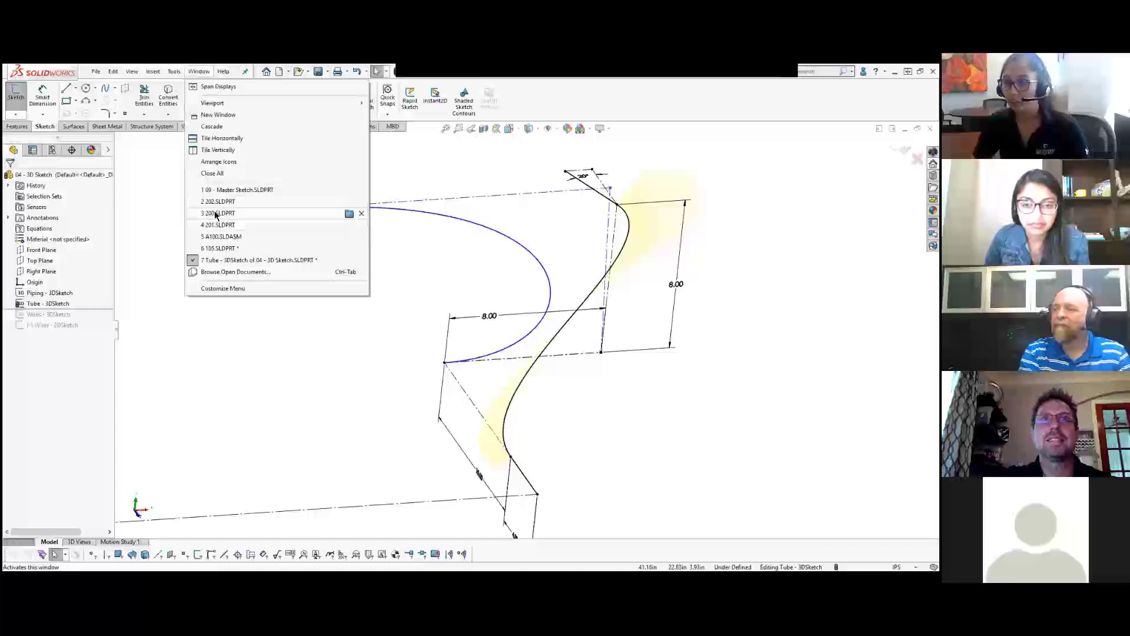
mouse_move(216, 215)
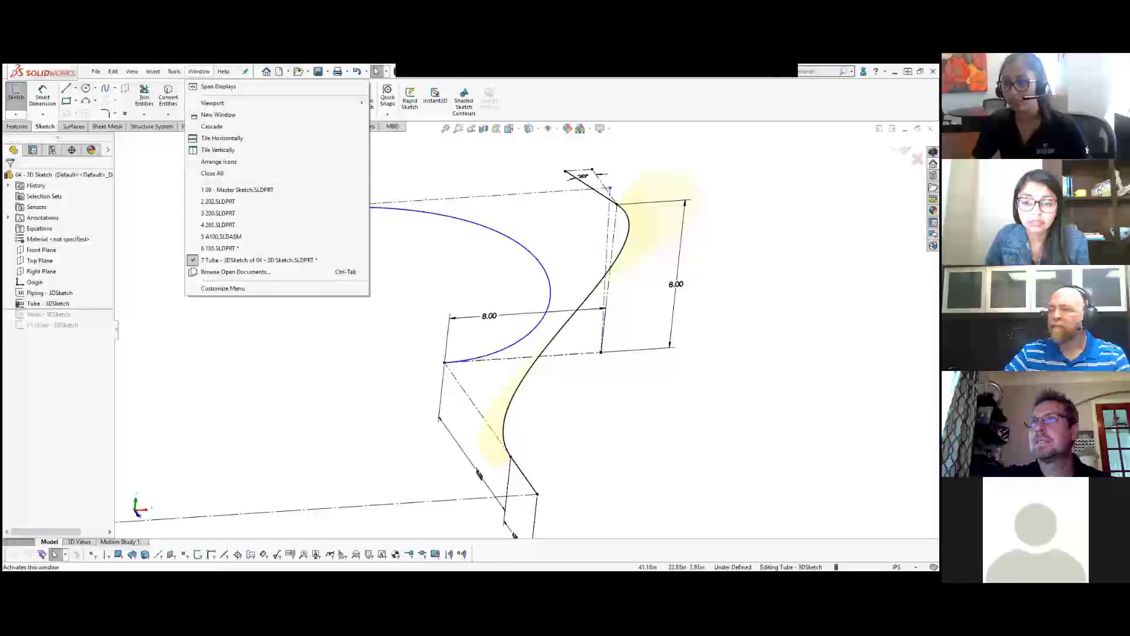
key("Escape")
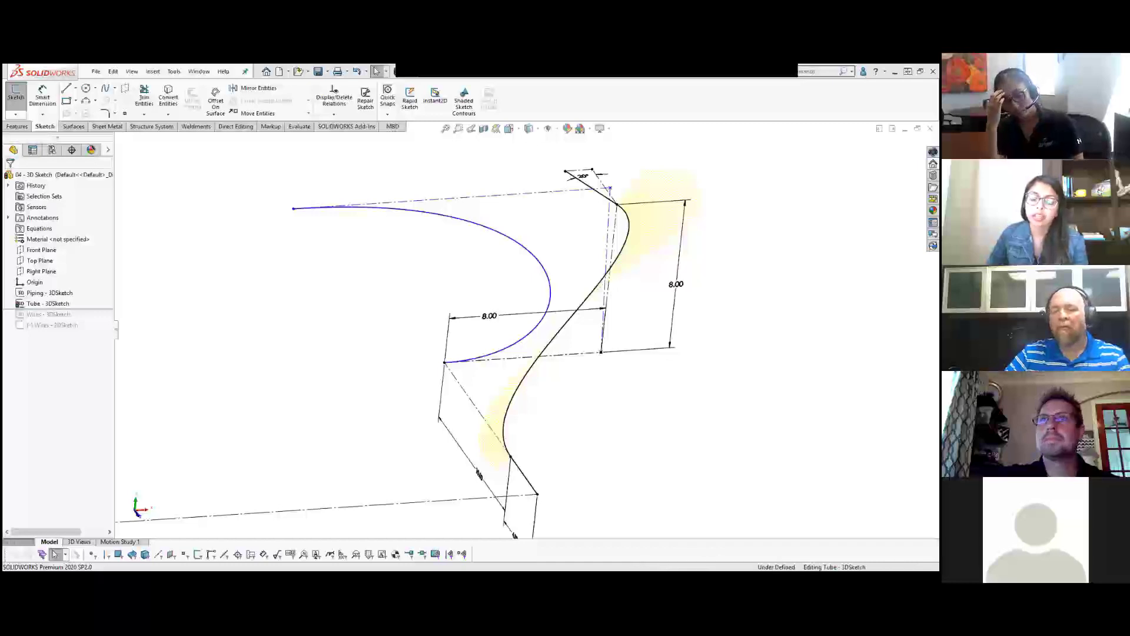
Step: Close the 04 - 3D Sketch part without saving its changes and close all remaining open documents
left_click(929, 128)
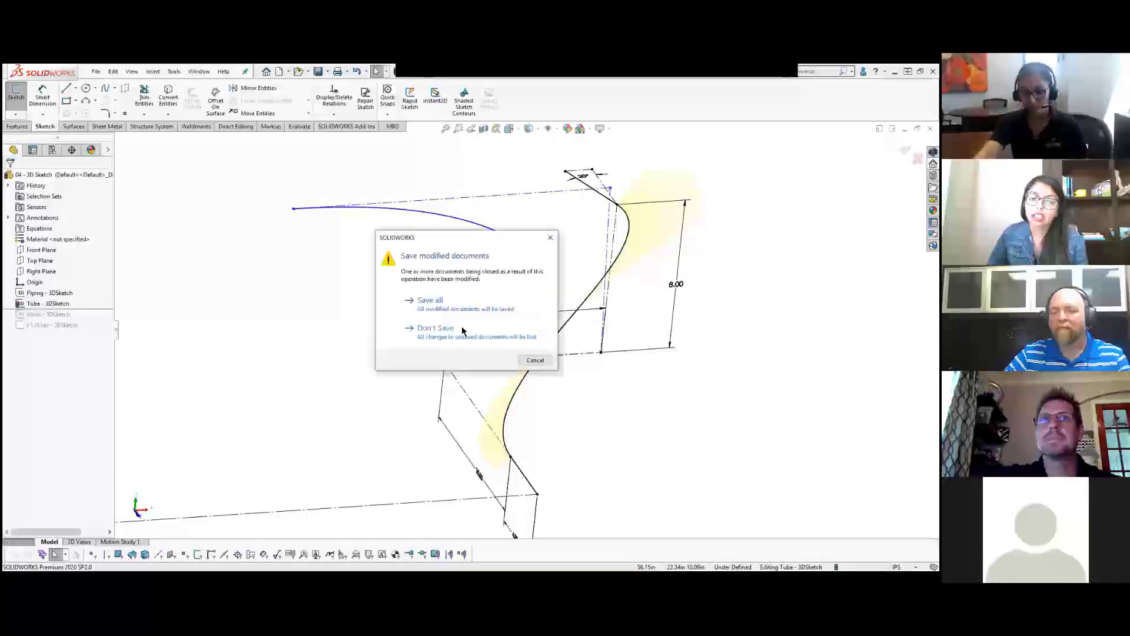
left_click(462, 330)
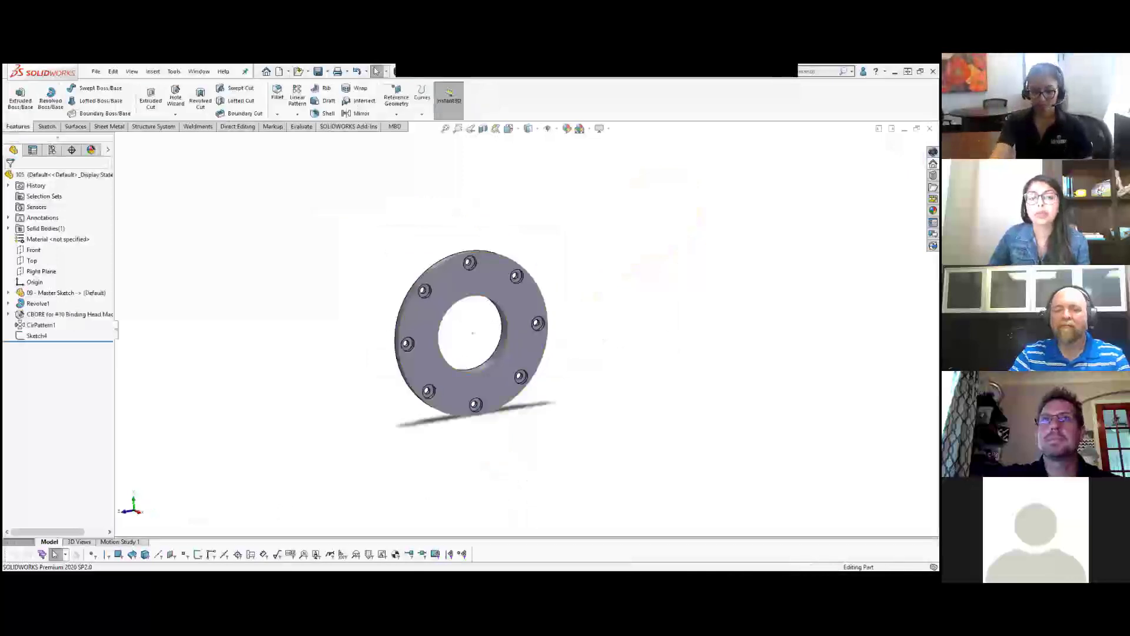
left_click(199, 71)
left_click(221, 173)
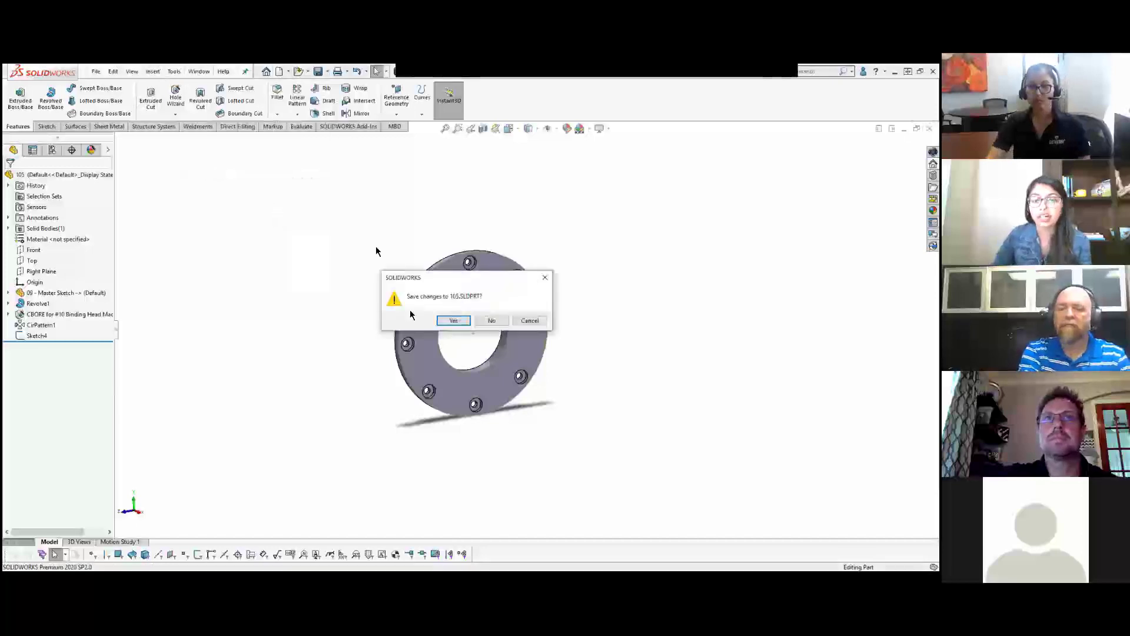
left_click(453, 319)
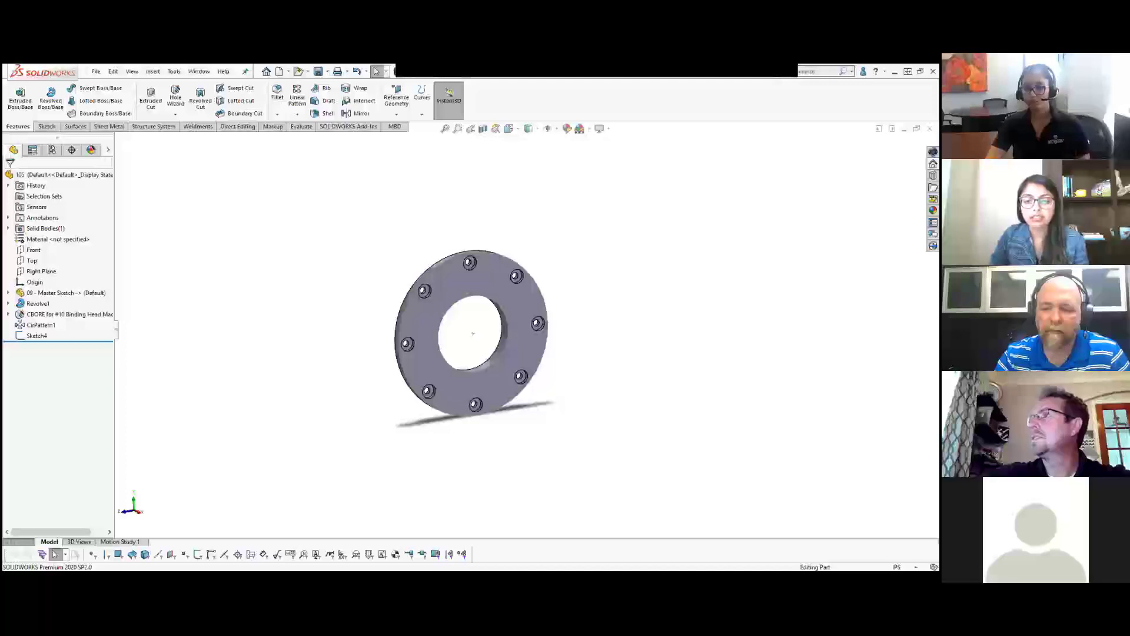
key("ctrl+w")
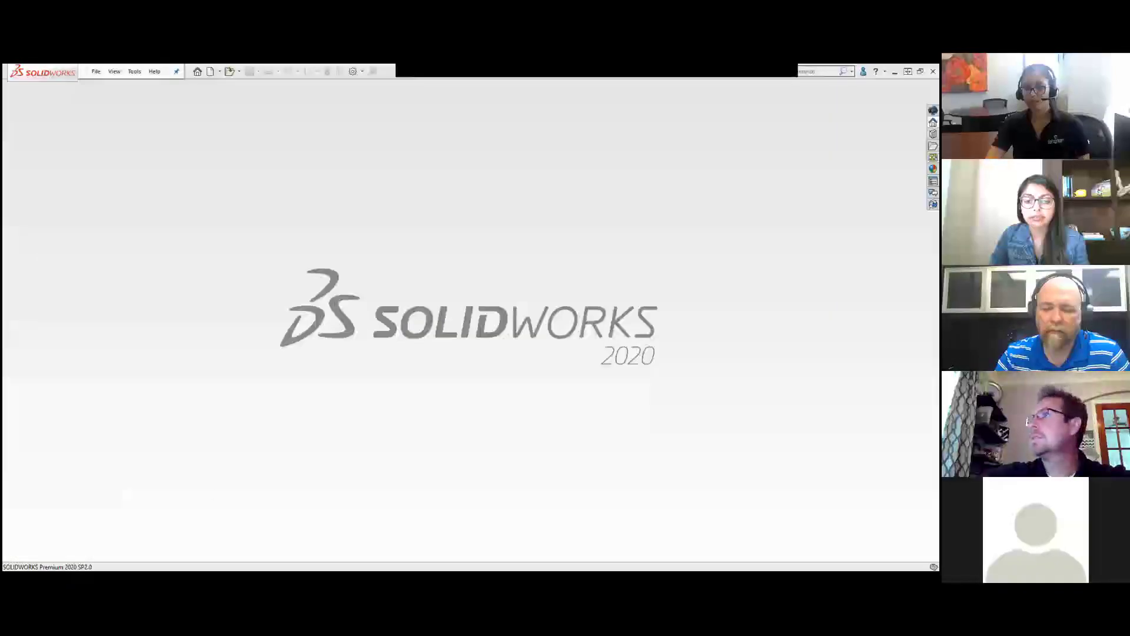
Step: Switch to File Explorer and copy the files from 09 - Master Sketch.SLDPRT through A100.SLDASM from Sketching Demo into the Project-03254 vault folder
key("alt+Tab")
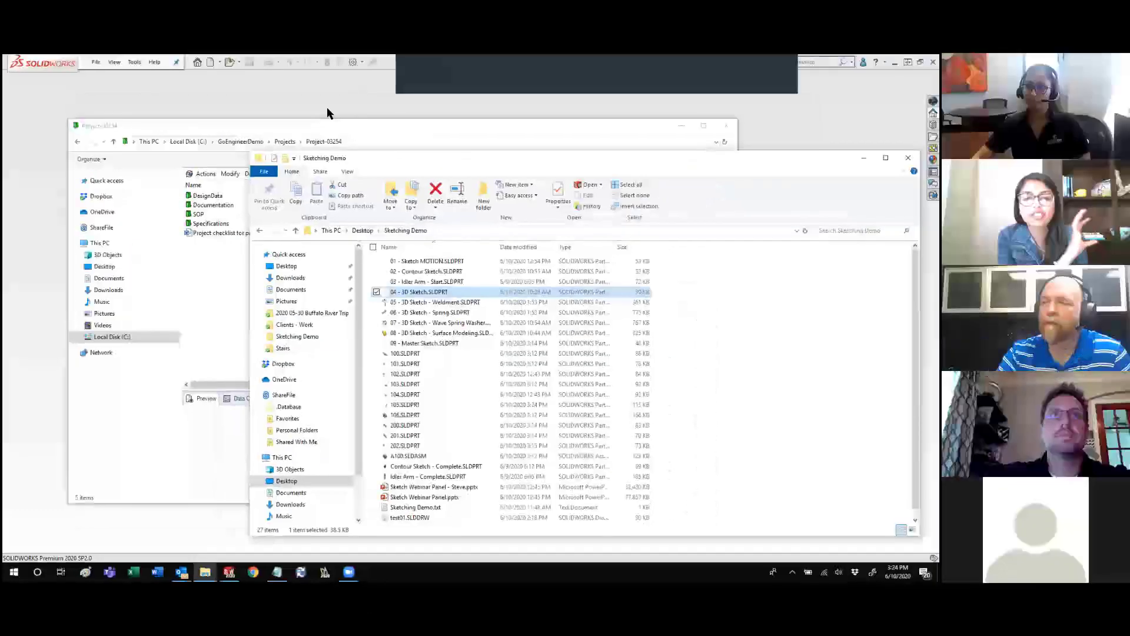
left_click_drag(380, 120, 327, 110)
left_click(687, 182)
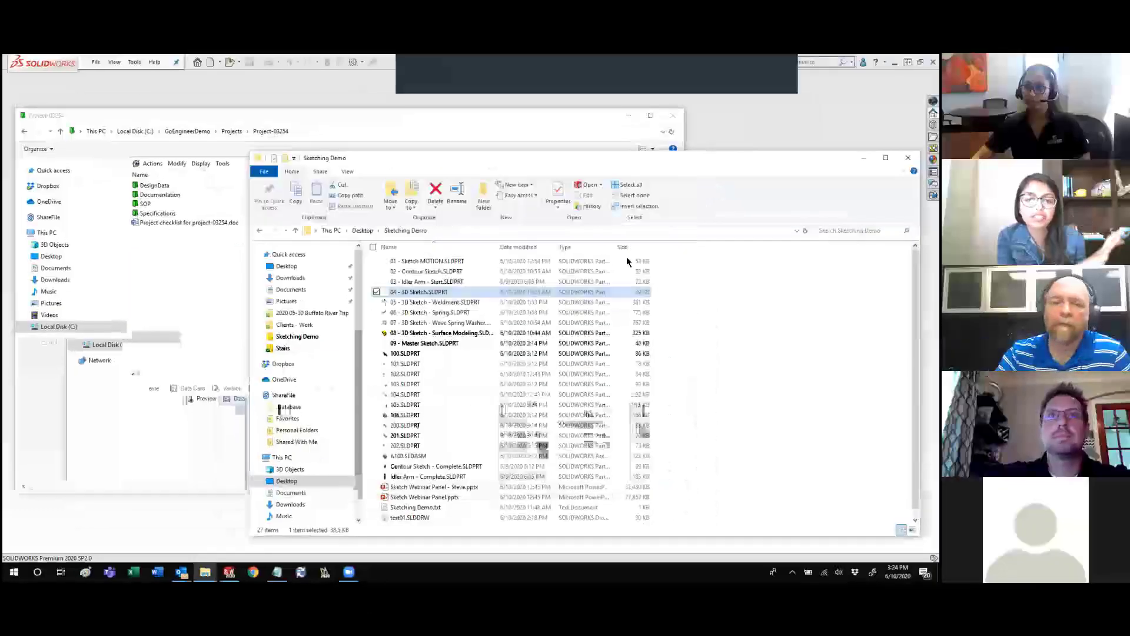
left_click(408, 345)
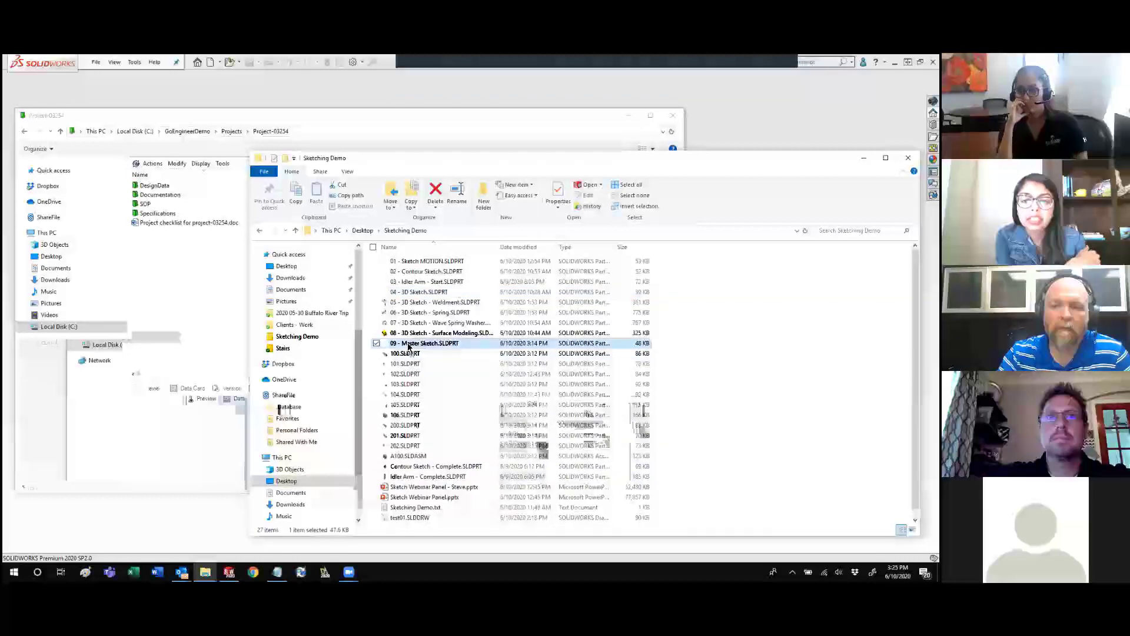
left_click(408, 456, "shift")
left_click_drag(398, 353, 193, 314)
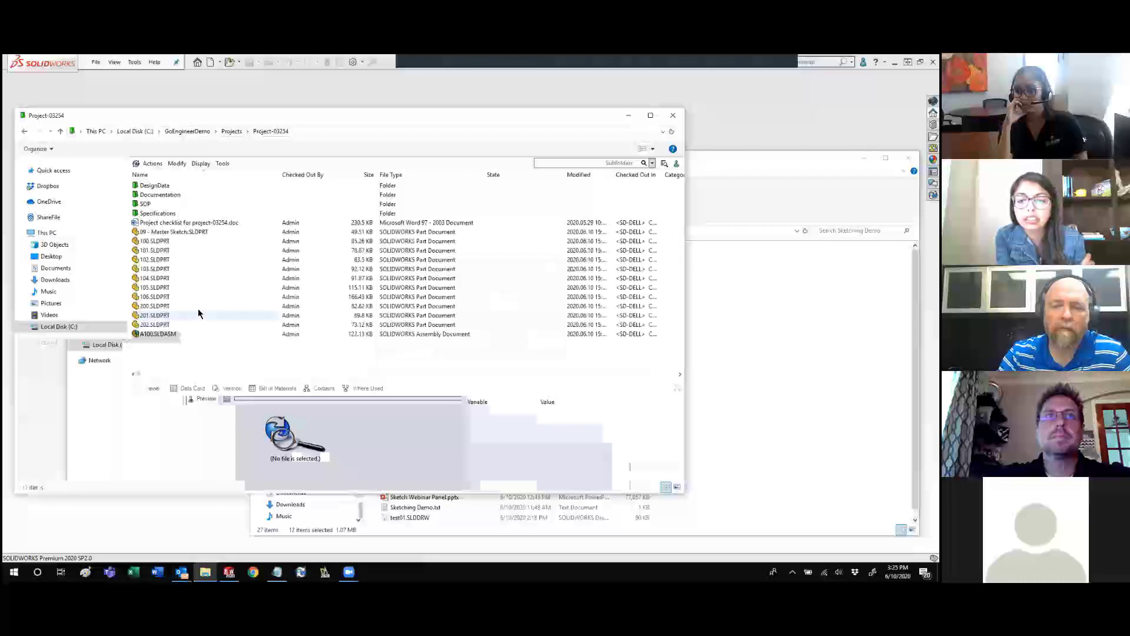
Step: Check in all the copied SOLIDWORKS files in Project-03254 with the comment "Initial Checkin"
mouse_move(192, 348)
left_mouse_down()
mouse_move(159, 281)
mouse_move(159, 235)
left_mouse_up()
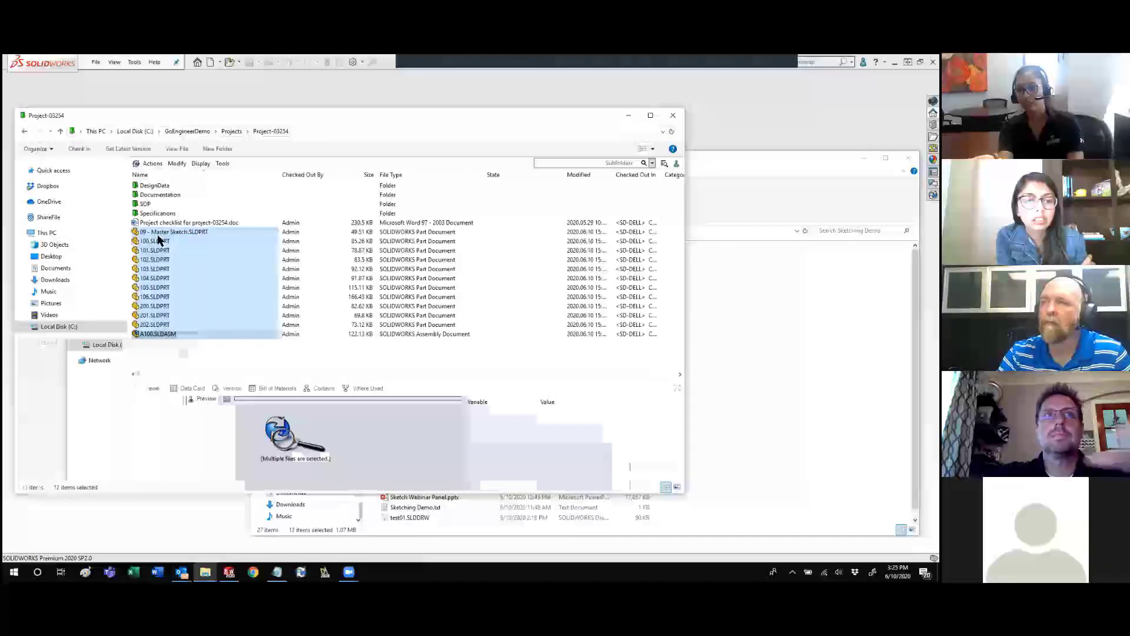
right_click(158, 237)
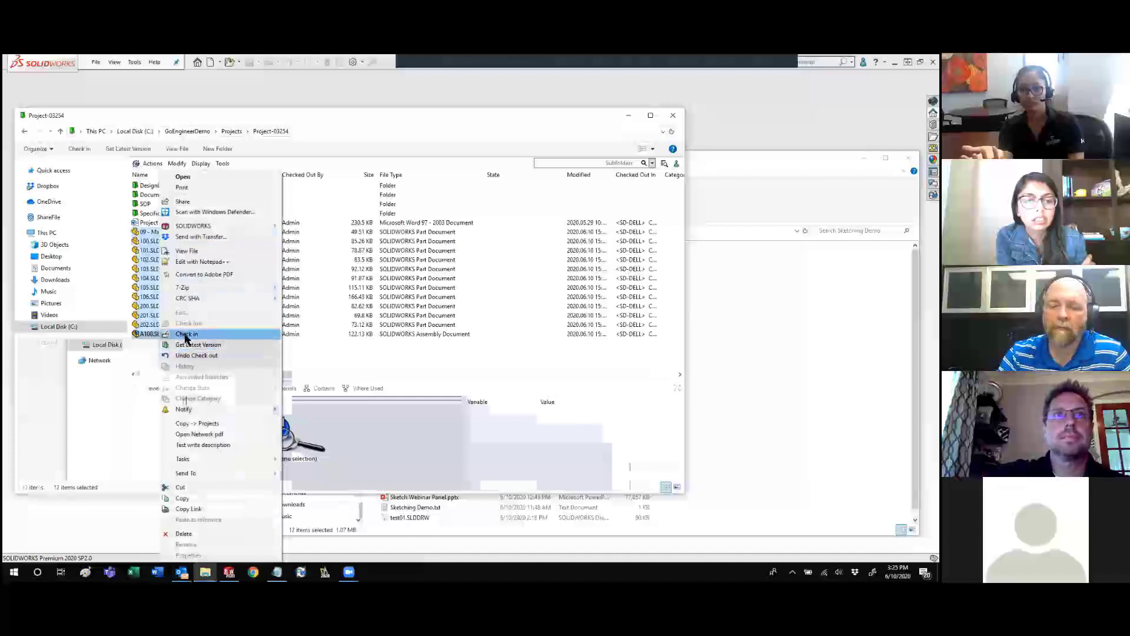
left_click(186, 334)
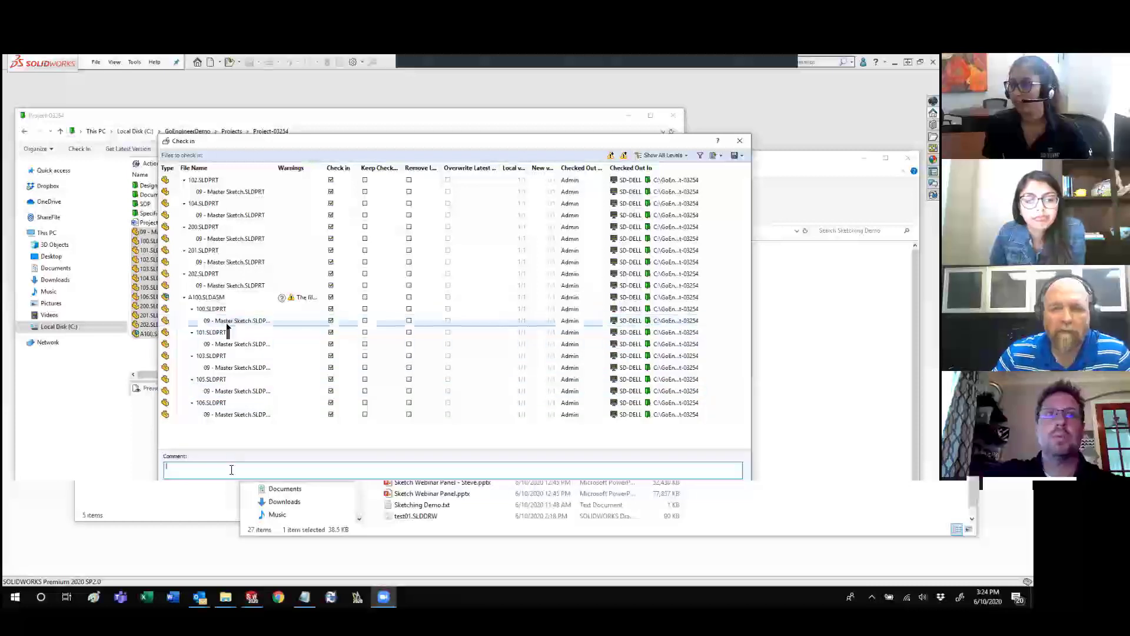
type("Initial ")
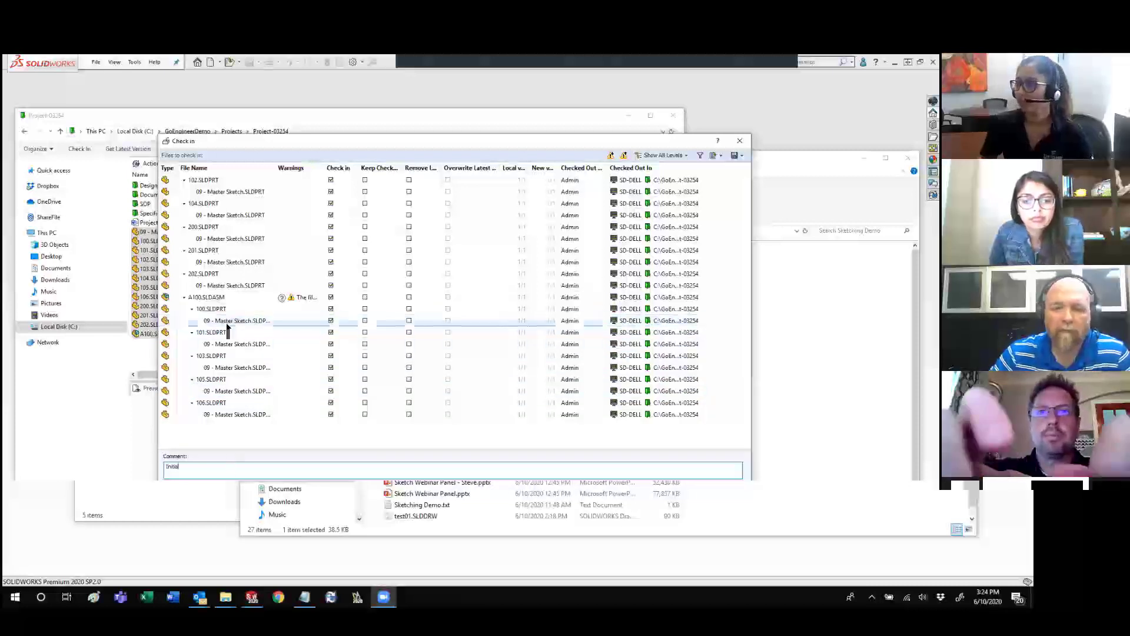
type("Checkin")
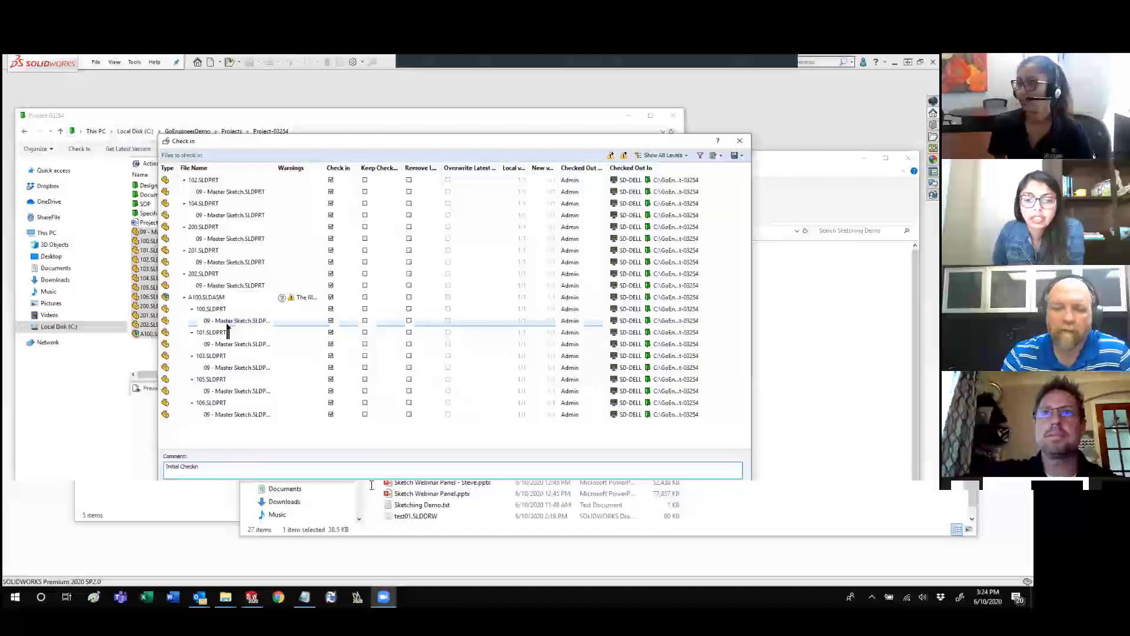
left_click(606, 495)
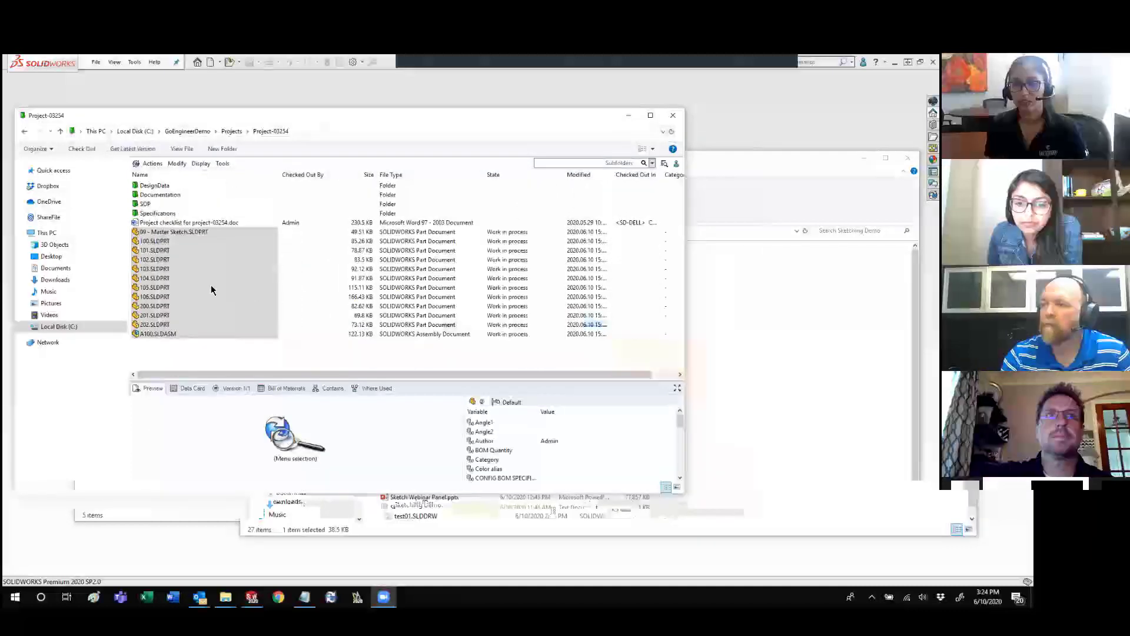
Step: Examine which references 201.SLDPRT contains in the vault
left_click(155, 316)
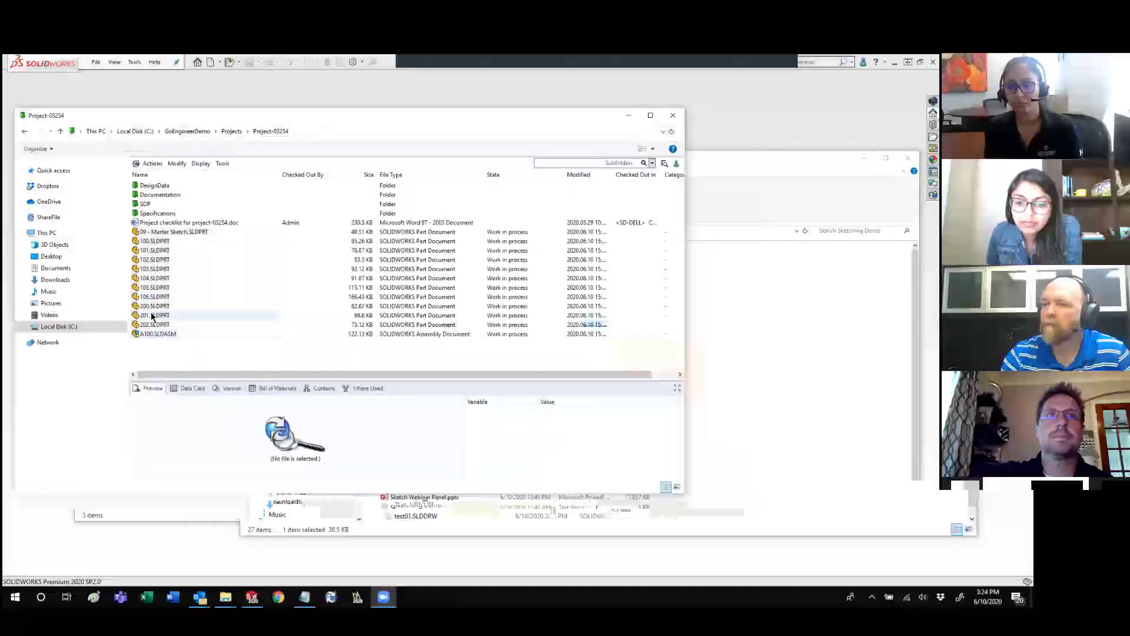
left_click(324, 388)
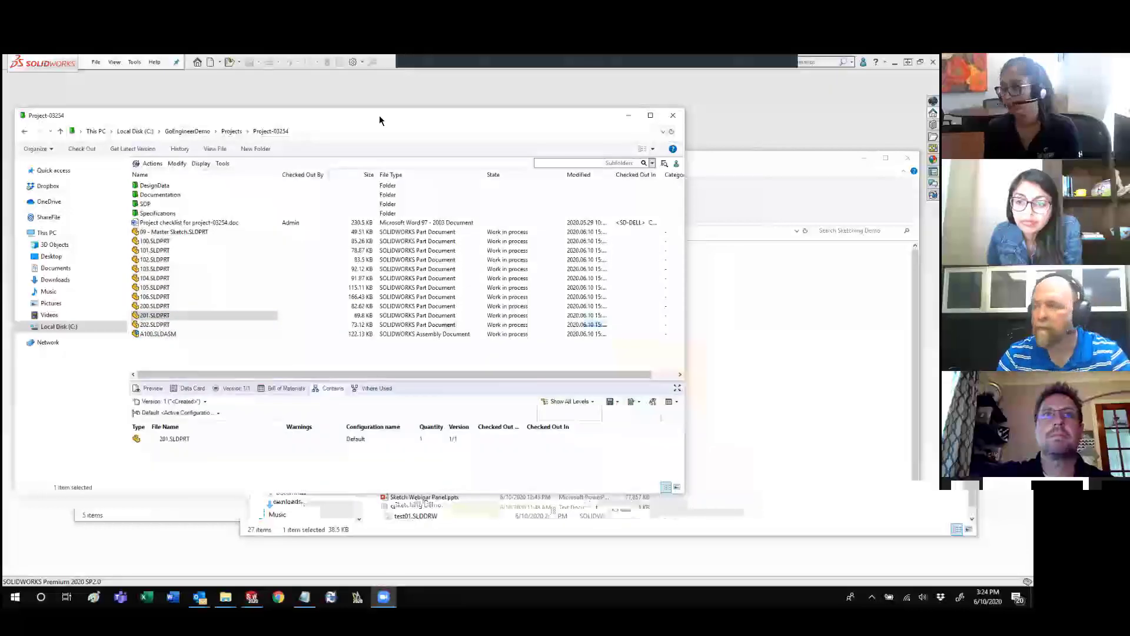
left_click_drag(410, 124, 475, 140)
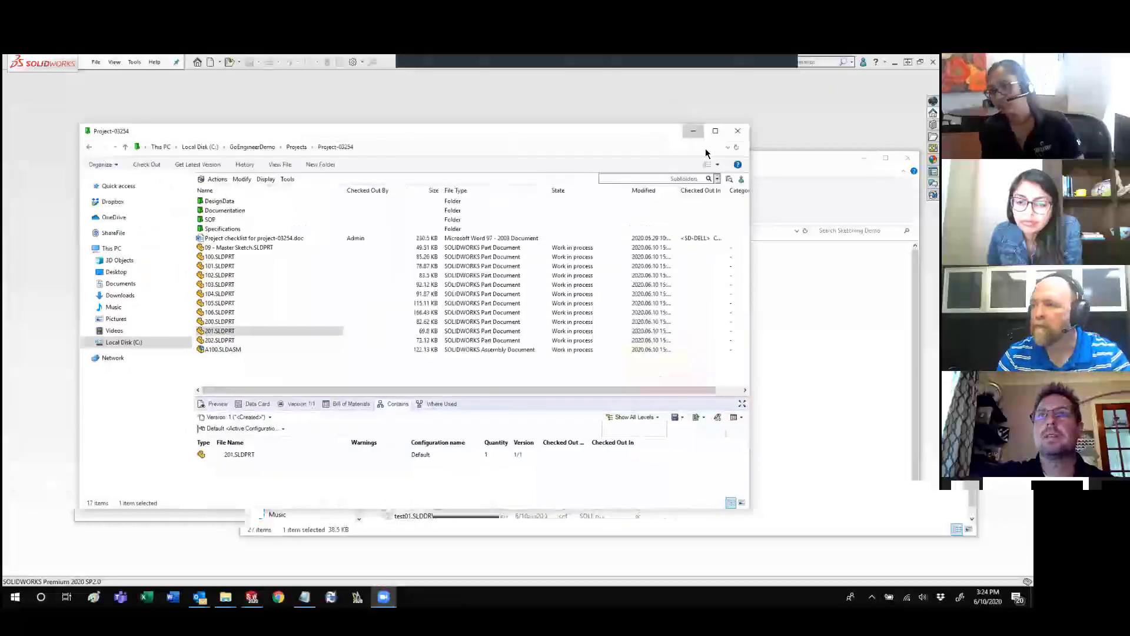
Step: Minimize the vault window and open 100.SLDPRT from the Sketching Demo folder in SOLIDWORKS
left_click(693, 131)
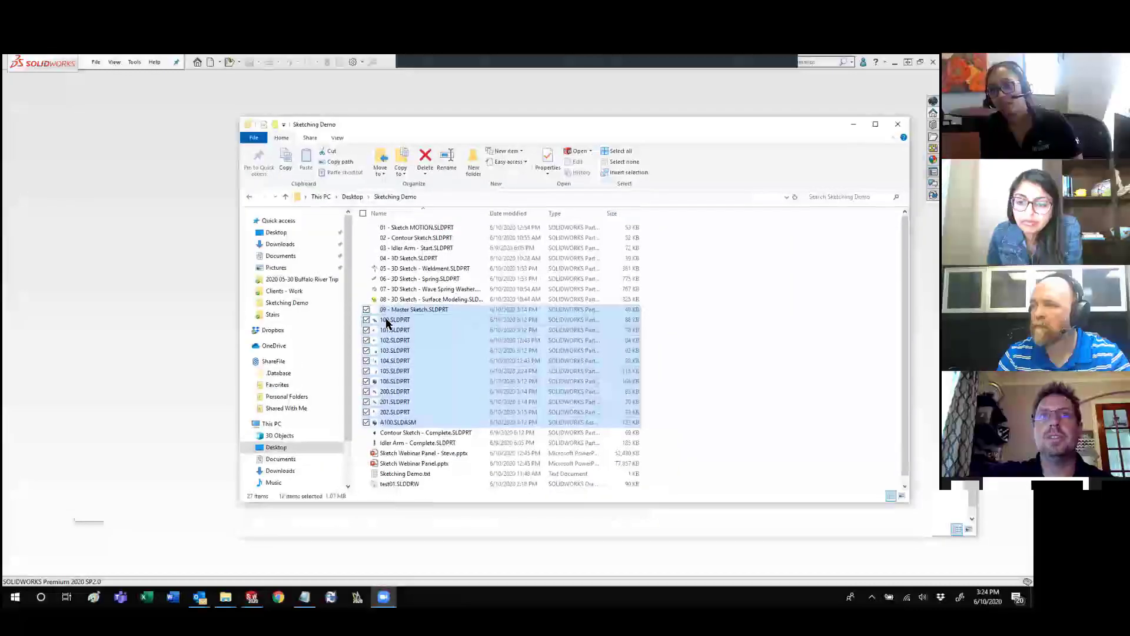
left_click(387, 322)
left_click_drag(383, 324, 122, 251)
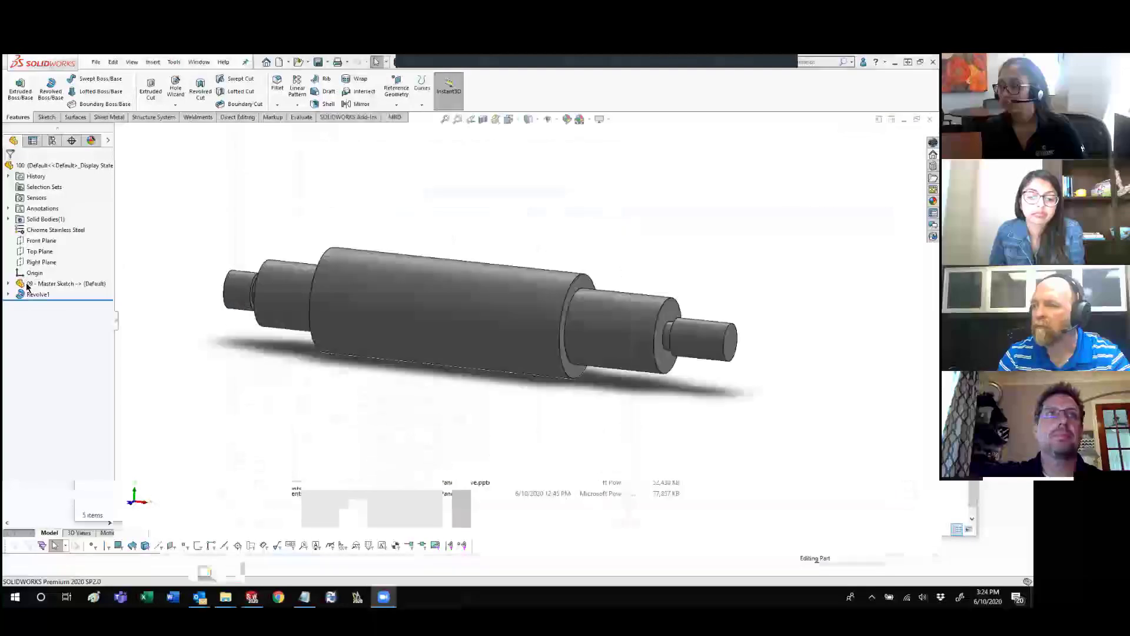
Step: Expand the inserted 09 - Master Sketch part down to its sketch and check the commands available for that sketch
left_click(9, 283)
left_click(20, 305)
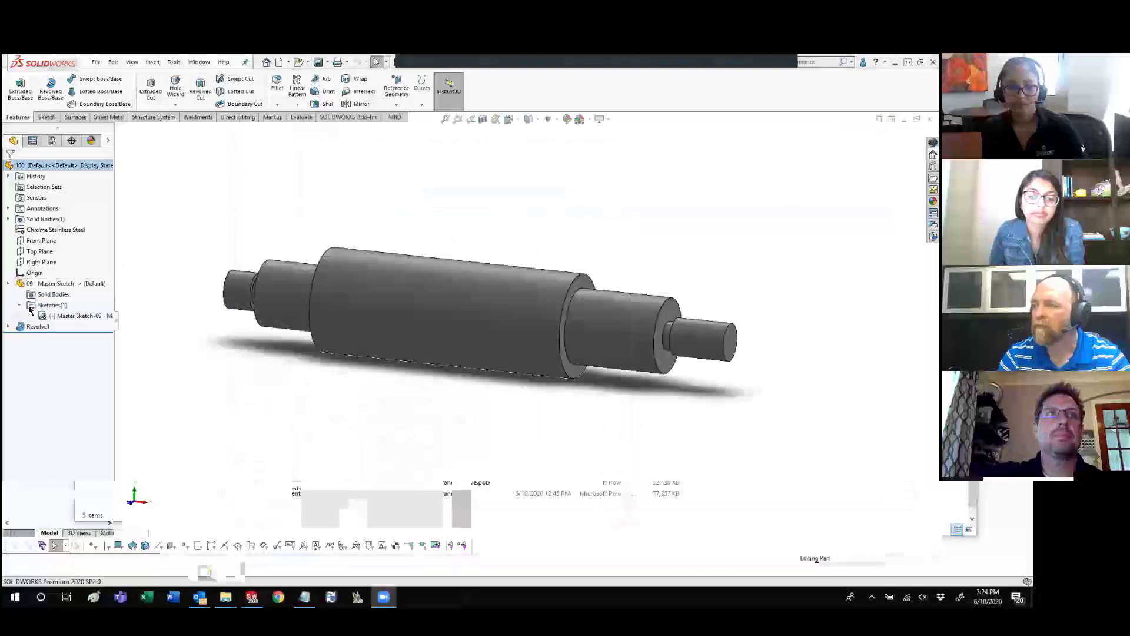
right_click(62, 316)
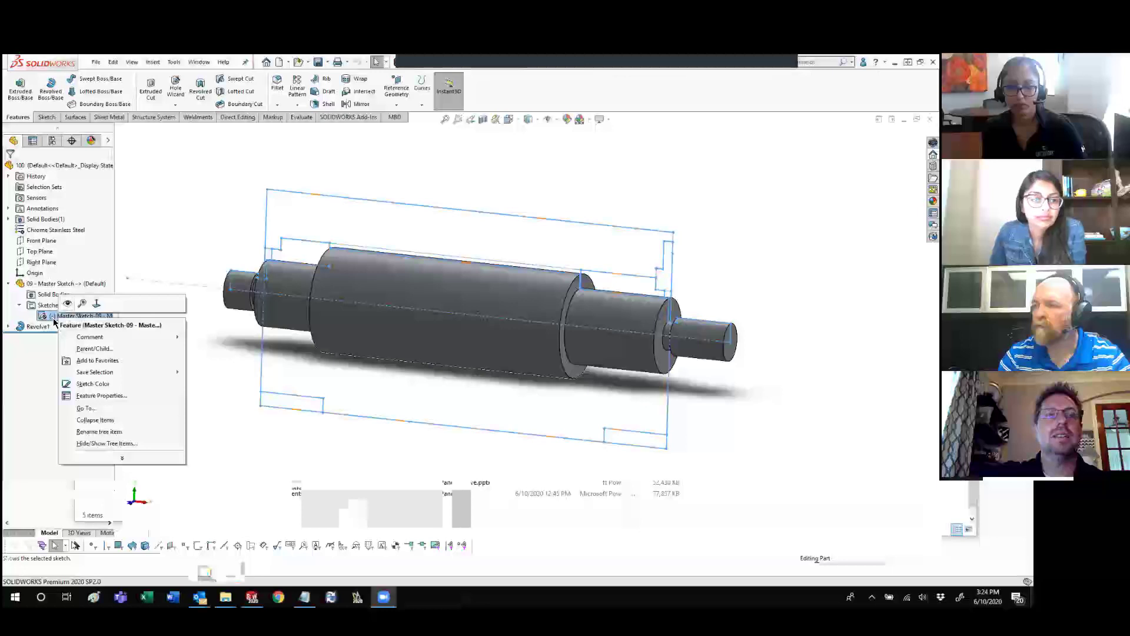
left_click(134, 228)
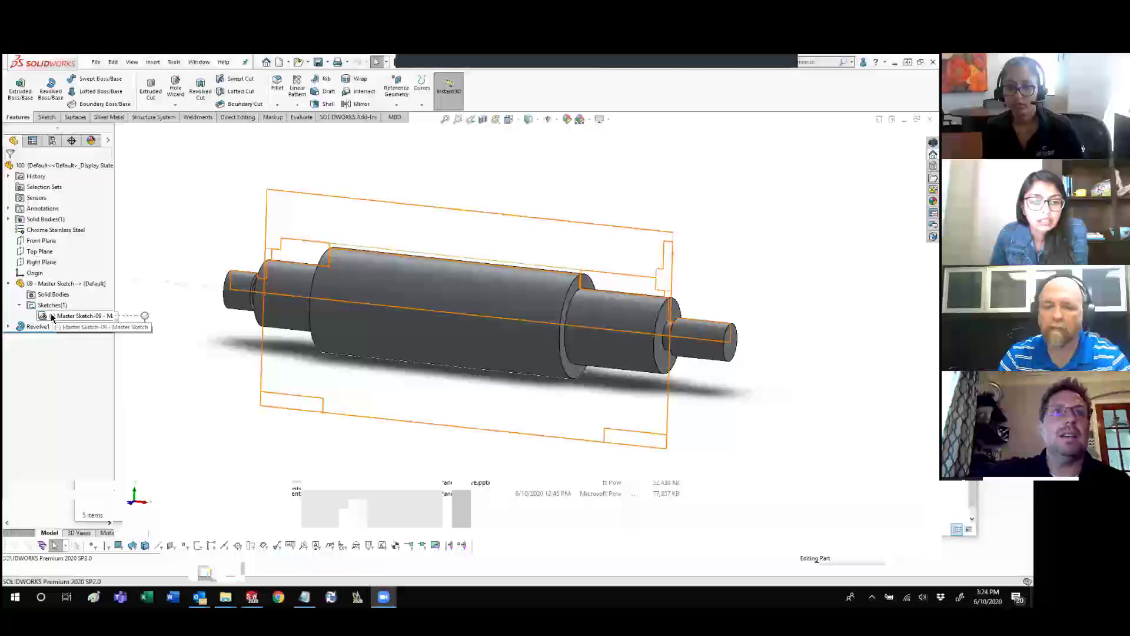
Step: Open the inserted 09 - Master Sketch feature for editing, review its transfer options and accept them
right_click(39, 283)
left_click(45, 255)
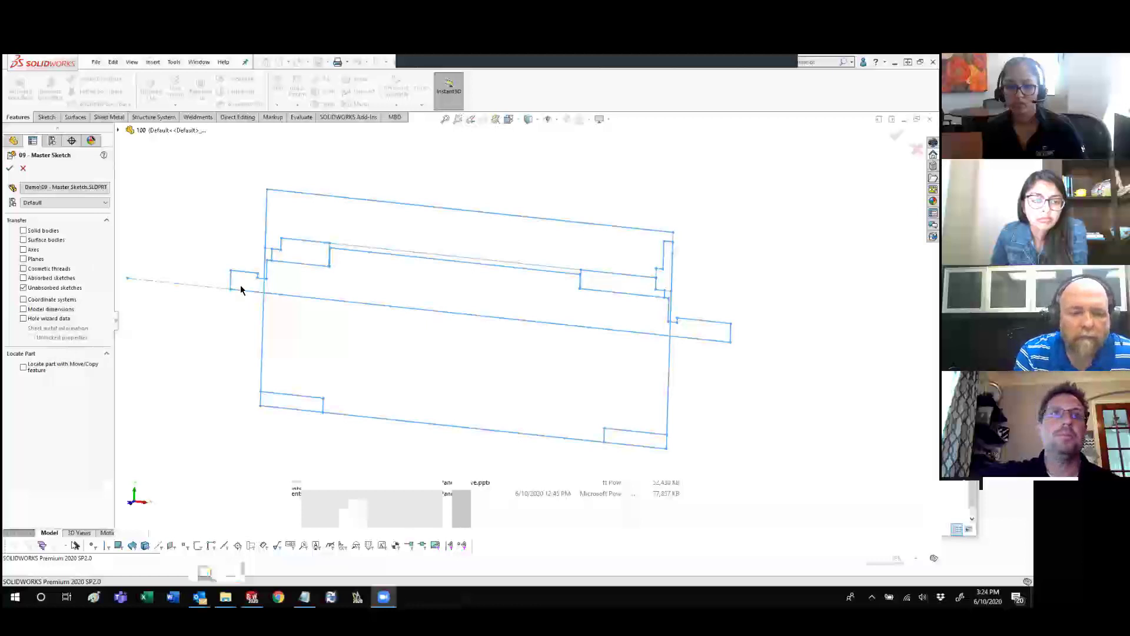
left_click(9, 169)
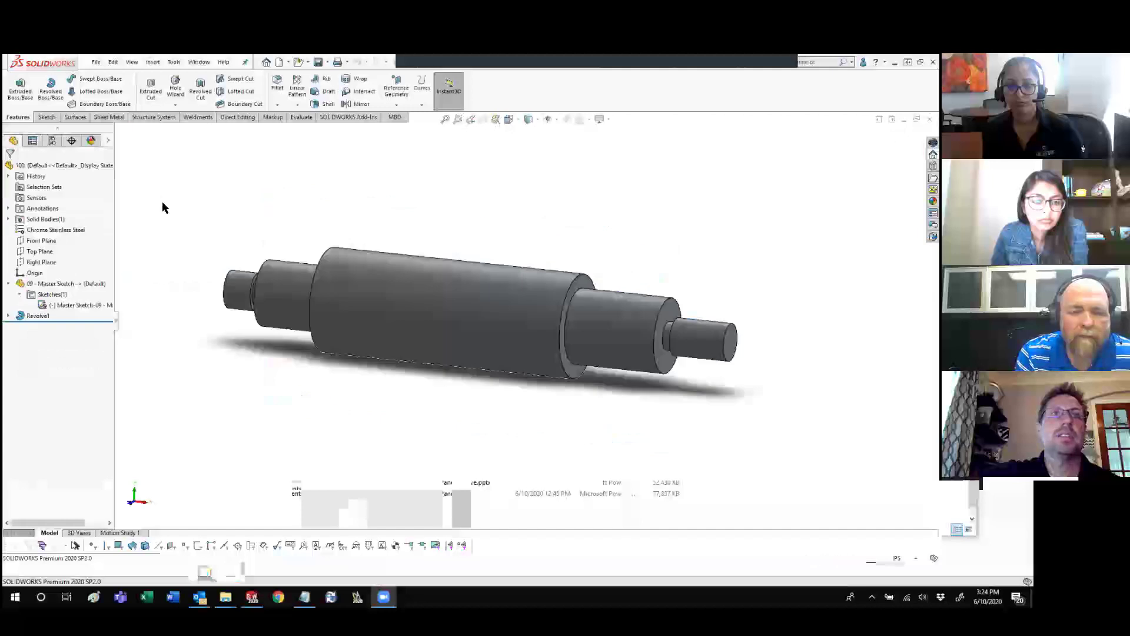
Step: Expand the Revolve1 feature and inspect the master sketch it uses
left_click(9, 316)
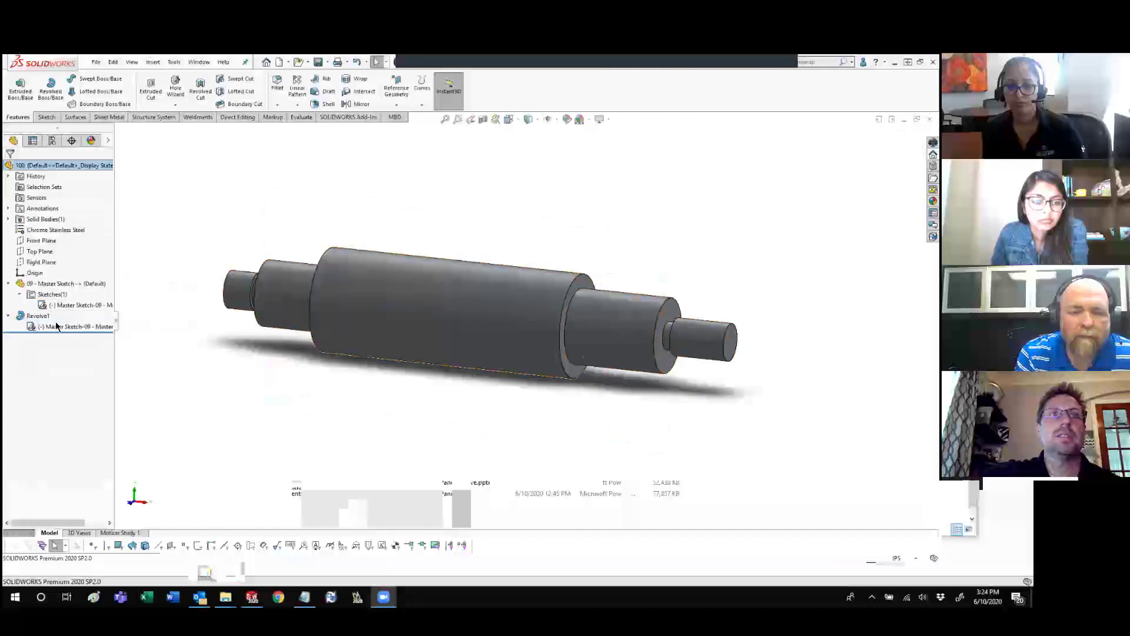
right_click(50, 329)
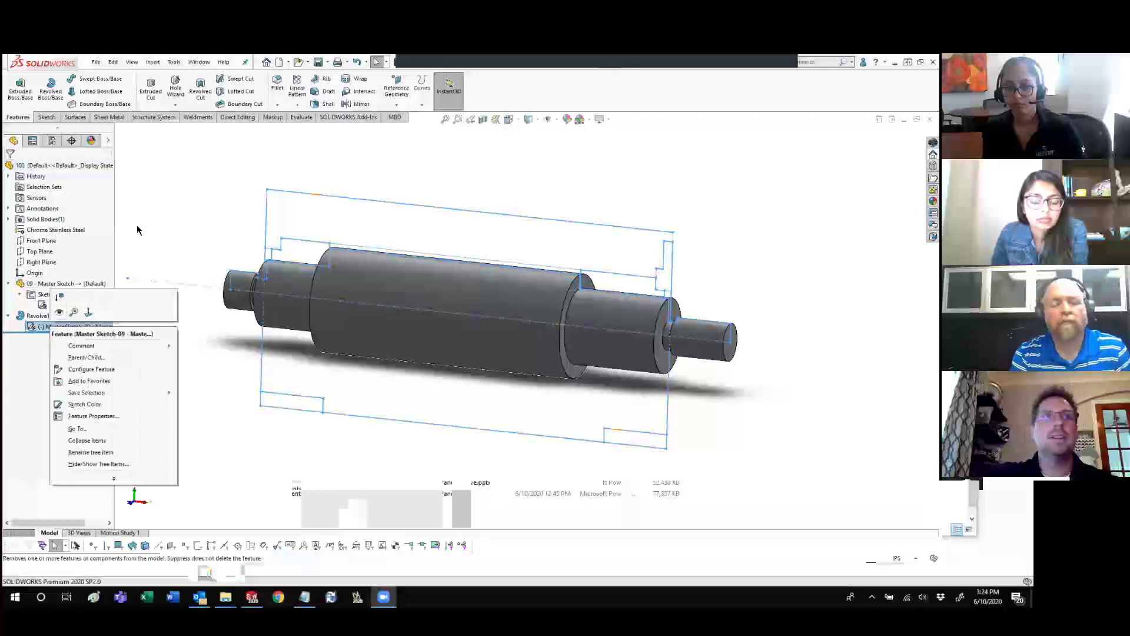
left_click(60, 314)
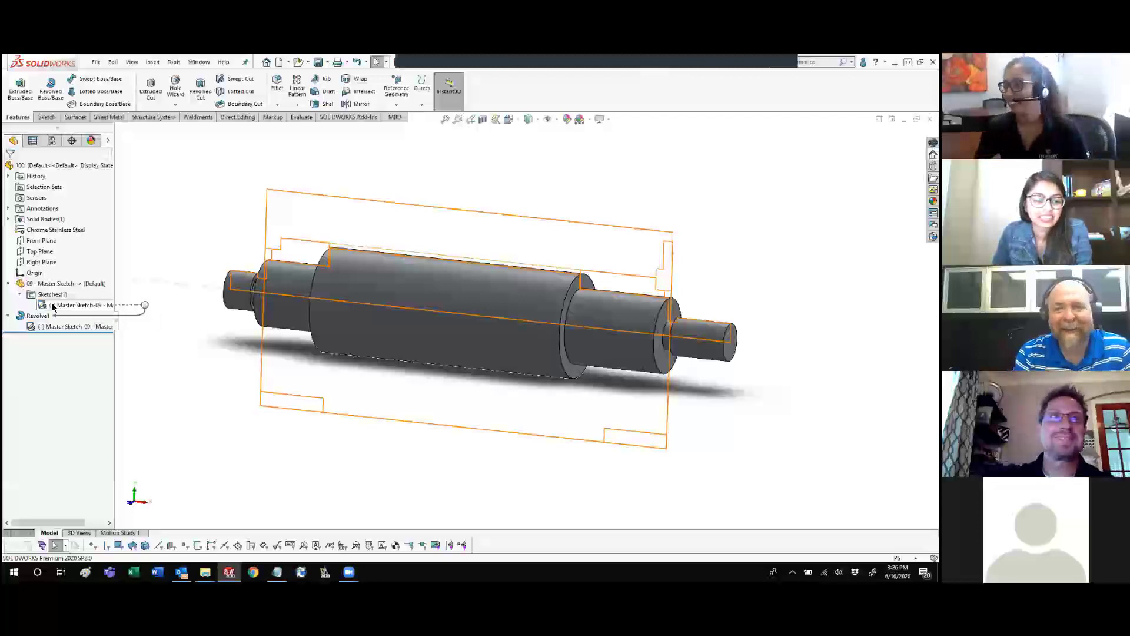
mouse_move(429, 282)
middle_mouse_down()
mouse_move(449, 295)
mouse_move(426, 299)
middle_mouse_up()
scroll(408, 295, "up", 1)
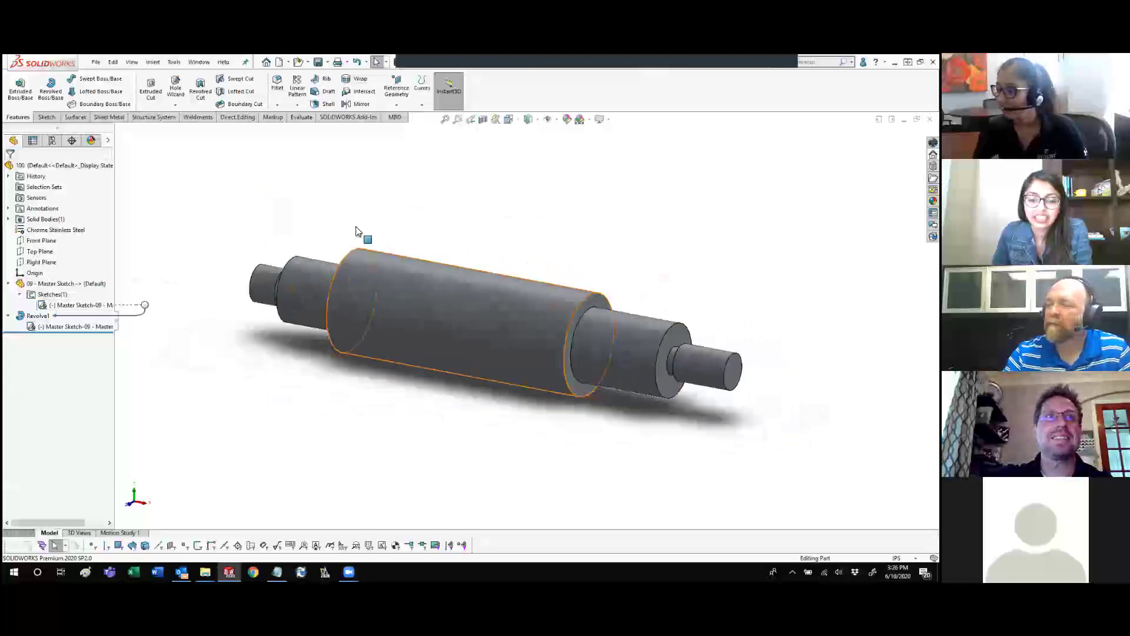
middle_click_drag(297, 216, 309, 210)
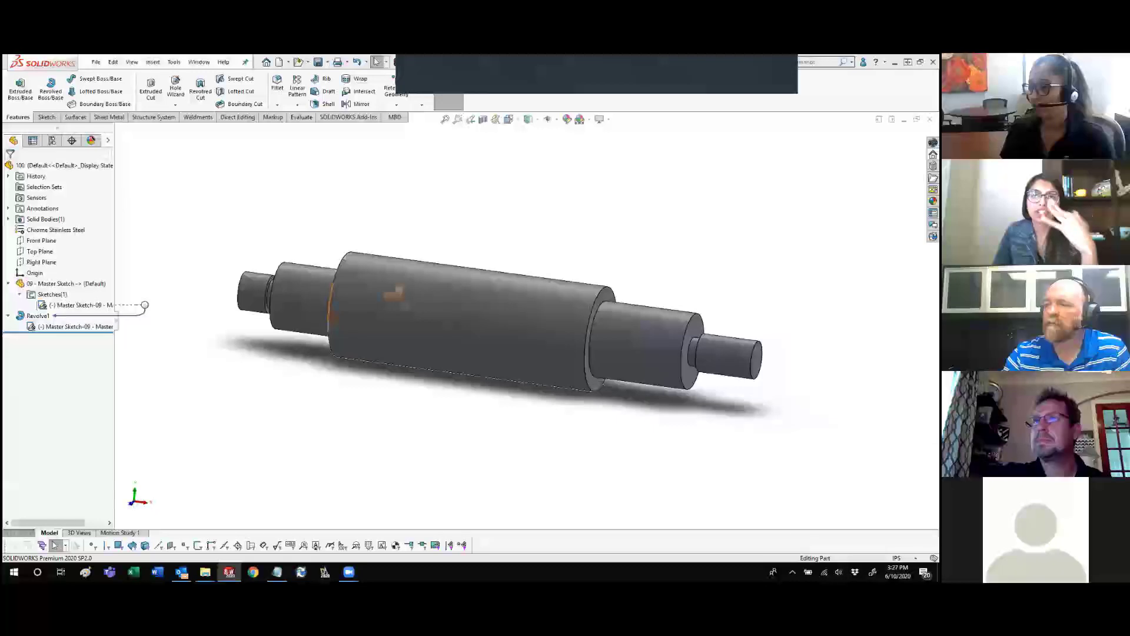
Step: Create a reference plane offset 2 in outward from the end face of the shaft's narrow journal
middle_click_drag(381, 221, 418, 254)
scroll(706, 308, "down", 2)
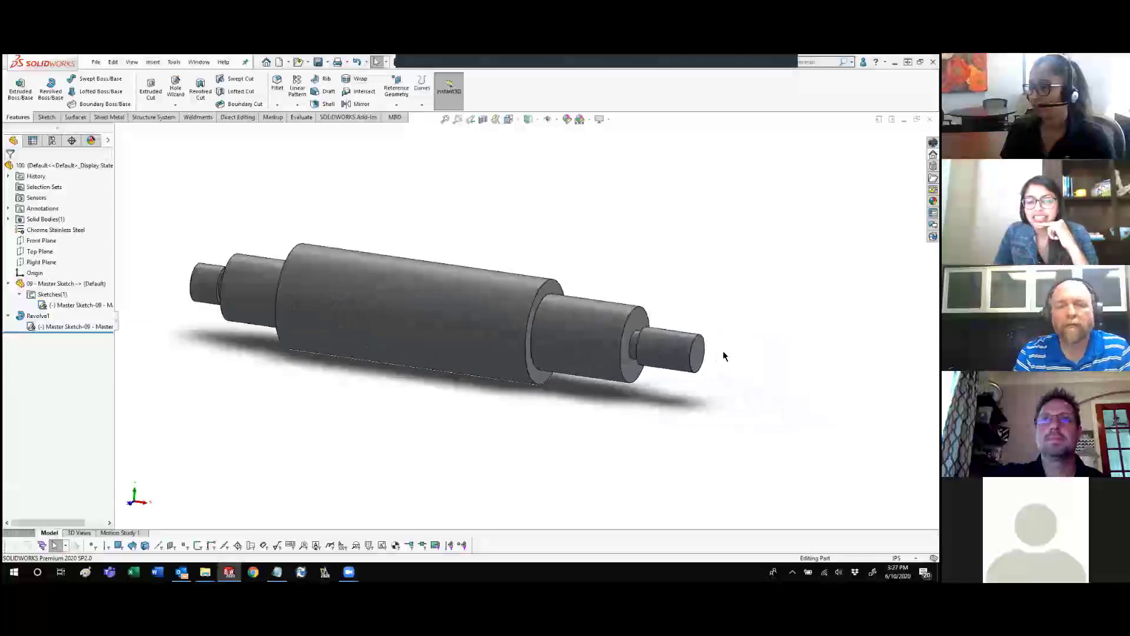
left_click(700, 353)
left_click(395, 103)
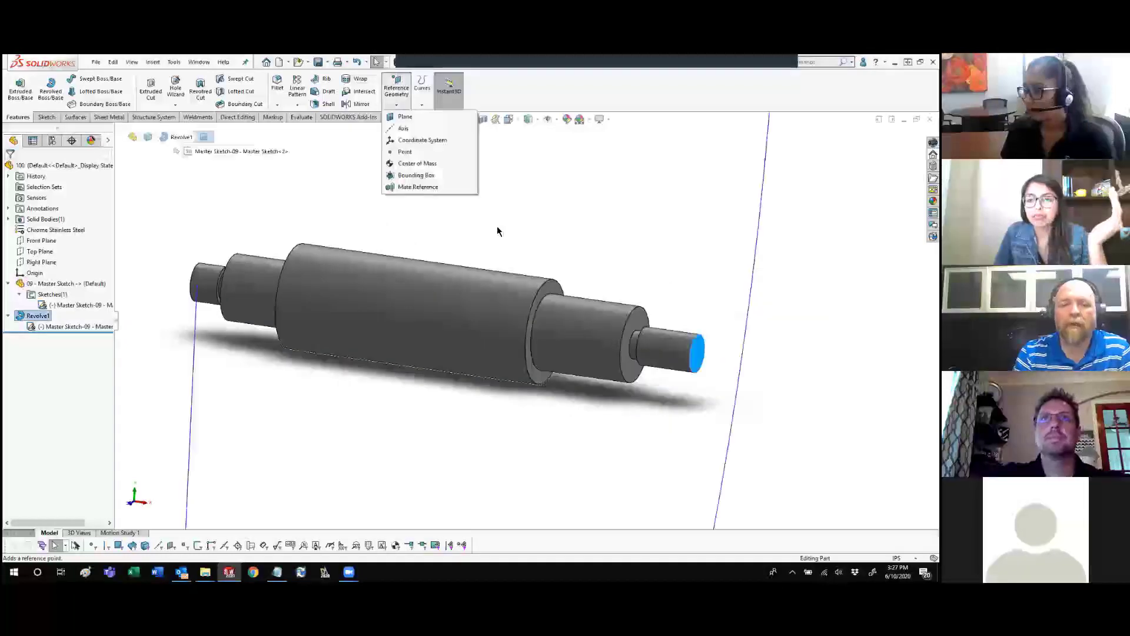
left_click(405, 116)
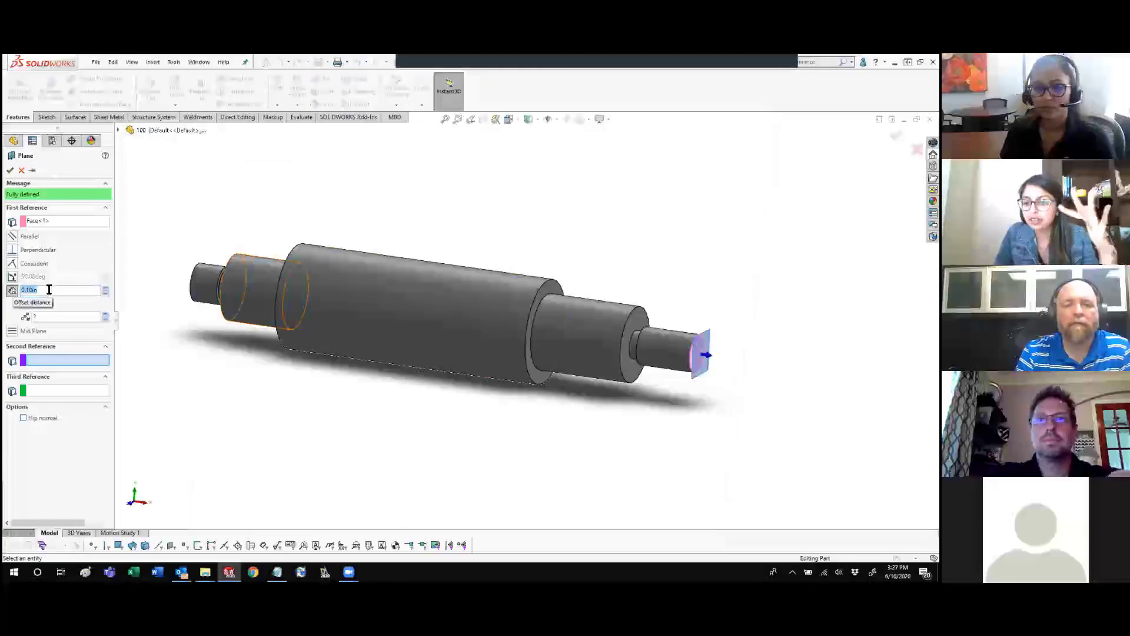
type("2.")
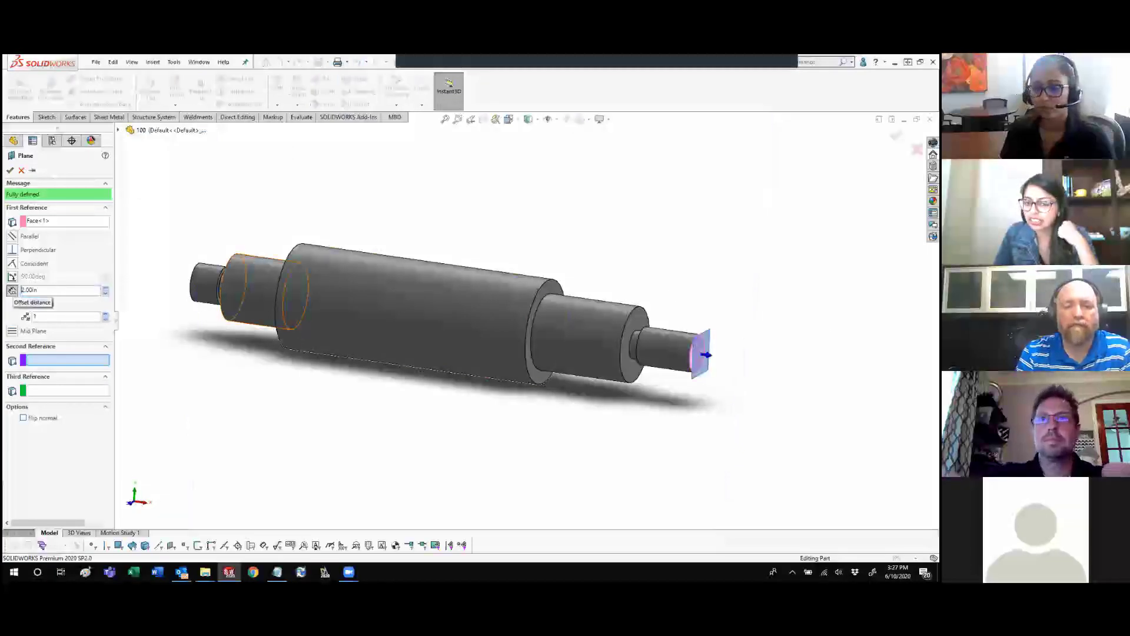
key("Return")
scroll(724, 397, "down", 4)
middle_click_drag(709, 330, 655, 319)
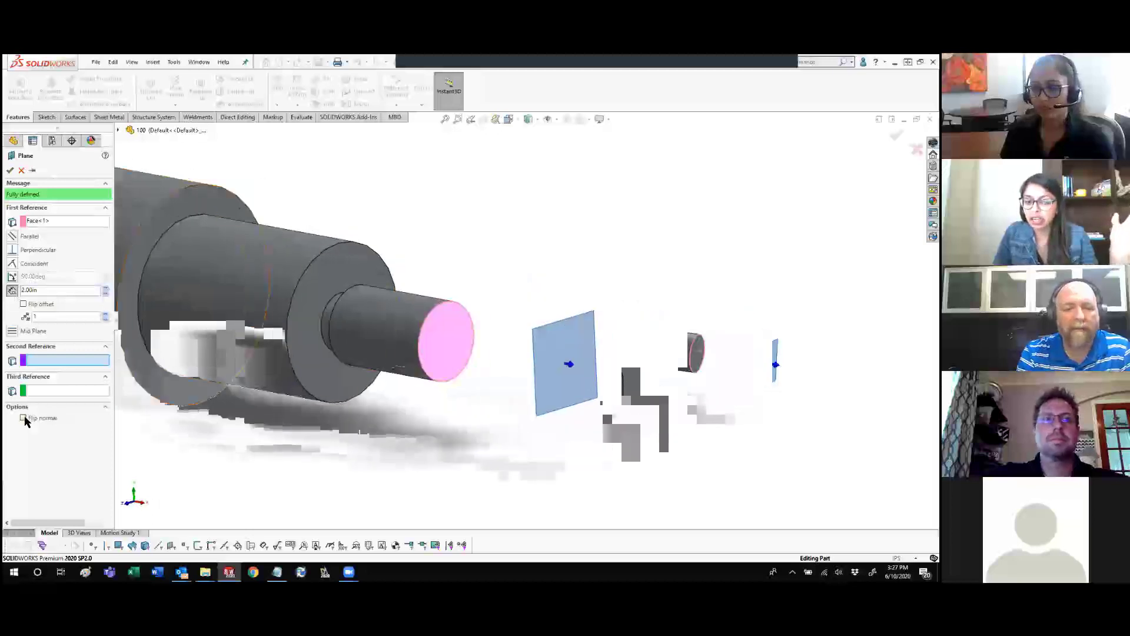
key("ctrl")
key("ctrl")
key("ctrl")
key("ctrl")
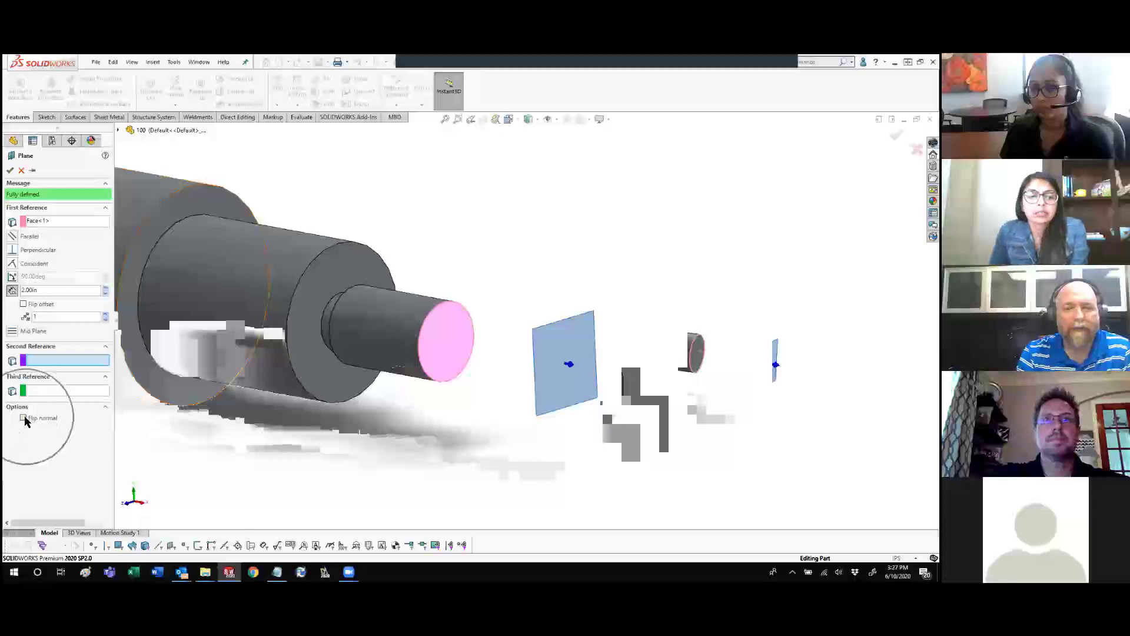
left_click(23, 418)
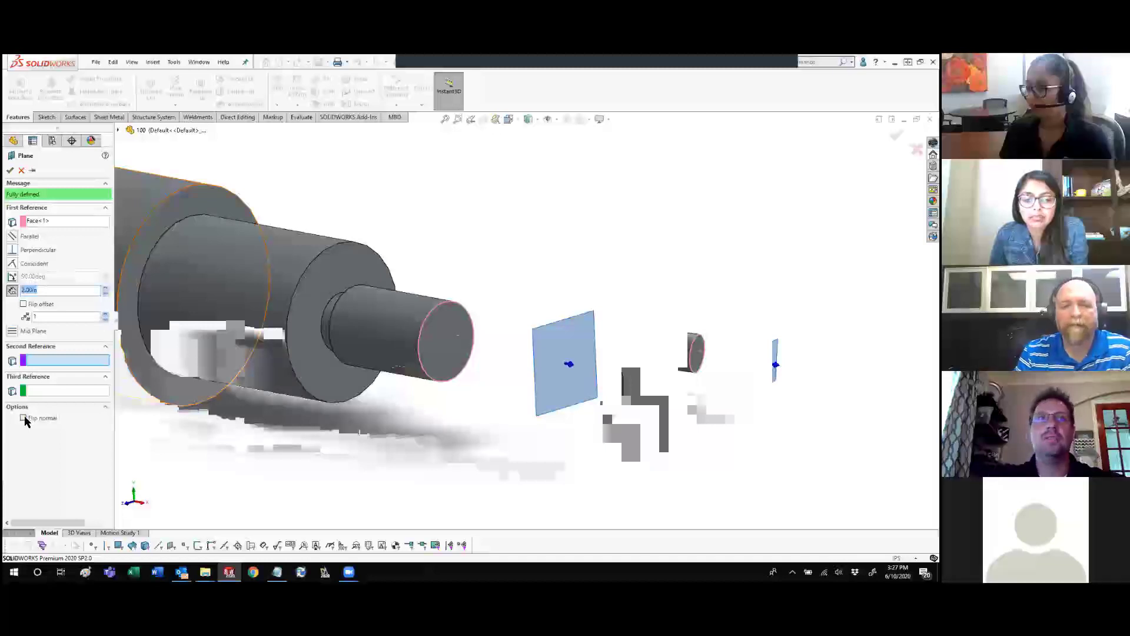
left_click(10, 171)
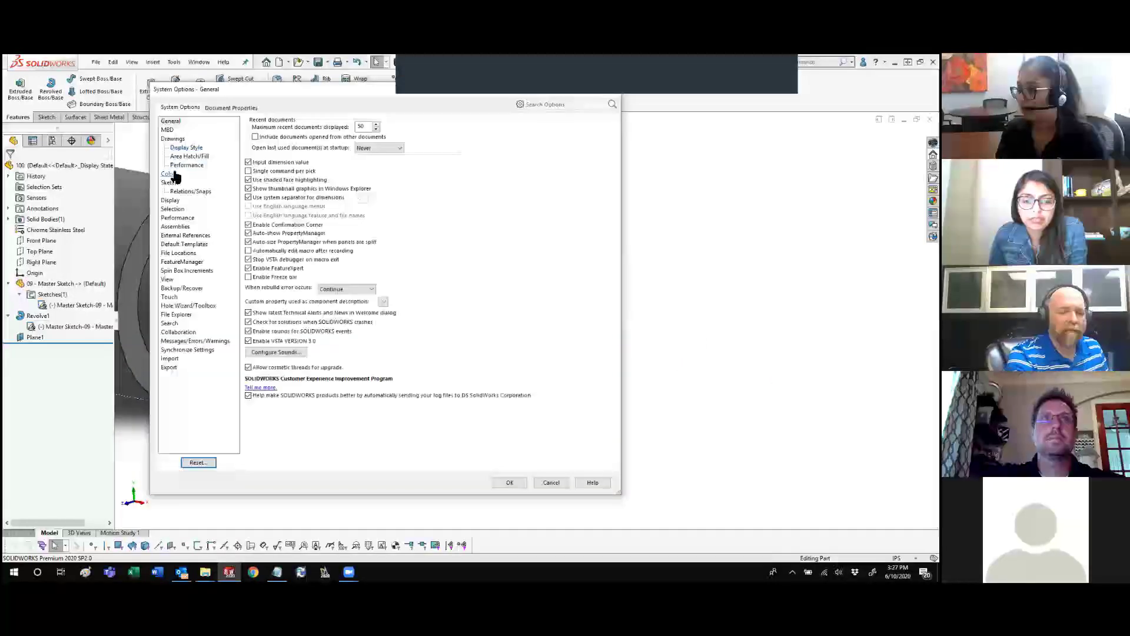
Step: Look through the color scheme settings in the system options for a plane color entry
left_click(173, 174)
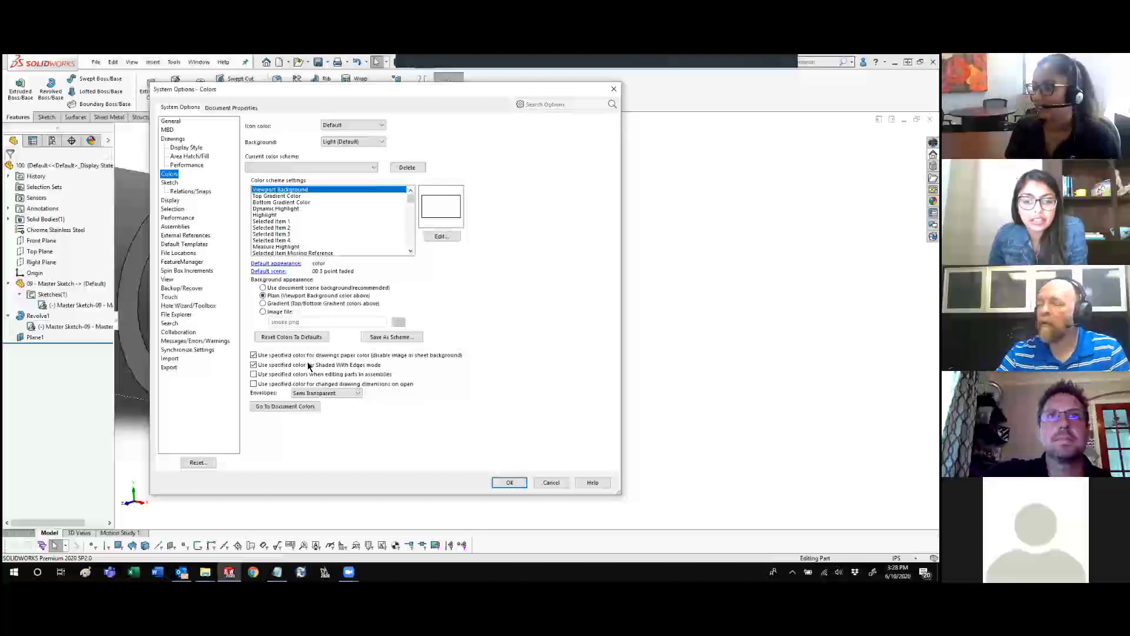
left_click(410, 252)
left_click(410, 251)
left_click(410, 252)
left_click(410, 252)
left_click(410, 252)
left_click(410, 252)
left_click(410, 251)
left_click(410, 252)
left_click(410, 251)
left_click(410, 252)
left_click(410, 252)
left_click(410, 252)
left_click(410, 251)
left_click(411, 252)
left_click(410, 252)
left_click(410, 252)
left_click(410, 252)
left_click(410, 252)
left_click(410, 252)
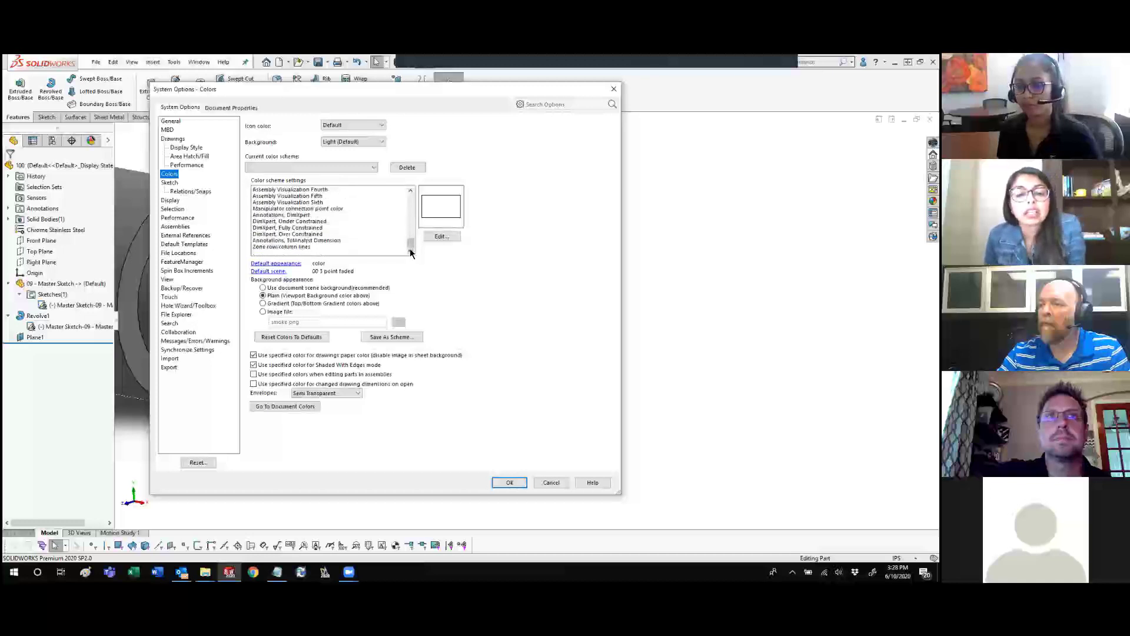
left_click_drag(410, 243, 449, 125)
Step: Search the options for "plane" and open the Plane Display document properties
left_click(542, 104)
type("plane")
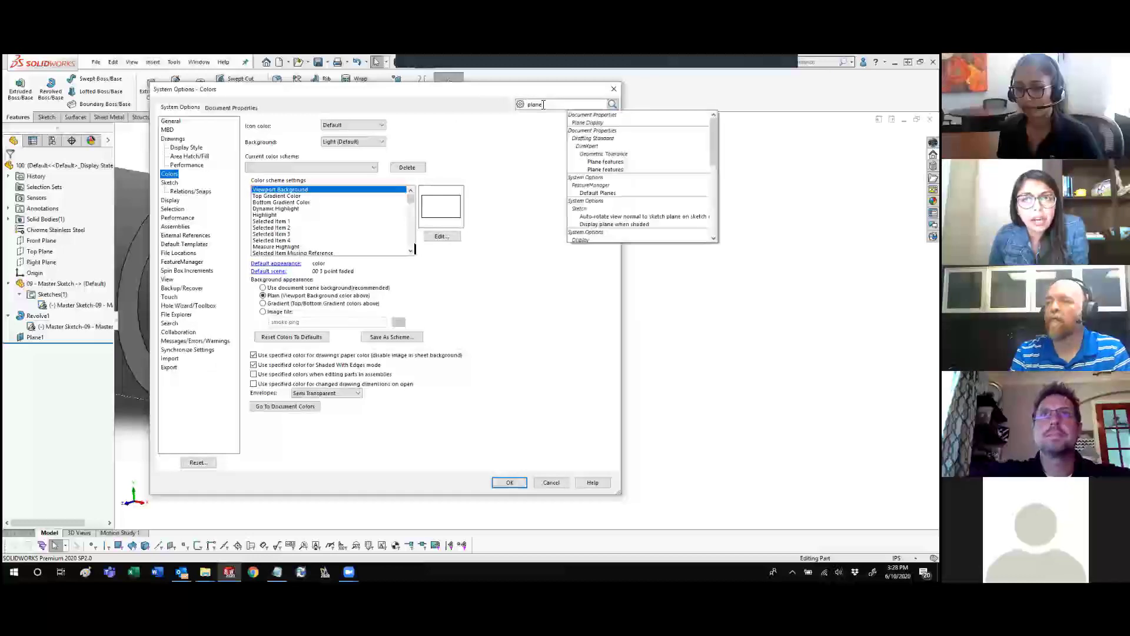
left_click(589, 122)
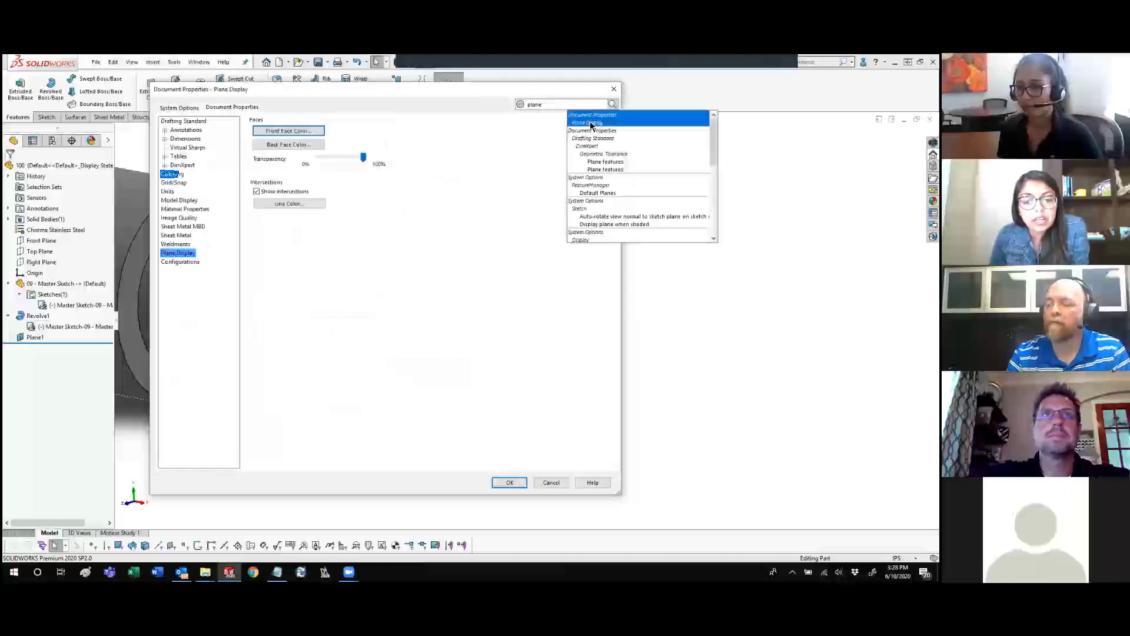
left_click(431, 143)
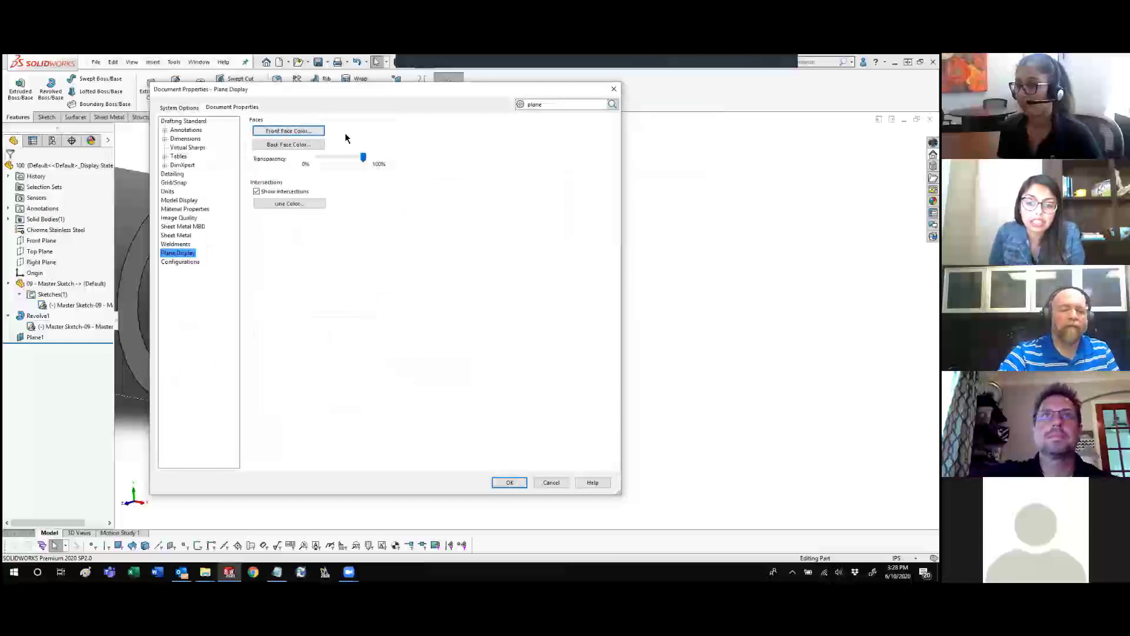
Step: Review the planes' front face color, set their back face color to green and apply the document properties
left_click(296, 130)
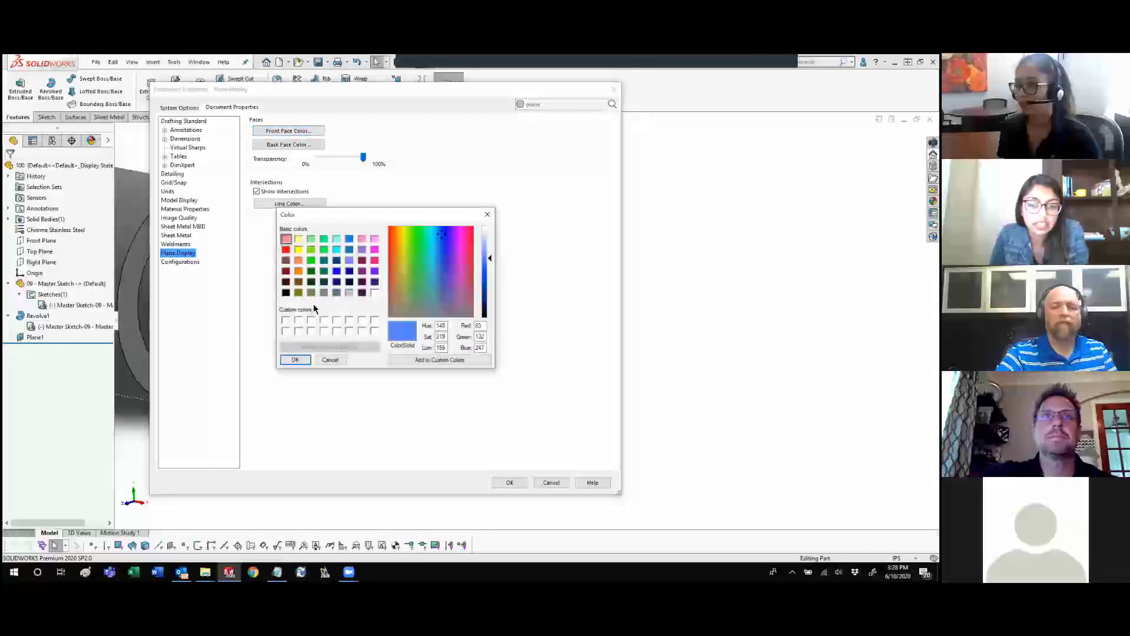
left_click(296, 360)
left_click(291, 145)
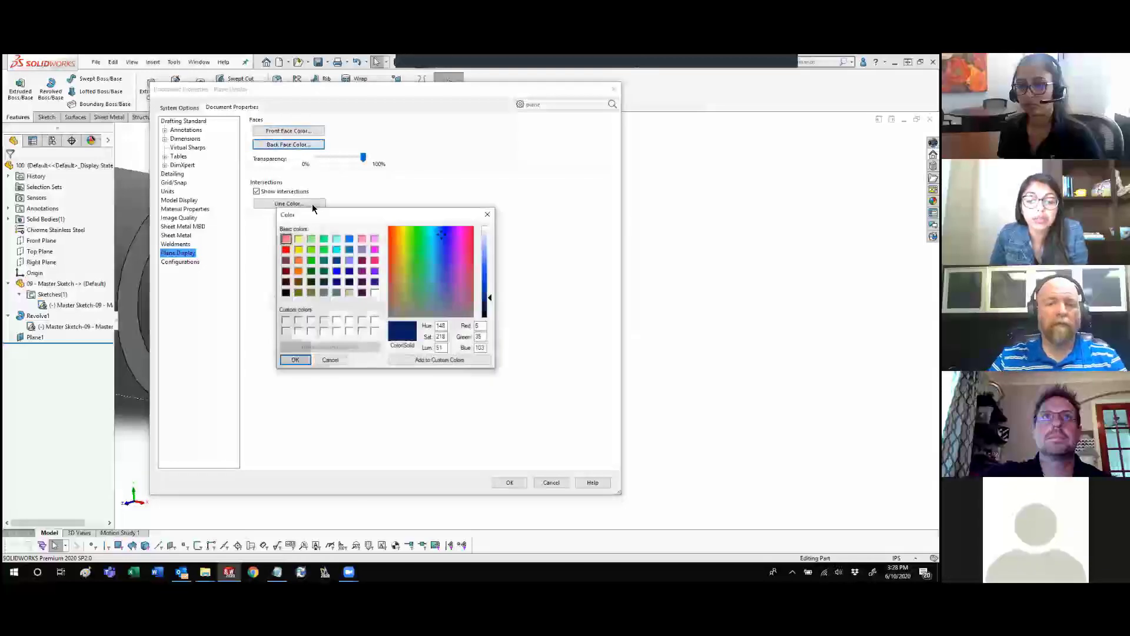
left_click(310, 260)
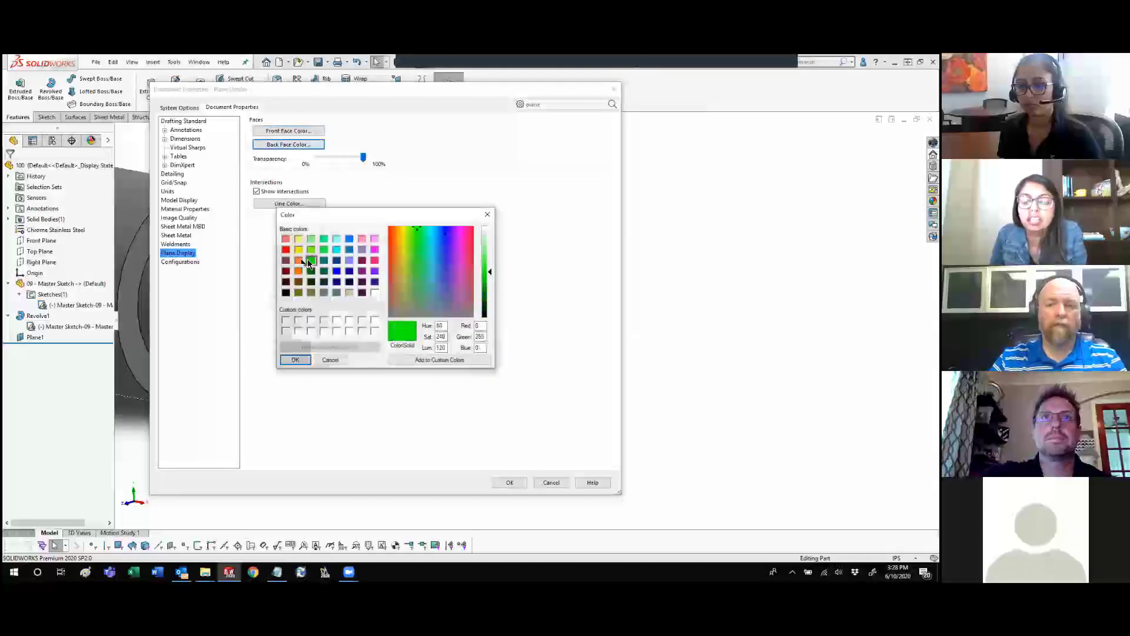
left_click(296, 359)
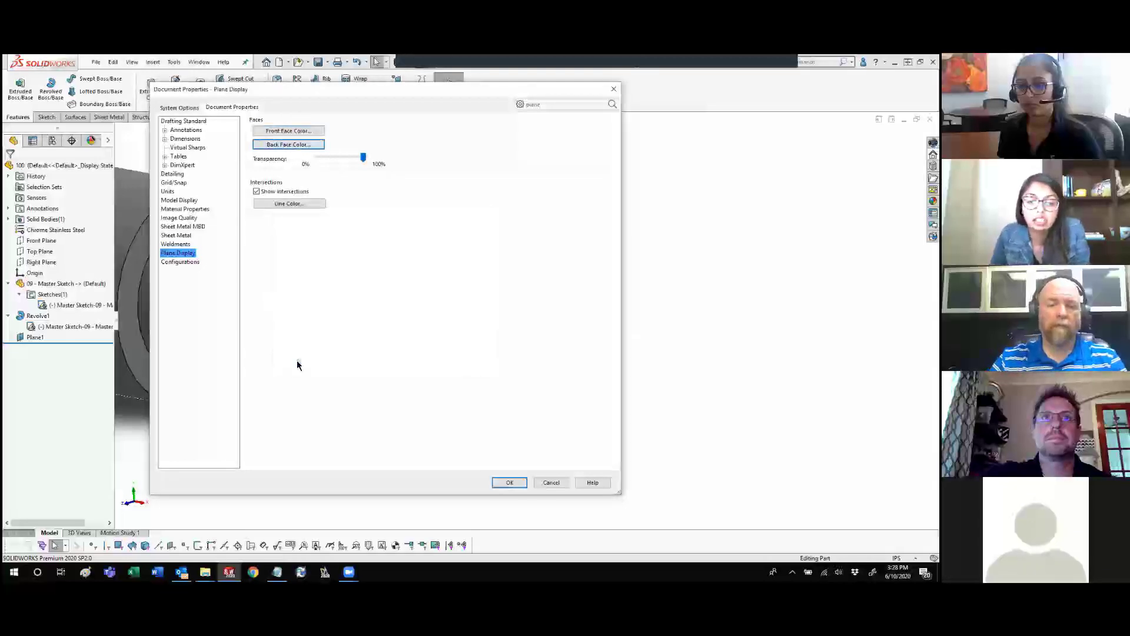
left_click(509, 483)
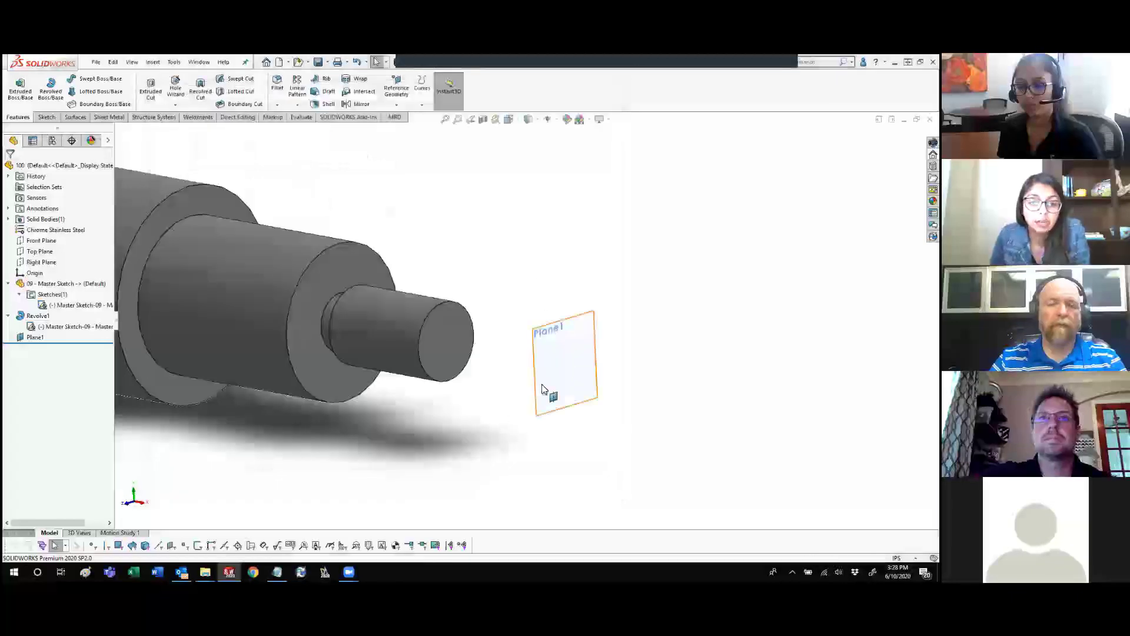
Step: Open the referenced 09 - Master Sketch part from the feature tree and start editing its Master Sketch
mouse_move(525, 378)
middle_mouse_down()
mouse_move(611, 383)
mouse_move(532, 370)
mouse_move(604, 374)
mouse_move(631, 337)
mouse_move(515, 375)
middle_mouse_up()
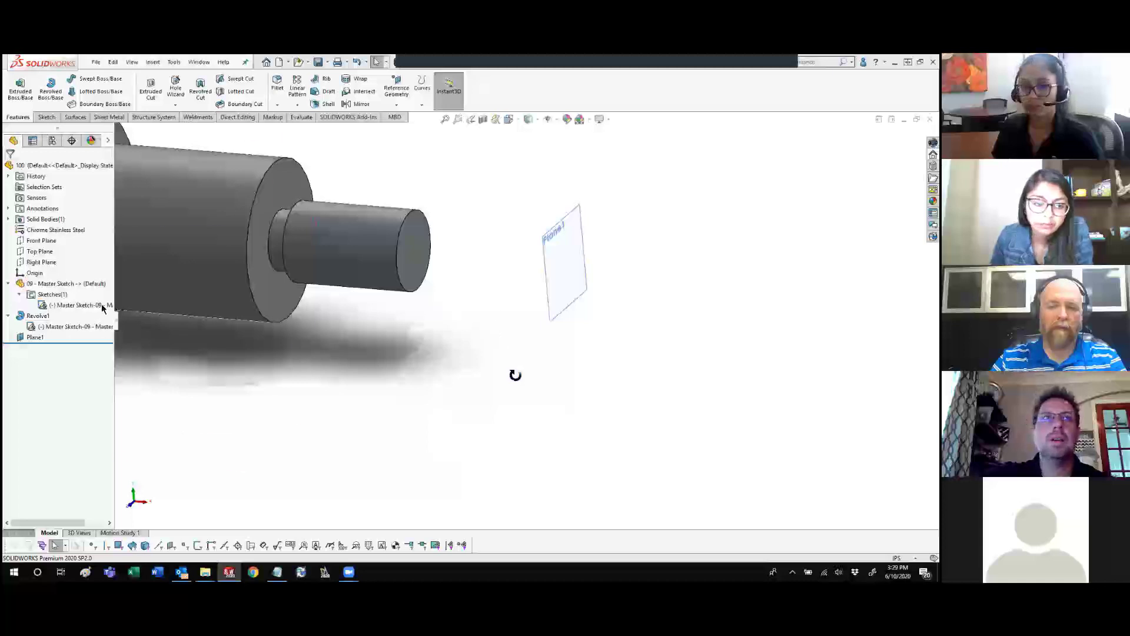
right_click(51, 284)
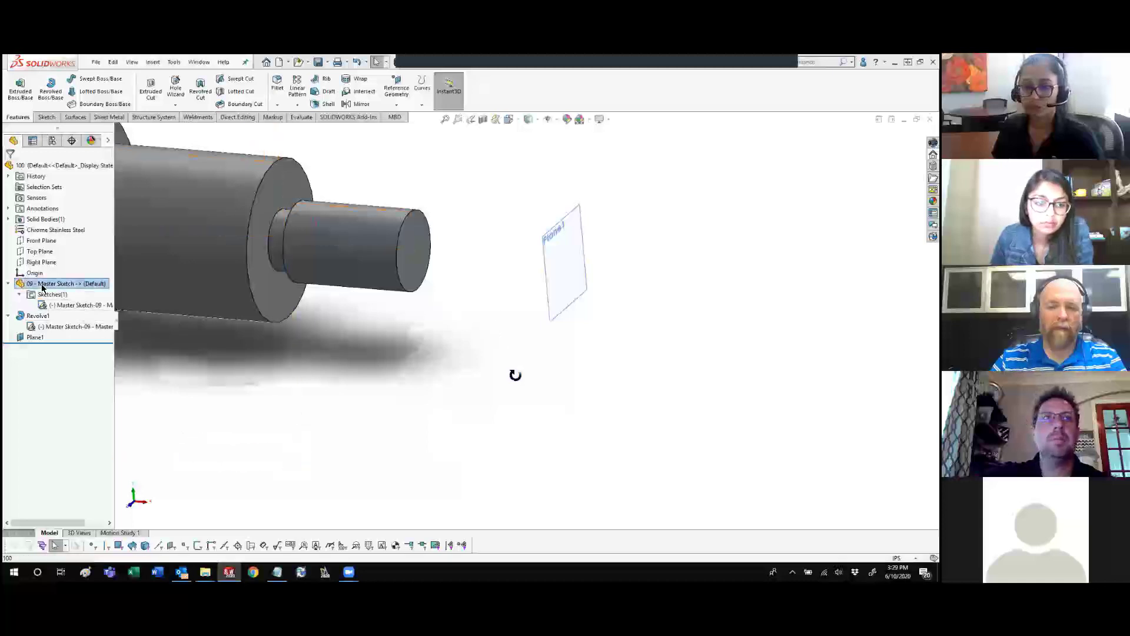
left_click(65, 304)
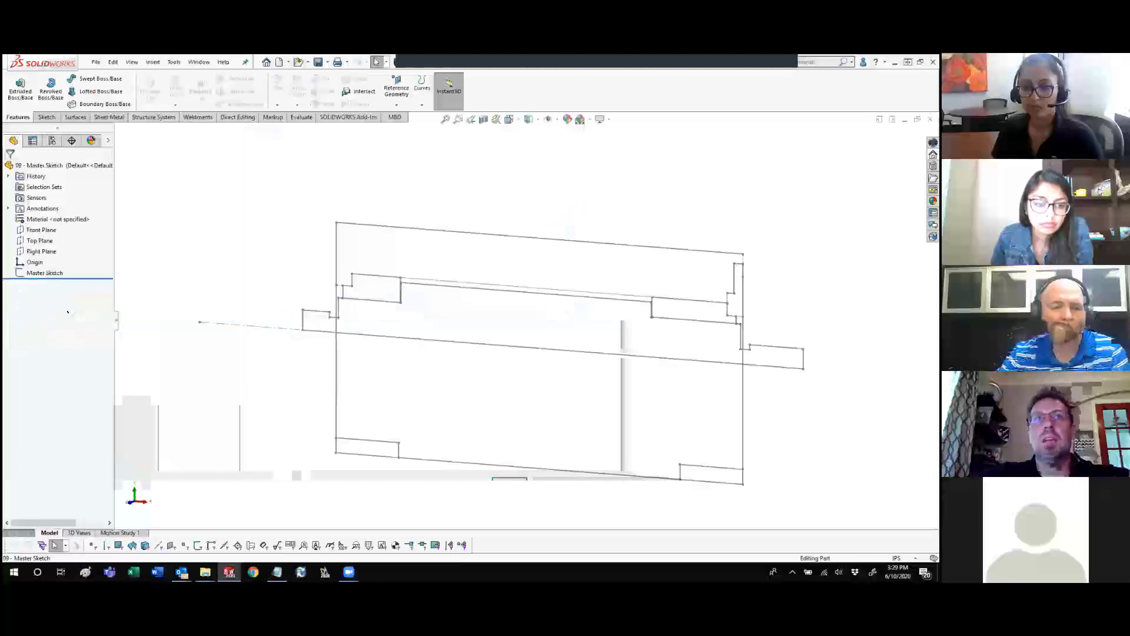
left_click(252, 326)
left_click(280, 267)
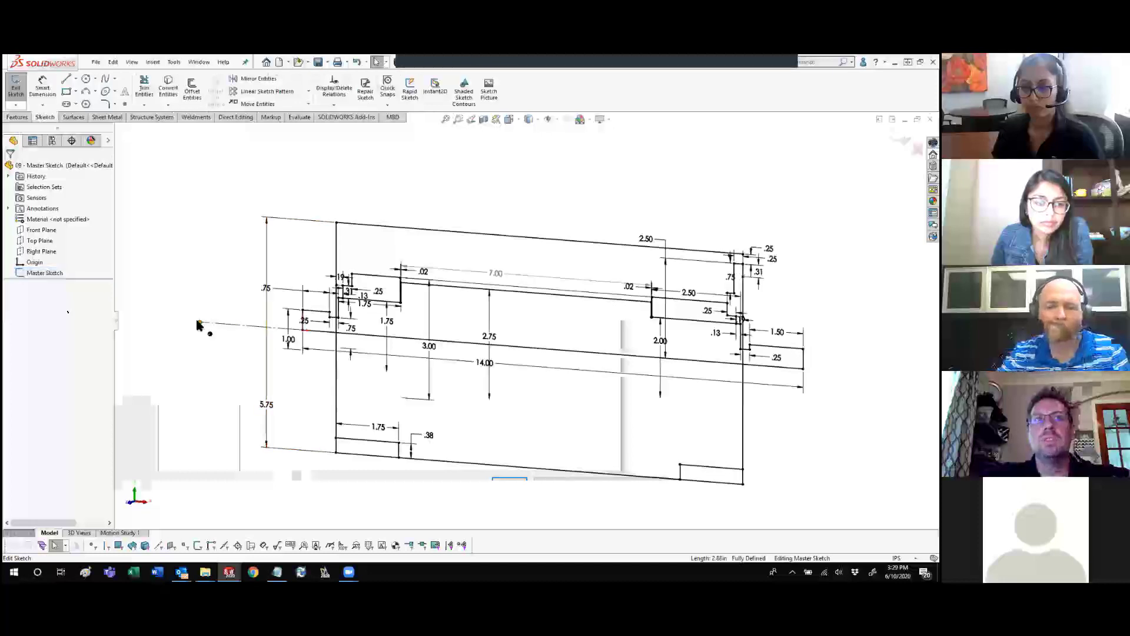
Step: Examine the relations of the construction centerline and the short vertical line at its end, and exit the sketch
left_click(293, 324)
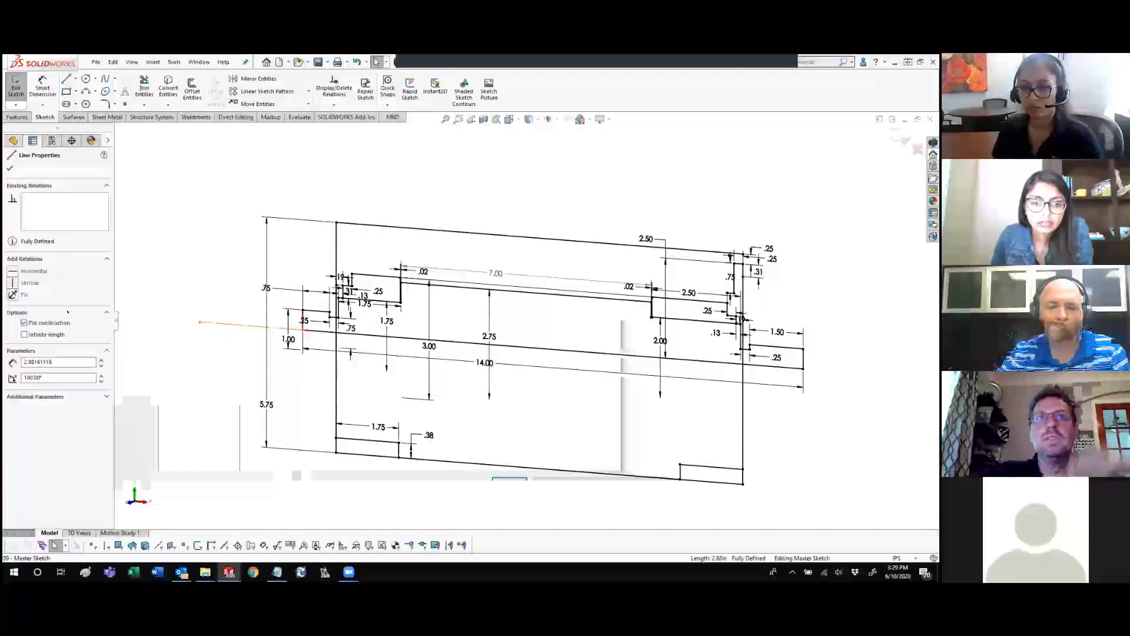
scroll(259, 321, "down", 5)
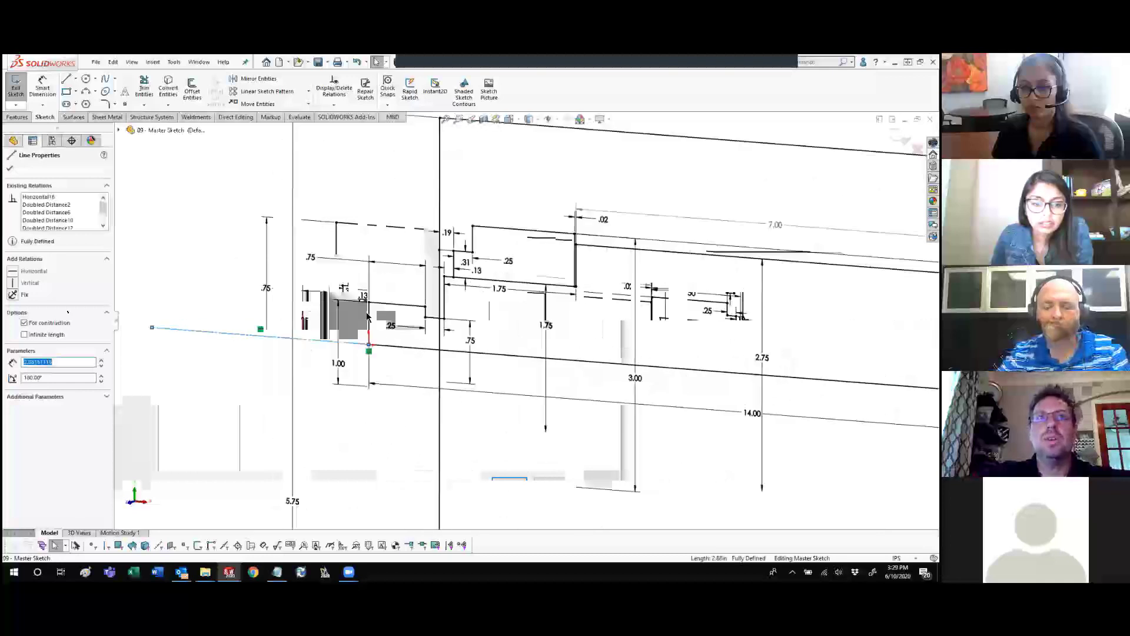
left_click(369, 317, "ctrl")
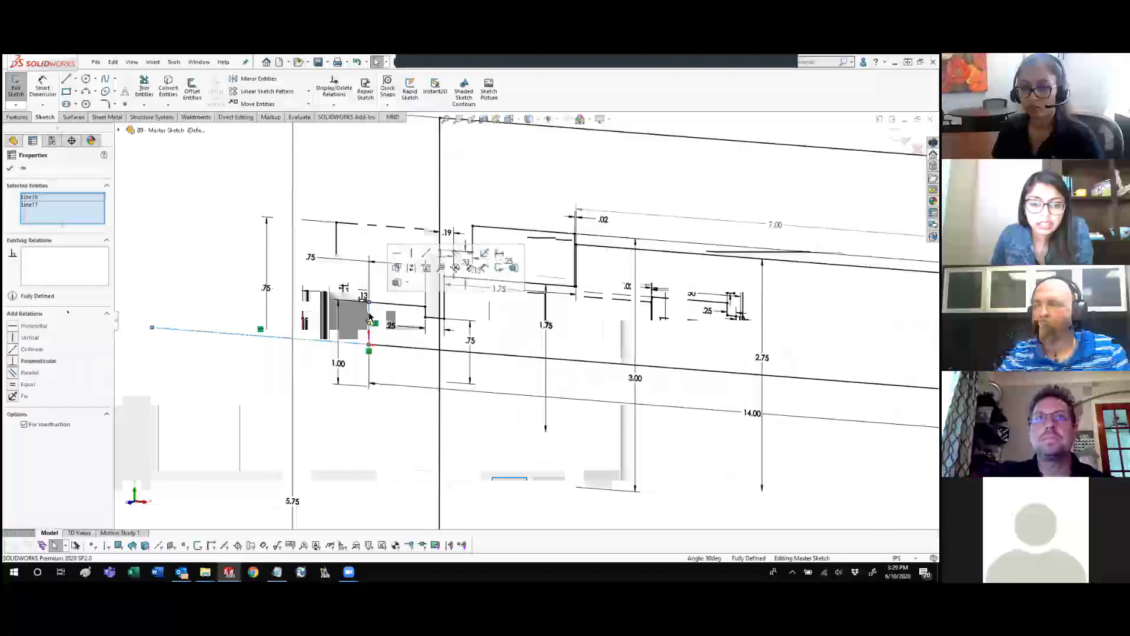
left_click(212, 234)
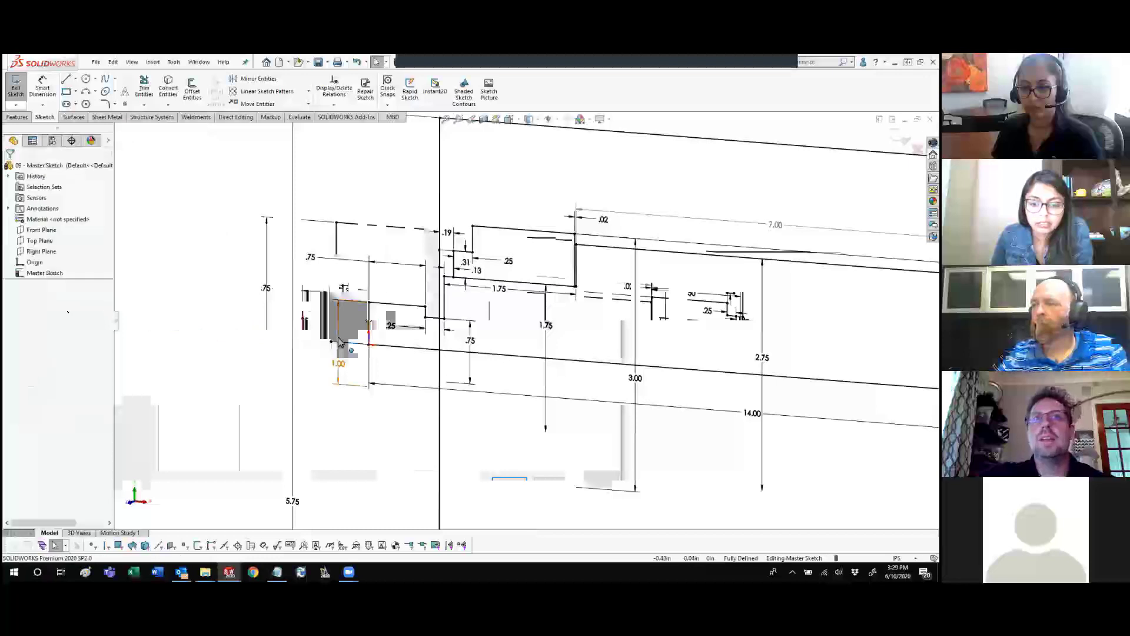
scroll(217, 330, "up", 2)
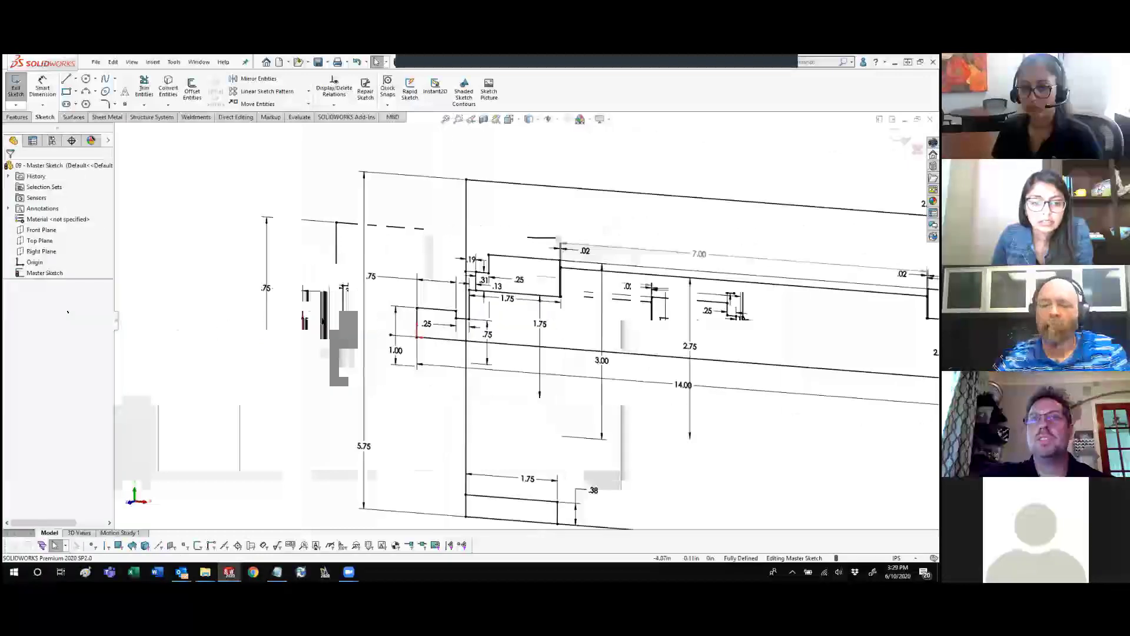
scroll(526, 321, "up", 4)
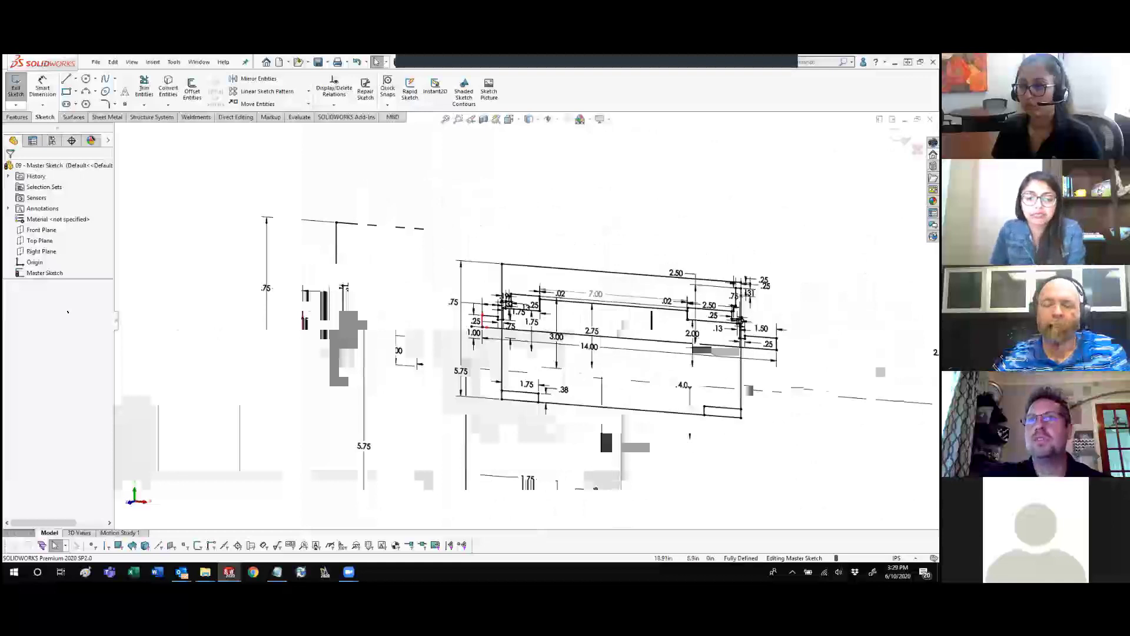
left_click(900, 138)
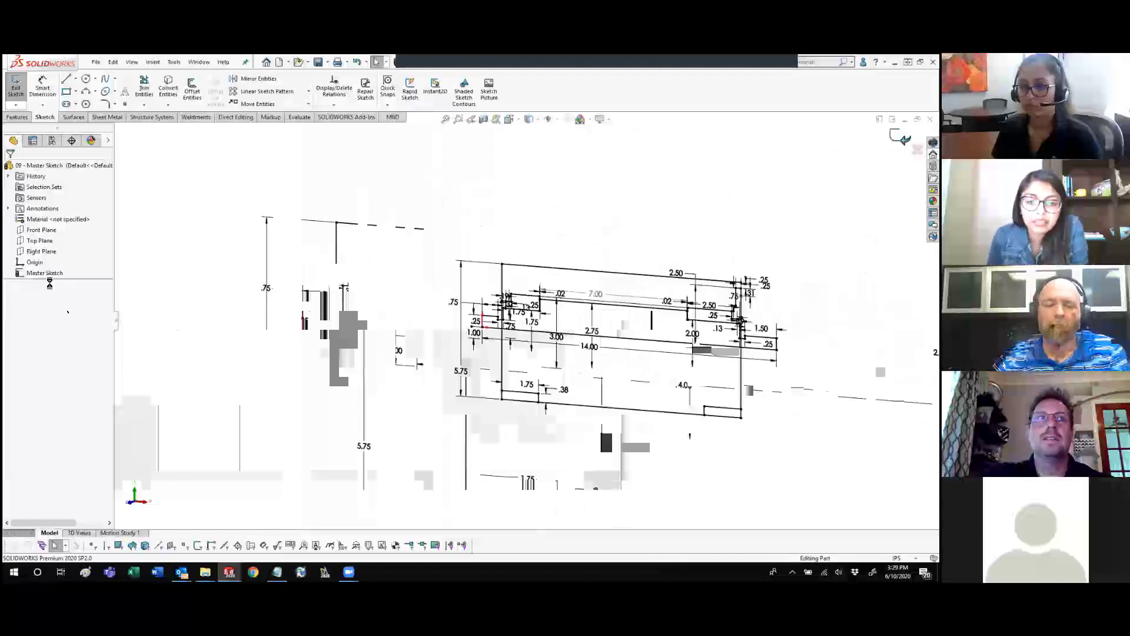
Step: Switch from the Master Sketch part back to part 100 and delete Plane1 from its feature tree
mouse_move(30, 274)
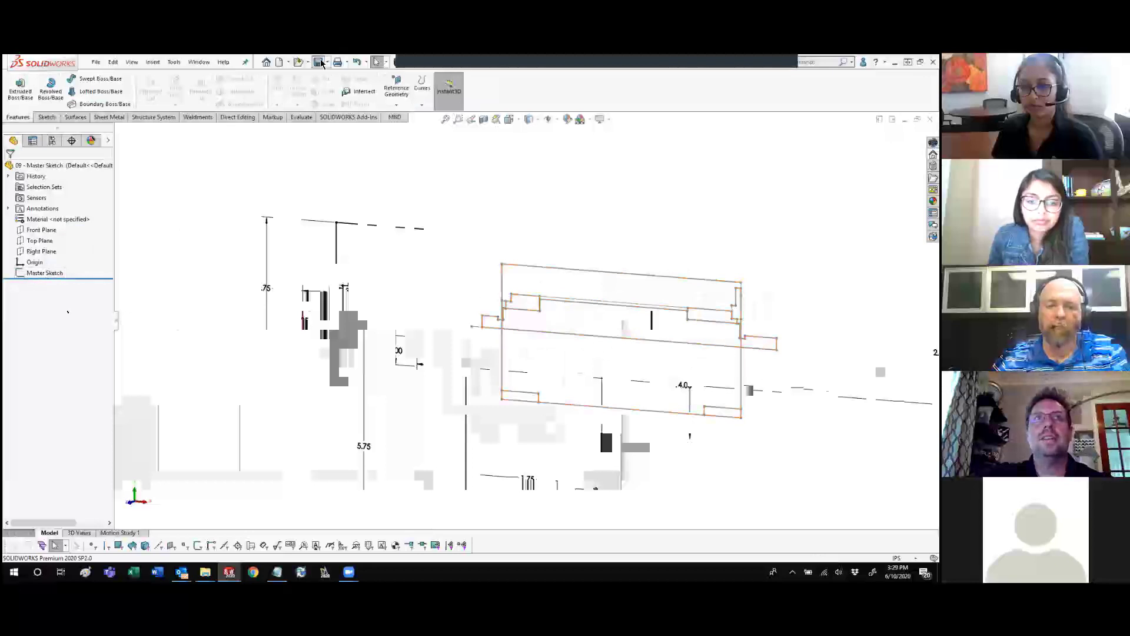
left_click(197, 62)
left_click(214, 184)
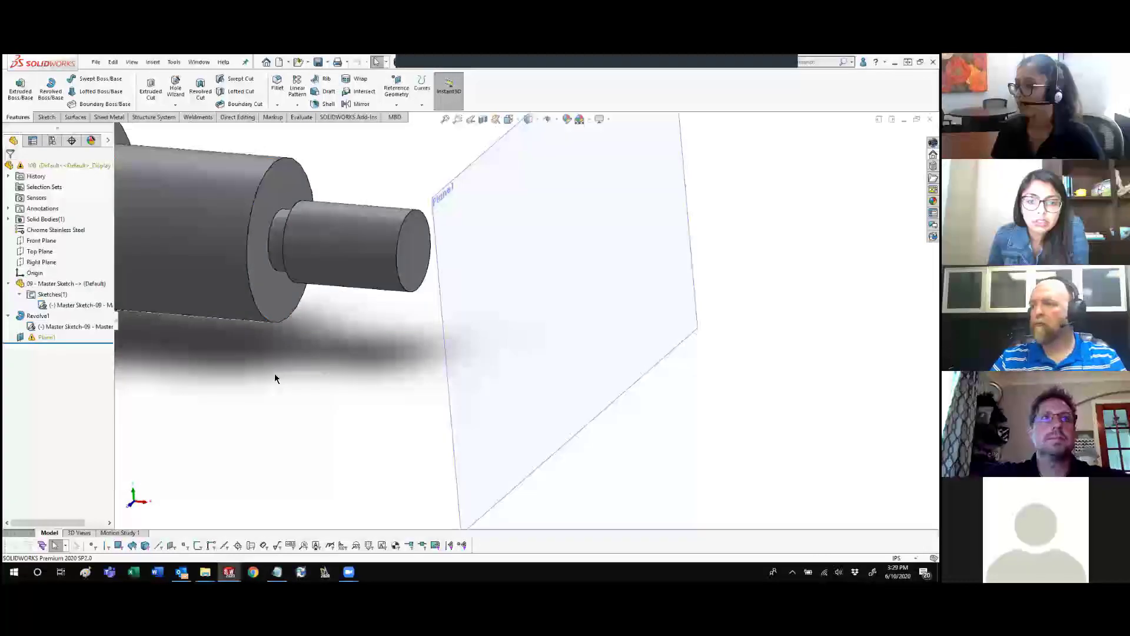
right_click(37, 337)
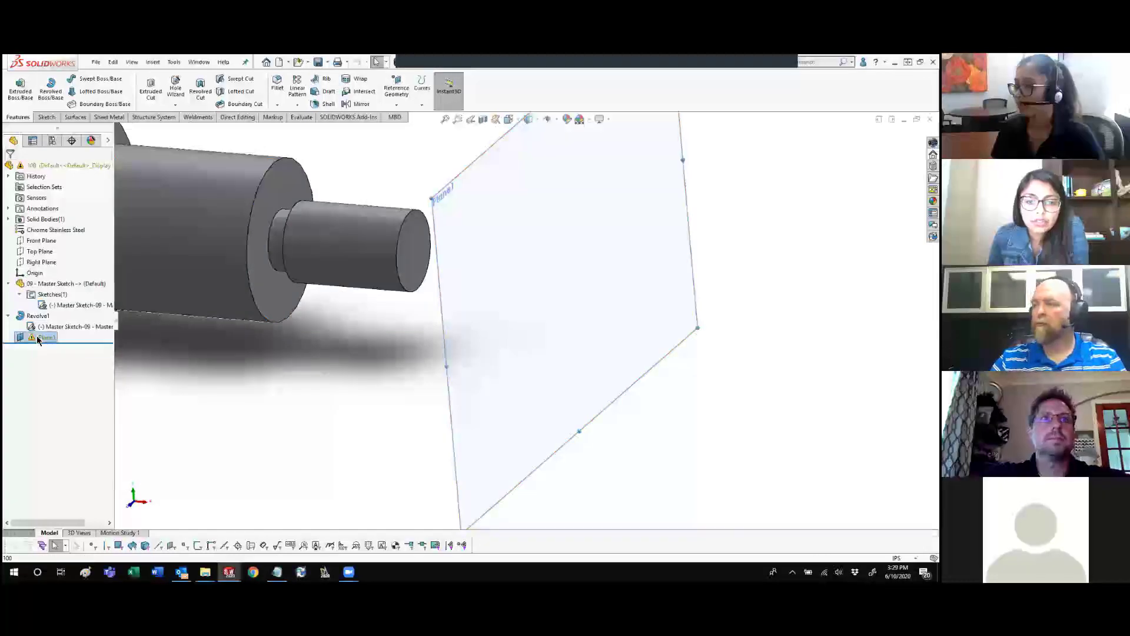
left_click(70, 431)
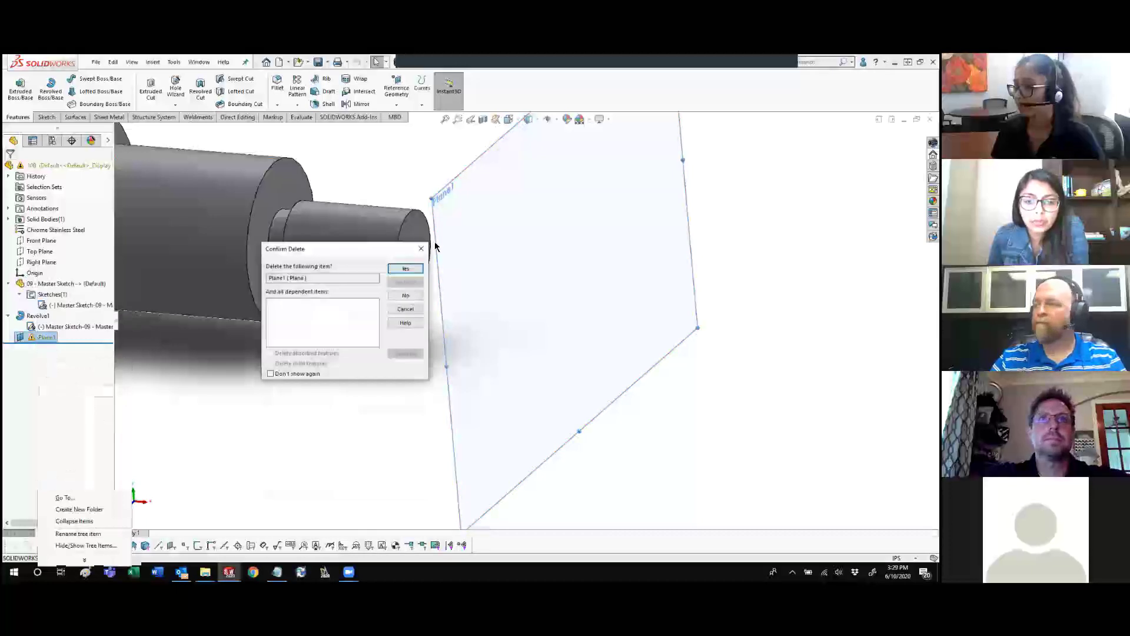
key("Return")
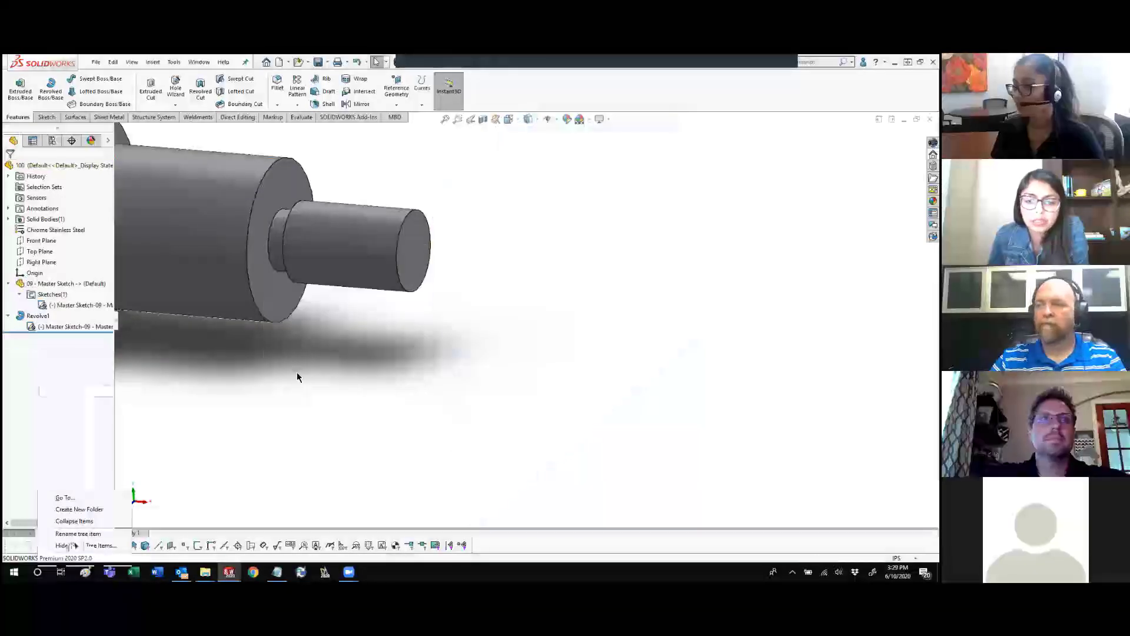
middle_click_drag(297, 372, 579, 397, "ctrl")
scroll(461, 358, "up", 5)
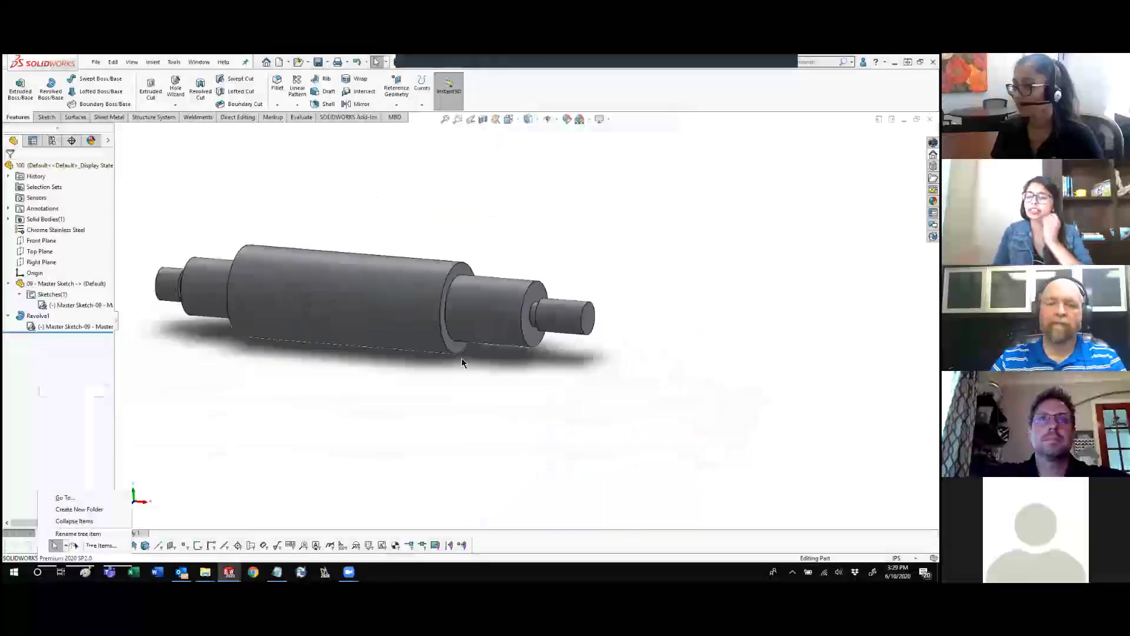
middle_click_drag(412, 322, 416, 320, "ctrl")
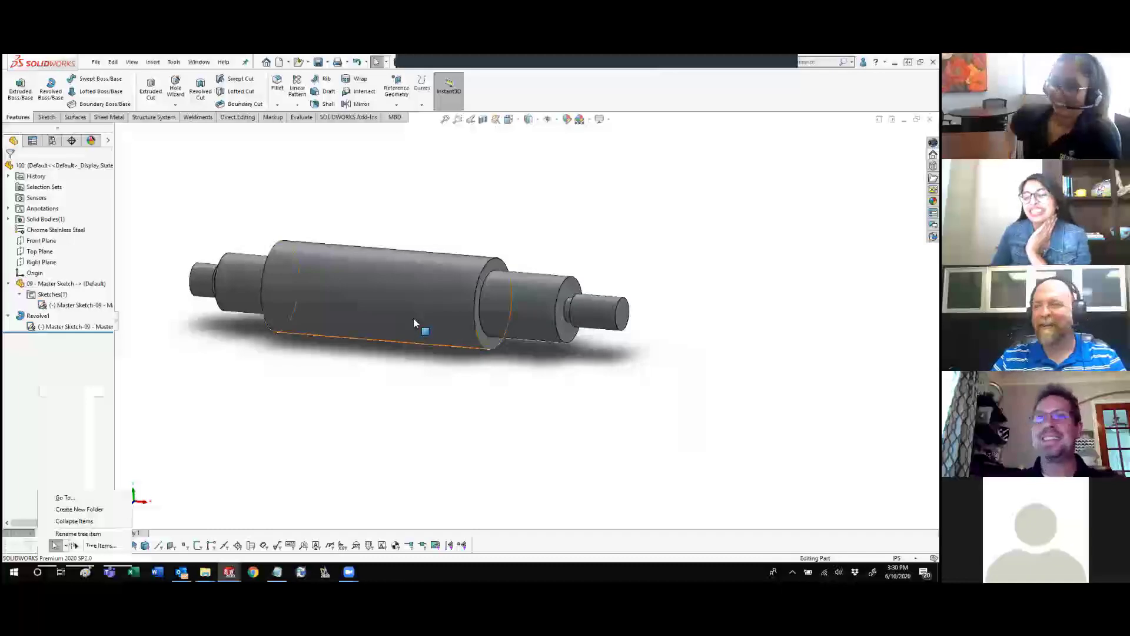
scroll(360, 317, "down", 4)
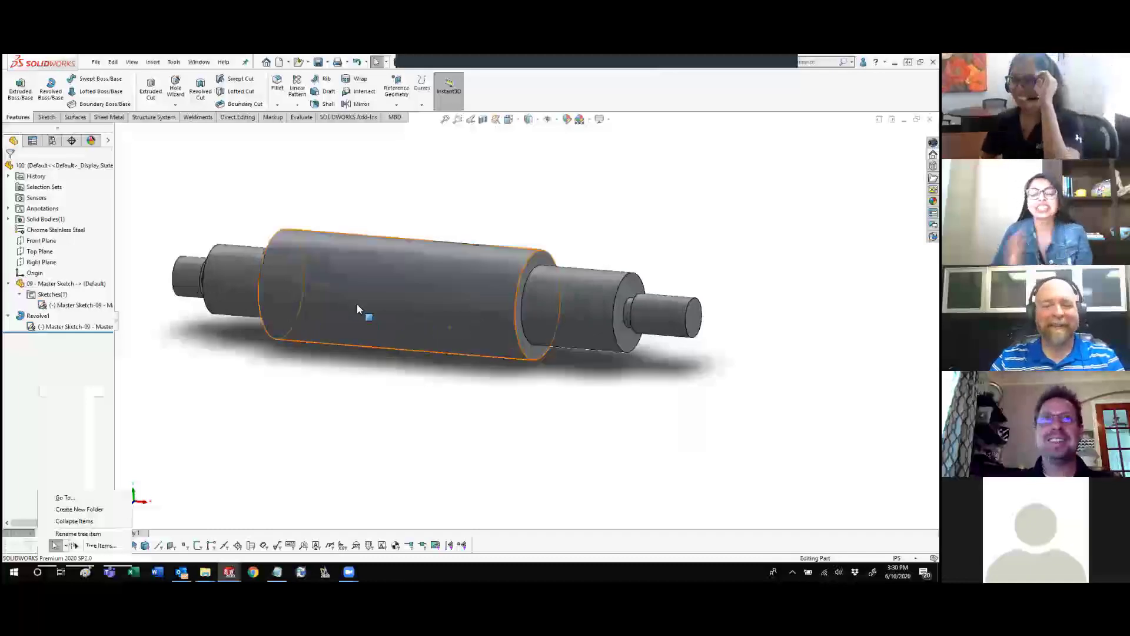
mouse_move(359, 321)
middle_mouse_down()
mouse_move(339, 325)
mouse_move(369, 321)
mouse_move(353, 341)
middle_mouse_up()
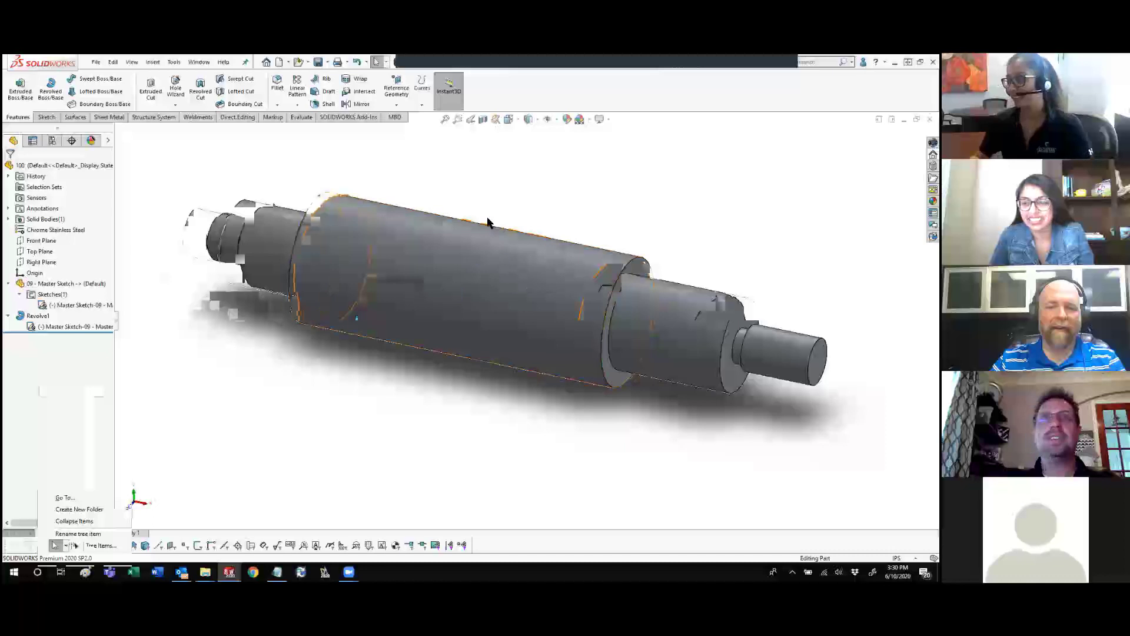
middle_click_drag(513, 190, 494, 198)
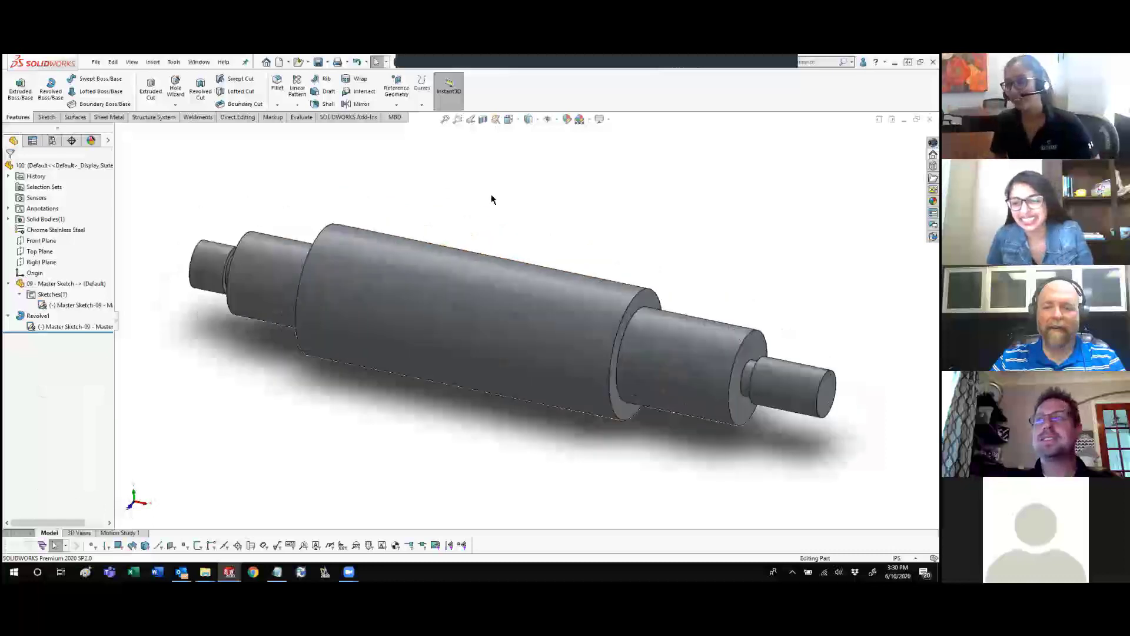
Step: Create a new part from the standard Part template and switch back to part 100
left_click(279, 64)
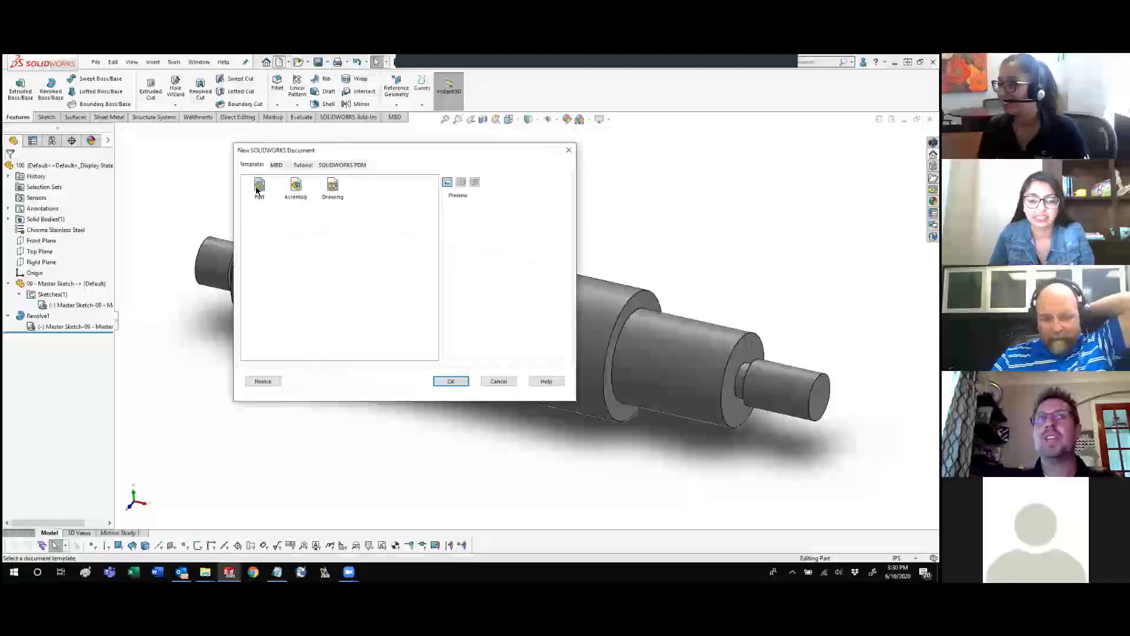
left_click(259, 188)
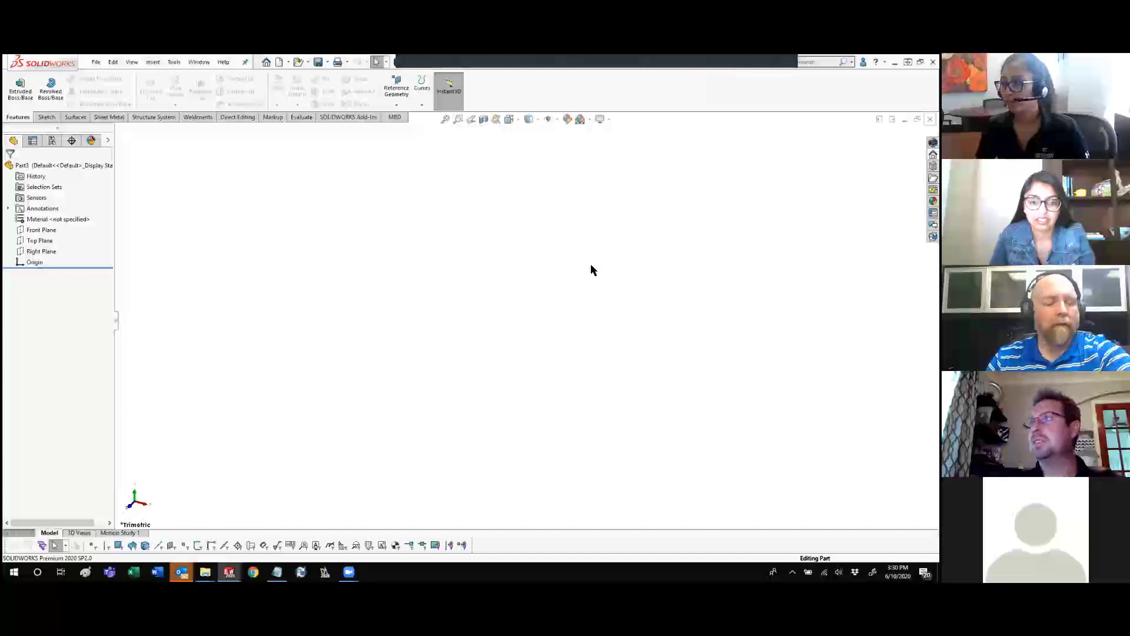
key("ctrl+Tab")
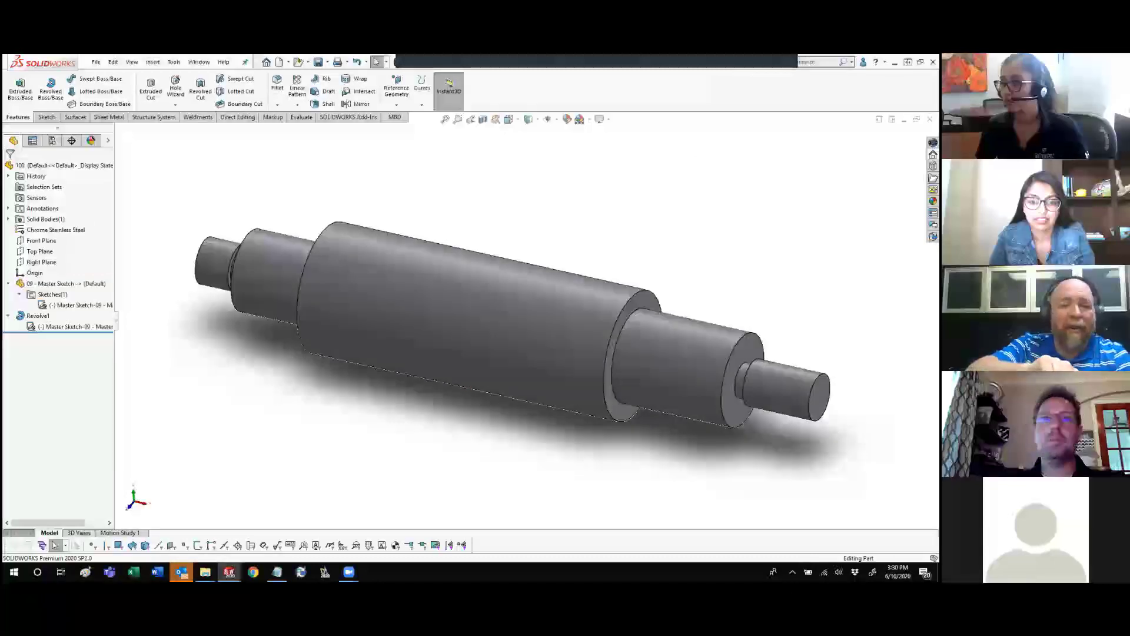
Step: Switch to the Sketching Demo folder in File Explorer and open the part 04 - 3D Sketch.SLDPRT
mouse_move(205, 571)
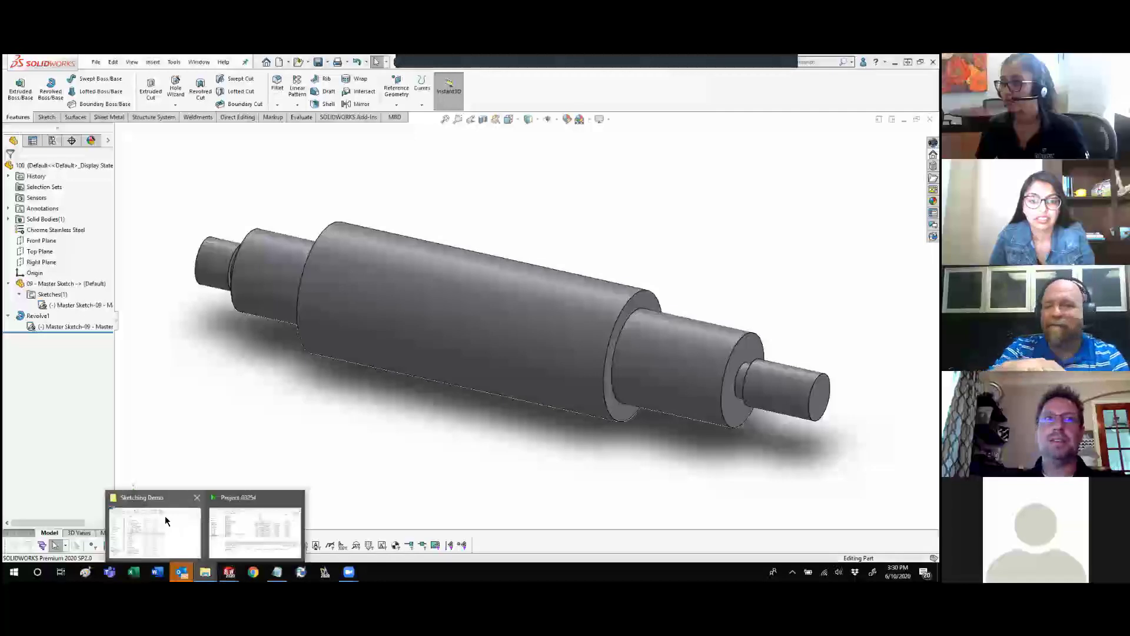
mouse_move(150, 504)
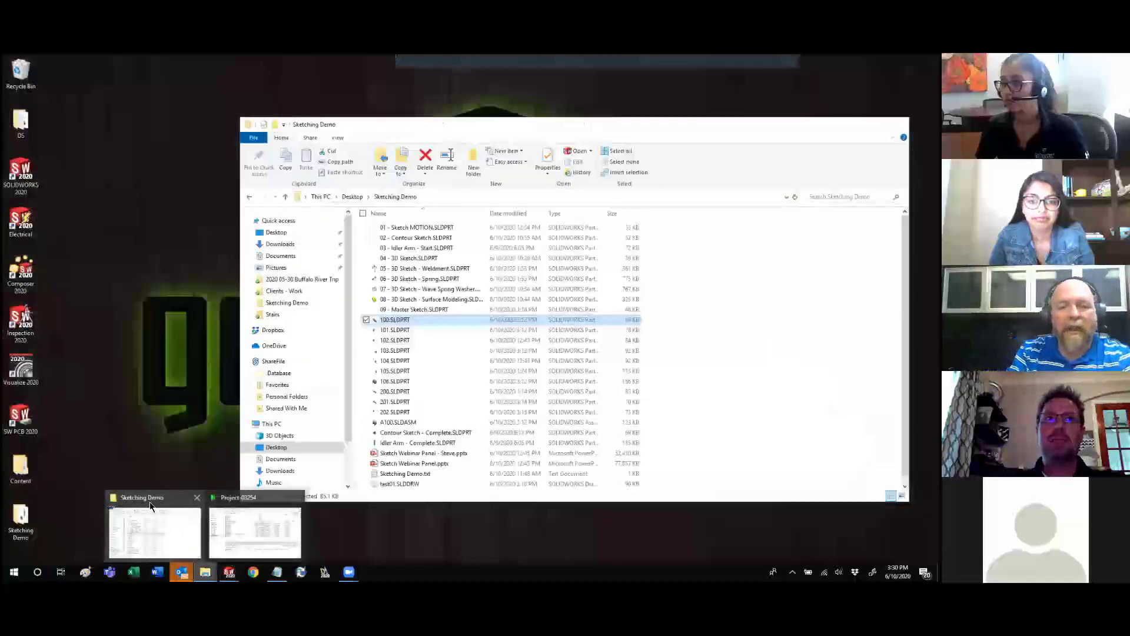
left_click(150, 504)
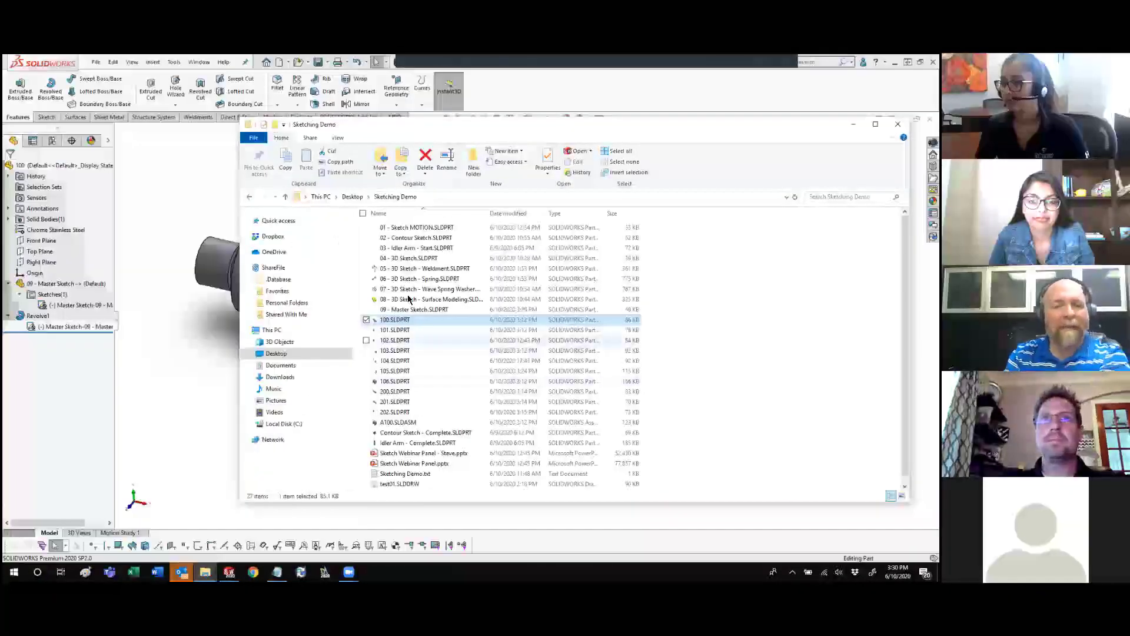
double_click(401, 261)
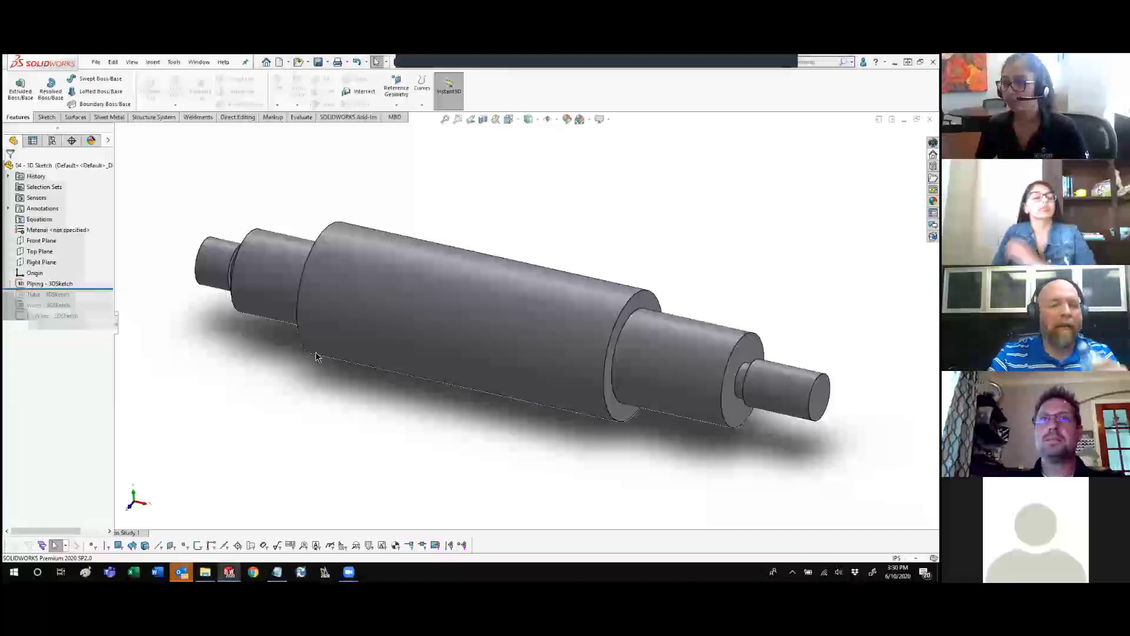
Step: Roll the feature tree forward to include Tube - 3DSketch and start editing that sketch
left_click_drag(96, 289, 50, 298)
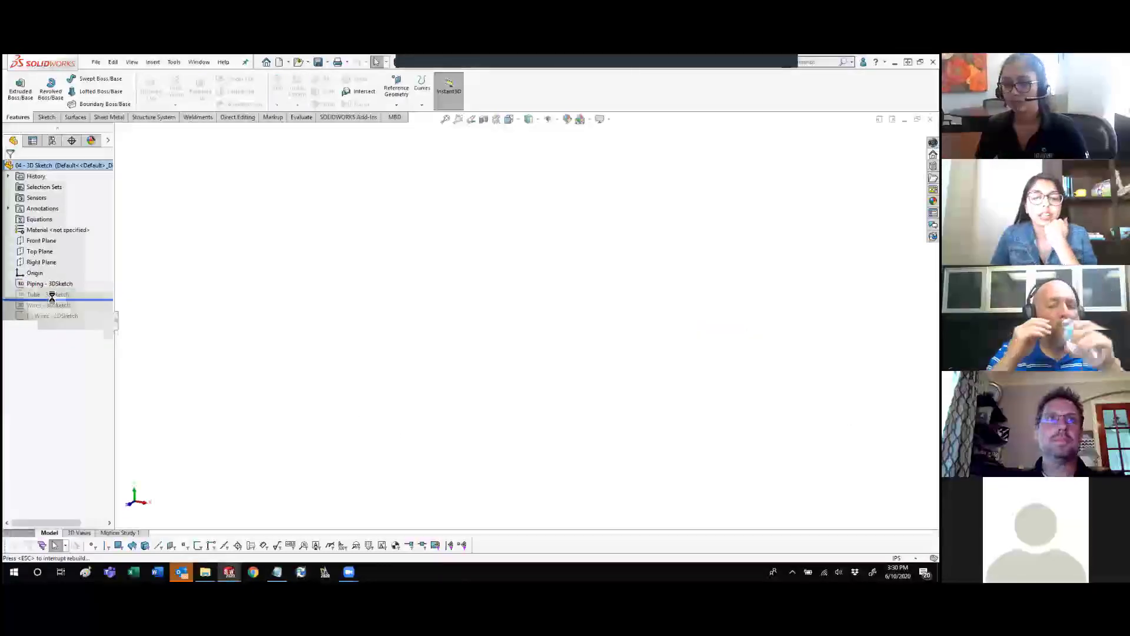
left_click(49, 295)
left_click(58, 264)
Step: Show the minimum radius of the S-shaped spline in the tube's 3D sketch
scroll(663, 383, "down", 3)
middle_click_drag(595, 343, 556, 304)
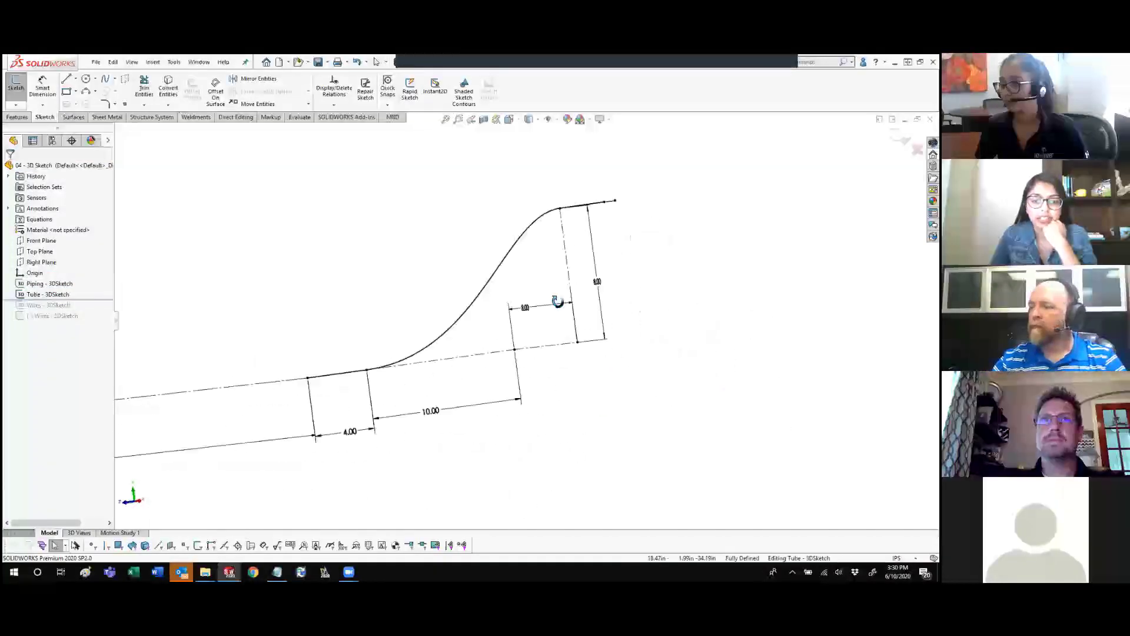
left_click(502, 260)
right_click(503, 260)
left_click(537, 409)
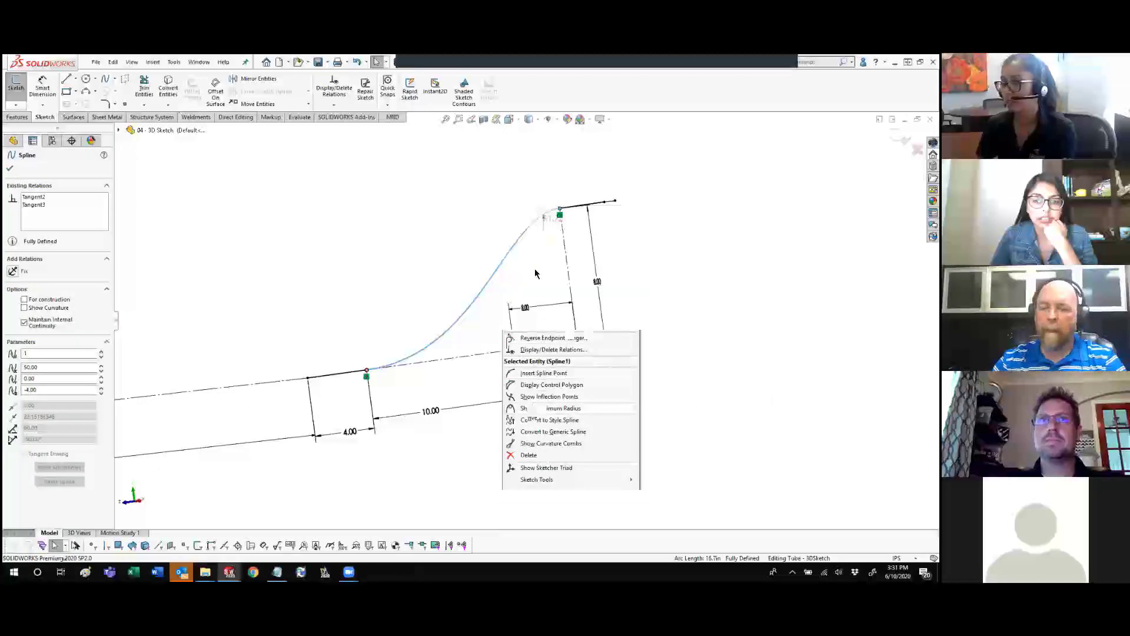
mouse_move(504, 273)
middle_mouse_down()
mouse_move(487, 255)
mouse_move(449, 252)
mouse_move(444, 304)
mouse_move(370, 244)
mouse_move(347, 302)
mouse_move(362, 322)
mouse_move(399, 314)
middle_mouse_up()
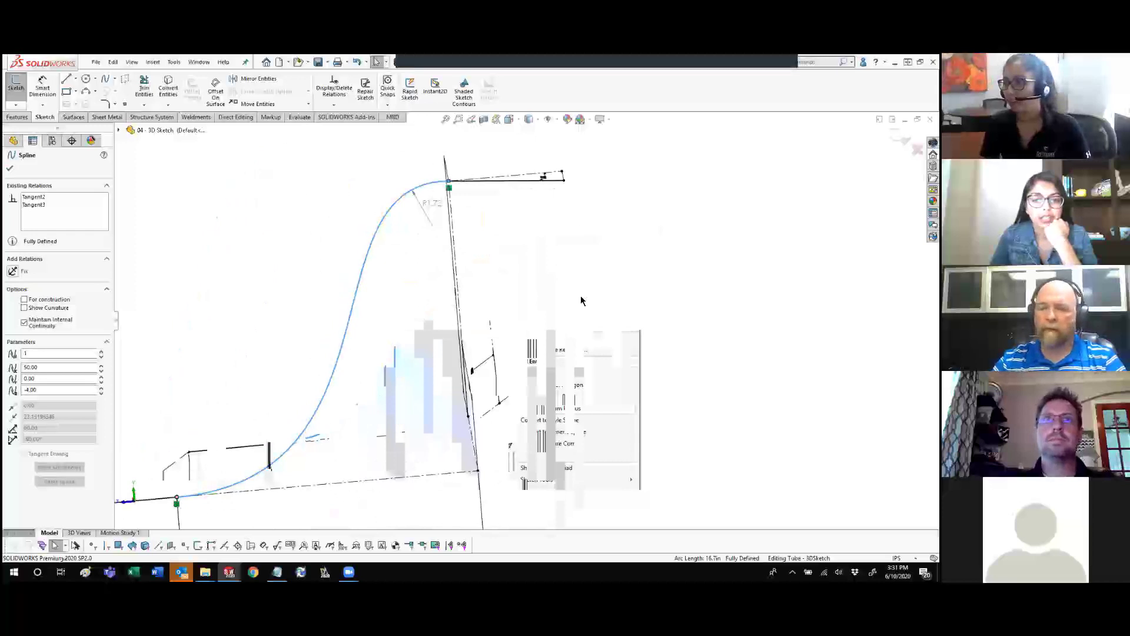
Step: Review the spline's display commands and examine its minimum radius marker near the upper bend
right_click(357, 291)
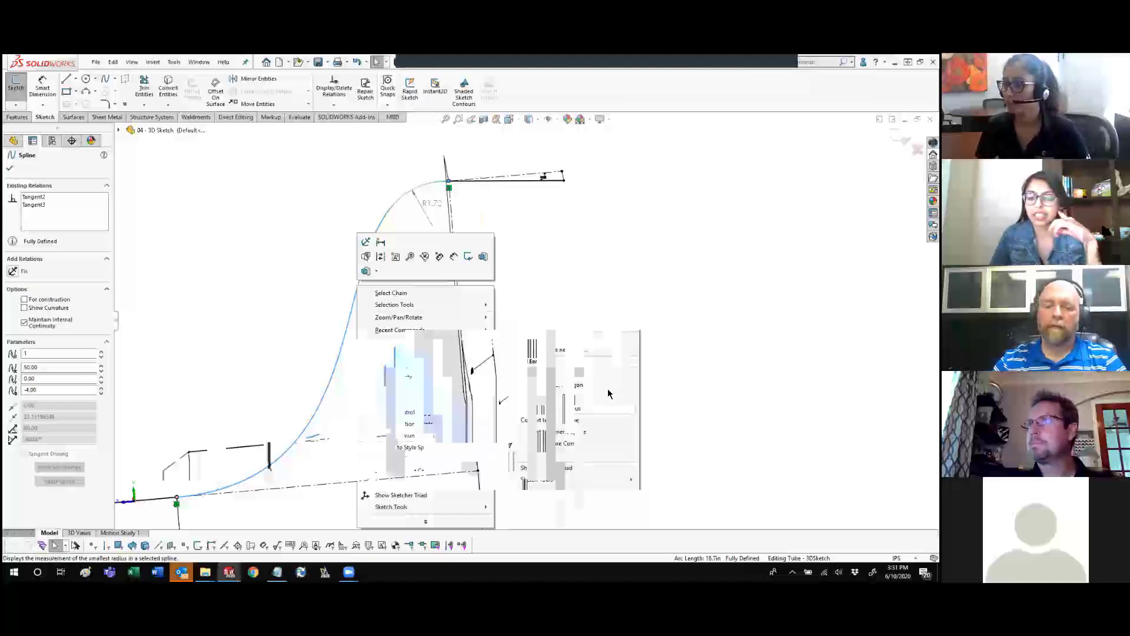
left_click(618, 355)
scroll(412, 303, "up", 1)
mouse_move(411, 302)
middle_mouse_down()
mouse_move(436, 317)
mouse_move(386, 290)
mouse_move(348, 295)
middle_mouse_up()
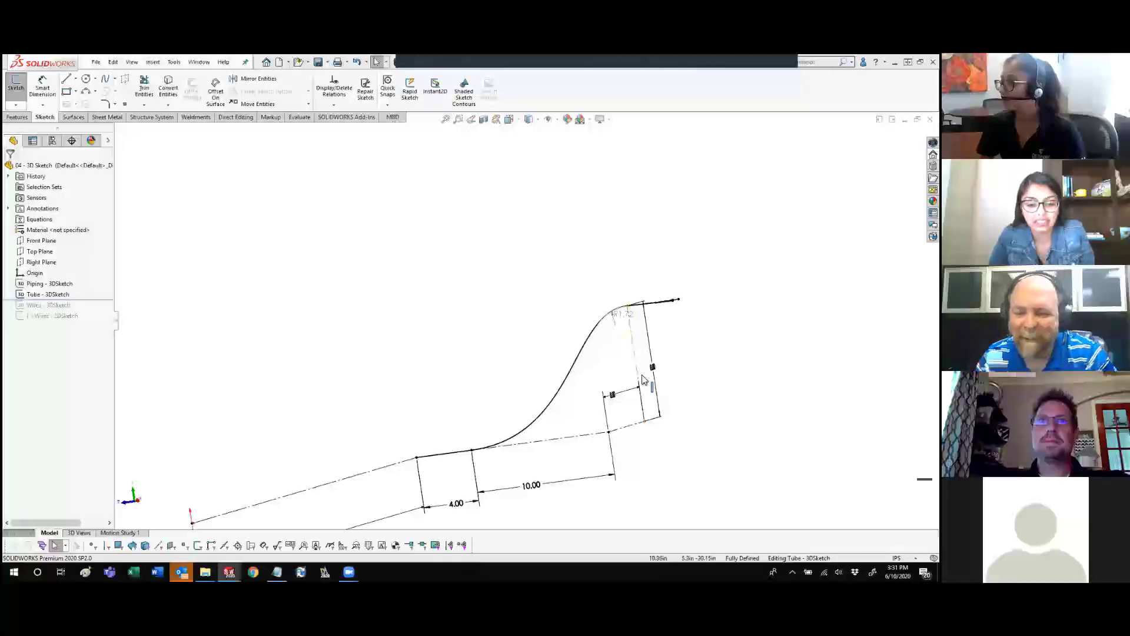
scroll(643, 381, "down", 5)
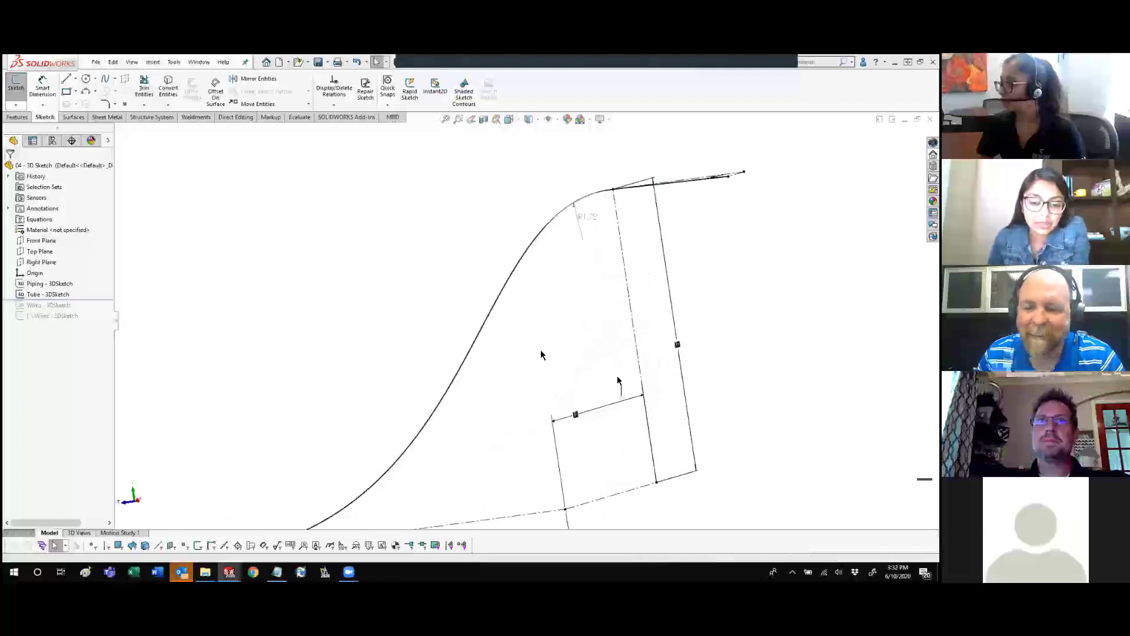
middle_click_drag(543, 351, 546, 349)
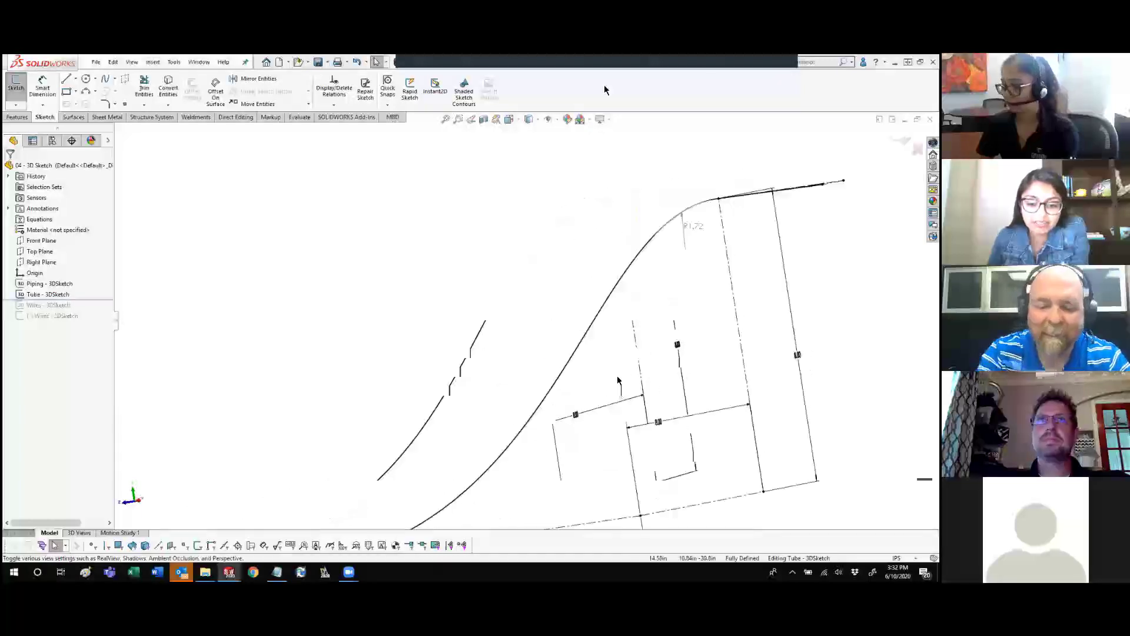